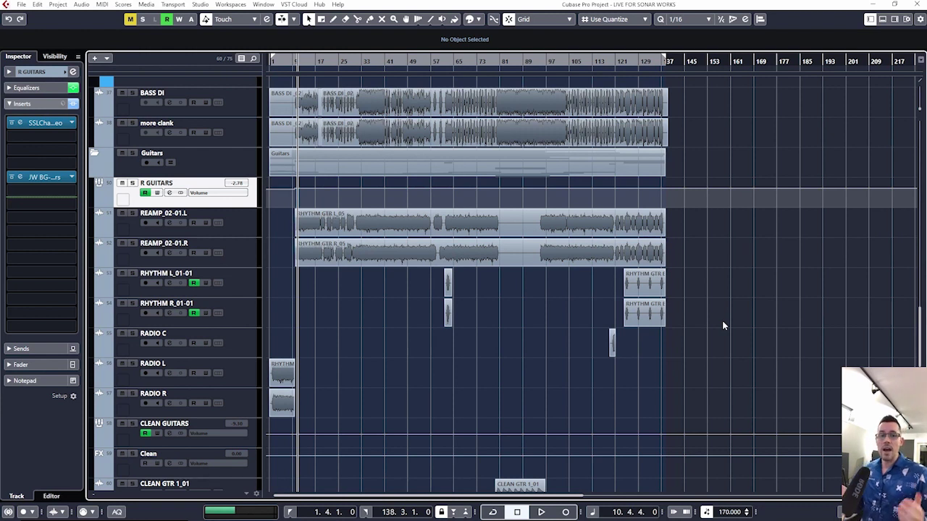
# - Play the song from bar 2 with the kick and snare tracks at the start of the project in view
pyautogui.scroll(15, 722, 320)
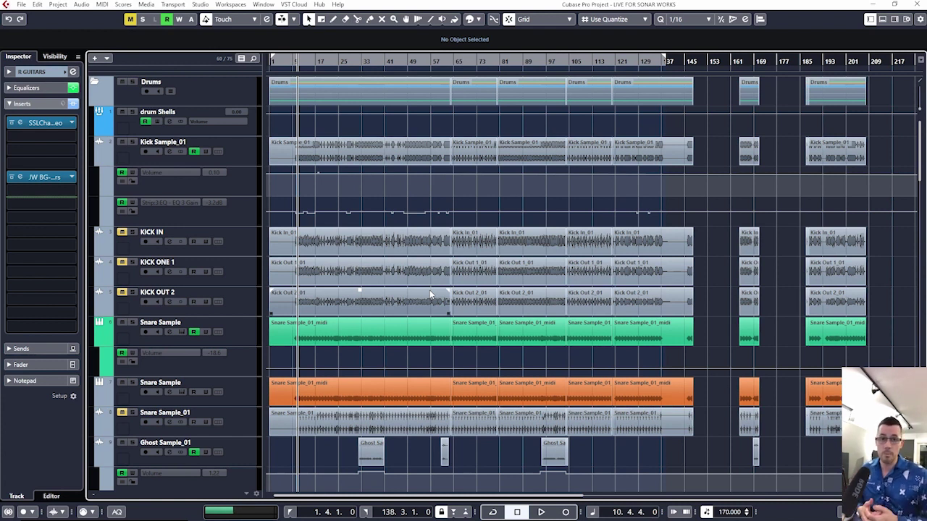
pyautogui.press('h')
pyautogui.press('h')
pyautogui.press('h')
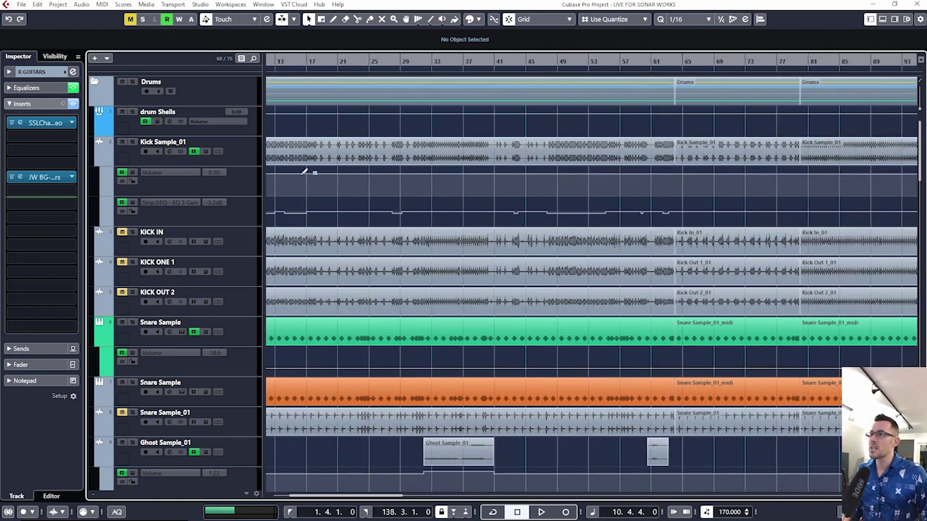
pyautogui.click(285, 61)
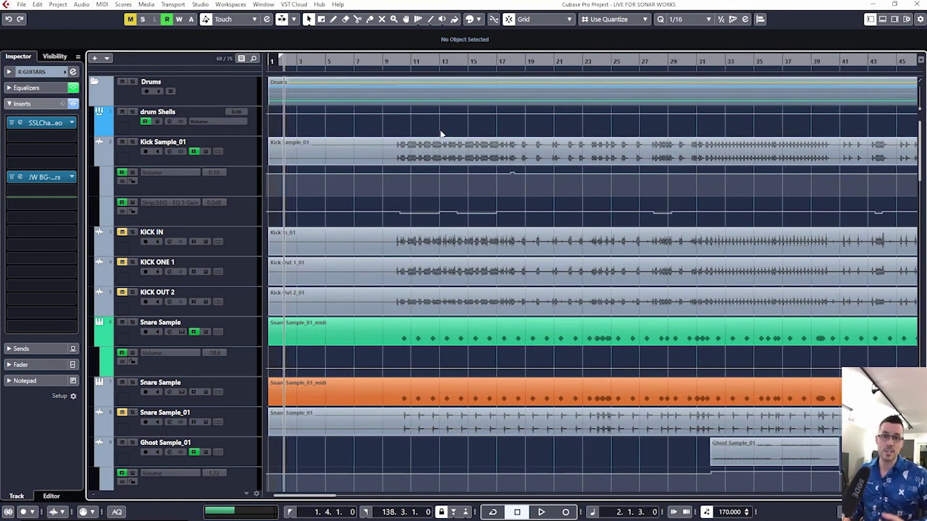
pyautogui.press('space')
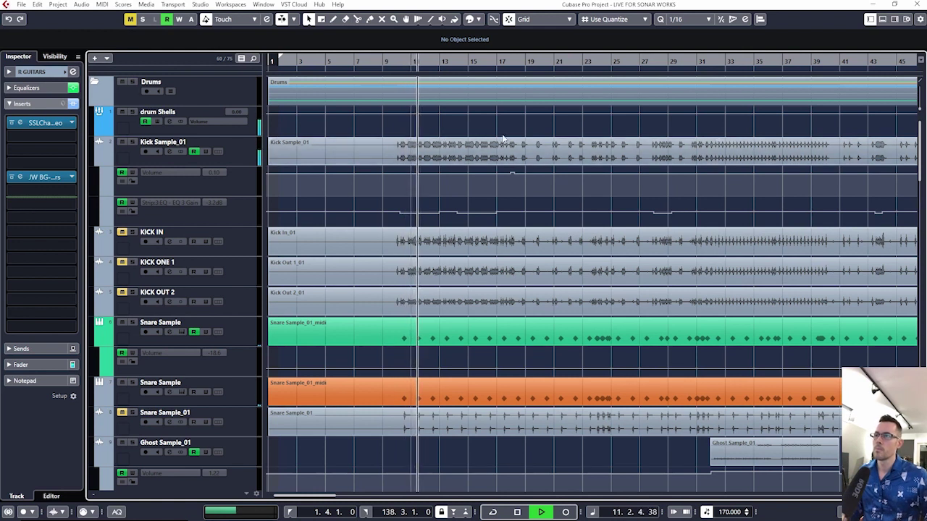
# - Look through the drum, bass, guitar and lead tracks down to the Mix channel while the song plays
pyautogui.scroll(-3, 485, 138)
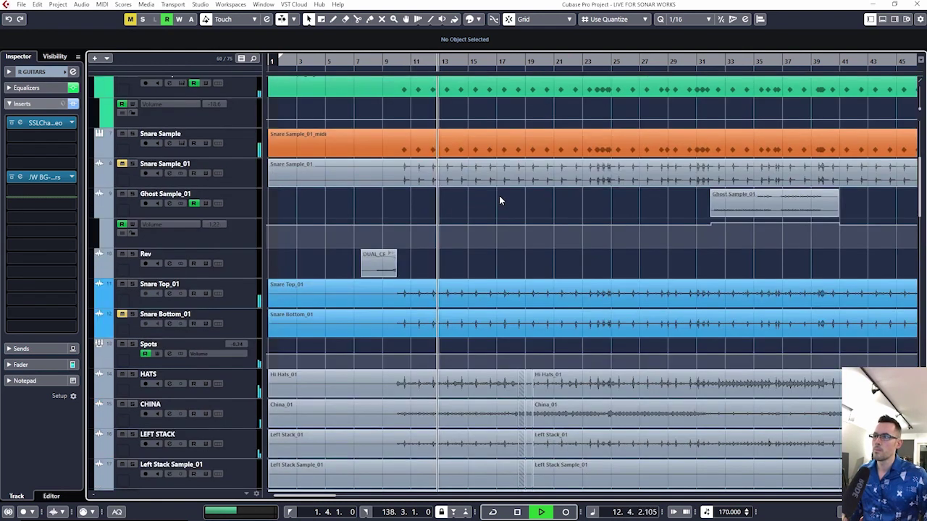
pyautogui.scroll(-3, 499, 195)
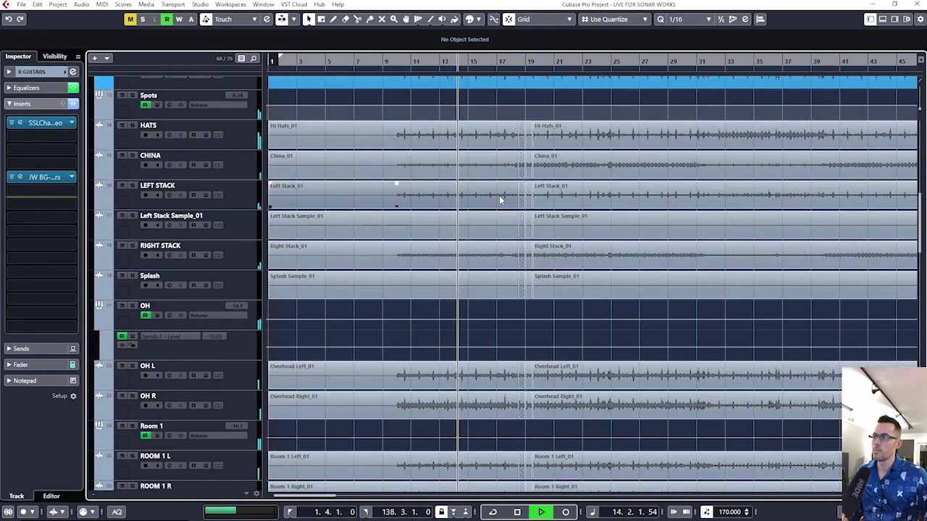
pyautogui.scroll(-3, 499, 199)
pyautogui.scroll(-2, 500, 200)
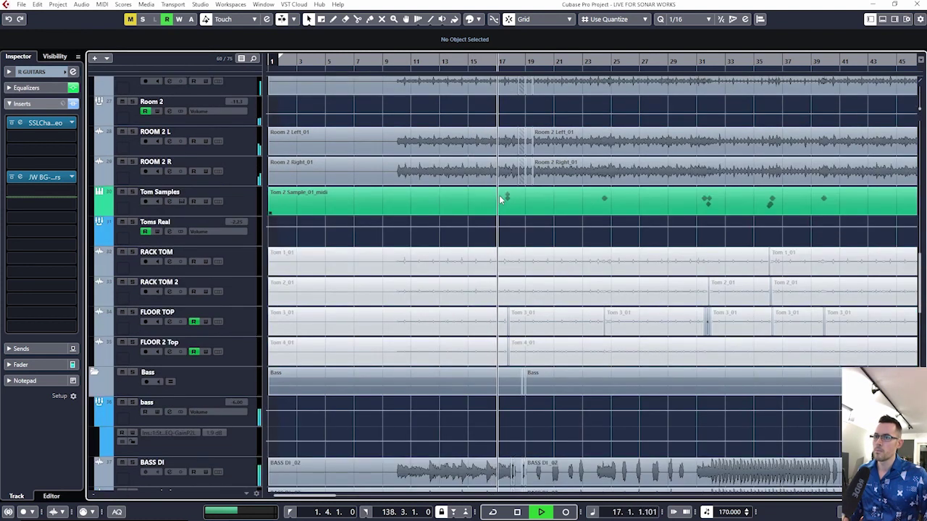
pyautogui.scroll(-1, 534, 215)
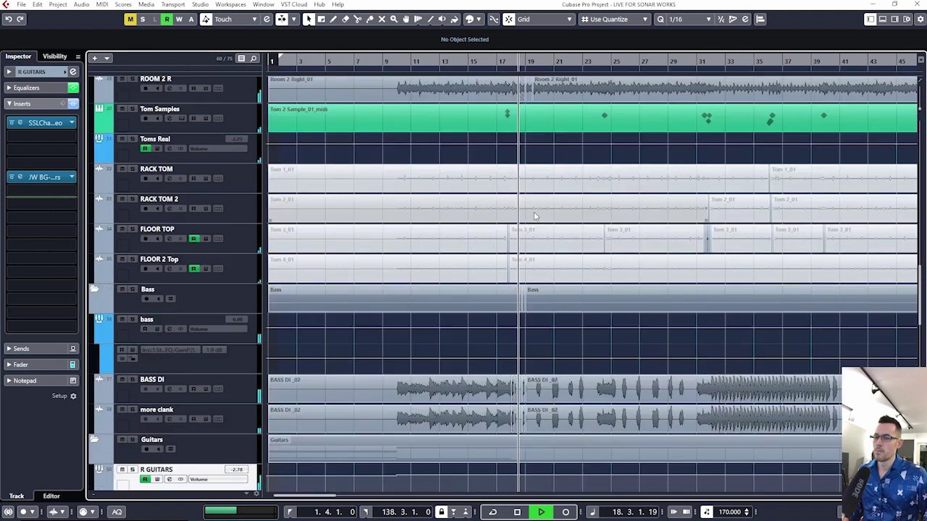
pyautogui.scroll(-3, 535, 215)
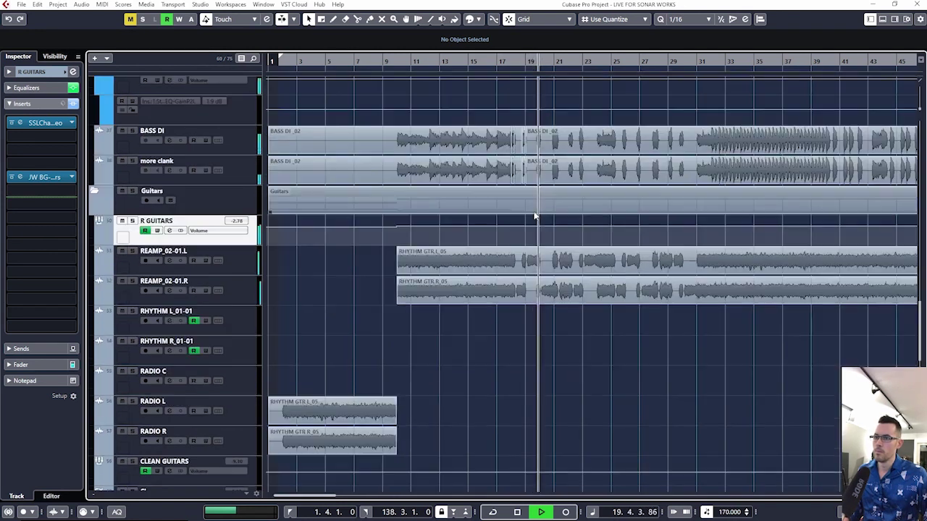
pyautogui.scroll(-1, 547, 226)
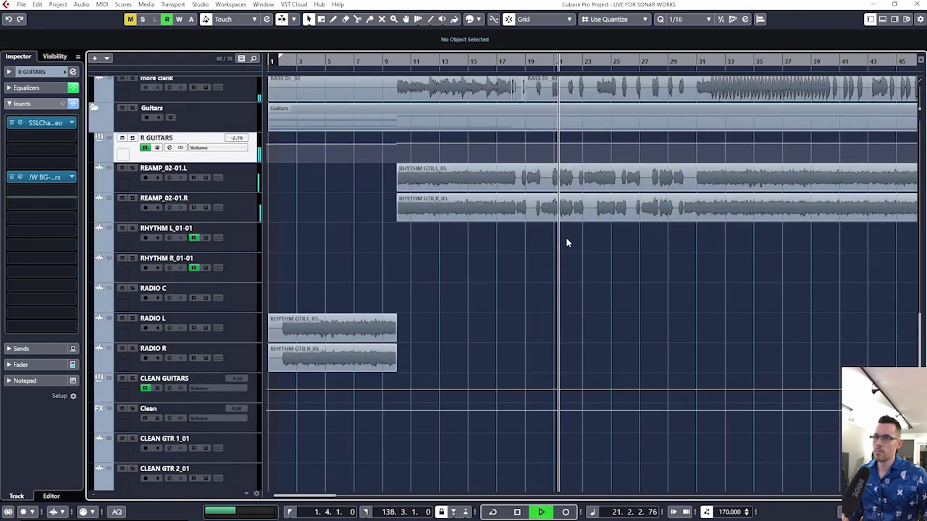
pyautogui.scroll(-2, 567, 242)
pyautogui.scroll(-3, 567, 239)
pyautogui.scroll(-2, 568, 239)
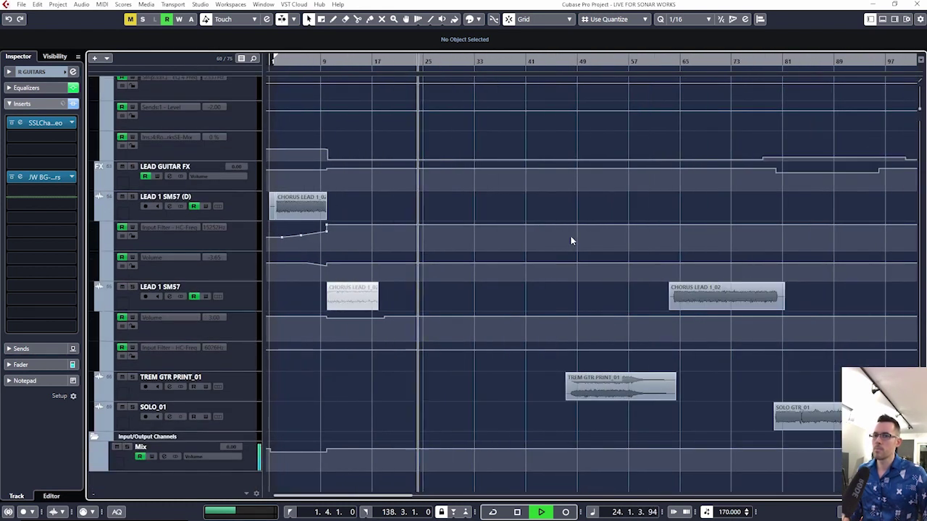
pyautogui.scroll(-2, 571, 239)
# - Return to the drum tracks and place the playhead at bar 10, where the kick and snare come in
pyautogui.scroll(3, 546, 249)
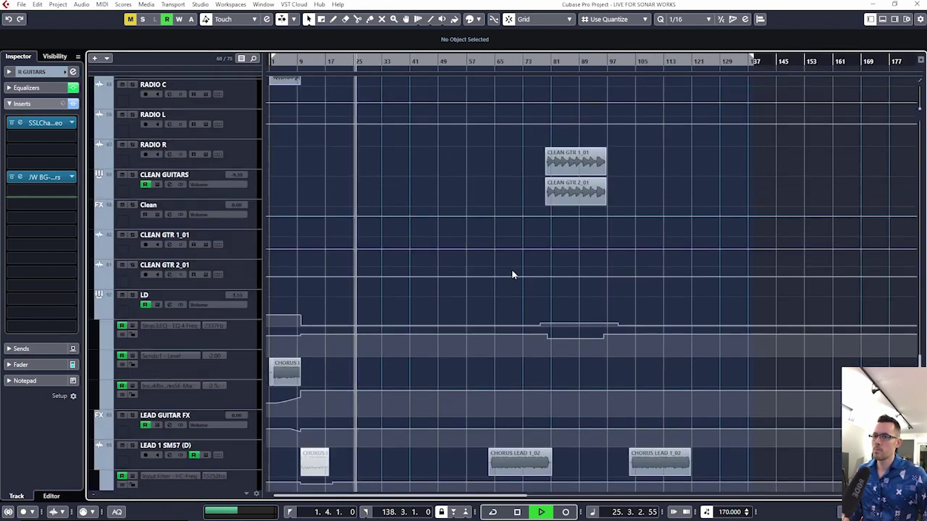
pyautogui.scroll(7, 511, 272)
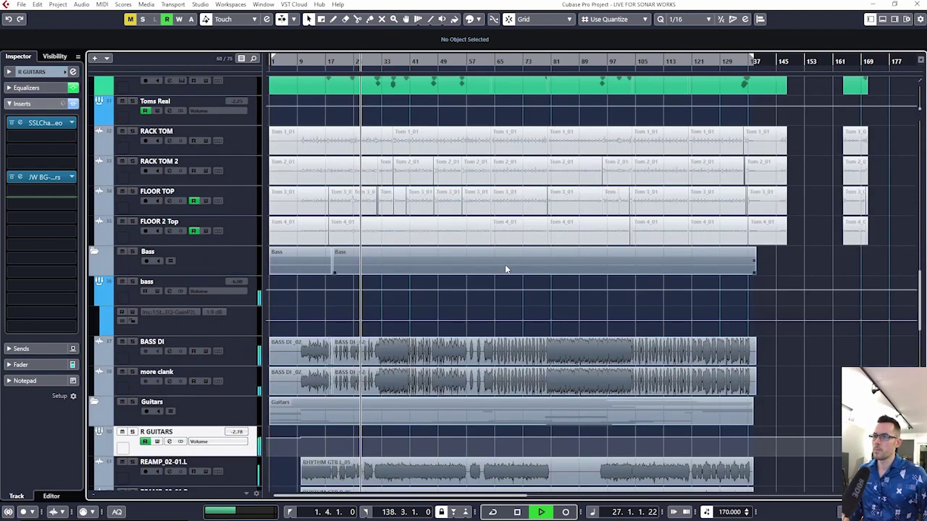
pyautogui.scroll(10, 505, 269)
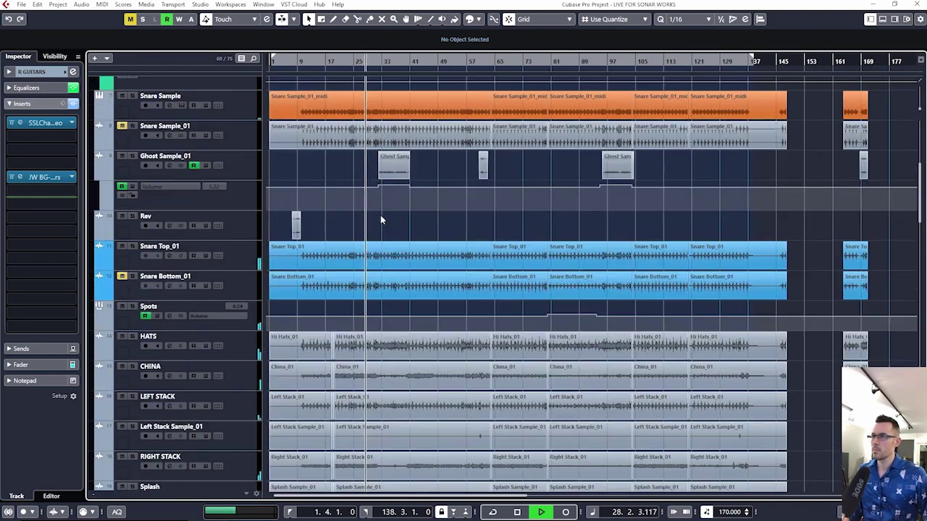
pyautogui.scroll(3, 382, 214)
pyautogui.scroll(-1, 370, 211)
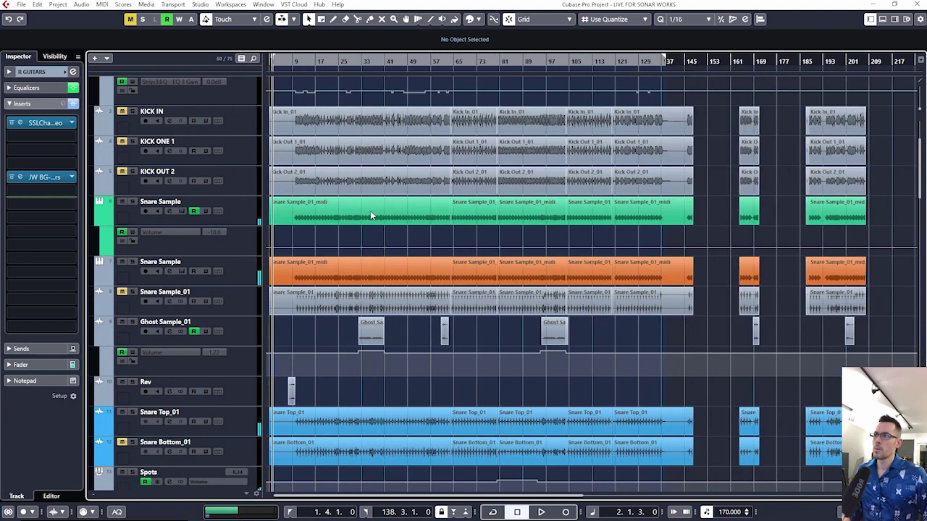
pyautogui.scroll(5, 370, 211)
pyautogui.click(330, 72)
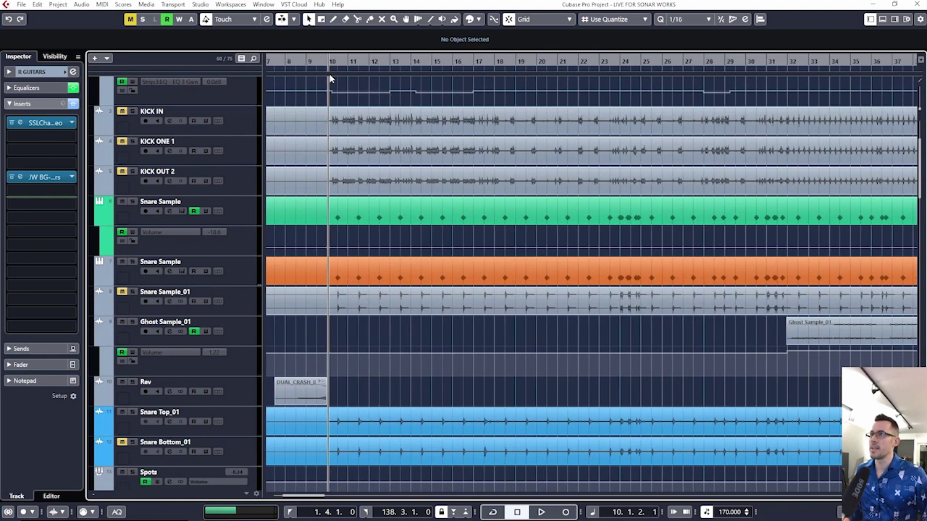
pyautogui.scroll(1, 329, 74)
pyautogui.scroll(3, 488, 177)
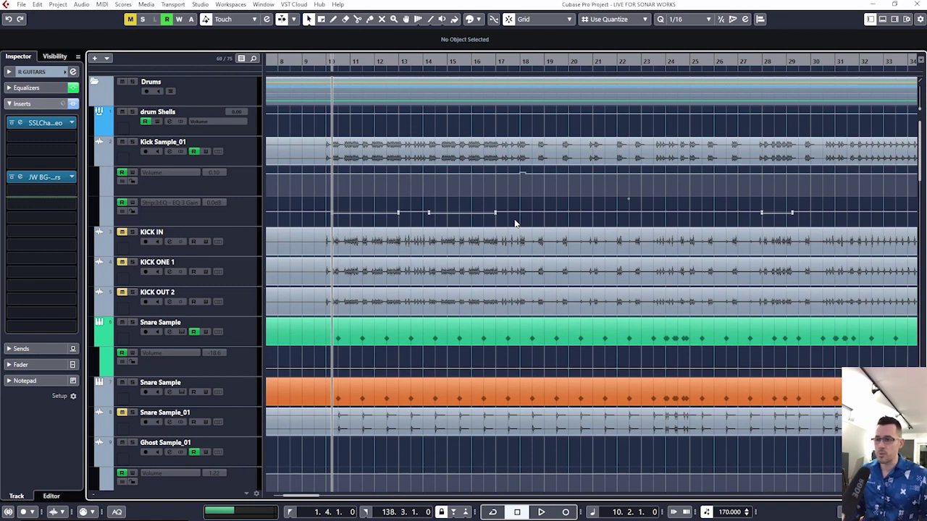
# - Audition the solo, chorus lead and tremolo guitar clips from about bars 87, 66 and 50, and stop playback
pyautogui.scroll(-15, 520, 261)
pyautogui.scroll(-3, 527, 301)
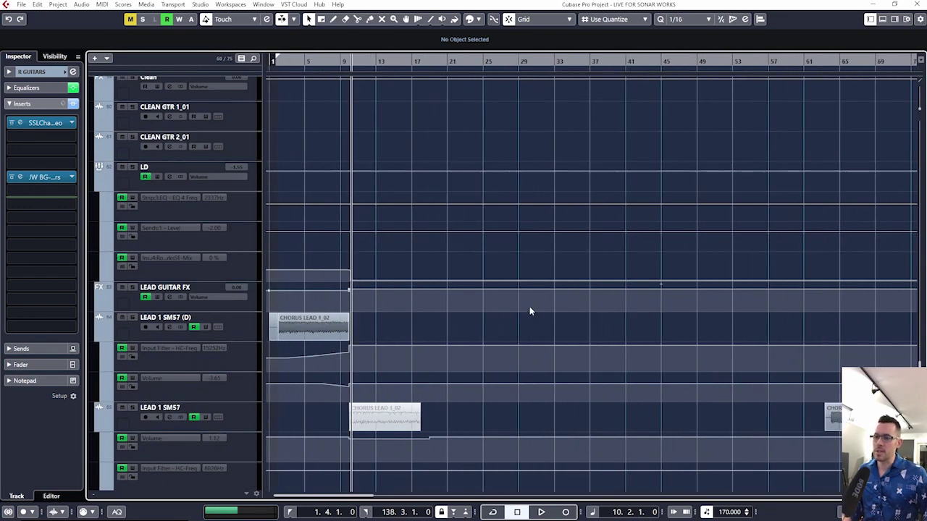
pyautogui.scroll(-6, 528, 305)
pyautogui.scroll(-1, 592, 62)
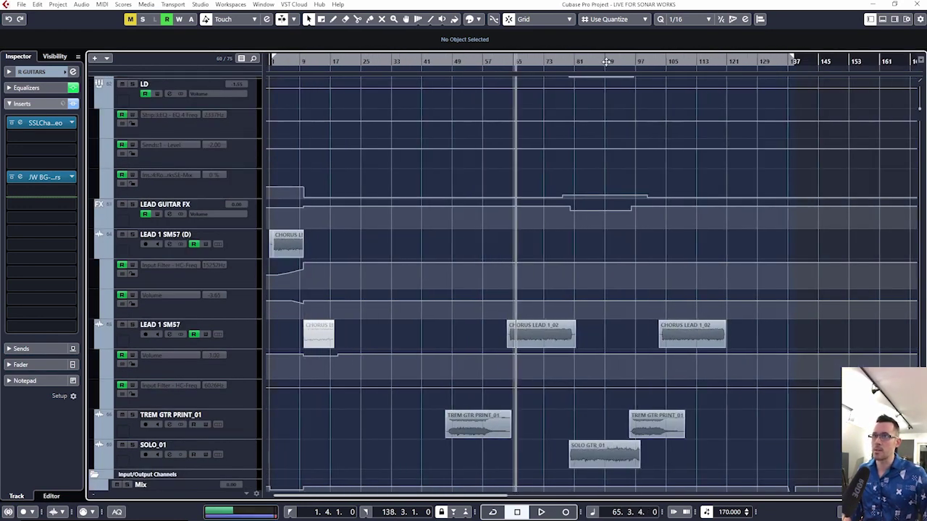
pyautogui.click(588, 63)
pyautogui.press('space')
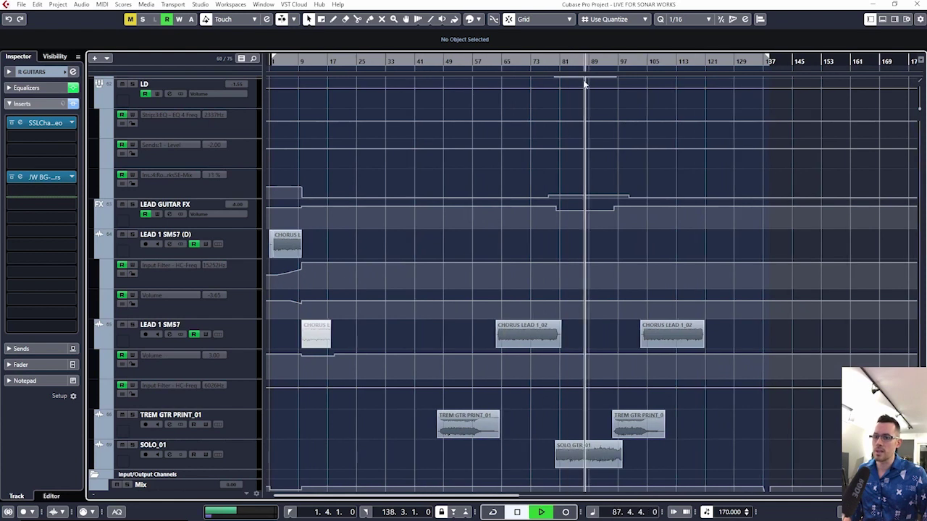
pyautogui.click(512, 61)
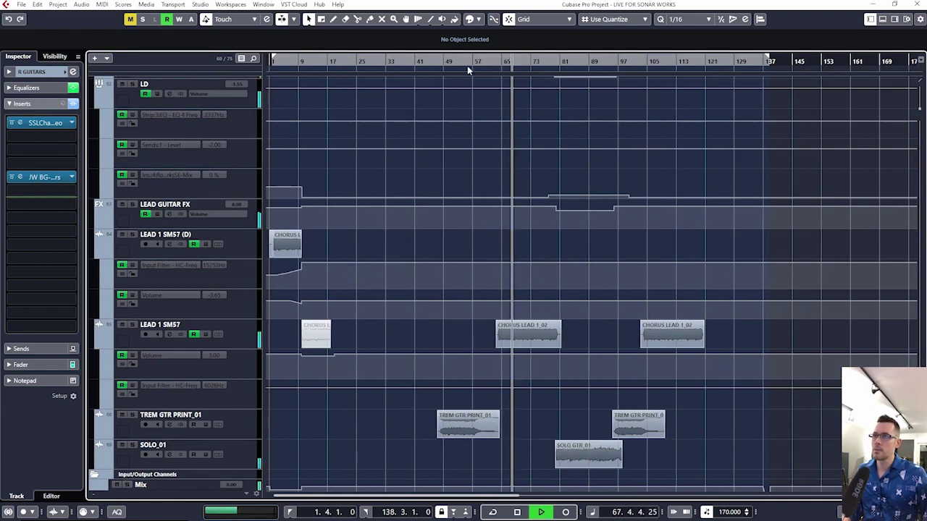
pyautogui.moveTo(449, 61); pyautogui.dragTo(449, 63)
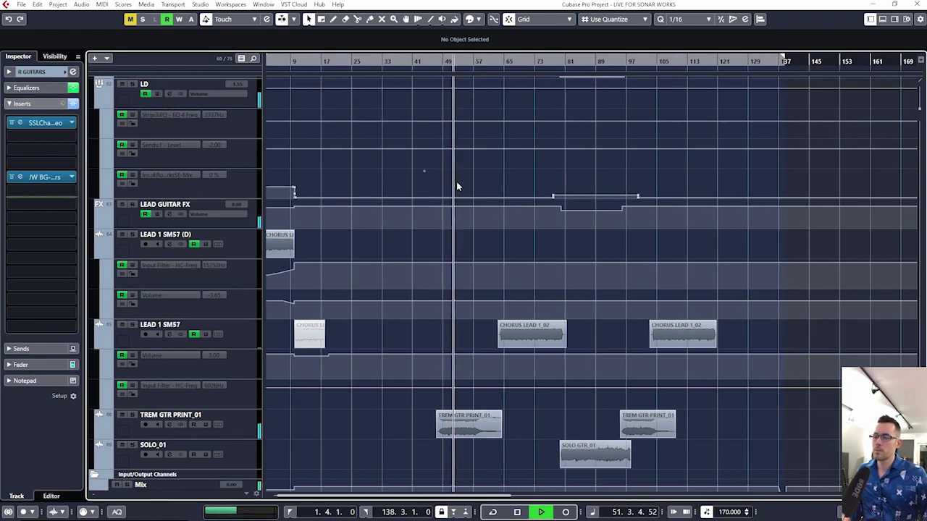
pyautogui.press('space')
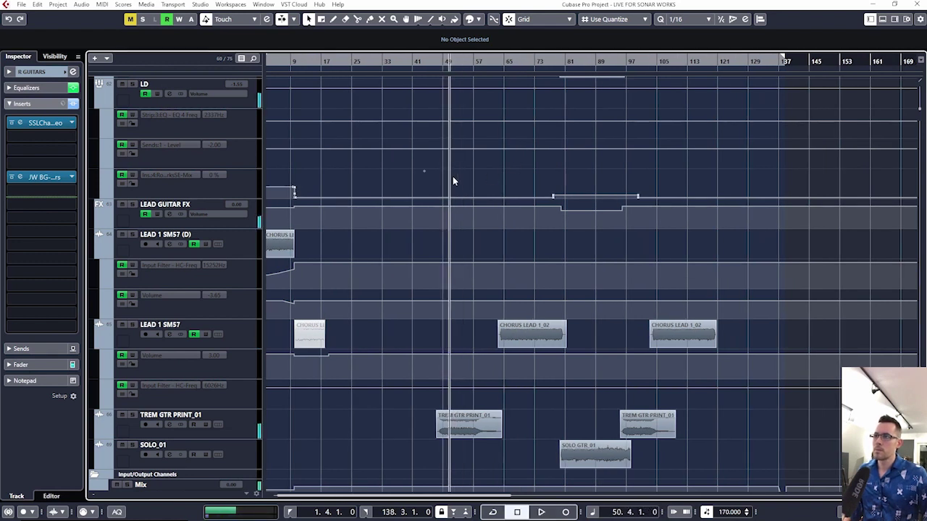
# - Return to the drum tracks and place the playhead just before the kick entry, at 9.4.4.0
pyautogui.scroll(15, 452, 176)
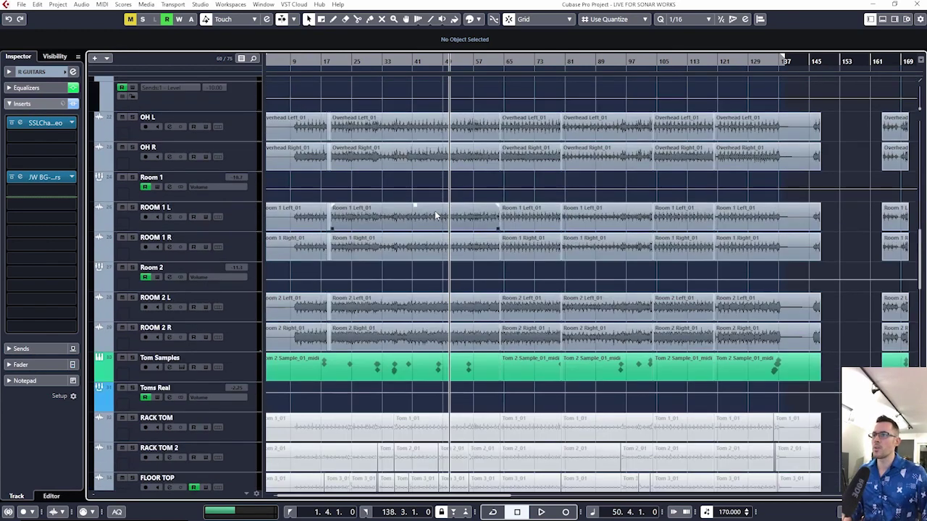
pyautogui.scroll(8, 436, 215)
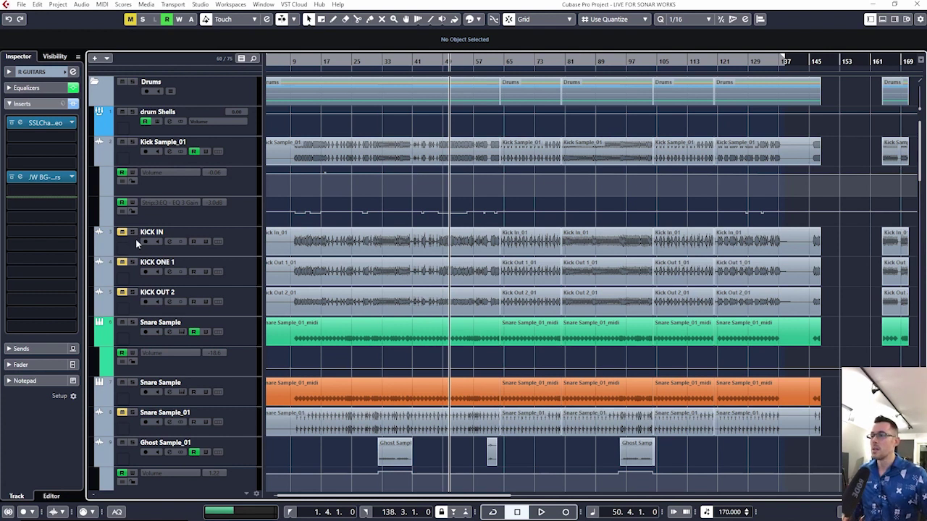
pyautogui.scroll(-10, 452, 194)
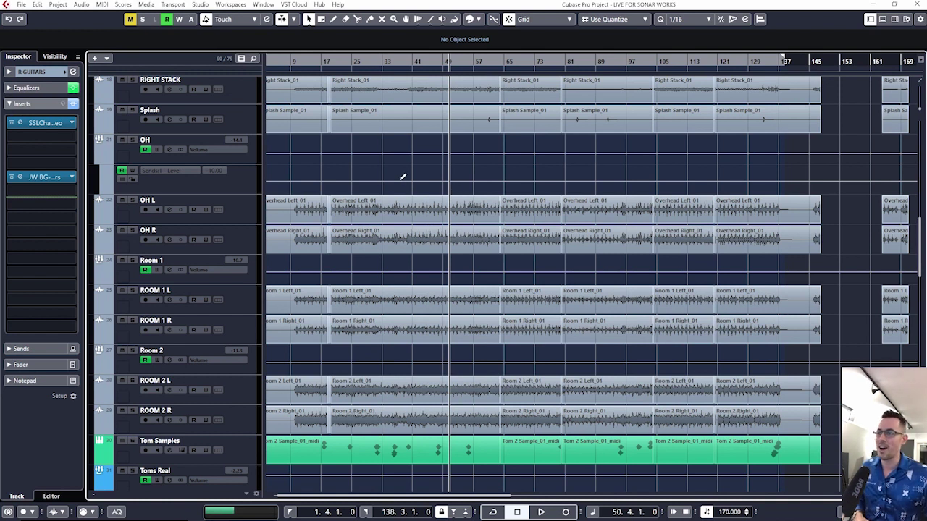
pyautogui.scroll(12, 379, 179)
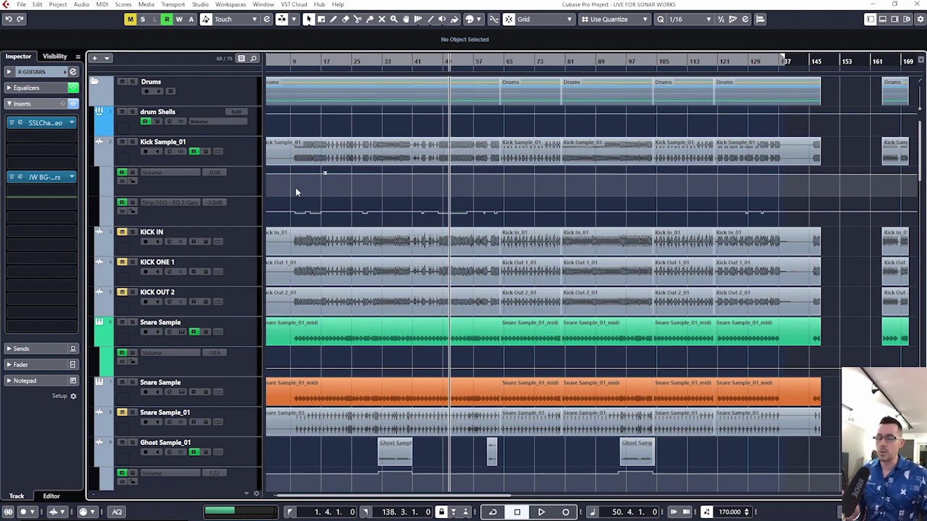
pyautogui.scroll(5, 311, 141)
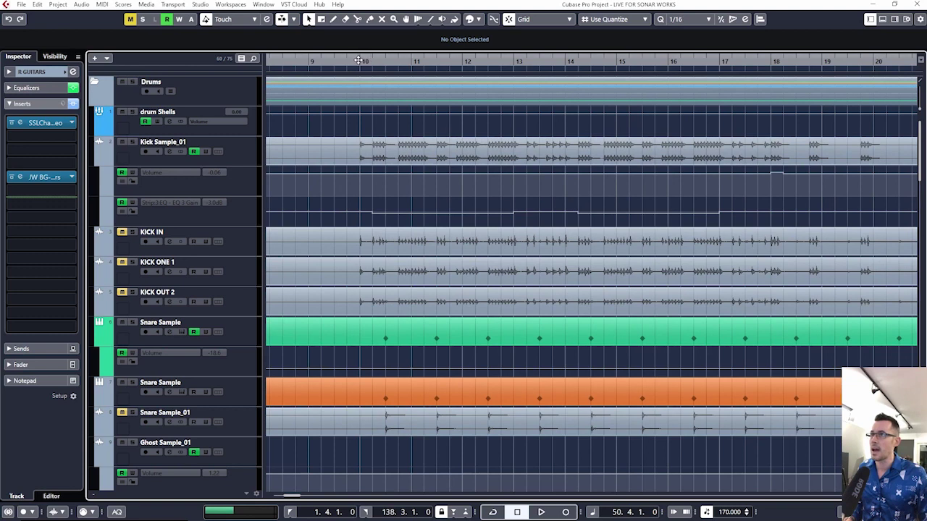
pyautogui.moveTo(355, 62); pyautogui.dragTo(388, 116)
# - Examine the overhead, room, bass and rhythm guitar tracks around bar 10, and the guitar clips across the whole song
pyautogui.scroll(-15, 469, 168)
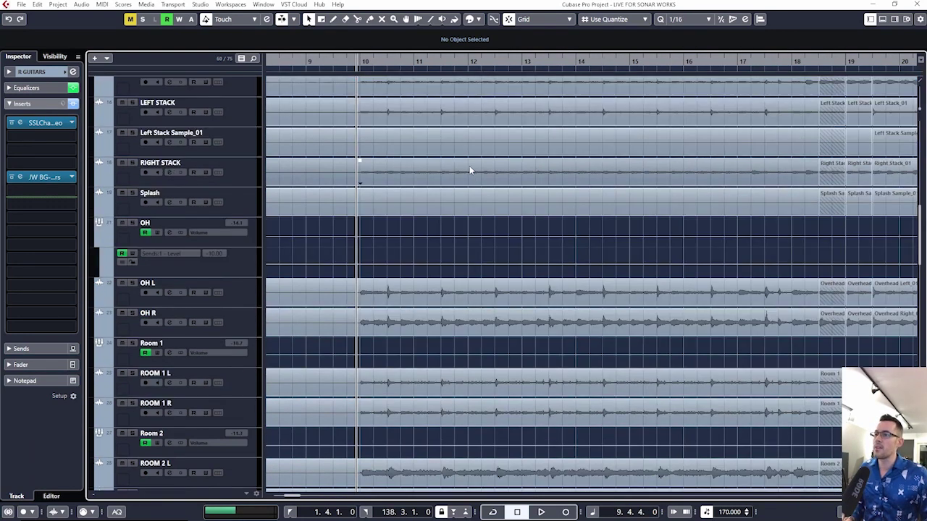
pyautogui.scroll(3, 464, 174)
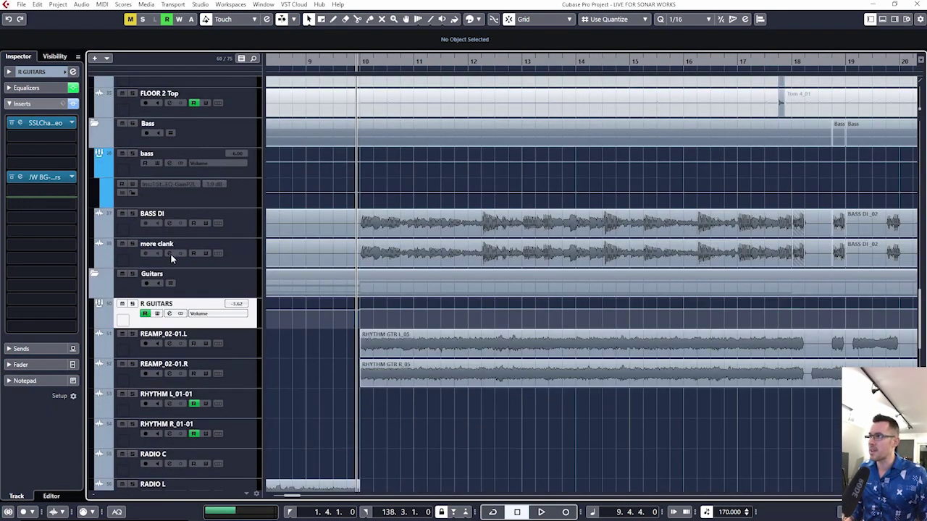
pyautogui.scroll(-6, 424, 292)
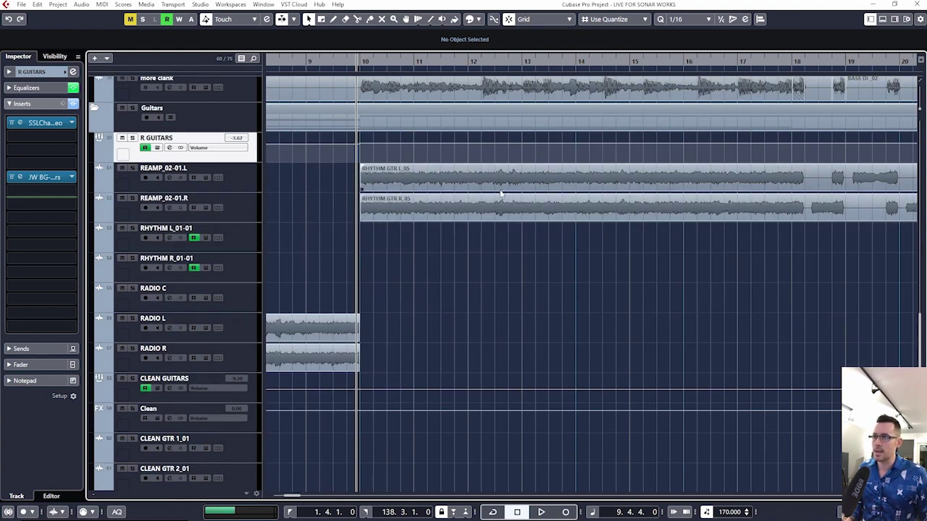
pyautogui.scroll(-3, 491, 200)
pyautogui.press('g')
pyautogui.press('g')
pyautogui.press('g')
pyautogui.press('g')
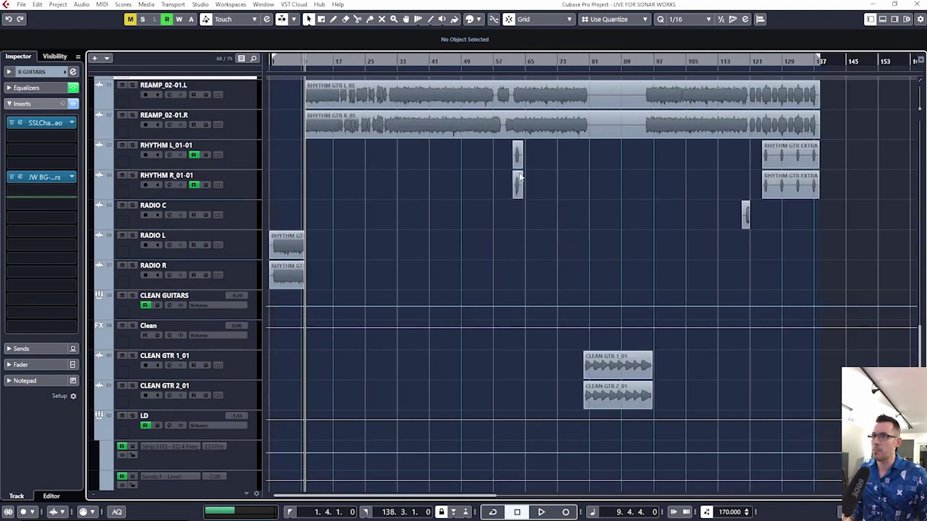
# - Review the lead guitar clips, their automation and the Mix channel, and go back to the bass, tom and room tracks
pyautogui.scroll(6, 348, 259)
pyautogui.scroll(-3, 517, 298)
pyautogui.scroll(-9, 515, 257)
pyautogui.scroll(-3, 550, 220)
pyautogui.scroll(-4, 463, 247)
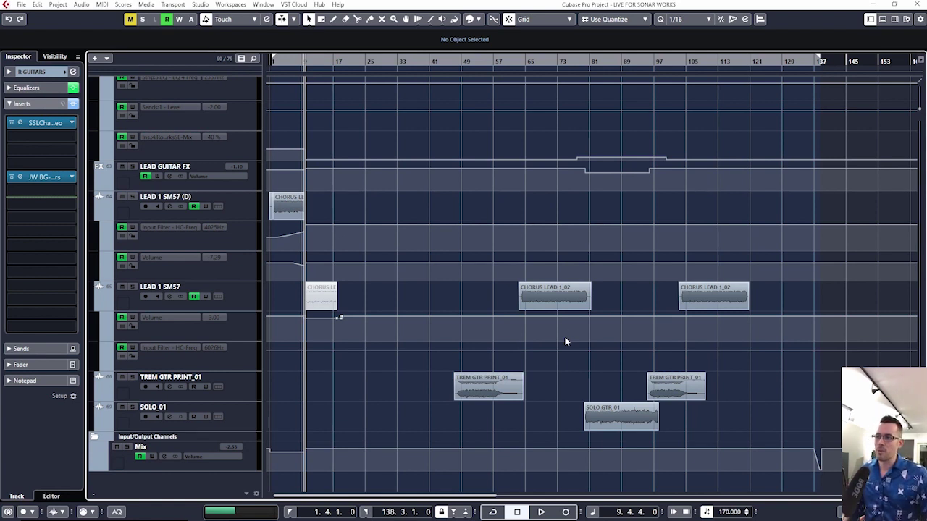
pyautogui.scroll(15, 500, 302)
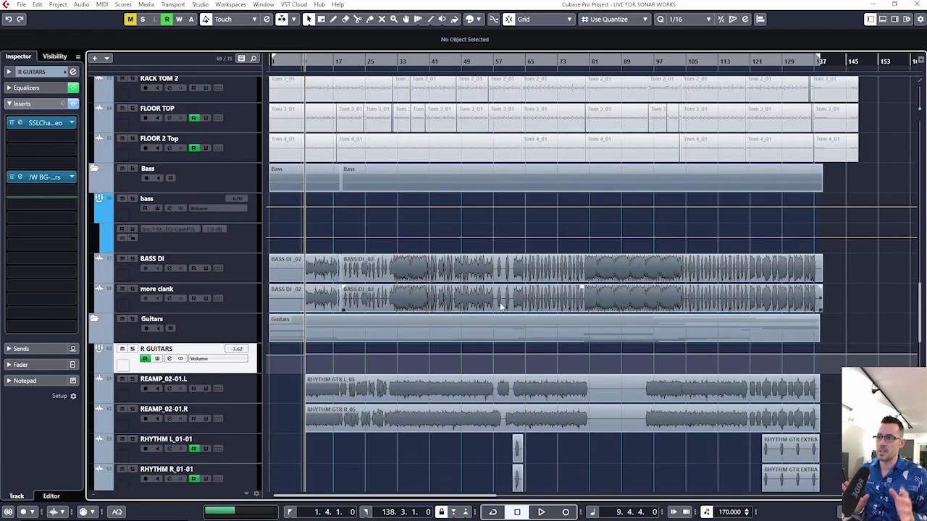
pyautogui.scroll(8, 452, 265)
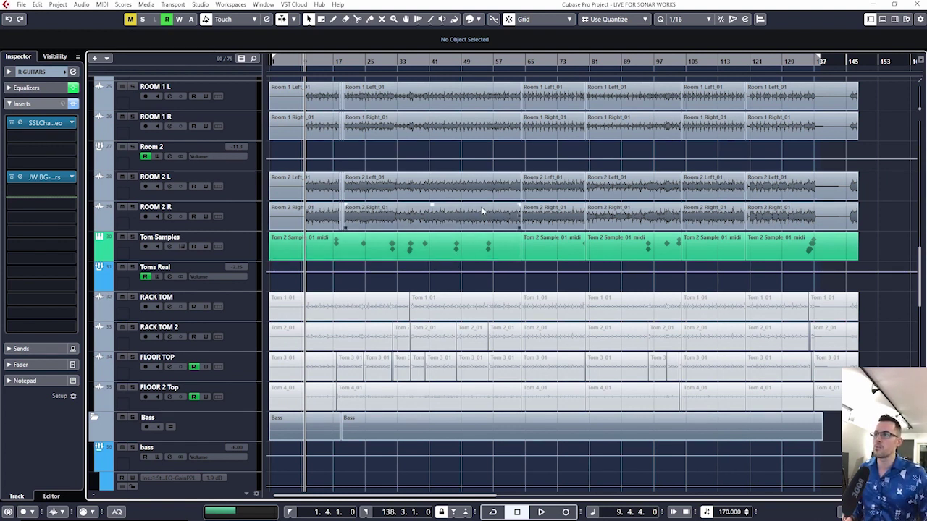
# - Return to the Drums folder, solo it, and audition the drums from 9.4.4.0 to about bar 14
pyautogui.scroll(10, 463, 246)
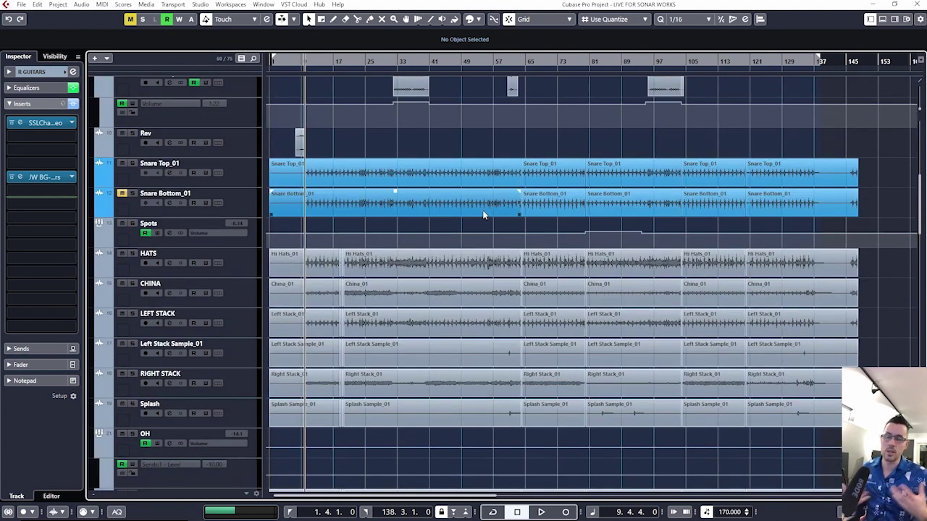
pyautogui.scroll(8, 436, 177)
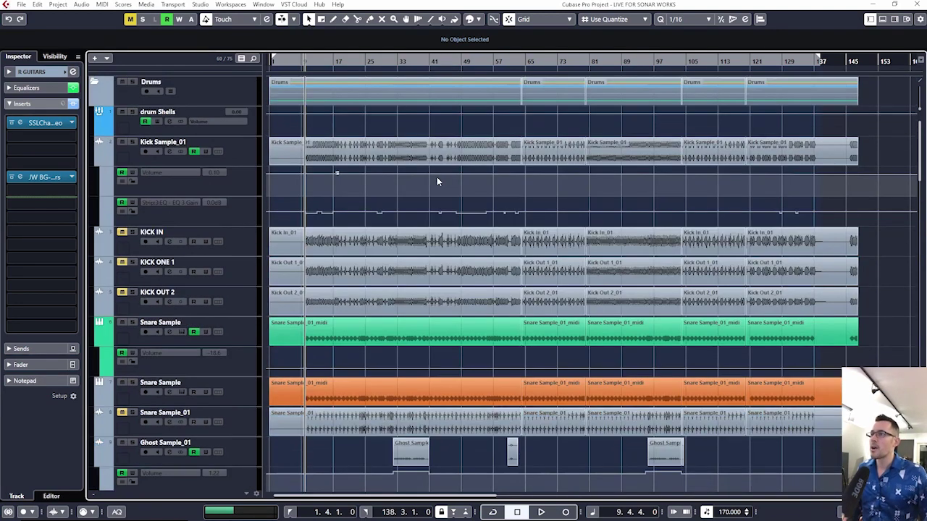
pyautogui.scroll(3, 323, 143)
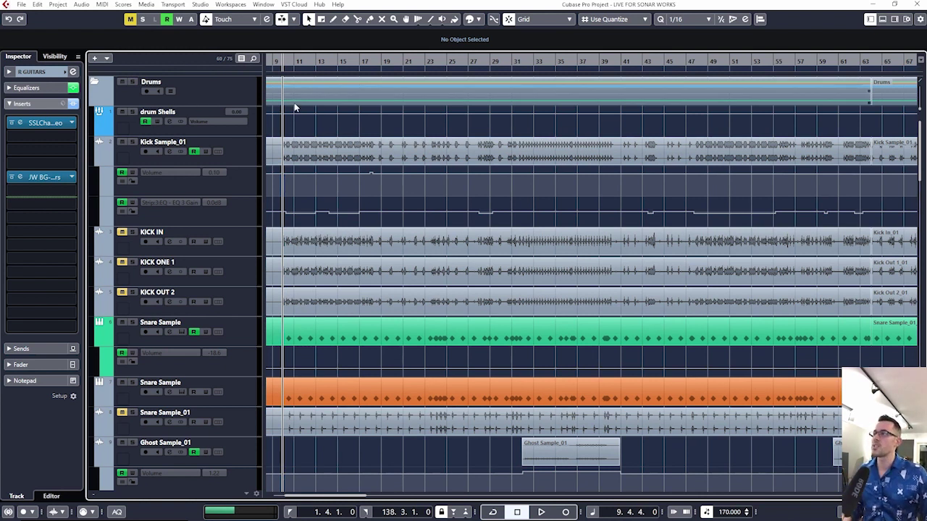
pyautogui.click(132, 82)
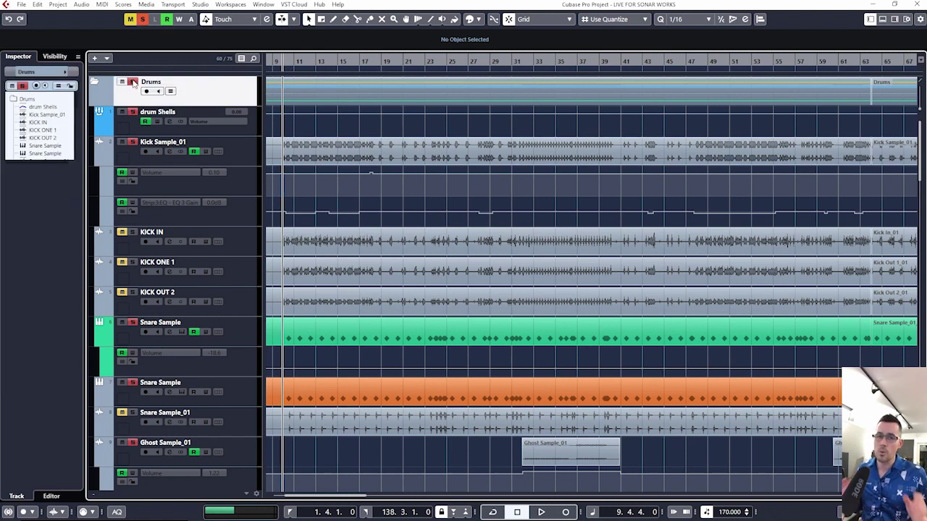
pyautogui.press('space')
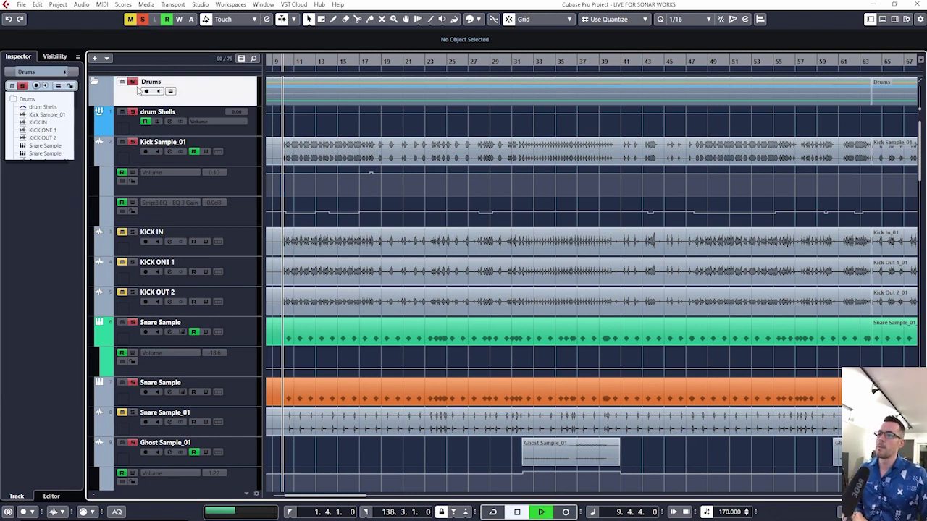
pyautogui.press('h')
pyautogui.press('f')
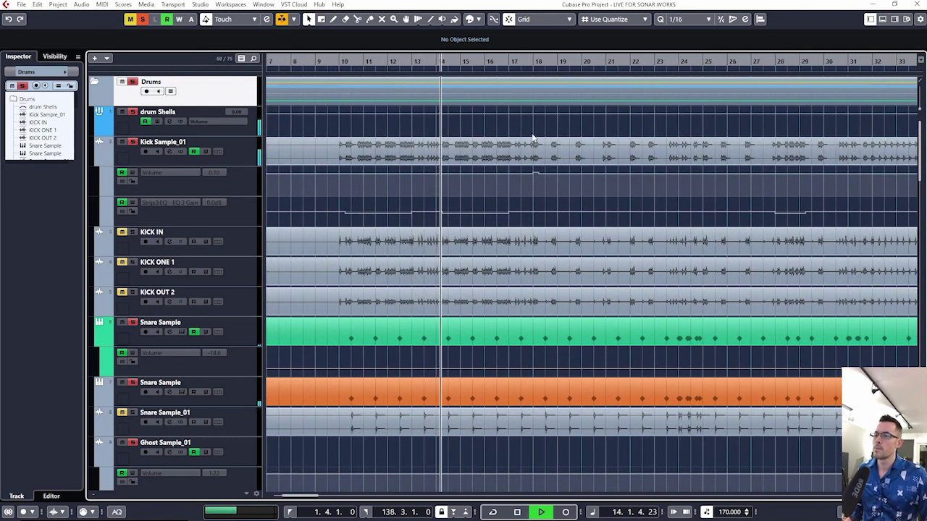
pyautogui.press('space')
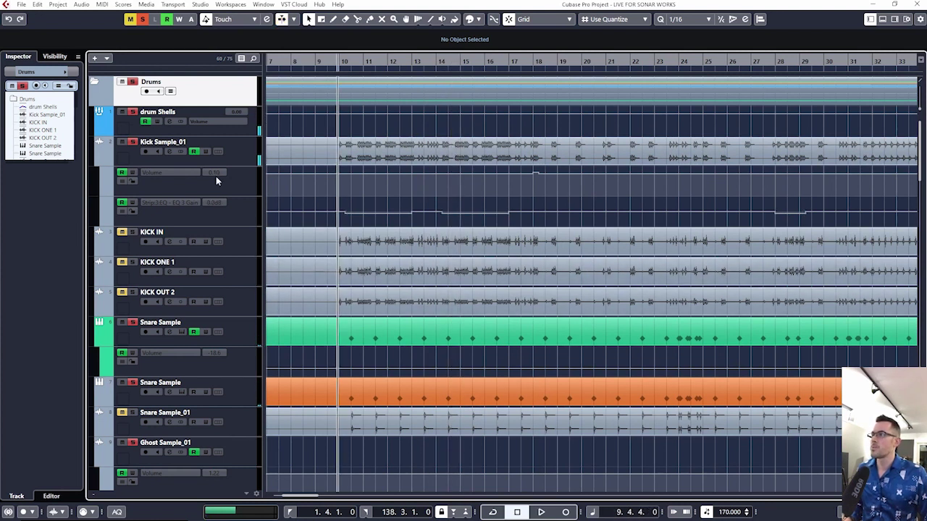
# - Go through the kick sample, both MIDI snare samples, the ghost sample, snare top and Rev tracks one by one
pyautogui.click(229, 153)
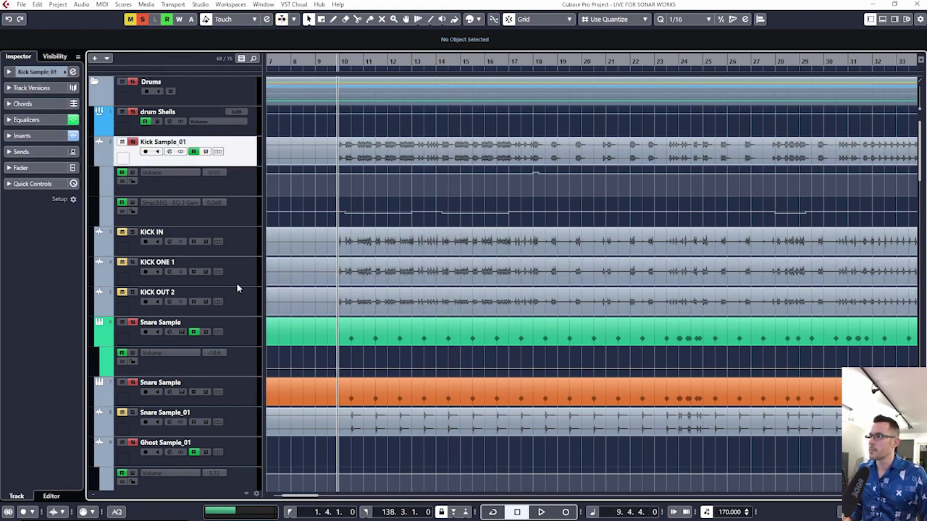
pyautogui.click(242, 334)
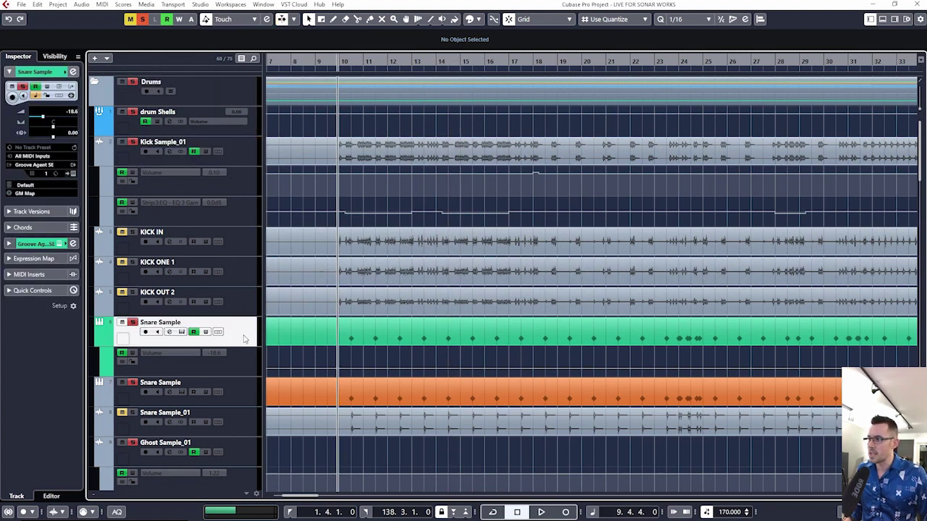
pyautogui.click(243, 393)
pyautogui.scroll(-5, 451, 330)
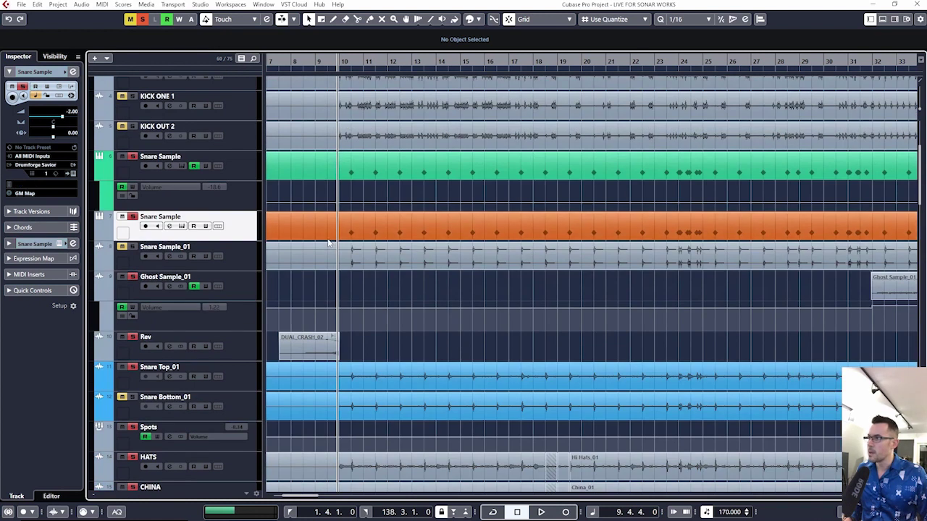
pyautogui.click(251, 285)
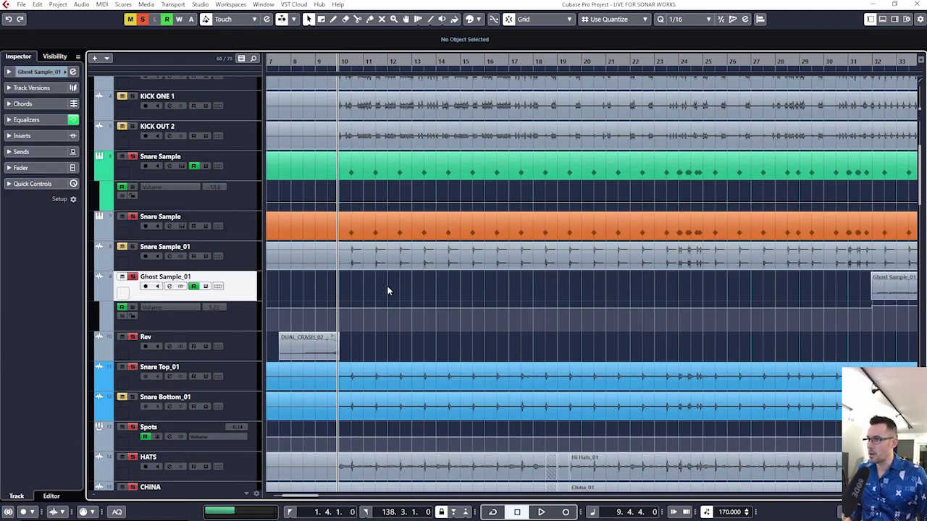
pyautogui.press('g')
pyautogui.press('g')
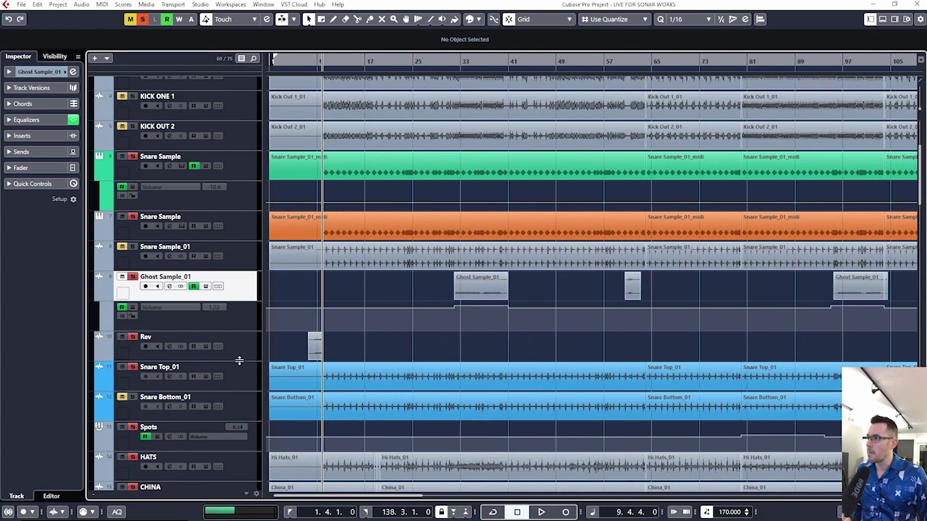
pyautogui.click(242, 376)
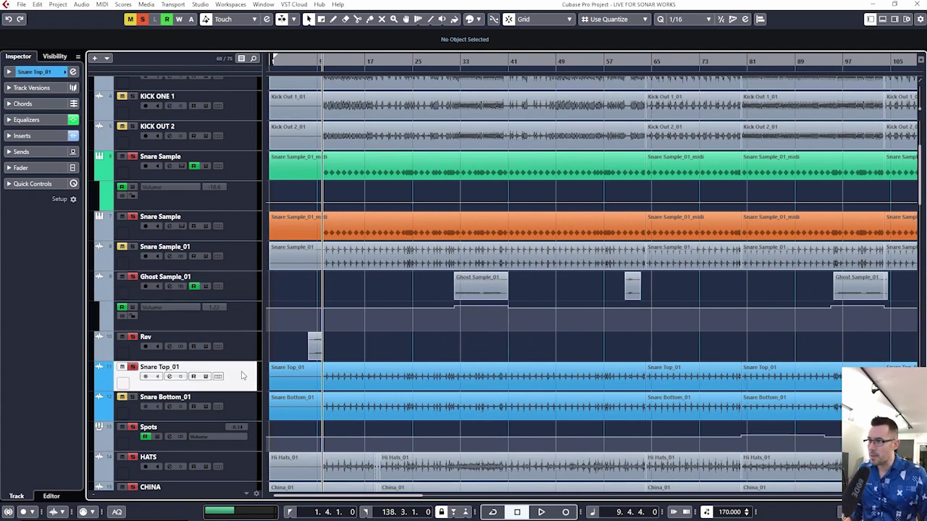
pyautogui.click(244, 345)
# - Go through the Spots group's hats, china, left stack, left stack sample, right stack and splash tracks
pyautogui.scroll(-5, 378, 303)
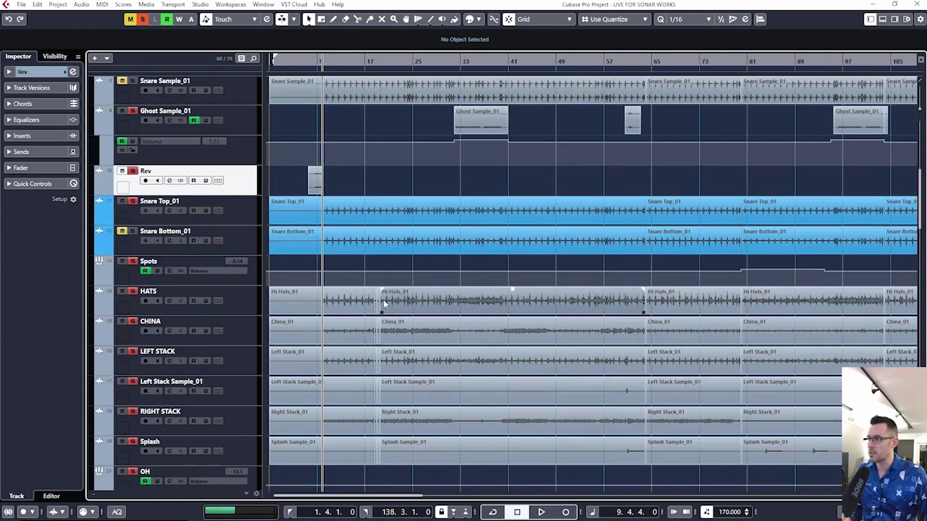
pyautogui.click(260, 279)
pyautogui.click(257, 304)
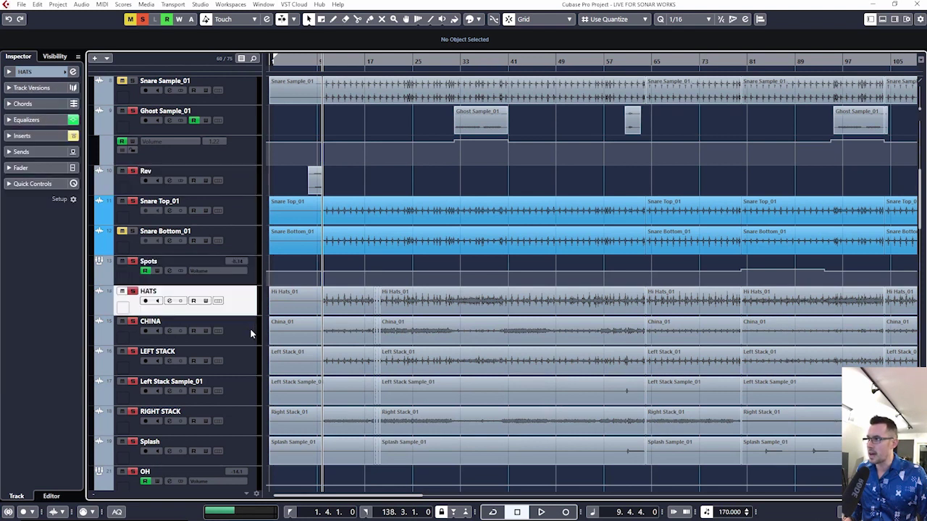
pyautogui.click(251, 334)
pyautogui.click(252, 365)
pyautogui.click(249, 396)
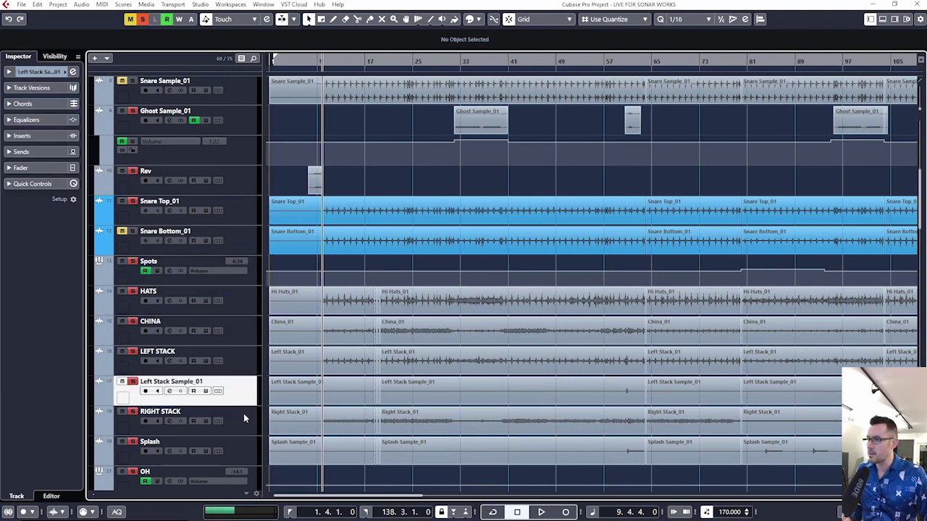
pyautogui.click(243, 412)
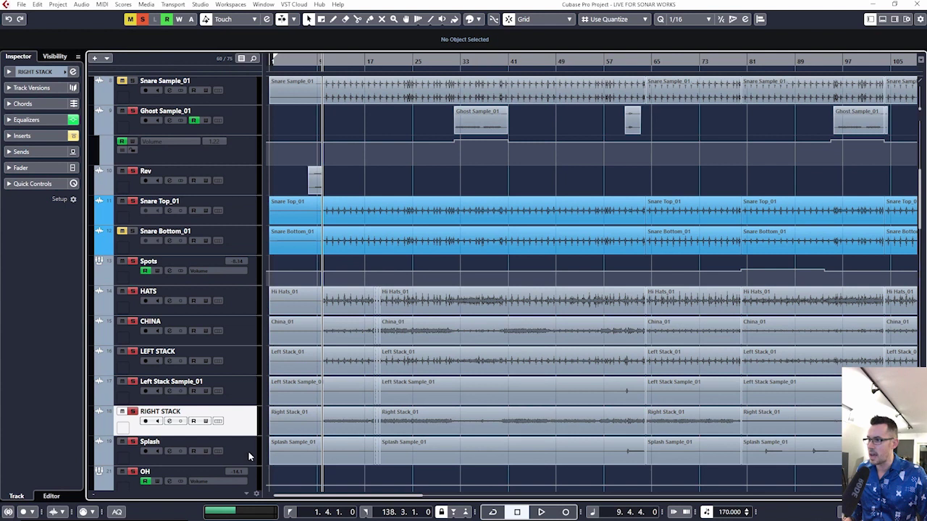
pyautogui.click(248, 451)
# - Inspect the Left Stack Sample and Splash hits around bar 61 up close against the other cymbal tracks
pyautogui.scroll(-3, 550, 348)
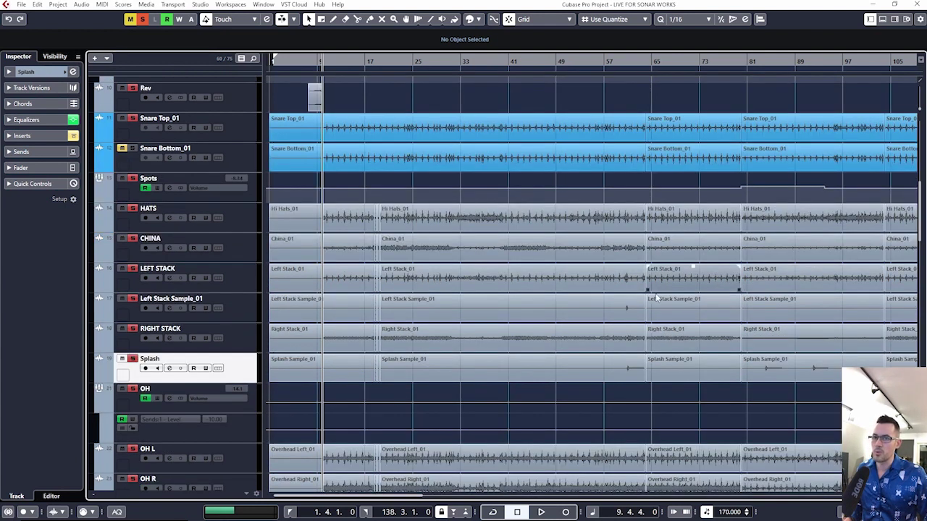
pyautogui.keyDown('ctrl'); pyautogui.scroll(3, 709, 310); pyautogui.keyUp('ctrl')
pyautogui.scroll(6, 710, 310)
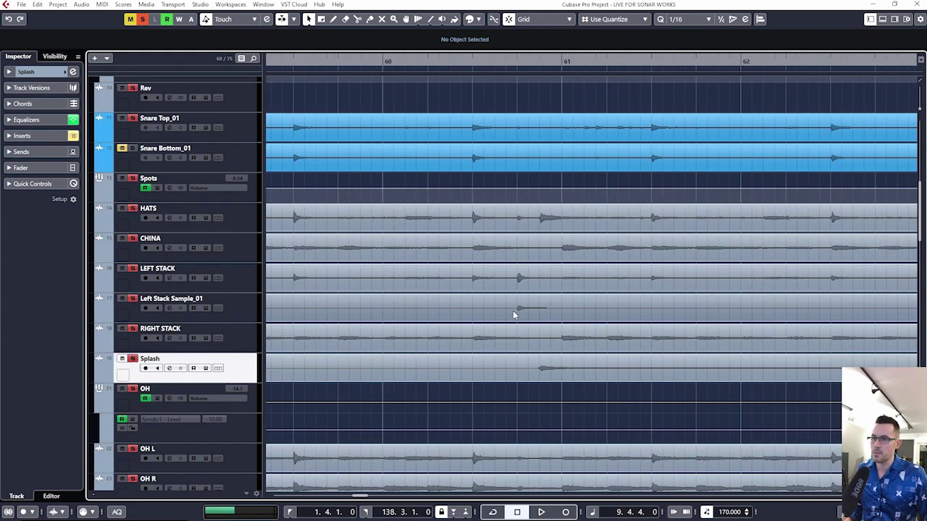
pyautogui.keyDown('ctrl'); pyautogui.scroll(-7, 507, 304); pyautogui.keyUp('ctrl')
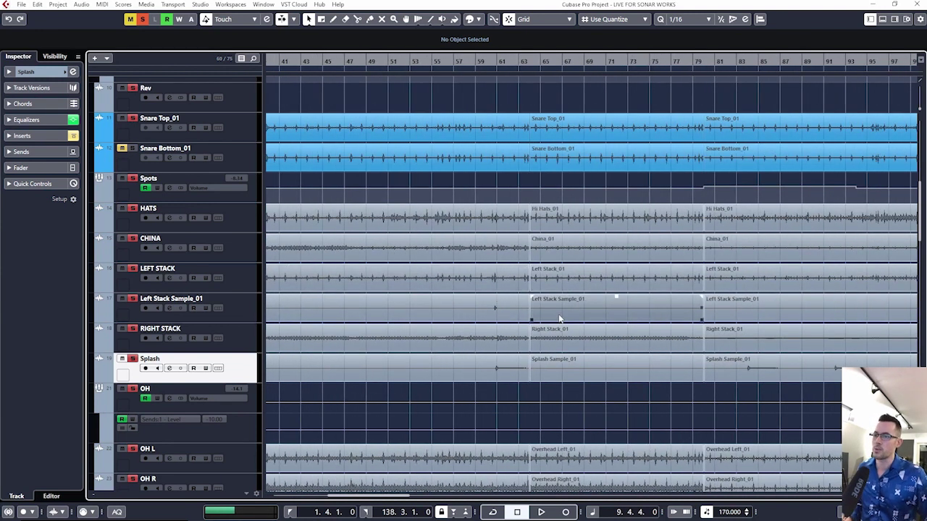
pyautogui.keyDown('ctrl'); pyautogui.scroll(-2, 519, 351); pyautogui.keyUp('ctrl')
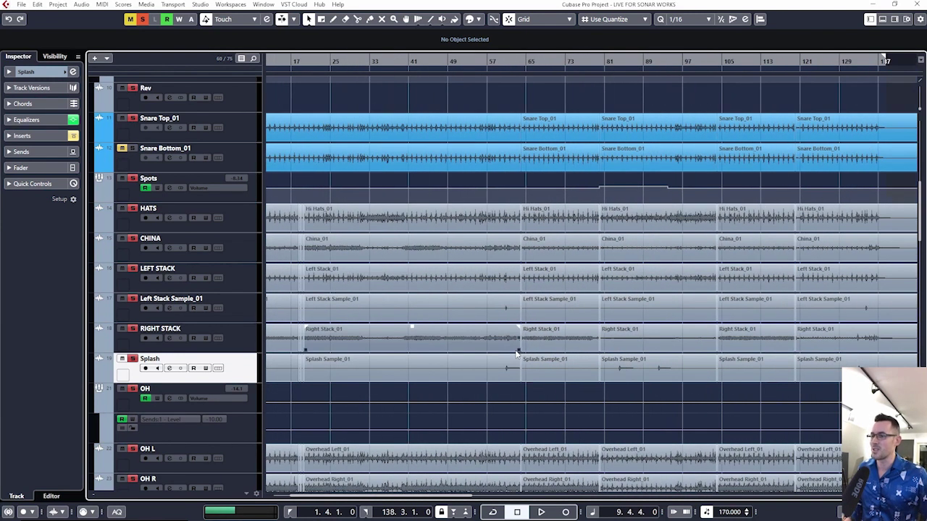
# - Review the overhead, room, tom sample and real tom tracks down to the bass tracks
pyautogui.scroll(-3, 536, 342)
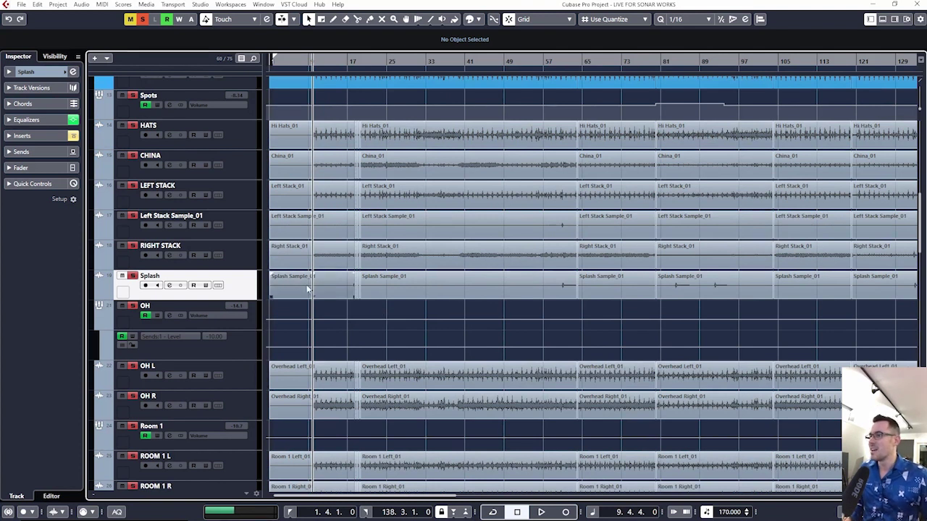
pyautogui.scroll(-2, 377, 305)
pyautogui.scroll(-2, 355, 331)
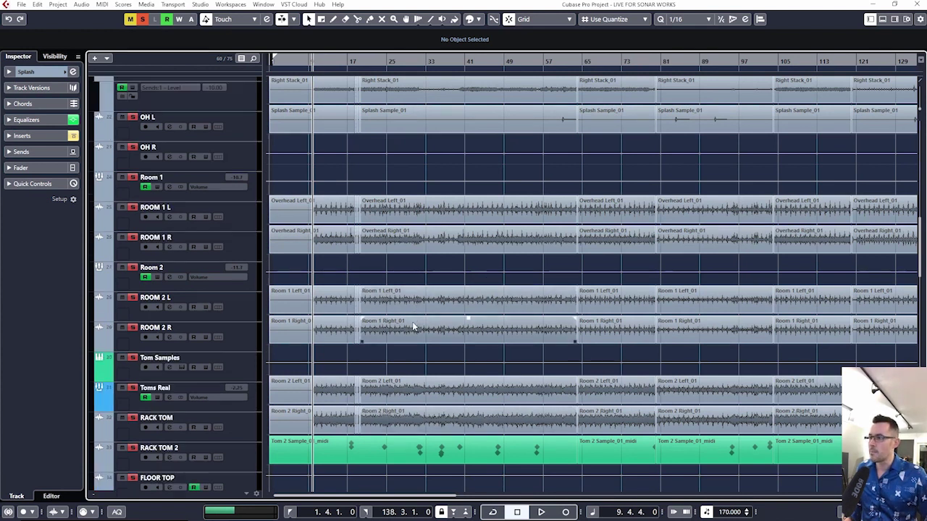
pyautogui.scroll(-2, 463, 334)
pyautogui.scroll(-4, 456, 367)
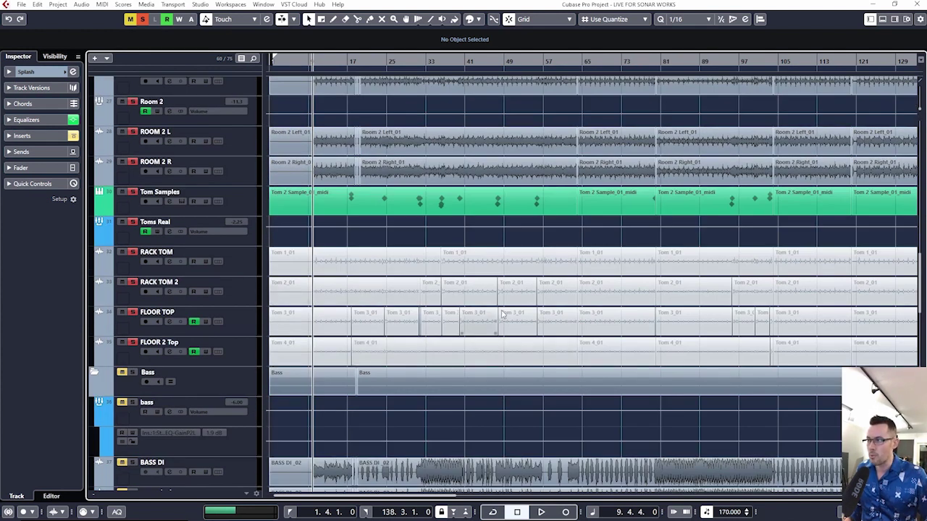
# - Return to the Drums folder and unsolo it, and select the drum Shells group track
pyautogui.scroll(15, 434, 218)
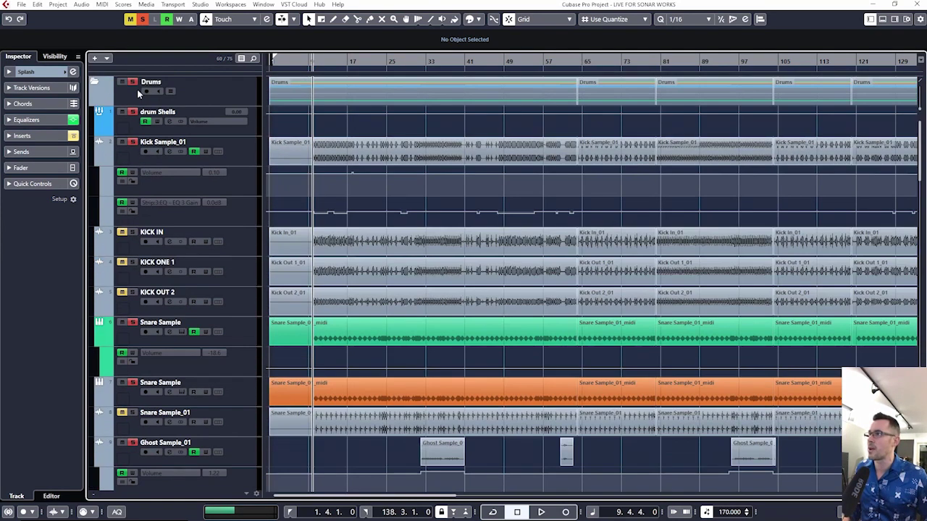
pyautogui.click(132, 81)
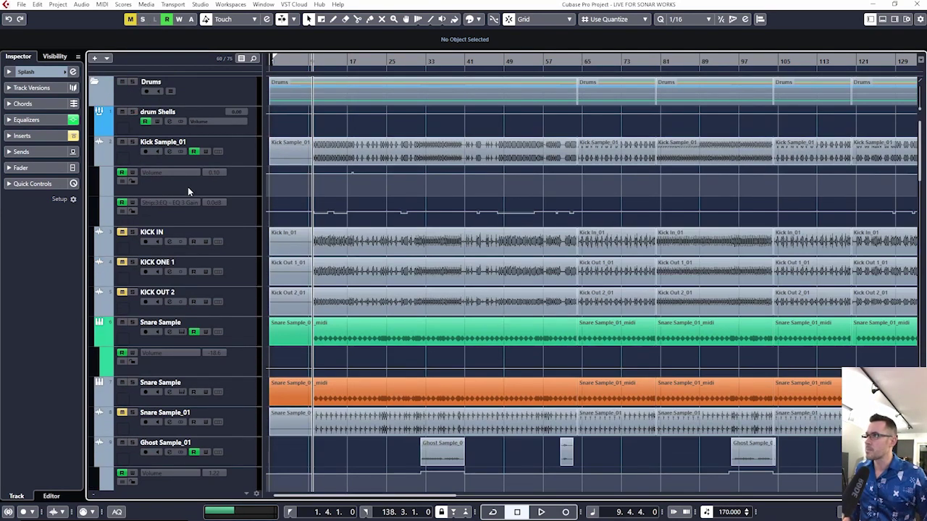
pyautogui.click(133, 112)
pyautogui.click(133, 112)
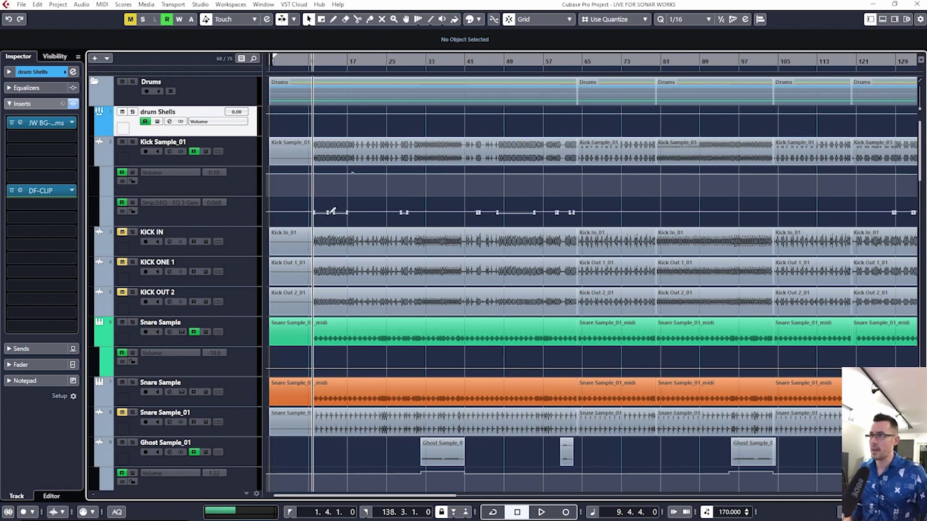
# - Examine the kick sample's volume and EQ gain automation around bars 10 to 18, and place the playhead at 10.1.1.0
pyautogui.scroll(5, 318, 196)
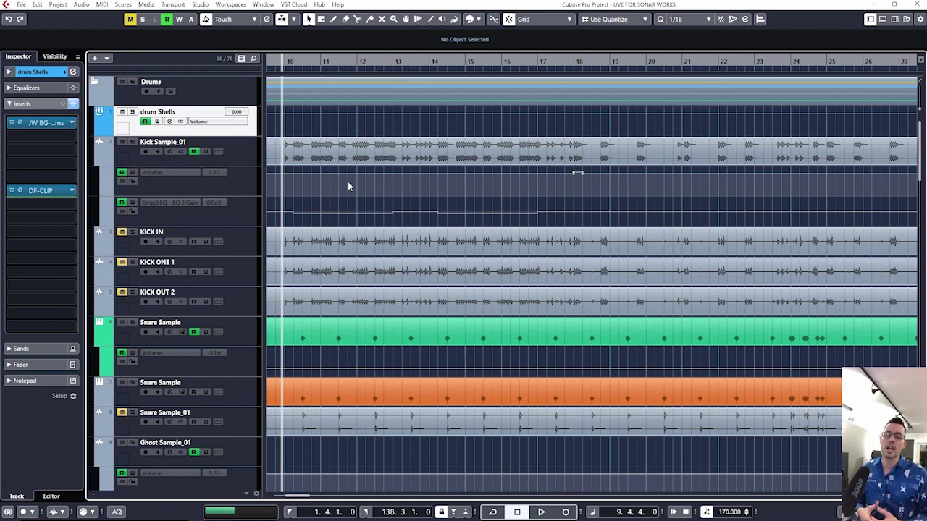
pyautogui.scroll(2, 479, 169)
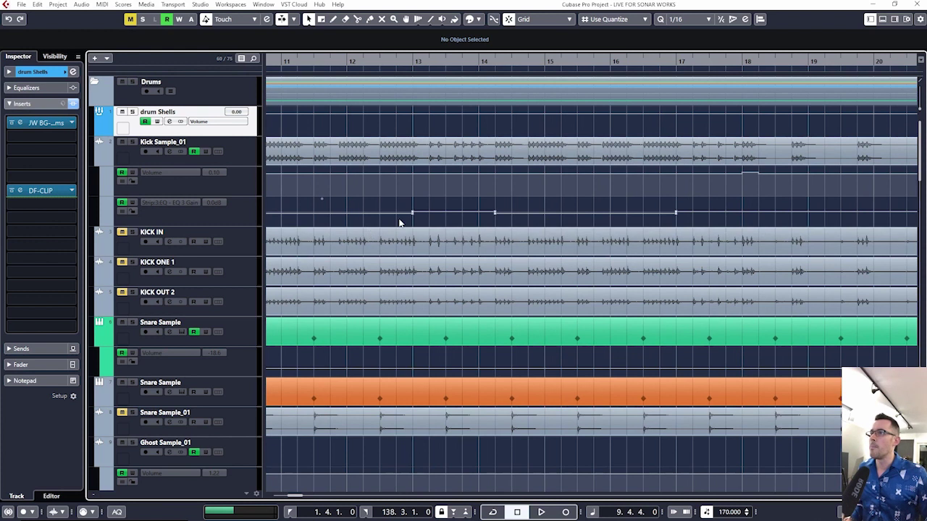
pyautogui.scroll(-2, 589, 177)
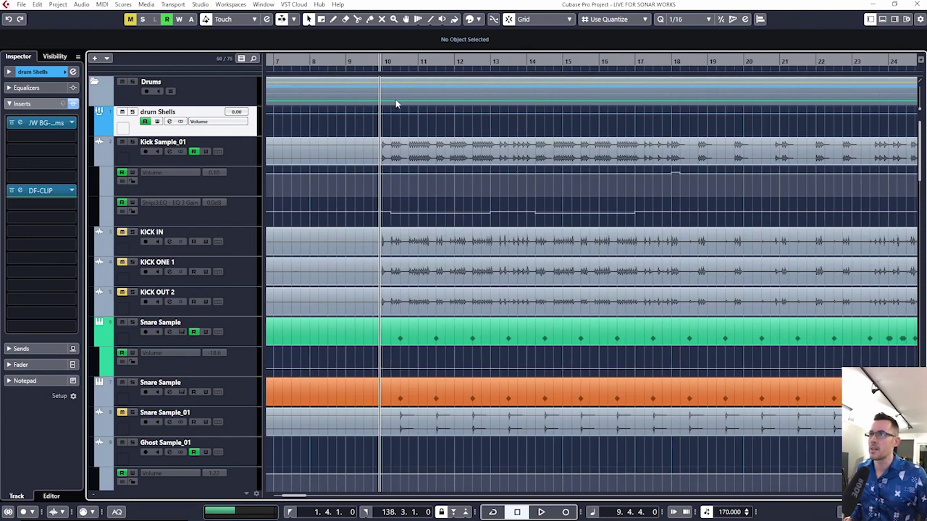
pyautogui.scroll(-4, 422, 147)
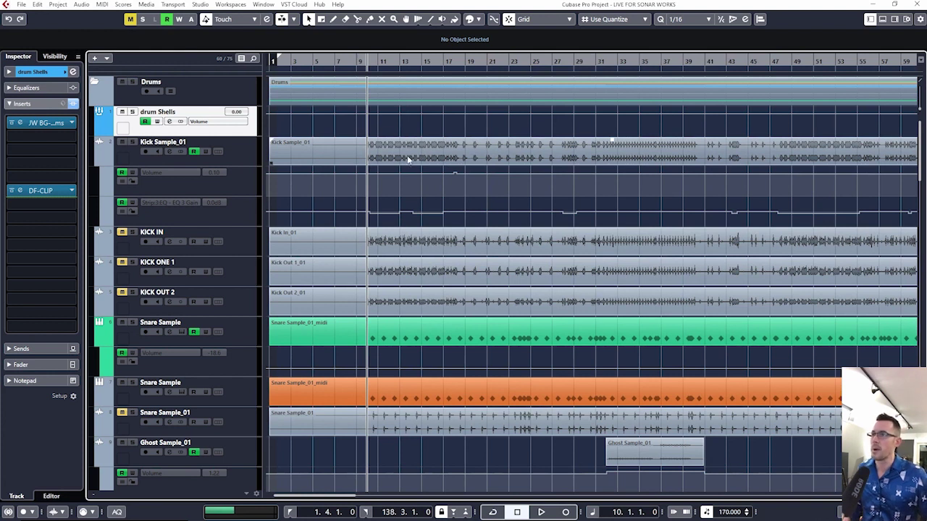
pyautogui.scroll(3, 377, 186)
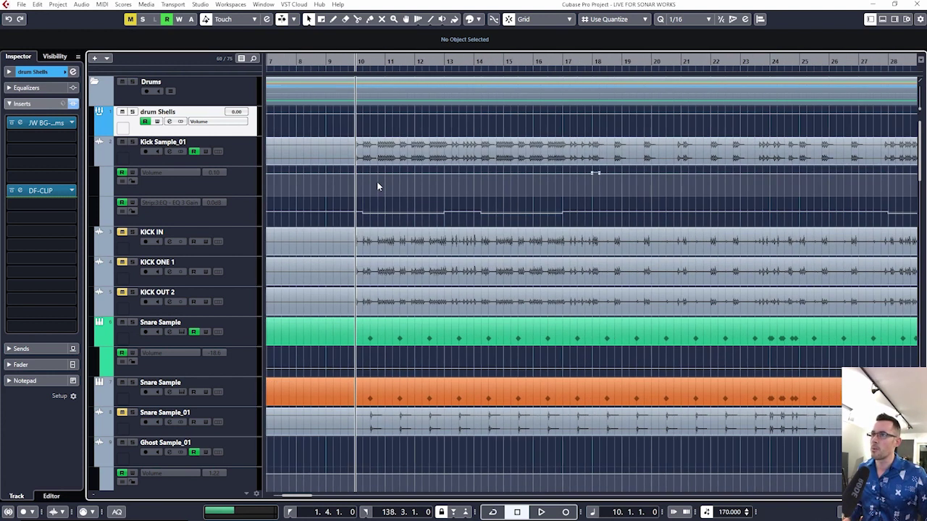
# - Solo Kick Sample_01 and play it from bar 10 with its equalizer and inserts bypassed
pyautogui.click(136, 143)
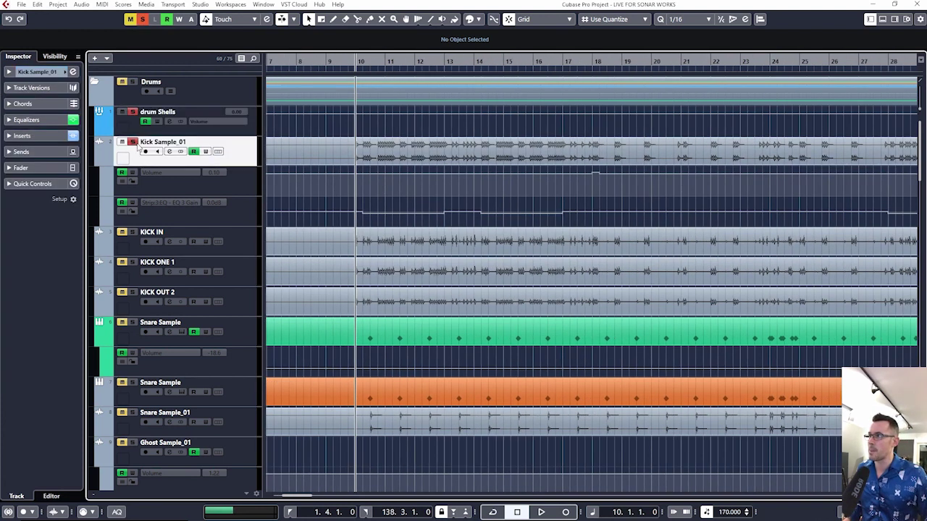
pyautogui.click(41, 121)
pyautogui.click(41, 122)
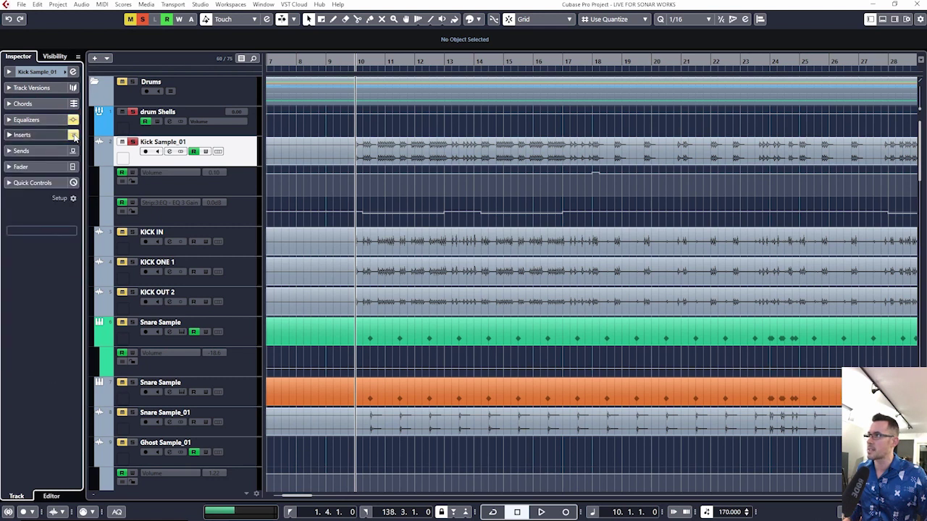
pyautogui.press('space')
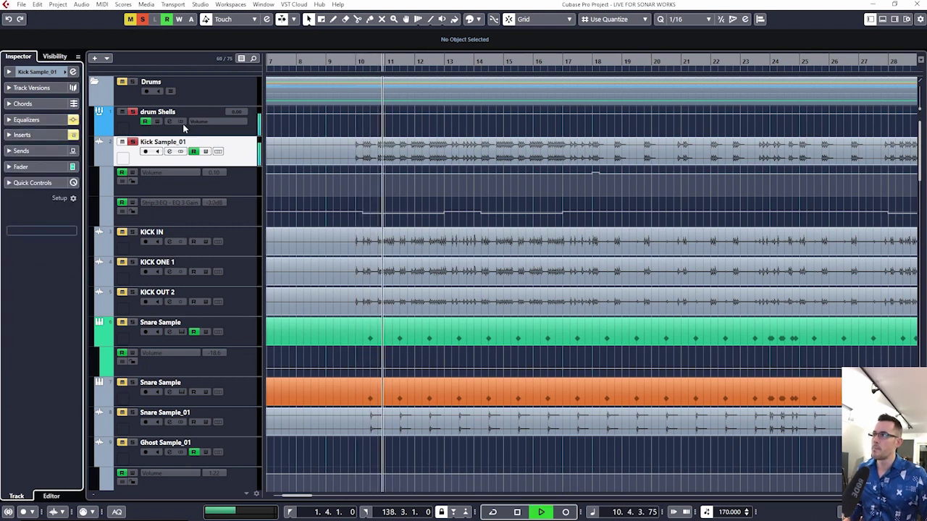
# - Restore Kick Sample_01's equalizer and inserts, stop playback and unsolo the track
pyautogui.click(74, 135)
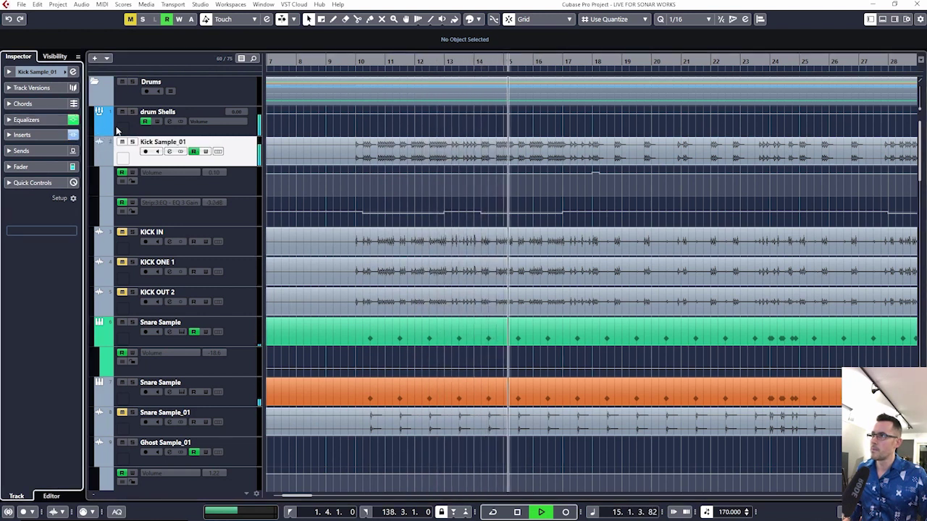
pyautogui.press('space')
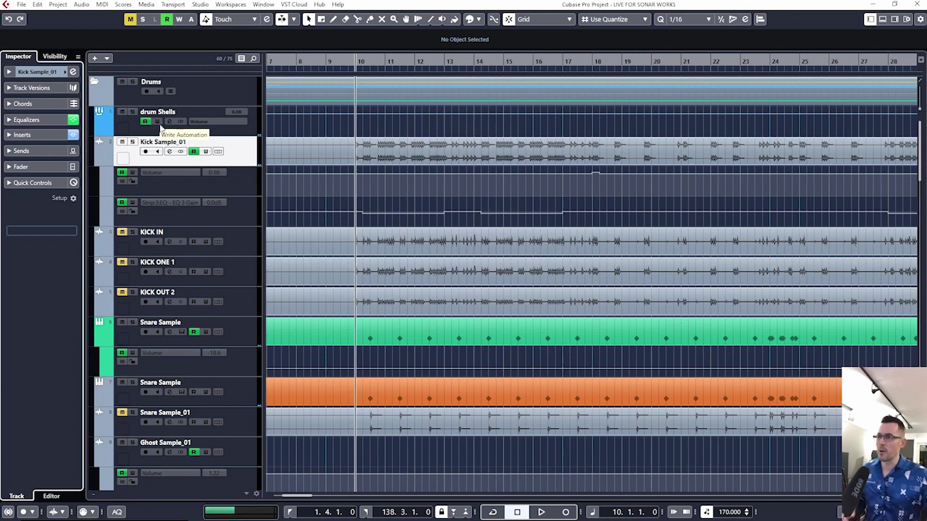
# - Solo Snare Top_01 and play it from bar 10 with its equalizer and inserts bypassed, and unsolo it again
pyautogui.scroll(-4, 456, 234)
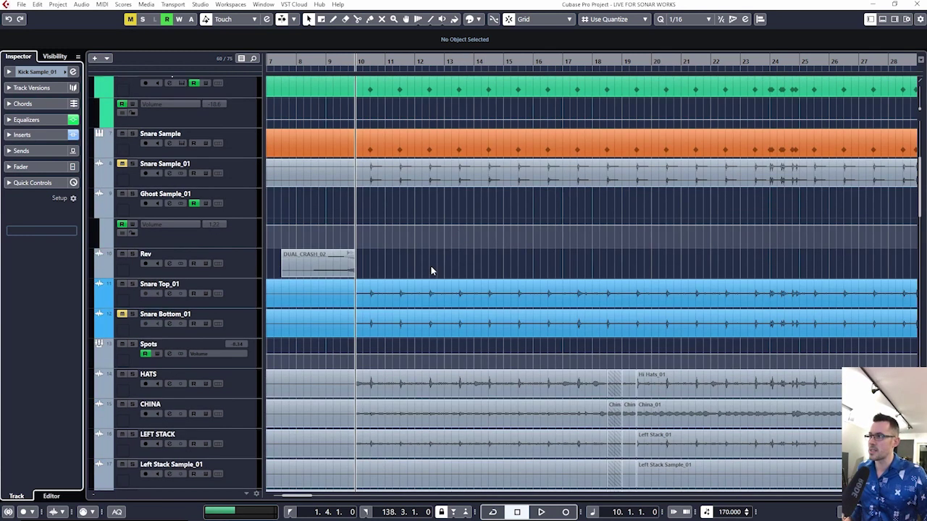
pyautogui.click(132, 284)
pyautogui.press('space')
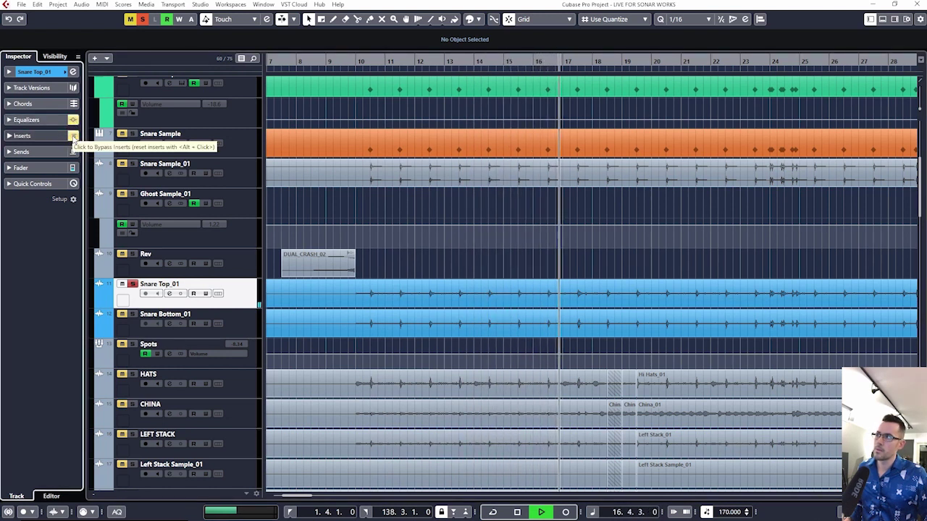
pyautogui.press('space')
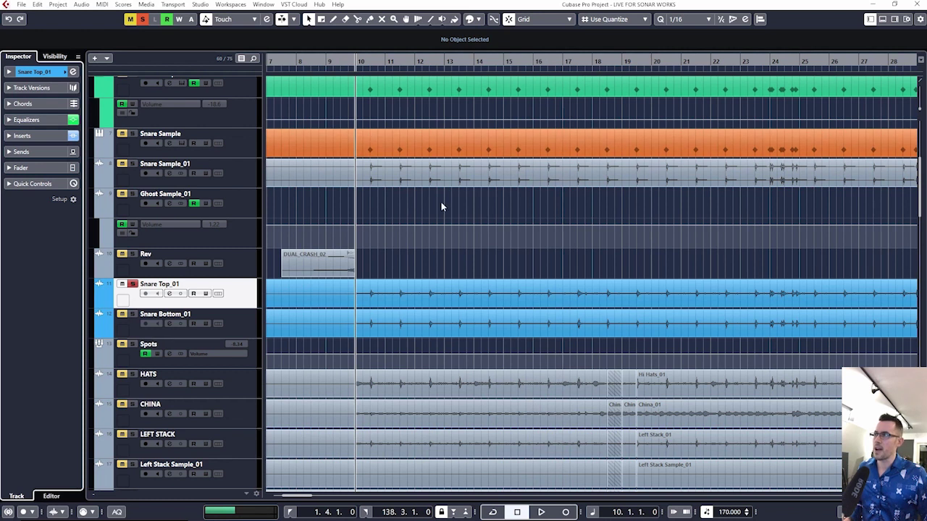
pyautogui.scroll(3, 434, 205)
pyautogui.click(134, 452)
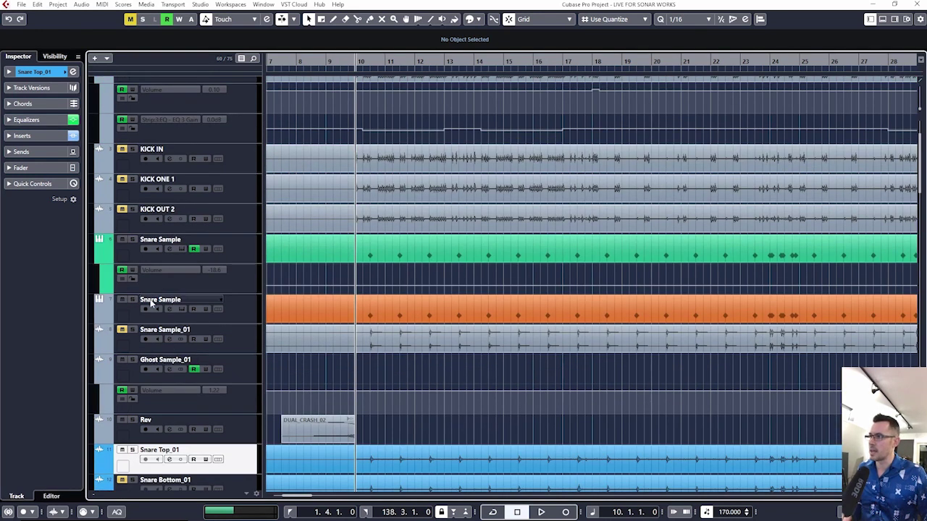
# - Audition the green and the orange Snare Sample tracks one after the other, each soloed from bar 10
pyautogui.click(136, 240)
pyautogui.press('space')
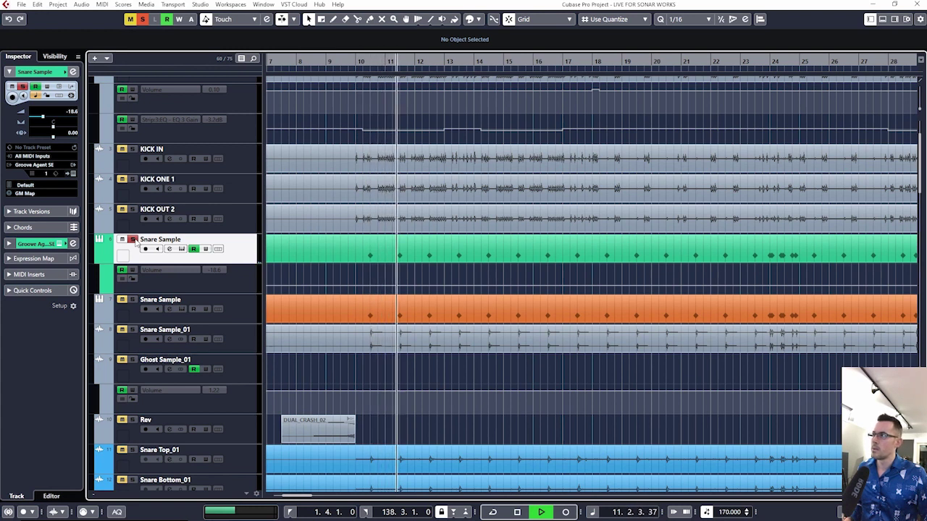
pyautogui.press('space')
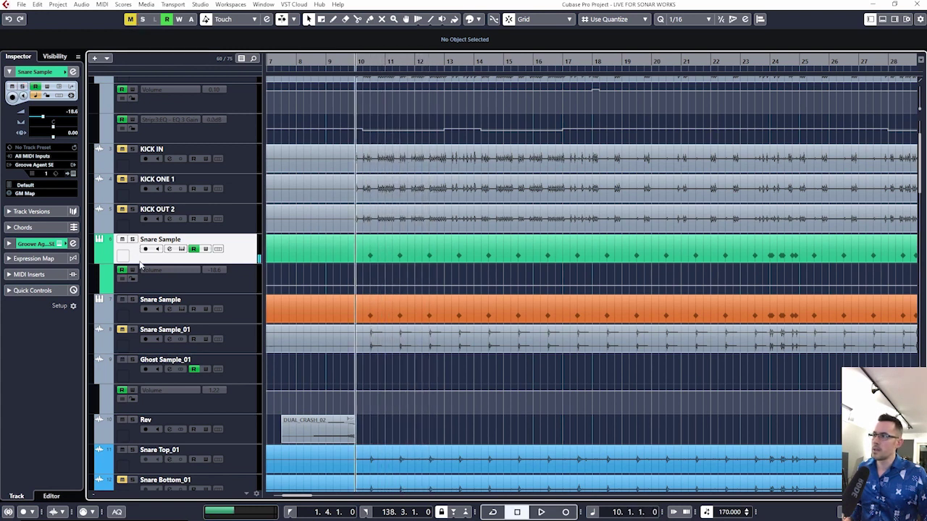
pyautogui.click(137, 301)
pyautogui.press('space')
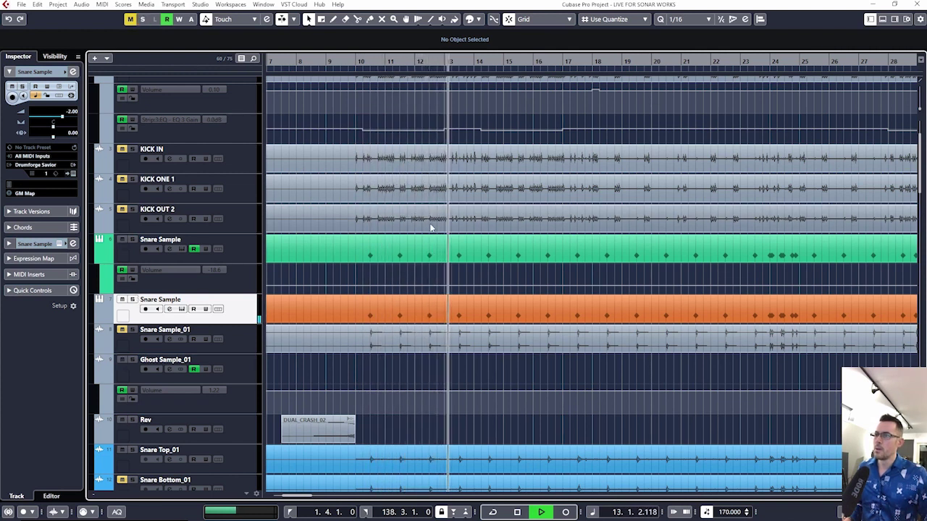
pyautogui.press('space')
# - Examine the kick and snare tracks closely from bar 10 to 15 and select Kick Sample_01
pyautogui.scroll(3, 403, 236)
pyautogui.press('h')
pyautogui.press('h')
pyautogui.press('h')
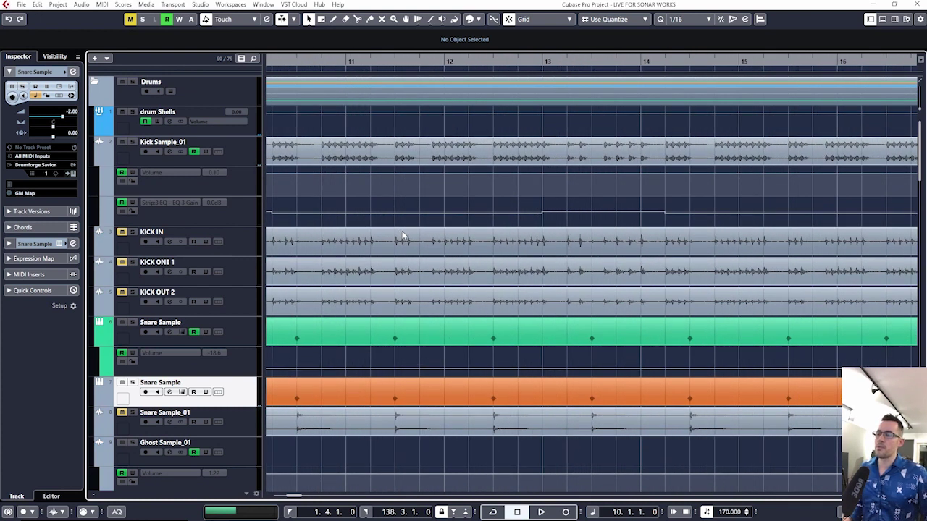
pyautogui.hscroll(2, 501, 142)
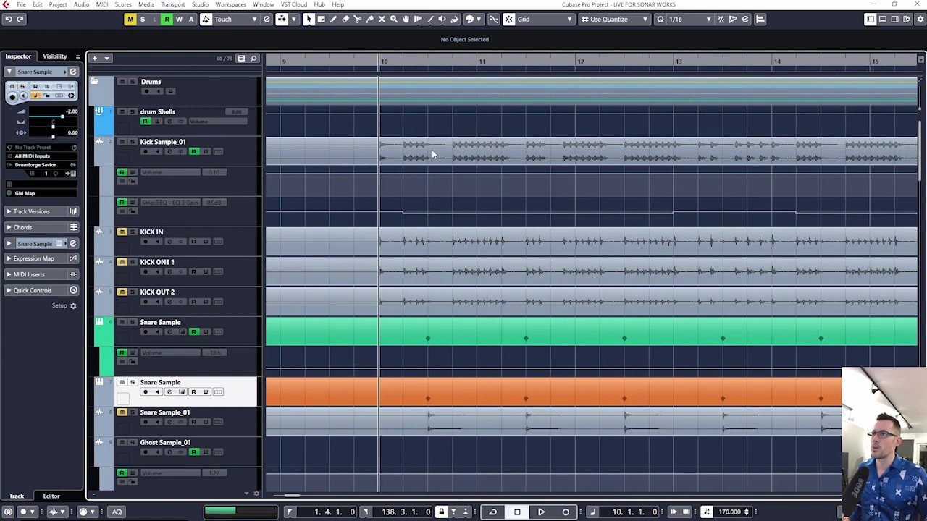
pyautogui.click(117, 145)
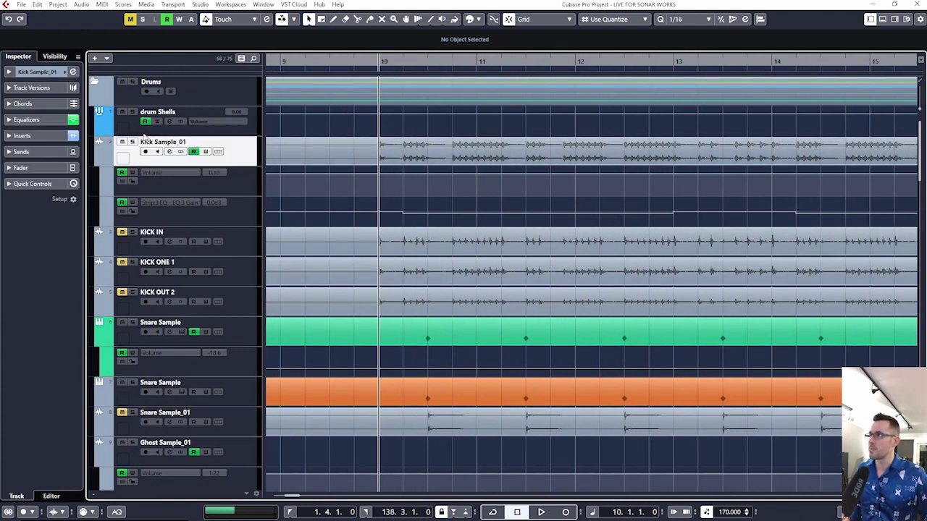
# - Open the Drumforge Savior instrument of the orange Snare Sample track and show the snare's microphone mixer
pyautogui.scroll(-4, 395, 212)
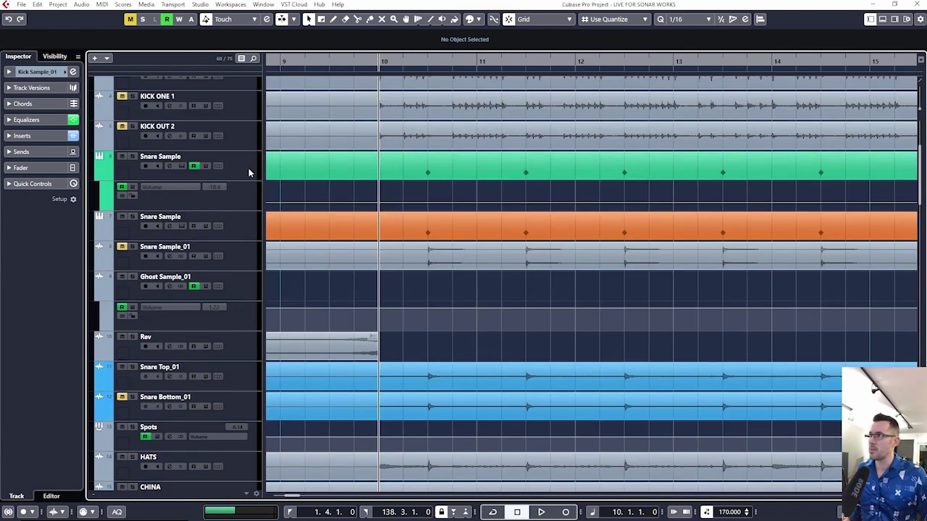
pyautogui.click(250, 231)
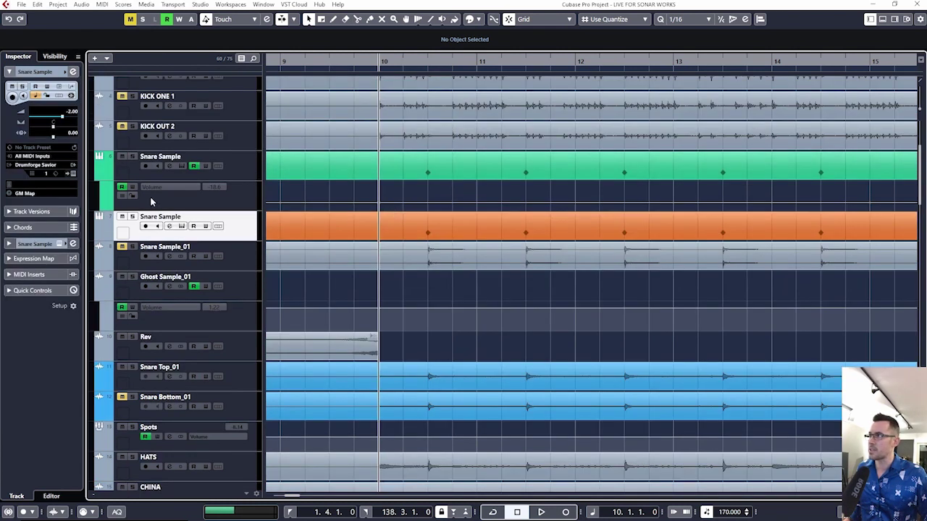
pyautogui.click(73, 174)
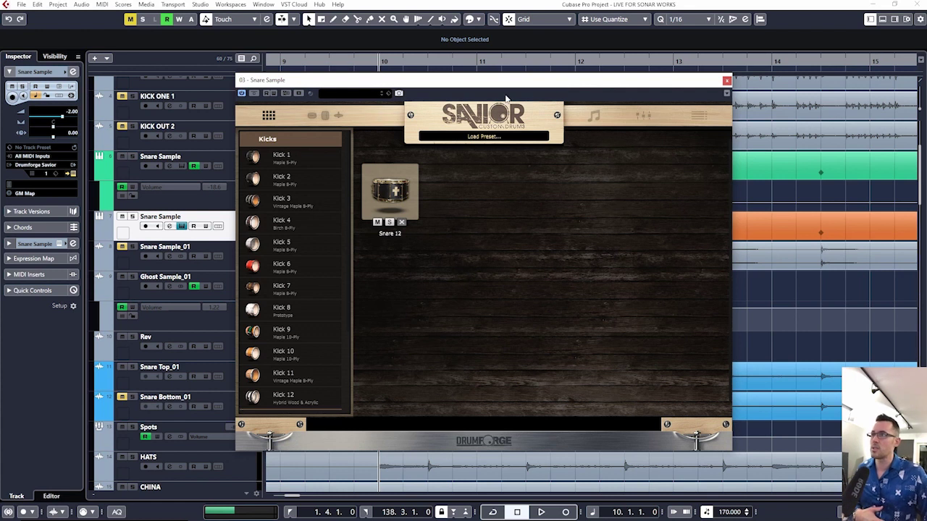
pyautogui.click(323, 115)
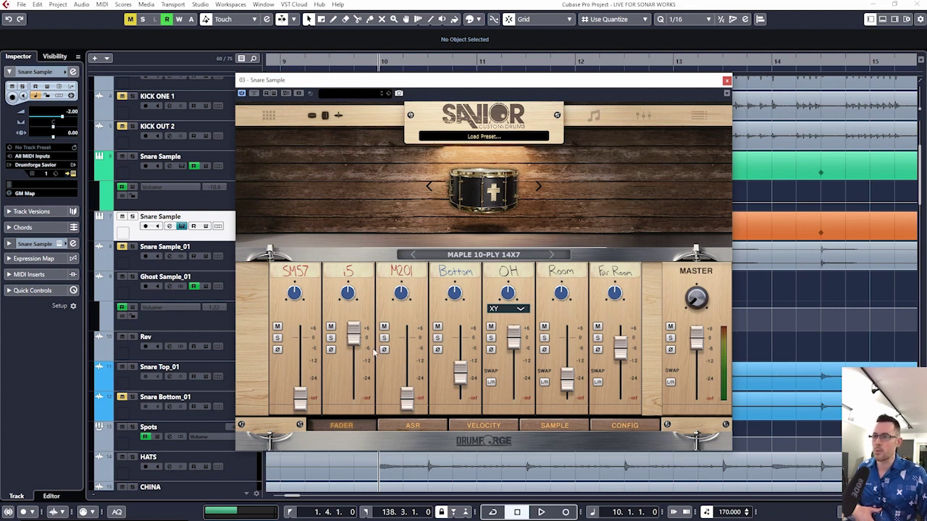
# - Play the orange Snare Sample track soloed, close the Savior instrument and unsolo the track
pyautogui.click(134, 216)
pyautogui.press('space')
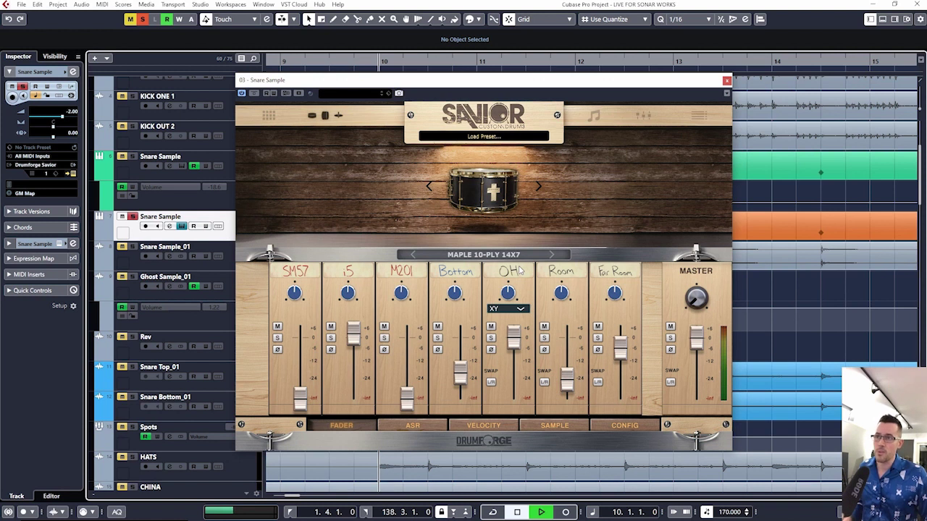
pyautogui.press('space')
pyautogui.click(726, 81)
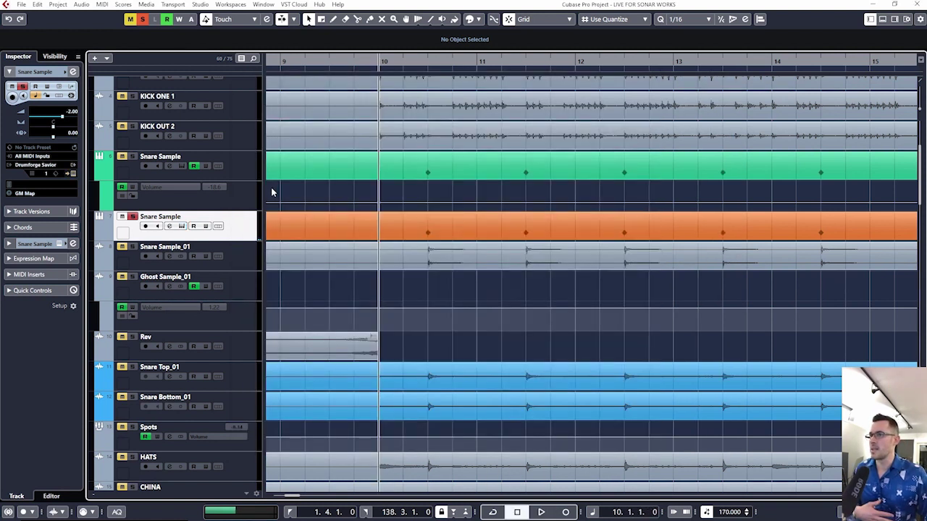
pyautogui.click(132, 216)
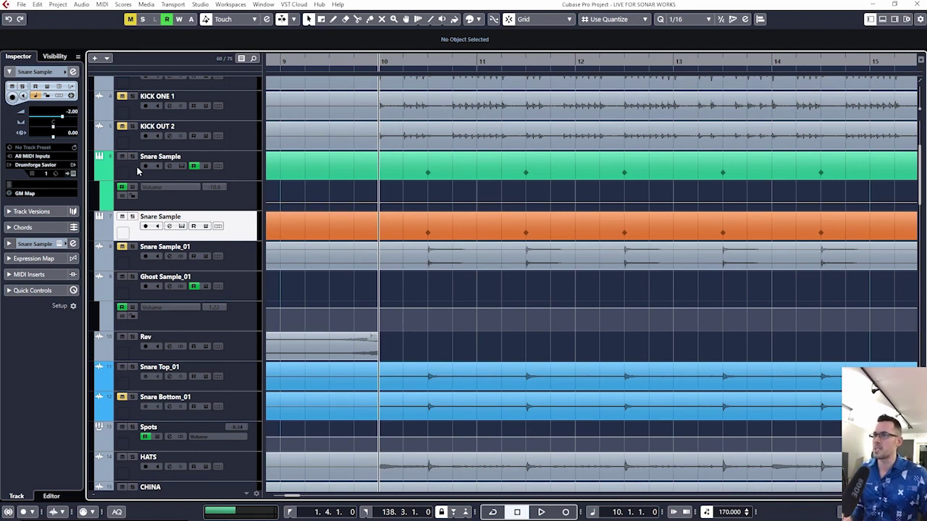
# - Open the green Snare Sample track's channel settings and play it soloed from position 10.2.2.0
pyautogui.moveTo(407, 59); pyautogui.dragTo(407, 80)
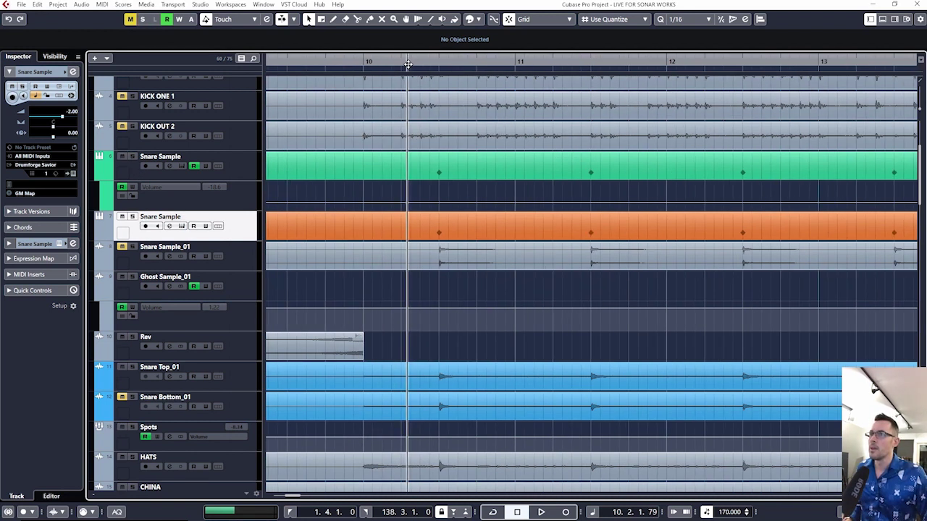
pyautogui.click(248, 171)
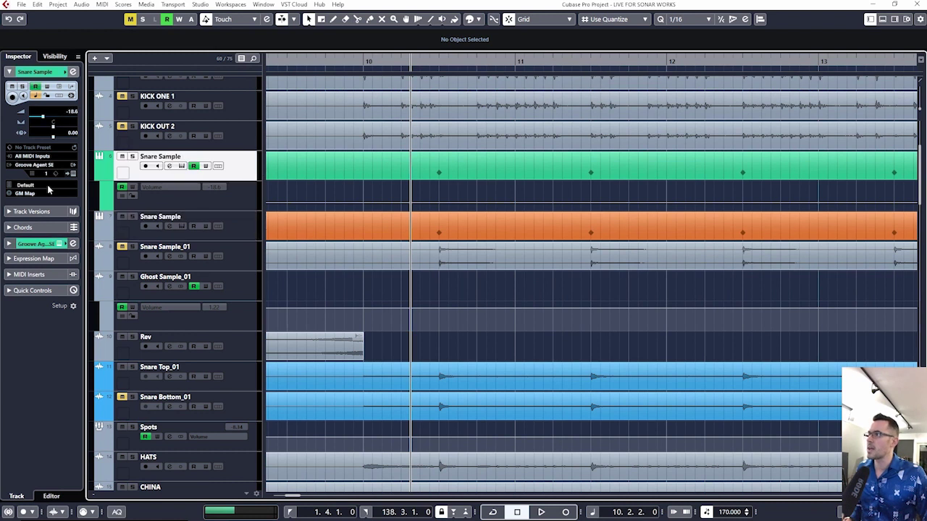
pyautogui.click(73, 243)
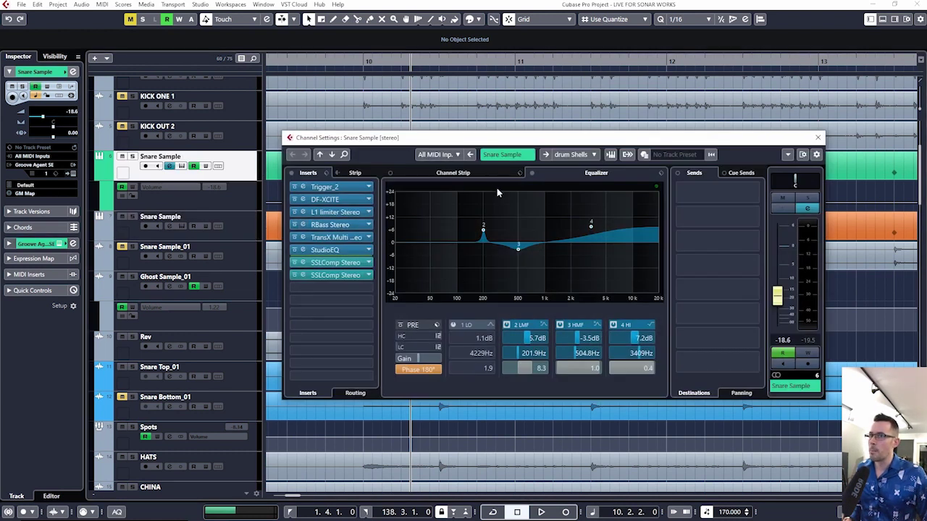
pyautogui.click(808, 200)
pyautogui.press('space')
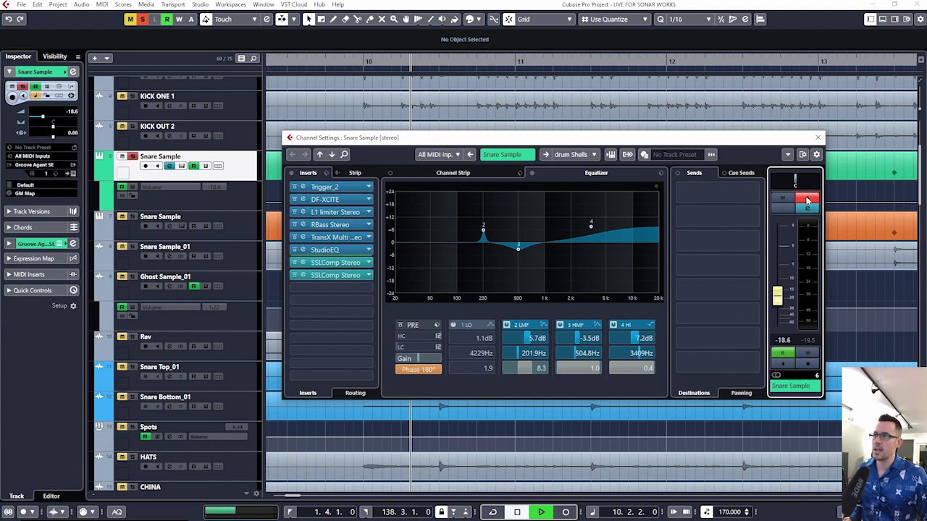
# - Open the snare's Trigger_2 insert, toggle the Snare 22 Z1 mic's mute while playing, and close the plug-in
pyautogui.click(333, 187)
pyautogui.press('space')
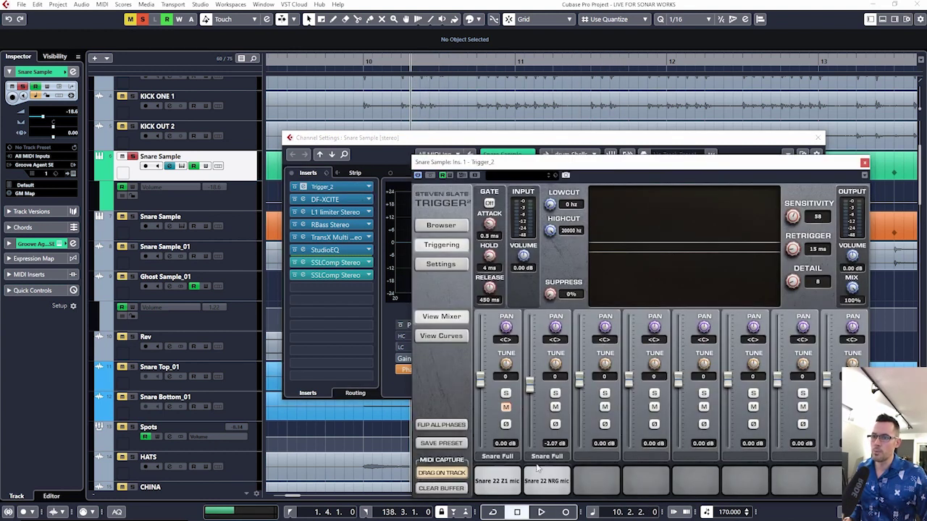
pyautogui.moveTo(713, 161); pyautogui.dragTo(564, 138)
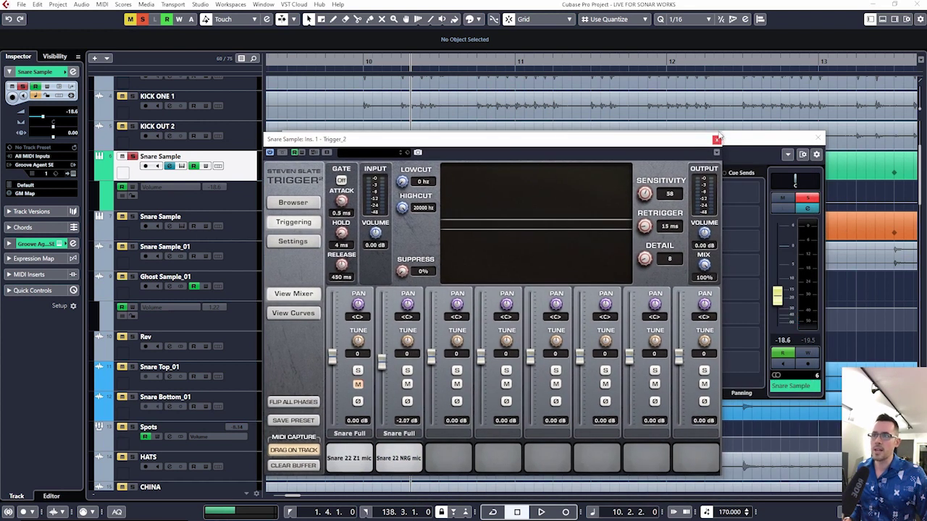
pyautogui.click(357, 385)
pyautogui.press('space')
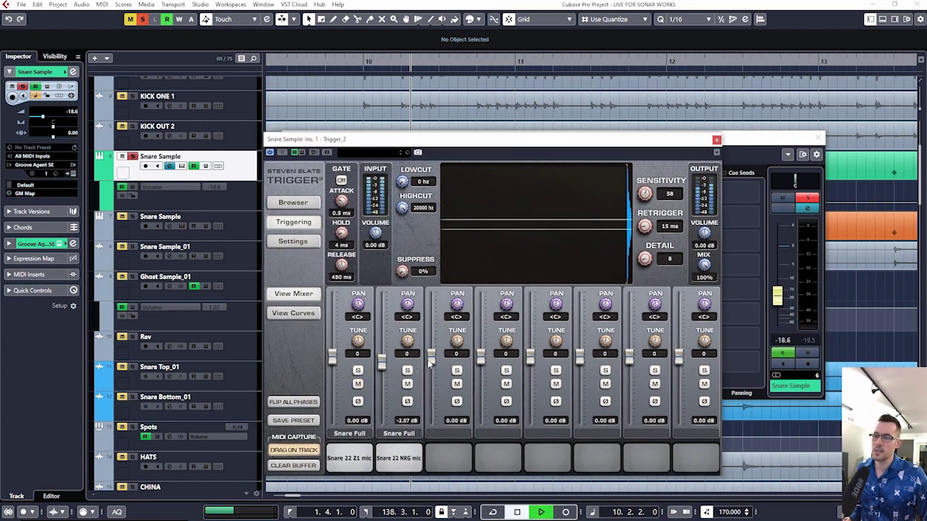
pyautogui.click(357, 384)
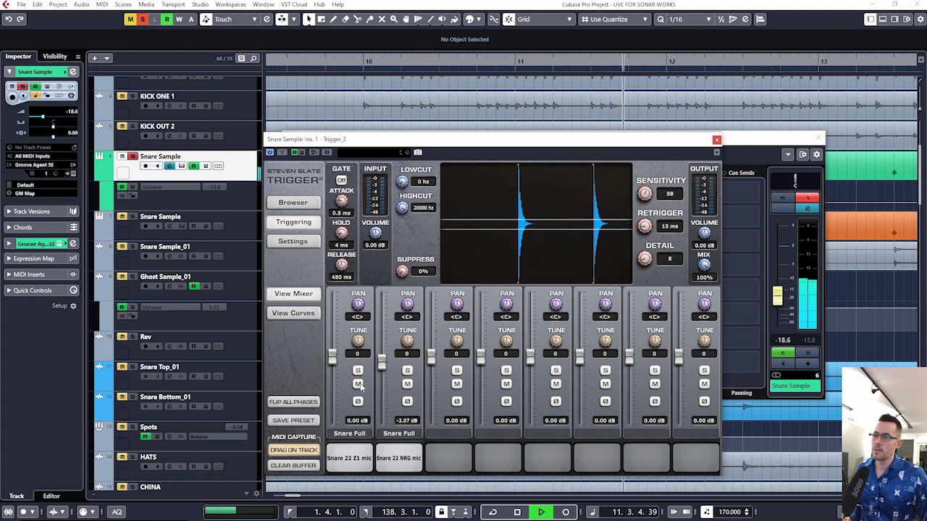
pyautogui.press('space')
pyautogui.click(716, 139)
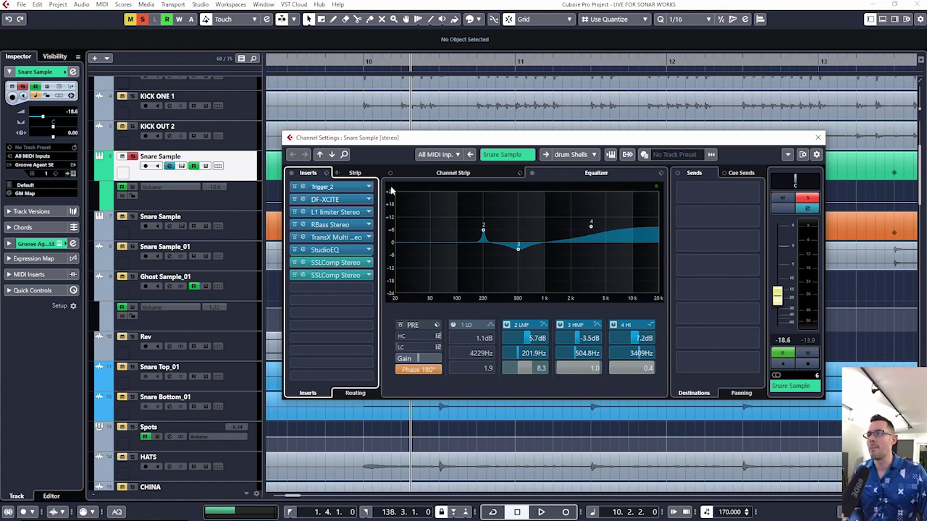
# - Review the Rock Snare mode and drive controls of the snare channel's DF-XCITE insert, and close it
pyautogui.moveTo(748, 146); pyautogui.dragTo(694, 106)
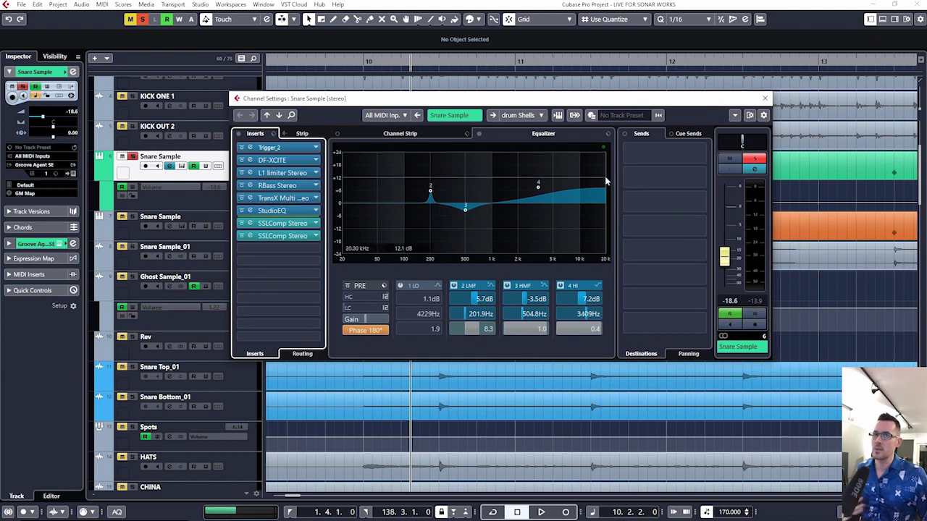
pyautogui.click(287, 161)
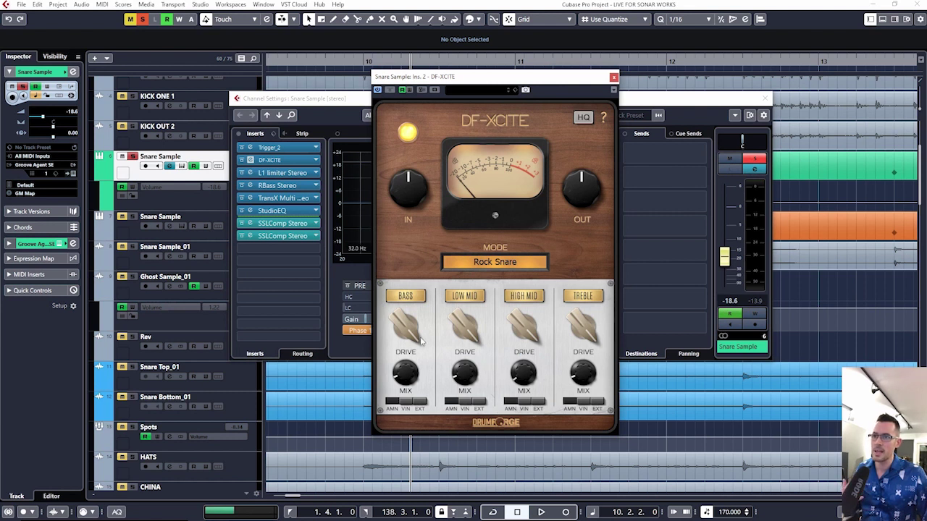
pyautogui.click(613, 77)
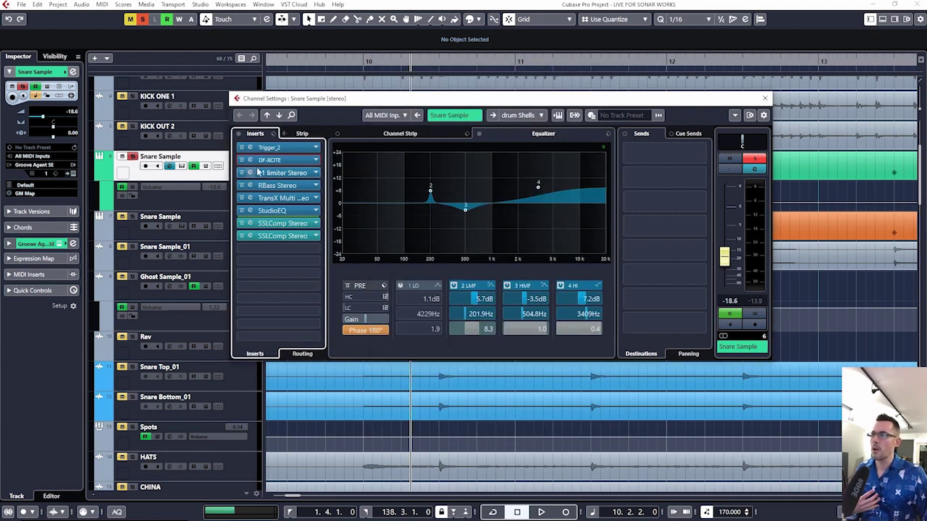
# - Bypass every insert after Trigger_2 on the green Snare Sample channel and lower its fader to -23.3 during playback
pyautogui.moveTo(245, 171); pyautogui.dragTo(243, 244)
pyautogui.press('space')
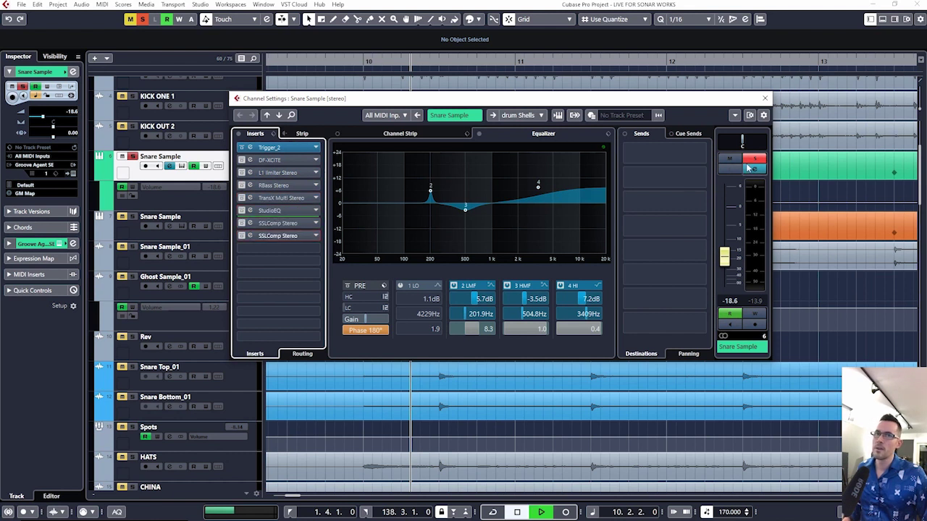
pyautogui.moveTo(725, 255)
pyautogui.mouseDown()
pyautogui.moveTo(727, 195)
pyautogui.moveTo(725, 266)
pyautogui.mouseUp()
pyautogui.press('space')
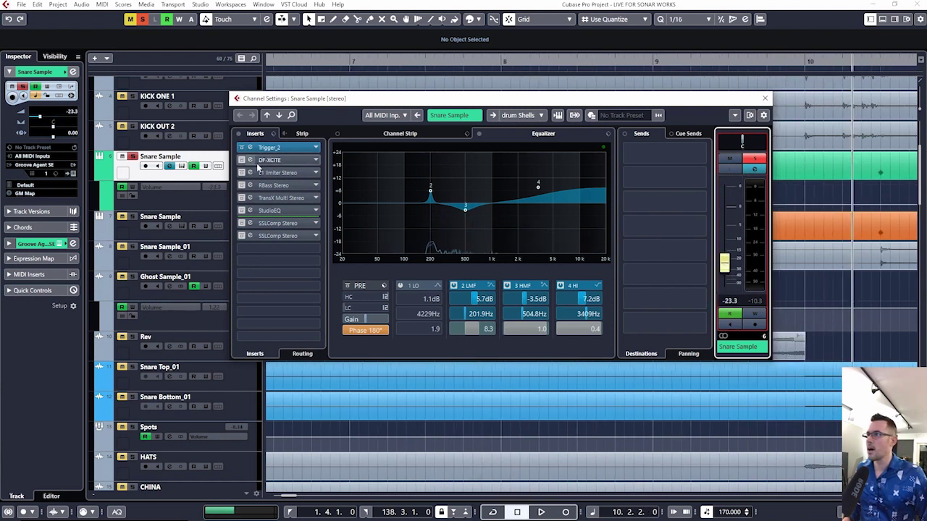
# - Re-enable the DF-XCITE and L1 limiter inserts, and play the snare with the L1 limiter open
pyautogui.click(247, 177)
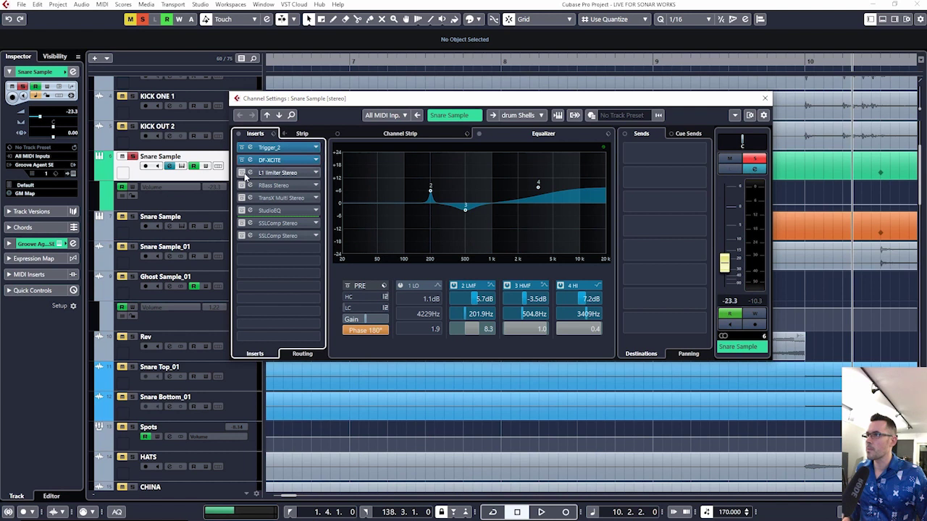
pyautogui.click(289, 174)
pyautogui.press('space')
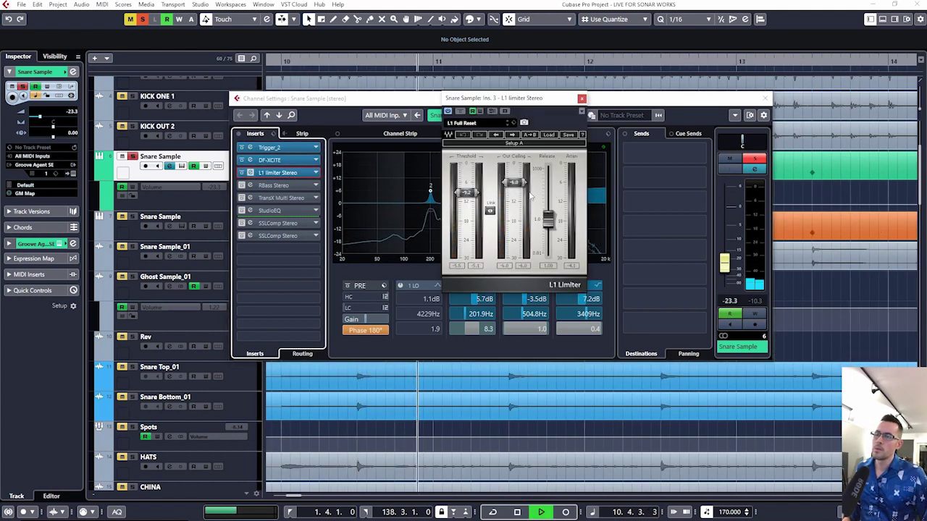
# - Enable the Snare Sample channel's RBass insert, open it for review, and close both the RBass and L1 limiter windows
pyautogui.press('space')
pyautogui.click(275, 185)
pyautogui.click(301, 186)
pyautogui.click(641, 192)
pyautogui.click(581, 97)
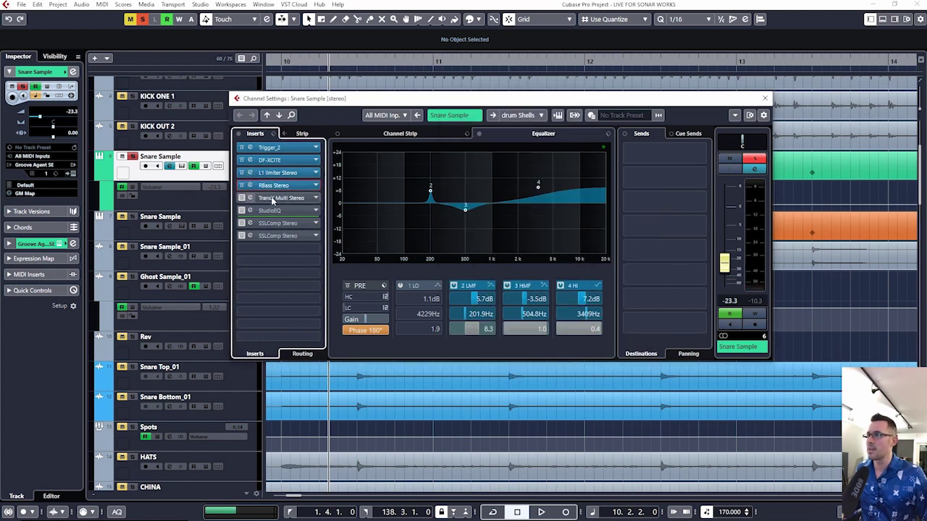
# - Enable and open the TransX Multi insert, play the snare through it, and close the plug-in
pyautogui.click(294, 200)
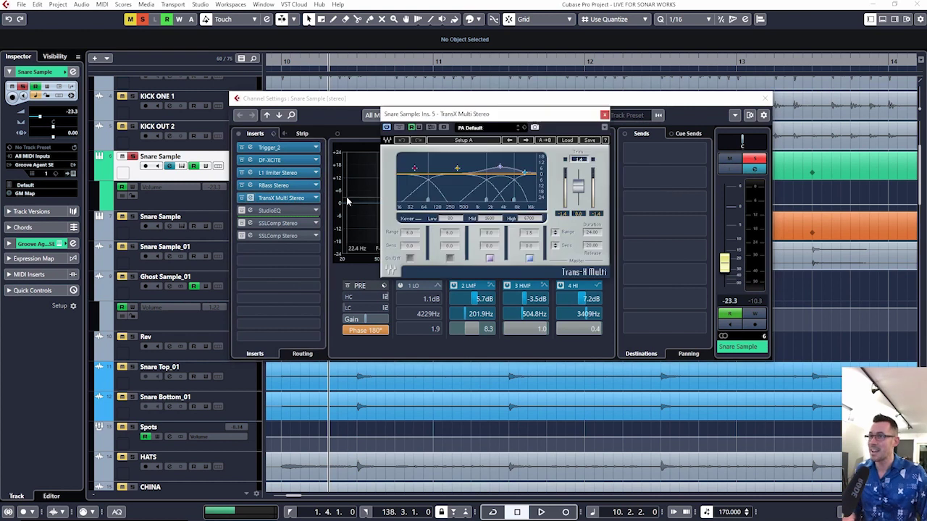
pyautogui.press('space')
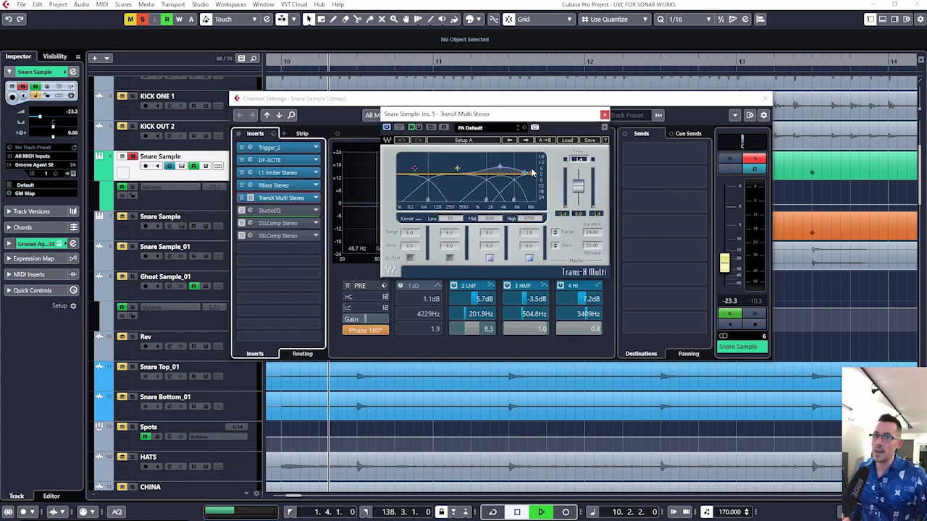
pyautogui.press('space')
pyautogui.click(605, 115)
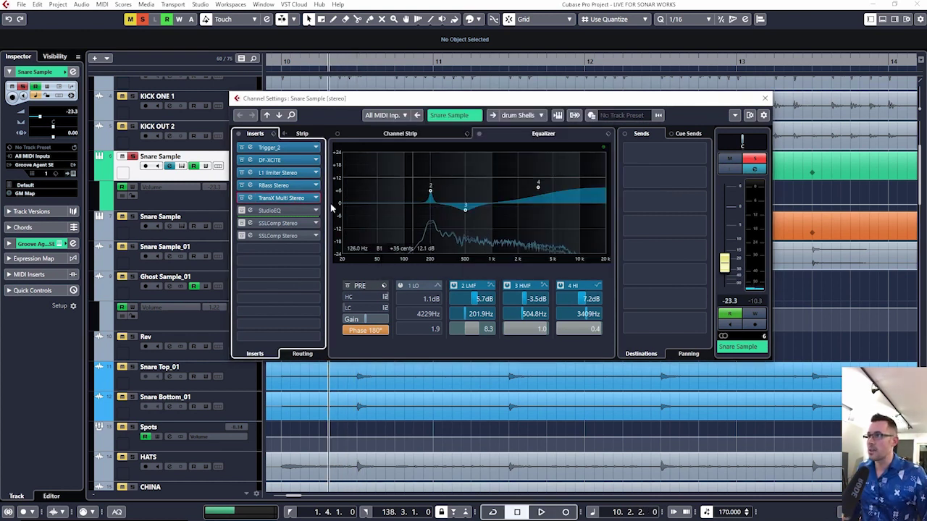
# - Enable the StudioEQ and both SSLComp inserts, reviewing the StudioEQ and the first SSLComp before closing their windows
pyautogui.click(282, 211)
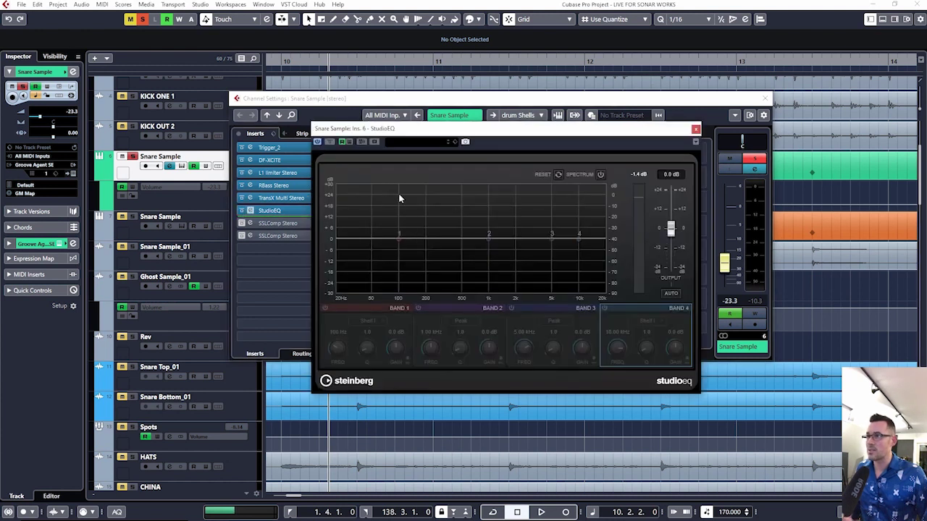
pyautogui.click(696, 129)
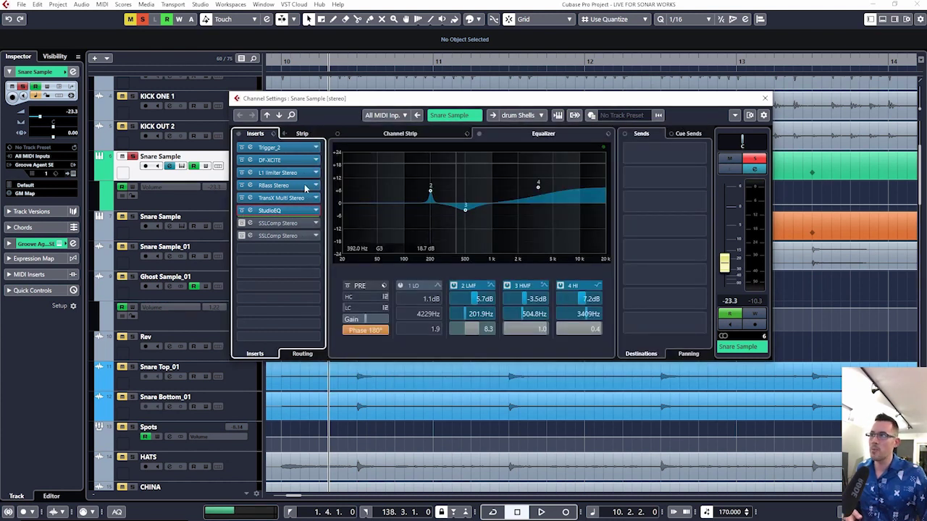
pyautogui.click(242, 236)
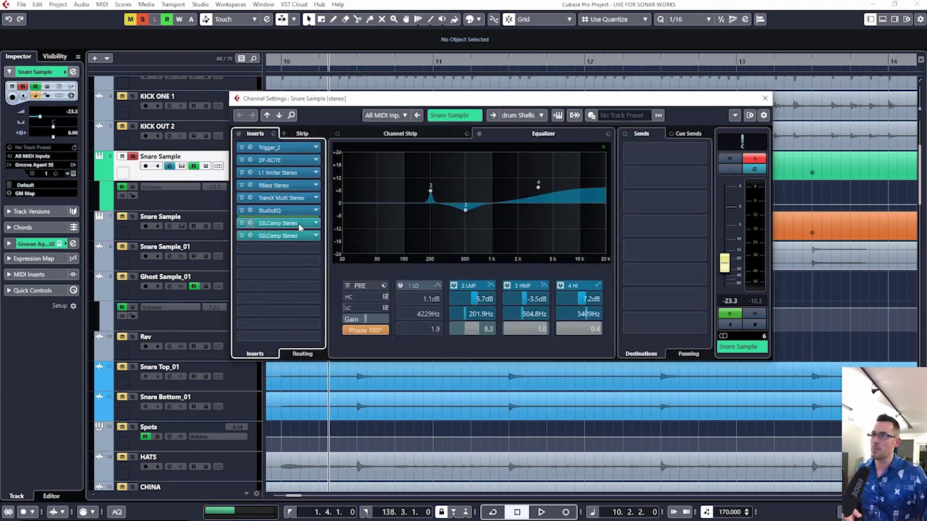
pyautogui.doubleClick(278, 223)
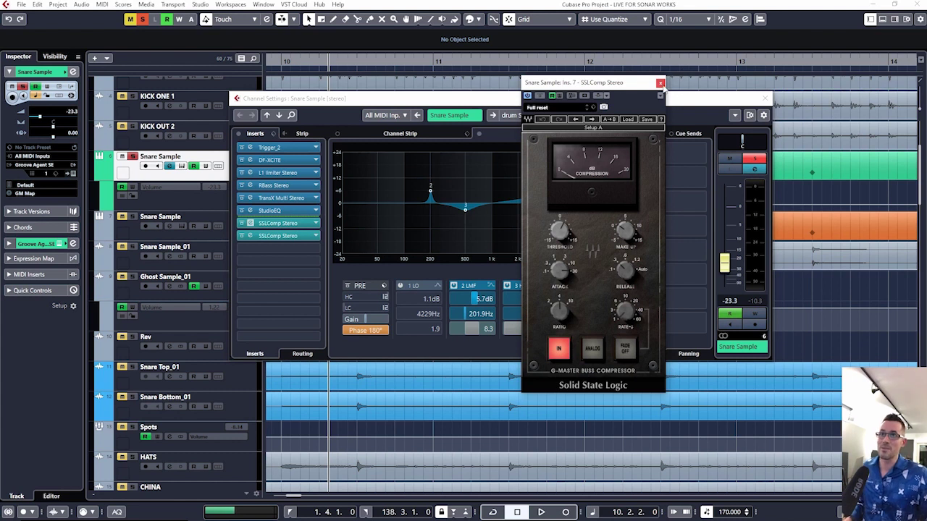
pyautogui.click(660, 83)
# - Play the snare sample through its full insert chain, clear its solo, and close its channel settings
pyautogui.press('space')
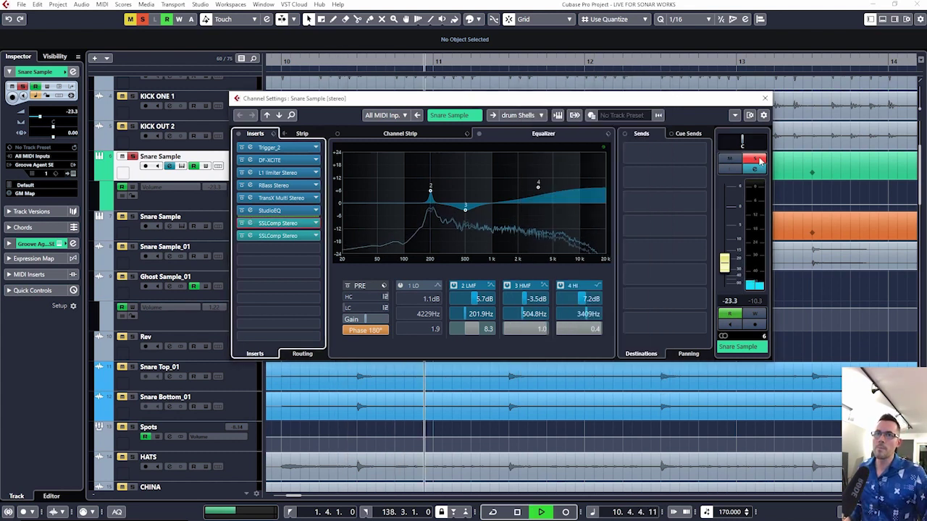
pyautogui.click(766, 99)
pyautogui.press('space')
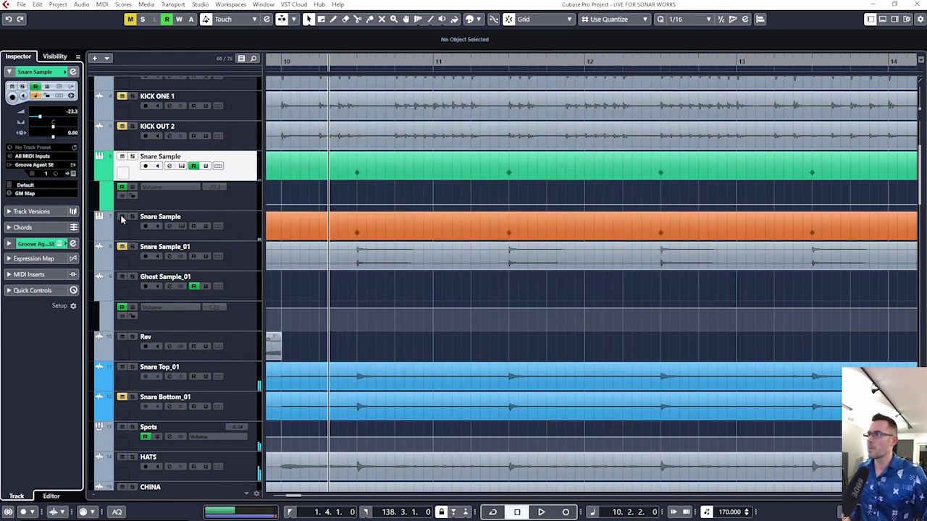
# - Solo the orange and green Snare Sample tracks, and audition them together while varying the green track's volume, leaving it at -22.5
pyautogui.click(135, 218)
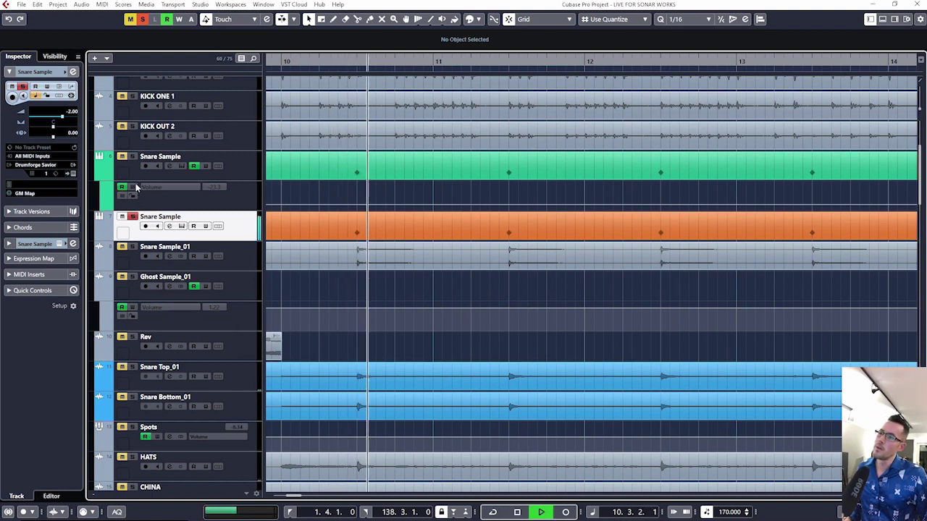
pyautogui.press('space')
pyautogui.click(135, 160)
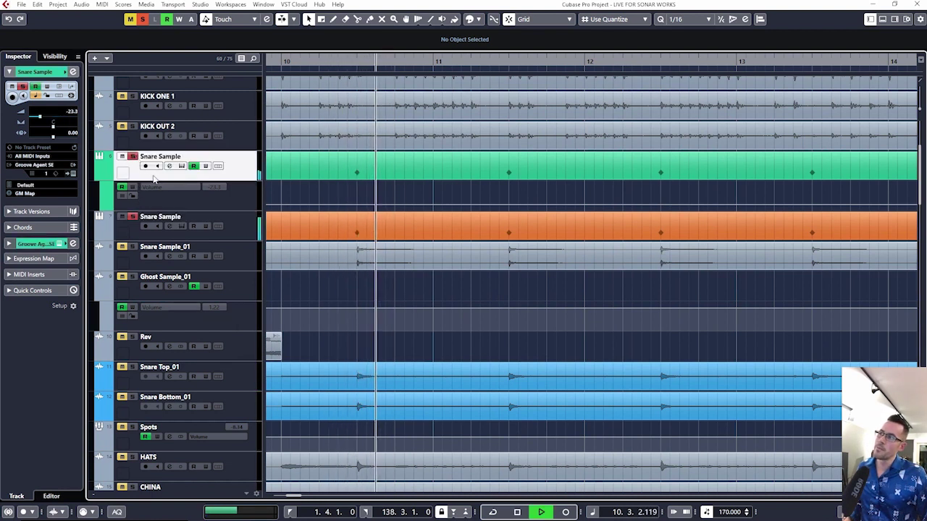
pyautogui.press('space')
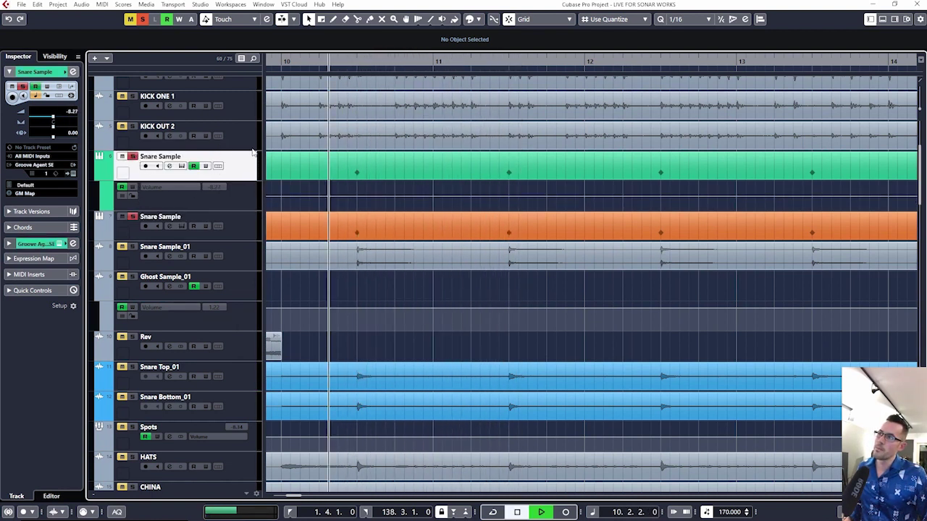
pyautogui.press('space')
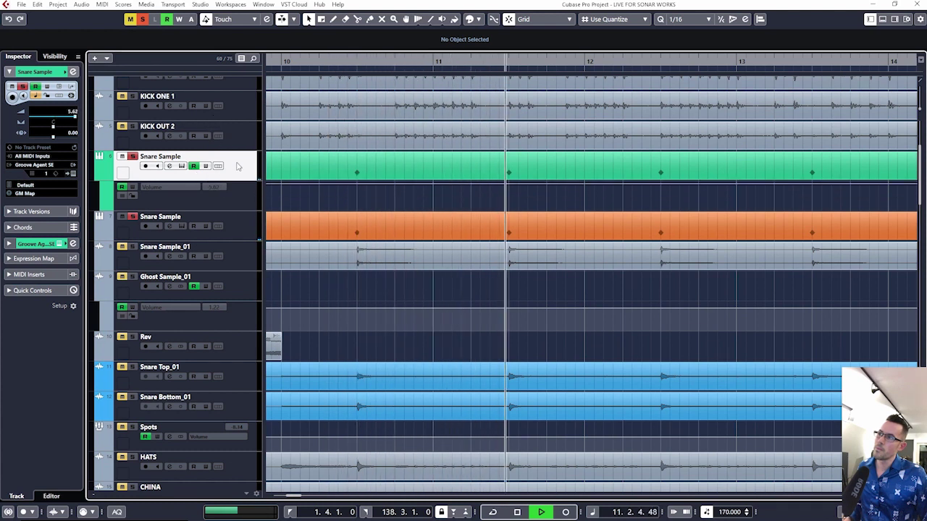
pyautogui.press('space')
pyautogui.moveTo(214, 190); pyautogui.dragTo(222, 305)
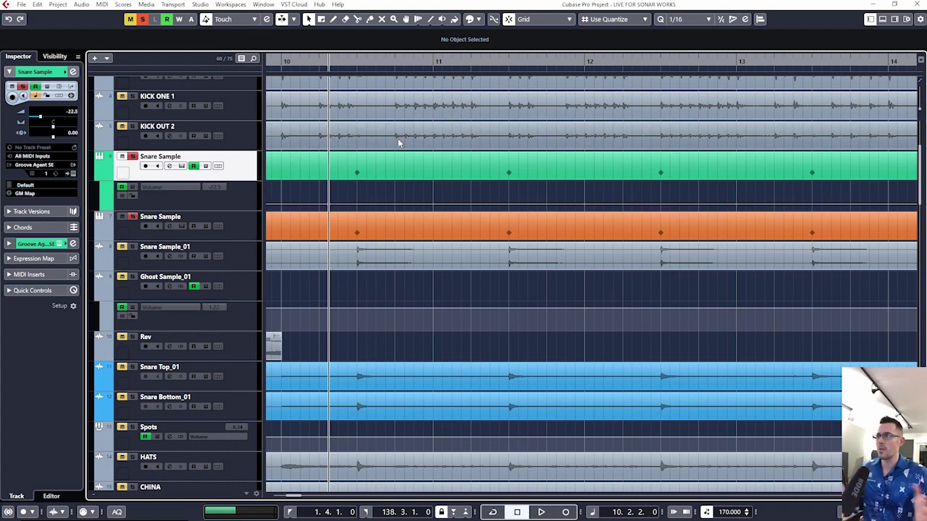
# - Clear the soloed snare samples, and audition the Snare Bottom_01 track on its own
pyautogui.click(145, 22)
pyautogui.scroll(-3, 367, 277)
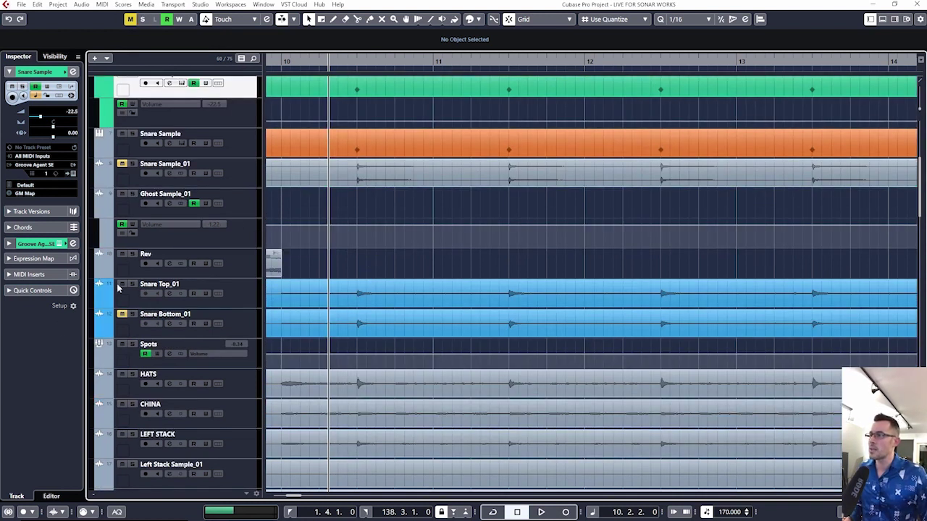
pyautogui.click(135, 316)
pyautogui.press('space')
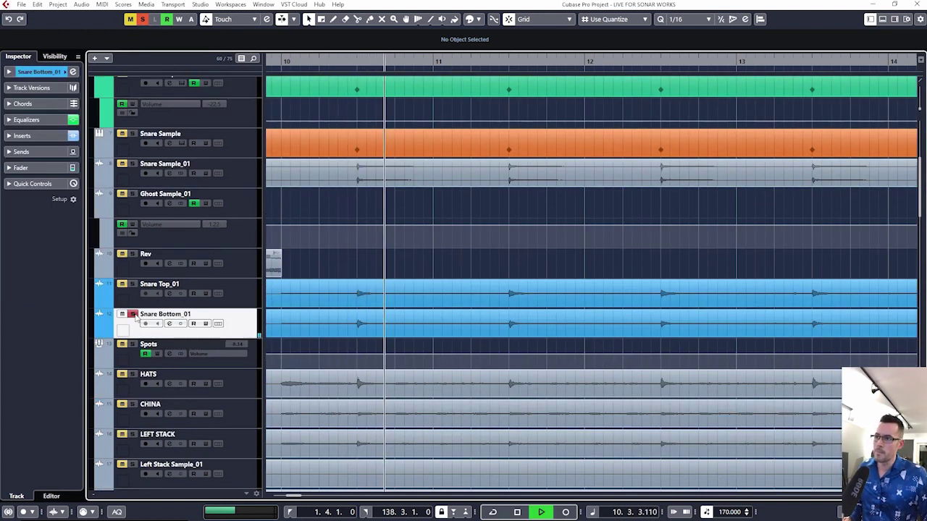
pyautogui.press('space')
pyautogui.click(135, 316)
# - Solo the Snare Top_01 track and play it on its own
pyautogui.click(135, 288)
pyautogui.click(134, 285)
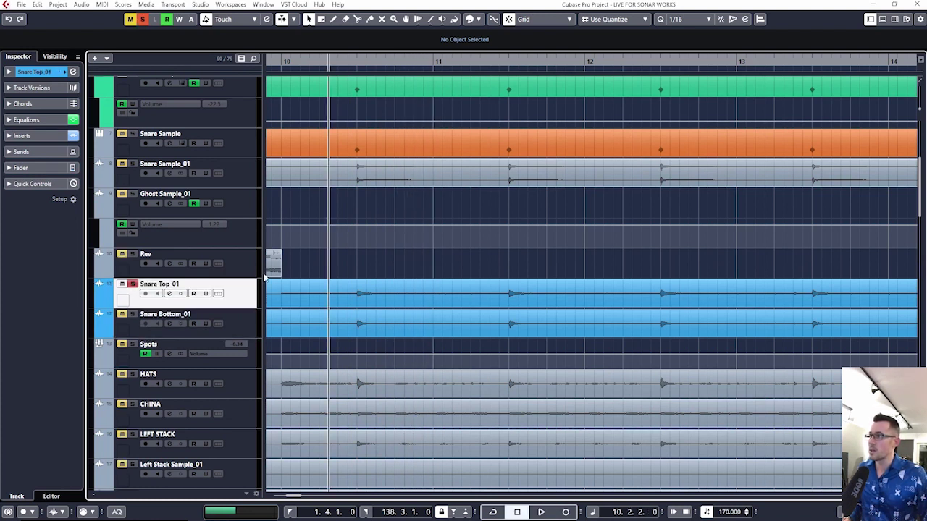
pyautogui.press('space')
# - Open the Snare Top_01 channel settings, play the snare with its equalizer bypassed, and re-enable the equalizer
pyautogui.click(169, 293)
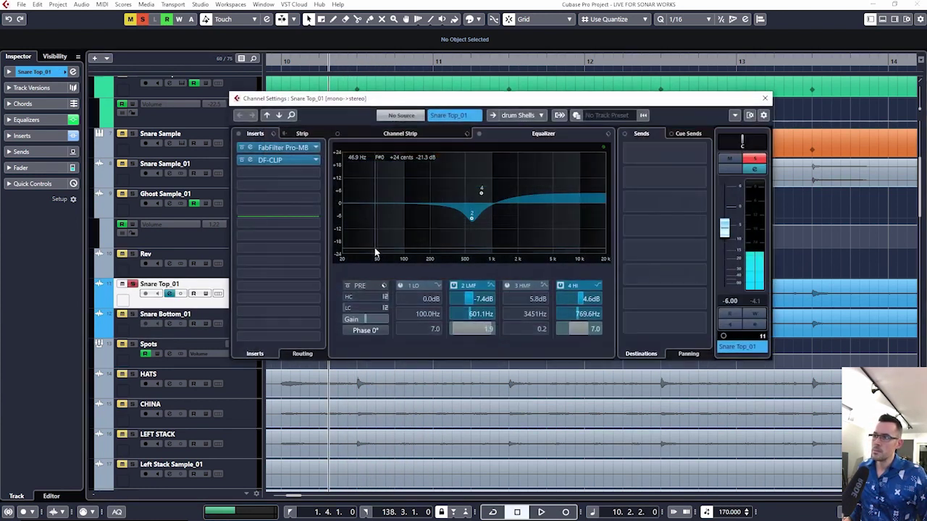
pyautogui.click(479, 134)
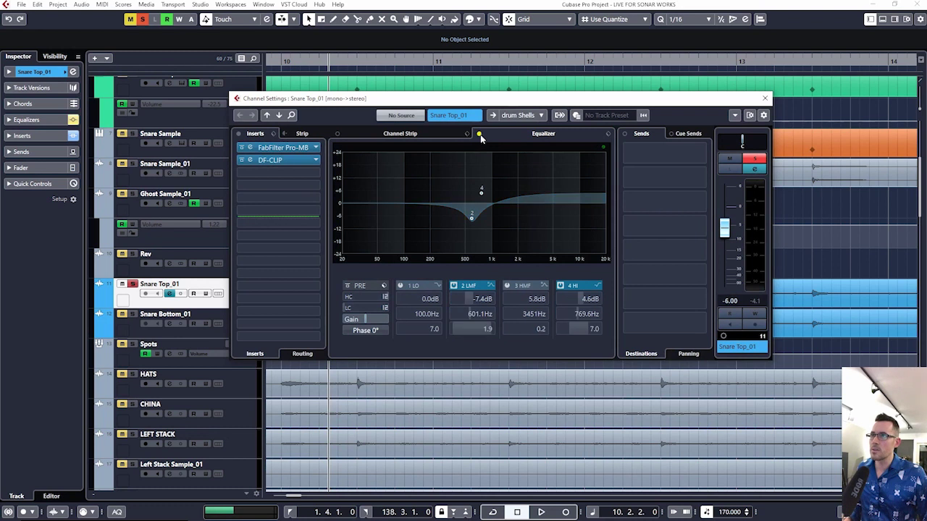
pyautogui.press('space')
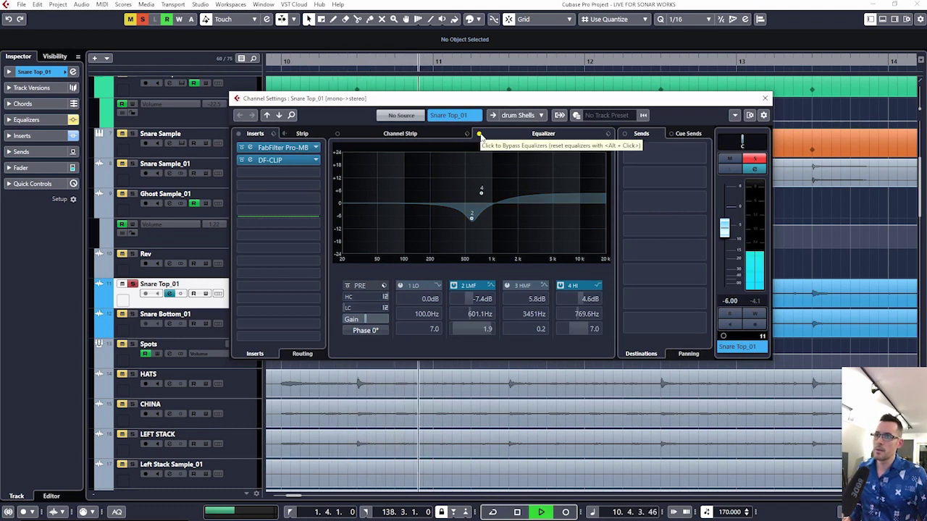
pyautogui.press('space')
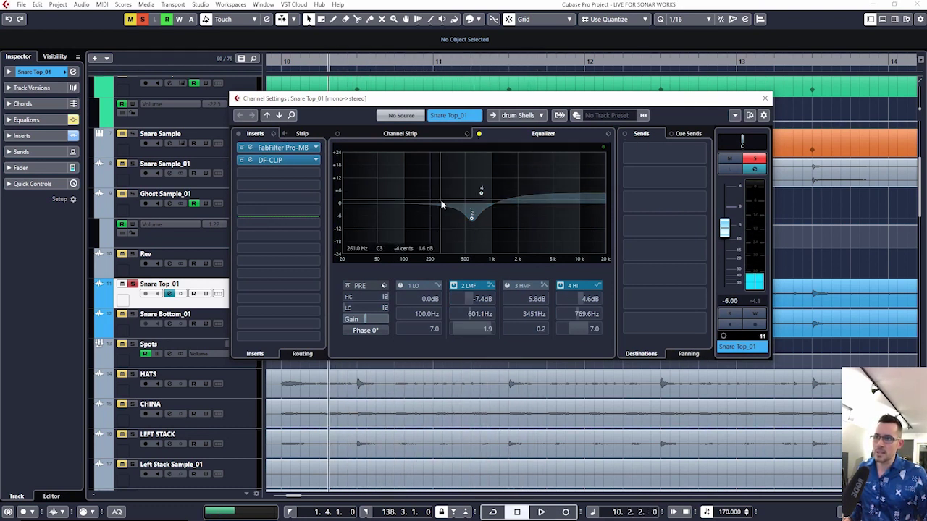
pyautogui.click(478, 133)
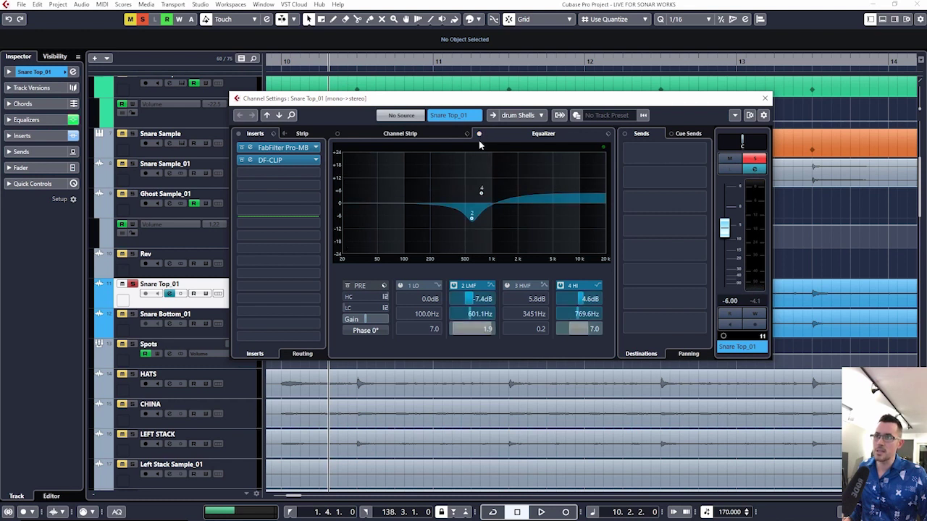
# - Toggle EQ band 2 and band 4 off and on in turn during playback to compare their effect on the snare top
pyautogui.press('space')
pyautogui.click(453, 286)
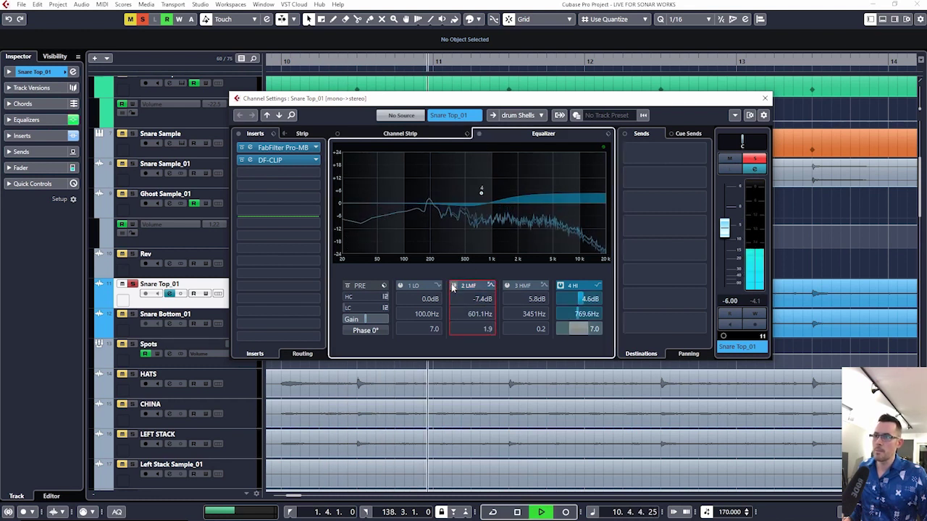
pyautogui.click(453, 286)
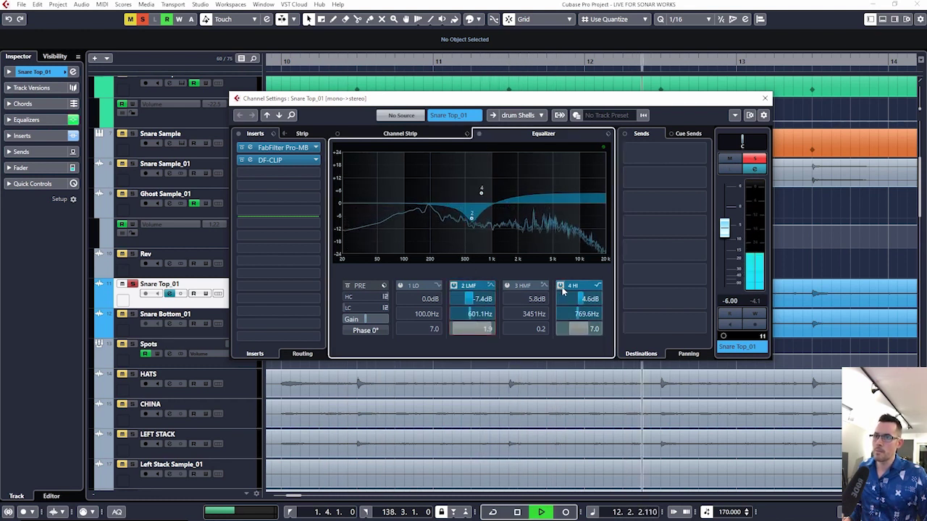
pyautogui.click(562, 286)
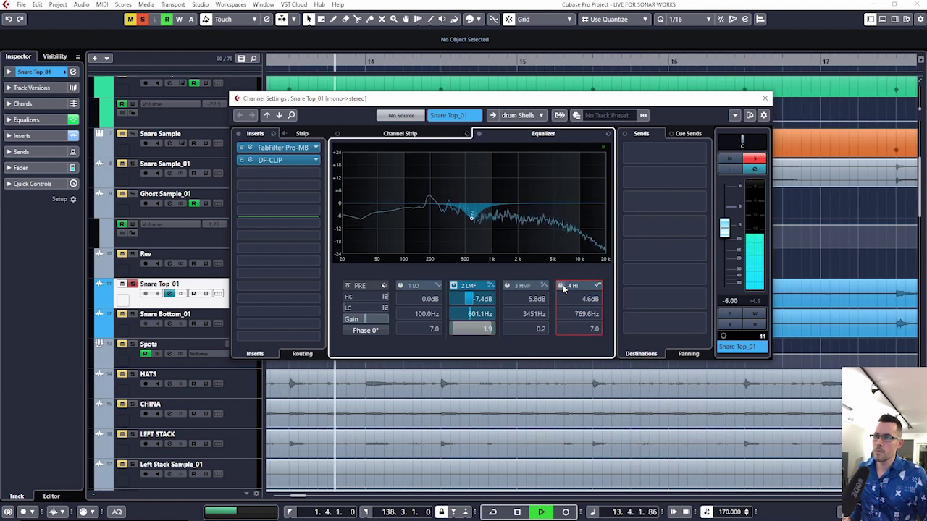
pyautogui.click(561, 286)
pyautogui.press('space')
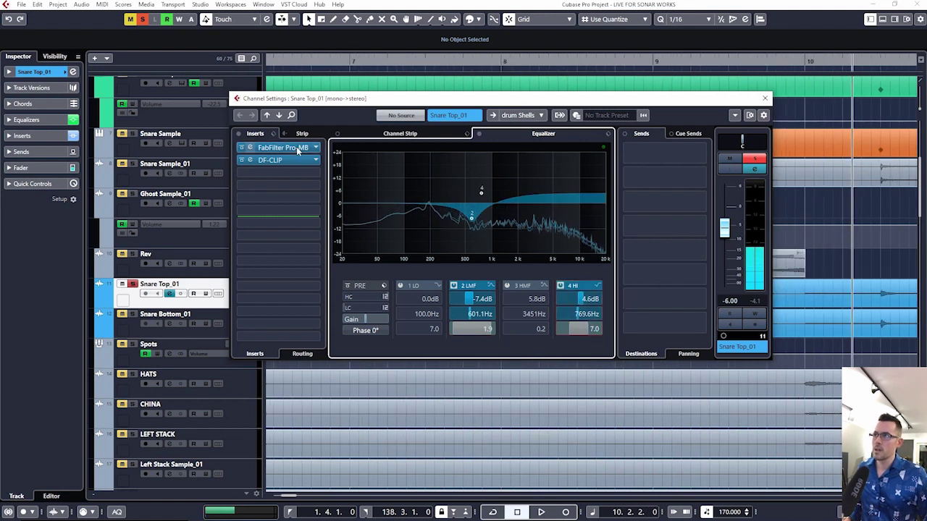
# - Open the Snare Top_01 channel's FabFilter Pro-MB insert, move its window clear, and compare it bypassed and active during playback
pyautogui.click(299, 149)
pyautogui.moveTo(347, 132); pyautogui.dragTo(538, 87)
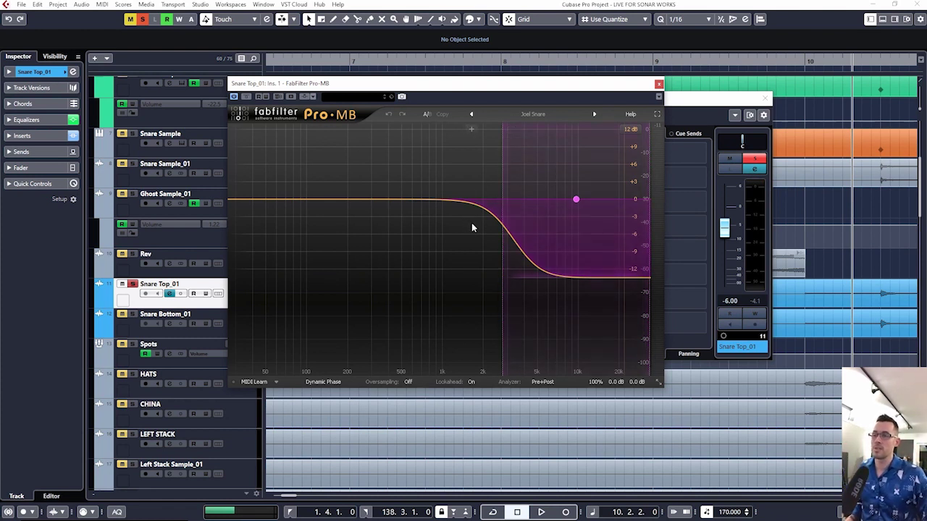
pyautogui.press('space')
pyautogui.click(246, 96)
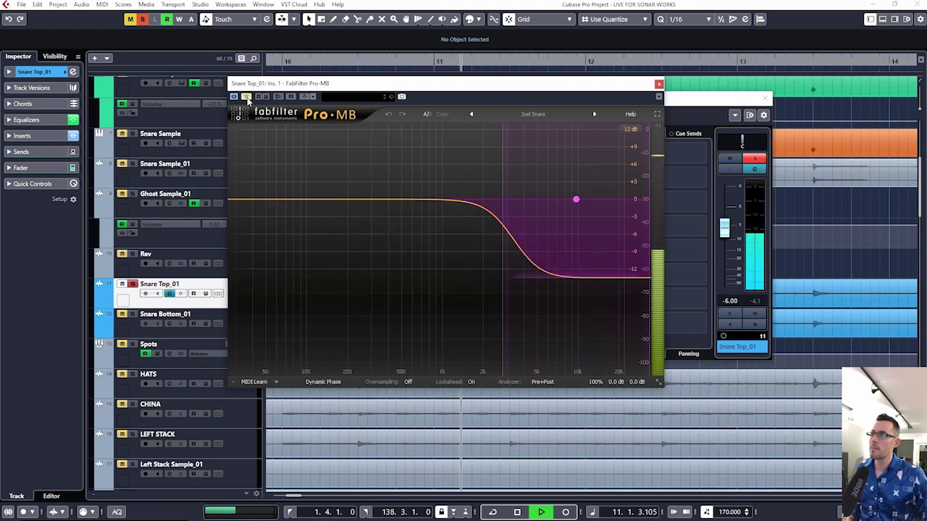
pyautogui.click(246, 96)
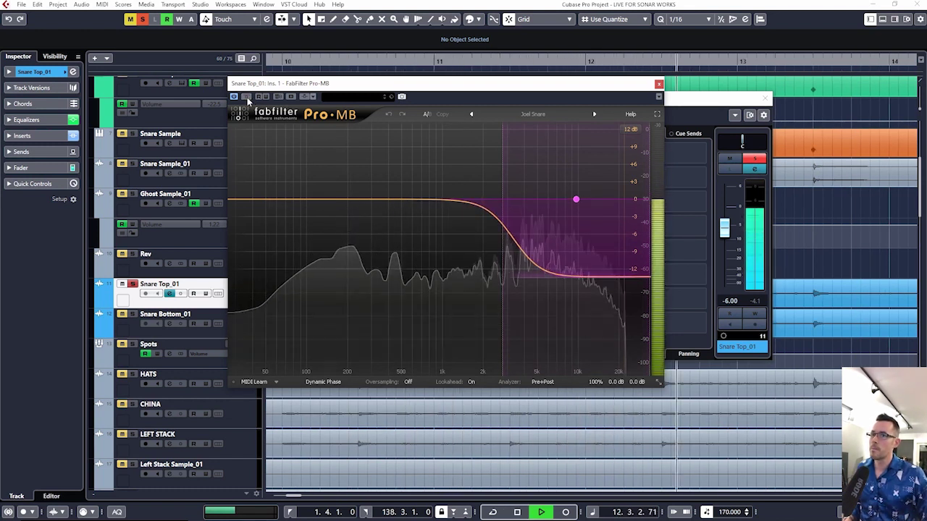
# - Show the Pro-MB high band's expander settings, and examine its threshold and response while playing the snare top
pyautogui.click(576, 200)
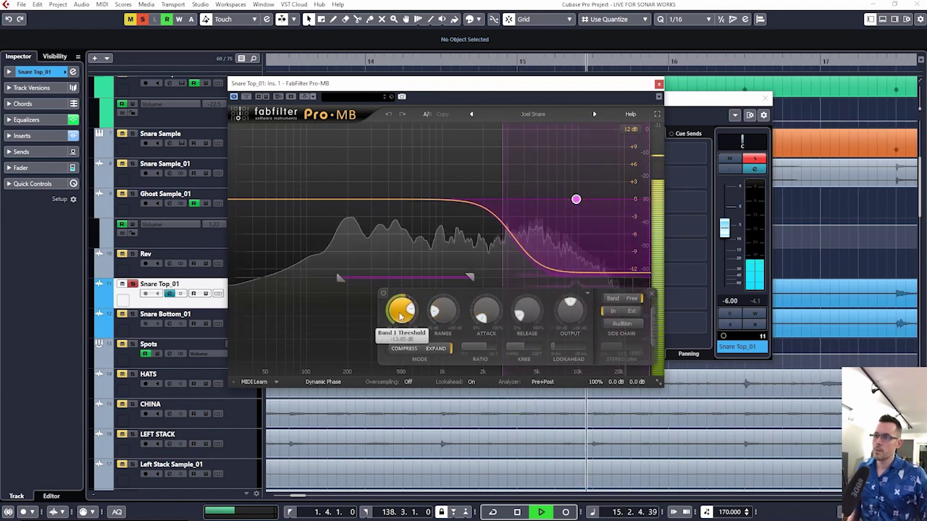
pyautogui.moveTo(411, 313)
pyautogui.press('space')
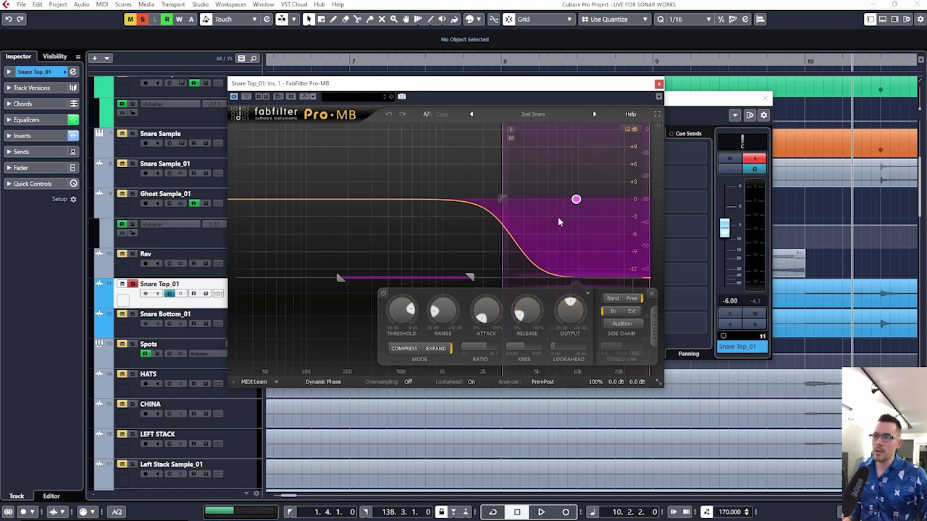
pyautogui.press('space')
pyautogui.press('space')
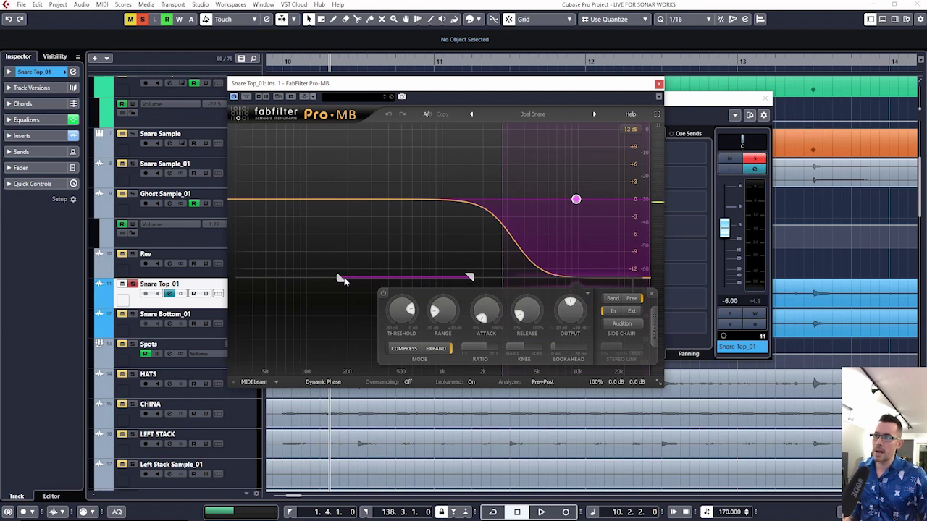
pyautogui.press('space')
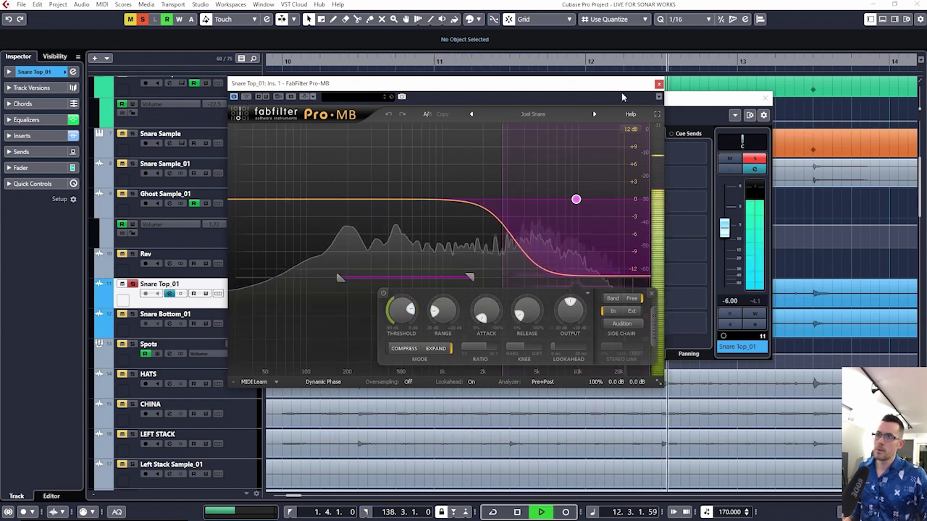
pyautogui.press('space')
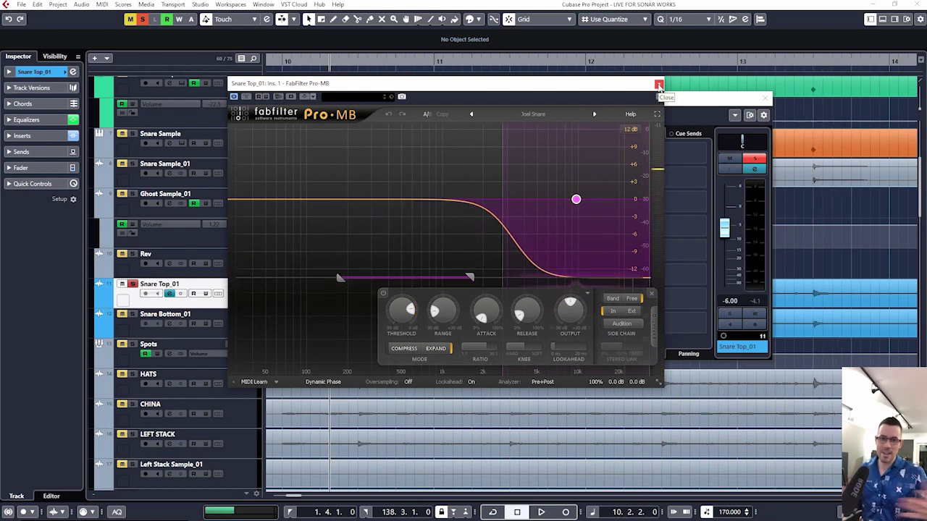
# - Replace the Pro-MB window with Snare Top_01's DF-CLIP insert, compare it bypassed and active during playback, and close the channel's windows
pyautogui.click(659, 85)
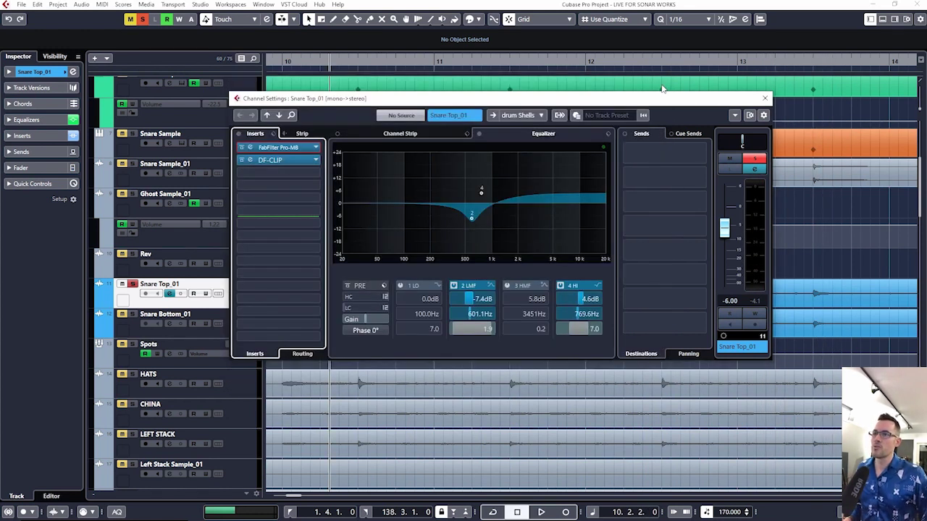
pyautogui.click(250, 159)
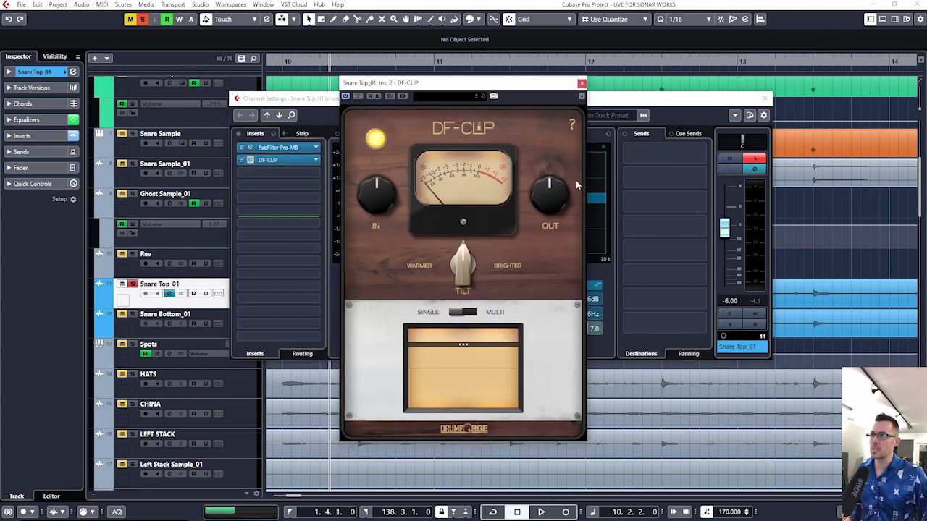
pyautogui.press('space')
pyautogui.click(358, 97)
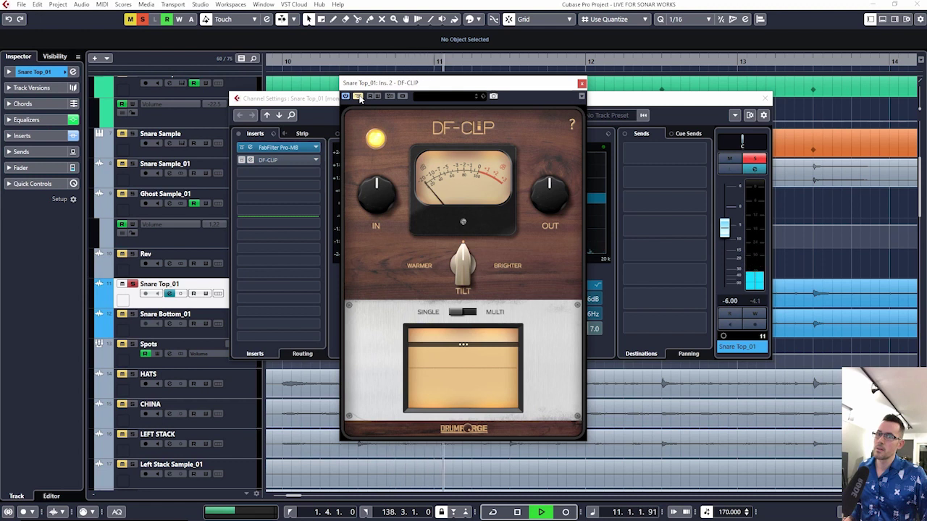
pyautogui.click(358, 96)
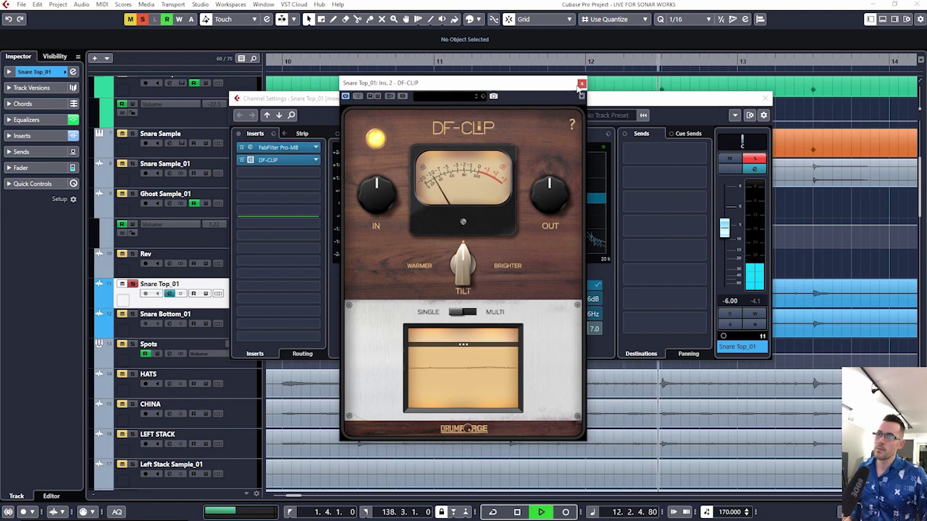
pyautogui.press('space')
pyautogui.click(582, 83)
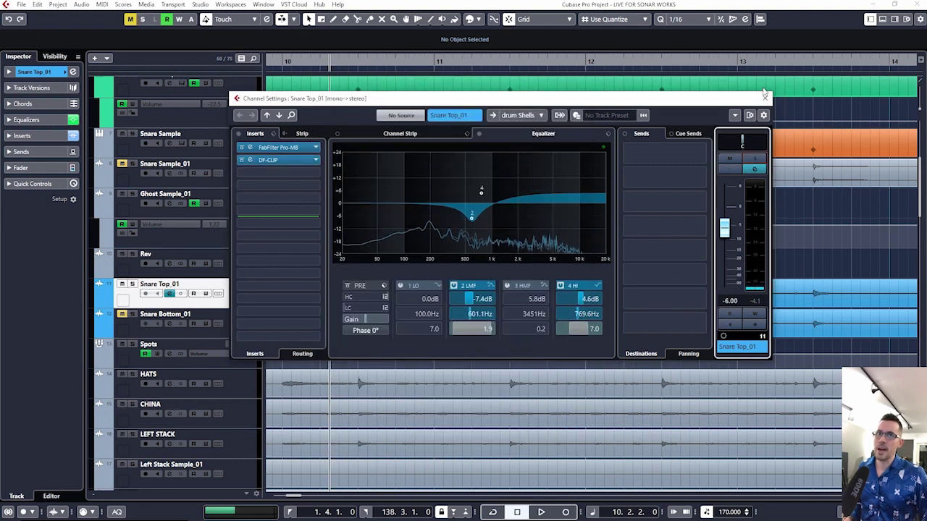
pyautogui.click(766, 96)
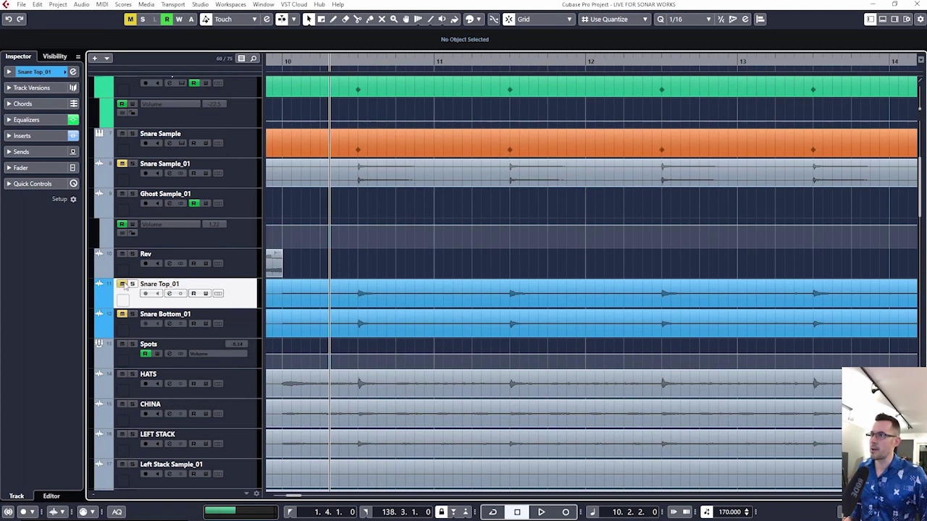
# - Play the drums while muting and unmuting Snare Top_01 to compare the kit with and without the snare top mic
pyautogui.press('space')
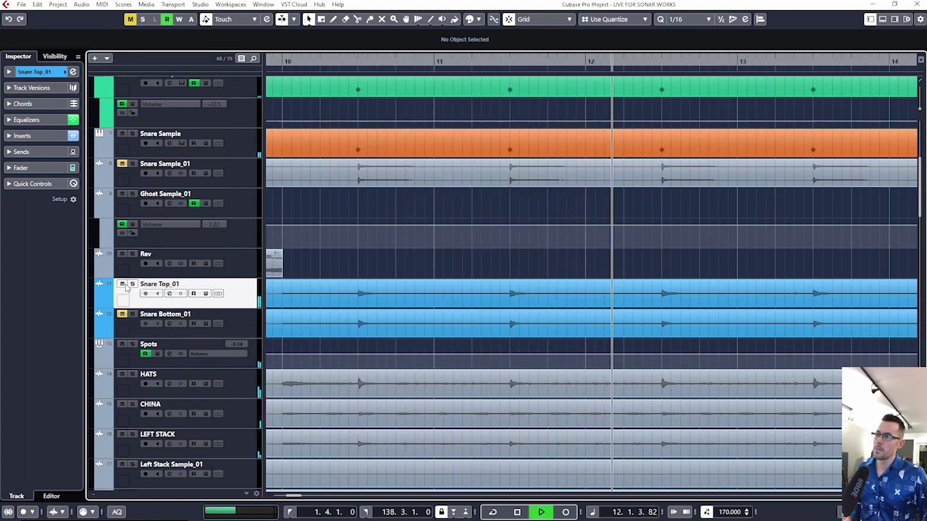
pyautogui.click(121, 283)
pyautogui.click(122, 284)
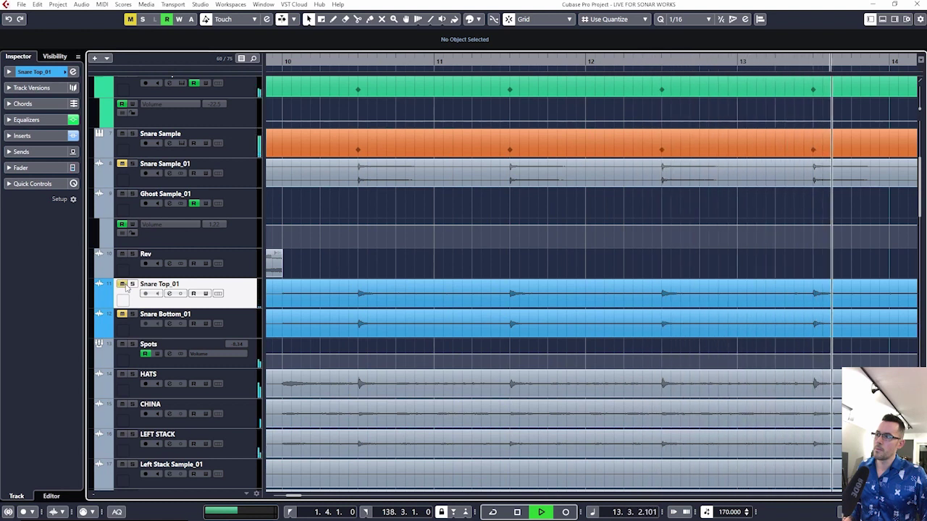
pyautogui.press('space')
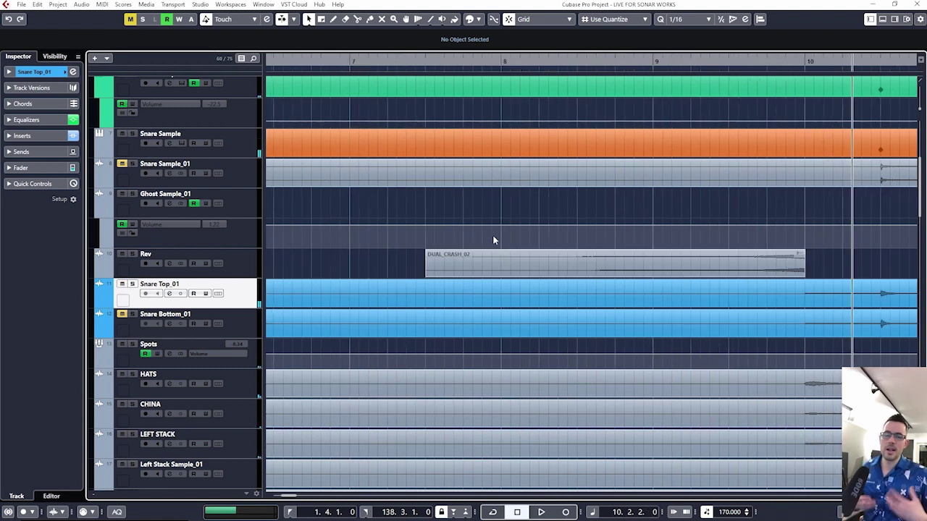
# - Locate the first Ghost Sample_01 clip at bar 32, play the drums from there, and solo the ghost sample track
pyautogui.press('g')
pyautogui.press('g')
pyautogui.press('g')
pyautogui.press('g')
pyautogui.press('g')
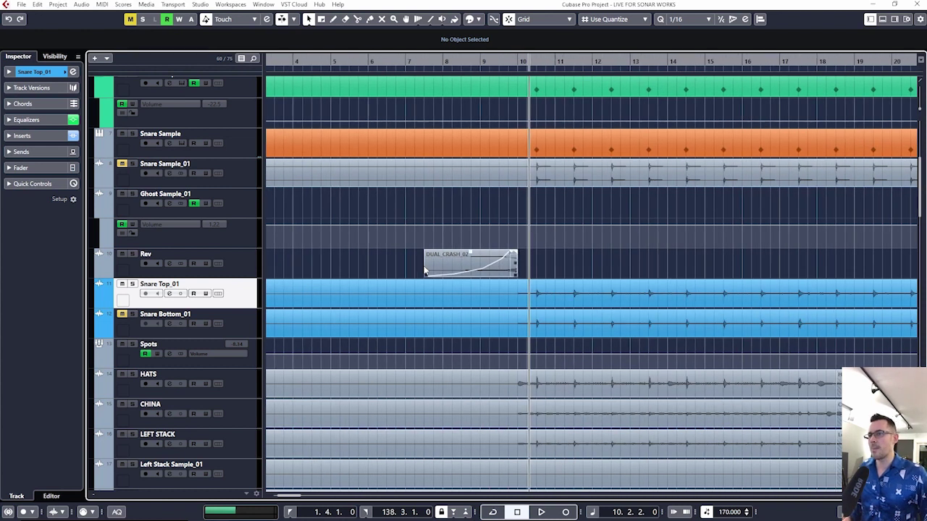
pyautogui.press('g')
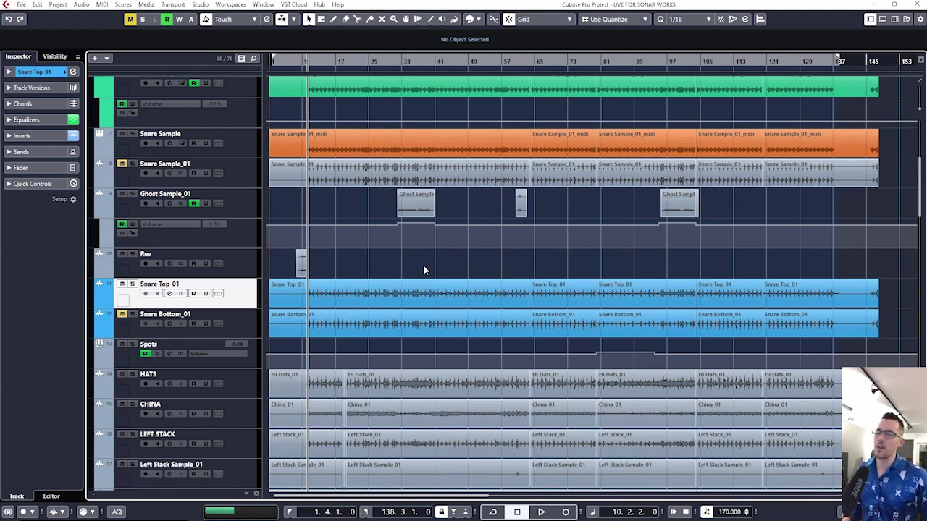
pyautogui.scroll(3, 389, 250)
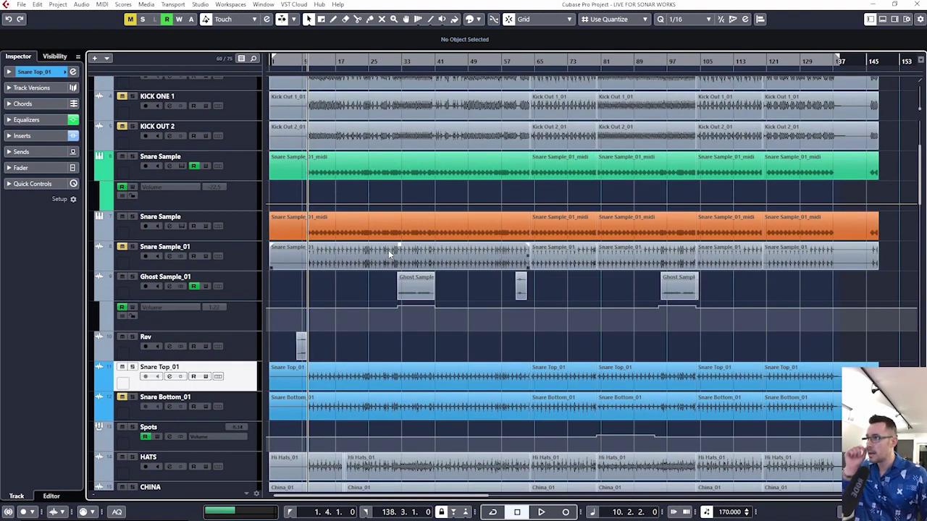
pyautogui.scroll(5, 391, 257)
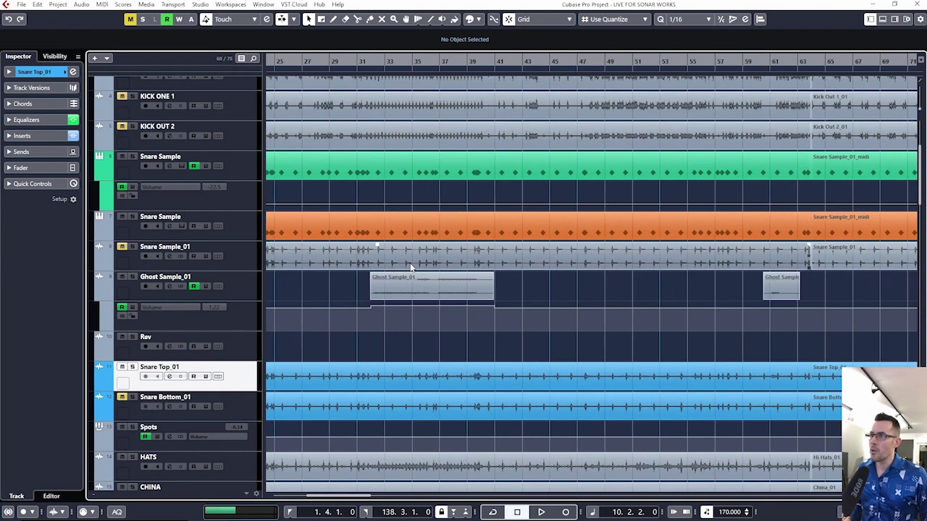
pyautogui.scroll(3, 410, 268)
pyautogui.click(343, 64)
pyautogui.press('h')
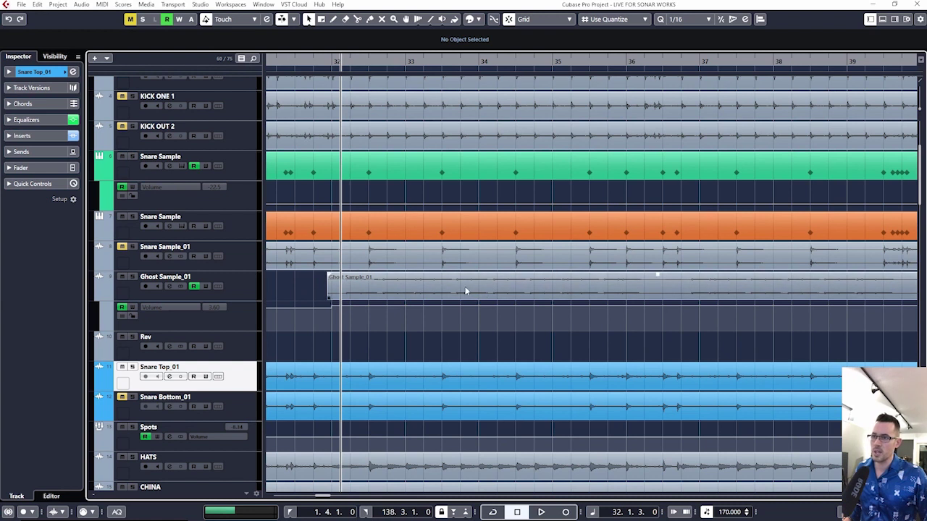
pyautogui.press('space')
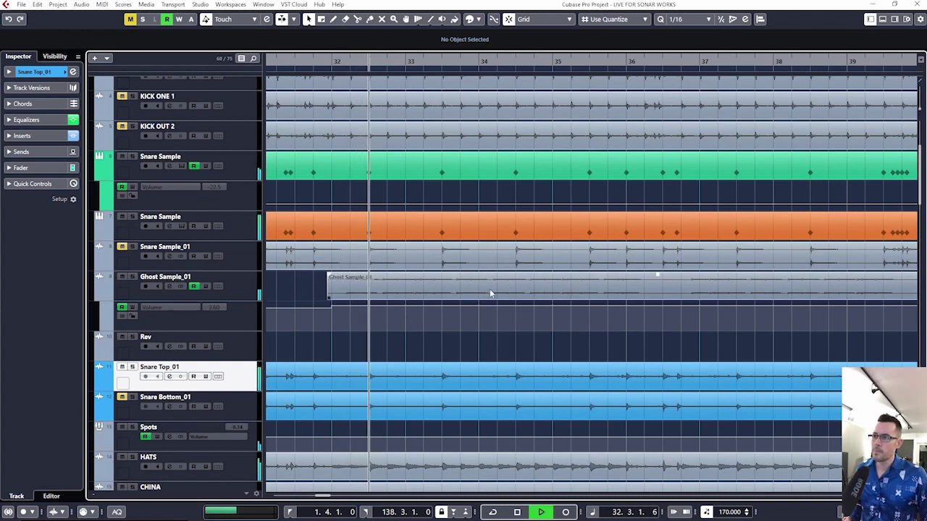
pyautogui.click(132, 277)
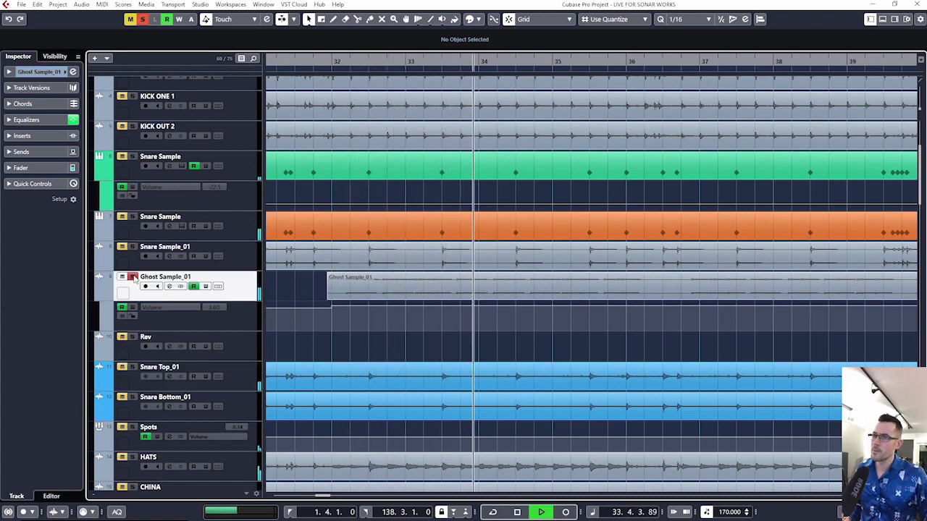
# - Open the Ghost Sample_01 channel settings, compare its equalizer bypassed and active during playback, and unsolo the track before closing the settings
pyautogui.click(43, 119)
pyautogui.click(73, 72)
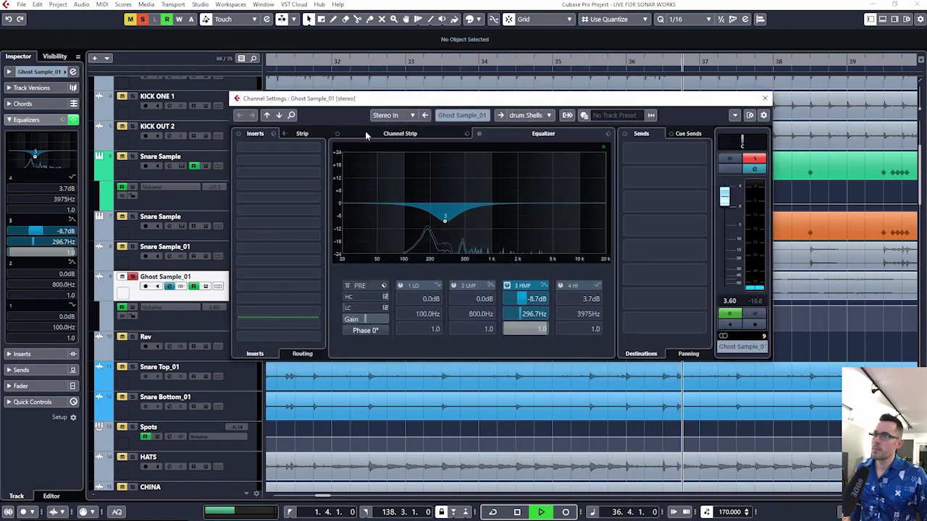
pyautogui.press('space')
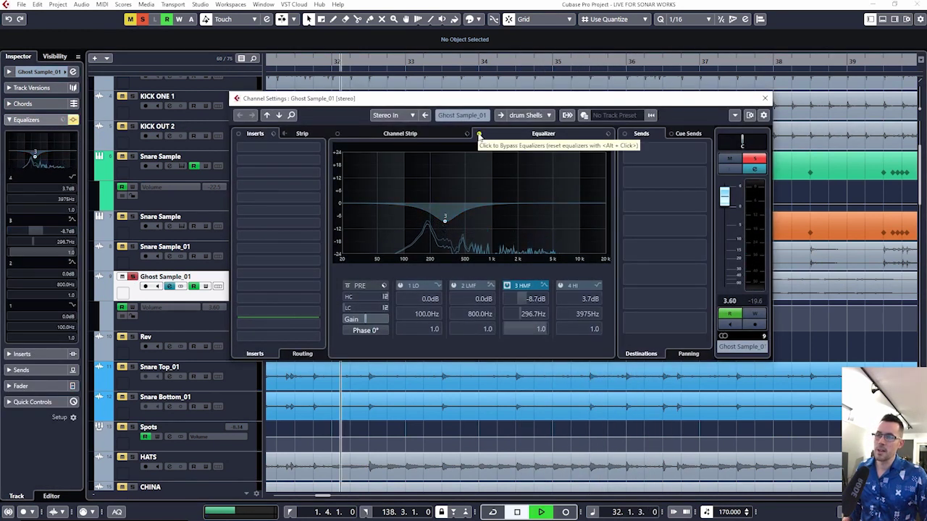
pyautogui.press('space')
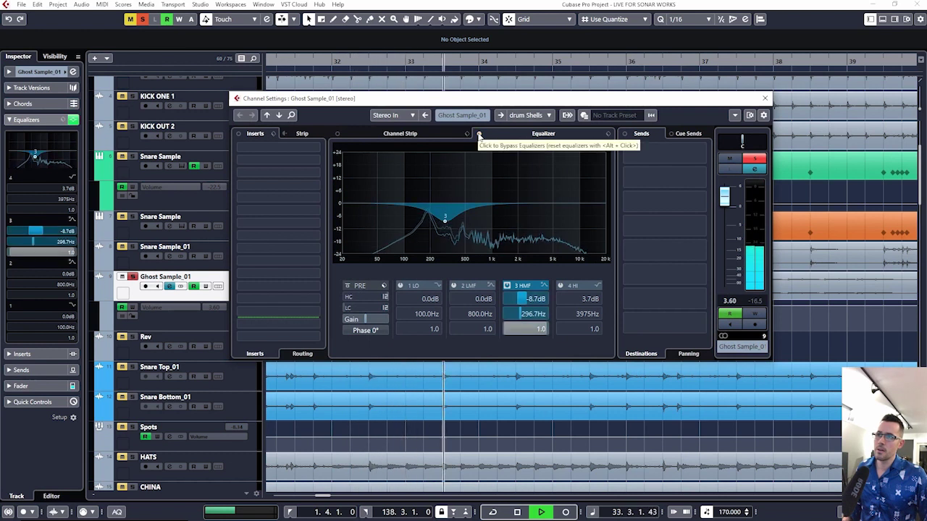
pyautogui.click(754, 157)
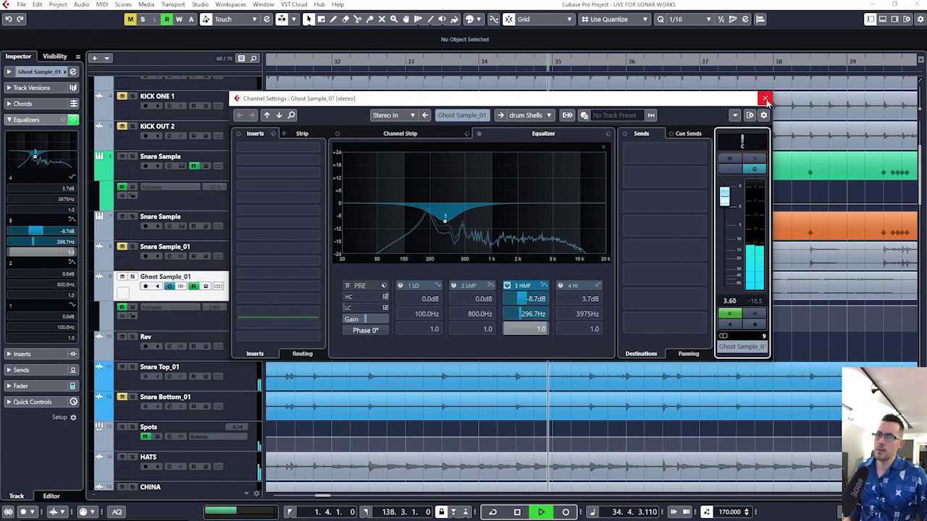
pyautogui.click(765, 99)
# - Play the ghost sample section with the rest of the drums, and show the ghost clips across the whole song
pyautogui.press('g')
pyautogui.press('g')
pyautogui.press('g')
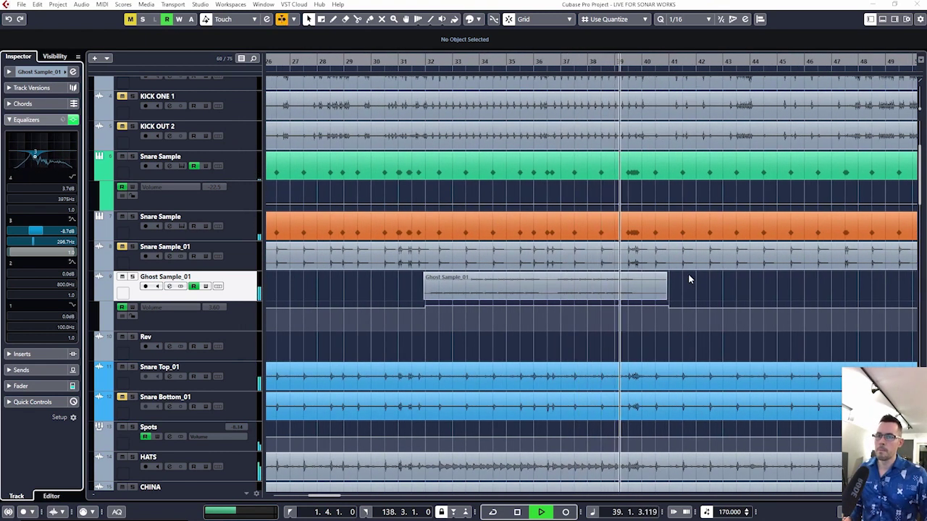
pyautogui.press('space')
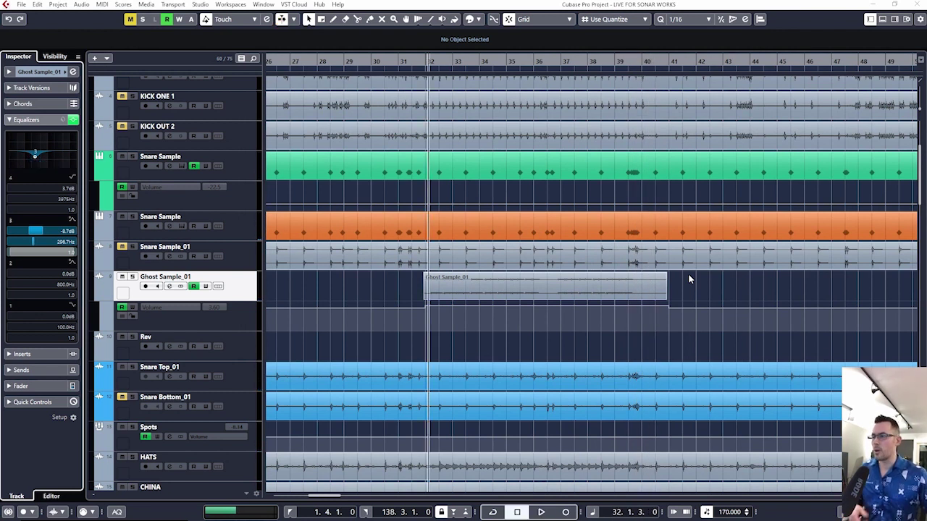
pyautogui.press('g')
pyautogui.press('g')
pyautogui.press('g')
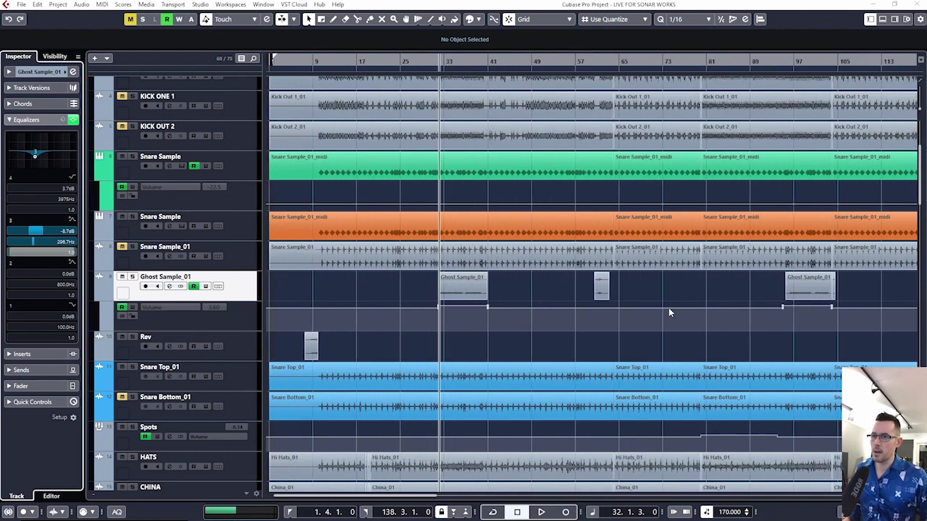
pyautogui.press('g')
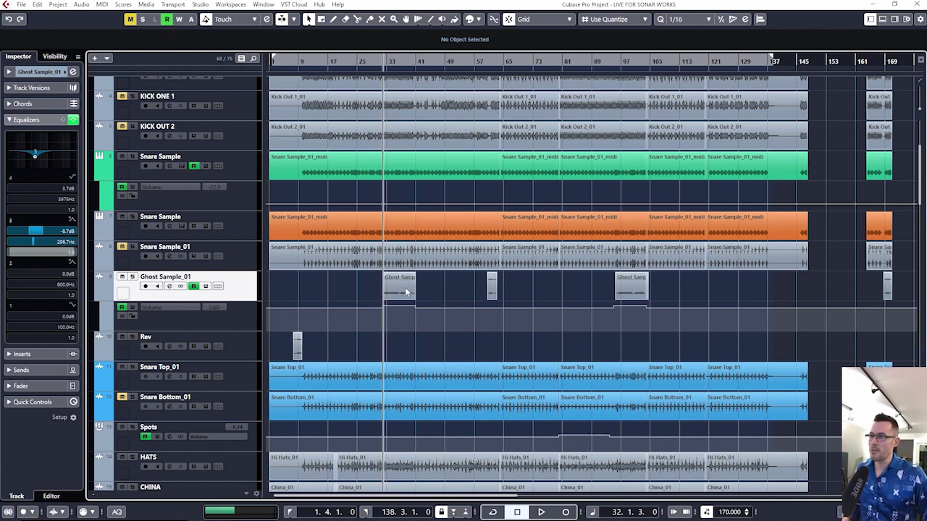
# - Move the playback position to bar 12 and examine the orange Snare Sample track's channel settings
pyautogui.scroll(5, 404, 290)
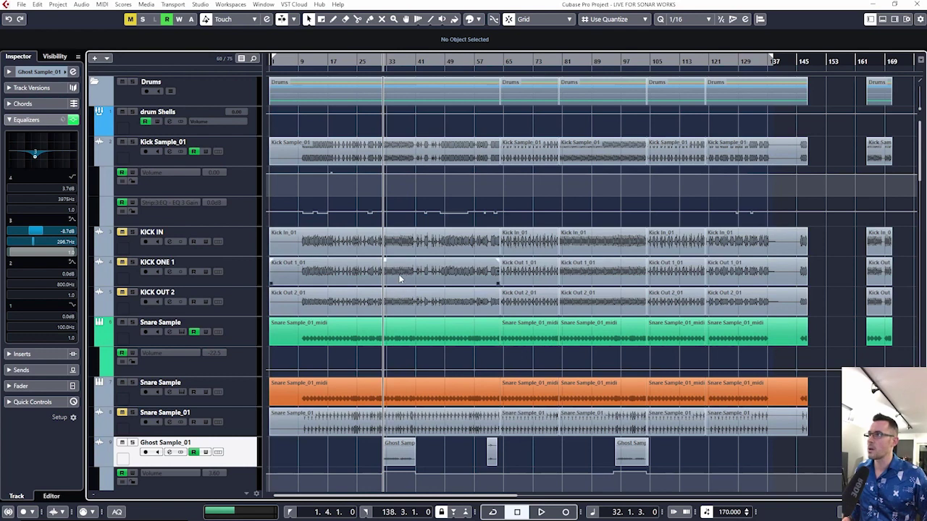
pyautogui.scroll(-5, 404, 291)
pyautogui.scroll(4, 383, 222)
pyautogui.hscroll(-5, 381, 222)
pyautogui.scroll(5, 446, 230)
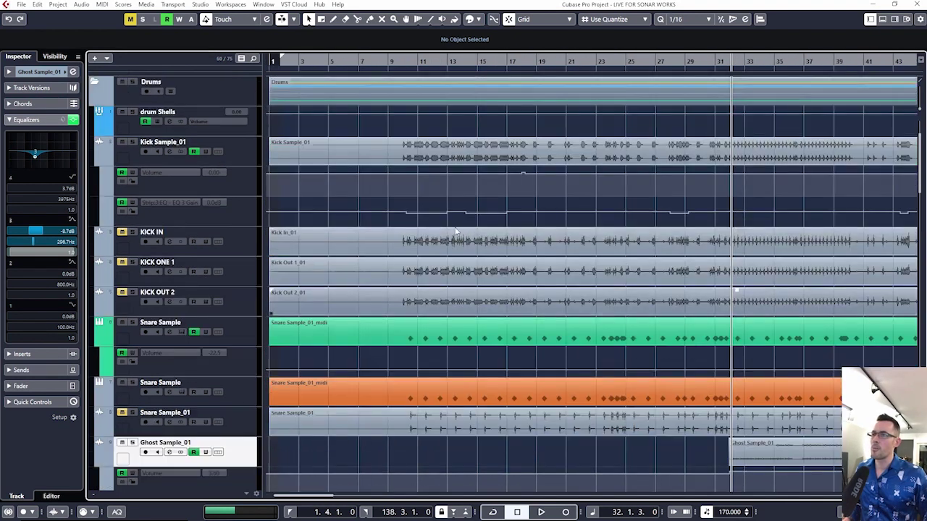
pyautogui.moveTo(443, 63); pyautogui.dragTo(90, 165)
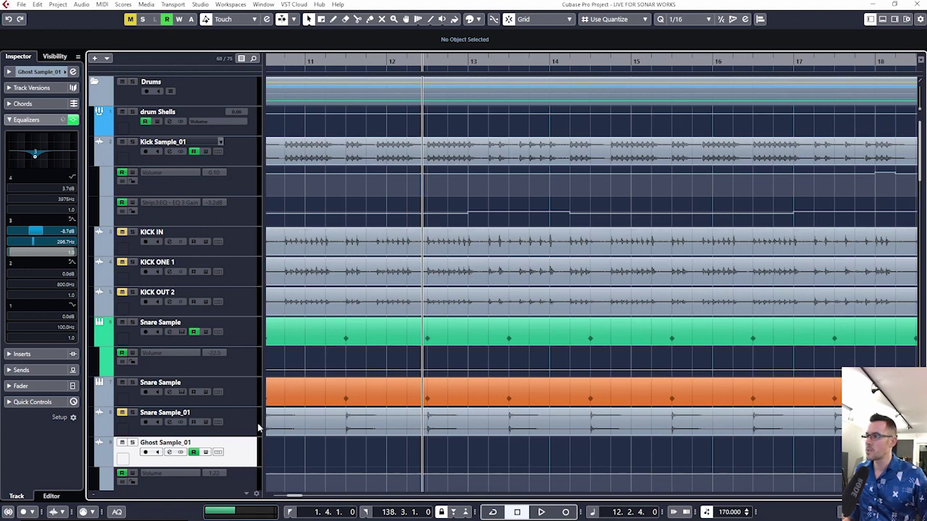
pyautogui.click(244, 402)
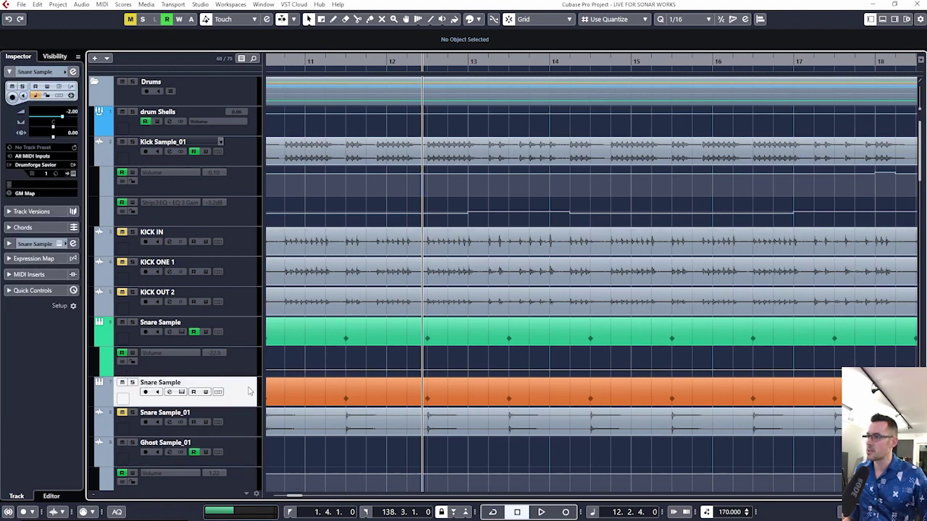
pyautogui.click(74, 243)
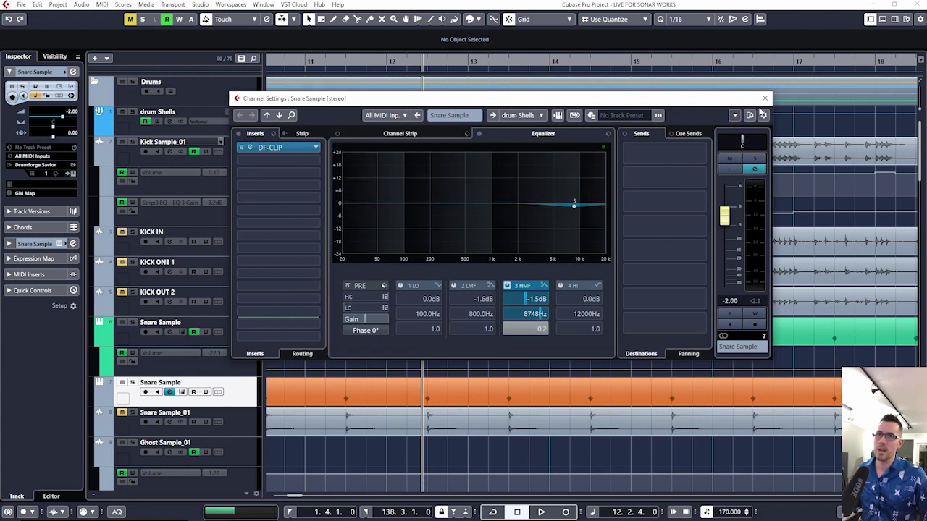
pyautogui.click(764, 98)
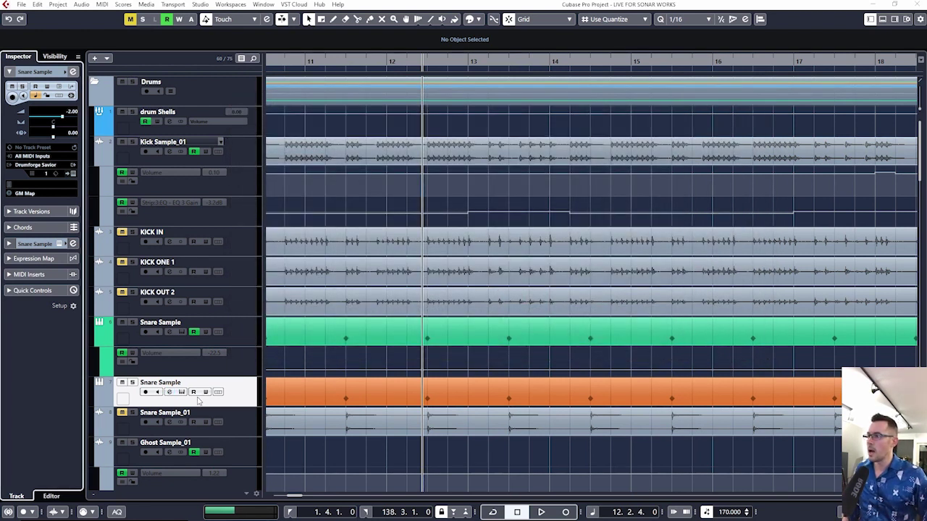
# - Solo and play the orange Snare Sample track to check its DF-CLIP insert with and without bypass, then unsolo it and close its windows
pyautogui.click(169, 392)
pyautogui.click(250, 147)
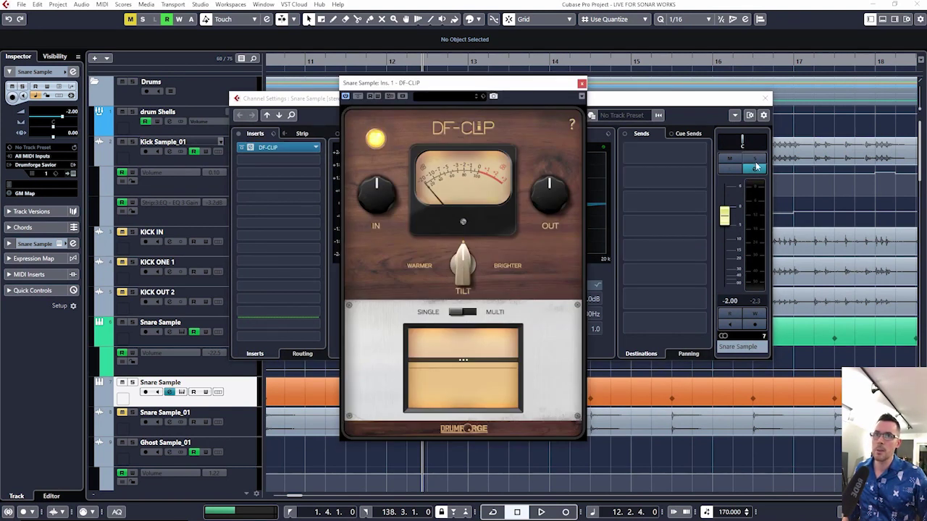
pyautogui.press('s')
pyautogui.press('space')
pyautogui.click(360, 98)
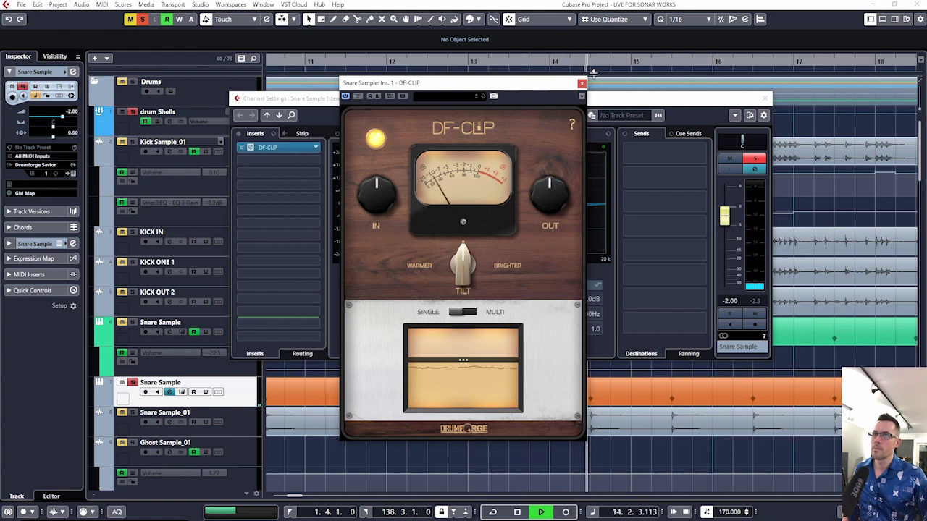
pyautogui.click(581, 84)
pyautogui.press('space')
pyautogui.press('s')
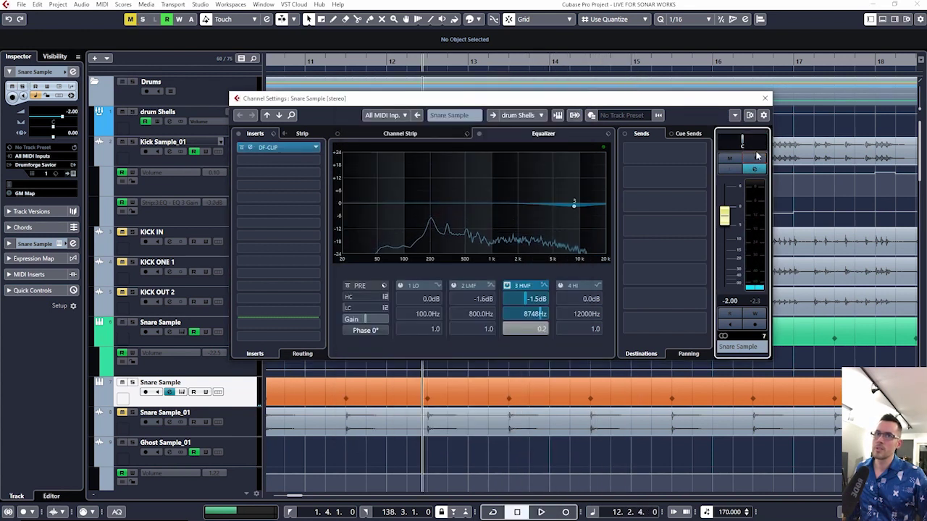
pyautogui.click(766, 98)
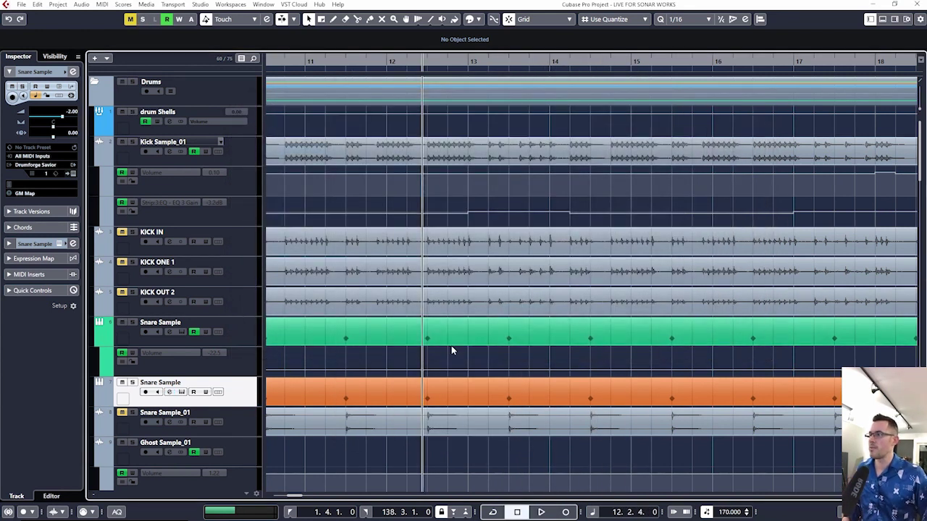
# - Open the Kick Sample_01 channel settings, bypass its inserts and equalizer, and play the soloed track before switching the equalizer back on
pyautogui.click(137, 163)
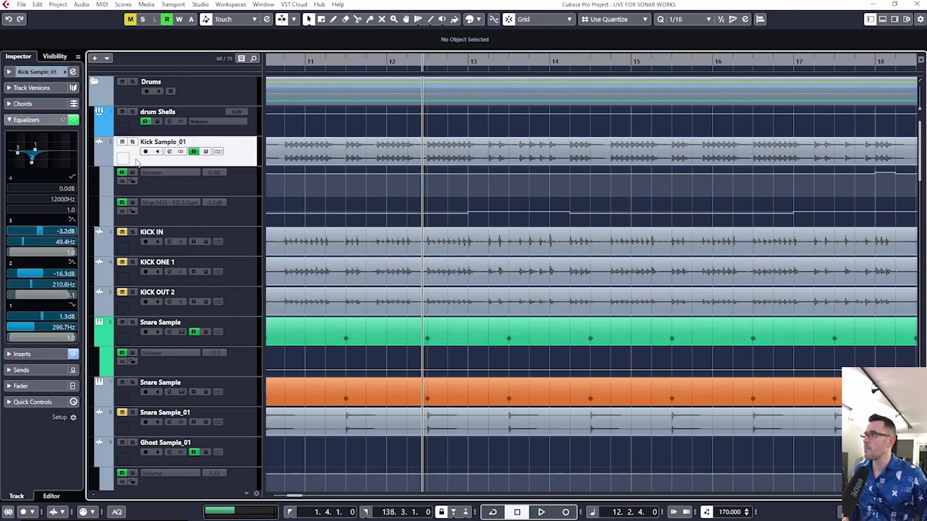
pyautogui.click(169, 152)
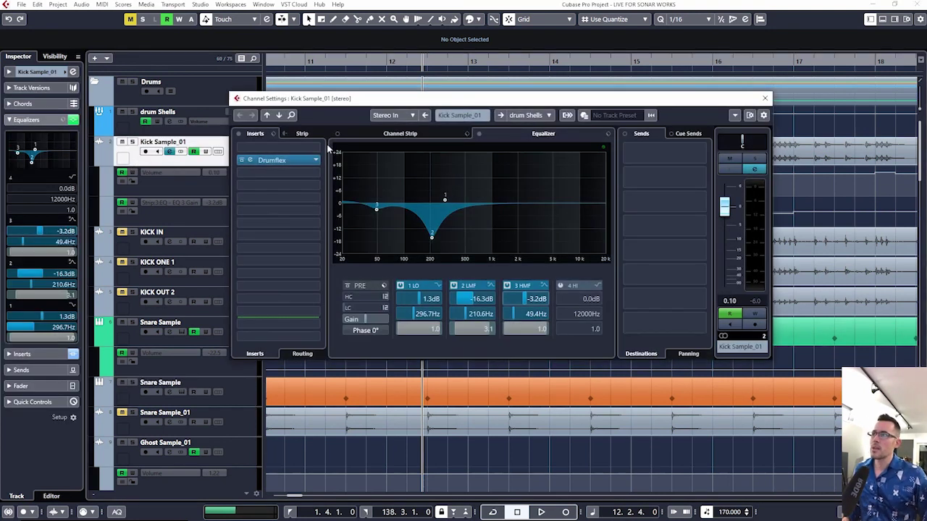
pyautogui.click(478, 134)
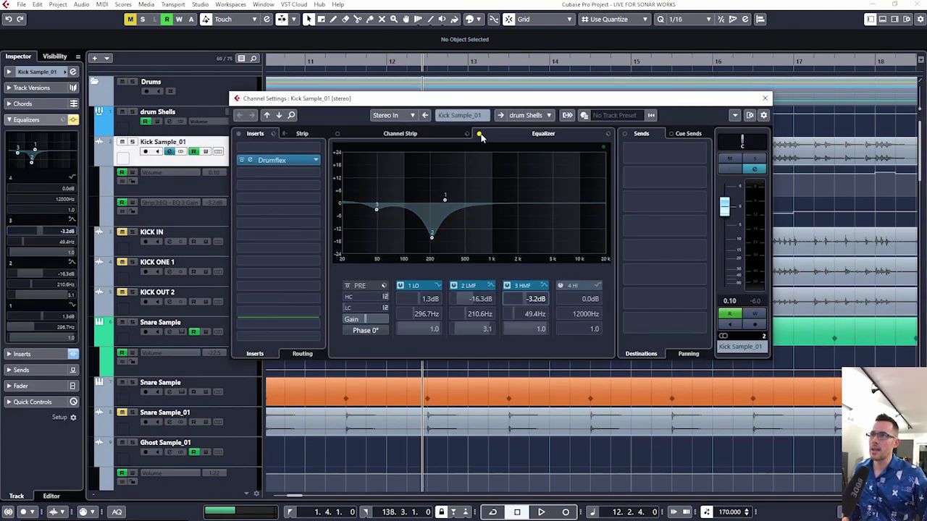
pyautogui.click(243, 160)
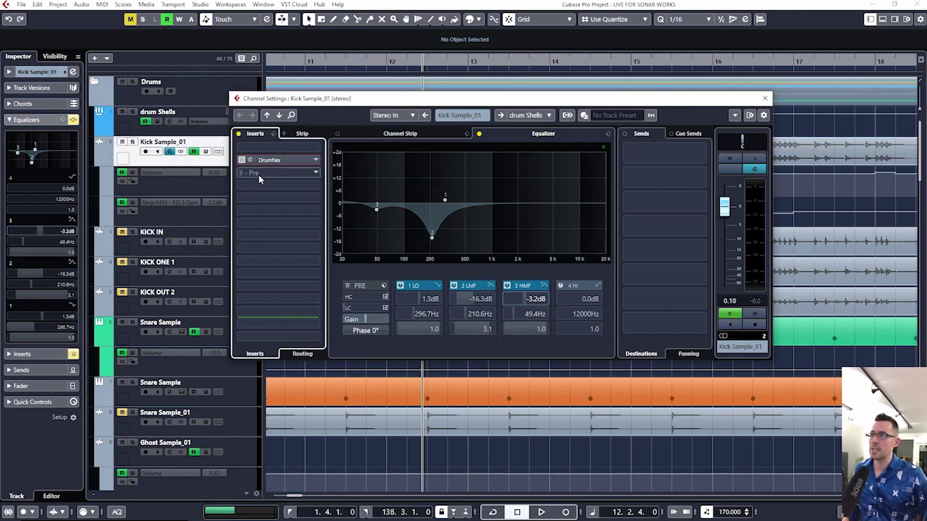
pyautogui.click(478, 134)
pyautogui.press('space')
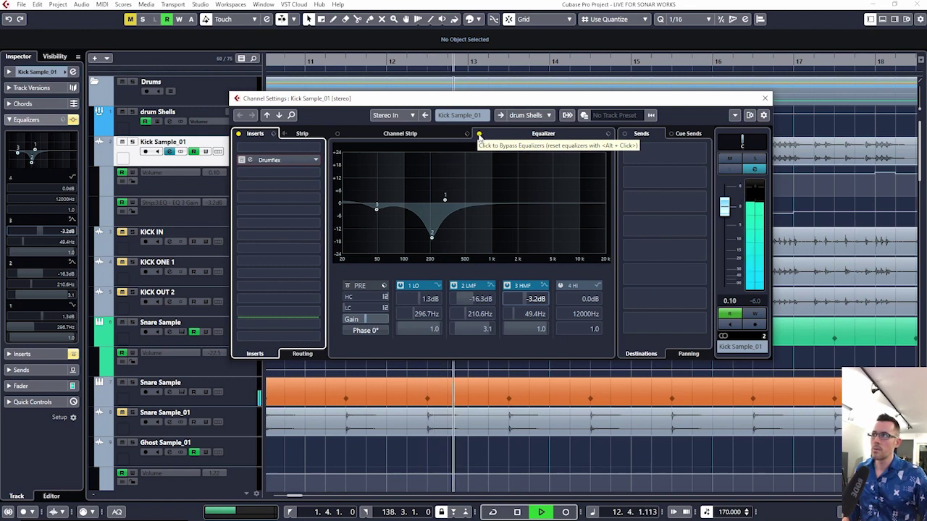
pyautogui.click(478, 134)
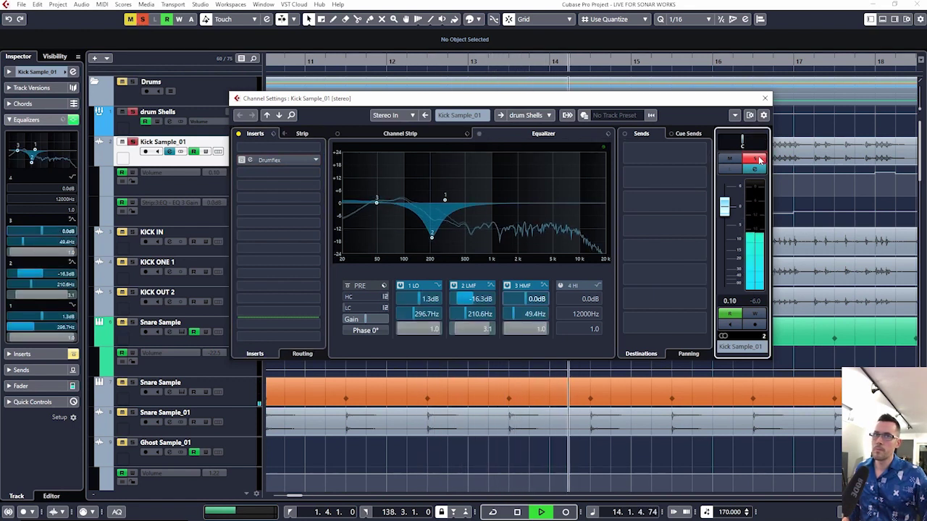
# - Compare the kick sample with and without its 210.6 Hz EQ cut during playback, then stop
pyautogui.click(453, 286)
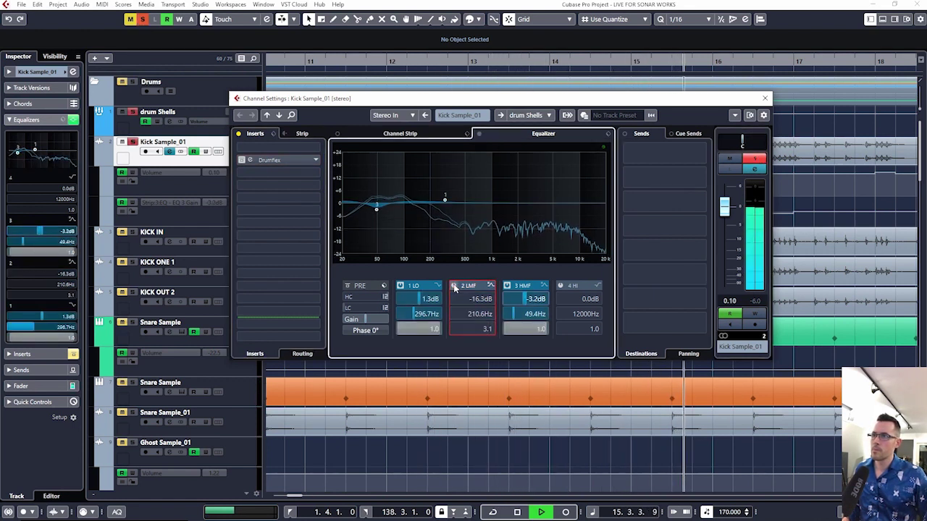
pyautogui.click(454, 287)
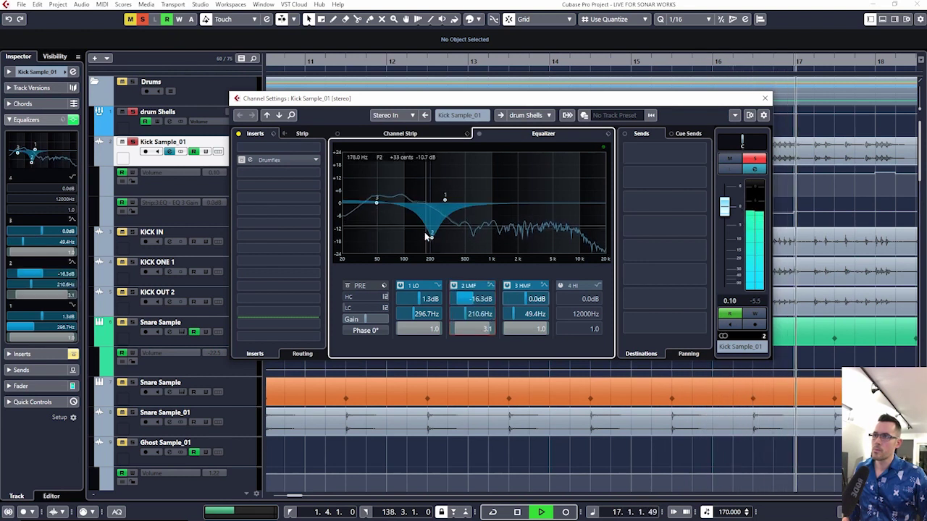
pyautogui.press('space')
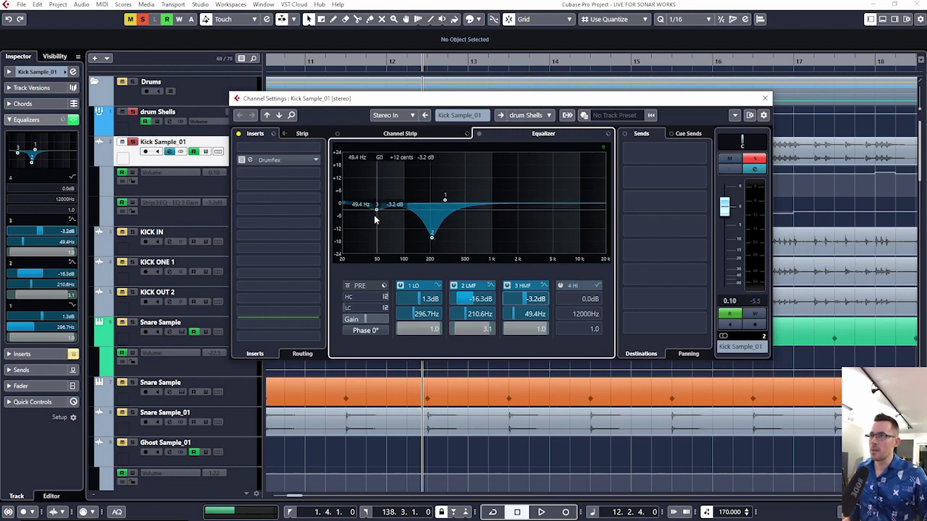
# - Toggle the kick sample's low EQ band off and on, and play the soloed track to check its equalizer
pyautogui.click(401, 285)
pyautogui.click(401, 285)
pyautogui.click(402, 286)
pyautogui.click(401, 286)
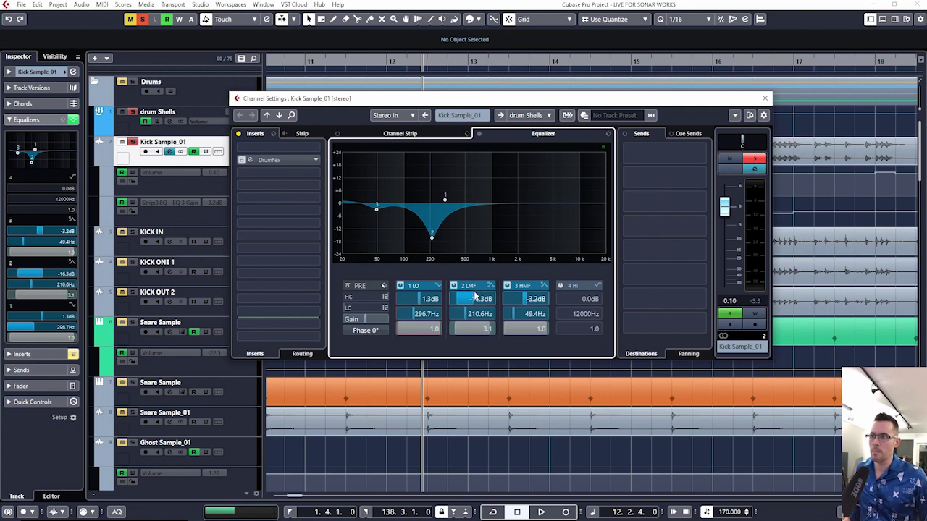
pyautogui.press('space')
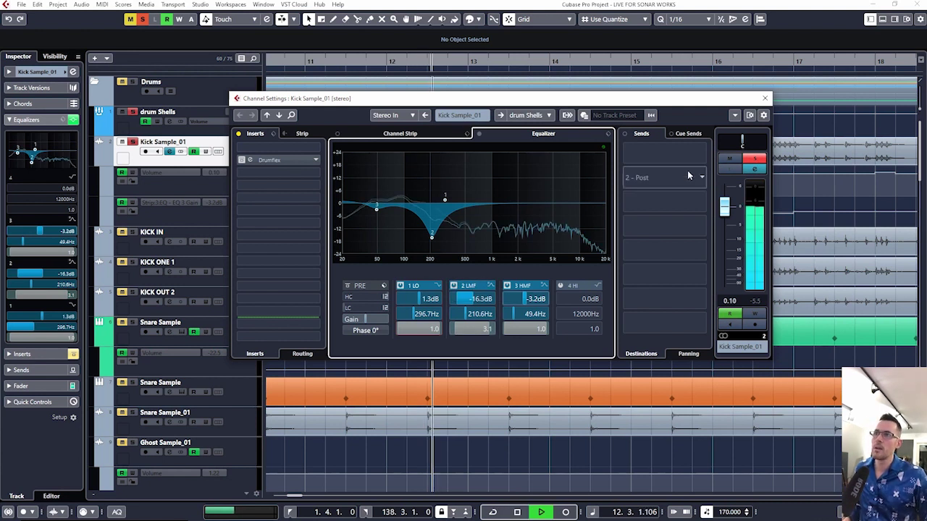
pyautogui.click(478, 134)
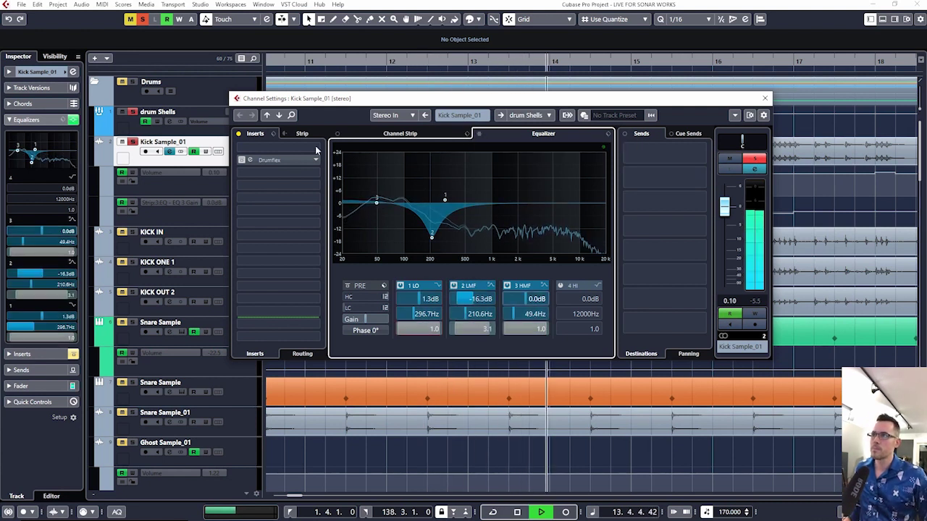
pyautogui.press('space')
# - Set the Tone of the kick sample's Drumflex insert to -10 during playback, then unsolo the track and close its windows
pyautogui.click(241, 162)
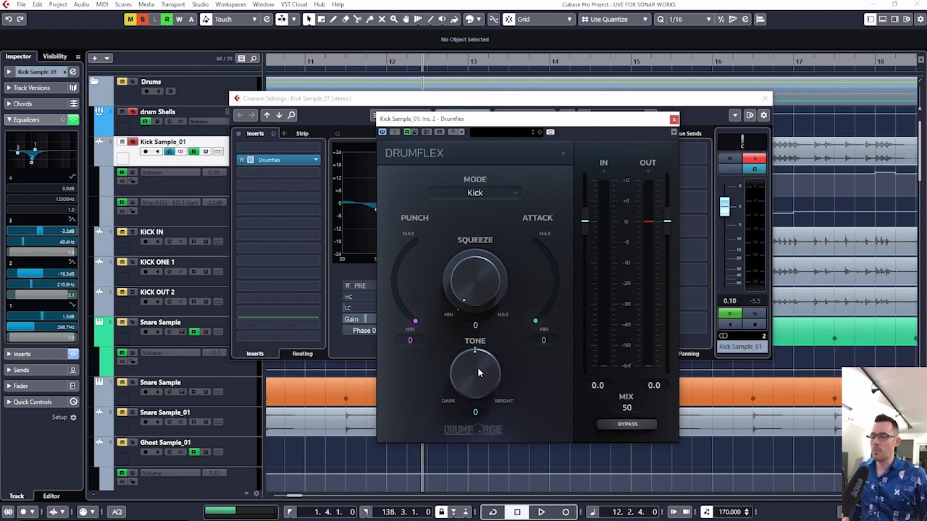
pyautogui.press('space')
pyautogui.moveTo(476, 362); pyautogui.dragTo(536, 323)
pyautogui.press('space')
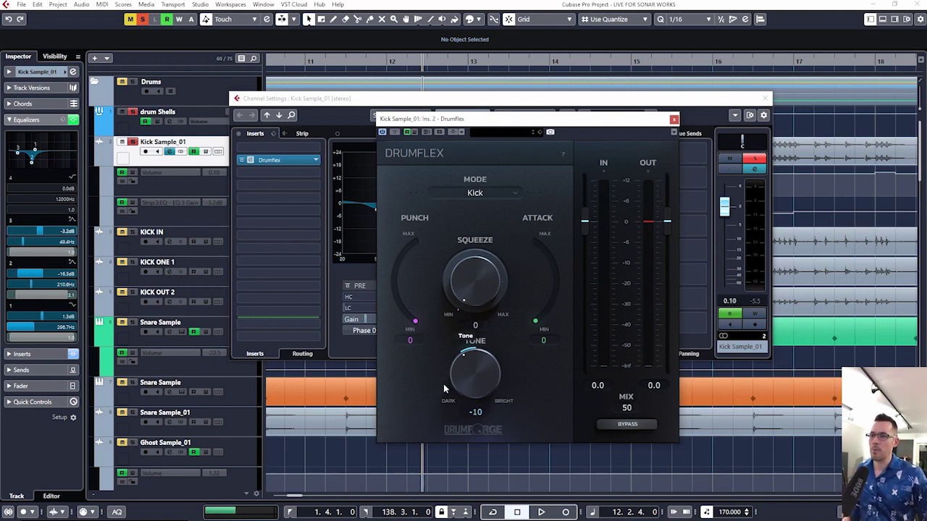
pyautogui.click(673, 119)
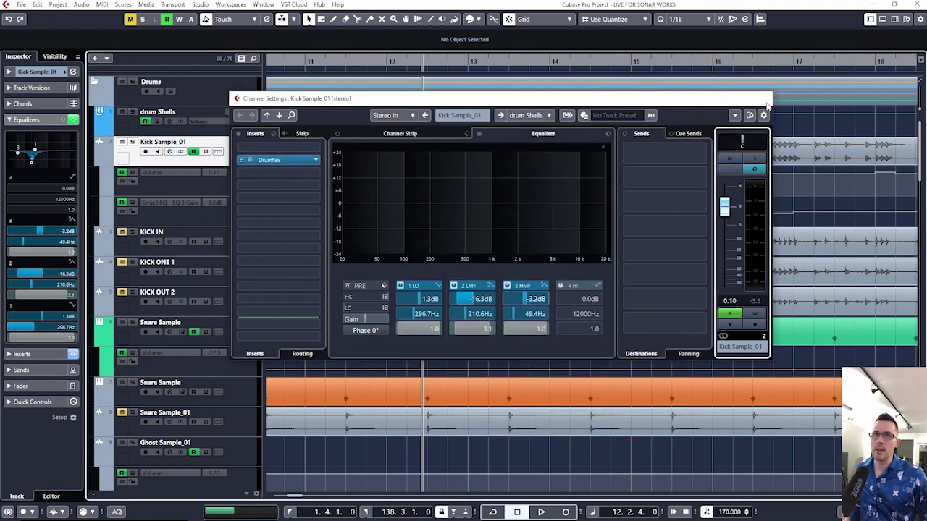
pyautogui.click(767, 98)
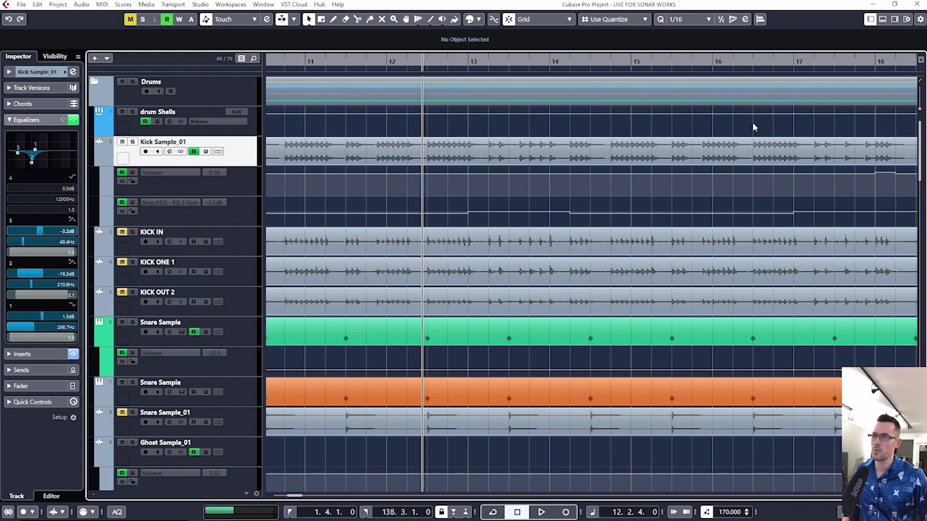
# - Play the drums from bar 12 and examine the Kick Sample_01 volume and EQ gain automation around bars 12 to 16
pyautogui.scroll(-4, 538, 227)
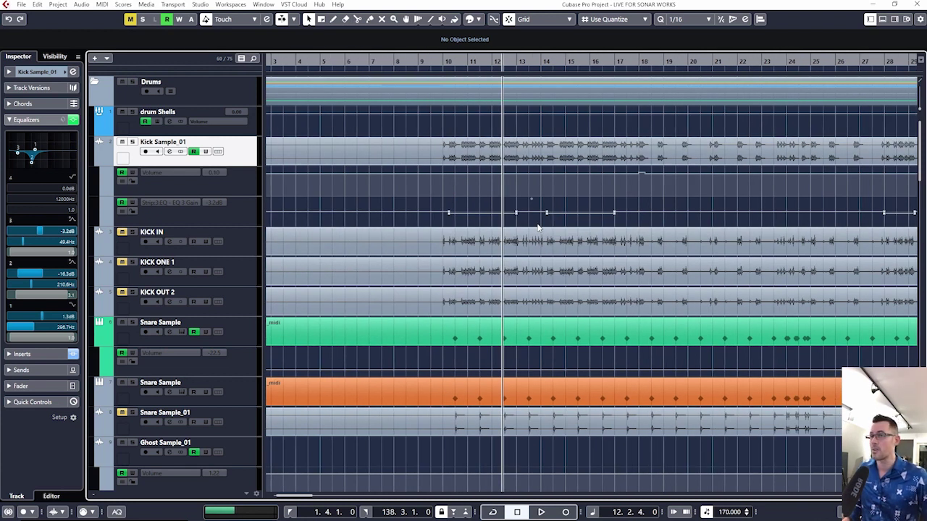
pyautogui.press('space')
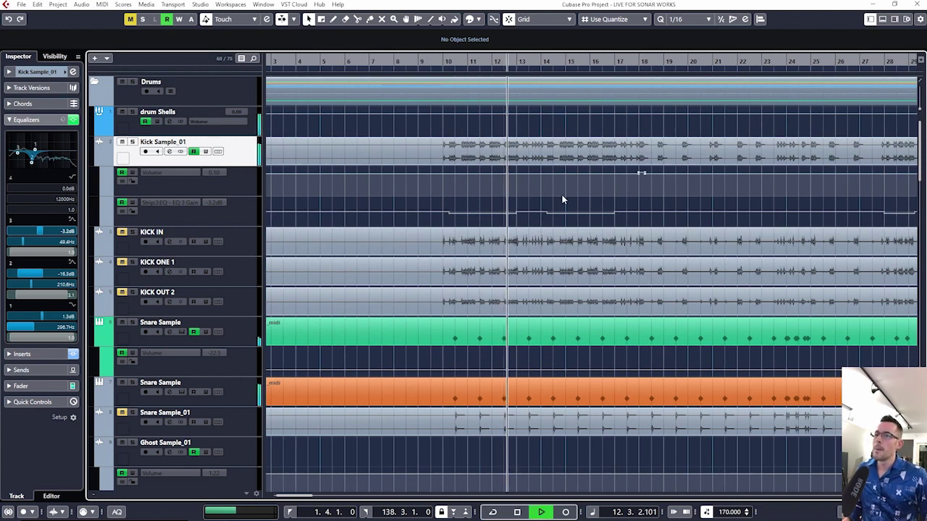
pyautogui.scroll(3, 528, 243)
pyautogui.scroll(3, 527, 244)
pyautogui.press('space')
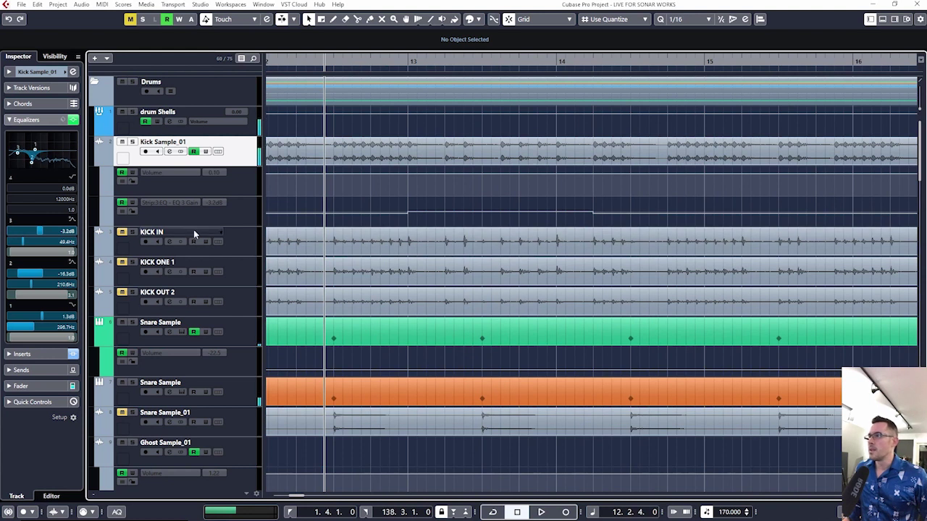
# - Solo and play the KICK IN, KICK ONE 1 and KICK OUT 2 tracks to hear the recorded kick mics, then unsolo them
pyautogui.click(133, 236)
pyautogui.press('space')
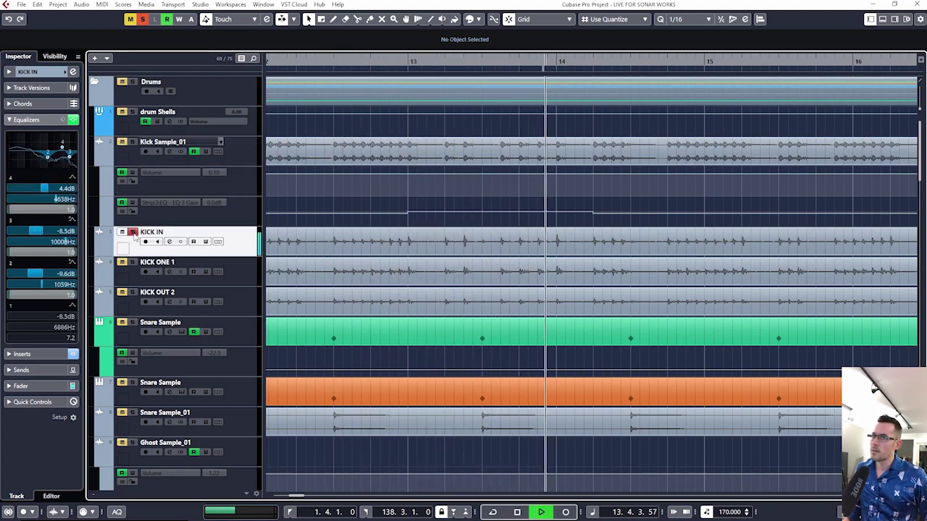
pyautogui.press('space')
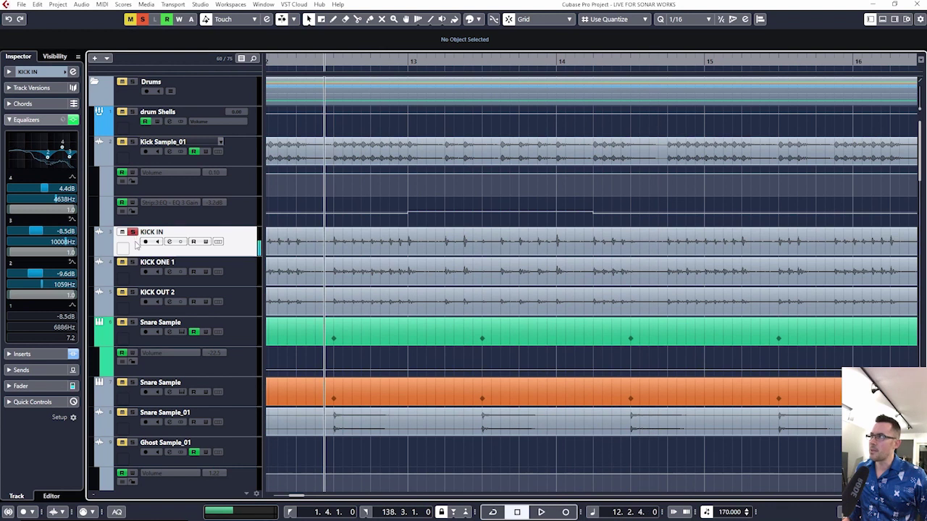
pyautogui.click(131, 264)
pyautogui.press('space')
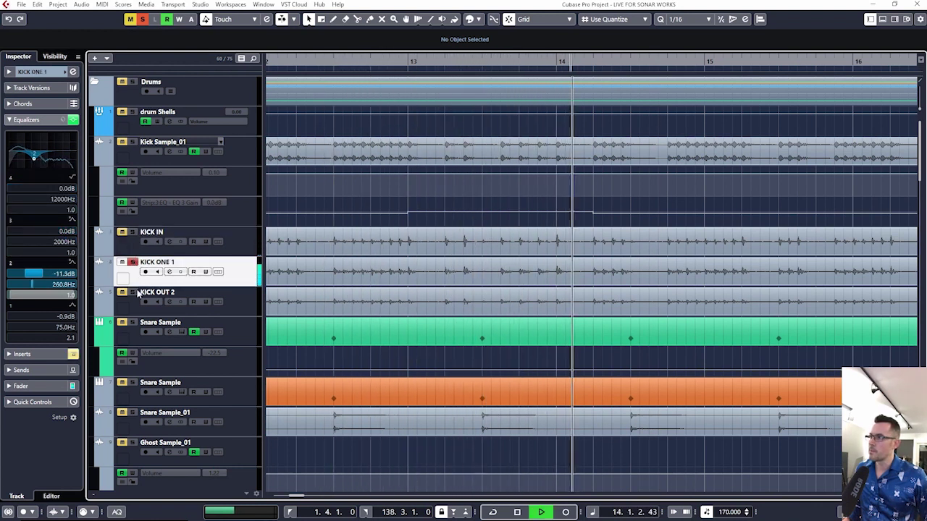
pyautogui.press('Down')
pyautogui.press('space')
pyautogui.click(135, 269)
pyautogui.click(132, 262)
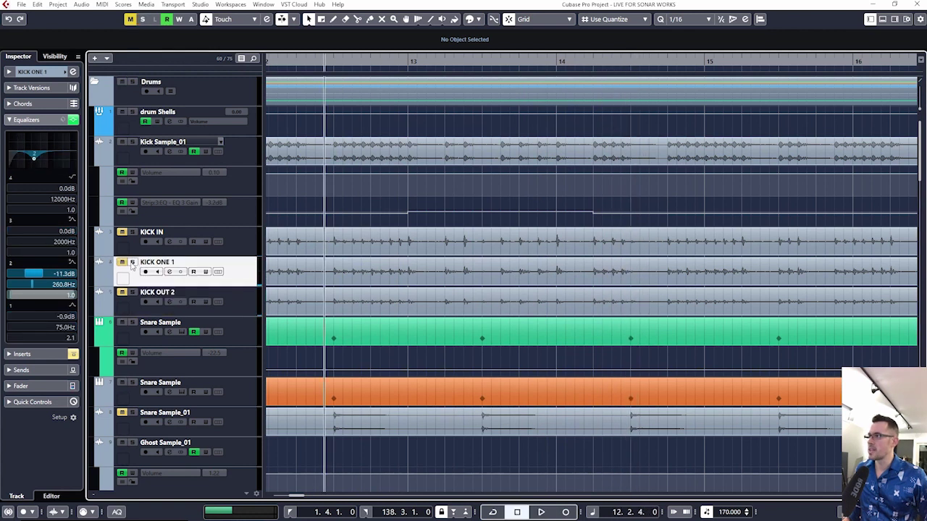
# - Show the Kick Sample_01 EQ gain automation across the whole song
pyautogui.press('g')
pyautogui.press('g')
pyautogui.press('g')
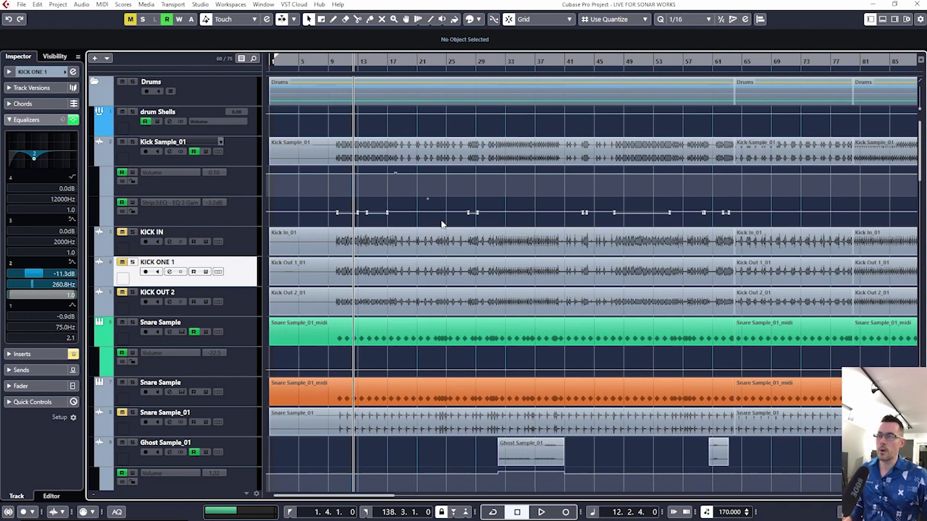
pyautogui.press('g')
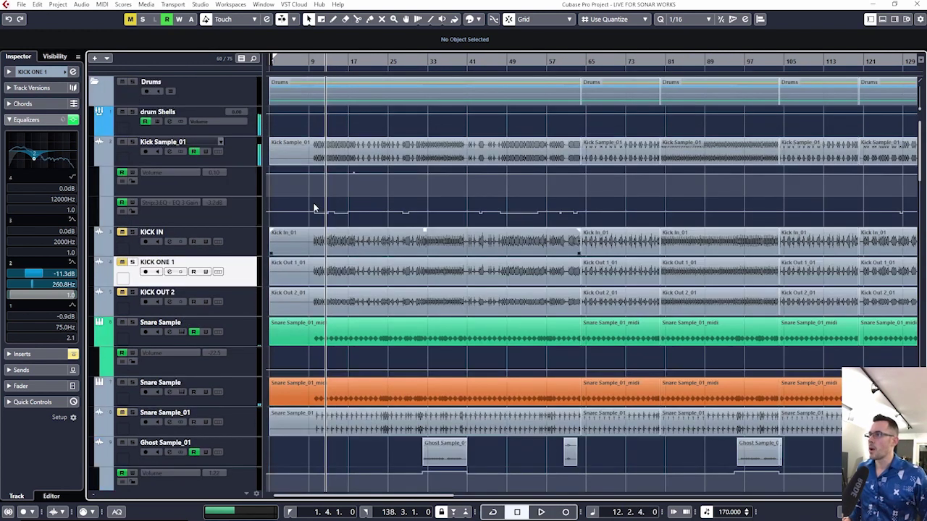
# - Solo and play the drum Shells group, and open its JW BG-Drums insert
pyautogui.click(214, 133)
pyautogui.click(132, 112)
pyautogui.press('space')
pyautogui.click(69, 124)
pyautogui.press('space')
pyautogui.moveTo(441, 105); pyautogui.dragTo(490, 121)
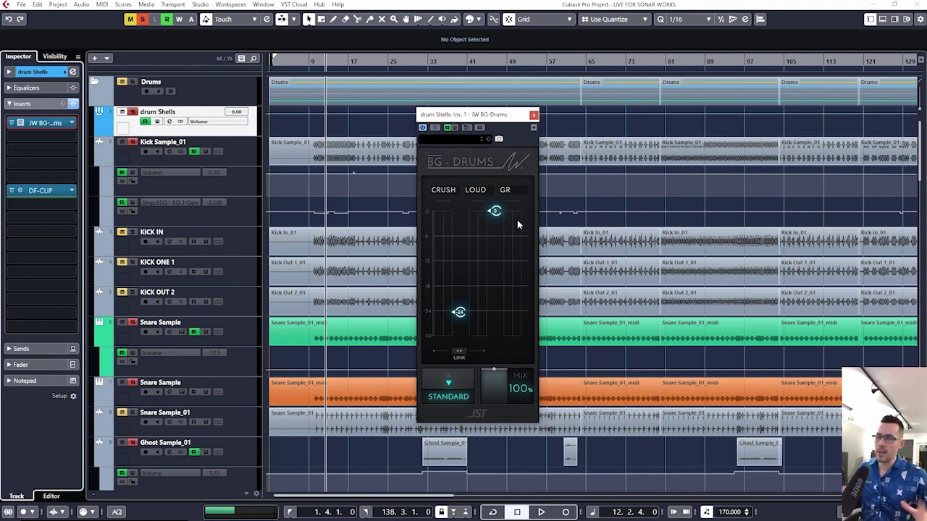
# - Compare the drum Shells group with JW BG-Drums bypassed and active during playback, then close the plugin
pyautogui.click(434, 128)
pyautogui.press('space')
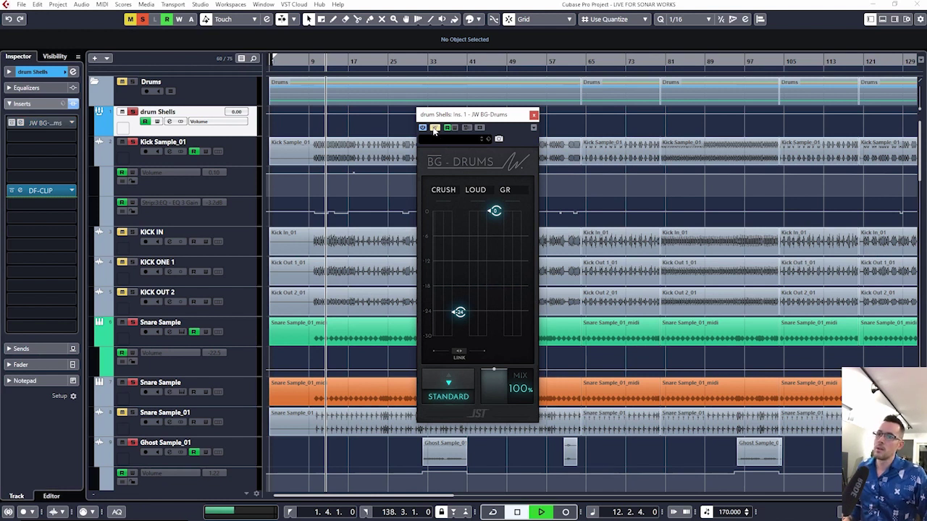
pyautogui.click(435, 128)
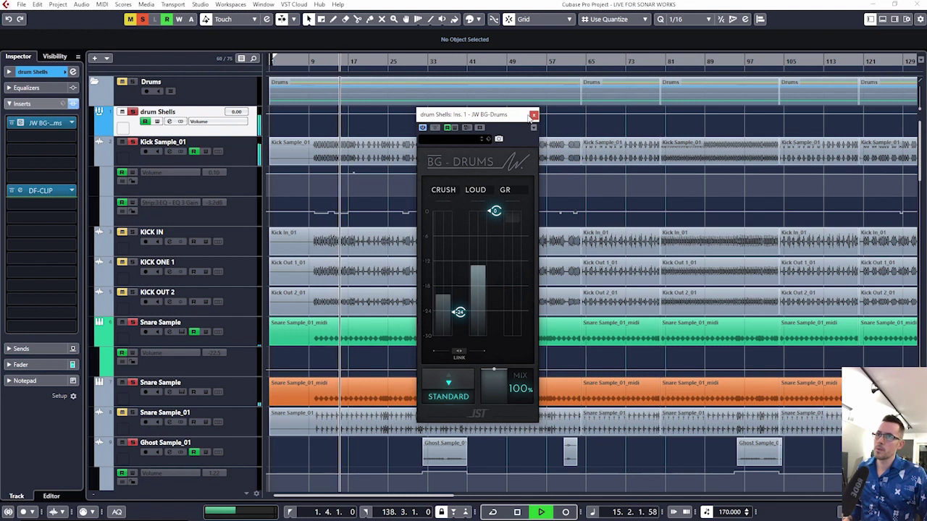
pyautogui.click(534, 116)
pyautogui.press('space')
# - Check the drum Shells group's DF-CLIP insert switched off and on during playback, then close it and unsolo the group
pyautogui.click(48, 194)
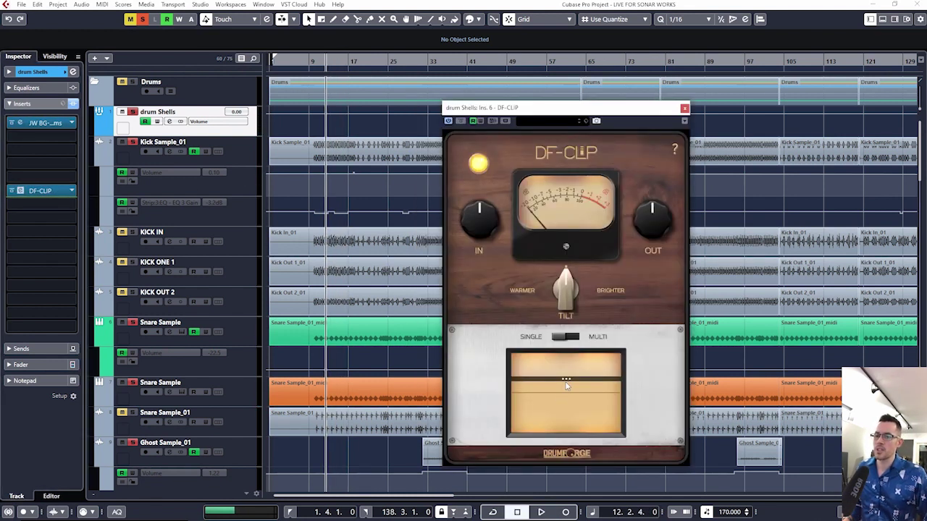
pyautogui.press('space')
pyautogui.click(478, 164)
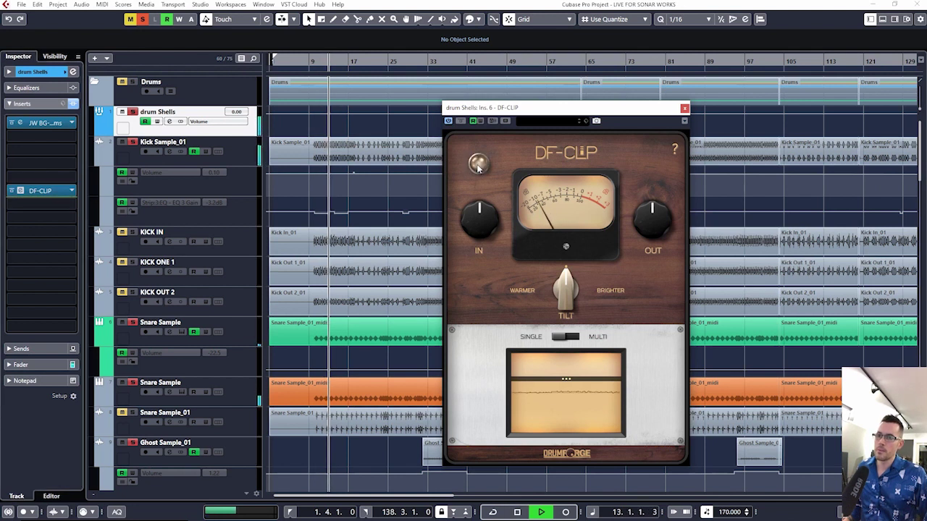
pyautogui.click(478, 164)
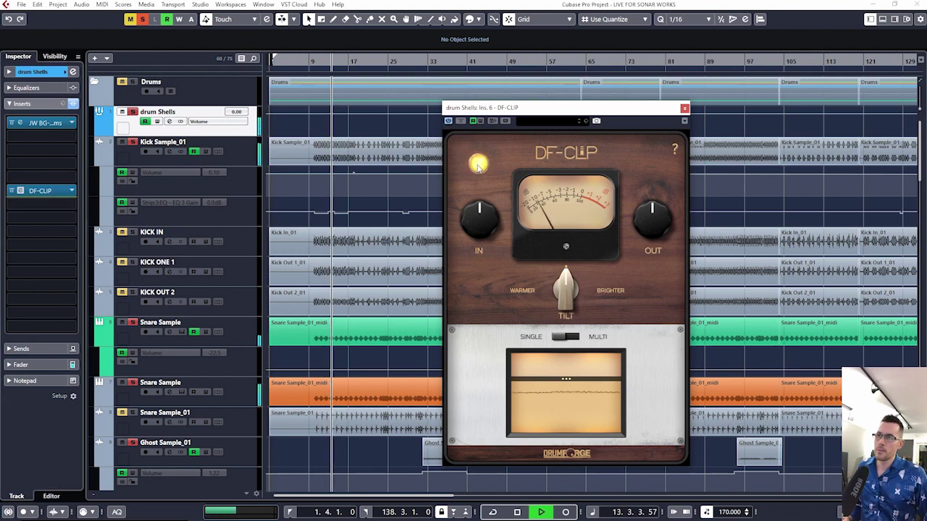
pyautogui.click(684, 111)
pyautogui.press('space')
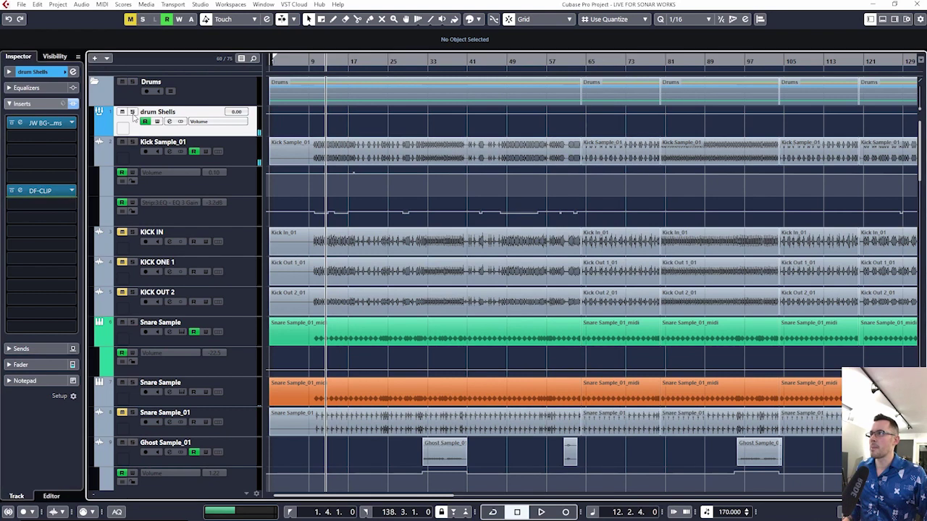
# - Bypass all inserts on the Mix channel in the MixConsole and play the song briefly to check its levels, then close the console
pyautogui.press('g')
pyautogui.press('F3')
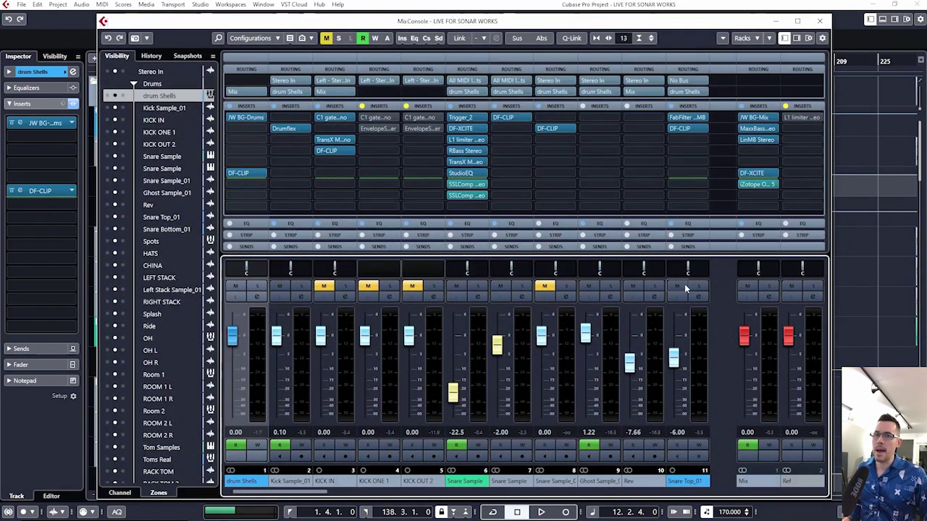
pyautogui.click(742, 105)
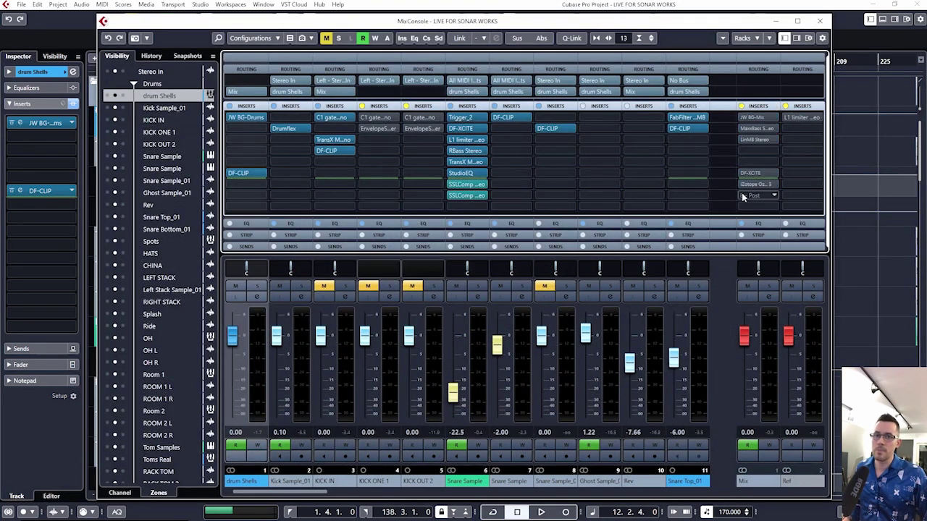
pyautogui.press('space')
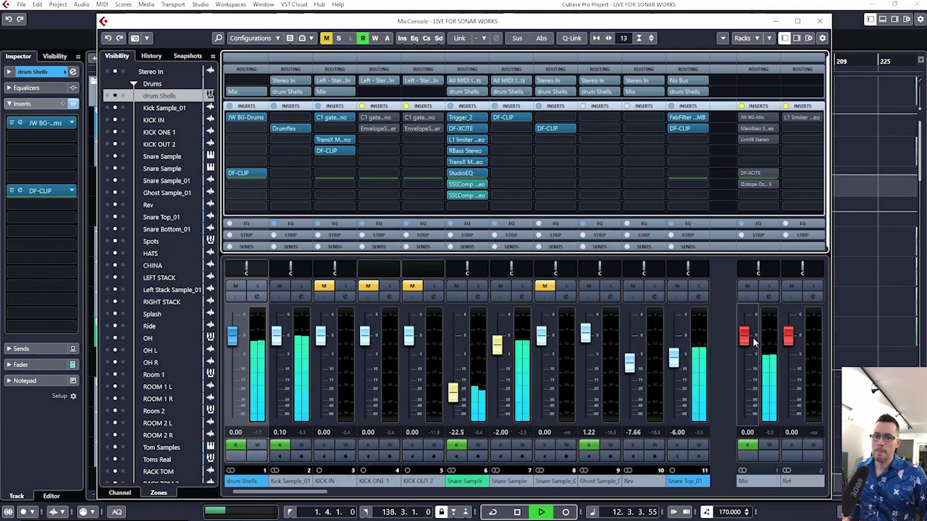
pyautogui.press('space')
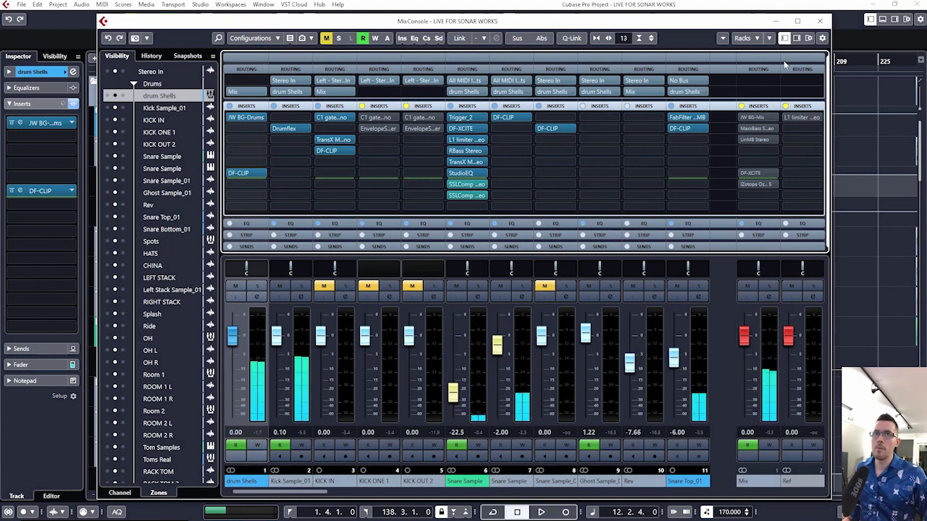
pyautogui.click(819, 21)
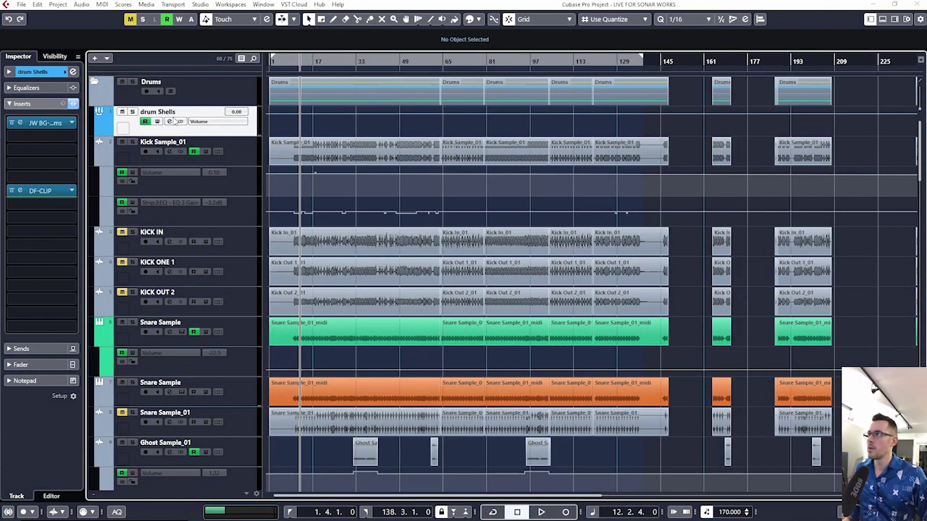
# - Play the soloed drums with the Mix channel's inserts bypassed, then view the Mix channel's EQ settings and close them
pyautogui.press('F3')
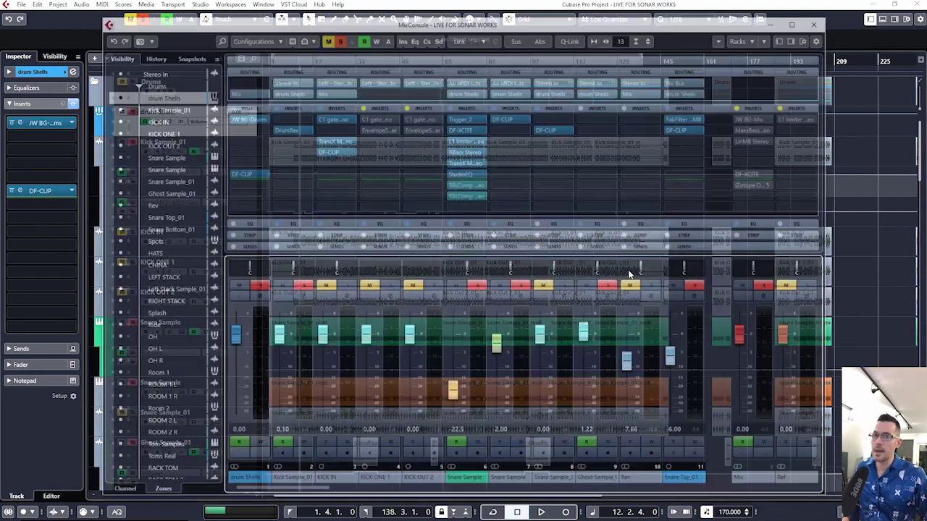
pyautogui.press('space')
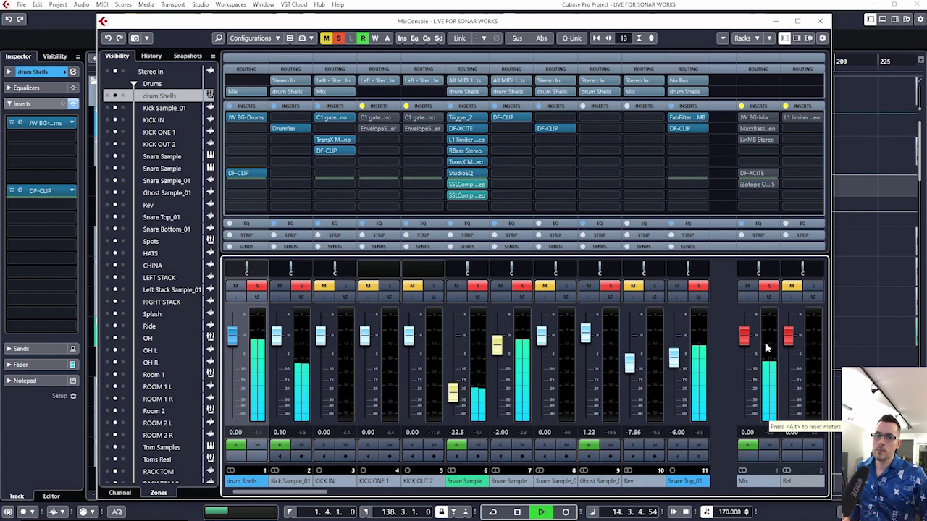
pyautogui.press('space')
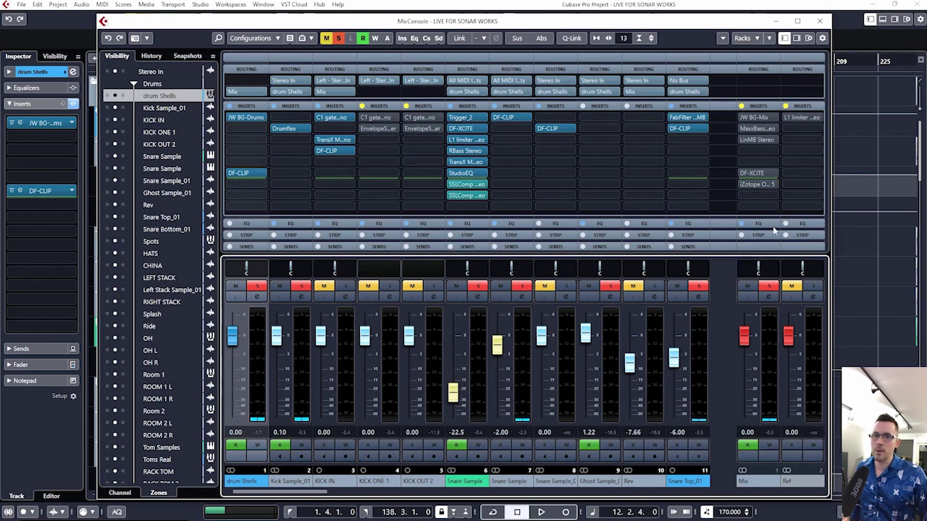
pyautogui.click(771, 297)
pyautogui.moveTo(208, 342)
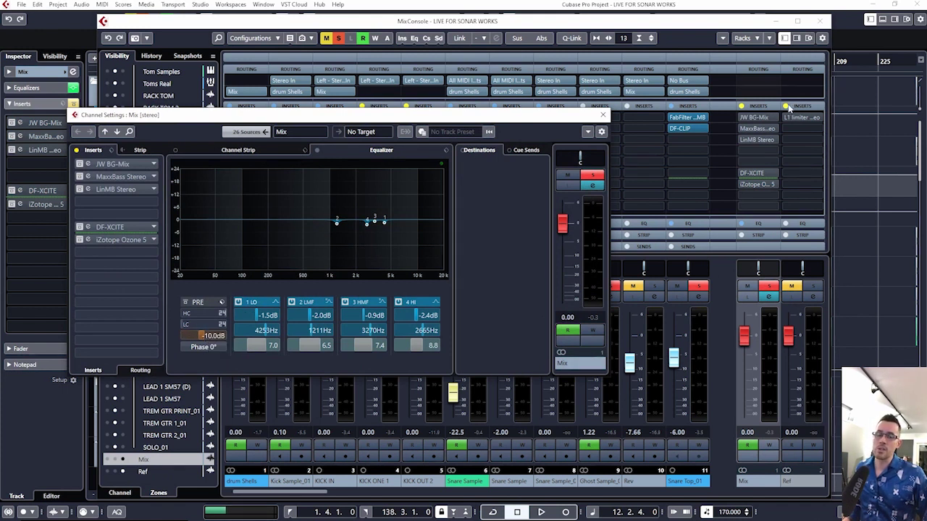
pyautogui.click(603, 115)
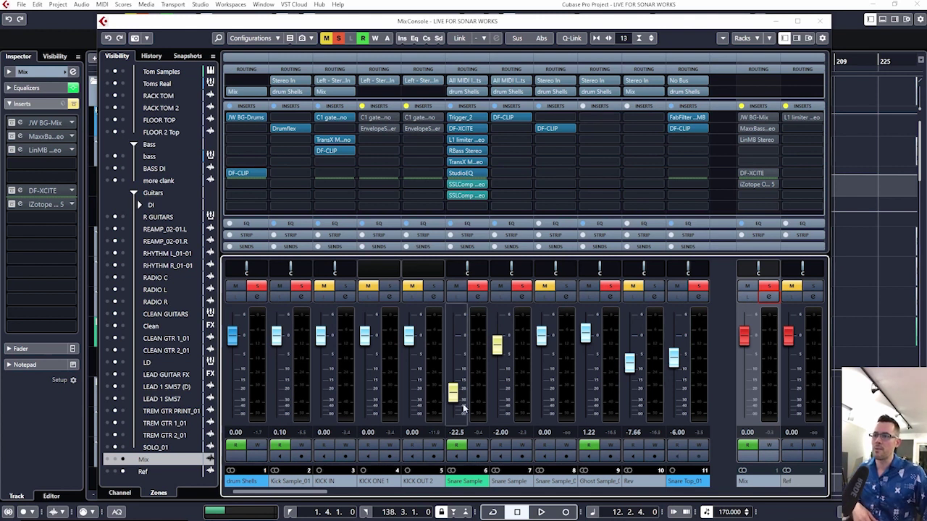
# - Look across the console's tom, bass and guitar channels, return to the first channels and re-enable the Mix channel's inserts
pyautogui.moveTo(316, 492); pyautogui.dragTo(532, 493)
pyautogui.click(507, 480)
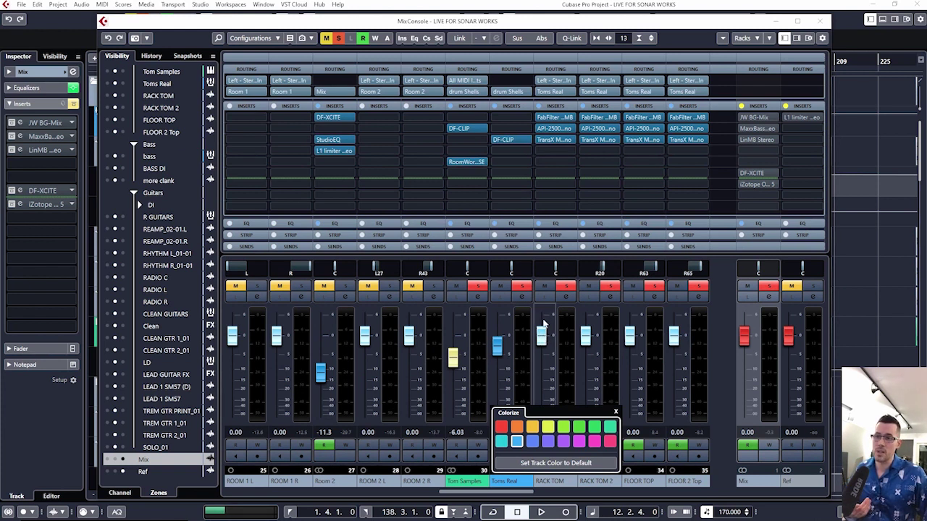
pyautogui.moveTo(482, 494); pyautogui.dragTo(533, 494)
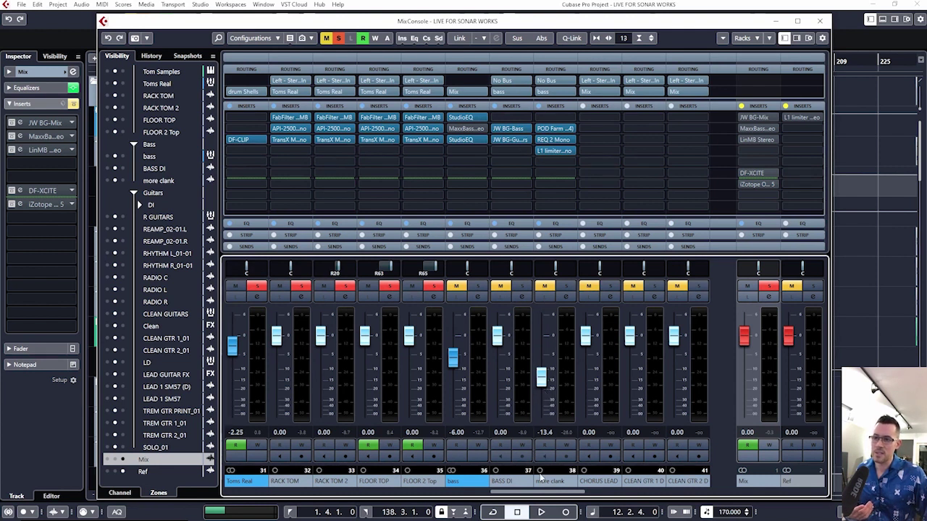
pyautogui.moveTo(551, 494); pyautogui.dragTo(395, 494)
pyautogui.moveTo(350, 470); pyautogui.dragTo(256, 460)
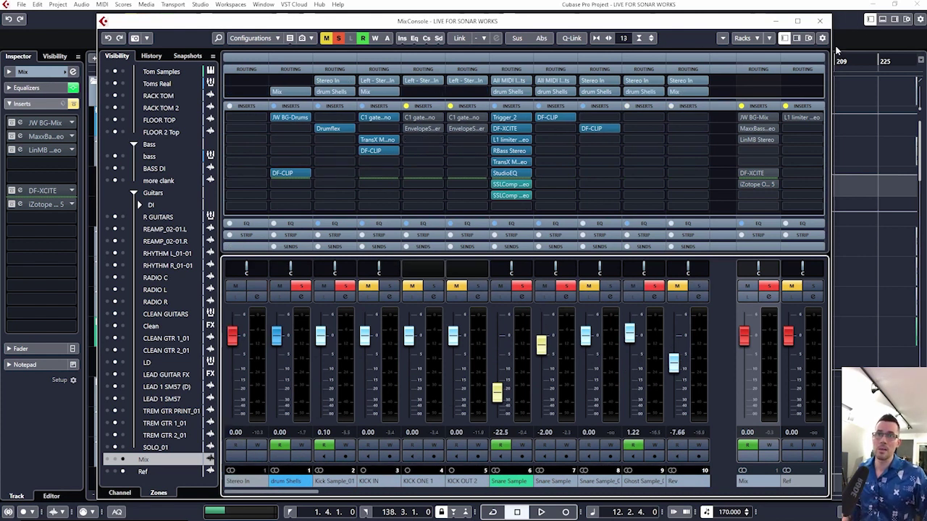
pyautogui.click(744, 108)
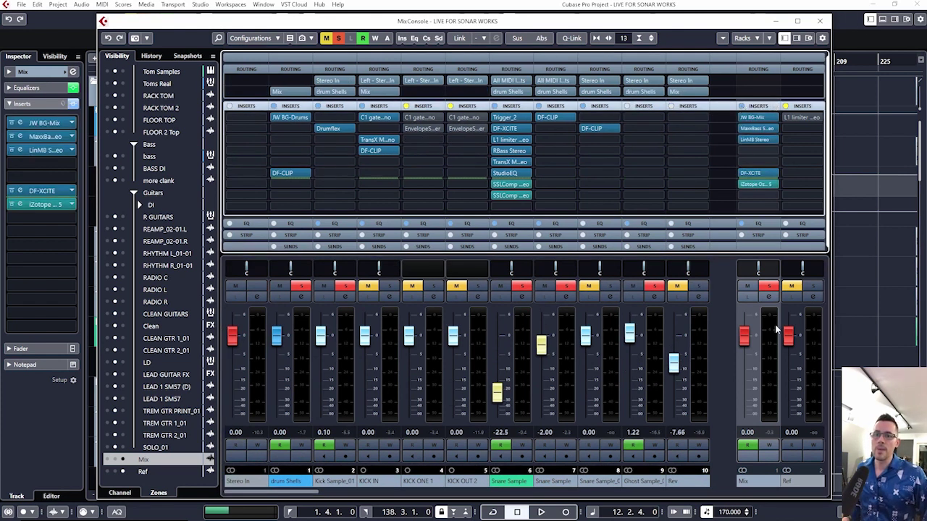
# - Solo the Drums folder and play the drums through the Mix channel in the MixConsole, bypassing its iZotope Ozone 5 insert
pyautogui.click(820, 20)
pyautogui.press('h')
pyautogui.press('h')
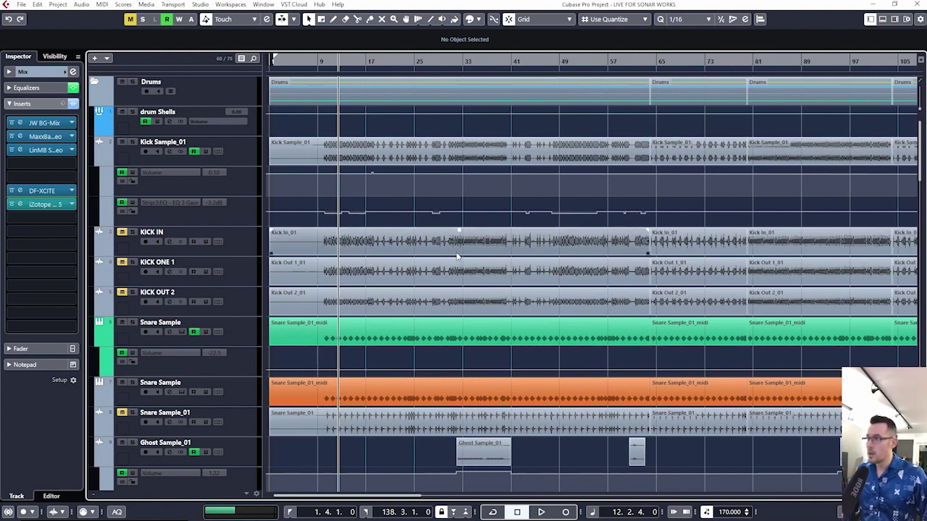
pyautogui.click(134, 91)
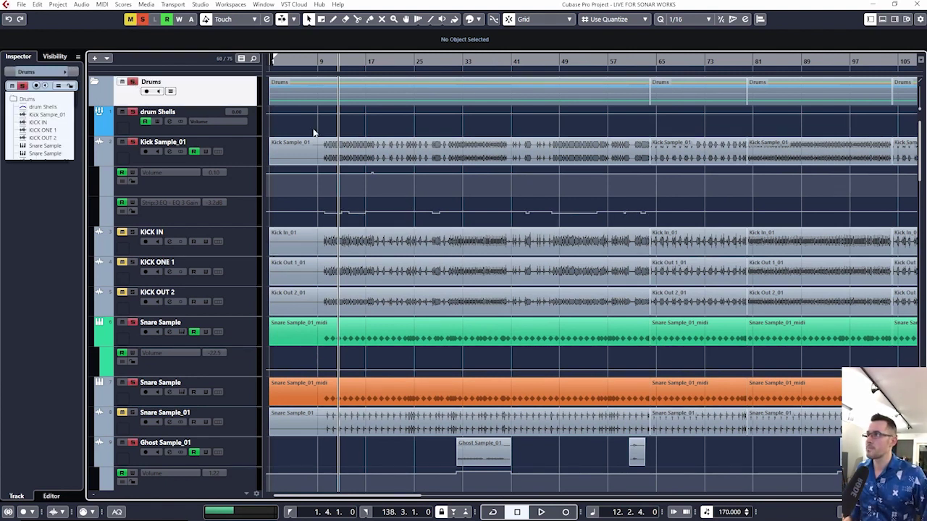
pyautogui.press('F3')
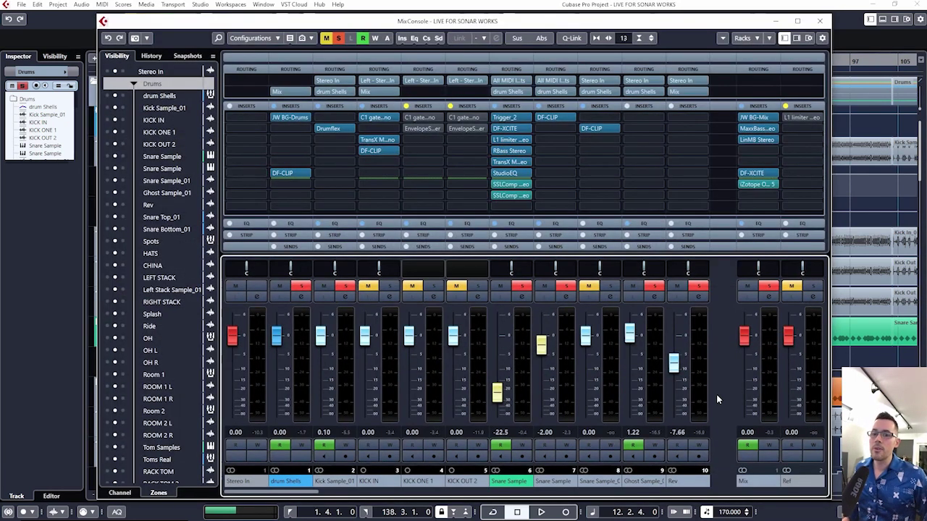
pyautogui.press('space')
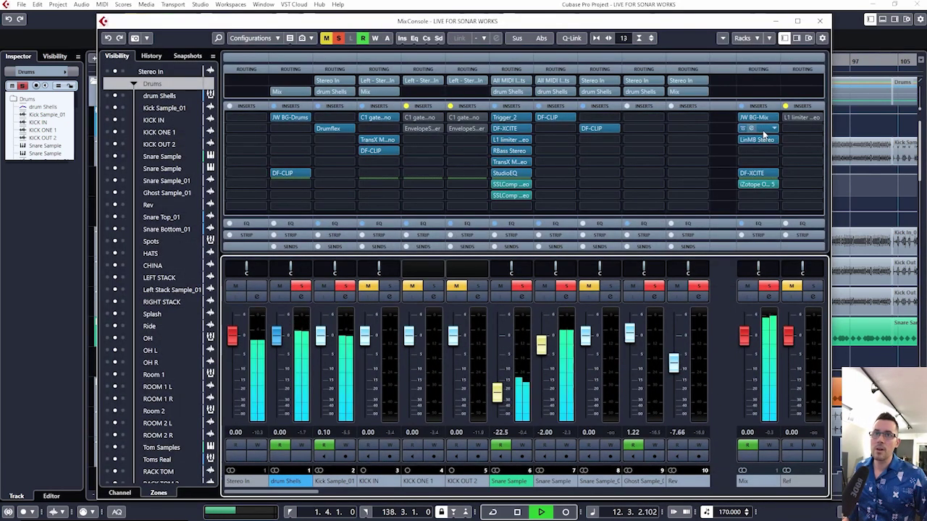
pyautogui.click(771, 184)
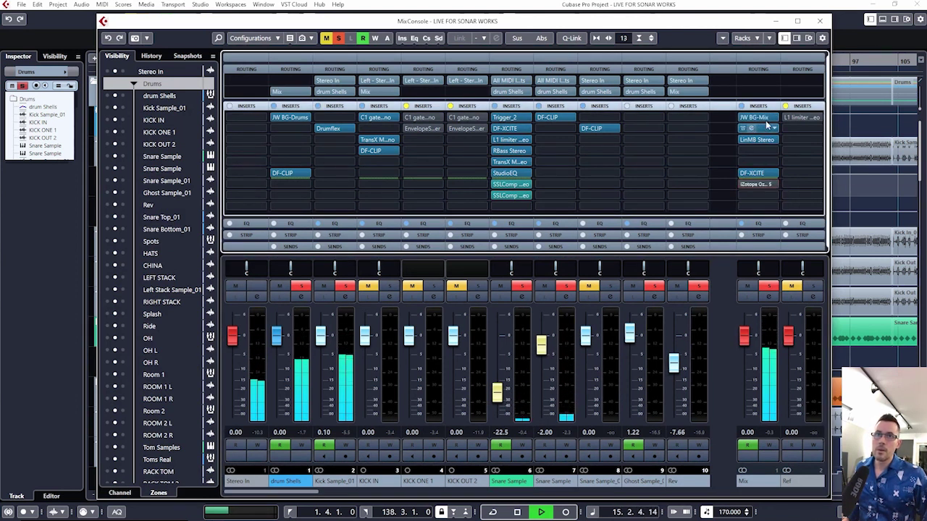
pyautogui.press('space')
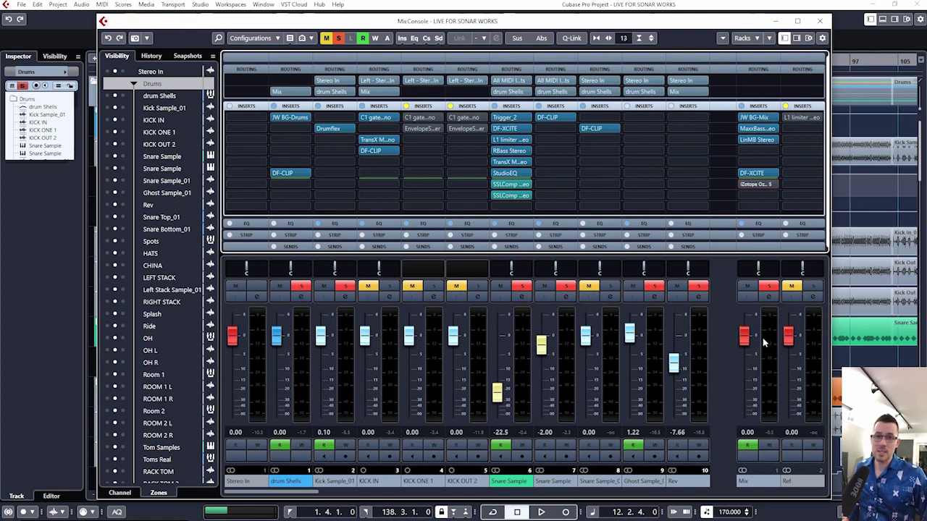
# - Open the Mix channel's JW BG-Mix insert and compare its #NOSMALLTIME switch off and on during playback, then close the plugin
pyautogui.click(762, 122)
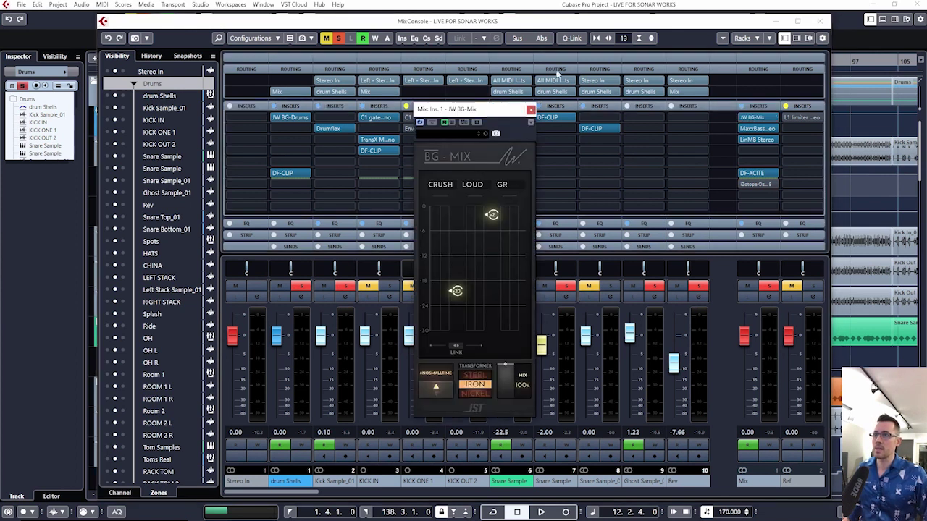
pyautogui.moveTo(456, 112); pyautogui.dragTo(478, 118)
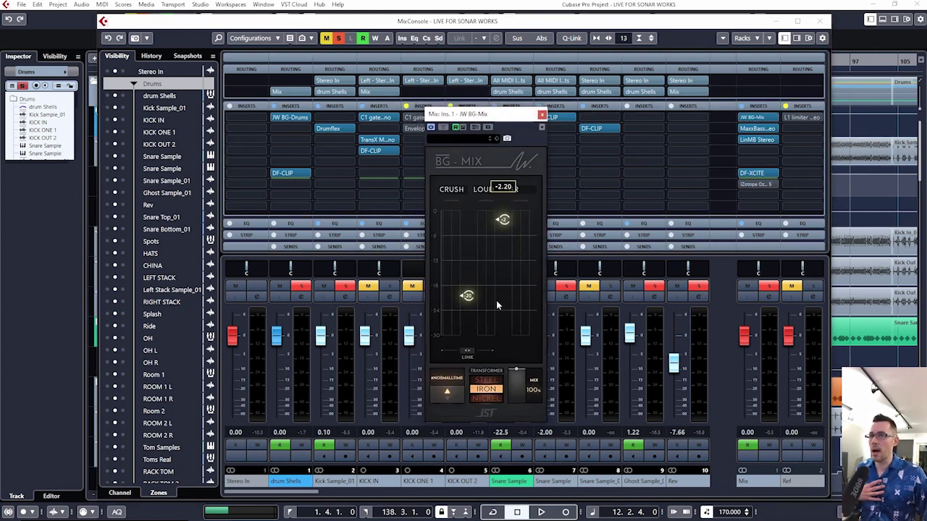
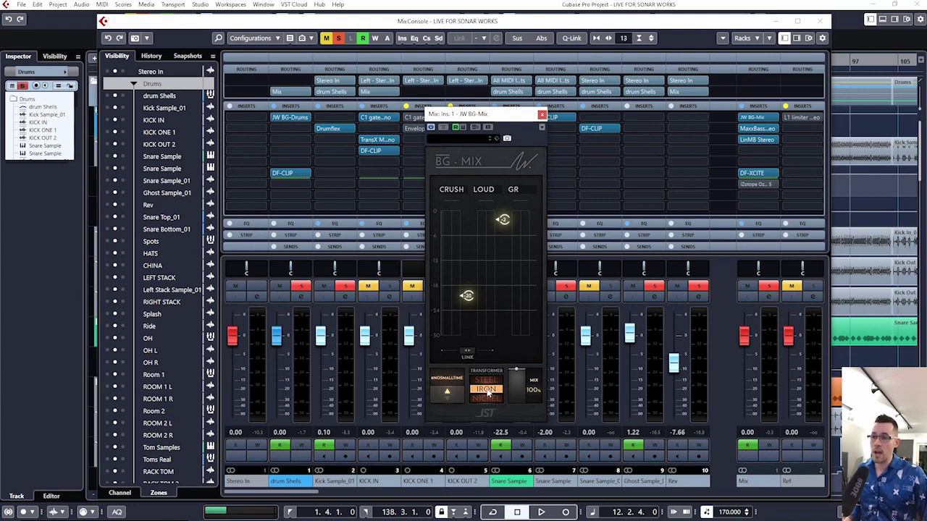
pyautogui.press('space')
pyautogui.click(448, 396)
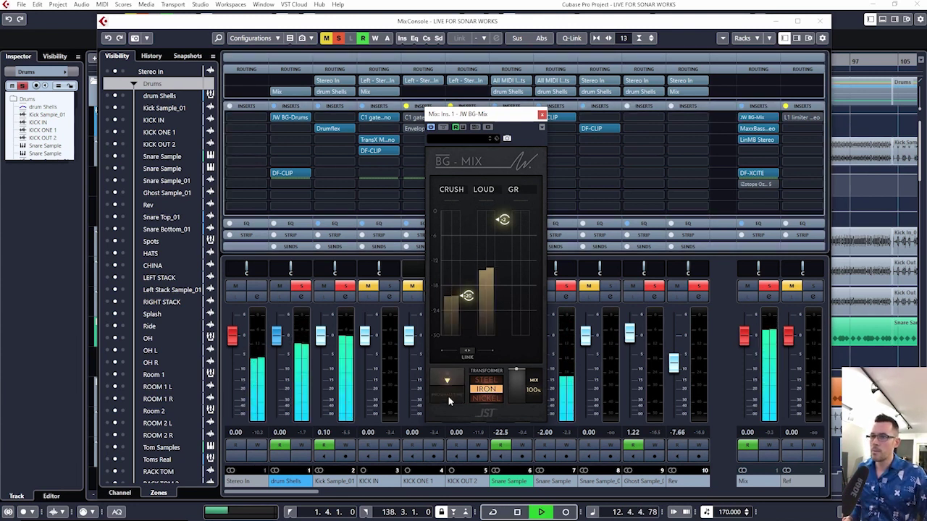
pyautogui.click(448, 396)
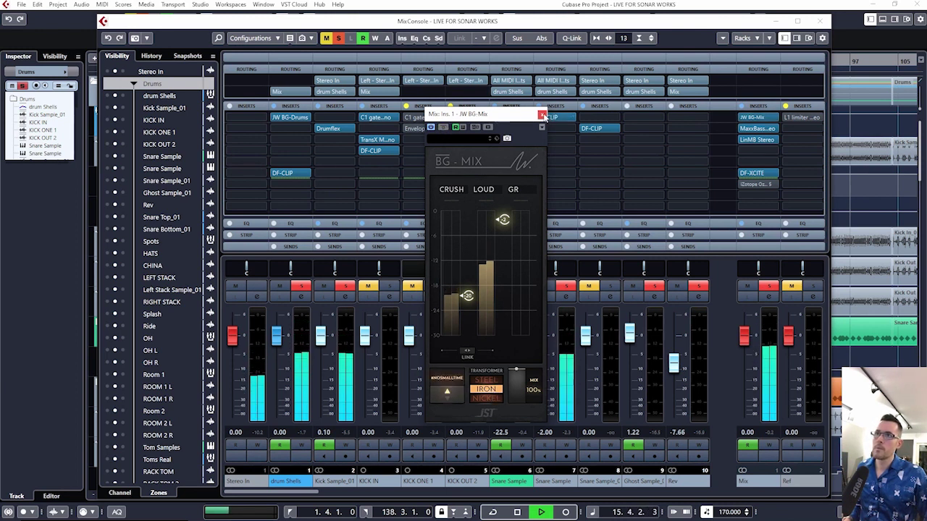
pyautogui.click(762, 119)
# - Open the Mix channel's MaxxBass Stereo insert, play the drums through it, then stop playback and close the plugin
pyautogui.click(757, 129)
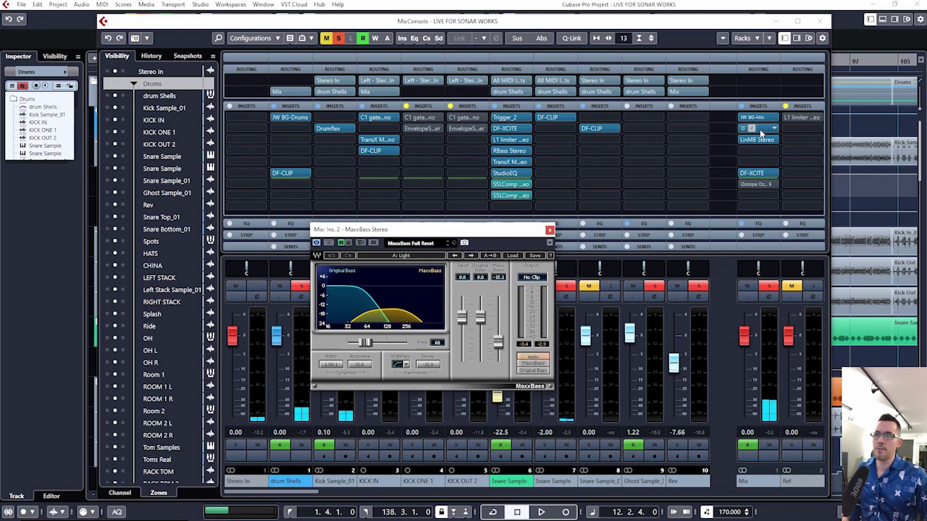
pyautogui.press('space')
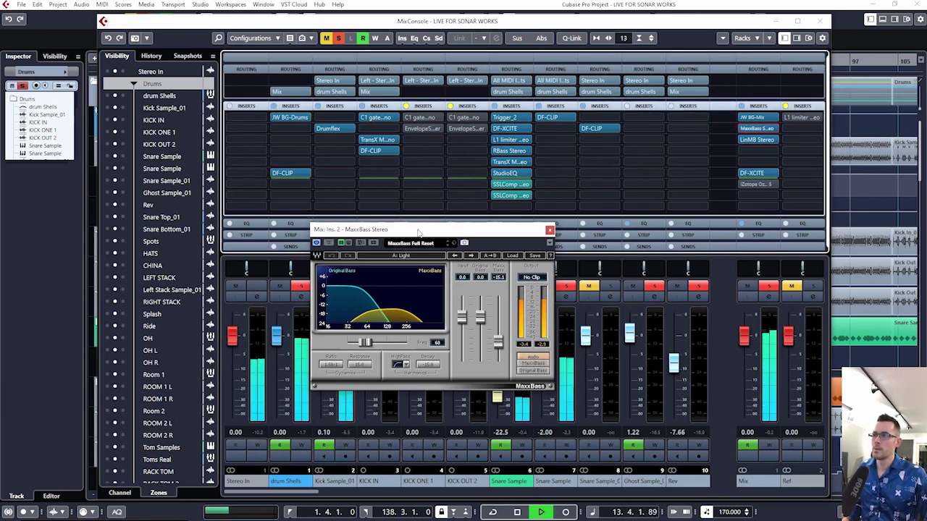
pyautogui.press('space')
pyautogui.click(549, 229)
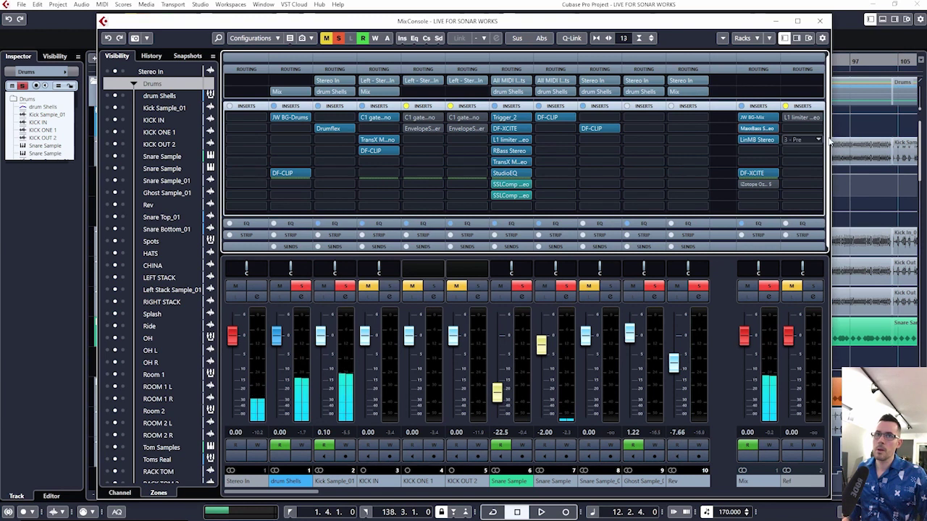
# - Inspect the Mix channel's LinMB Stereo and DF-XCITE inserts, closing each plugin after viewing it
pyautogui.click(760, 138)
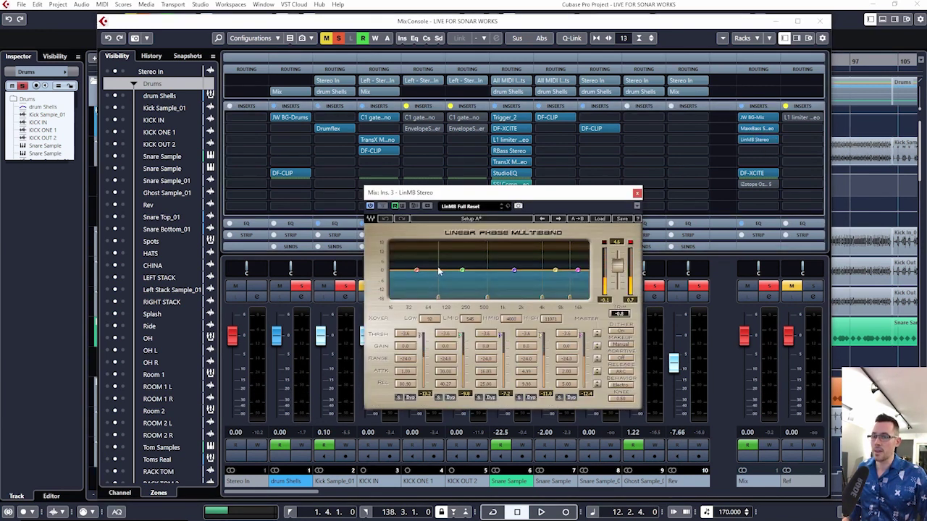
pyautogui.click(637, 193)
pyautogui.click(766, 173)
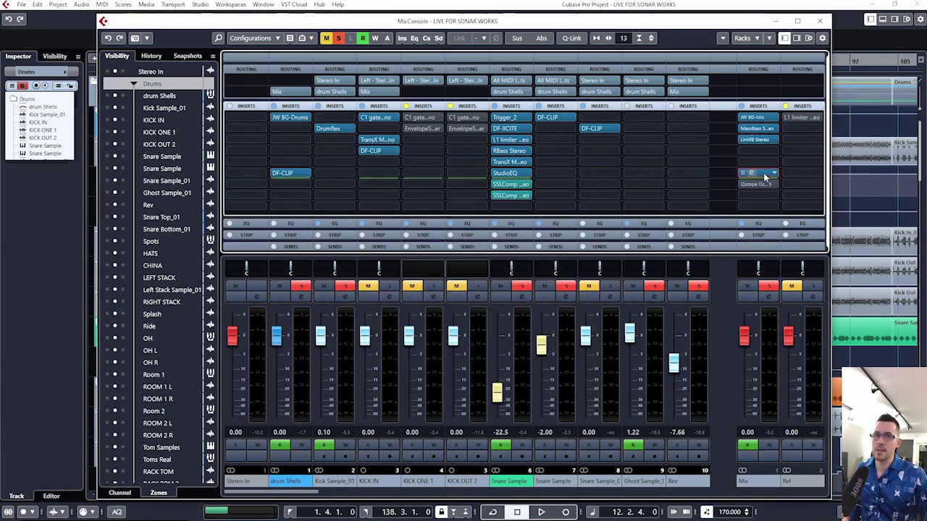
pyautogui.click(605, 112)
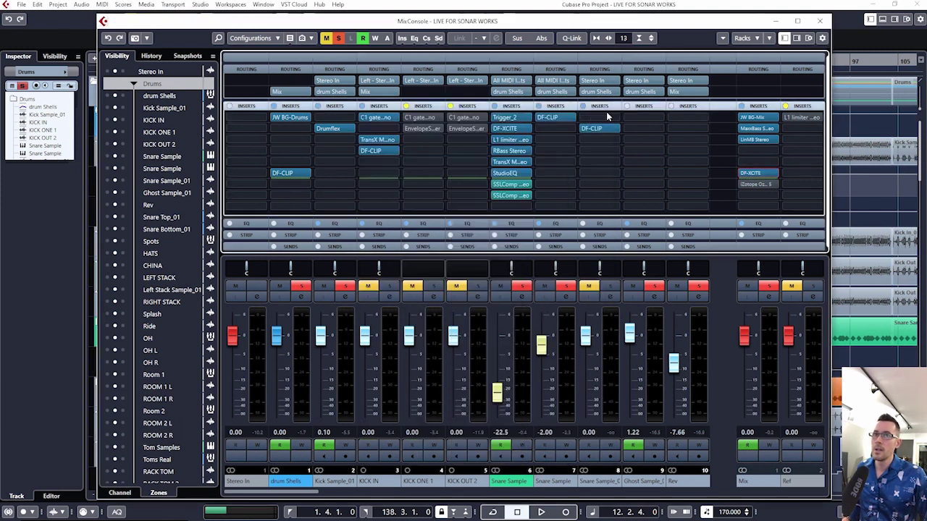
# - Re-enable the Mix channel's iZotope Ozone 5 insert, close the MixConsole and unsolo the Drums folder
pyautogui.click(742, 186)
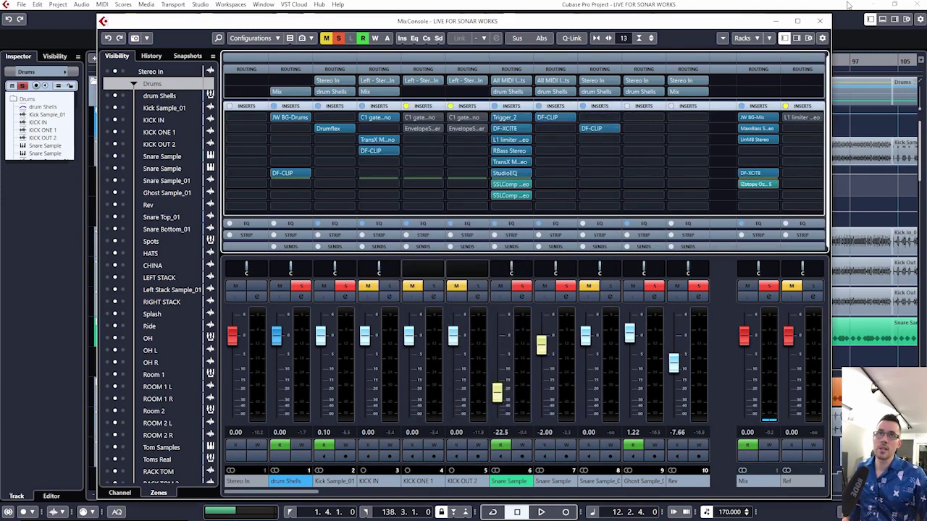
pyautogui.click(820, 21)
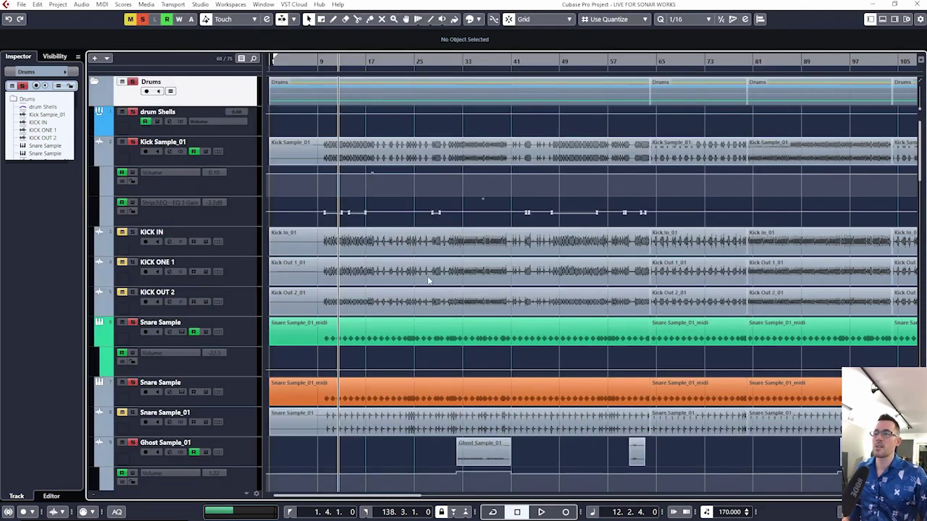
pyautogui.click(136, 82)
# - Mute the Spots group, the cymbal tracks, the OH group with its overheads, and the room tracks
pyautogui.scroll(-4, 428, 213)
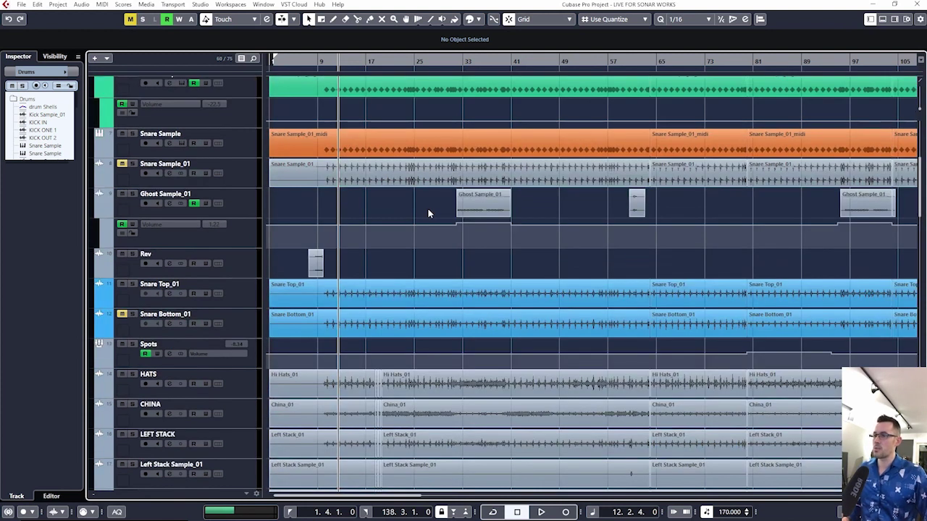
pyautogui.scroll(-3, 427, 207)
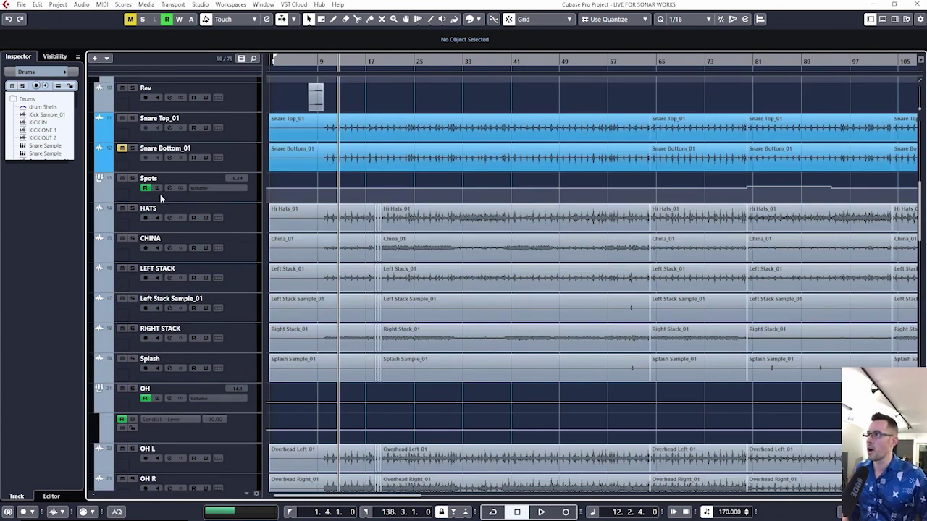
pyautogui.moveTo(123, 180); pyautogui.dragTo(122, 402)
pyautogui.scroll(-2, 124, 311)
pyautogui.scroll(-2, 355, 338)
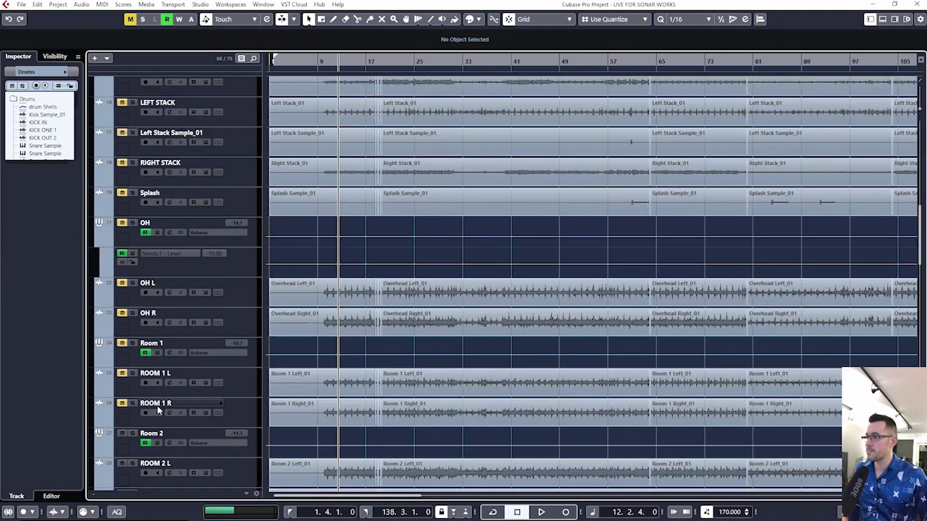
# - Play the drum shells with the spot, overhead and room tracks muted, then stop playback
pyautogui.press('space')
pyautogui.press('h')
pyautogui.scroll(4, 345, 251)
pyautogui.hscroll(-3, 362, 291)
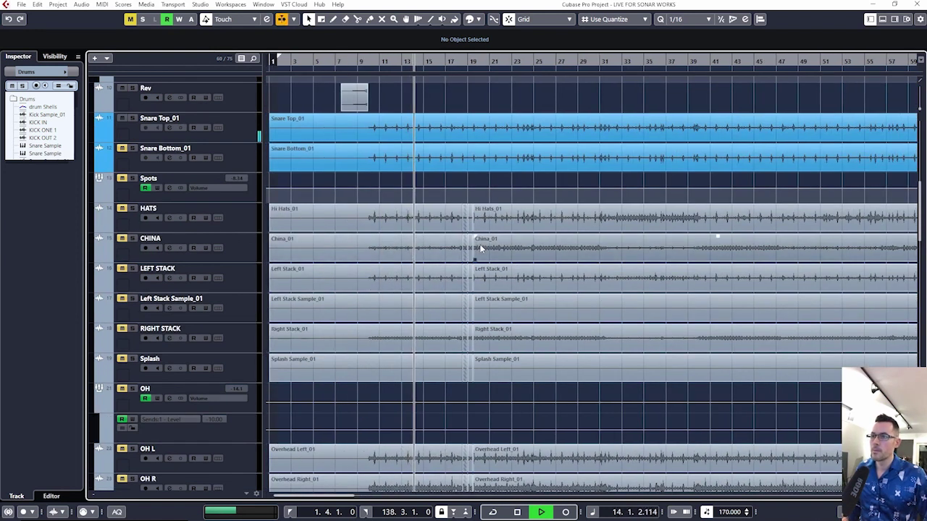
pyautogui.scroll(2, 454, 230)
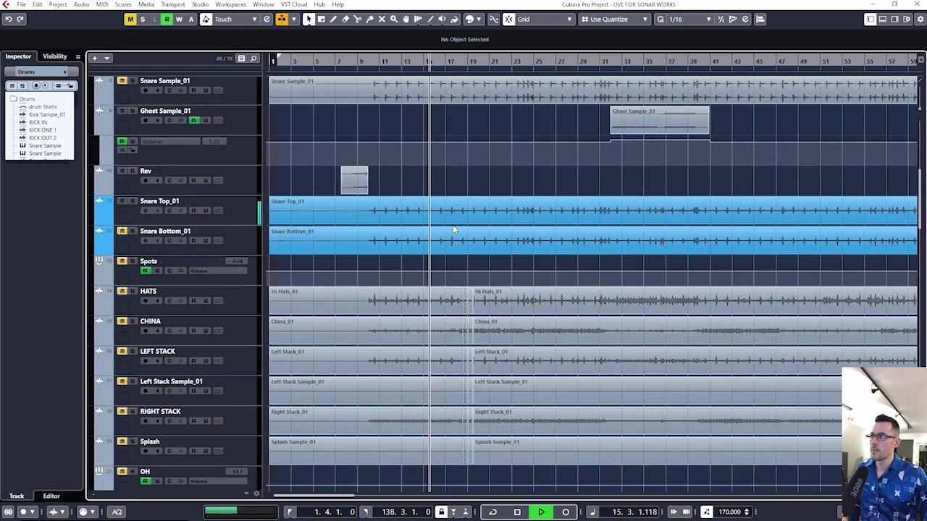
pyautogui.press('space')
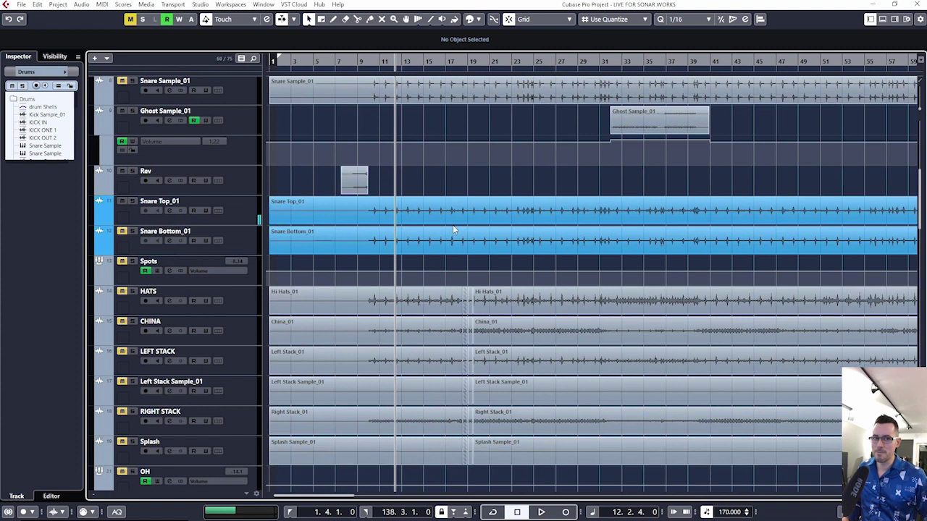
# - Solo the OH group channel and open its channel settings
pyautogui.scroll(-5, 351, 255)
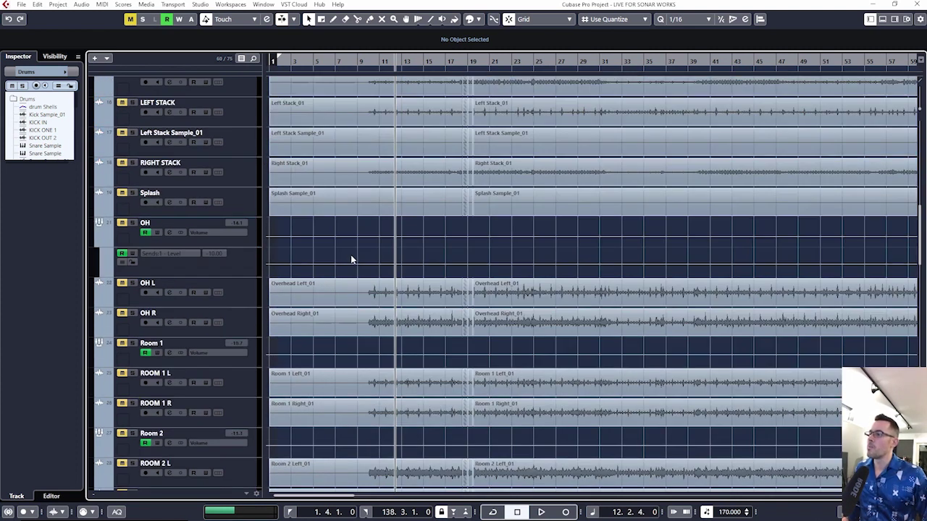
pyautogui.click(132, 223)
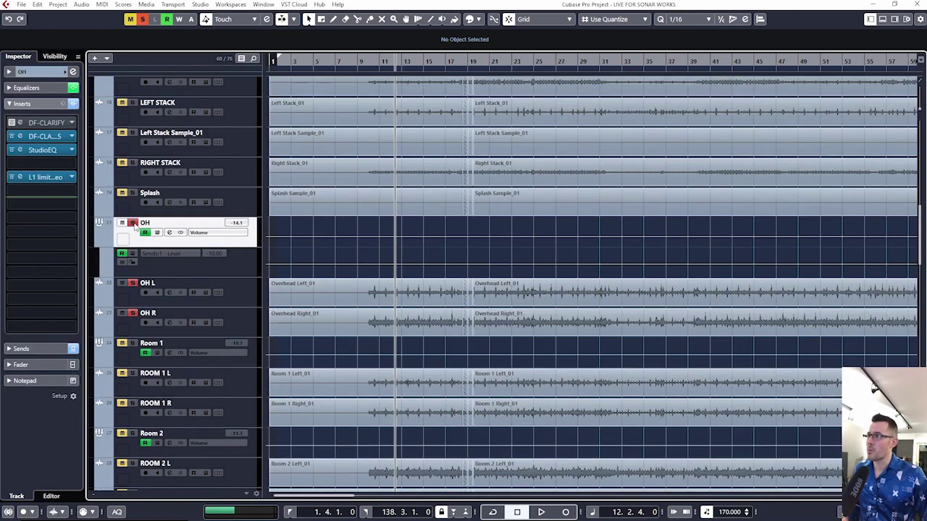
pyautogui.scroll(3, 388, 239)
pyautogui.click(73, 71)
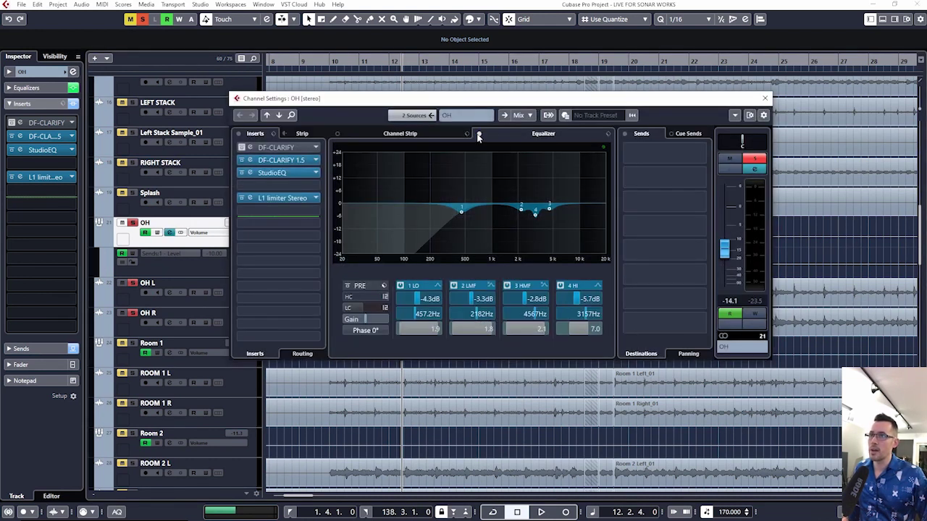
# - Bypass the OH channel's equalizer and all inserts, play the unprocessed overheads, and toggle the PRE filter bypass
pyautogui.click(478, 136)
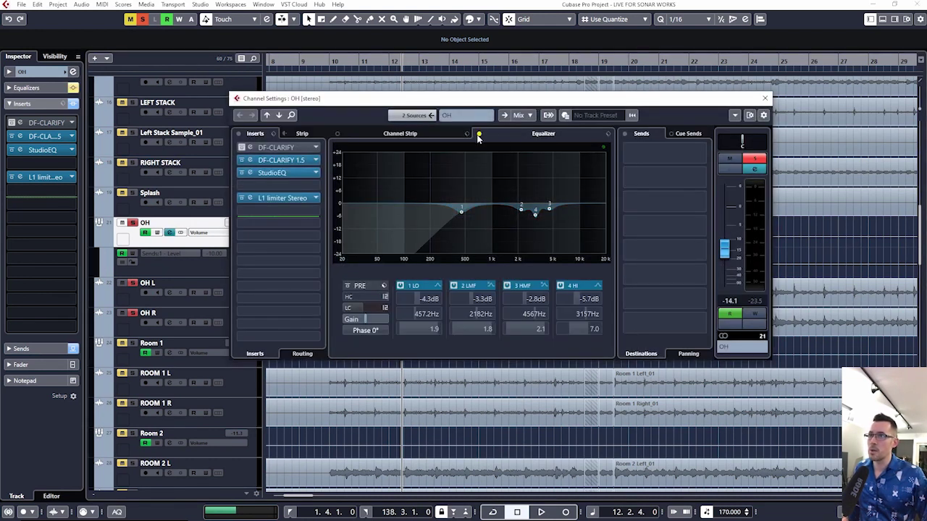
pyautogui.click(238, 136)
pyautogui.press('space')
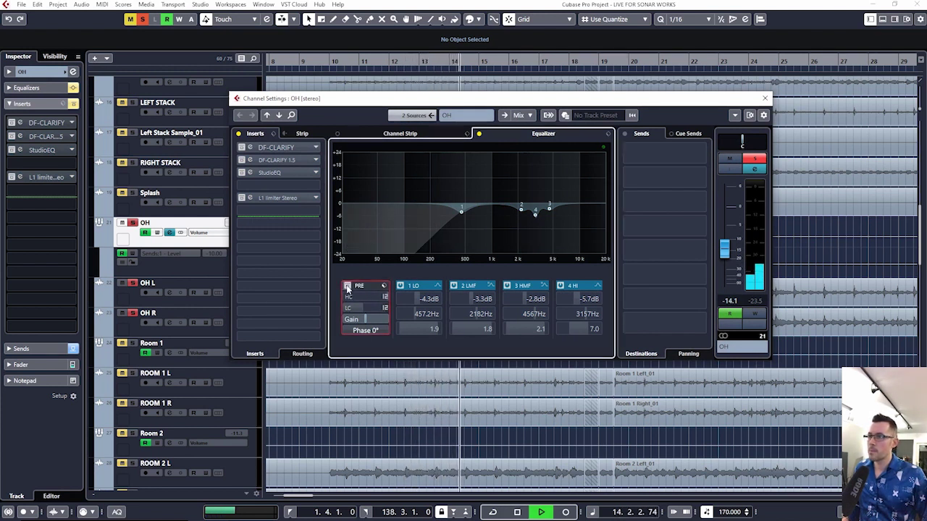
pyautogui.press('space')
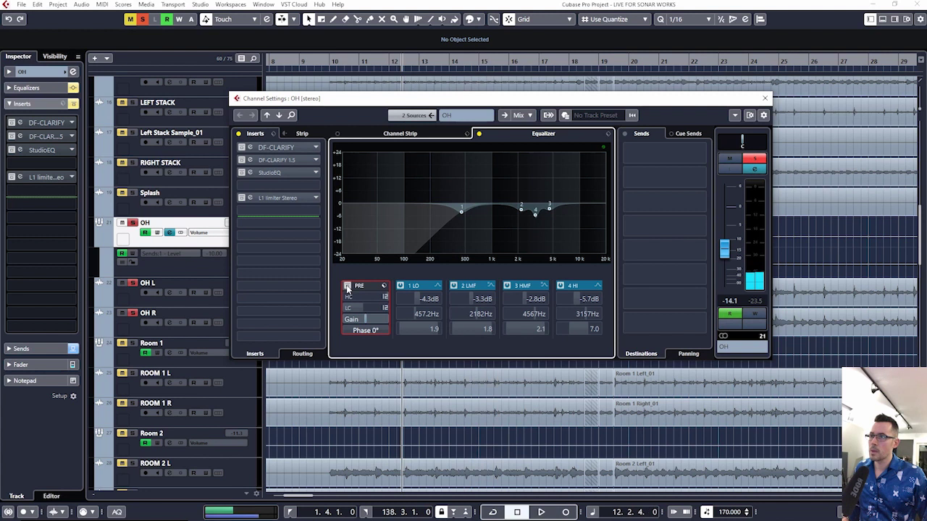
pyautogui.click(347, 287)
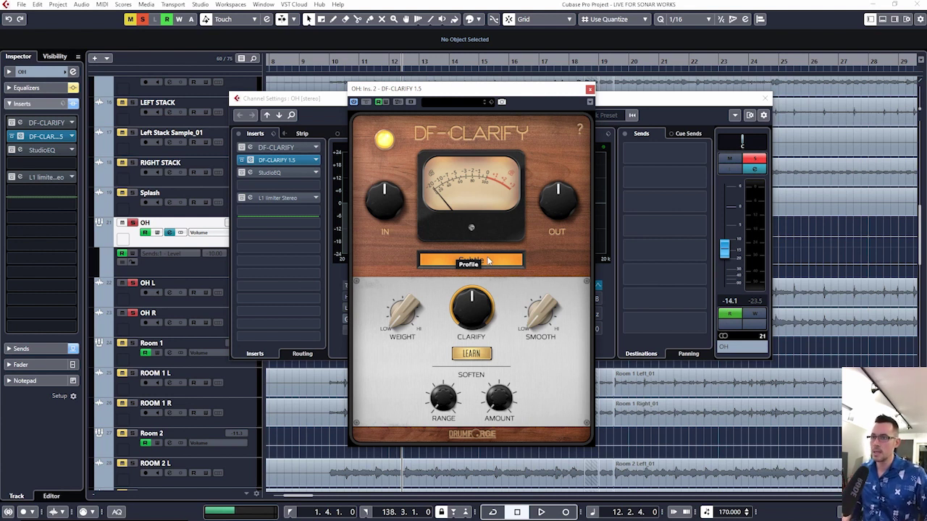
# - Compare the OH channel's DF-CLARIFY 1.5 insert bypassed and active during playback, then close the plugin
pyautogui.press('space')
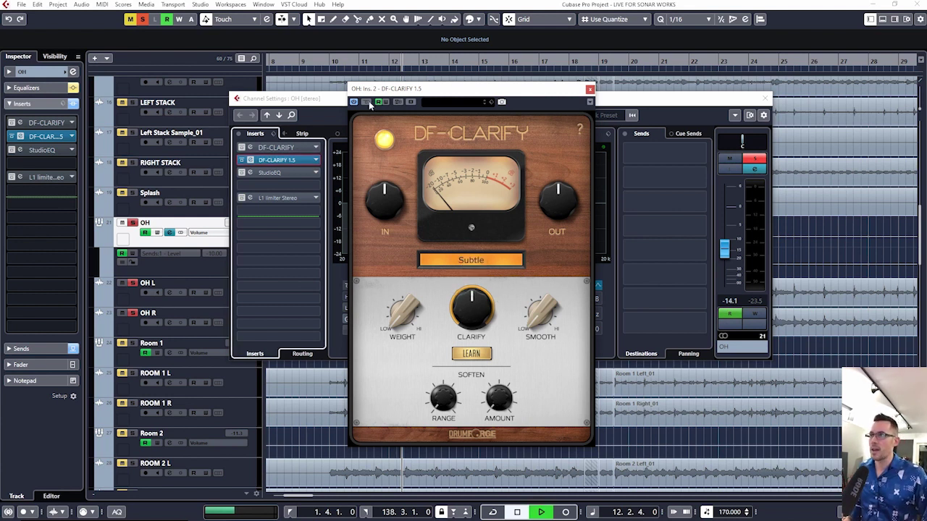
pyautogui.click(367, 103)
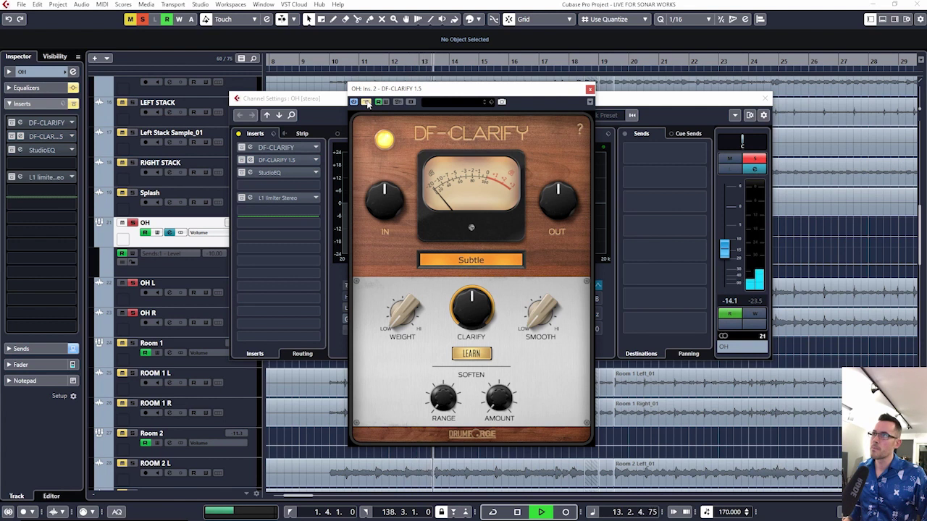
pyautogui.click(367, 103)
pyautogui.press('space')
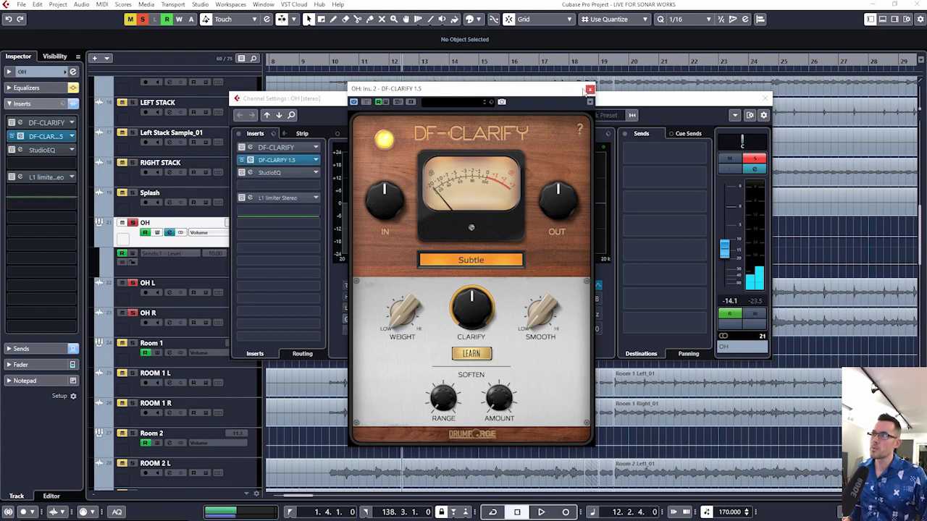
pyautogui.click(590, 91)
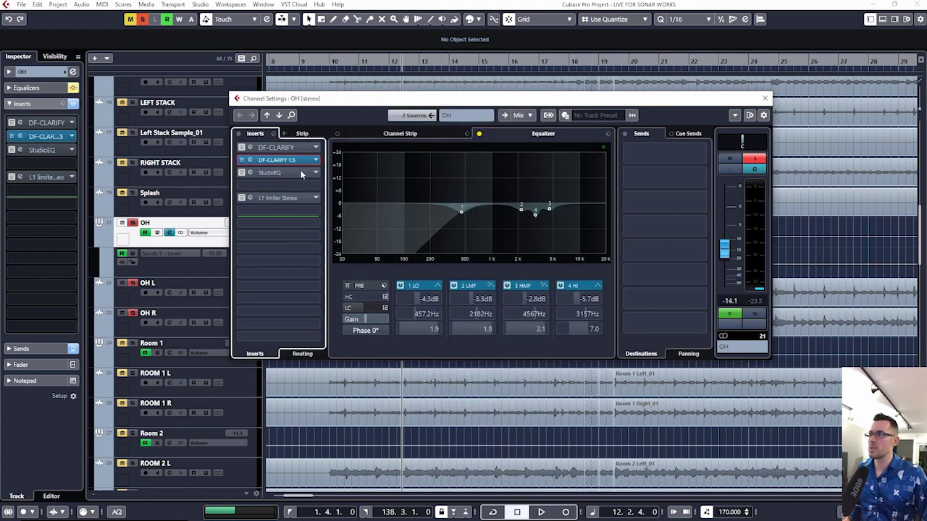
# - Re-enable and inspect the OH channel's StudioEQ and L1 limiter Stereo inserts, playing the overheads through the limiter before closing it
pyautogui.click(242, 173)
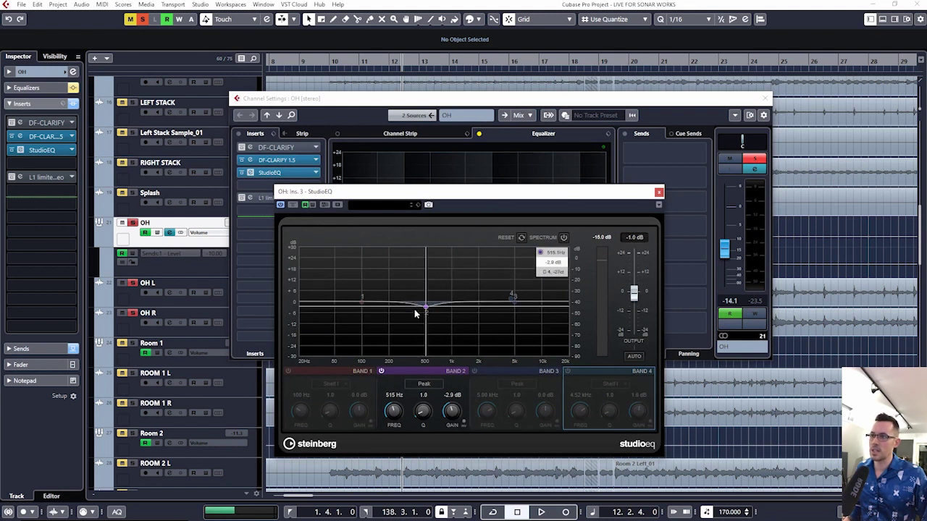
pyautogui.click(660, 193)
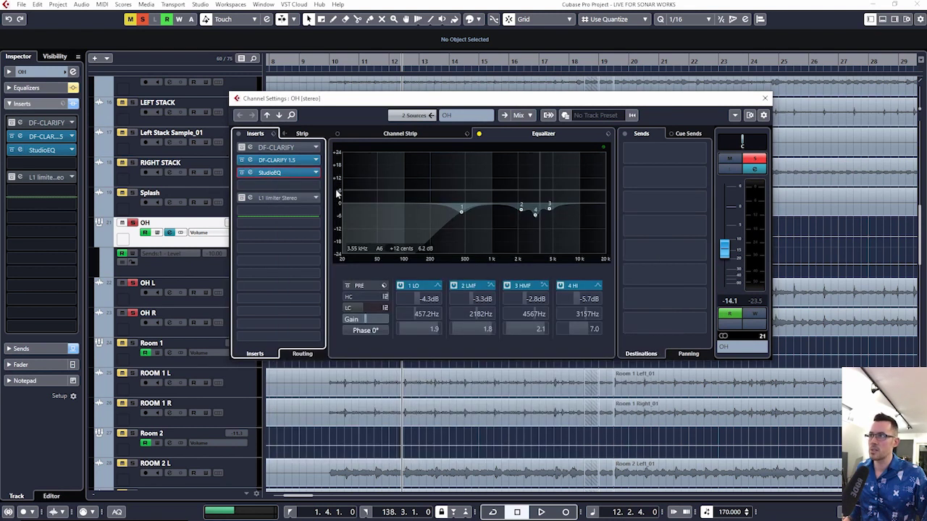
pyautogui.click(242, 198)
pyautogui.click(292, 203)
pyautogui.press('space')
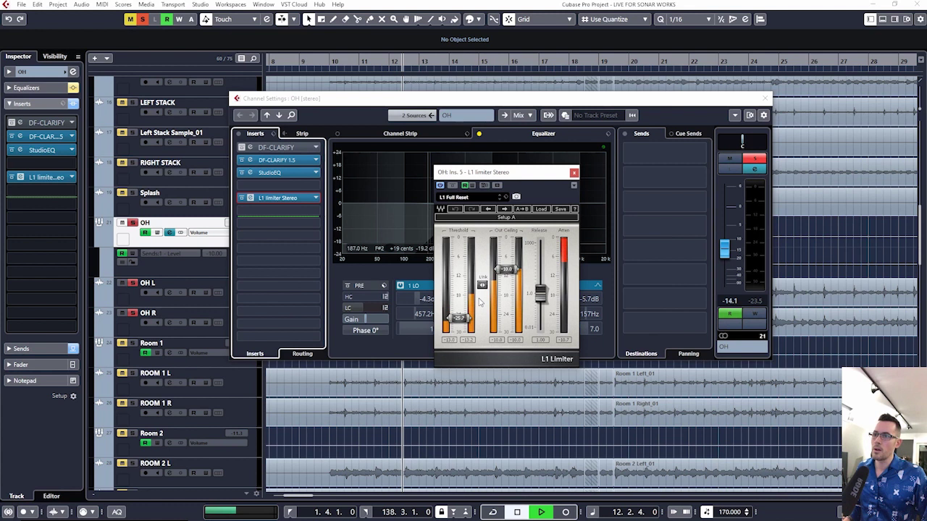
pyautogui.press('space')
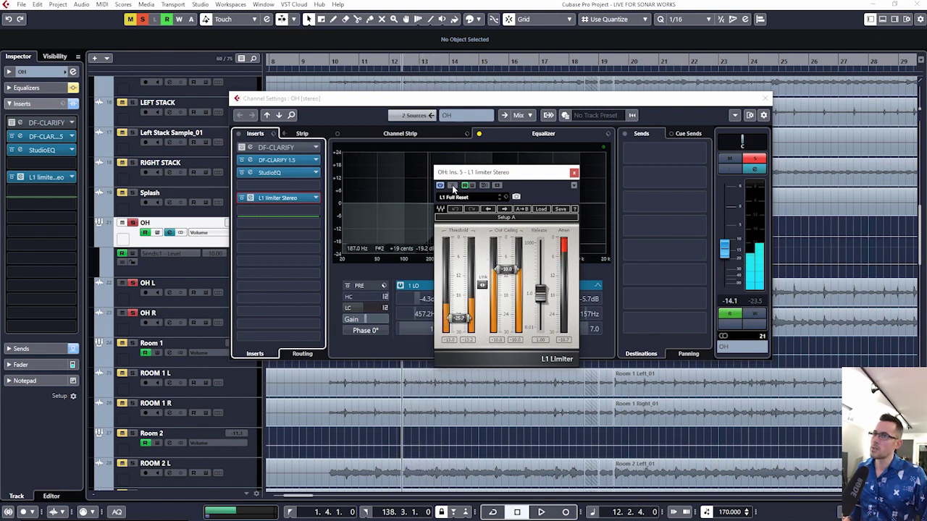
pyautogui.click(573, 172)
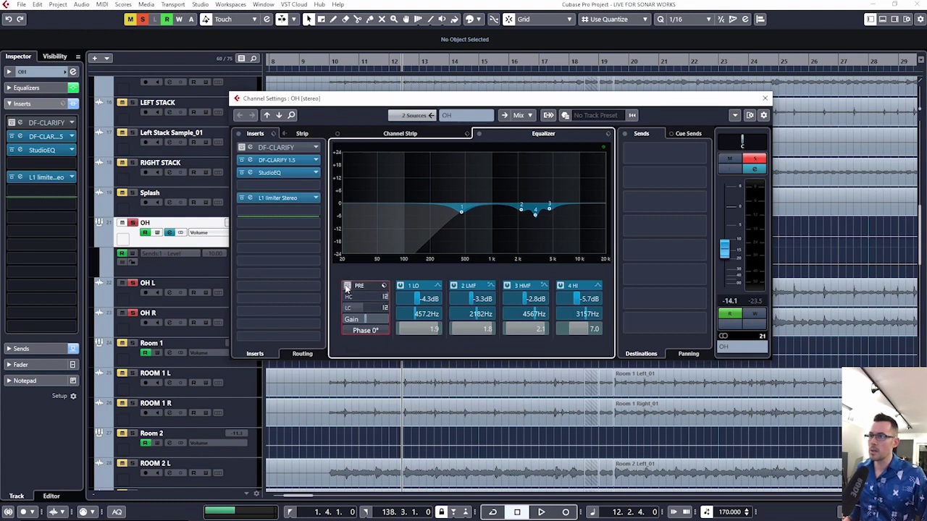
# - Audition the OH equalizer's PRE filter by toggling its bypass during playback, then switch band 1 off and on
pyautogui.press('space')
pyautogui.click(348, 307)
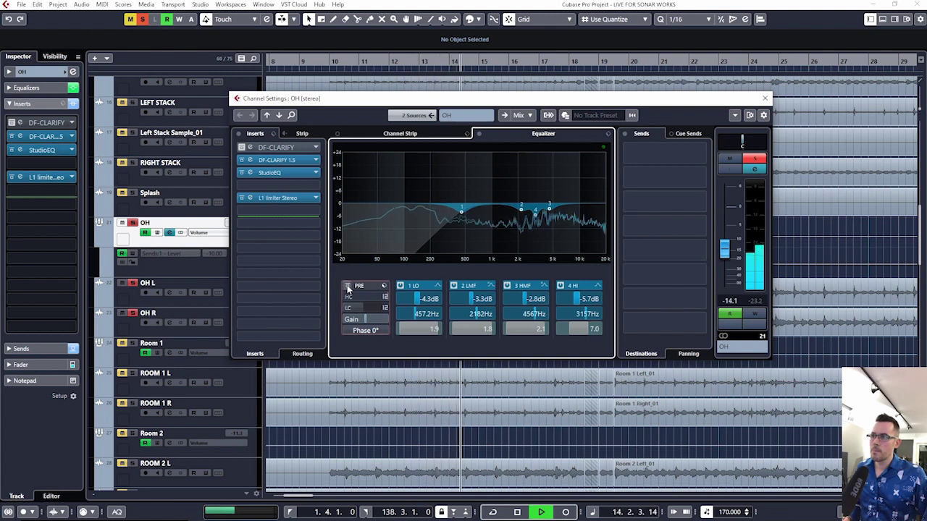
pyautogui.press('space')
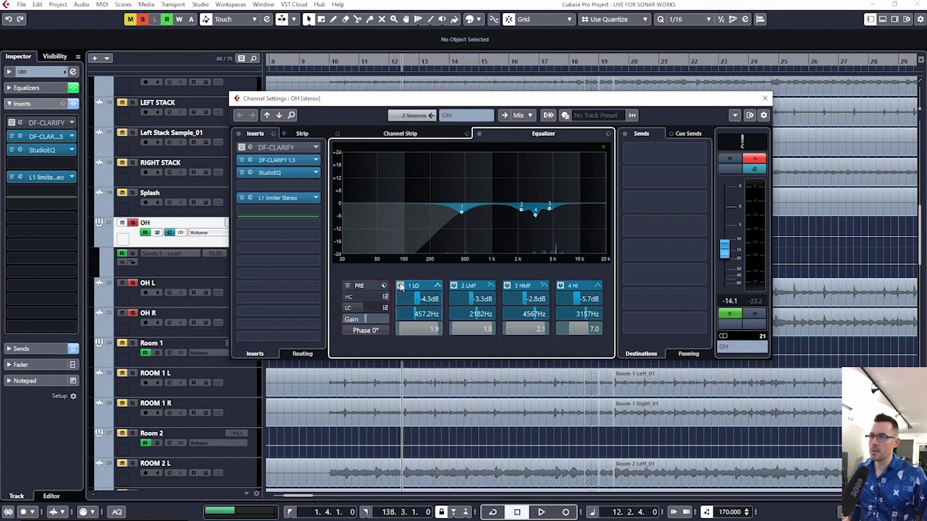
pyautogui.click(401, 286)
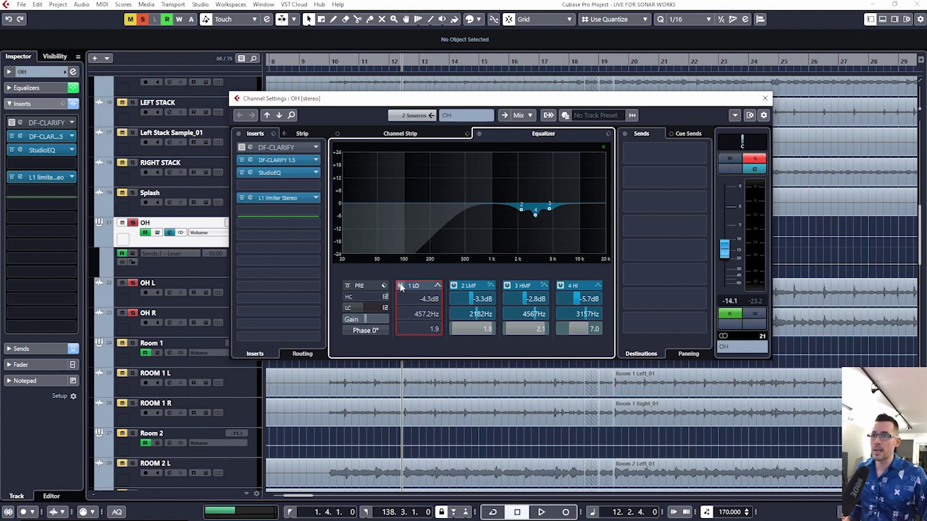
pyautogui.click(401, 286)
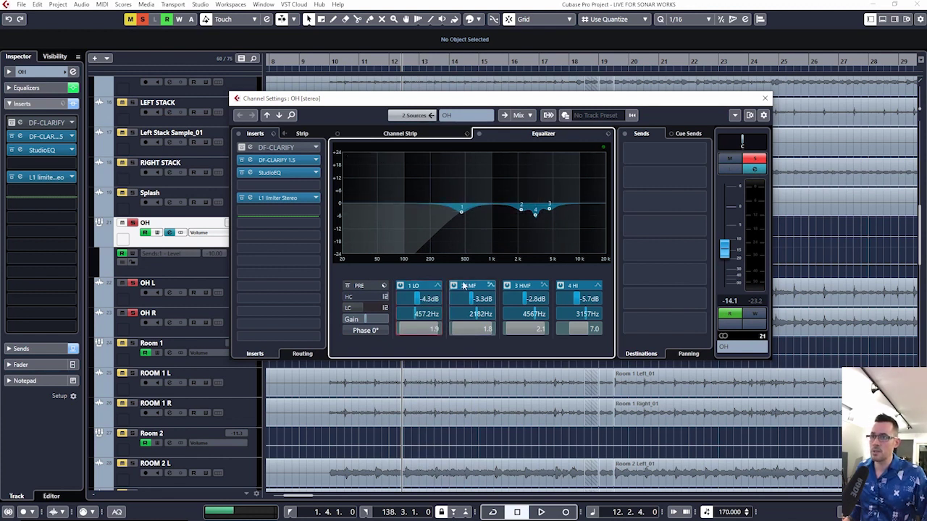
# - Switch off OH equalizer bands 2, 3 and 4, then re-enable them one by one during playback to compare
pyautogui.click(454, 286)
pyautogui.click(507, 286)
pyautogui.click(561, 286)
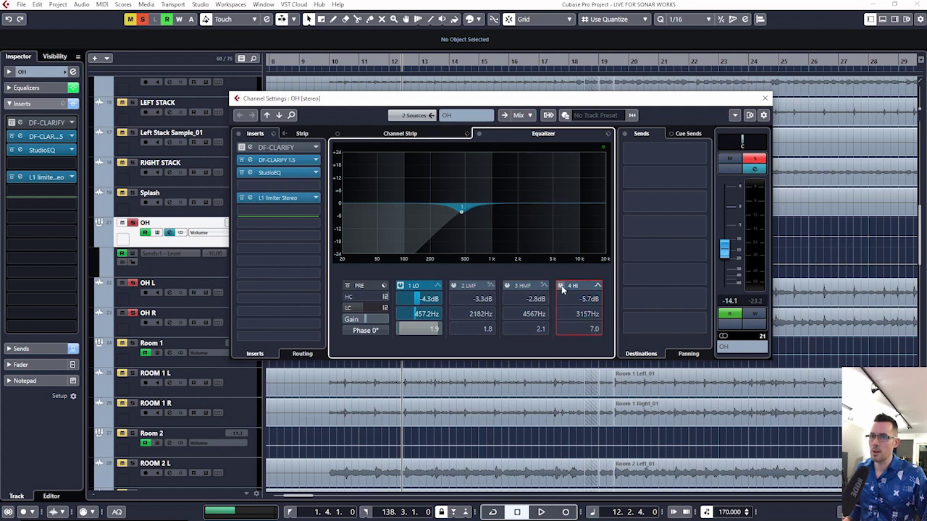
pyautogui.press('space')
pyautogui.click(561, 286)
pyautogui.click(507, 286)
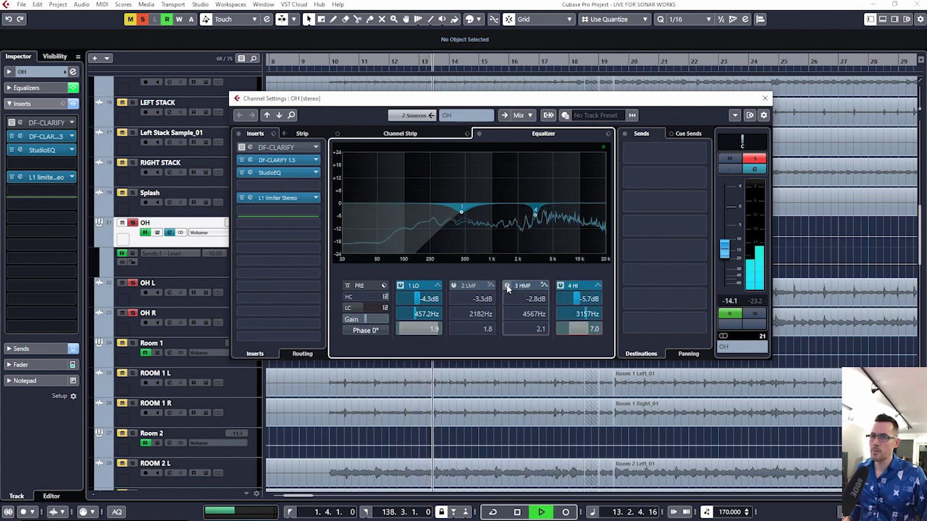
pyautogui.click(454, 286)
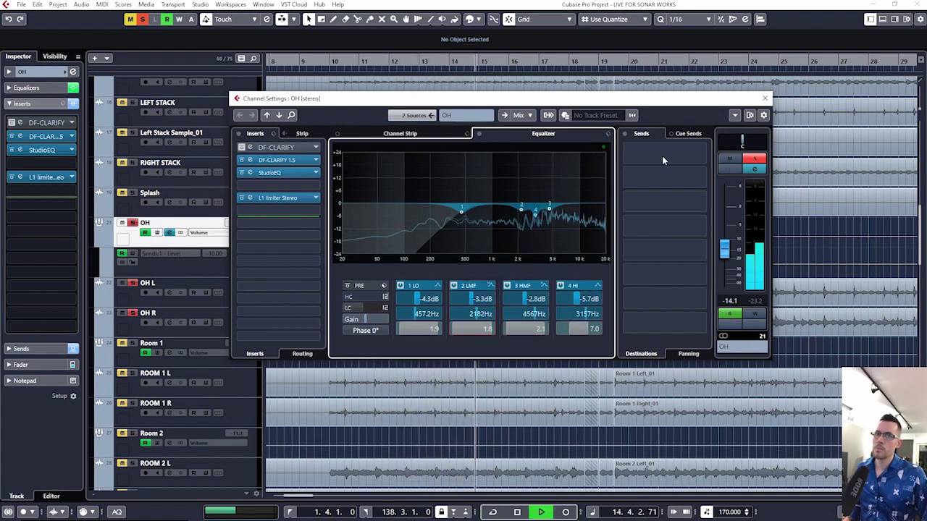
# - Stop playback, take the OH channel out of solo and close its channel settings
pyautogui.press('space')
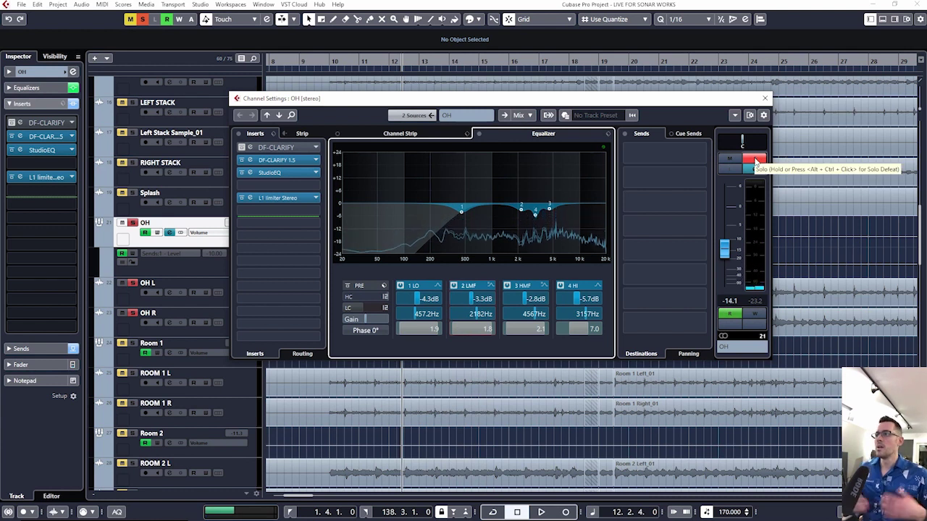
pyautogui.click(756, 161)
pyautogui.click(765, 98)
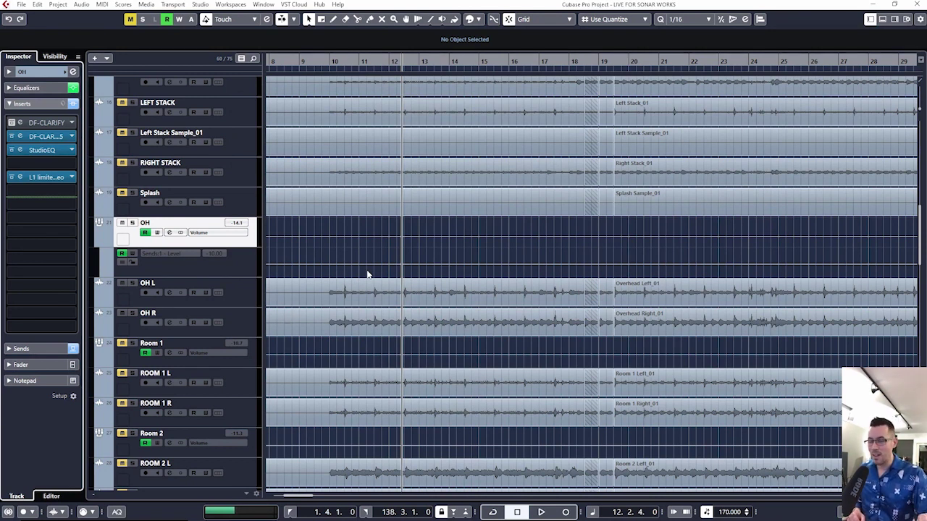
# - Place the playback position at bar 10 and audition the mix from there without any soloed tracks
pyautogui.moveTo(332, 58); pyautogui.dragTo(331, 62)
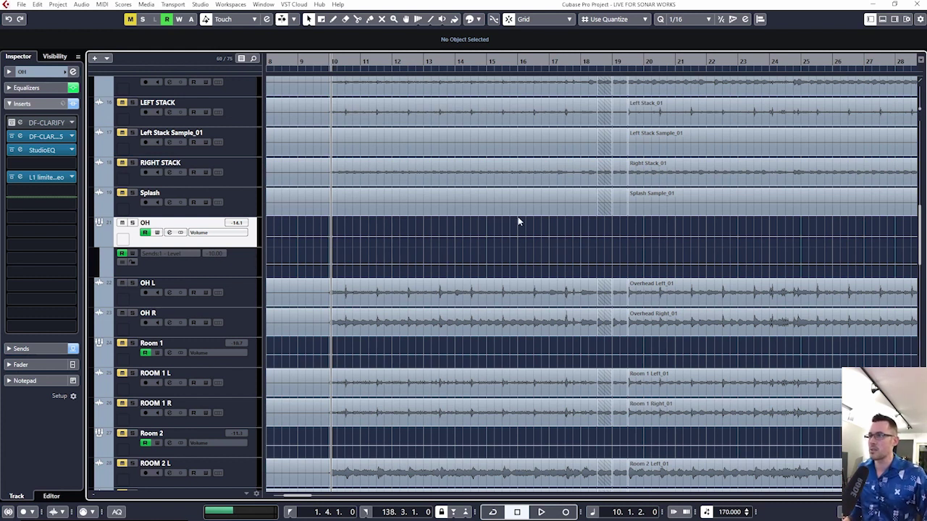
pyautogui.press('space')
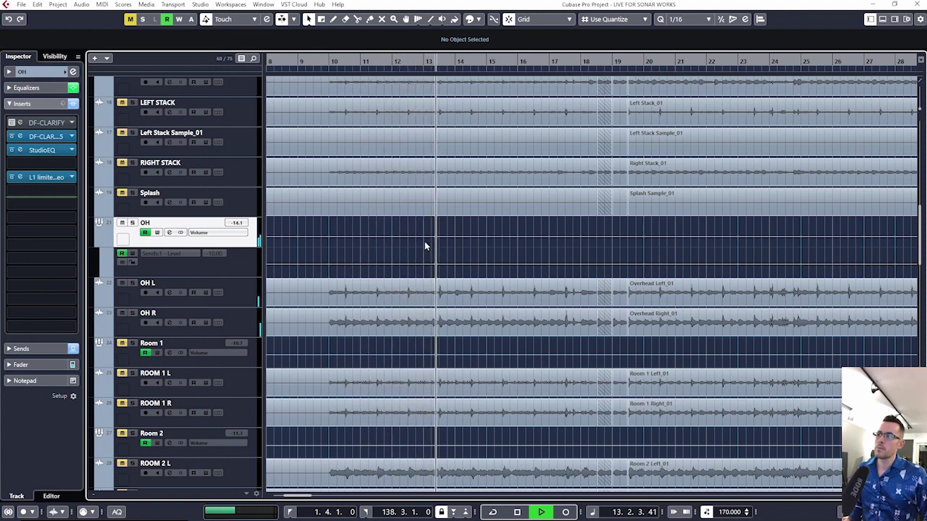
pyautogui.press('space')
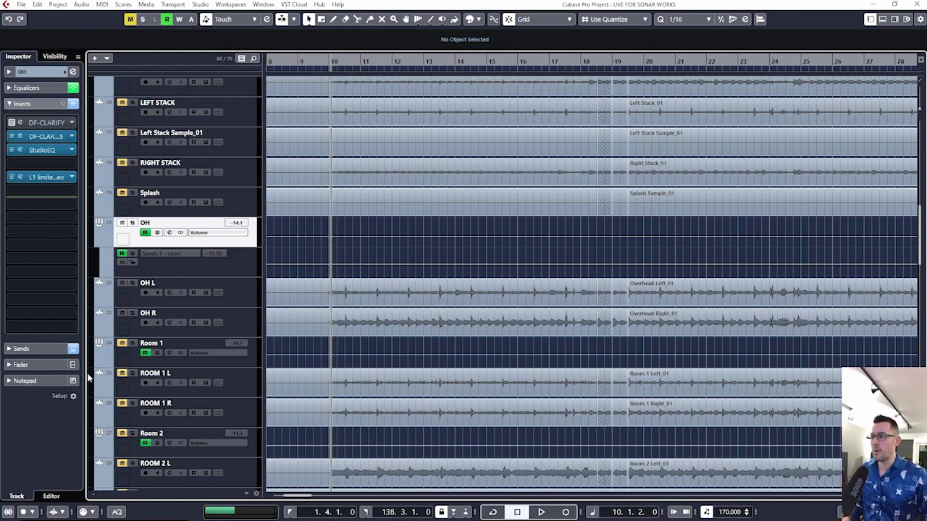
# - Solo the Room 1 group and audition it with its channel settings open
pyautogui.scroll(-3, 371, 263)
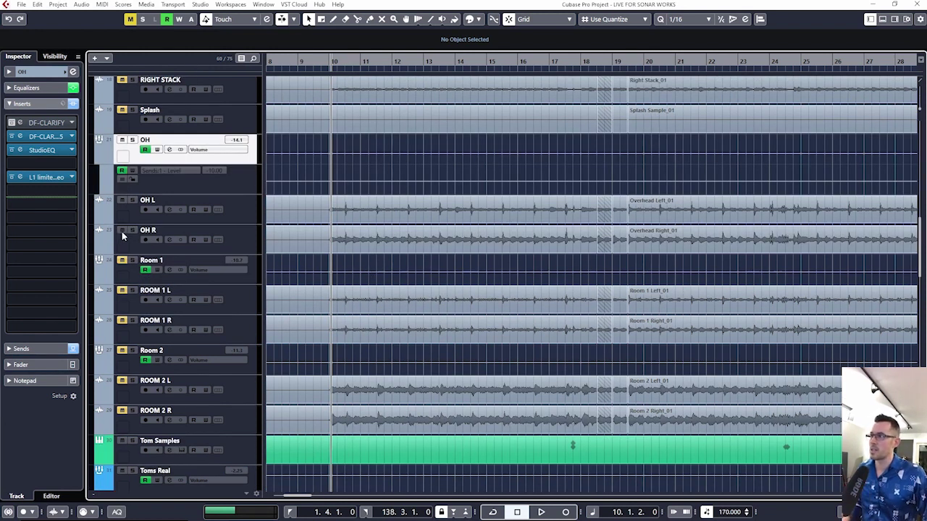
pyautogui.click(132, 261)
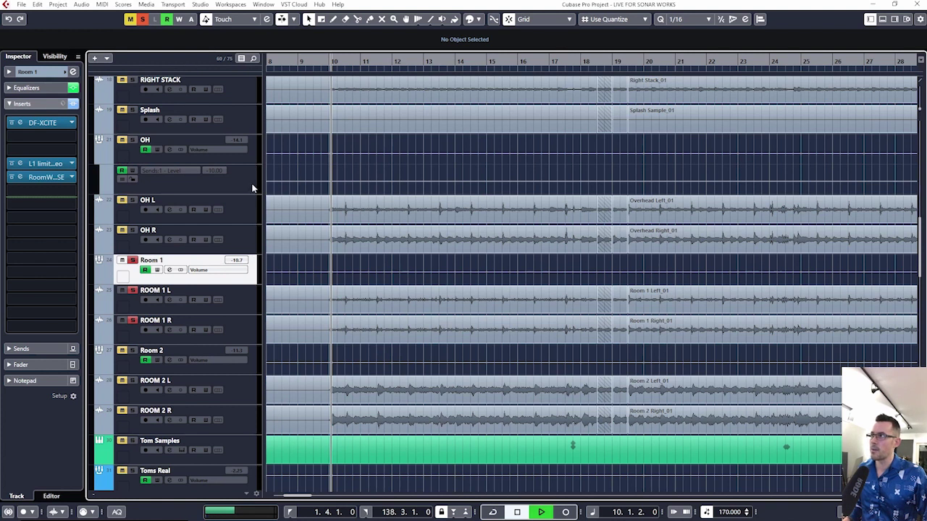
pyautogui.click(170, 272)
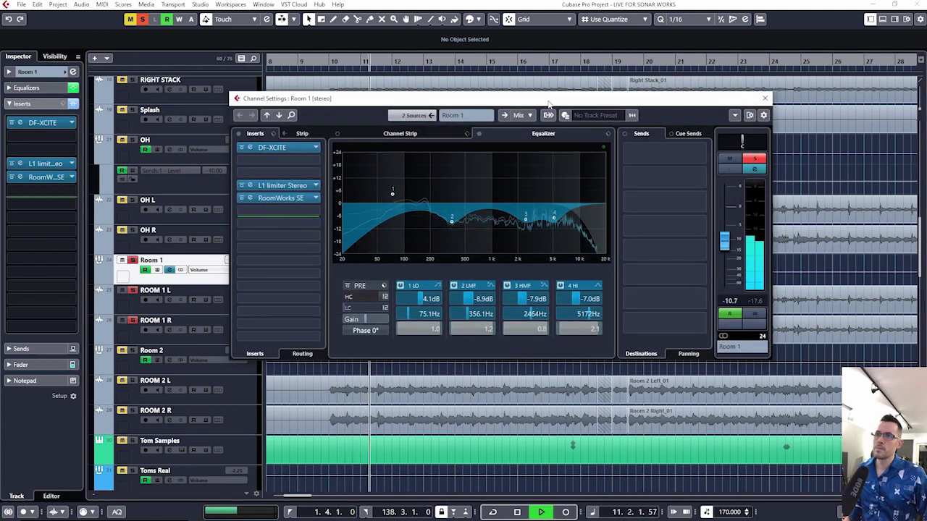
pyautogui.moveTo(548, 104); pyautogui.dragTo(590, 114)
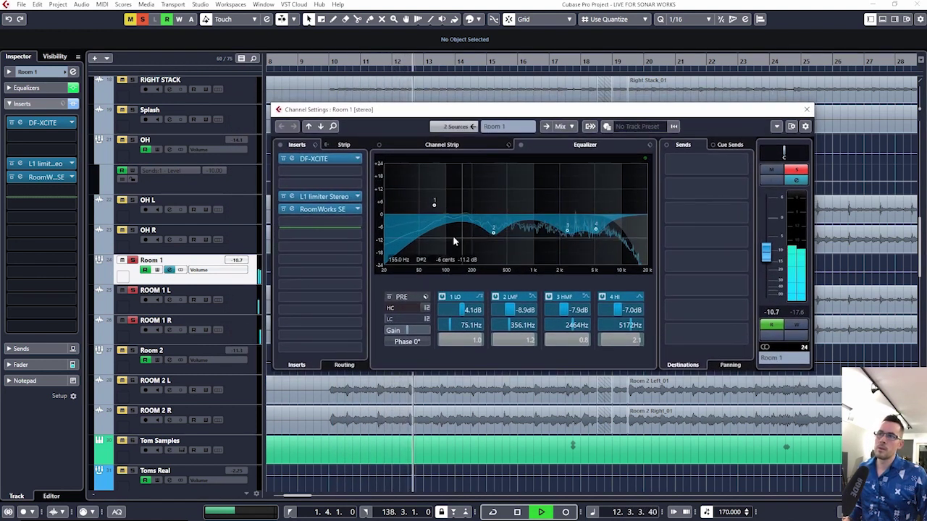
pyautogui.press('space')
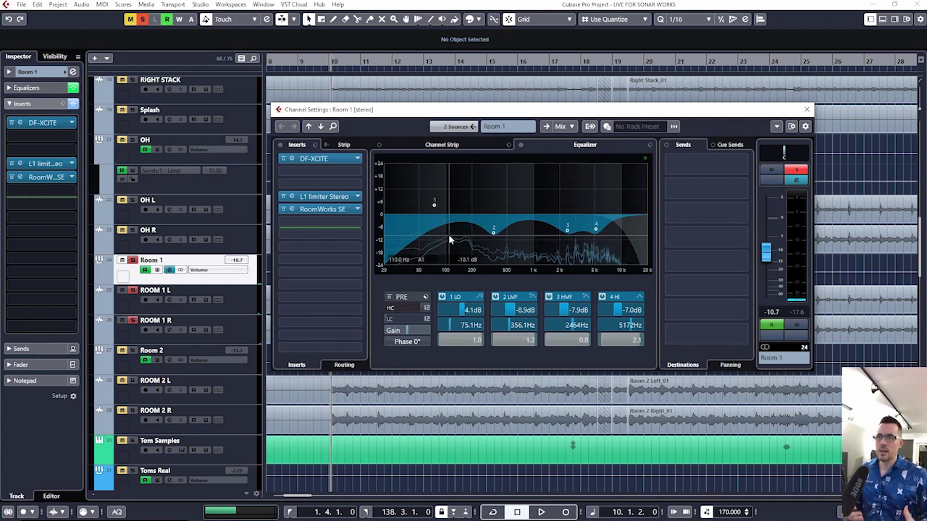
# - Bypass the L1 limiter, RoomWorks SE and the equalizer on the Room 1 channel
pyautogui.click(283, 196)
pyautogui.click(283, 208)
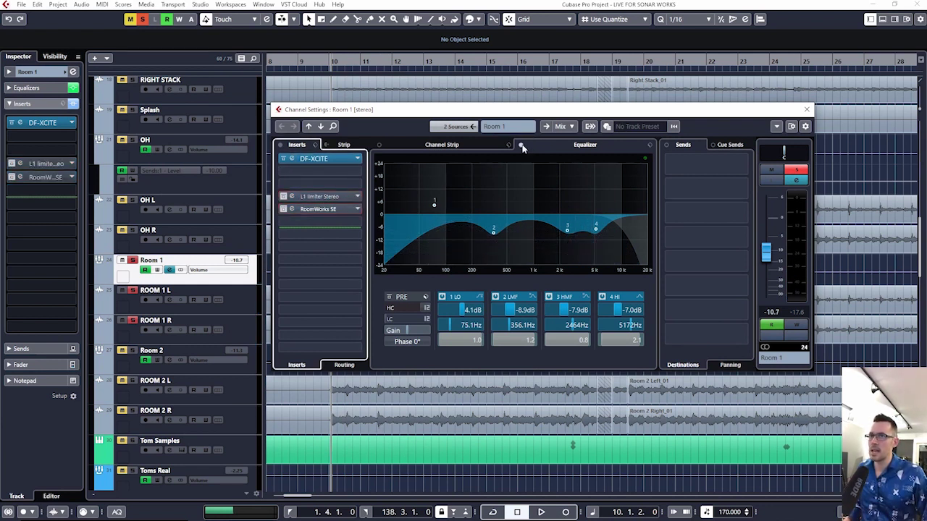
pyautogui.click(520, 145)
# - Open DF-XCITE on Room 1 and compare the sound with the plug-in off and on during playback
pyautogui.click(320, 159)
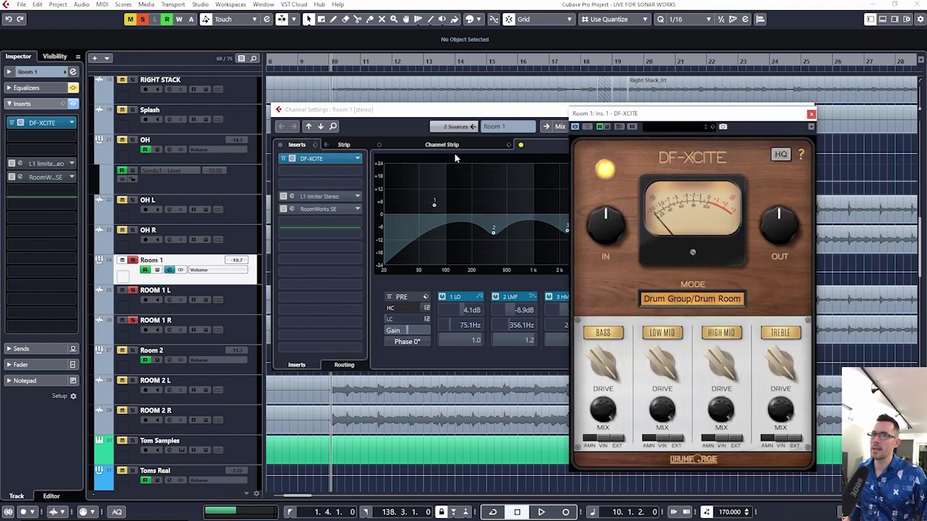
pyautogui.press('space')
pyautogui.moveTo(608, 114); pyautogui.dragTo(452, 56)
pyautogui.click(449, 110)
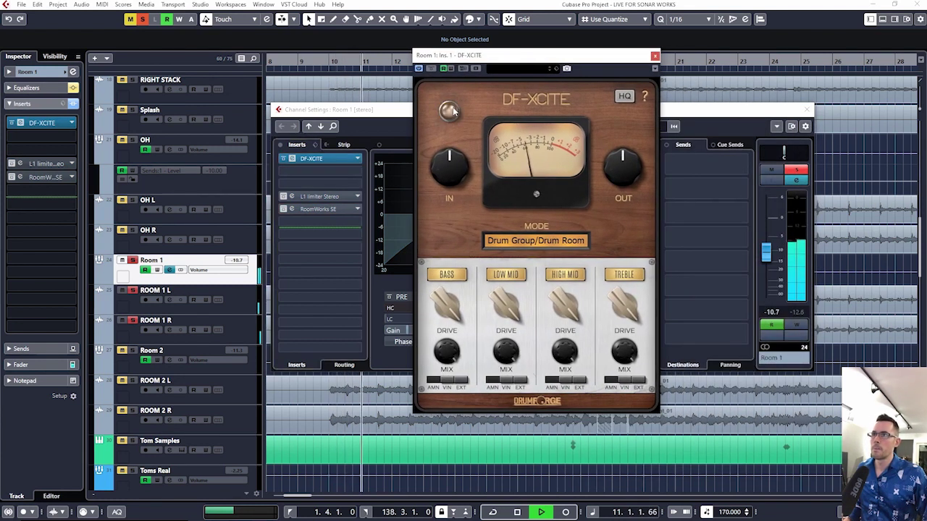
pyautogui.click(449, 110)
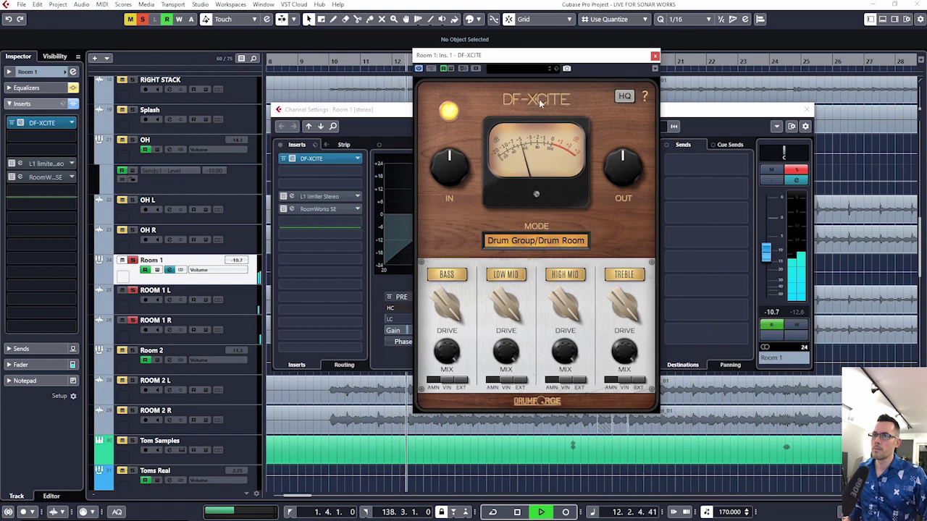
pyautogui.press('space')
pyautogui.click(655, 55)
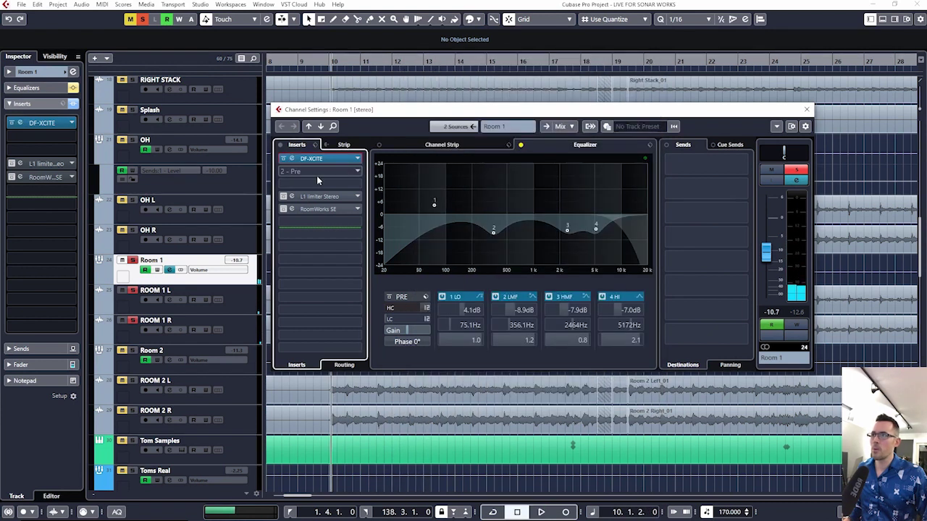
# - Reactivate the L1 limiter on Room 1 and compare its bypassed and active sound during playback
pyautogui.click(319, 196)
pyautogui.press('space')
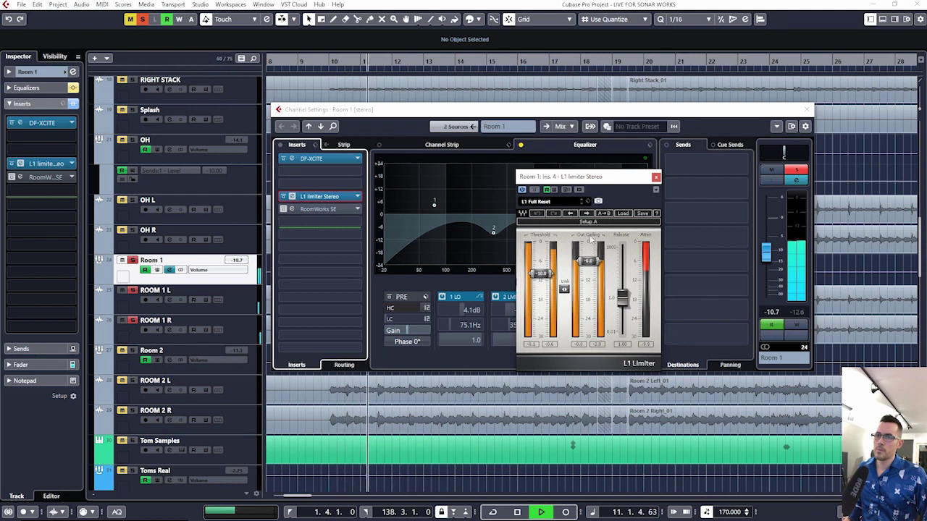
pyautogui.click(534, 190)
pyautogui.click(533, 190)
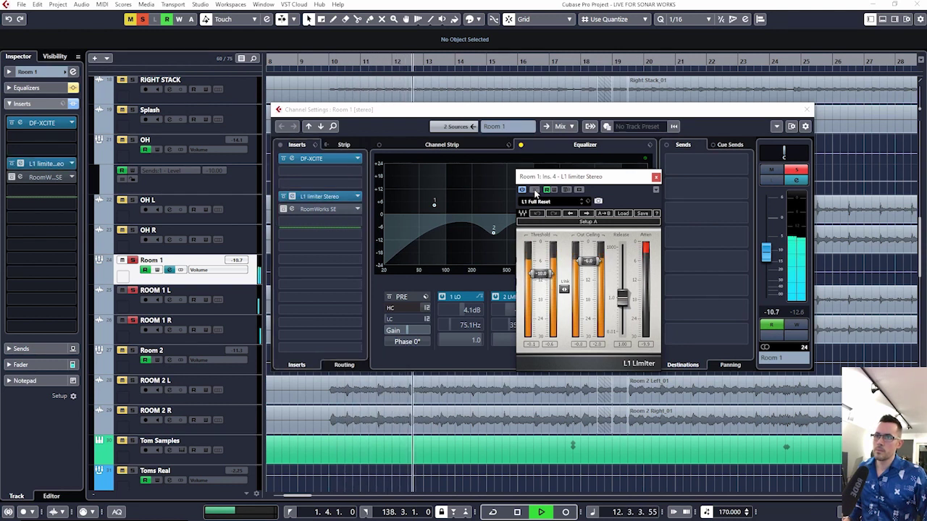
pyautogui.click(292, 196)
pyautogui.press('space')
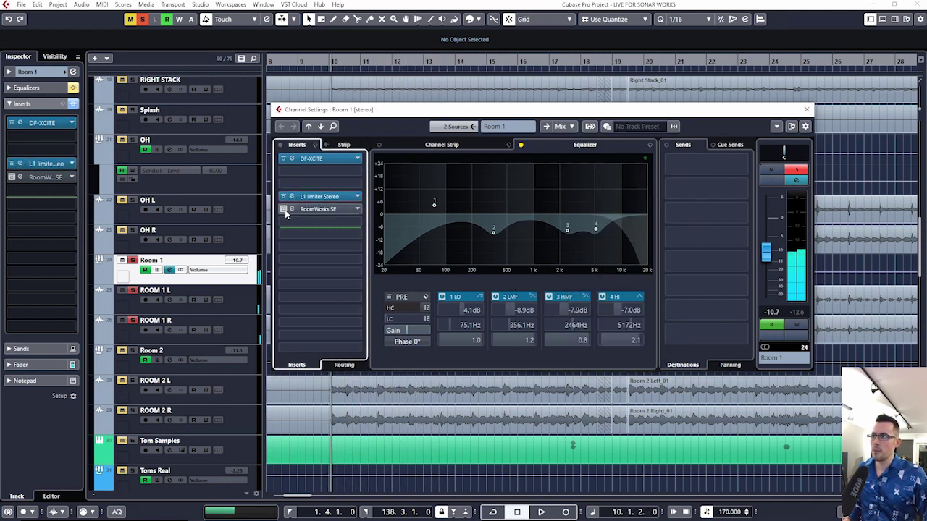
# - Reactivate RoomWorks SE and the equalizer on Room 1, auditioning the full processing chain
pyautogui.click(292, 209)
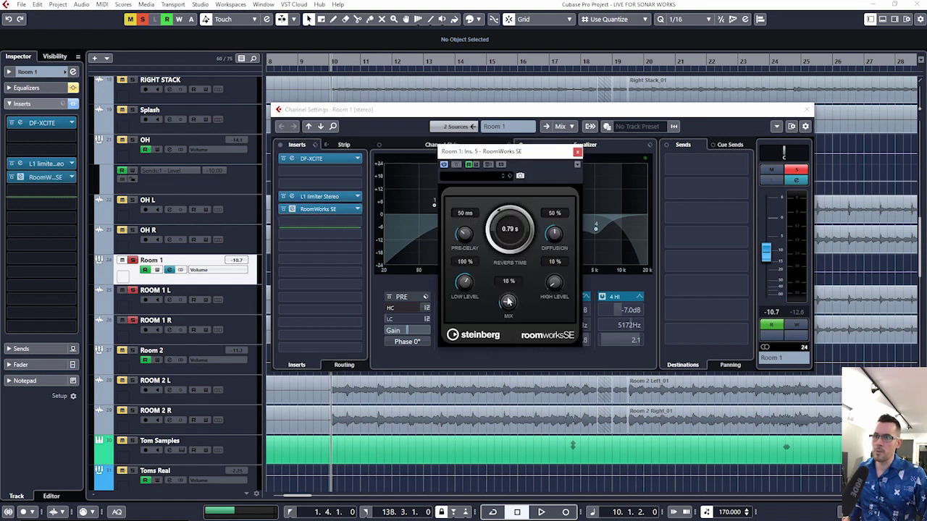
pyautogui.press('space')
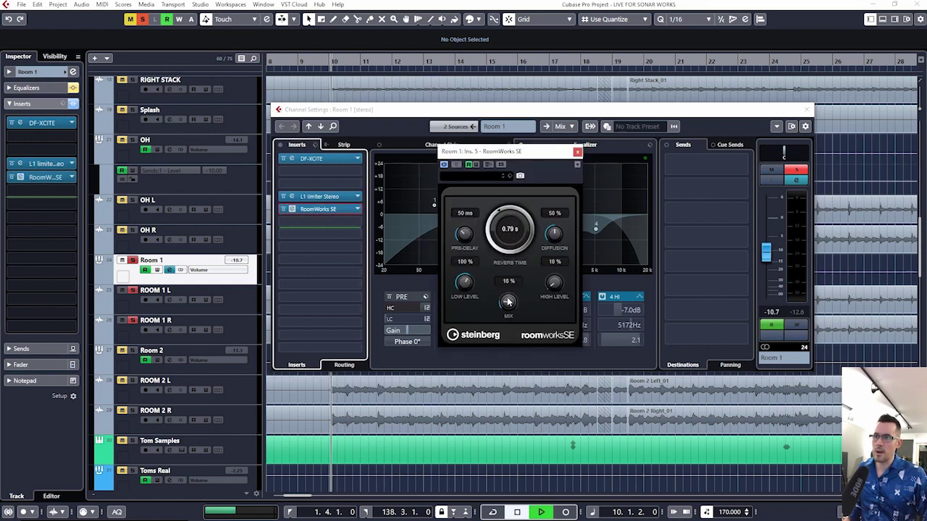
pyautogui.click(577, 152)
pyautogui.click(520, 144)
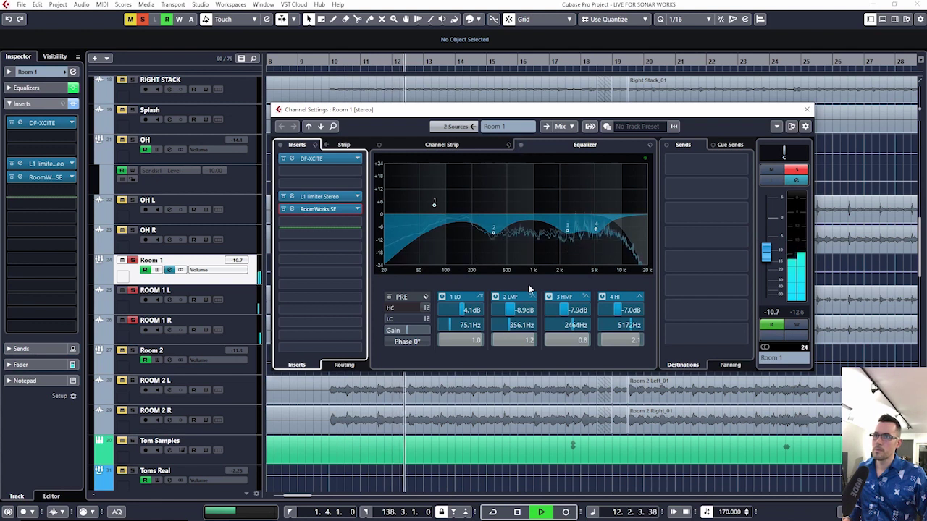
pyautogui.press('space')
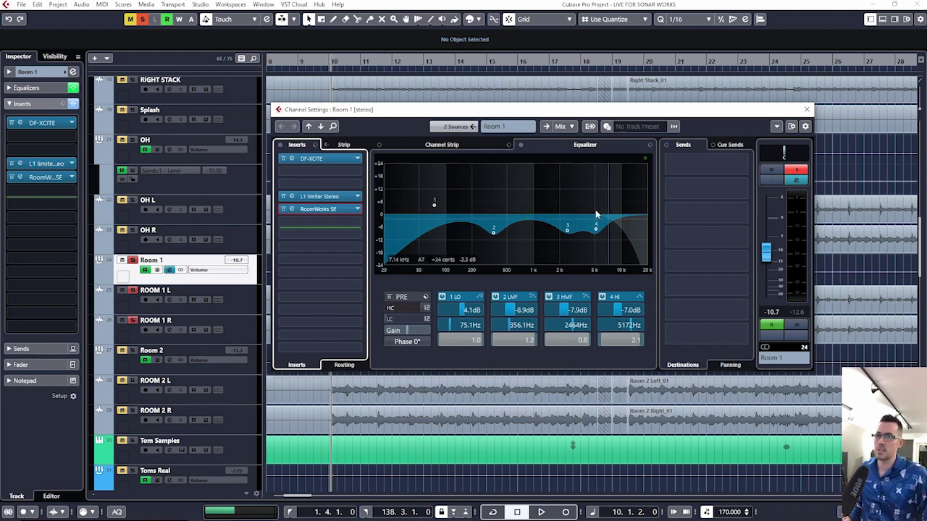
# - Close the Room 1 channel settings, clear its solo and solo the whole Drums folder
pyautogui.click(807, 109)
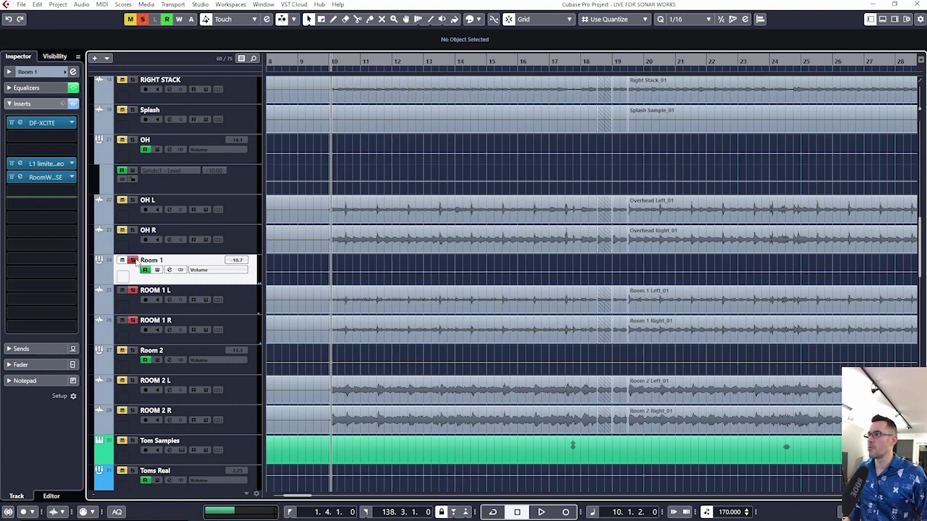
pyautogui.scroll(10, 354, 236)
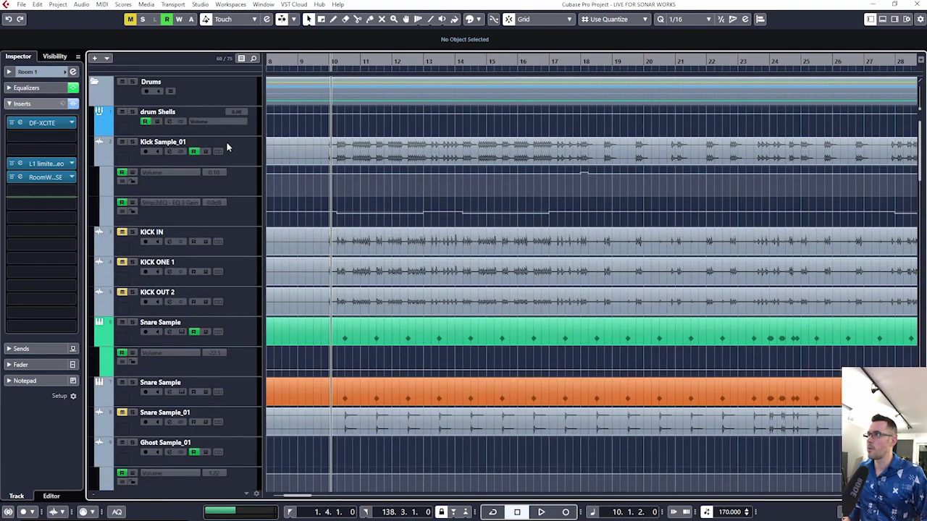
pyautogui.click(181, 91)
# - Play the soloed drums and compare them without and with the Room 1 group
pyautogui.scroll(-10, 408, 228)
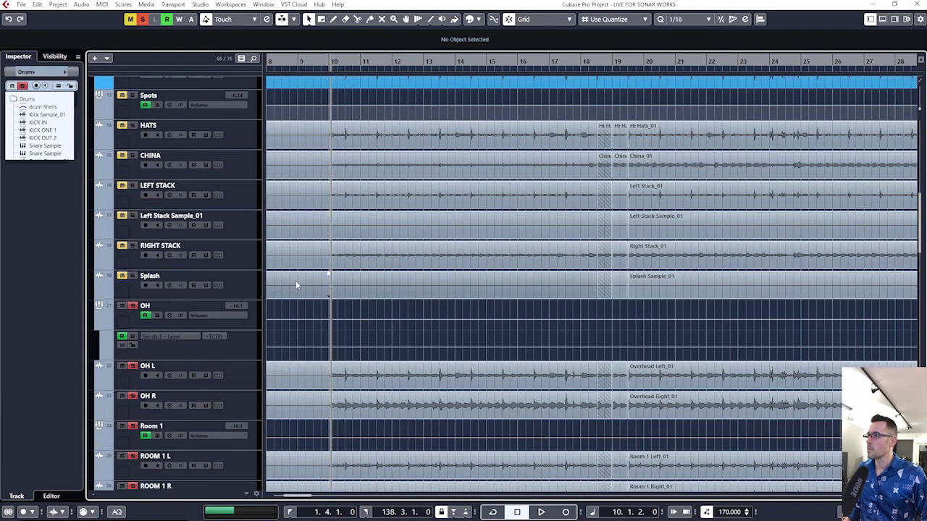
pyautogui.scroll(-5, 278, 283)
pyautogui.press('space')
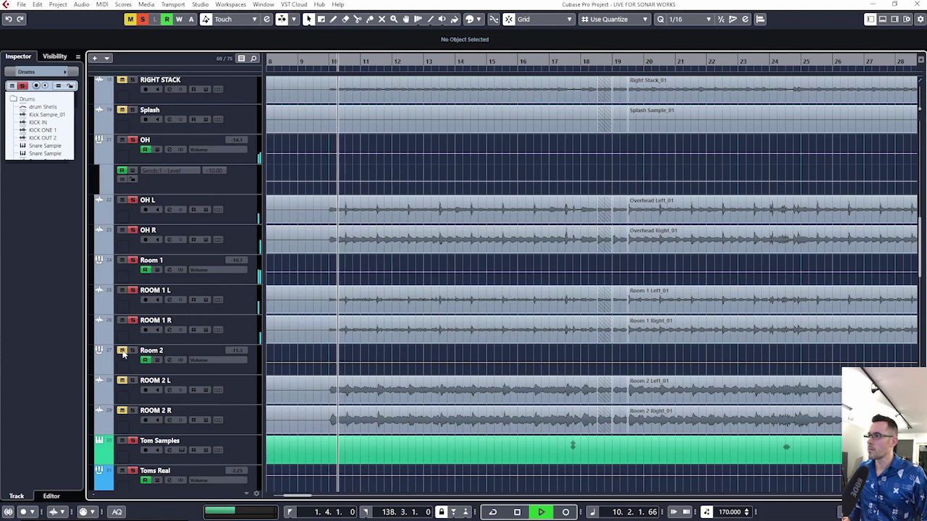
pyautogui.click(134, 261)
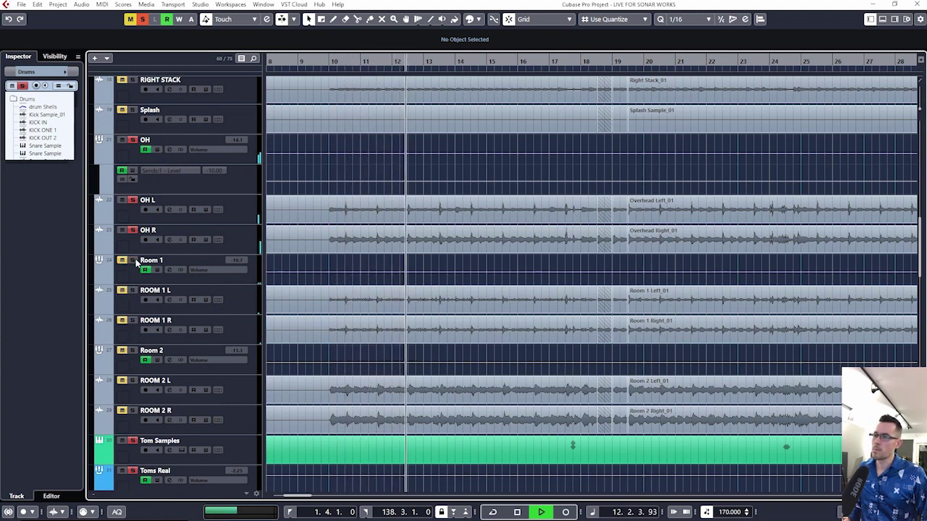
pyautogui.click(174, 279)
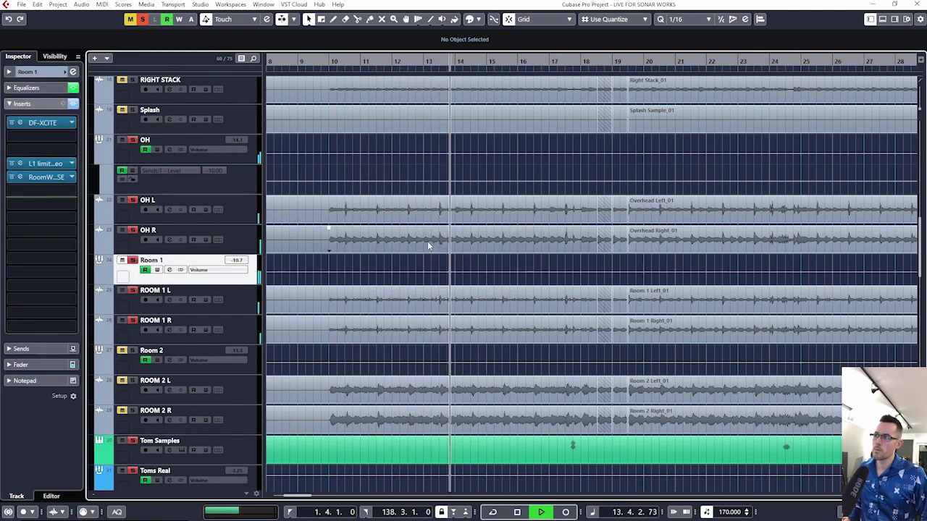
# - Stop playback and clear the solo on the Drums folder
pyautogui.press('space')
pyautogui.scroll(10, 427, 234)
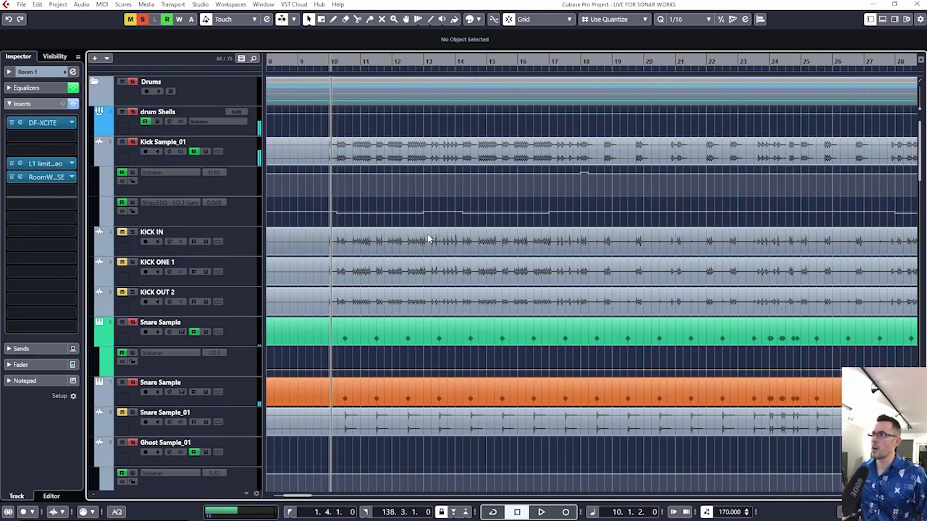
pyautogui.scroll(-10, 491, 139)
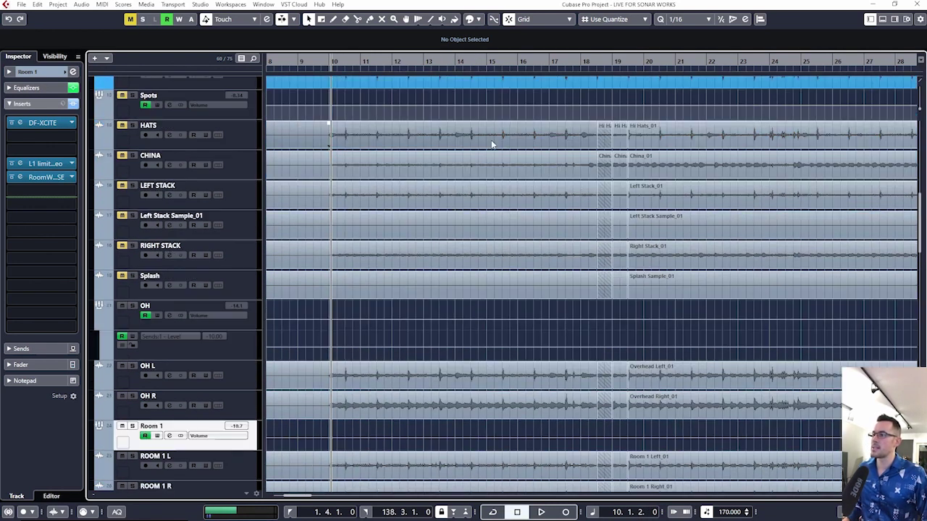
# - Open the Room 2 channel settings, solo the group, audition it briefly and close the settings
pyautogui.scroll(4, 435, 177)
pyautogui.scroll(-5, 326, 254)
pyautogui.scroll(-8, 300, 292)
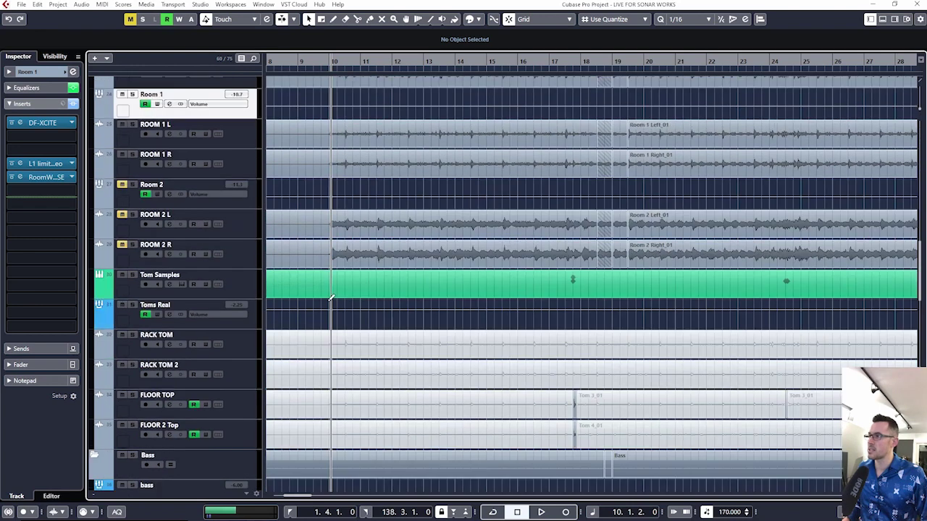
pyautogui.click(170, 194)
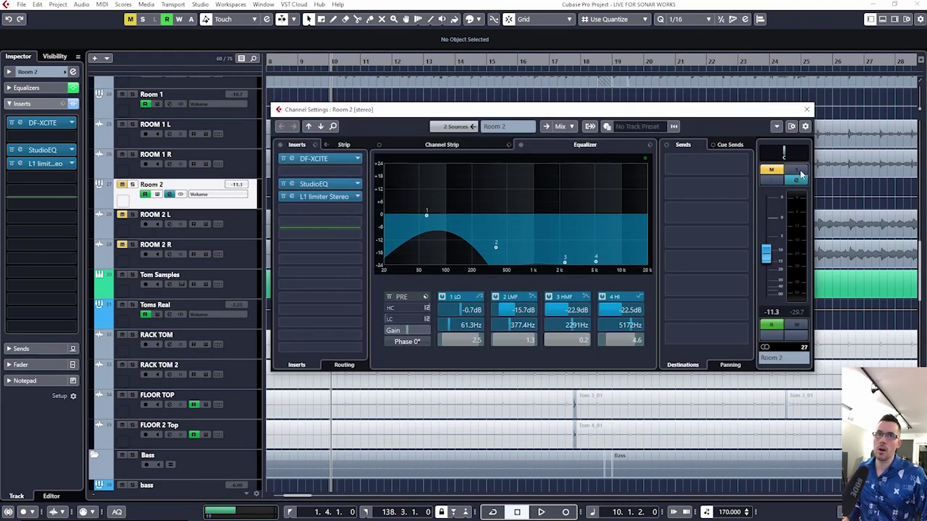
pyautogui.click(798, 170)
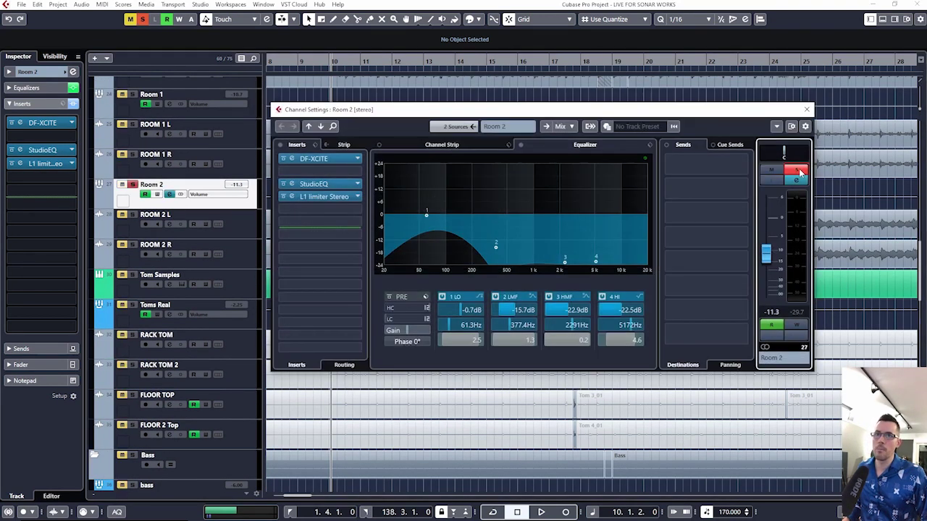
pyautogui.moveTo(679, 112); pyautogui.dragTo(719, 109)
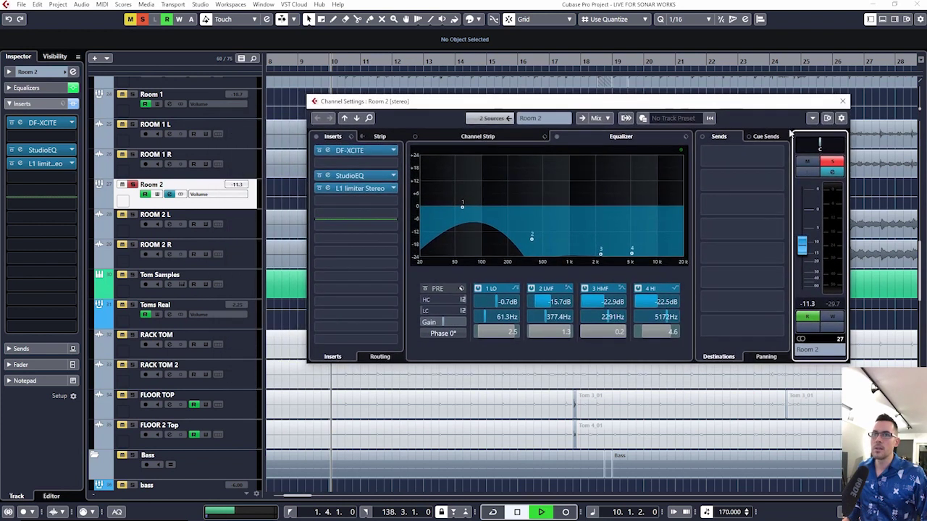
pyautogui.click(842, 101)
pyautogui.press('space')
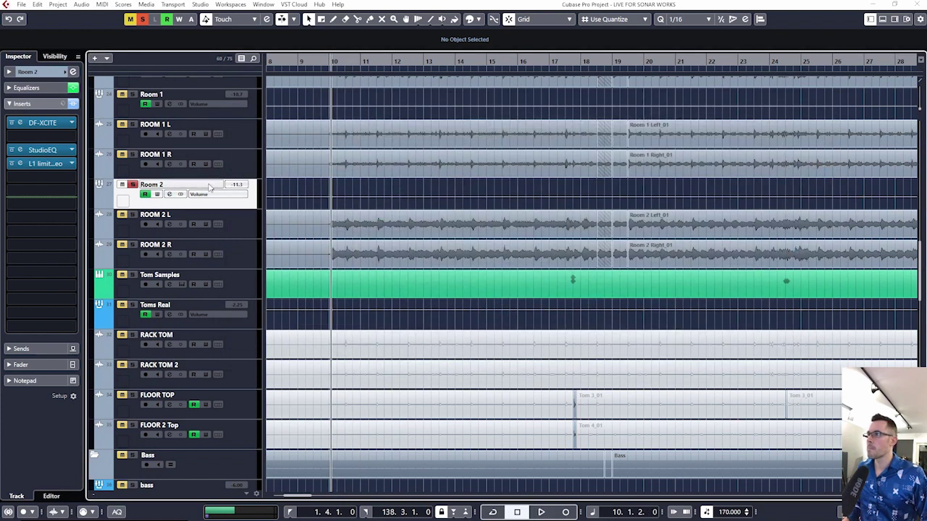
# - Solo the Room 2 group during playback, open its channel settings and stop playback
pyautogui.press('space')
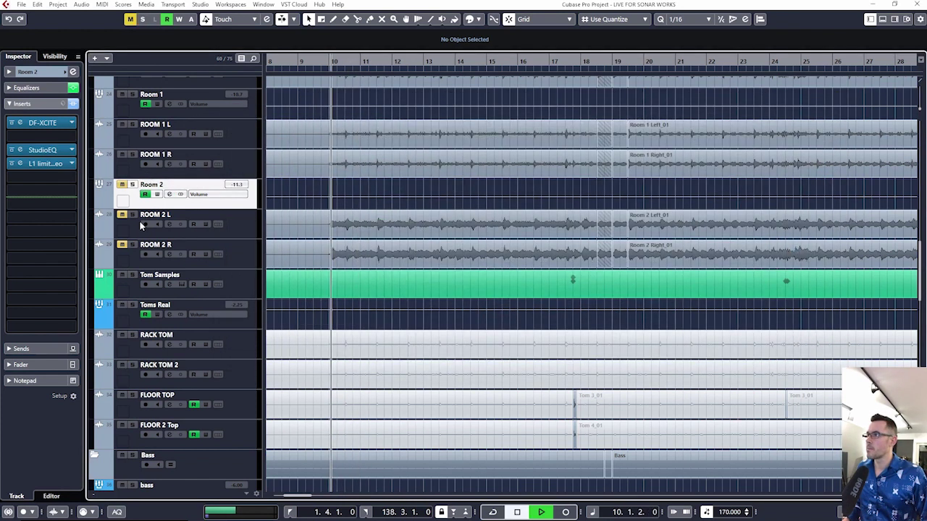
pyautogui.click(134, 186)
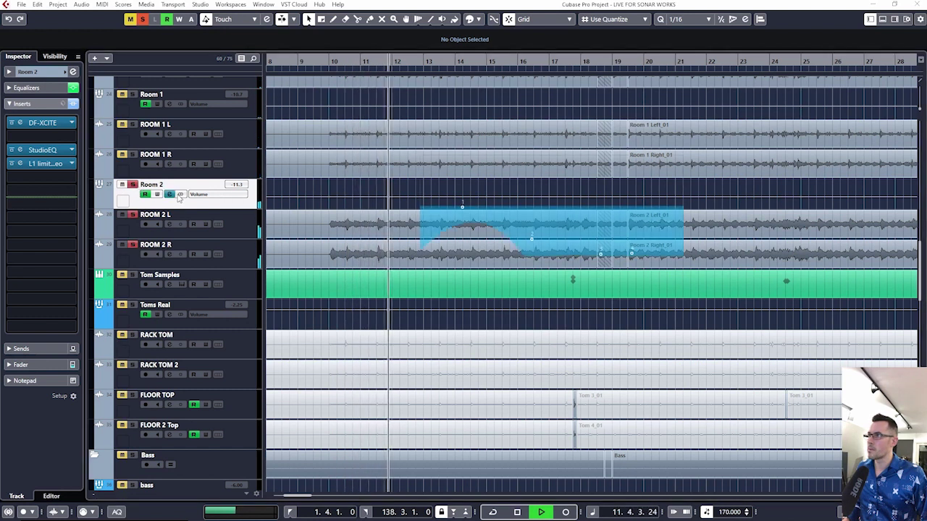
pyautogui.press('space')
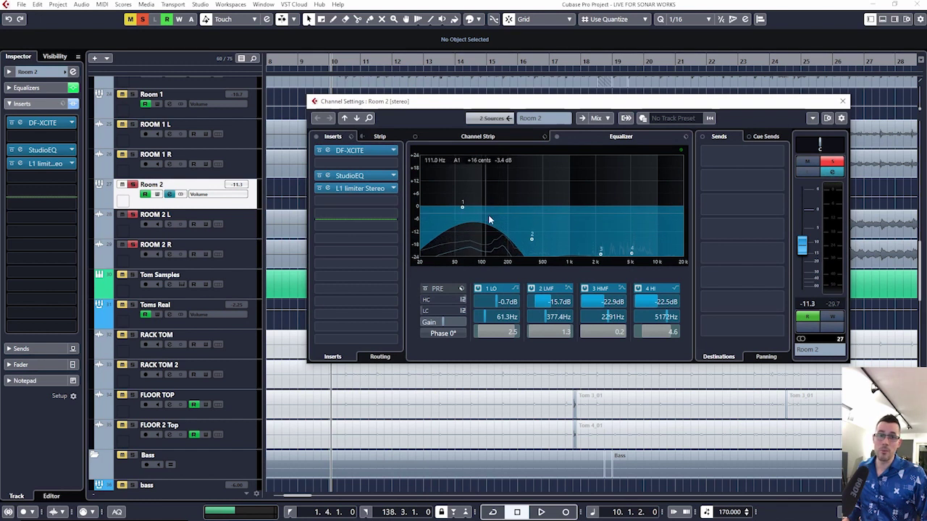
# - Inspect the DF-XCITE and StudioEQ inserts on the Room 2 group and close their windows
pyautogui.click(363, 150)
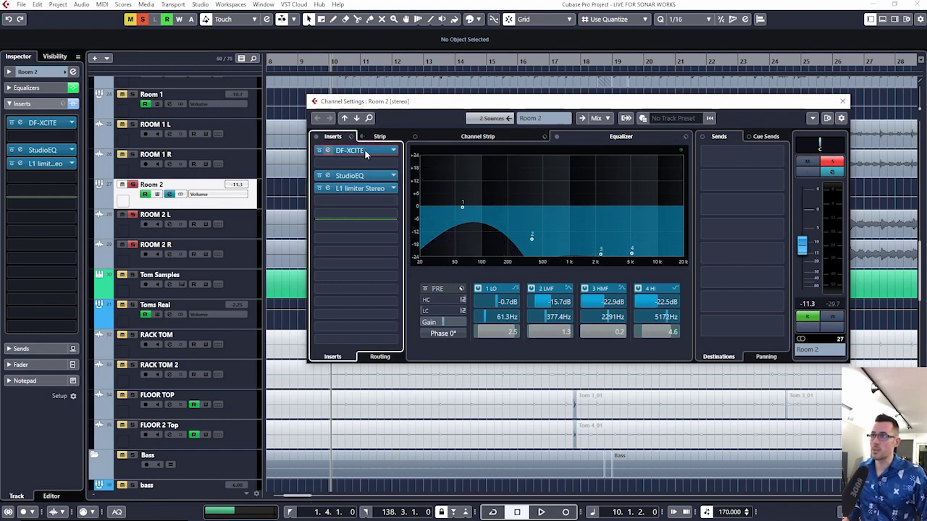
pyautogui.click(678, 106)
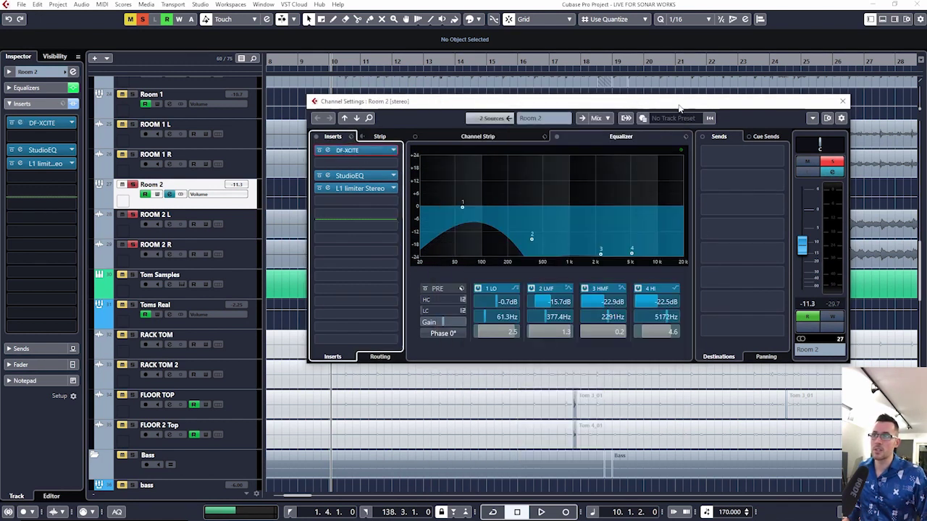
pyautogui.click(362, 175)
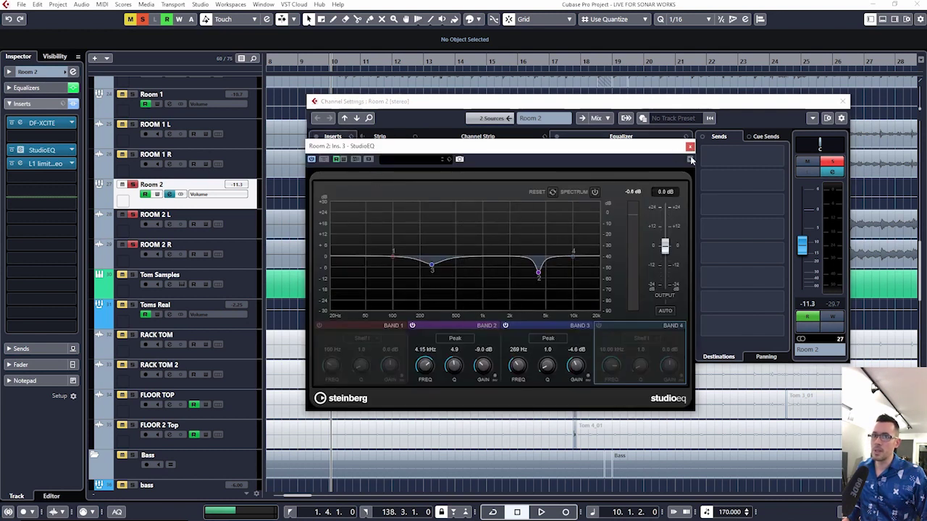
pyautogui.click(689, 146)
# - Examine Room 2's L1 limiter Stereo during playback, close it, clear the group's solo and close its channel settings
pyautogui.click(372, 189)
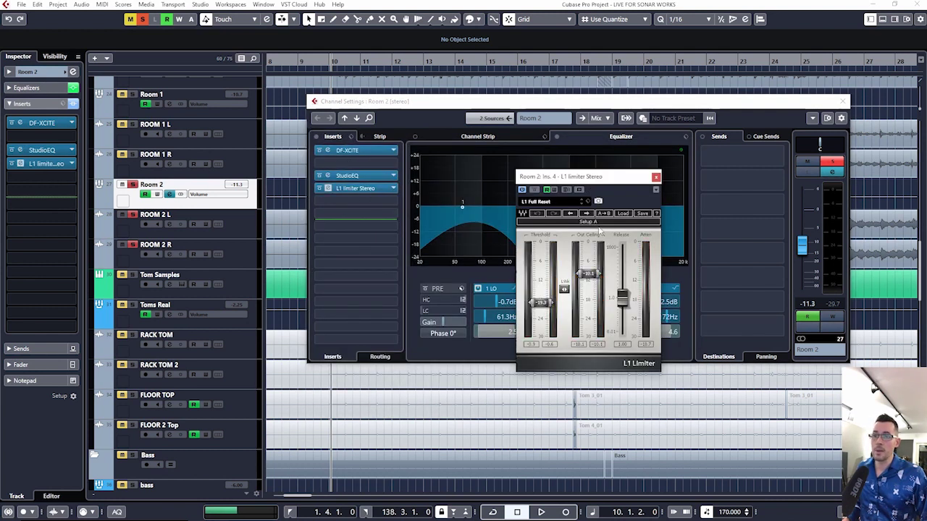
pyautogui.press('space')
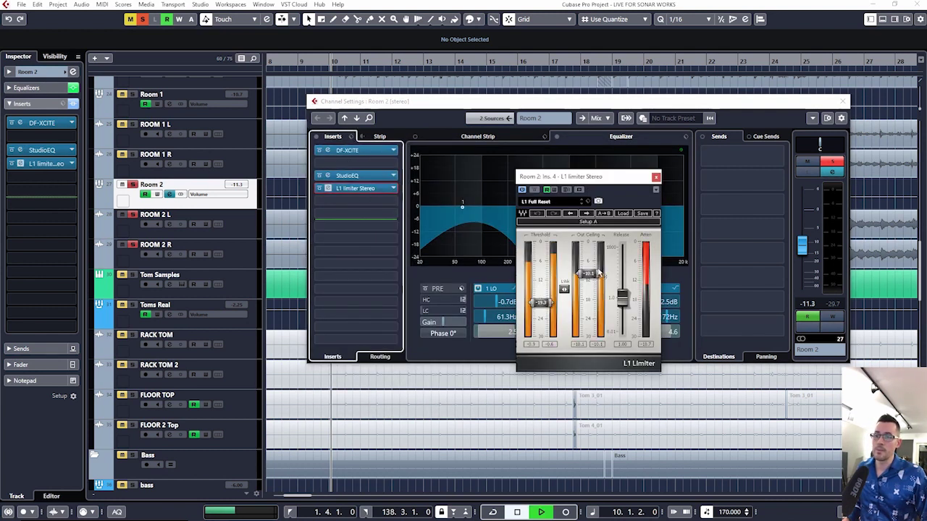
pyautogui.click(656, 177)
pyautogui.press('space')
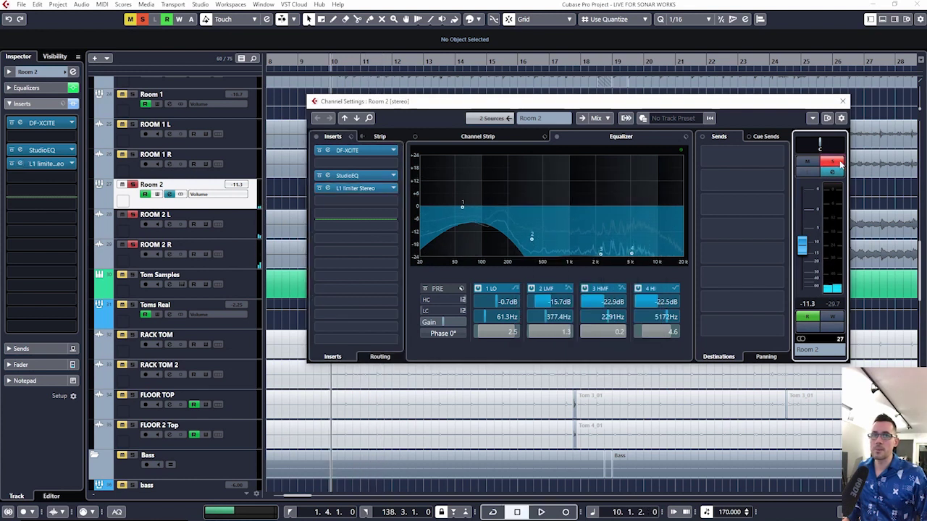
pyautogui.click(843, 102)
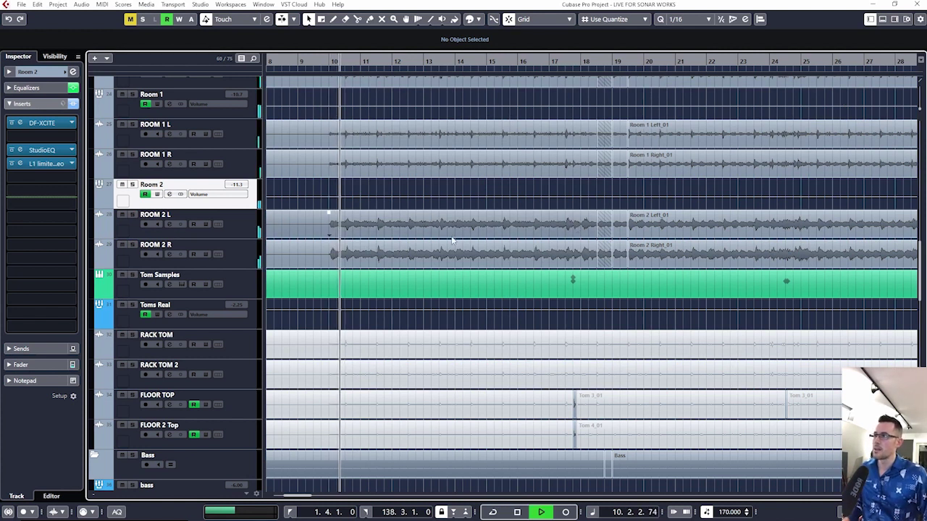
# - Compare the full mix with the Room 1 and Room 2 groups muted and unmuted, ending with both unmuted
pyautogui.scroll(3, 428, 247)
pyautogui.click(121, 177)
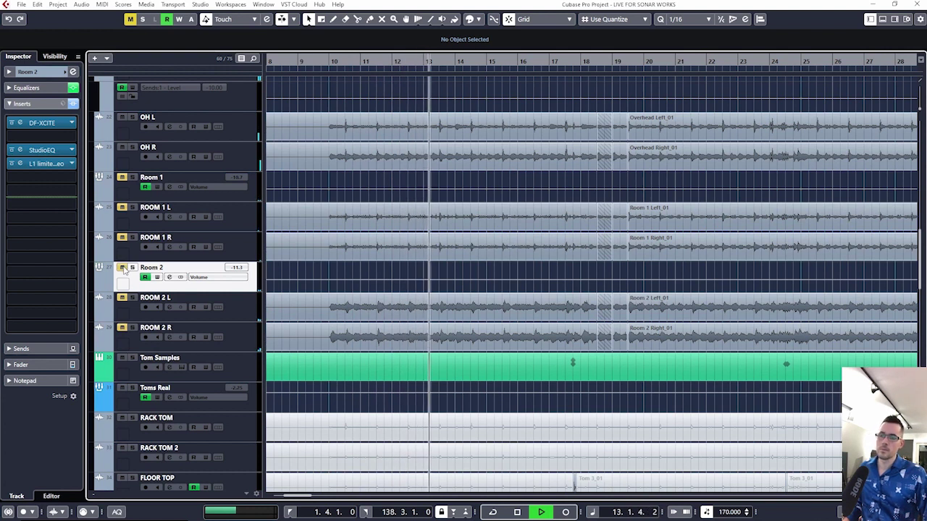
pyautogui.press('space')
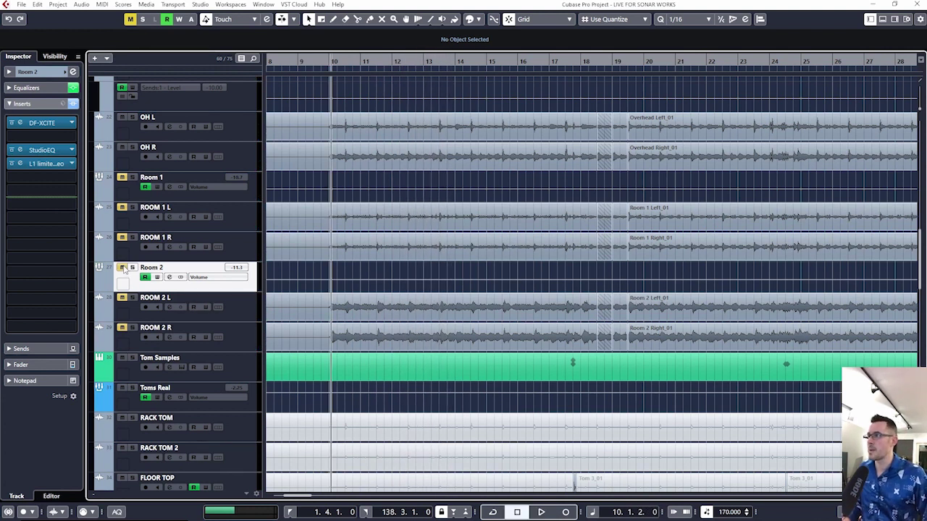
pyautogui.click(122, 177)
pyautogui.click(122, 268)
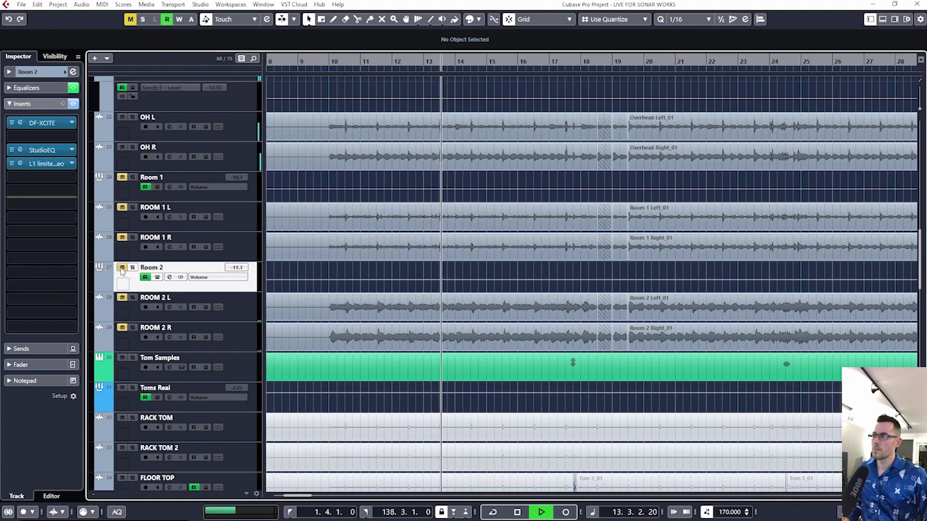
pyautogui.press('space')
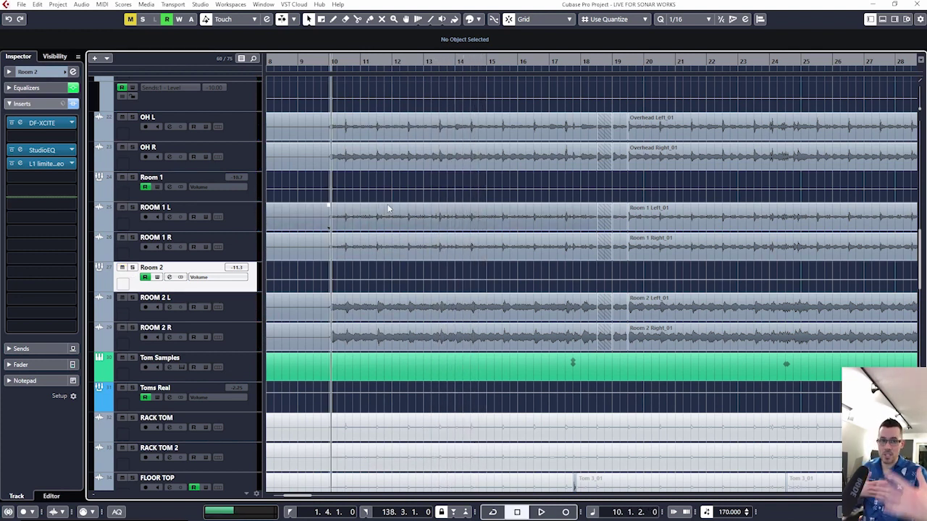
# - Select and solo the Spots group, then audition it briefly
pyautogui.scroll(10, 432, 237)
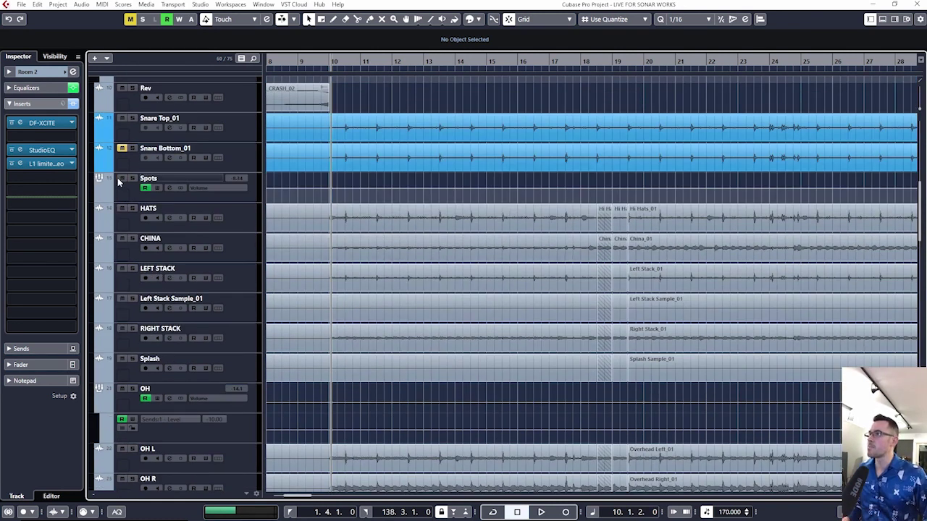
pyautogui.click(232, 193)
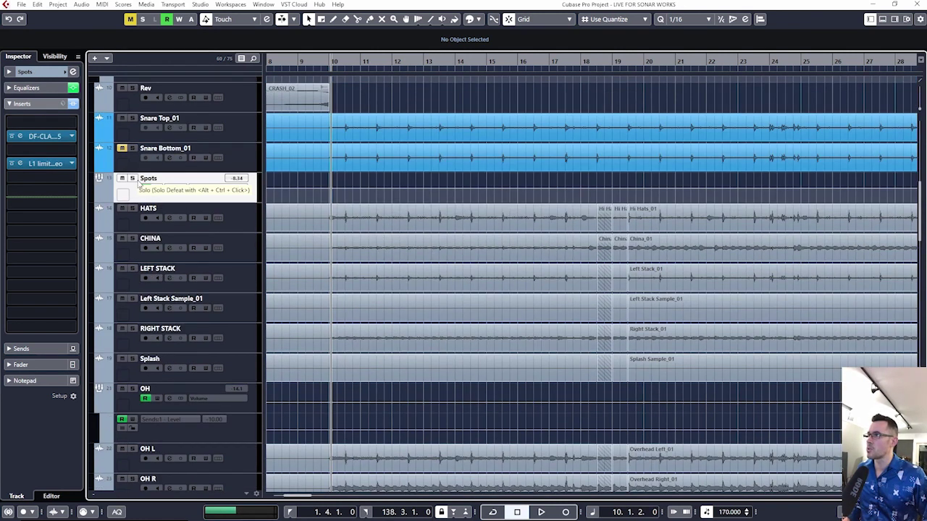
pyautogui.click(132, 178)
pyautogui.press('space')
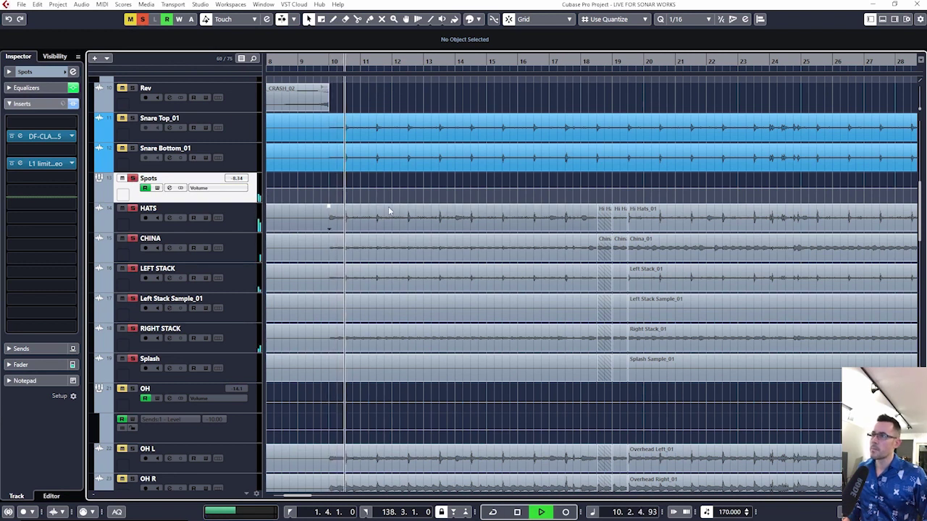
pyautogui.press('space')
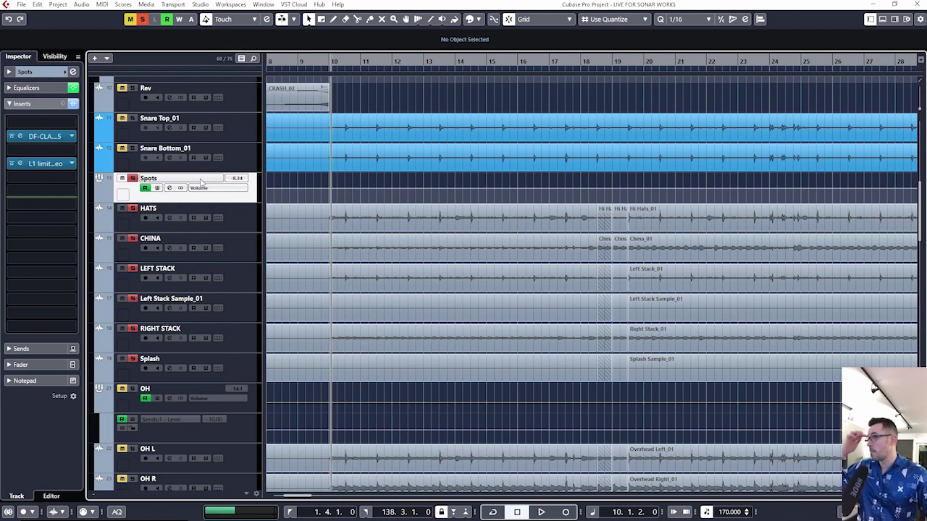
# - Examine the L1 limiter Stereo on the Spots group during playback, then close it and stop
pyautogui.click(56, 167)
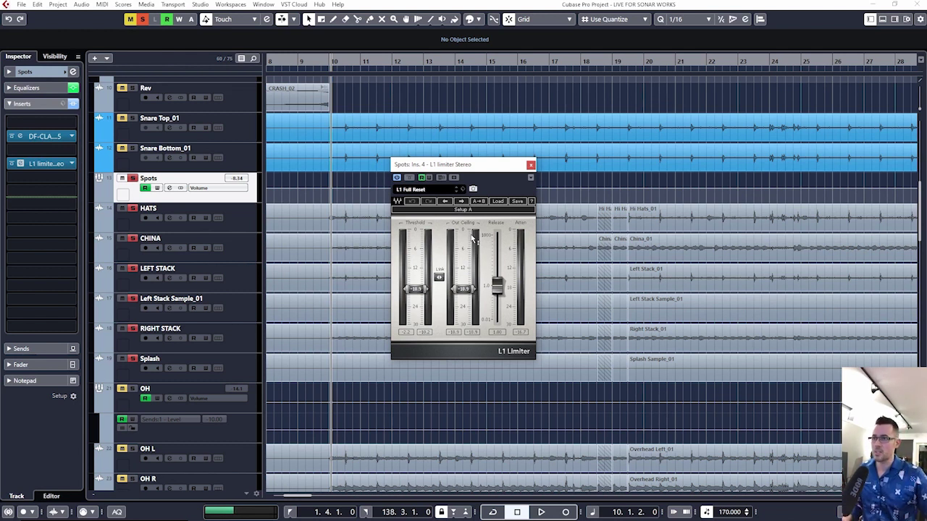
pyautogui.press('space')
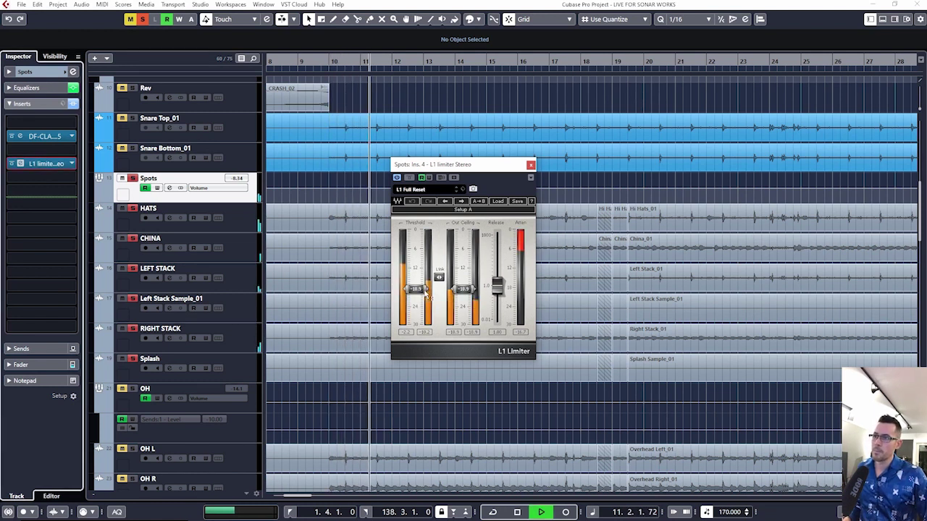
pyautogui.click(531, 165)
pyautogui.press('space')
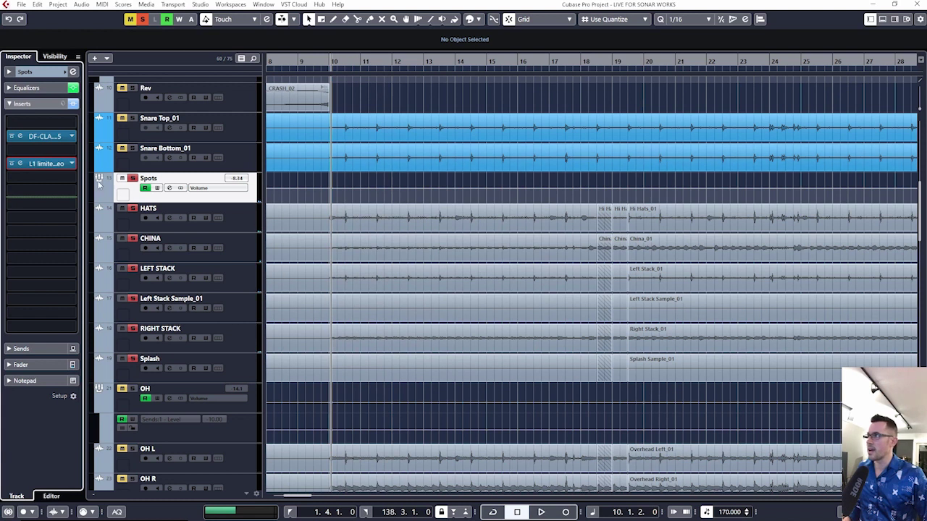
# - Compare the Spots group with its channel EQ bypassed and enabled during playback, clear its solo and close the channel settings
pyautogui.click(75, 71)
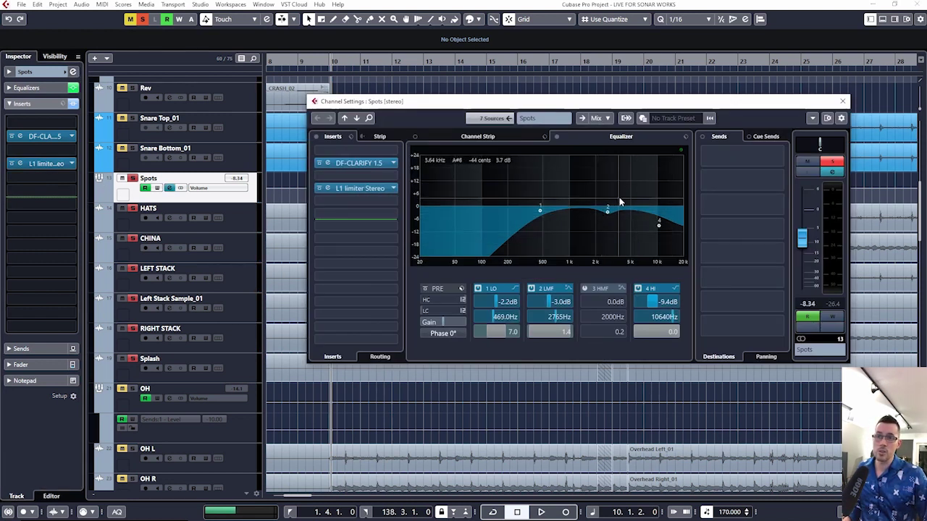
pyautogui.press('space')
pyautogui.click(557, 137)
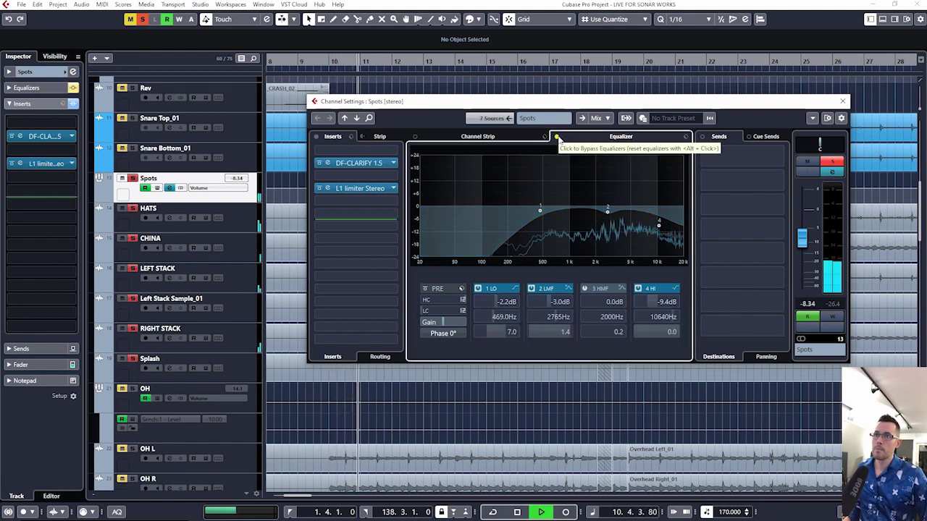
pyautogui.click(557, 137)
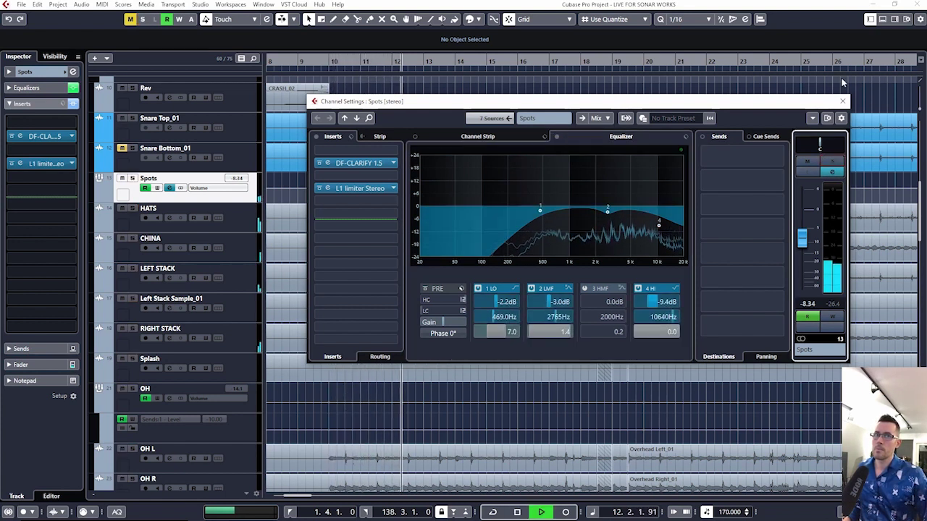
pyautogui.click(842, 101)
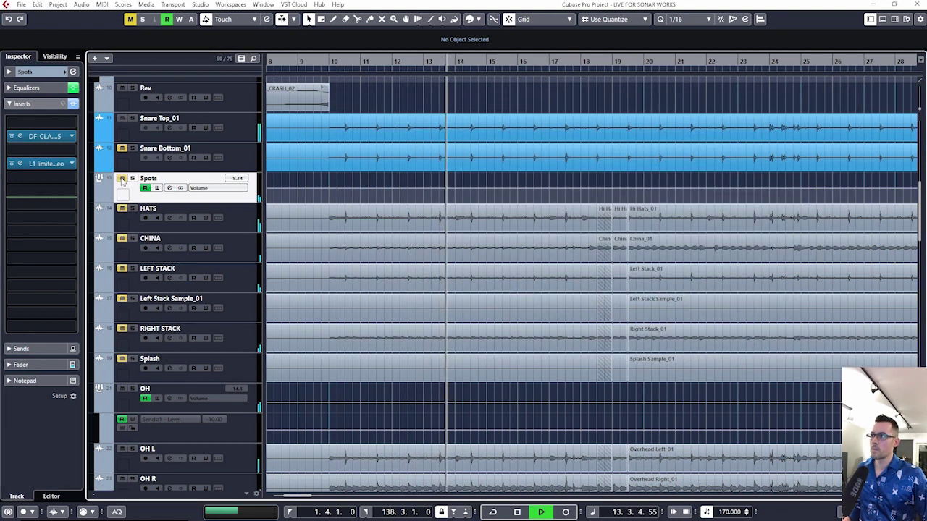
# - Compare the mix with the Spots group muted and unmuted, moving playback to about bar 60 for the splash and stack hits
pyautogui.scroll(-3, 616, 261)
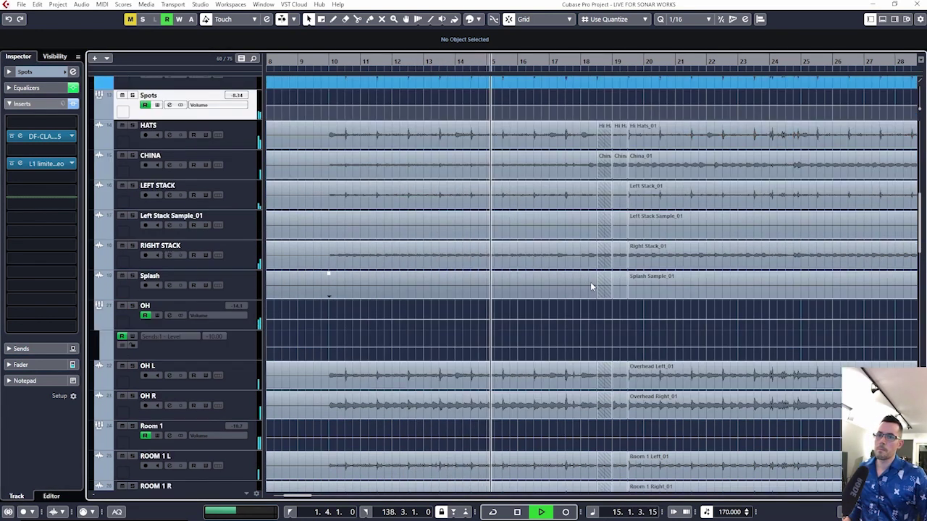
pyautogui.press('space')
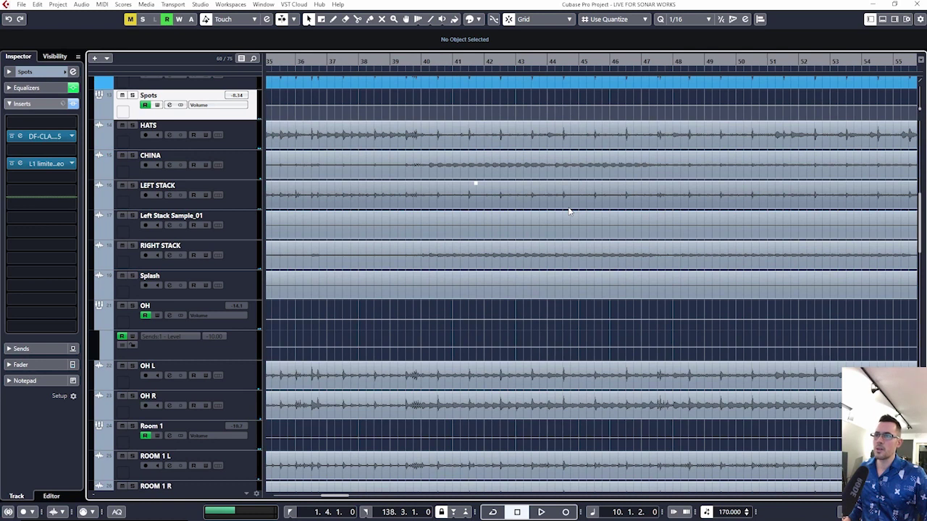
pyautogui.hscroll(5, 570, 210)
pyautogui.click(405, 68)
pyautogui.press('h')
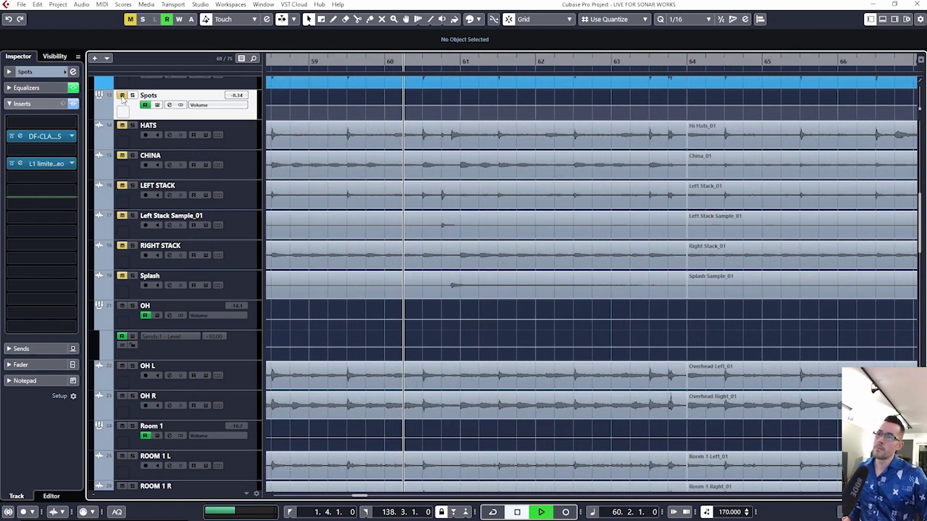
pyautogui.press('space')
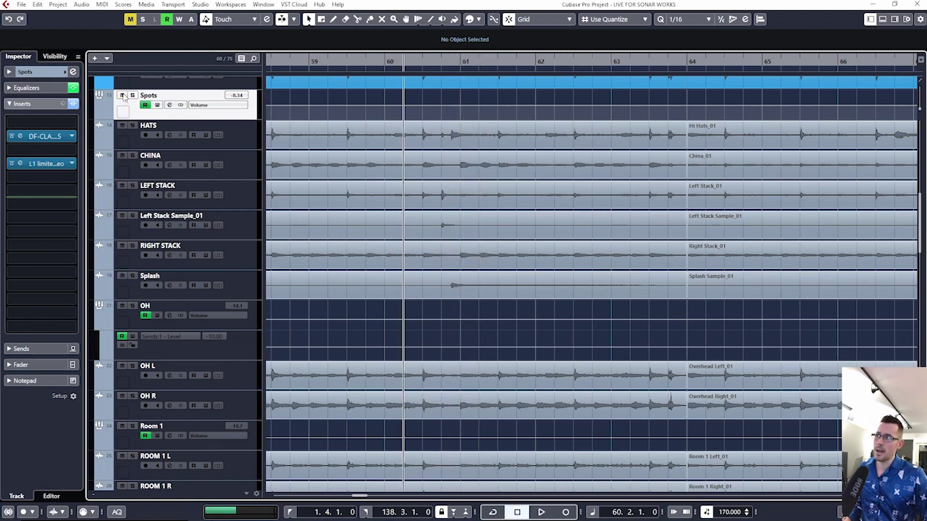
pyautogui.press('space')
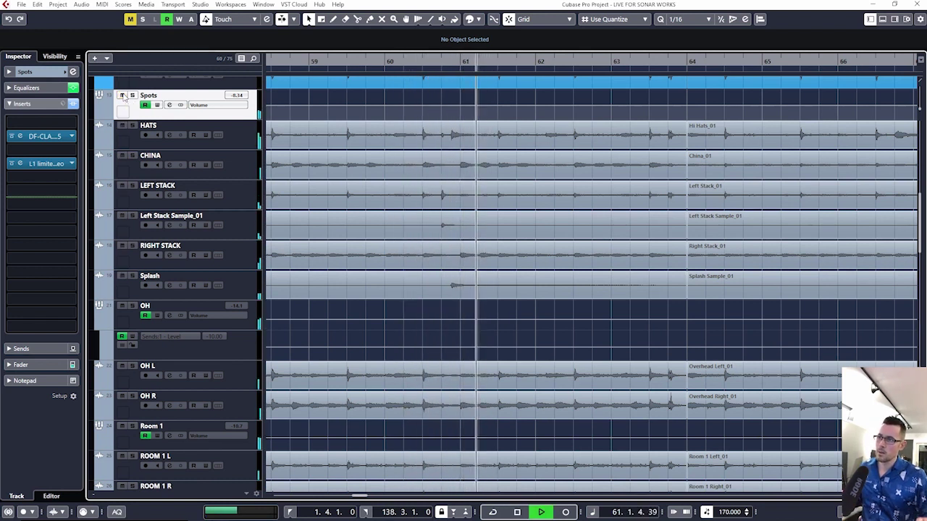
# - Stop playback, find the tom tracks and place the playback cursor at 17.3.3, just before the floor tom hit
pyautogui.press('g')
pyautogui.press('g')
pyautogui.press('g')
pyautogui.press('g')
pyautogui.press('g')
pyautogui.press('g')
pyautogui.press('space')
pyautogui.press('g')
pyautogui.press('g')
pyautogui.press('g')
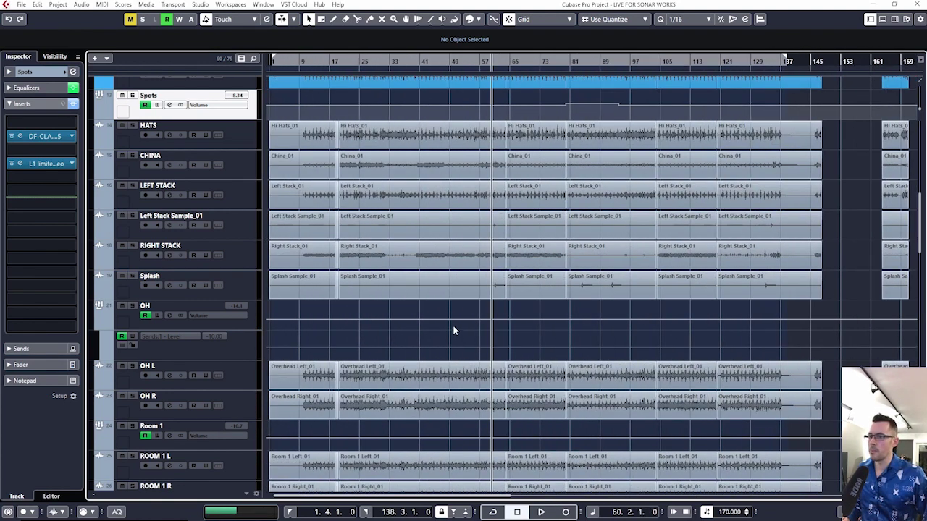
pyautogui.scroll(-5, 453, 326)
pyautogui.scroll(-5, 442, 336)
pyautogui.press('h')
pyautogui.press('h')
pyautogui.press('h')
pyautogui.press('h')
pyautogui.press('h')
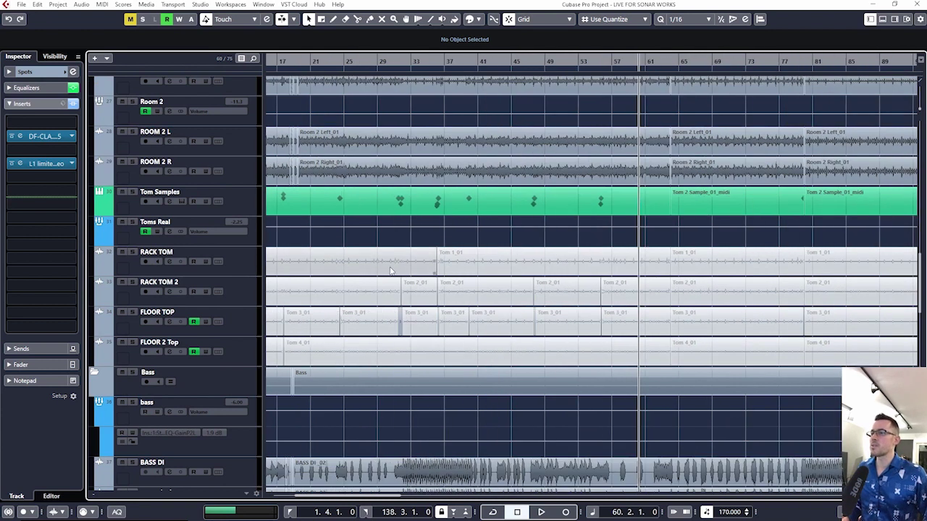
pyautogui.press('h')
pyautogui.press('h')
pyautogui.press('h')
pyautogui.press('h')
pyautogui.press('h')
pyautogui.press('h')
pyautogui.press('h')
pyautogui.moveTo(431, 60); pyautogui.dragTo(409, 69)
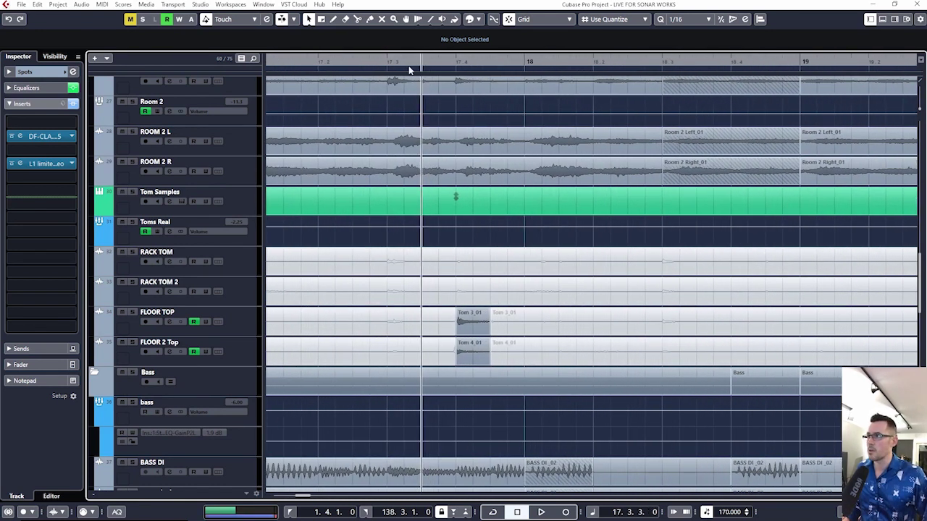
# - Solo the Toms Real group and play the floor tom hit at 17.4
pyautogui.click(133, 222)
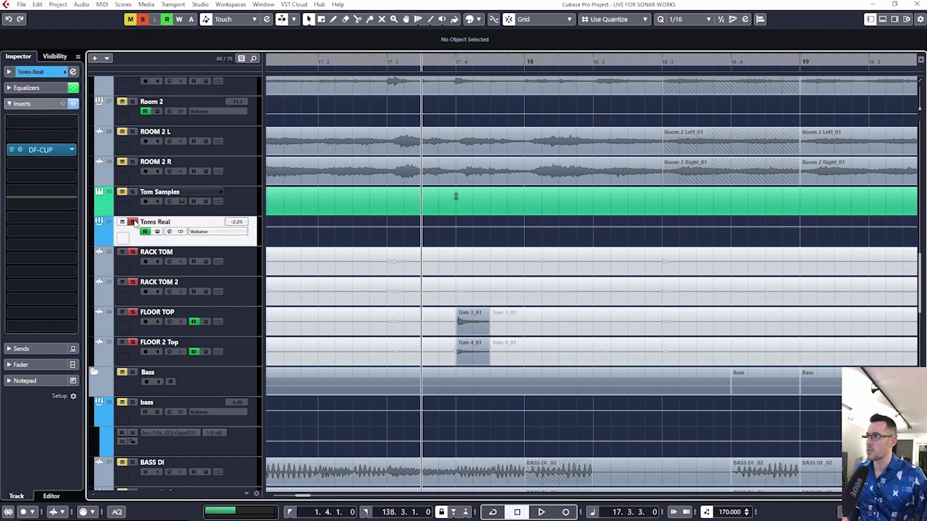
pyautogui.press('space')
pyautogui.press('space')
pyautogui.press('space')
# - Move playback to bar 35, just before the tom fill at bar 36, and play the soloed toms
pyautogui.hscroll(10, 600, 280)
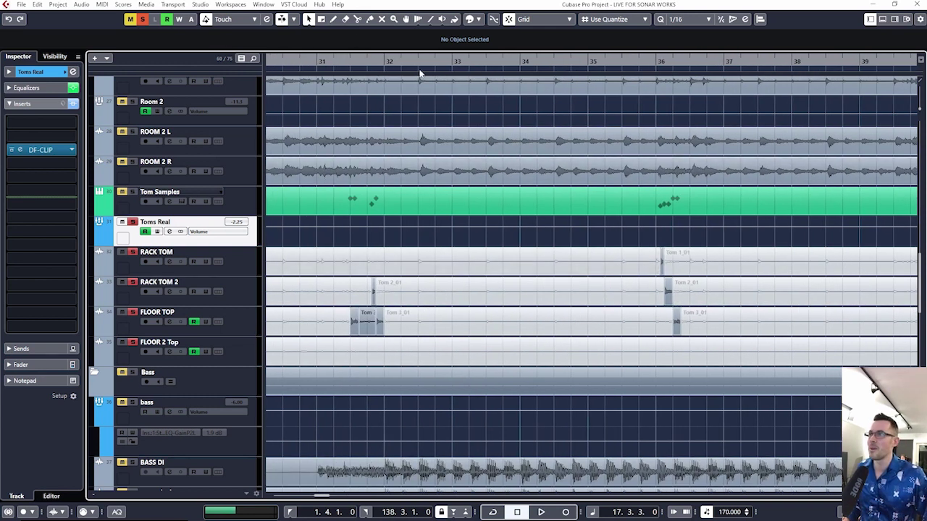
pyautogui.click(615, 64)
pyautogui.press('space')
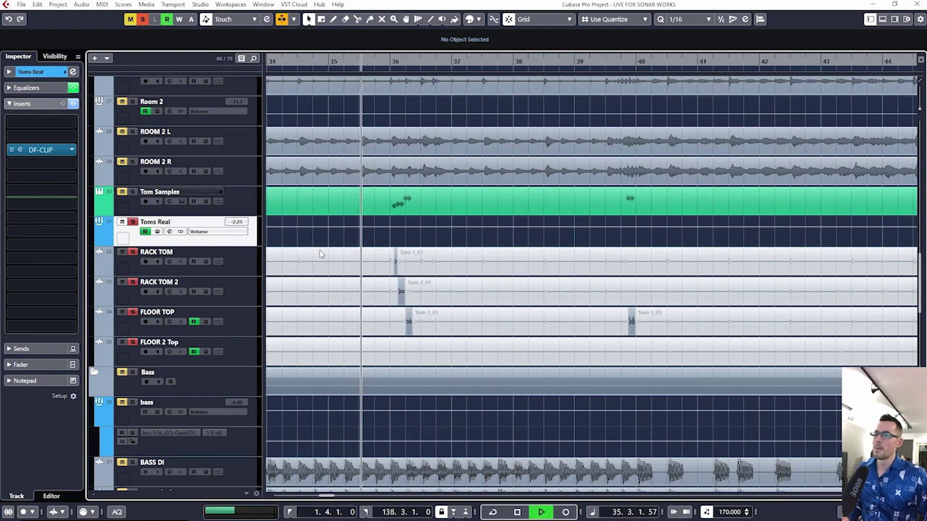
pyautogui.scroll(4, 395, 158)
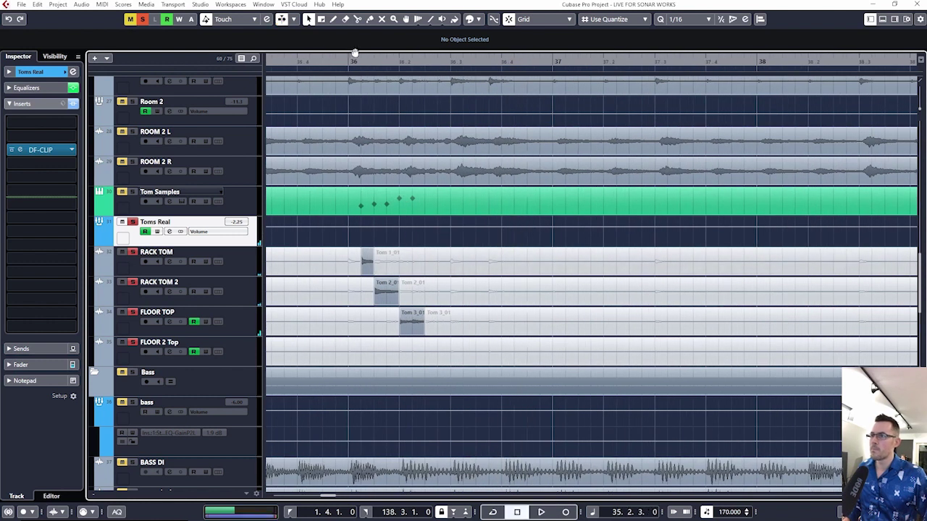
# - Open the RACK TOM channel settings, examine its API-2500 Mono compressor during playback from bar 36, and close the plug-in
pyautogui.click(248, 268)
pyautogui.press('Up')
pyautogui.click(246, 266)
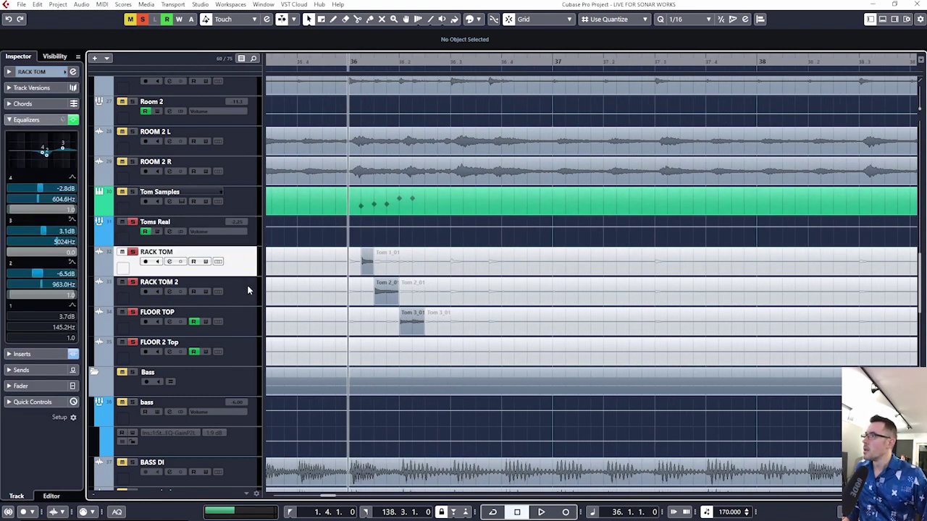
pyautogui.click(73, 72)
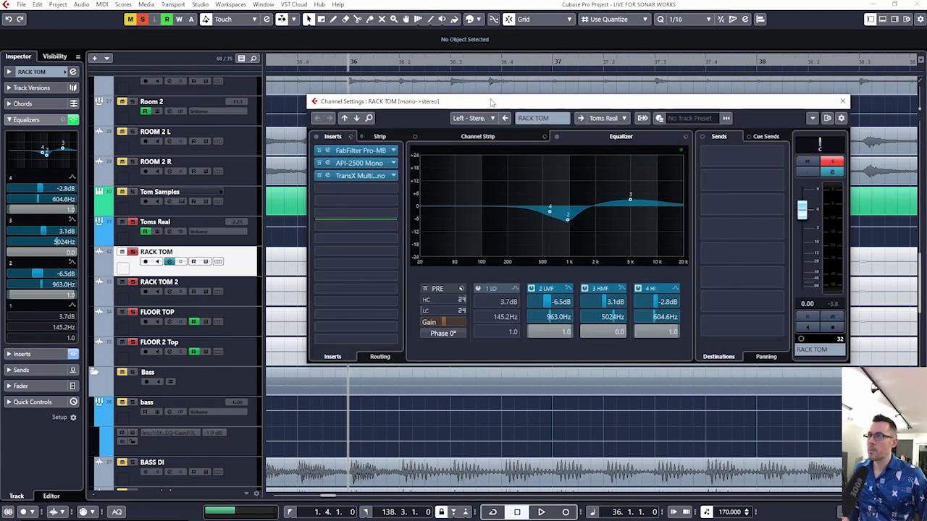
pyautogui.moveTo(493, 101); pyautogui.dragTo(482, 132)
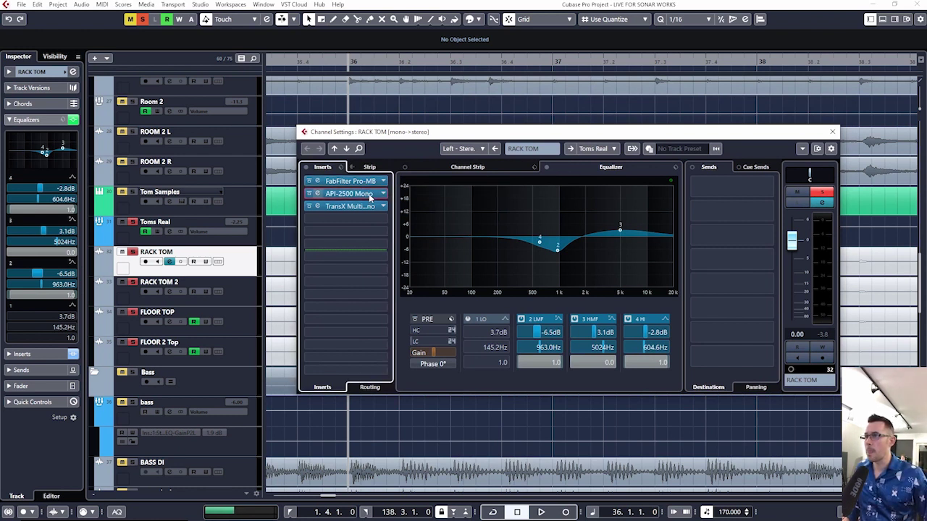
pyautogui.click(370, 197)
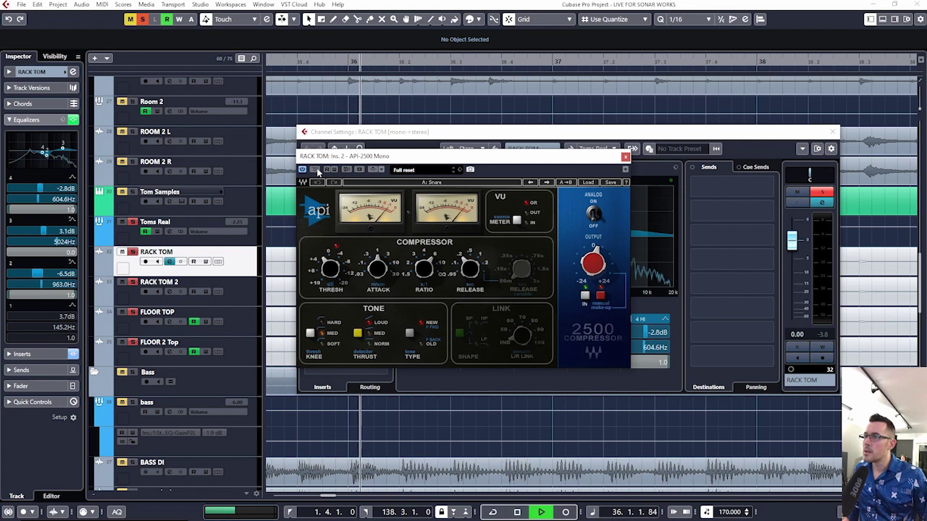
pyautogui.press('space')
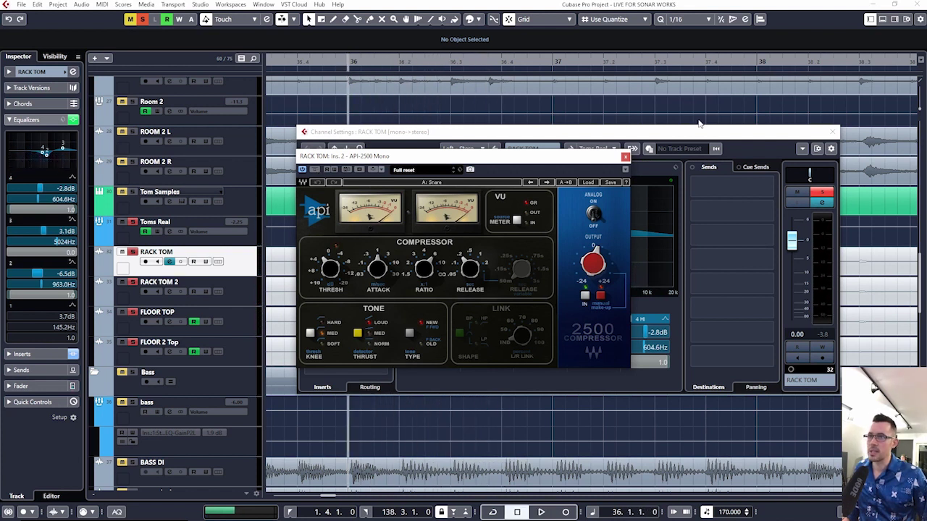
pyautogui.click(626, 157)
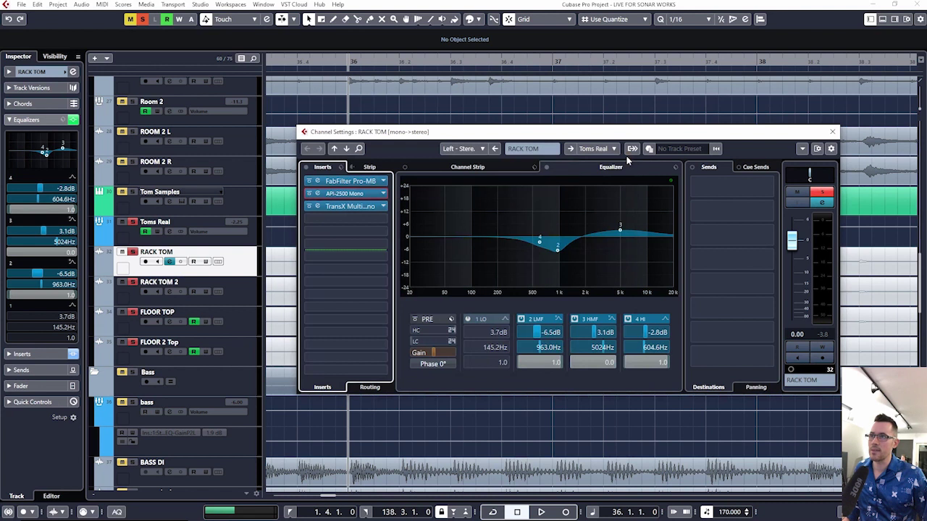
# - Examine the TransX Multi Mono on RACK TOM during playback, stop and close the plug-in
pyautogui.click(357, 208)
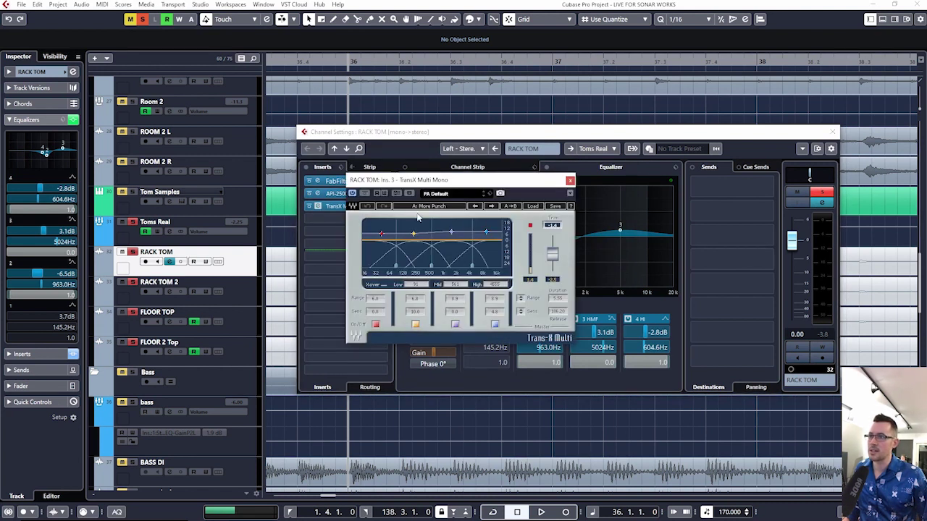
pyautogui.press('space')
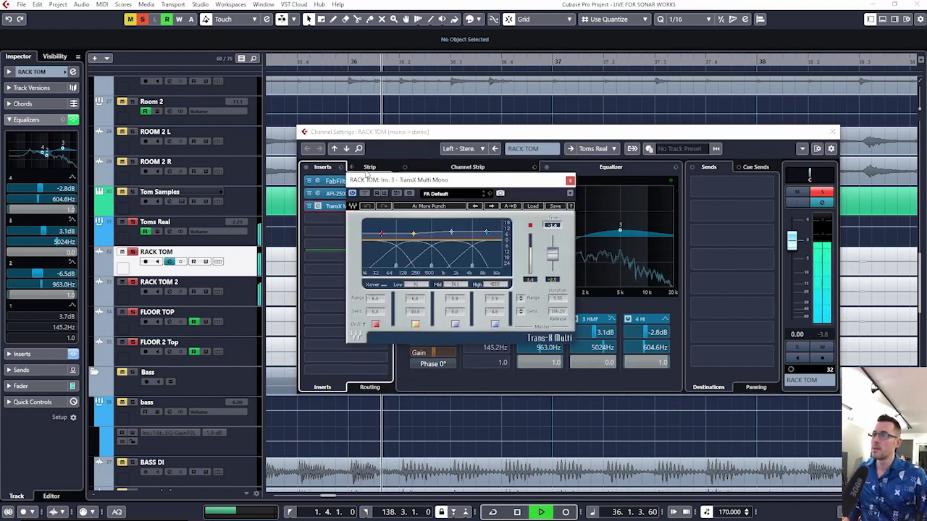
pyautogui.press('space')
pyautogui.click(570, 182)
# - Compare RACK TOM with all its inserts bypassed and enabled during playback, and close the channel settings
pyautogui.click(305, 167)
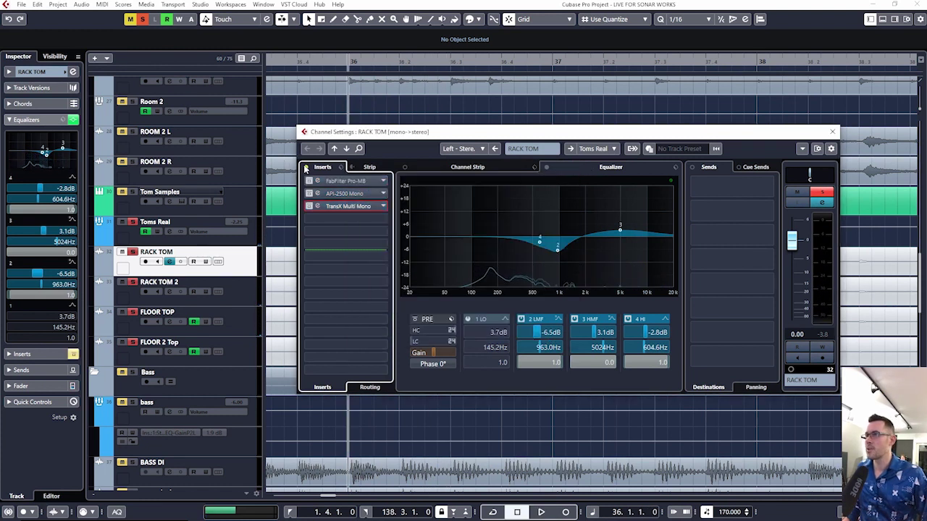
pyautogui.press('space')
pyautogui.click(308, 168)
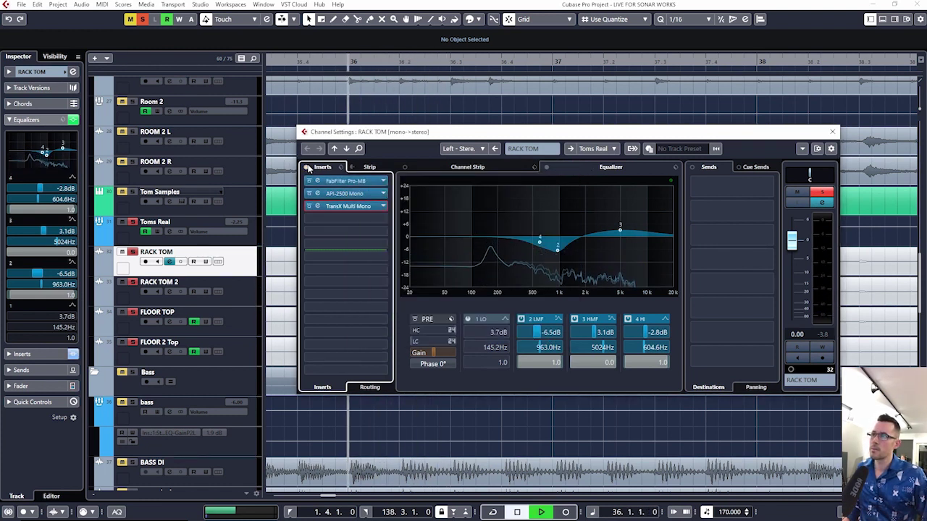
pyautogui.press('space')
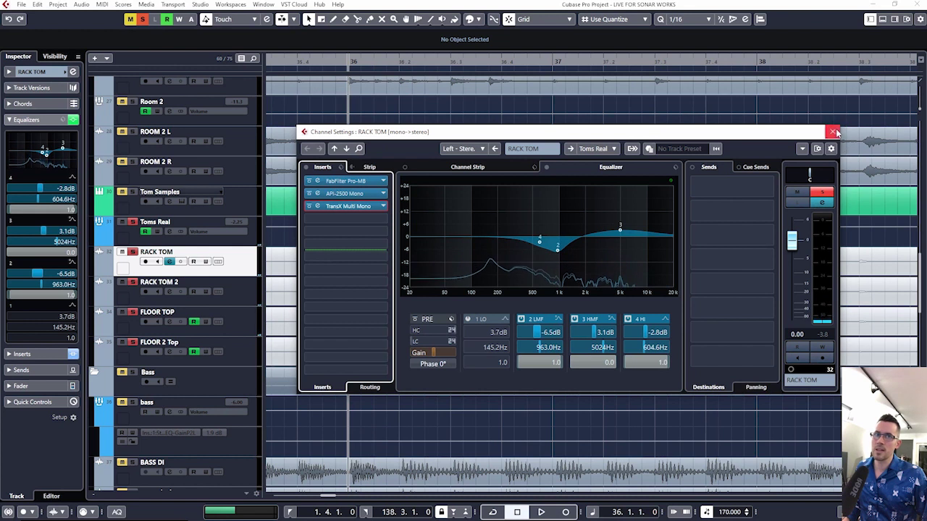
pyautogui.click(833, 132)
# - Open the Toms Real group's channel settings and toggle its EQ bypass on and off to inspect the curve
pyautogui.press('Down')
pyautogui.press('Down')
pyautogui.press('Down')
pyautogui.click(235, 243)
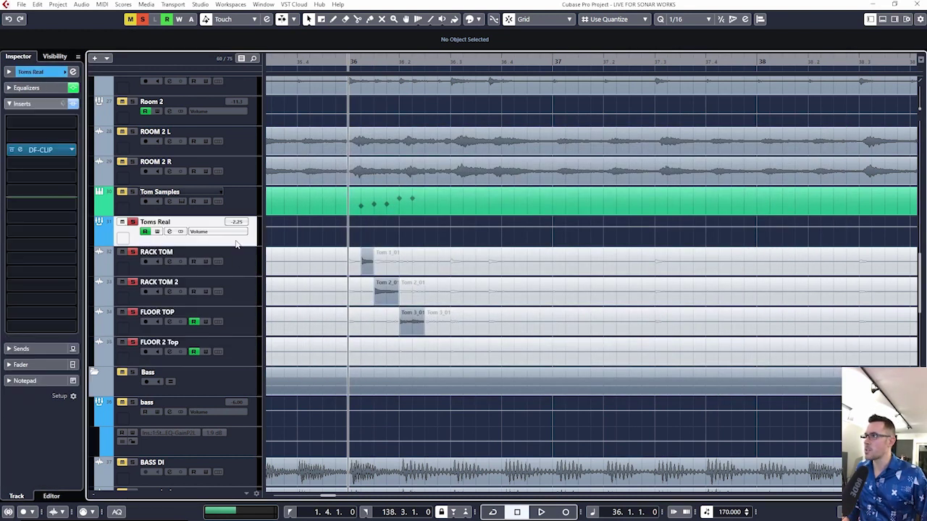
pyautogui.click(73, 72)
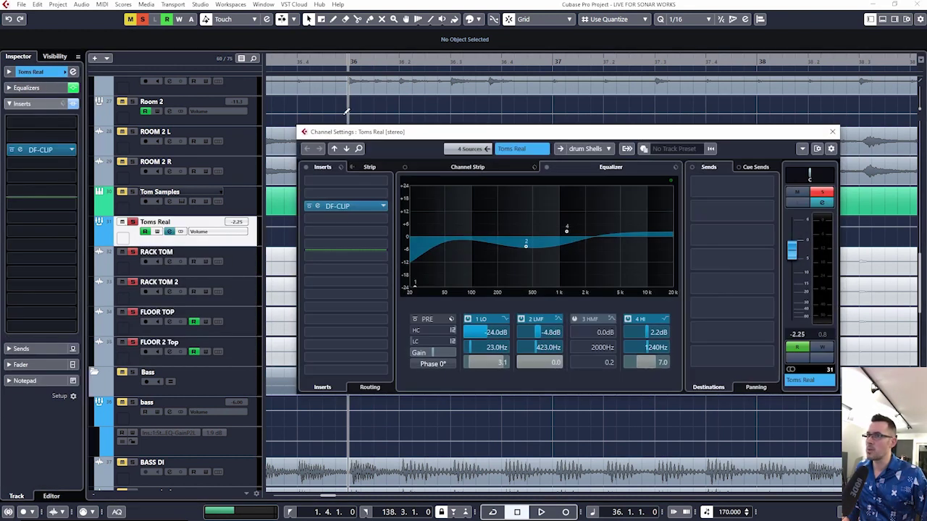
pyautogui.click(547, 168)
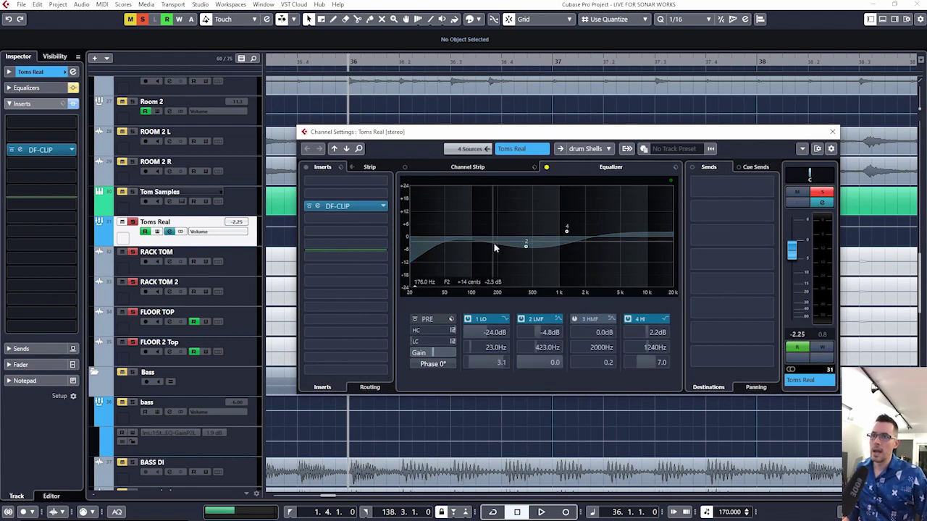
pyautogui.click(547, 168)
# - Examine the DF-CLIP insert on the Toms Real group, then close it and the channel settings
pyautogui.click(330, 206)
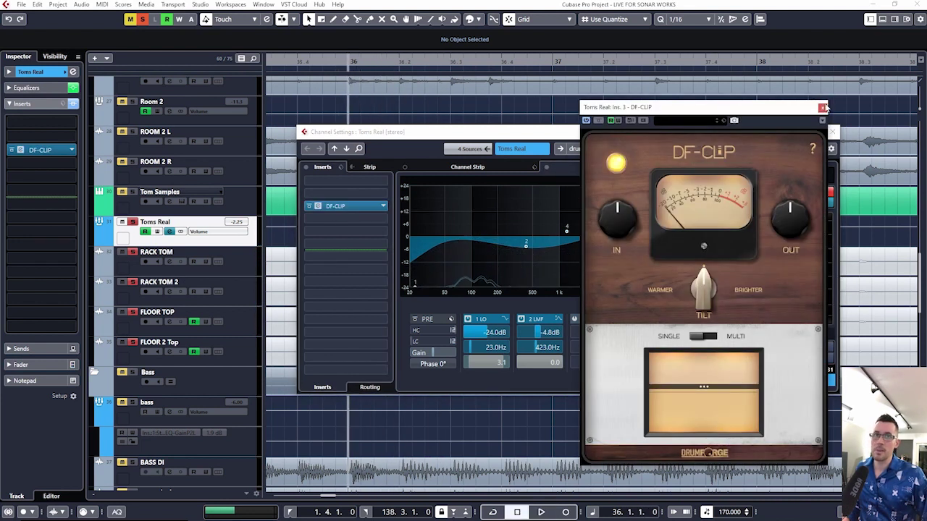
pyautogui.click(823, 108)
pyautogui.click(305, 132)
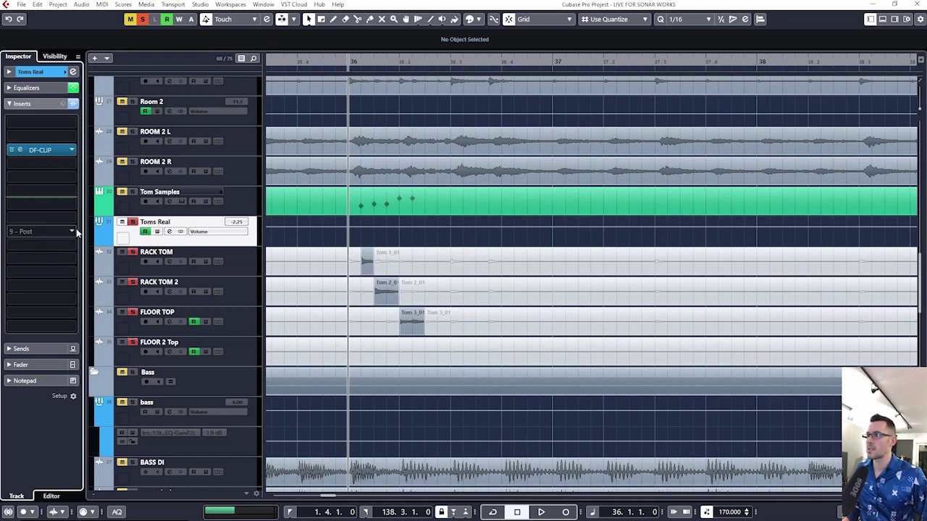
# - Clear the Toms Real solo, play the bar 36 tom fill in the full mix with Tom Samples muted, and unmute it after stopping
pyautogui.click(132, 222)
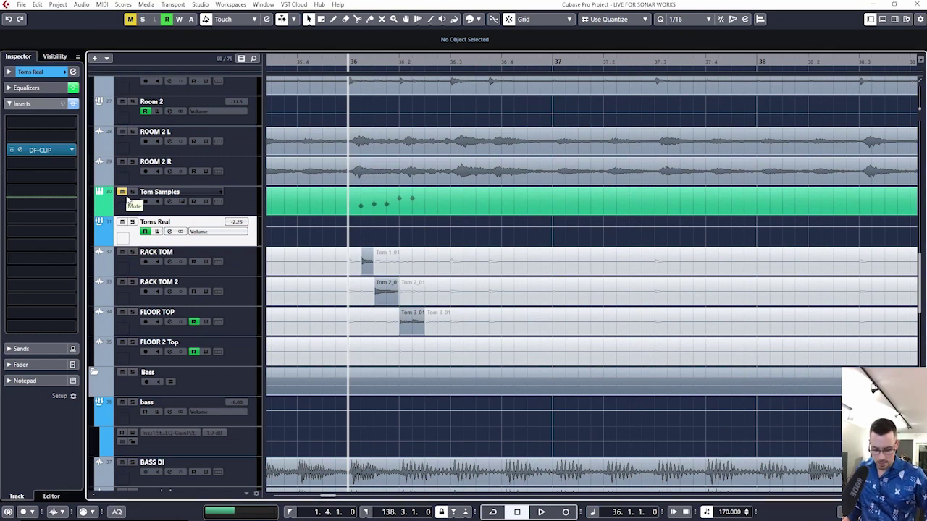
pyautogui.press('space')
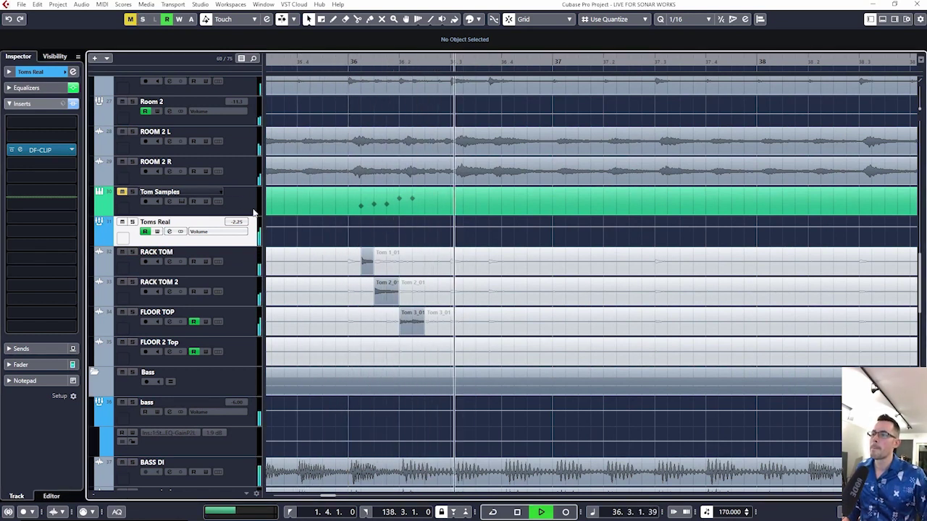
pyautogui.press('space')
pyautogui.press('space')
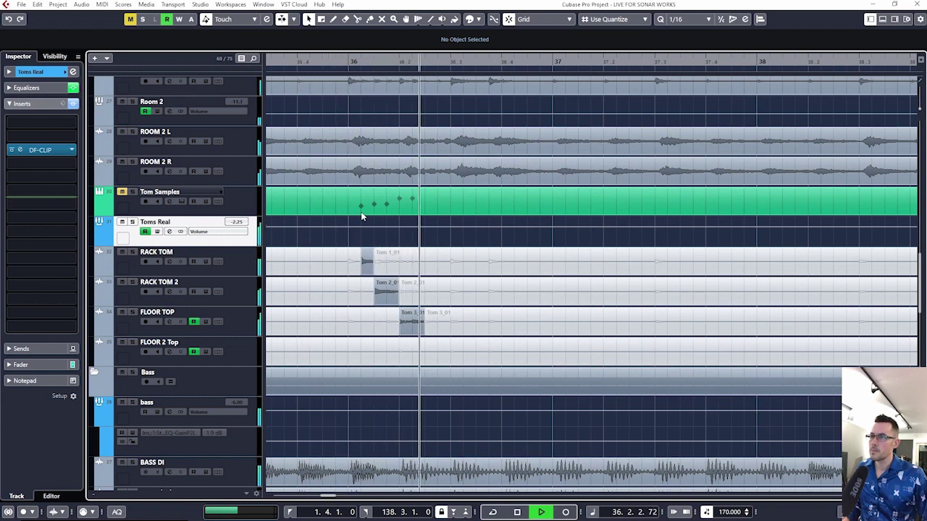
pyautogui.press('space')
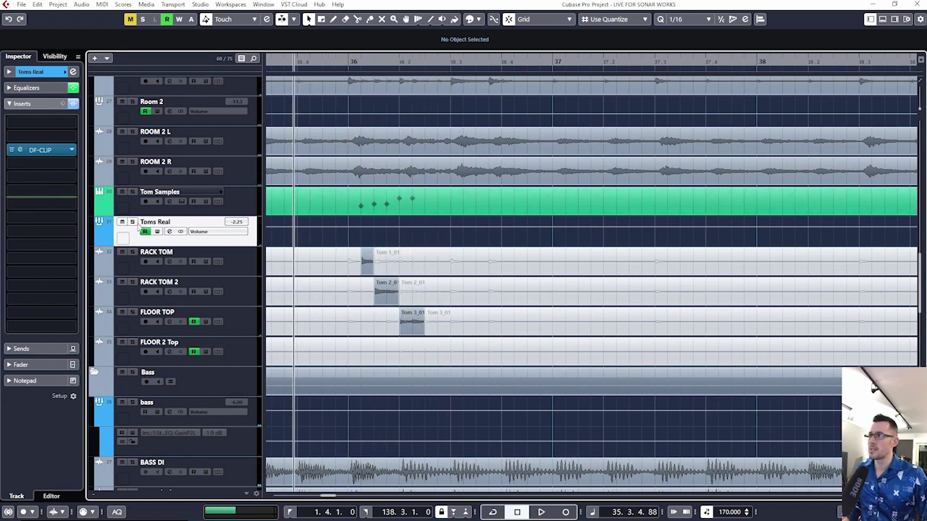
# - Solo Tom Samples, play the bar 36 fill, stop and open the track's Kontakt instrument
pyautogui.click(132, 193)
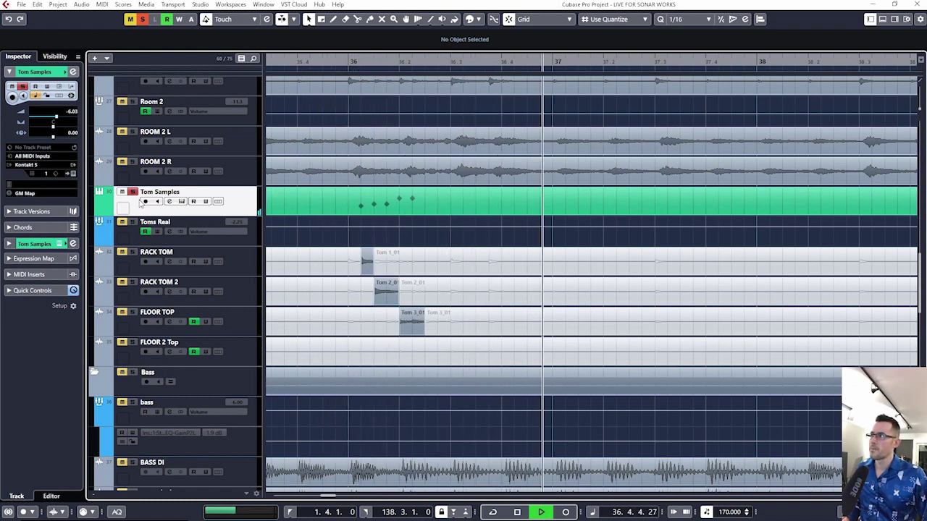
pyautogui.press('space')
pyautogui.hotkey('ctrl', 'e')
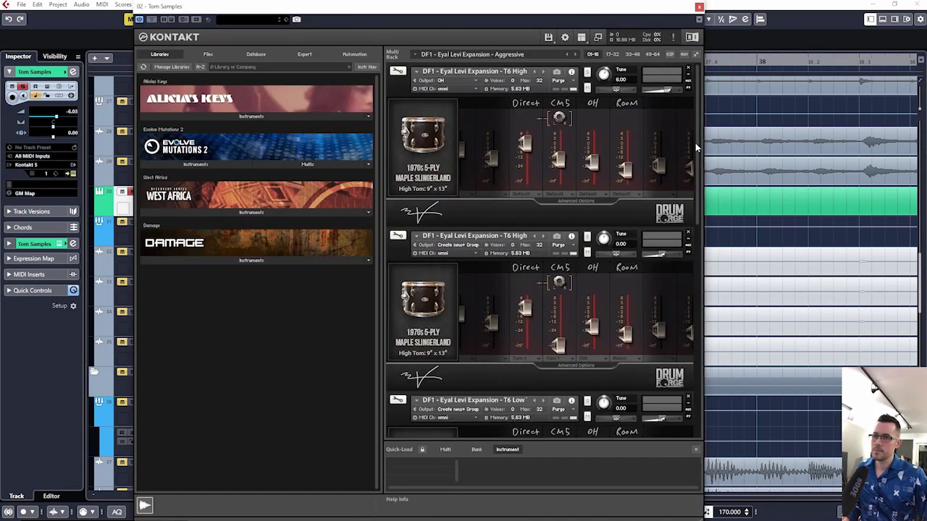
# - Look through the loaded tom instruments in Kontakt, from the high toms to the lower toms, and close the instrument window
pyautogui.scroll(-6, 583, 165)
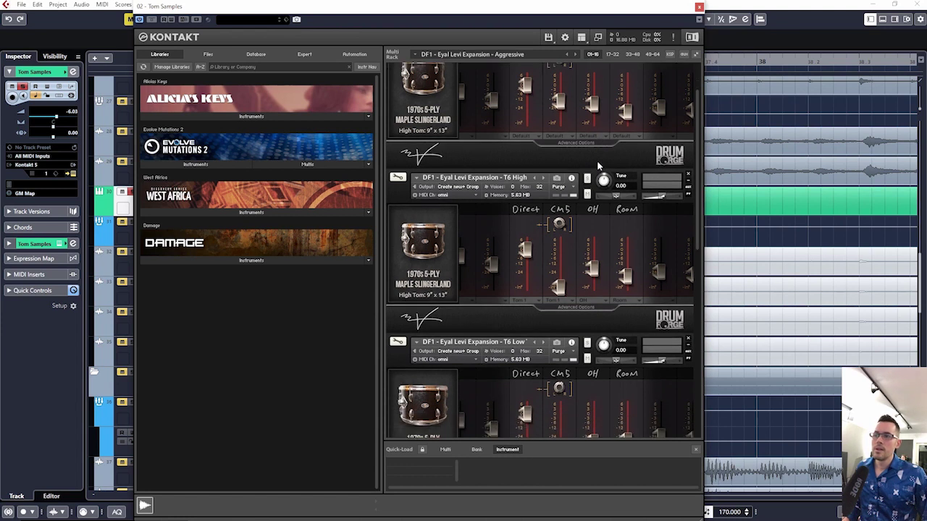
pyautogui.scroll(-7, 597, 165)
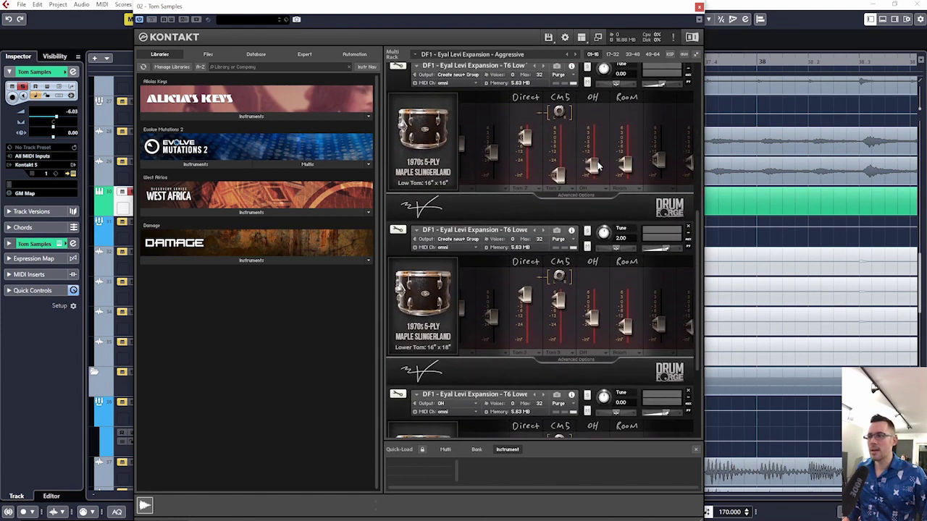
pyautogui.moveTo(698, 329); pyautogui.dragTo(703, 106)
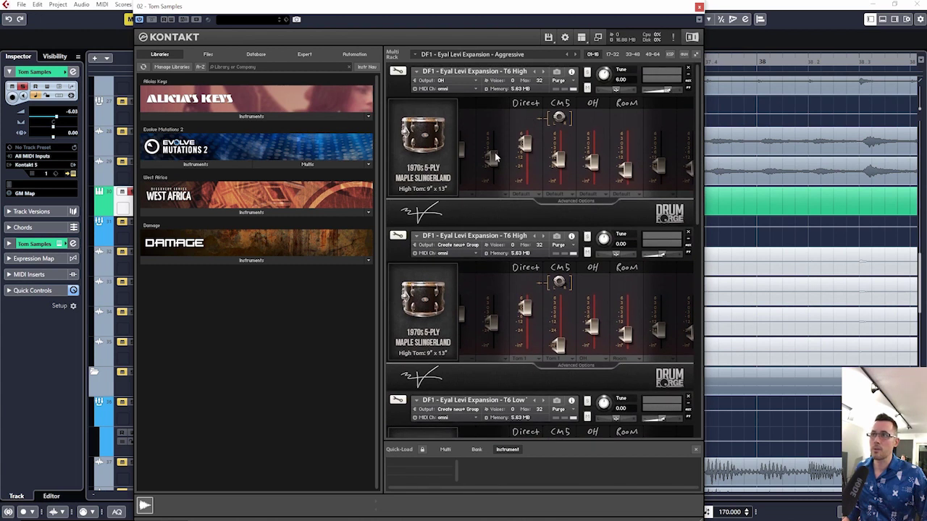
pyautogui.scroll(-5, 540, 190)
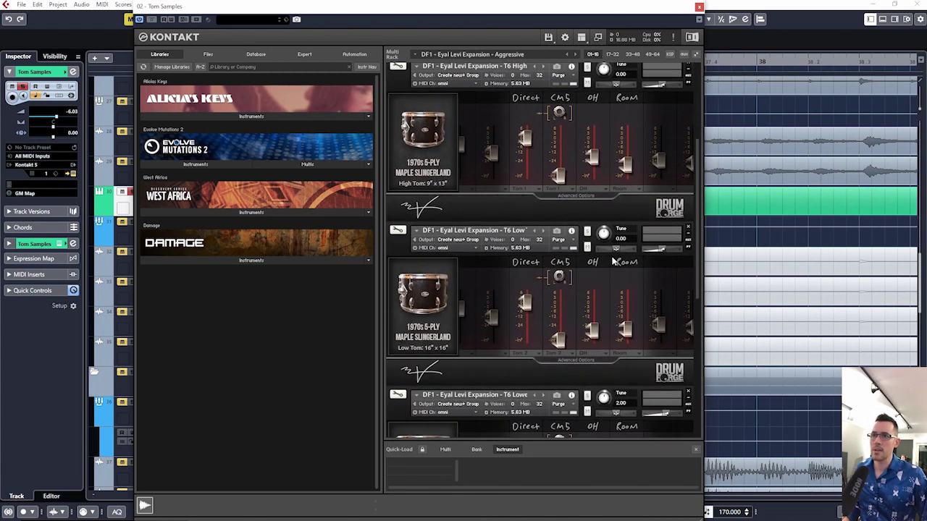
pyautogui.scroll(-5, 609, 261)
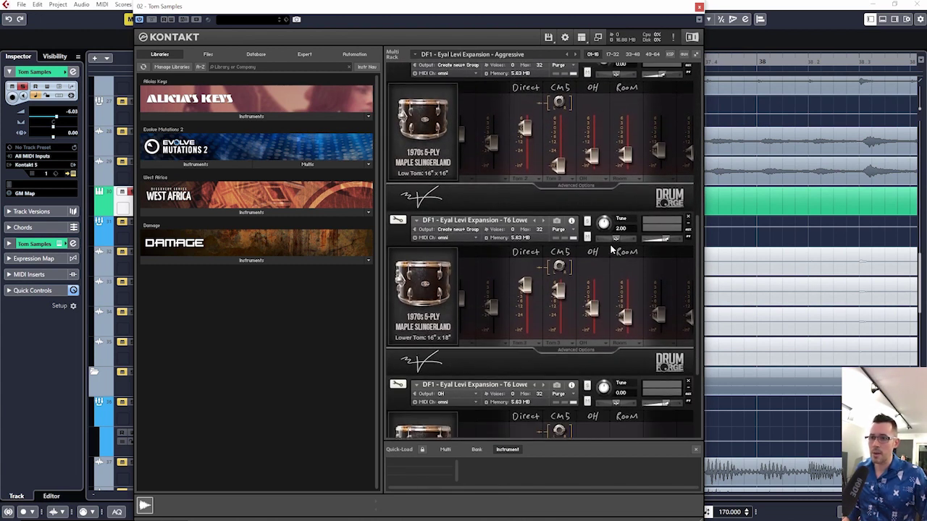
pyautogui.scroll(-3, 610, 249)
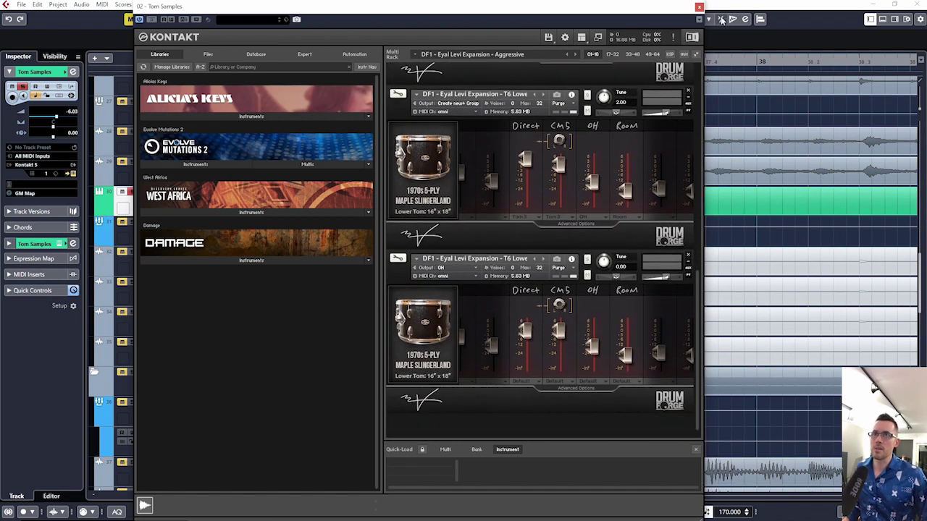
pyautogui.click(699, 8)
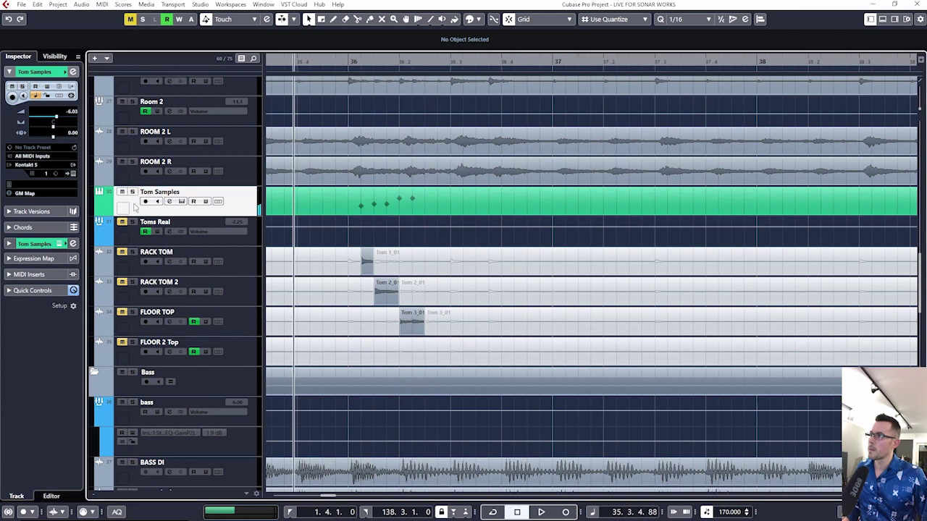
# - Play the bar 36 tom fill with Toms Real soloed, then with Tom Samples and Toms Real soloed together
pyautogui.click(134, 224)
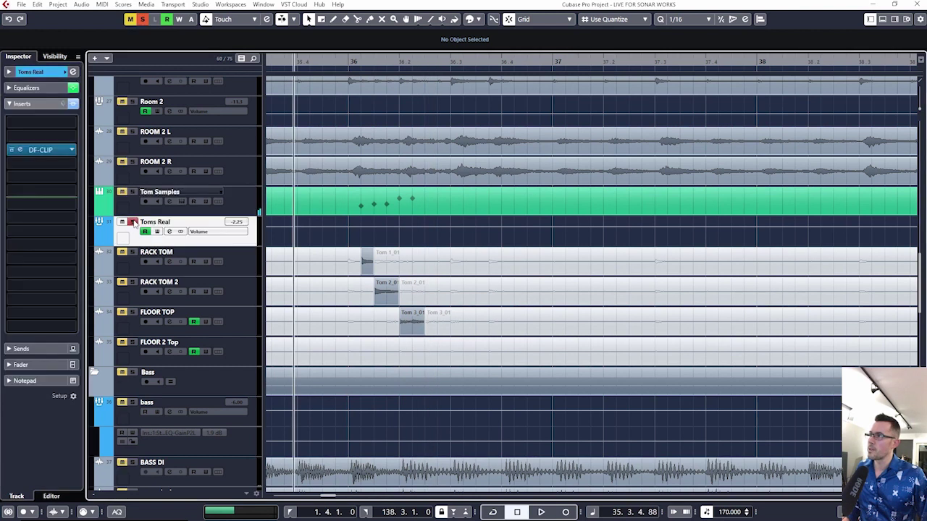
pyautogui.press('space')
pyautogui.click(133, 222)
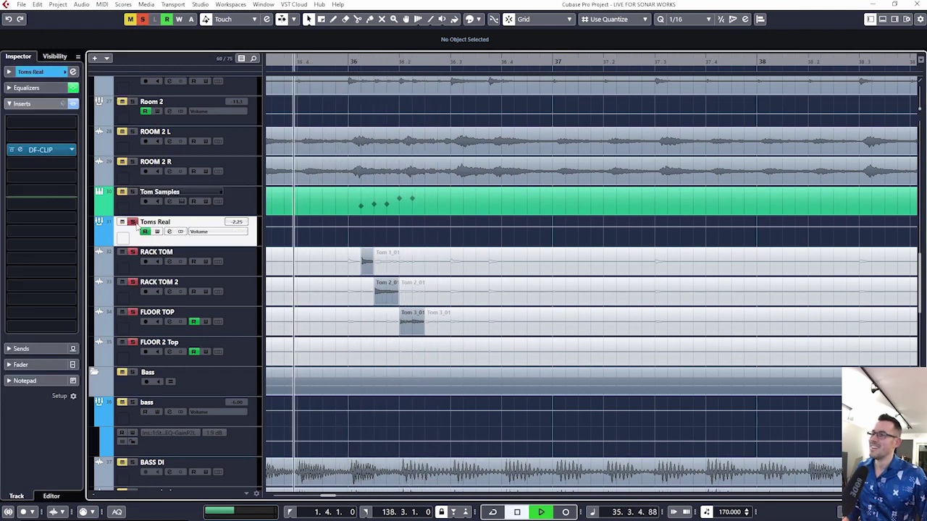
pyautogui.click(133, 223)
pyautogui.press('space')
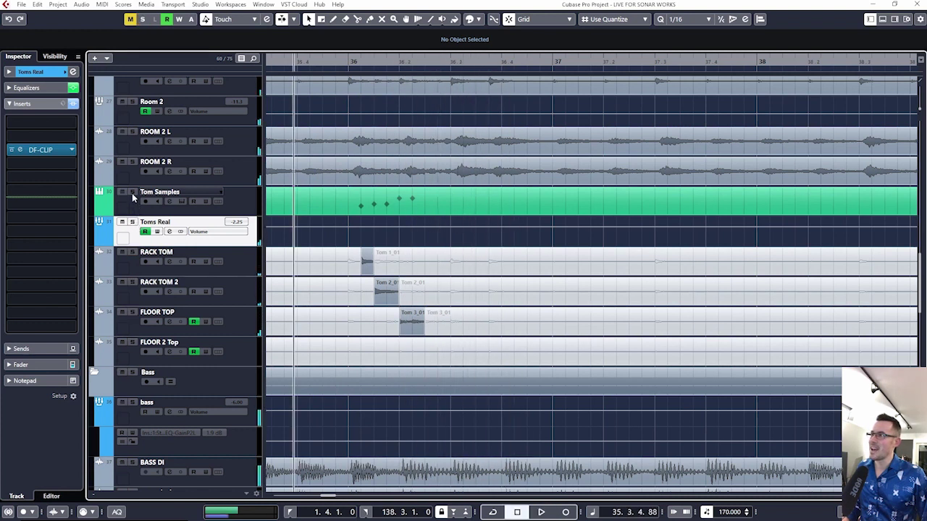
pyautogui.click(133, 193)
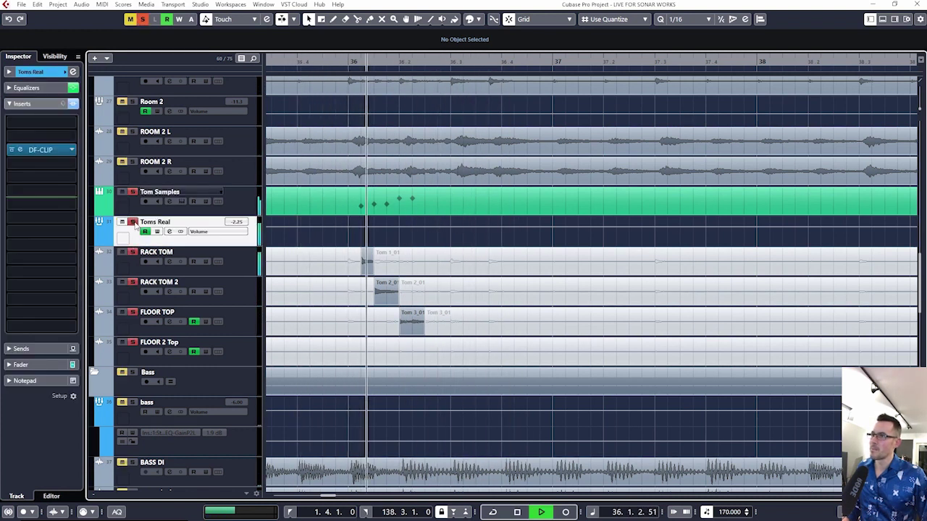
# - Clear the tom solos and play the full mix from the bar 36 fill through the tom fills up to bar 48
pyautogui.press('space')
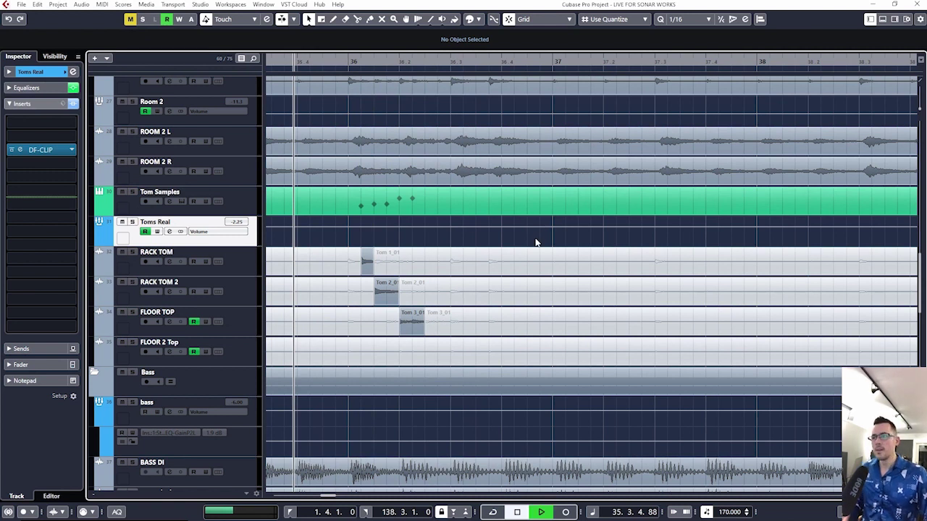
pyautogui.scroll(-3, 542, 248)
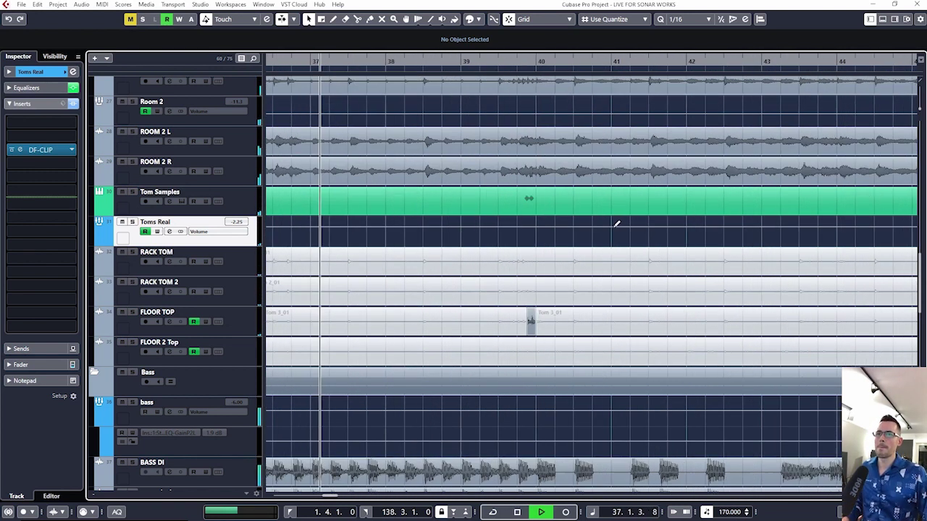
pyautogui.scroll(-4, 616, 223)
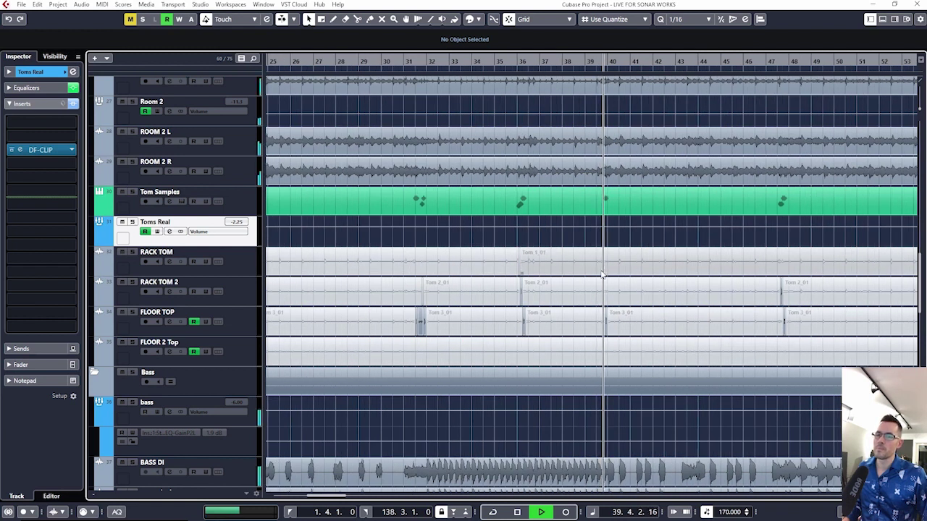
pyautogui.scroll(4, 601, 274)
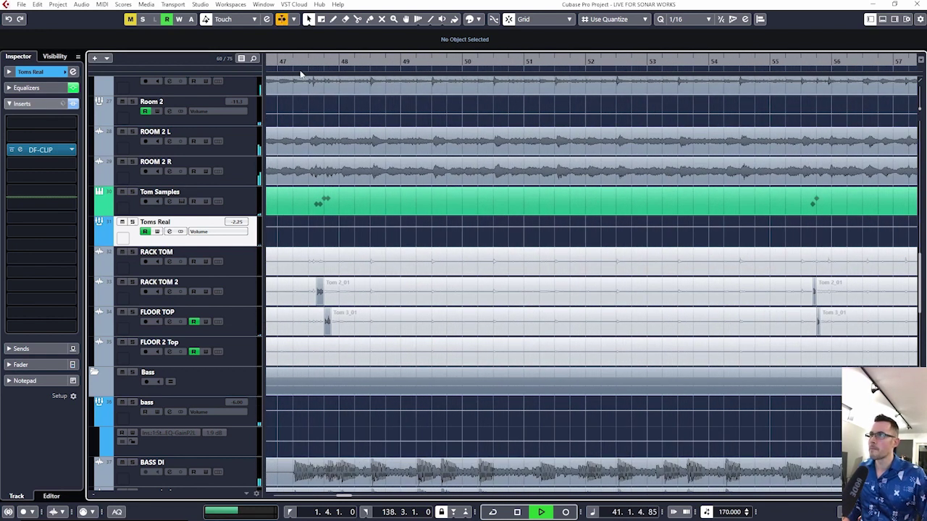
pyautogui.scroll(-3, 319, 177)
pyautogui.hscroll(-5, 390, 323)
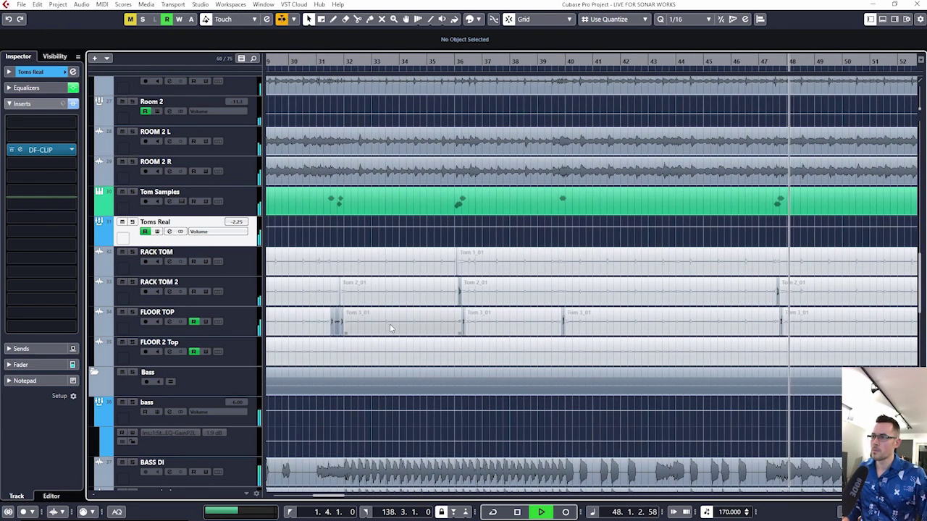
# - Move playback to bar 31 and listen to the tom fill there in the full mix
pyautogui.press('space')
pyautogui.click(322, 62)
pyautogui.press('h')
pyautogui.press('h')
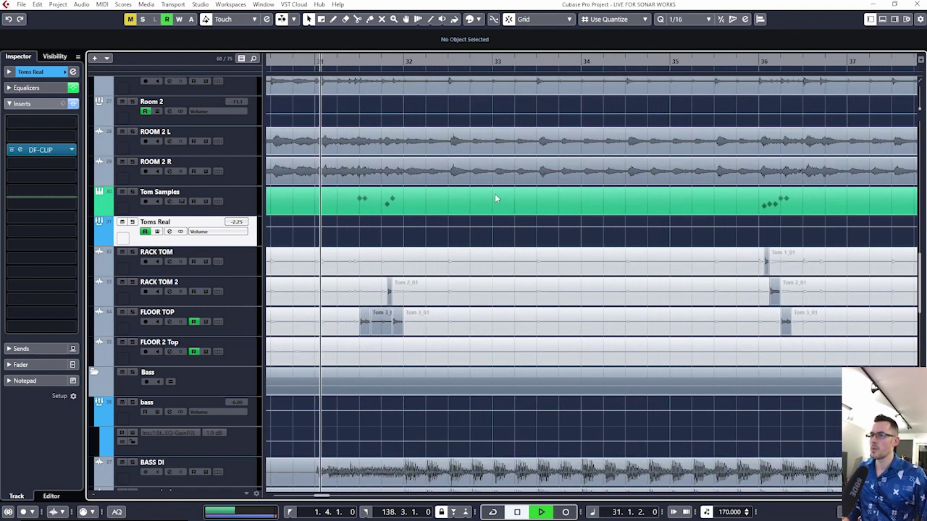
pyautogui.press('space')
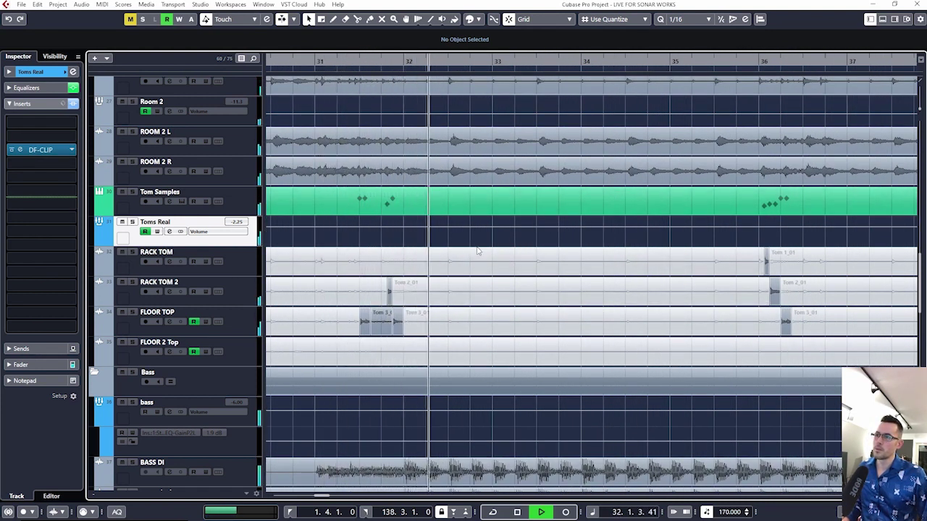
# - Move playback to just before the bar 17 tom fill, play it in the full mix and stop
pyautogui.press('g')
pyautogui.press('g')
pyautogui.press('g')
pyautogui.press('space')
pyautogui.press('h')
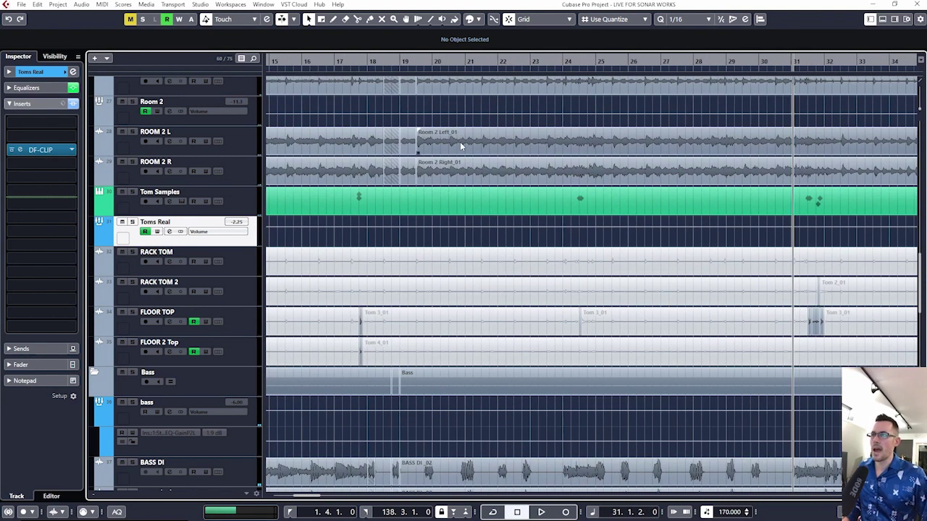
pyautogui.click(344, 63)
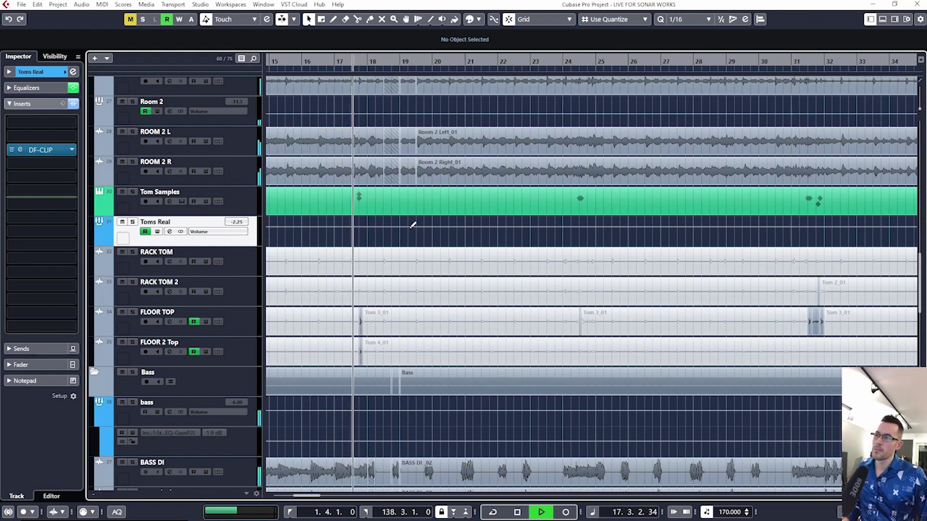
pyautogui.press('g')
pyautogui.press('g')
pyautogui.press('space')
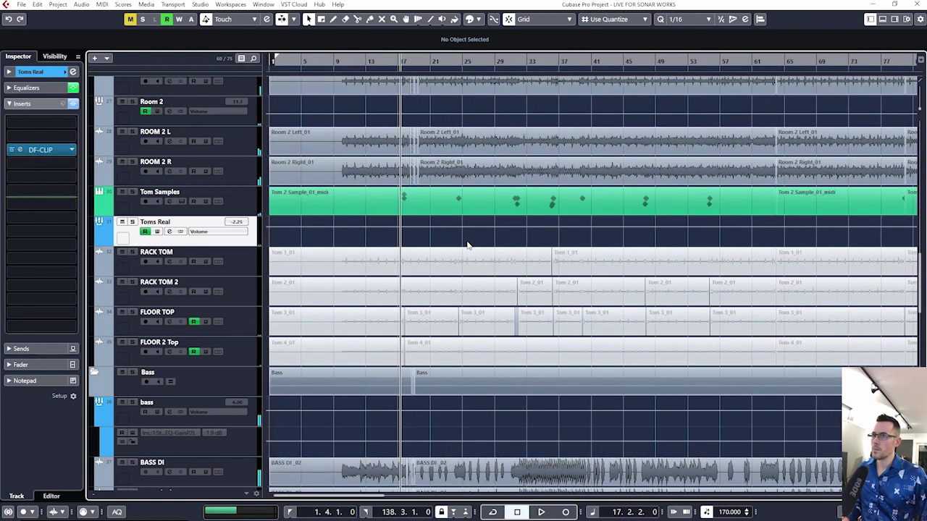
# - Solo the Drums folder, play from bar 31, bring back the full mix by clearing the solo, and stop
pyautogui.press('g')
pyautogui.press('g')
pyautogui.press('g')
pyautogui.press('g')
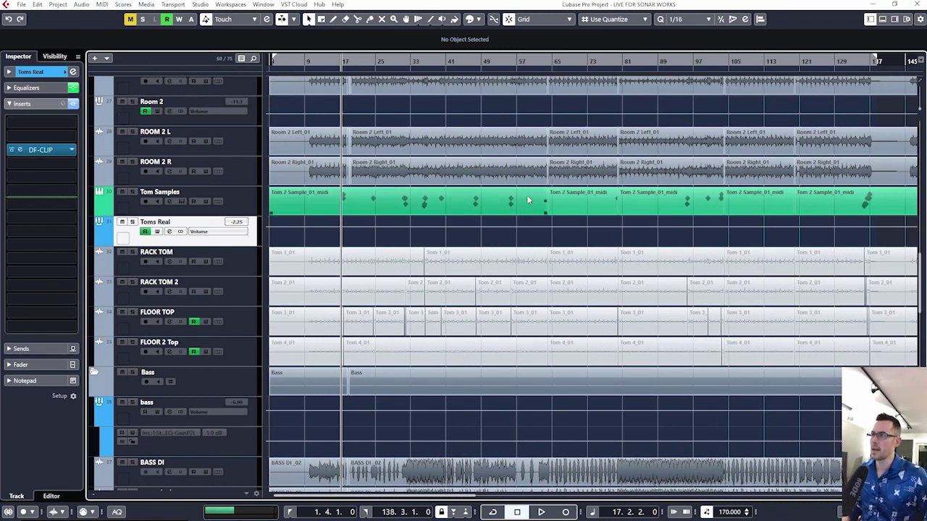
pyautogui.scroll(-6, 507, 254)
pyautogui.scroll(20, 556, 279)
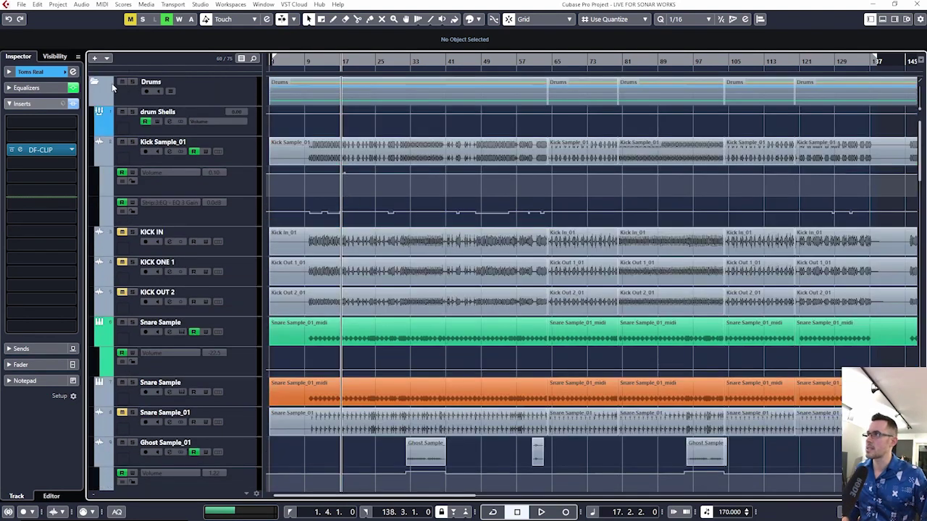
pyautogui.click(132, 82)
pyautogui.scroll(4, 355, 148)
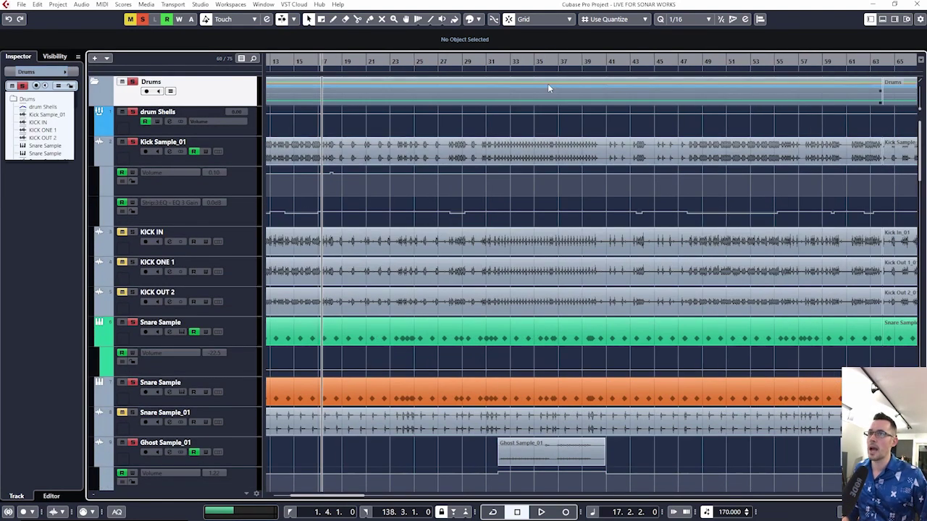
pyautogui.moveTo(487, 69); pyautogui.dragTo(481, 78)
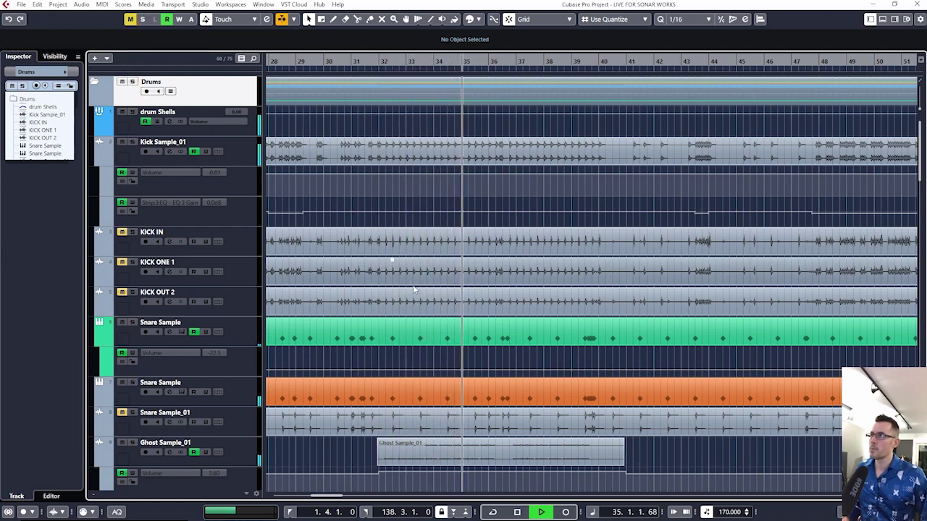
pyautogui.press('space')
# - Go to the Bass folder's tracks and set the playback position just before bar 10, where the bass starts
pyautogui.scroll(-20, 455, 246)
pyautogui.scroll(6, 459, 284)
pyautogui.scroll(-5, 435, 268)
pyautogui.scroll(4, 377, 239)
pyautogui.scroll(1, 352, 231)
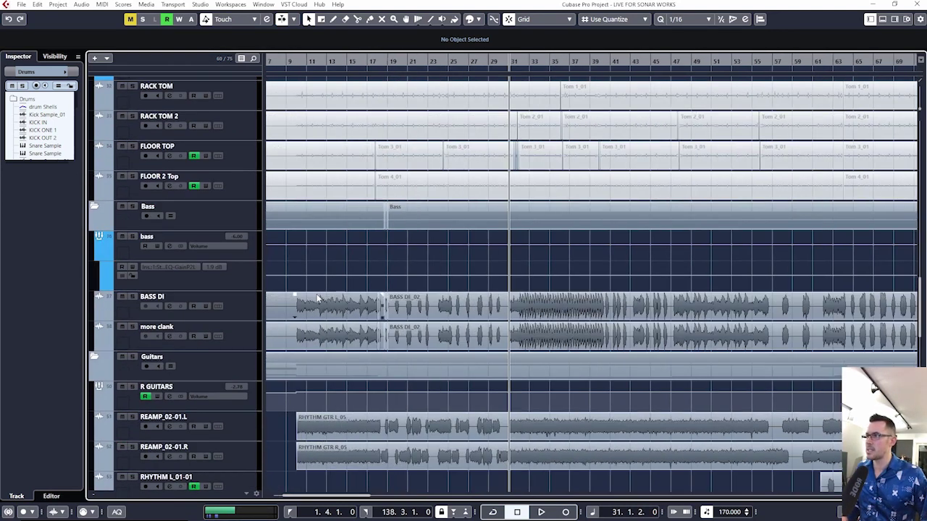
pyautogui.scroll(3, 317, 298)
pyautogui.moveTo(327, 62); pyautogui.dragTo(399, 85)
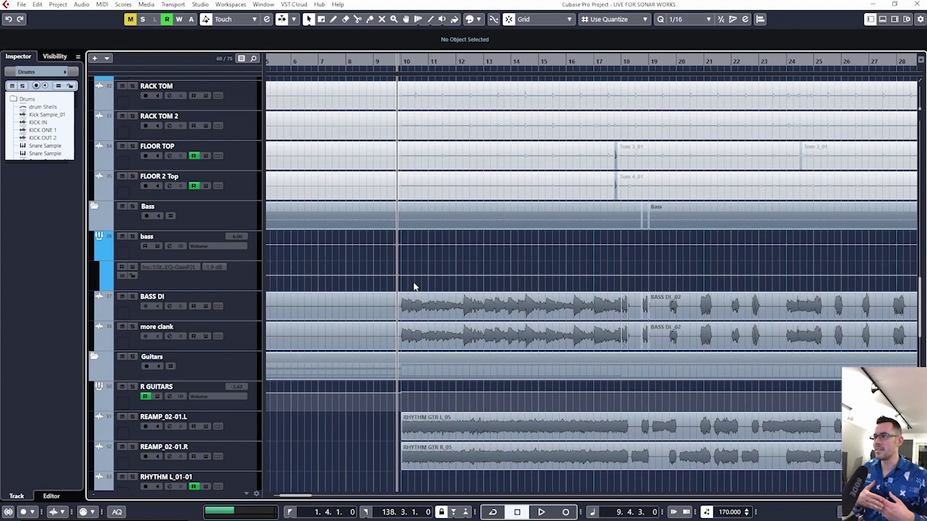
# - Solo the bass group, play it from just before bar 10 to about bar 19, and stop
pyautogui.click(133, 236)
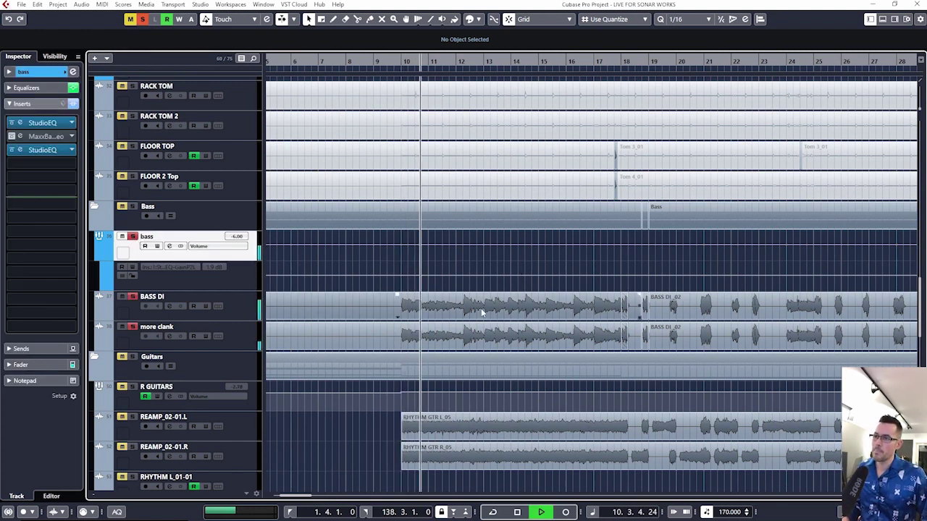
pyautogui.scroll(2, 486, 319)
pyautogui.scroll(-2, 509, 324)
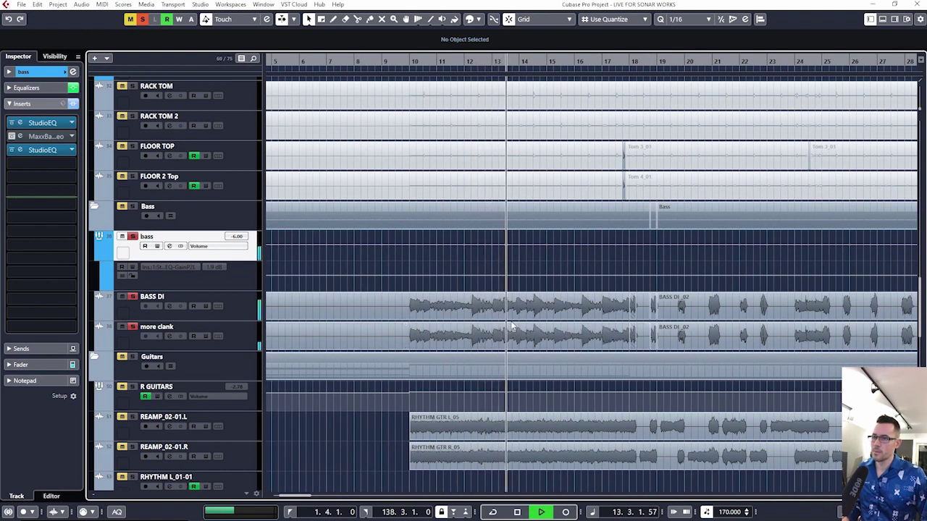
pyautogui.hscroll(2, 514, 328)
pyautogui.click(515, 323)
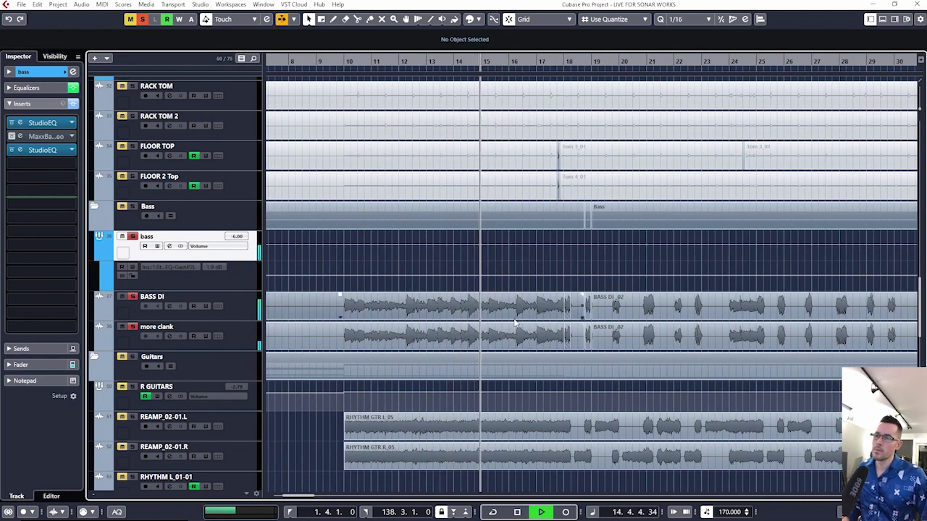
pyautogui.hscroll(2, 514, 323)
pyautogui.hscroll(-2, 514, 323)
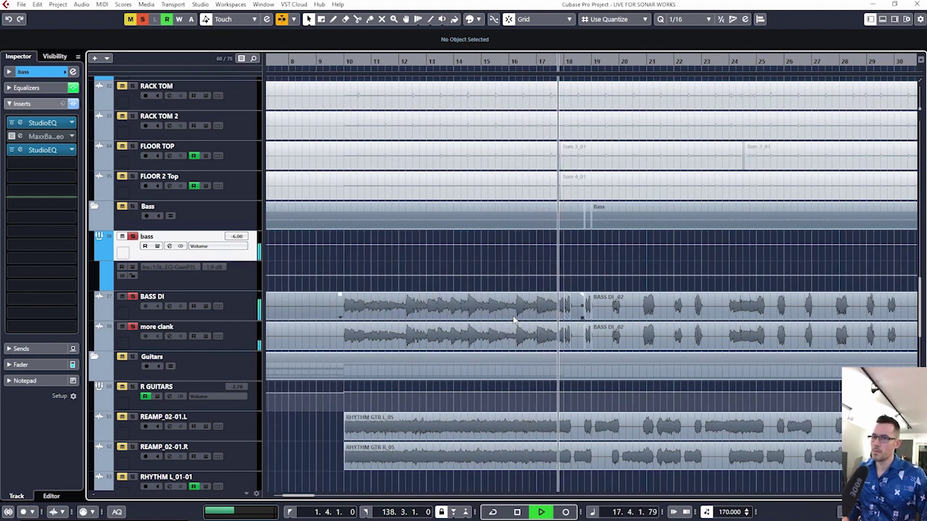
pyautogui.click(629, 304)
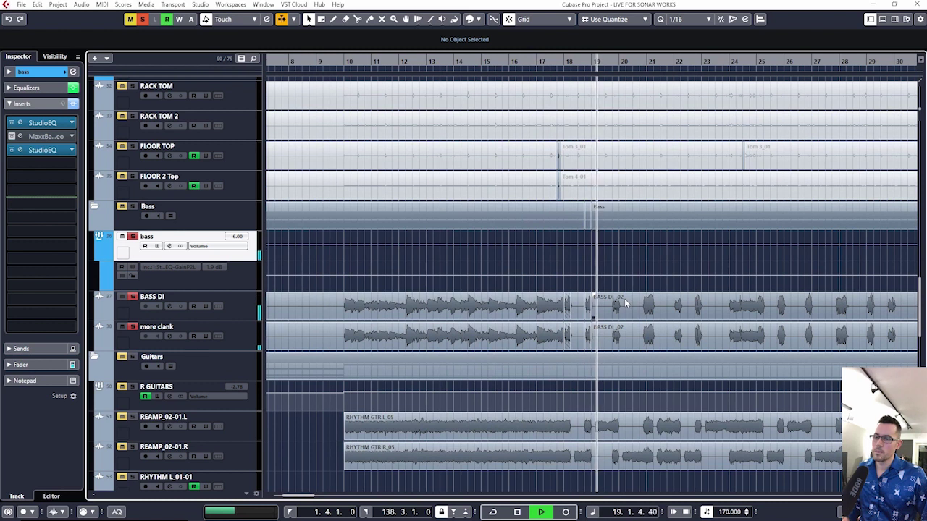
pyautogui.press('space')
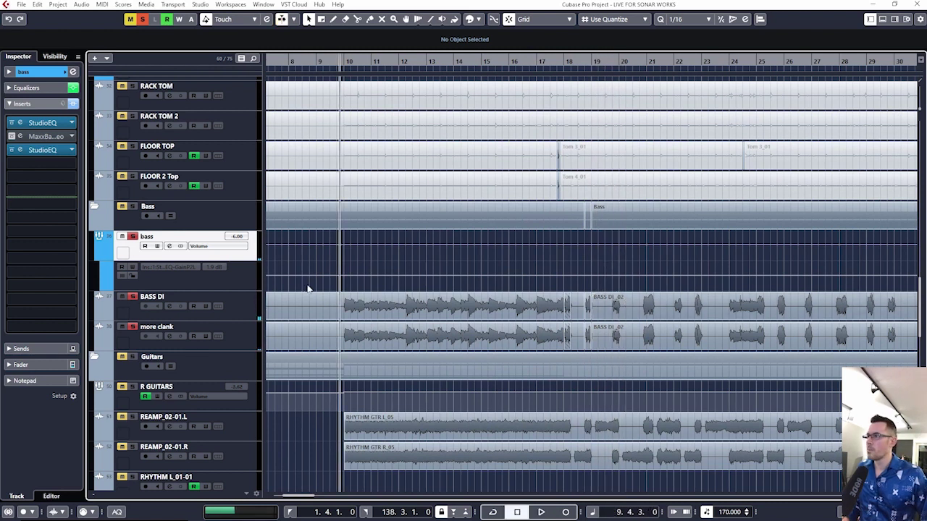
# - Bypass the inserts and equalizer on the more clank track and play it soloed without BASS DI
pyautogui.click(235, 346)
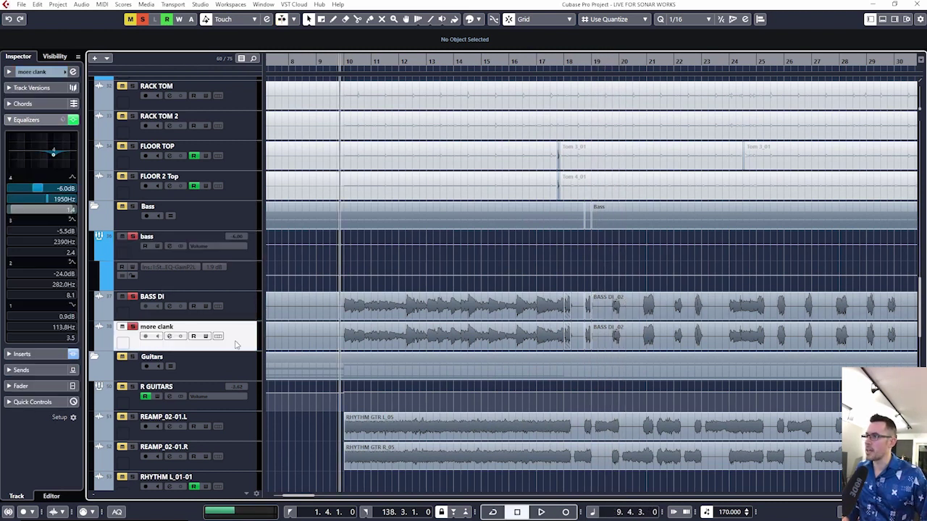
pyautogui.click(74, 71)
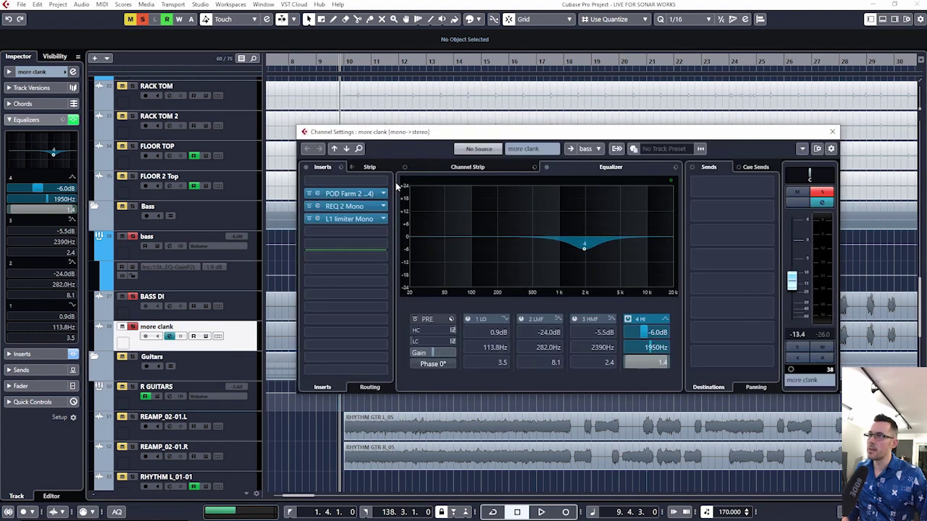
pyautogui.click(307, 168)
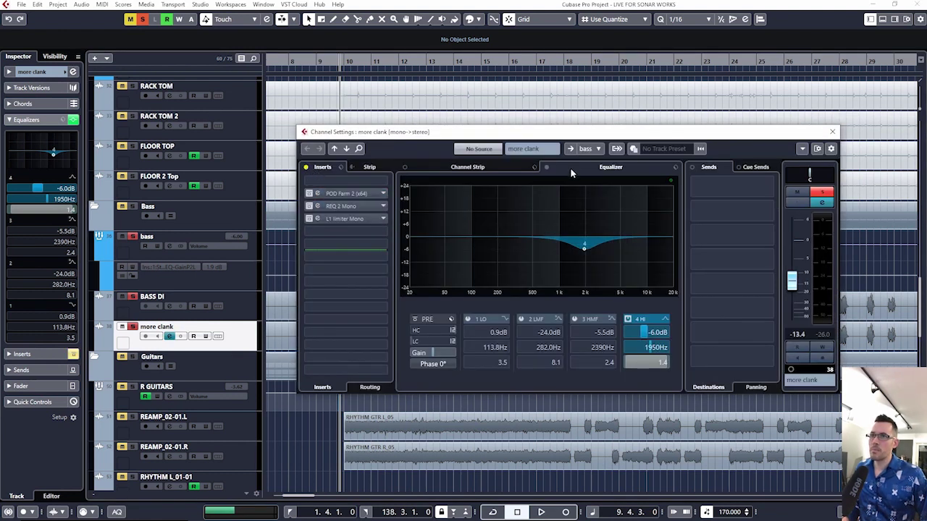
pyautogui.click(546, 167)
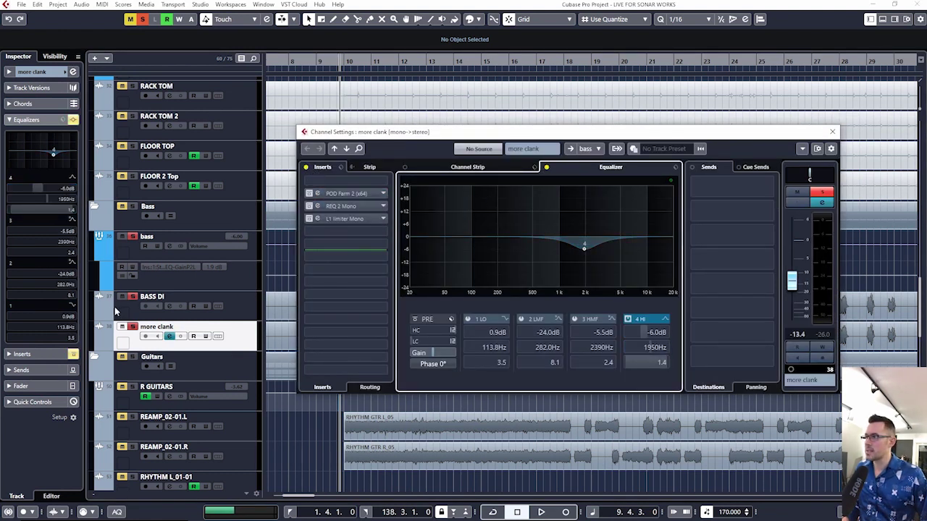
pyautogui.press('Escape')
pyautogui.press('space')
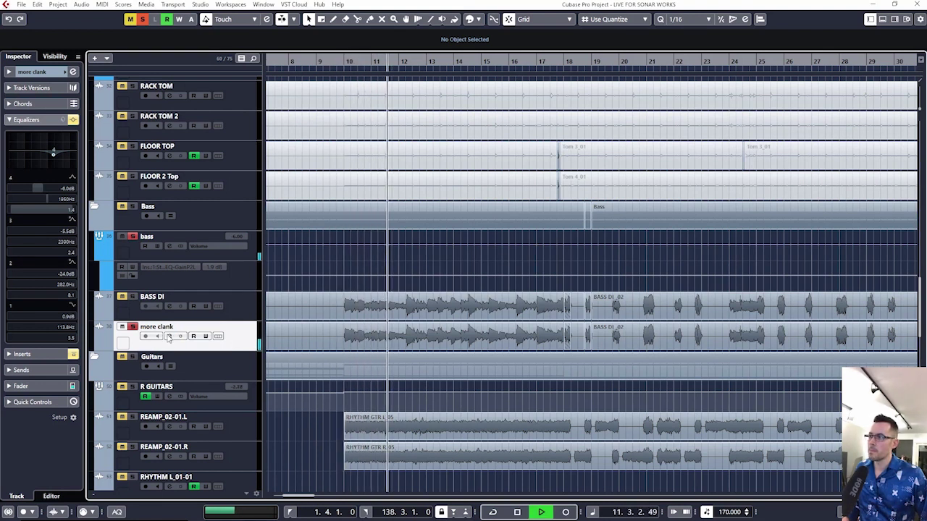
# - Re-enable the inserts and equalizer on more clank, stop playback and close its channel settings
pyautogui.press('e')
pyautogui.press('space')
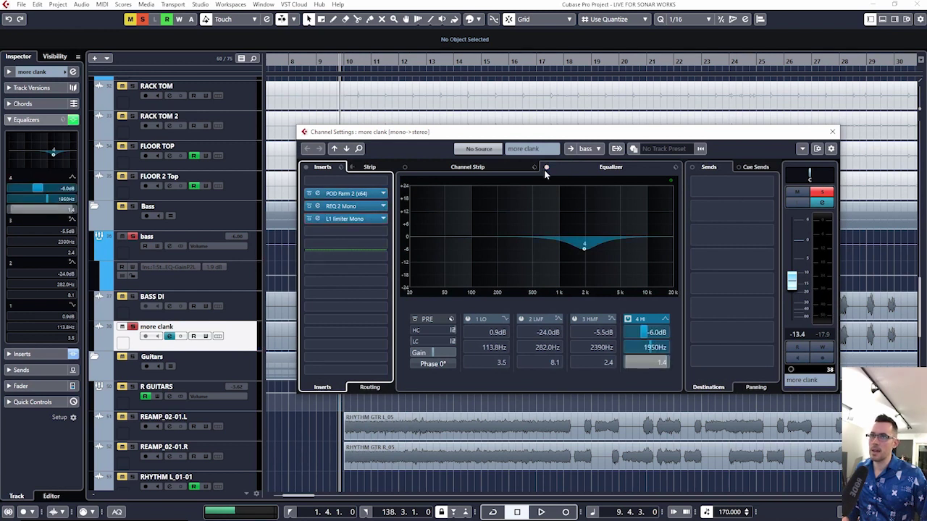
pyautogui.press('e')
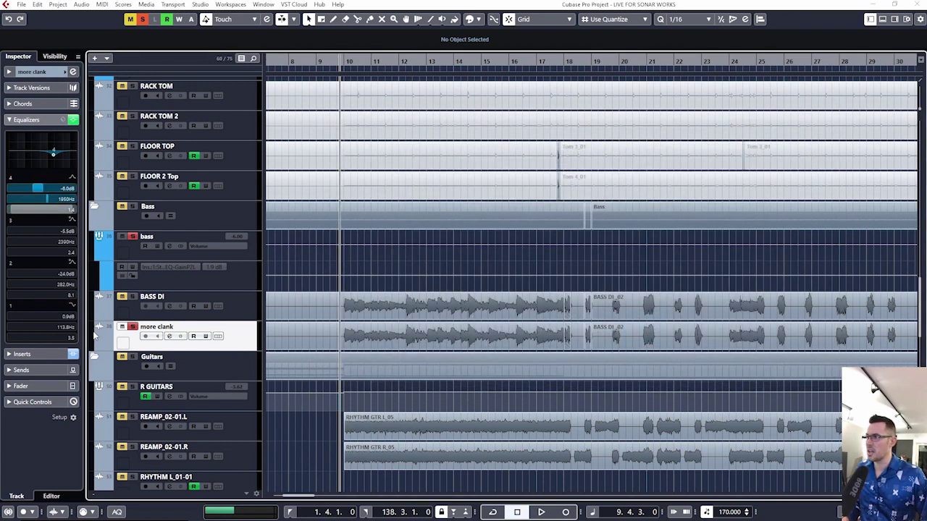
# - Solo the BASS DI track, open its channel settings and play it from just before bar 10
pyautogui.click(137, 310)
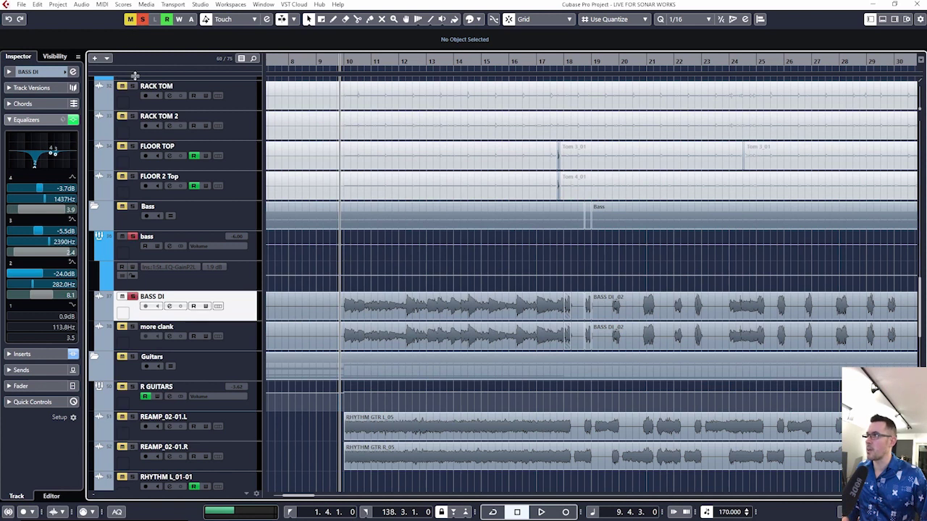
pyautogui.click(72, 72)
pyautogui.press('space')
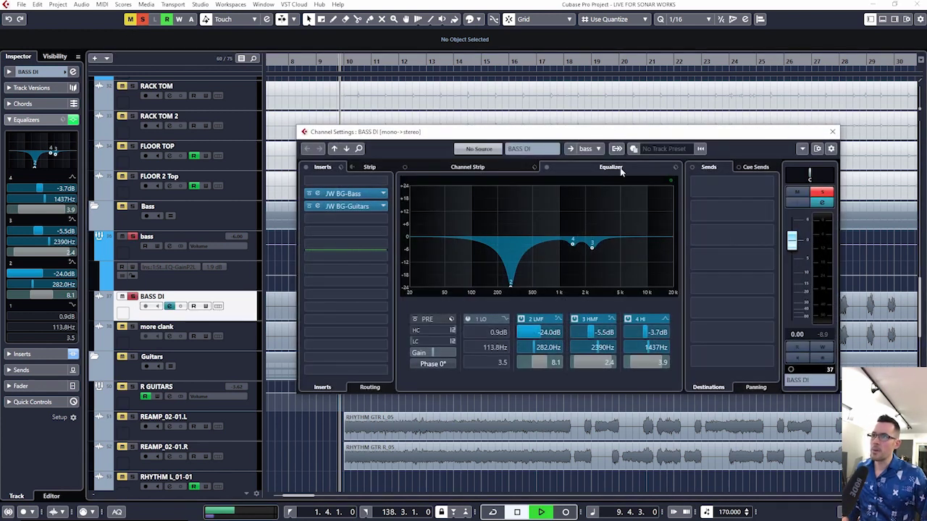
pyautogui.moveTo(603, 140); pyautogui.dragTo(552, 148)
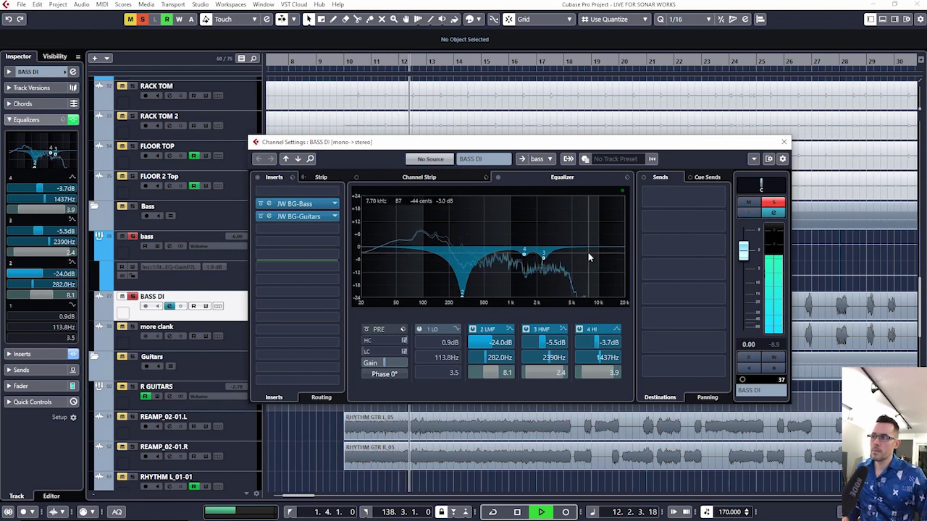
# - Bypass BASS DI's equalizer and inserts during playback, stop, and open JW BG-Bass with only that insert re-enabled
pyautogui.click(497, 177)
pyautogui.click(257, 176)
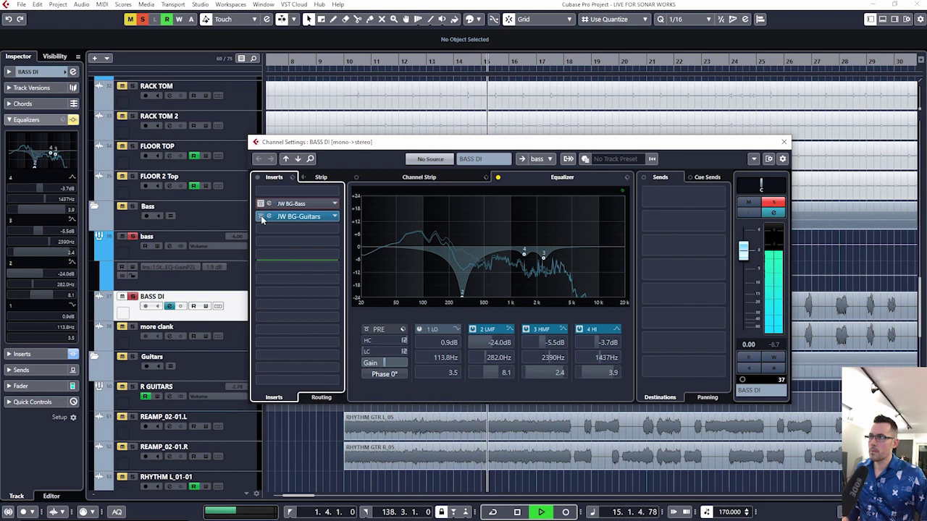
pyautogui.click(307, 204)
pyautogui.press('space')
pyautogui.click(311, 206)
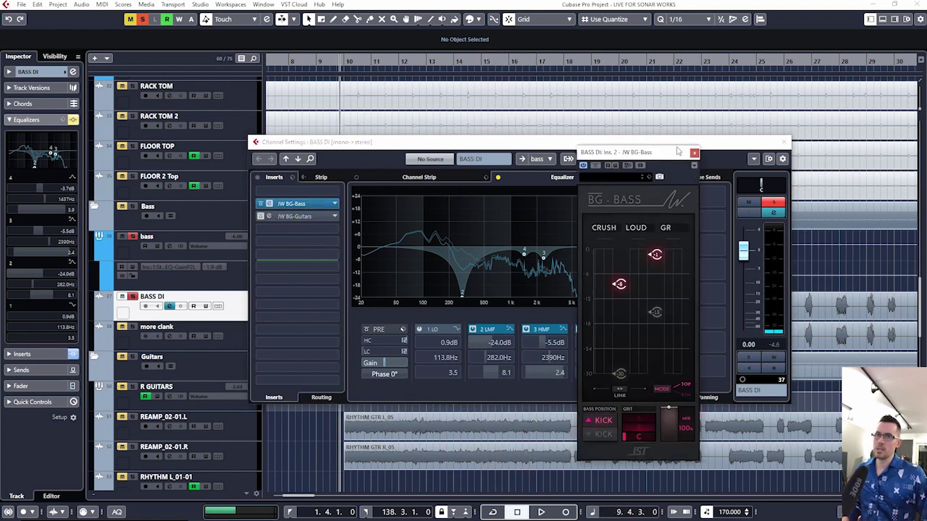
pyautogui.moveTo(658, 154); pyautogui.dragTo(447, 134)
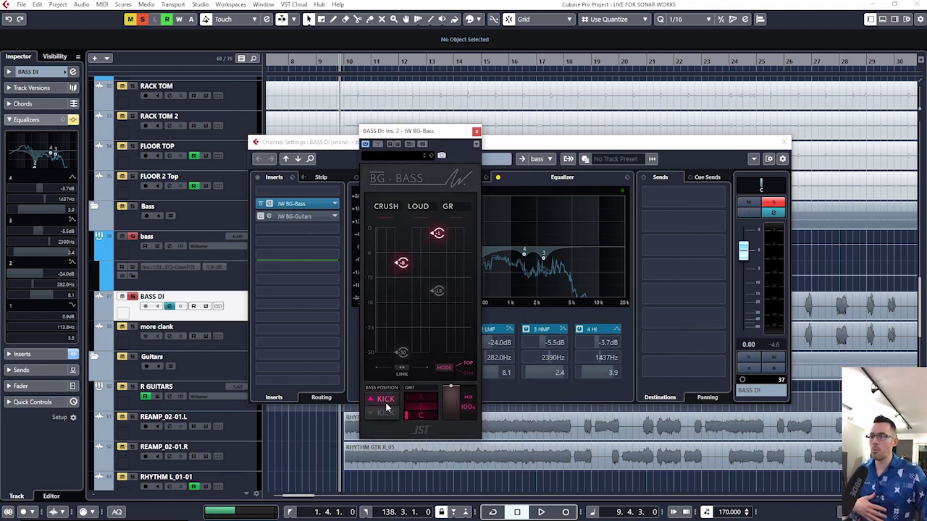
# - Switch JW BG-Bass to BTM mode and play the soloed bass to examine its crush, loudness and gain-reduction meters
pyautogui.click(467, 374)
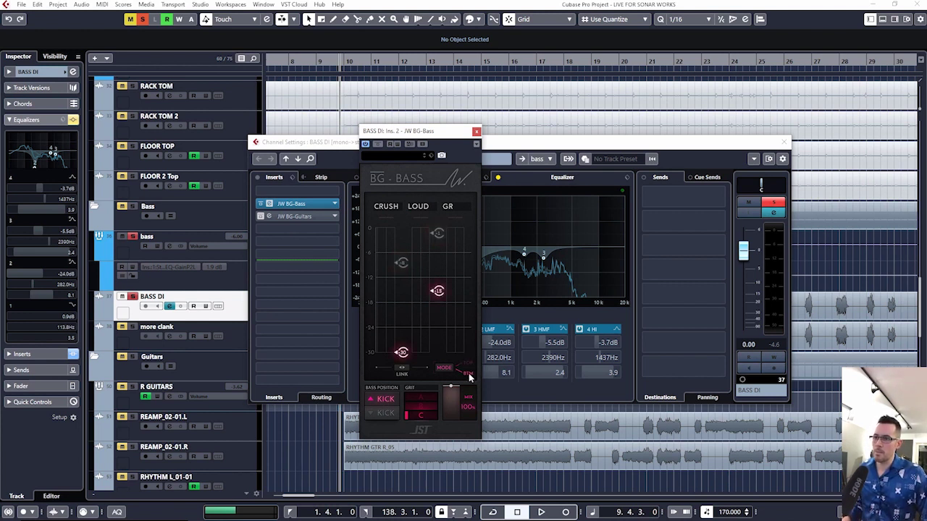
pyautogui.press('space')
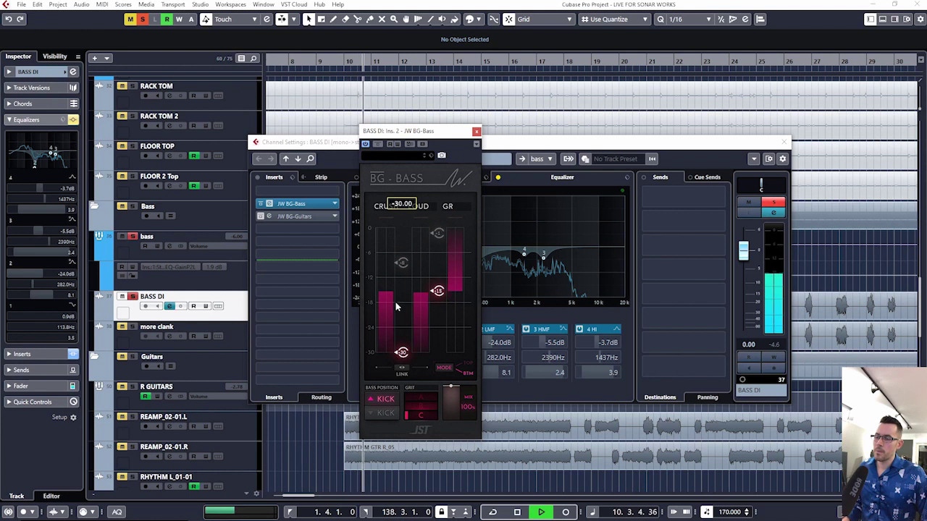
pyautogui.press('space')
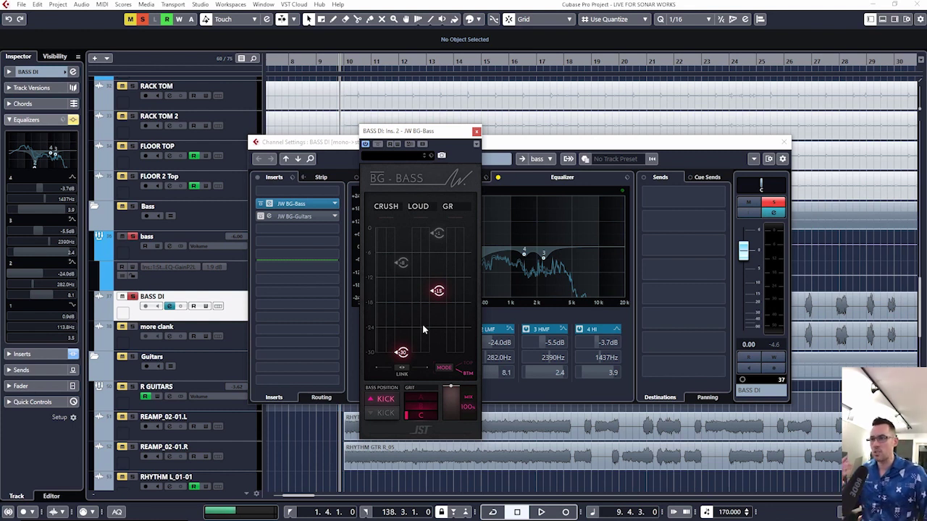
pyautogui.moveTo(400, 355)
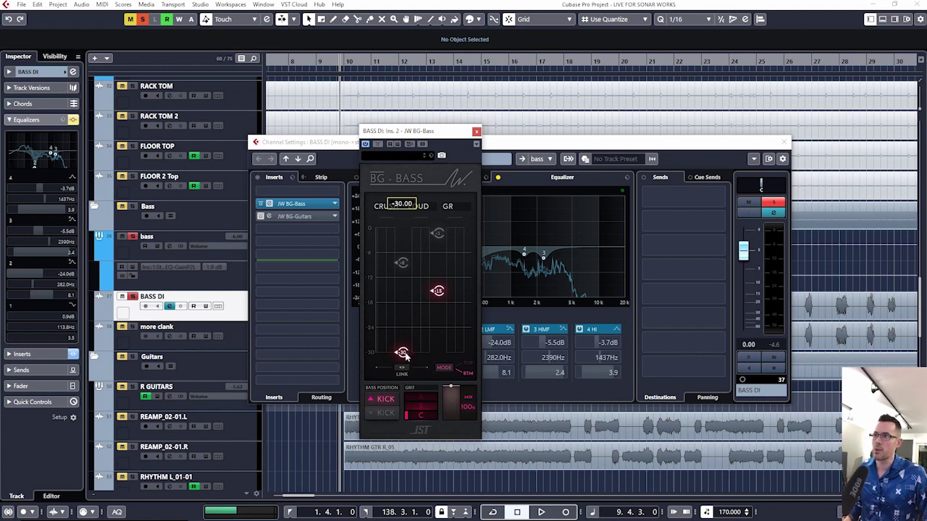
pyautogui.moveTo(457, 289)
pyautogui.press('space')
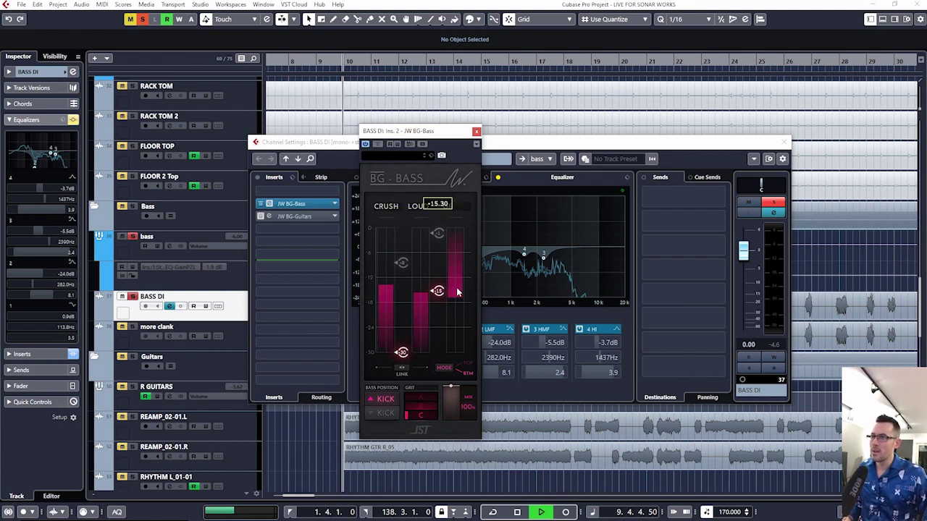
pyautogui.press('space')
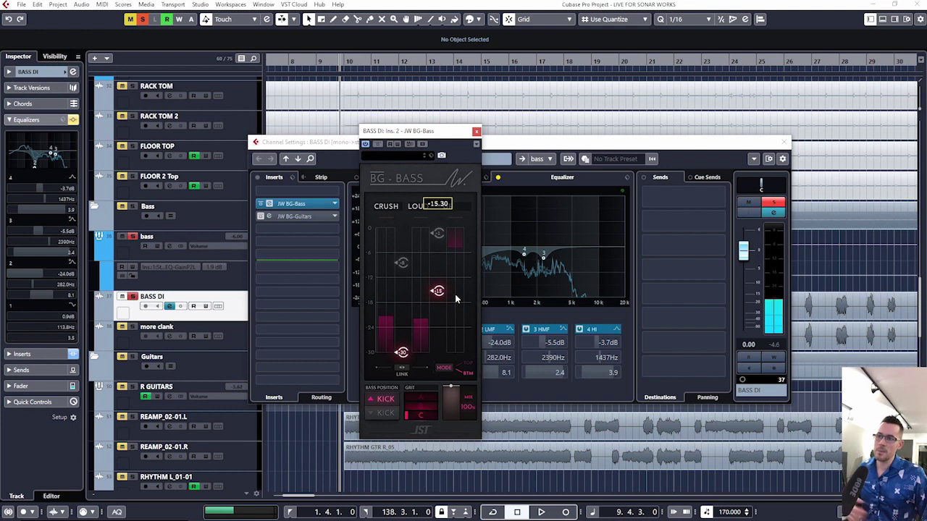
# - Set JW BG-Bass back to TOP mode and play the bass briefly
pyautogui.click(463, 369)
pyautogui.moveTo(440, 297)
pyautogui.press('space')
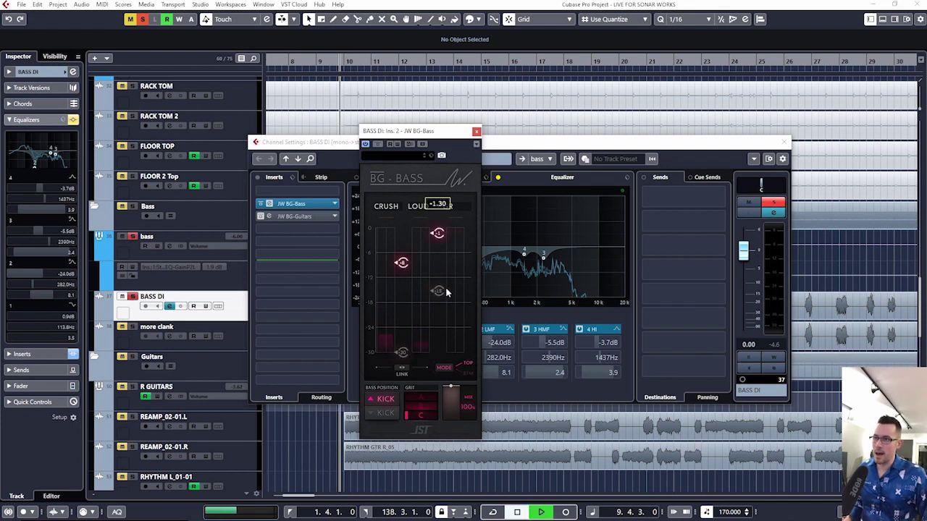
pyautogui.press('space')
# - Compare JW BG-Bass with grit off and with grit C during playback, and stop with C selected
pyautogui.moveTo(427, 416)
pyautogui.press('space')
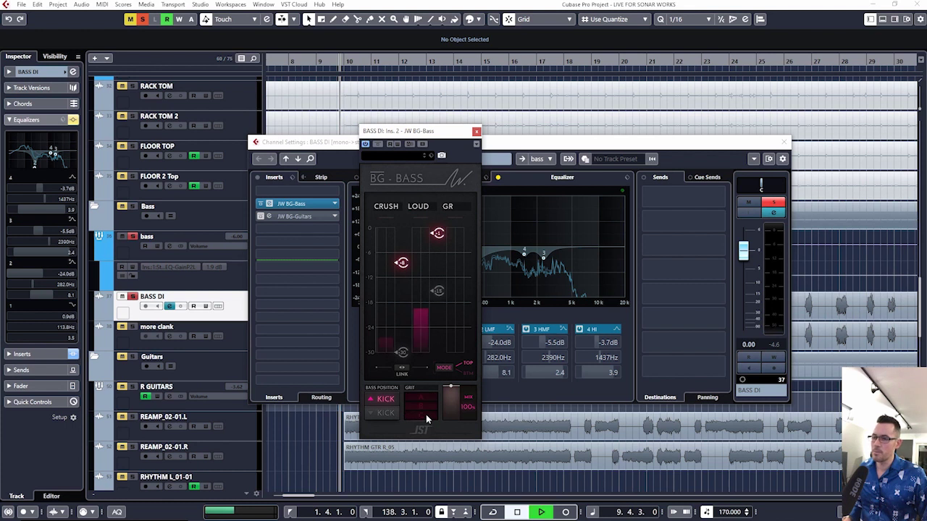
pyautogui.moveTo(425, 414)
pyautogui.mouseDown()
pyautogui.moveTo(466, 412)
pyautogui.moveTo(425, 415)
pyautogui.mouseUp()
pyautogui.press('space')
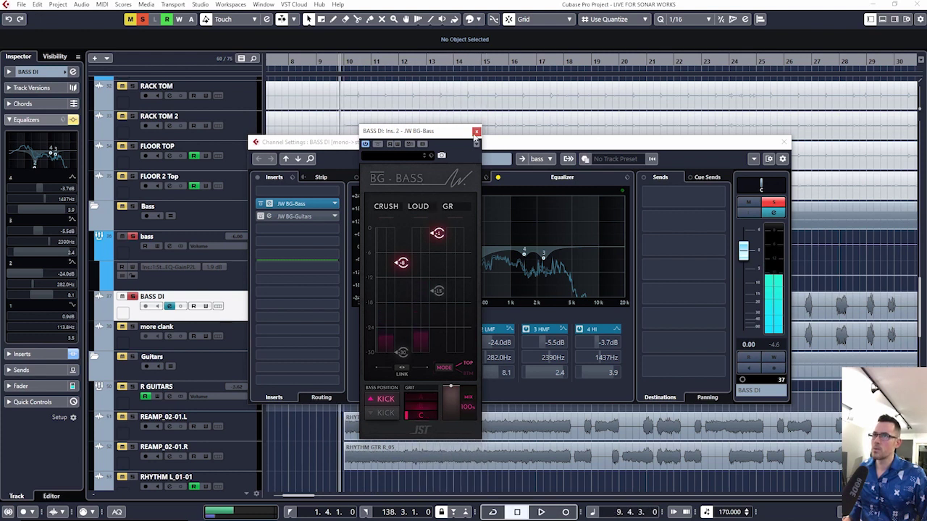
# - Close JW BG-Bass, re-enable the JW BG-Guitars insert on BASS DI and open its plug-in window
pyautogui.click(475, 131)
pyautogui.click(267, 216)
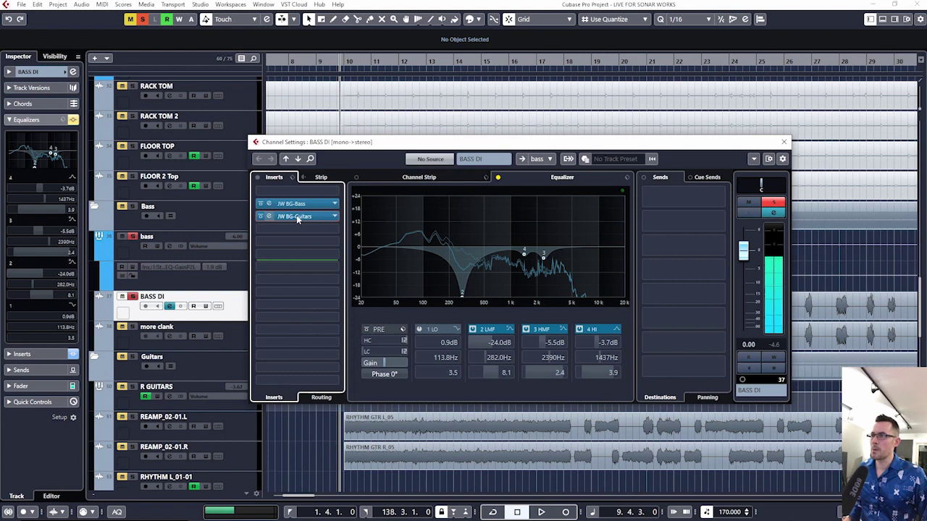
pyautogui.moveTo(651, 165); pyautogui.dragTo(484, 121)
# - Play BASS DI with JW BG-Guitars bypassed and active to compare the sound, stop, and close the plug-in
pyautogui.press('space')
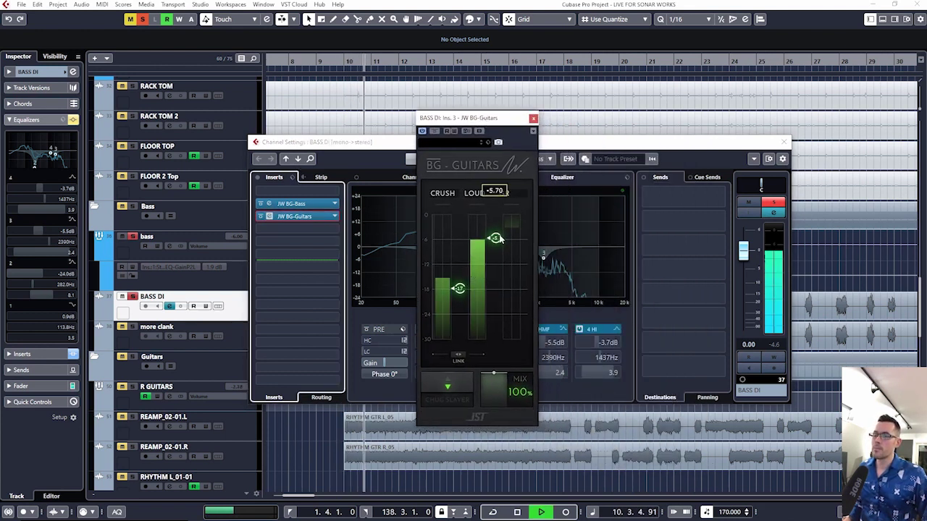
pyautogui.click(434, 131)
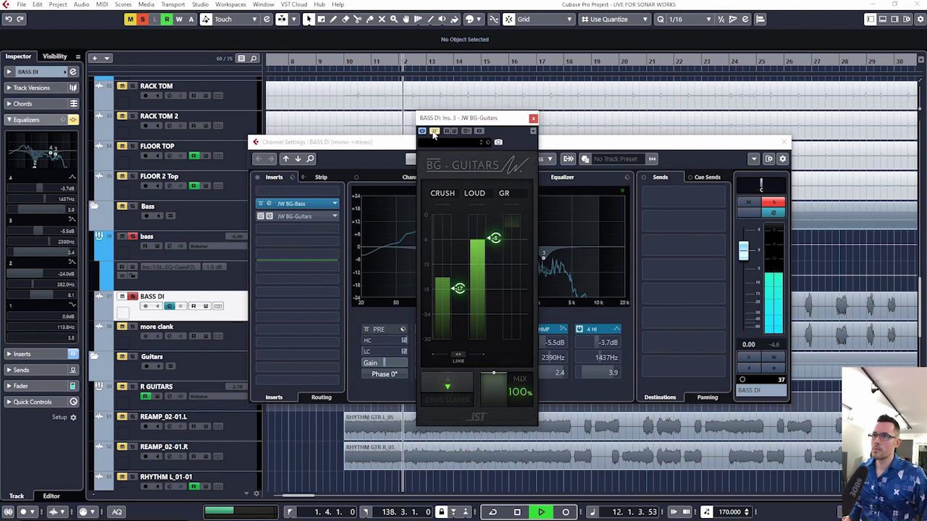
pyautogui.click(435, 131)
pyautogui.press('space')
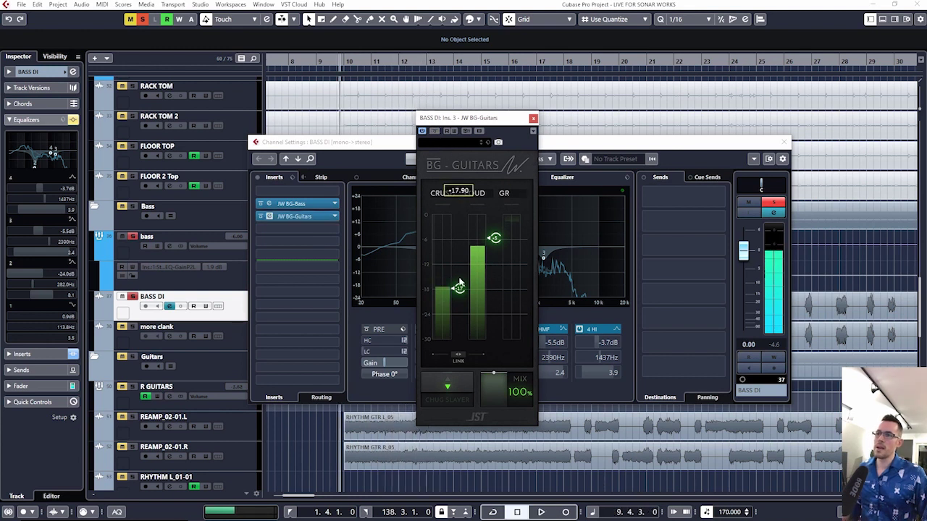
pyautogui.moveTo(483, 260)
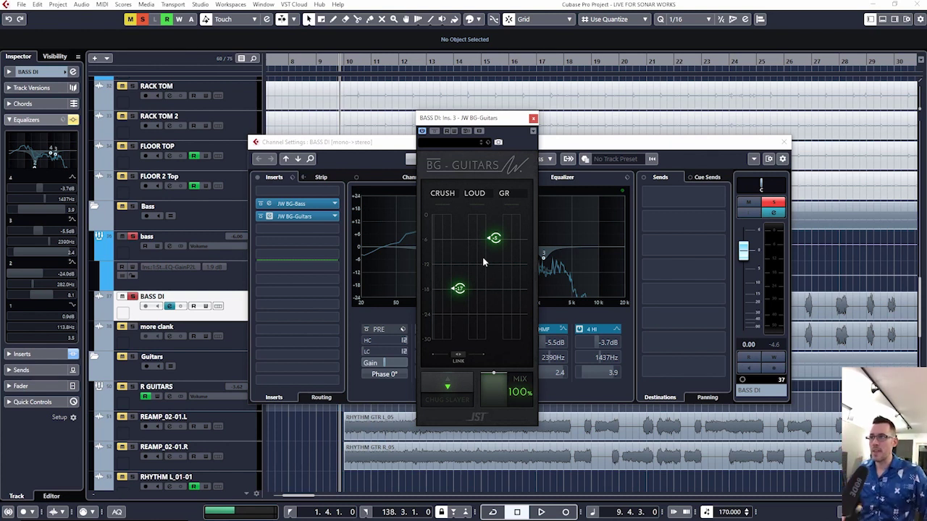
pyautogui.click(533, 118)
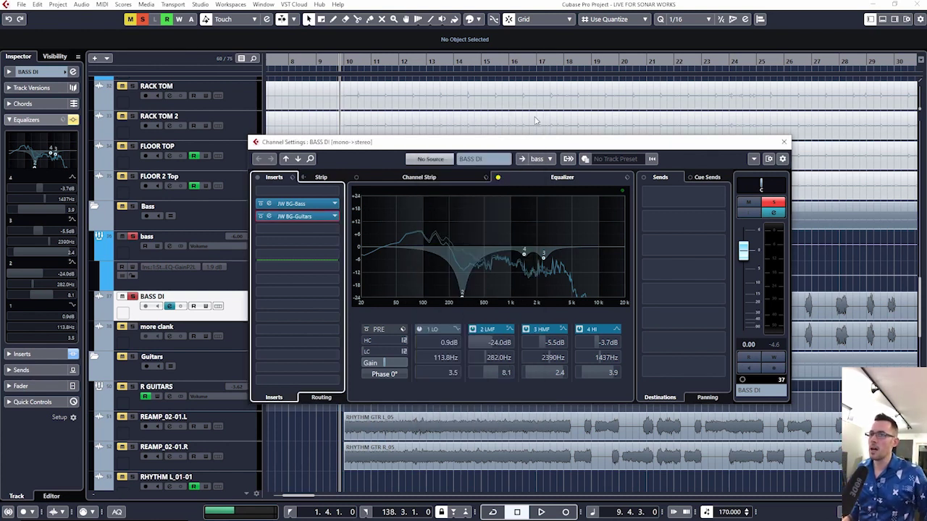
# - Re-enable BASS DI's equalizer with the 2 LMF, 3 HMF and 4 HI bands switched off
pyautogui.click(497, 177)
pyautogui.click(474, 329)
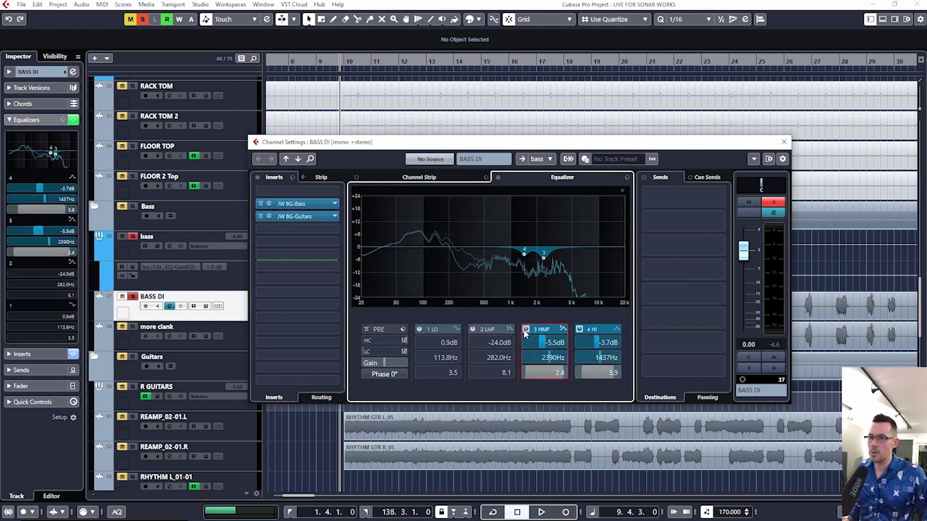
pyautogui.click(525, 329)
pyautogui.click(579, 330)
# - Play BASS DI without equalizer bands, switch the 2 LMF band back on during playback, and stop
pyautogui.press('space')
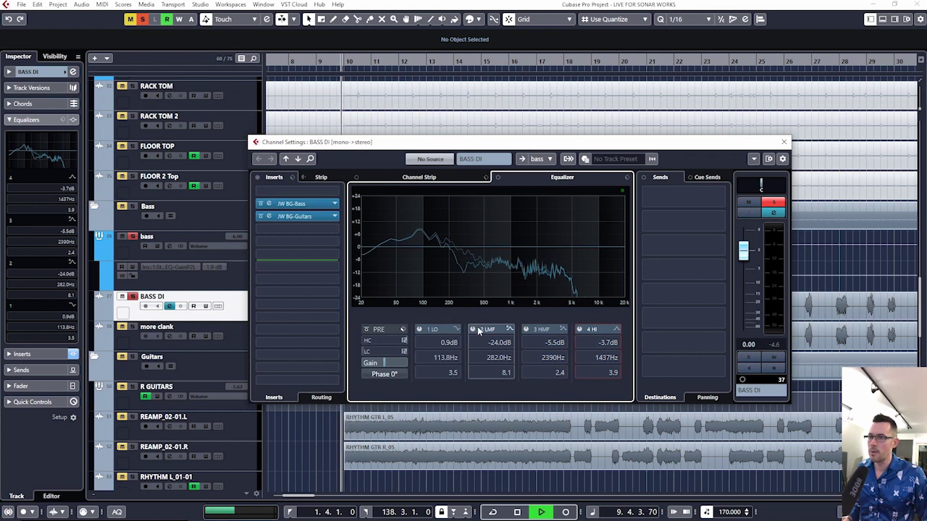
pyautogui.click(473, 329)
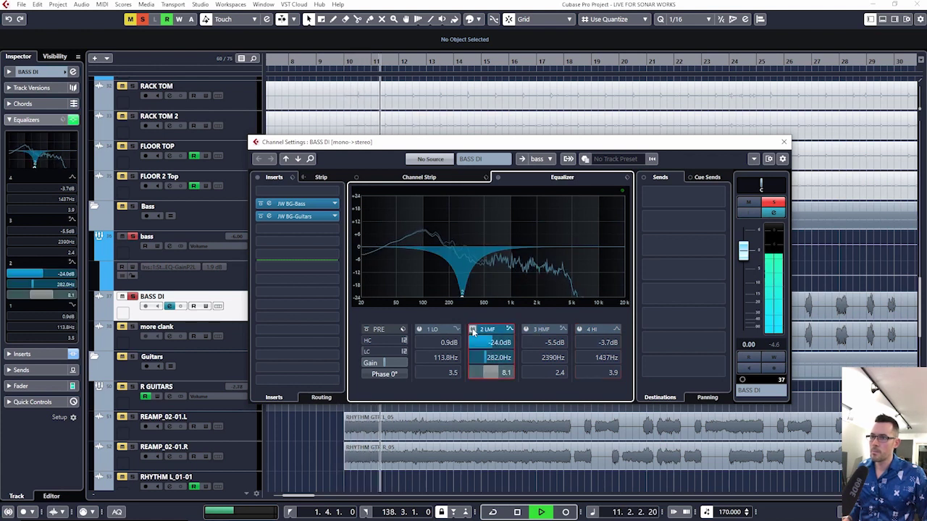
pyautogui.press('space')
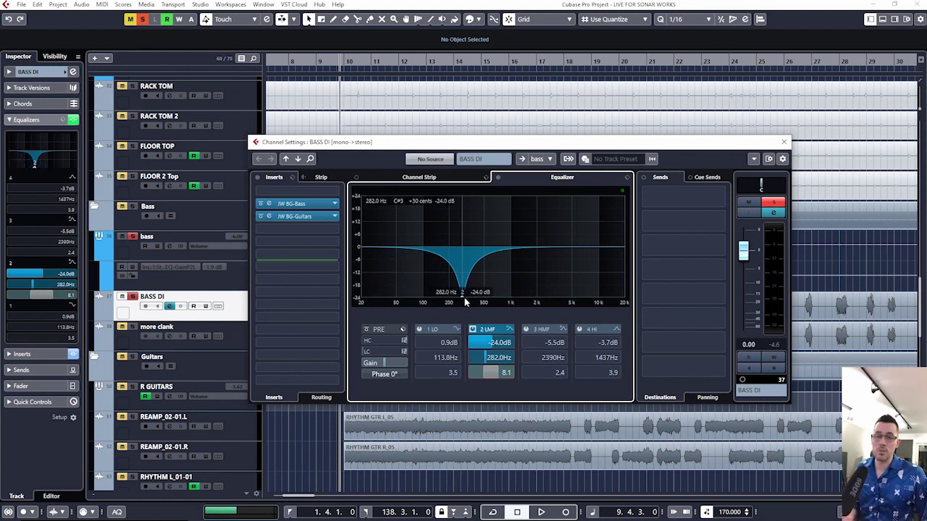
# - Re-enable BASS DI's 3 HMF and 4 HI bands, comparing band 3 on and off during playback, and stop with all solos cleared
pyautogui.click(526, 329)
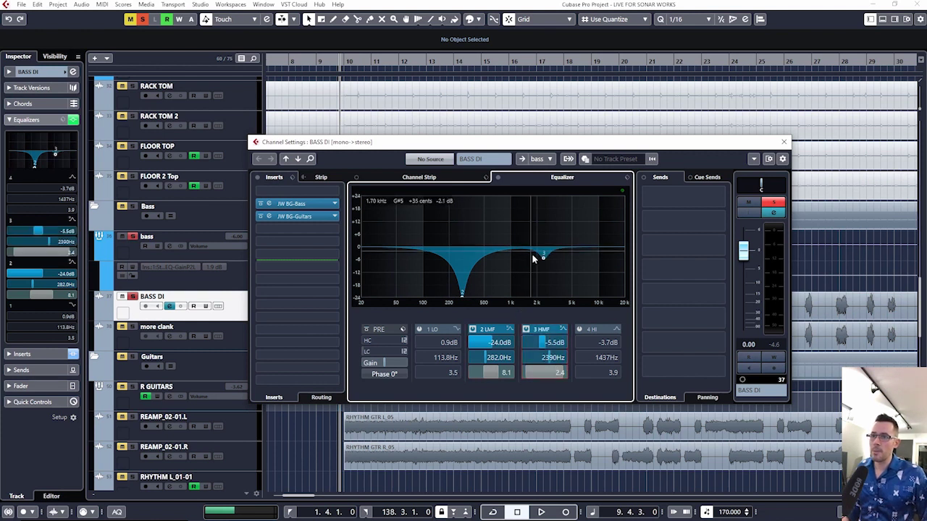
pyautogui.press('space')
pyautogui.click(527, 330)
pyautogui.click(527, 330)
pyautogui.click(580, 329)
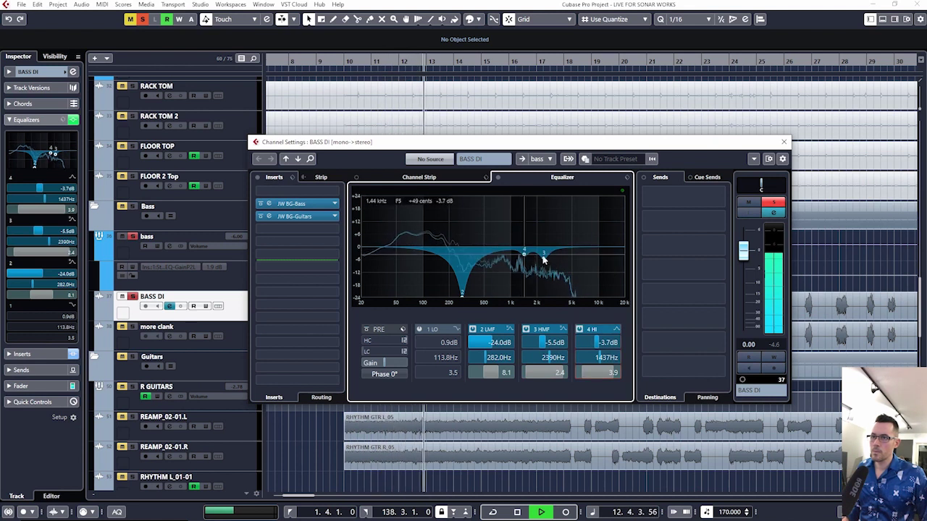
pyautogui.press('space')
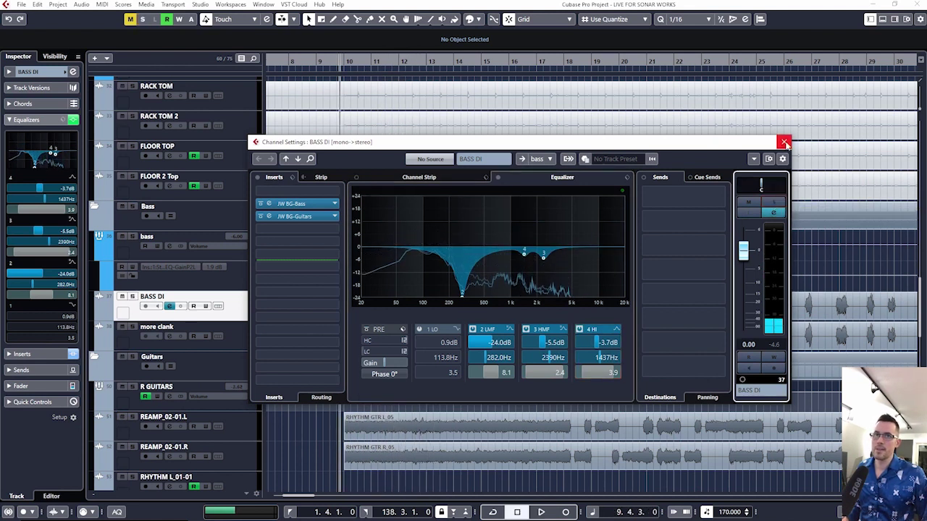
# - Close BASS DI's channel settings, mute the more clank track and briefly play the unsoloed mix
pyautogui.click(783, 142)
pyautogui.press('space')
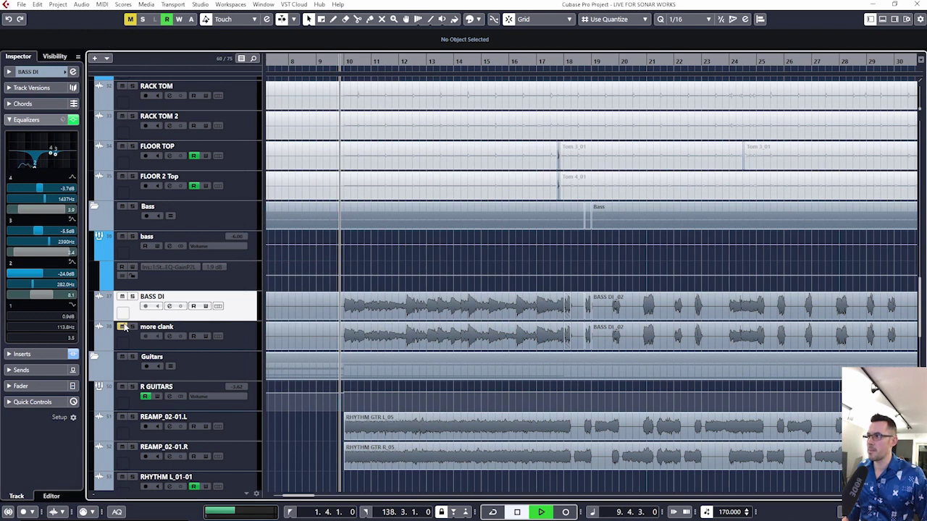
pyautogui.press('space')
# - Open the bass group's channel settings and view the StudioEQ in its first insert slot
pyautogui.click(163, 251)
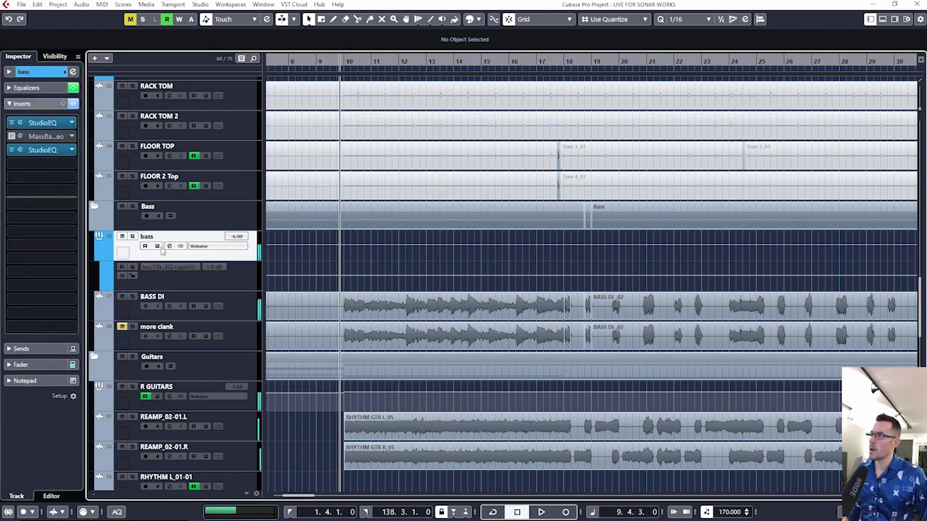
pyautogui.click(170, 247)
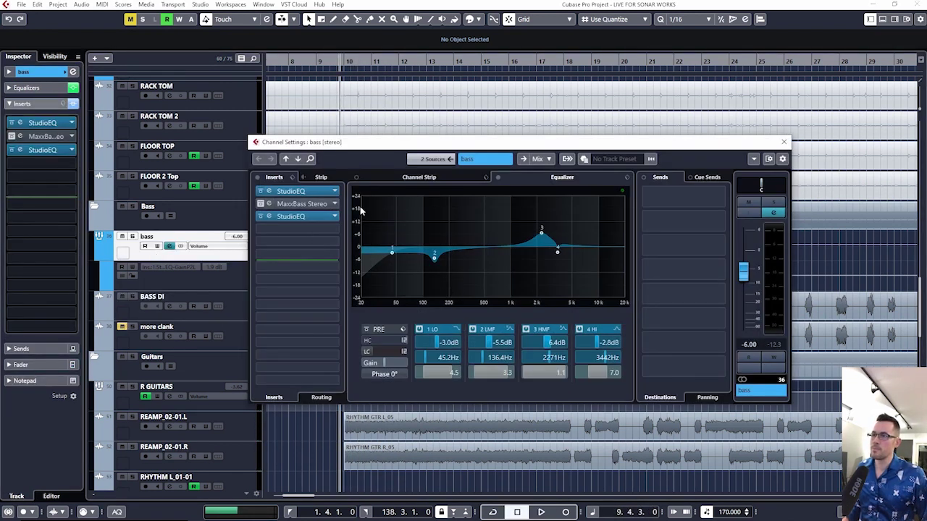
pyautogui.click(304, 192)
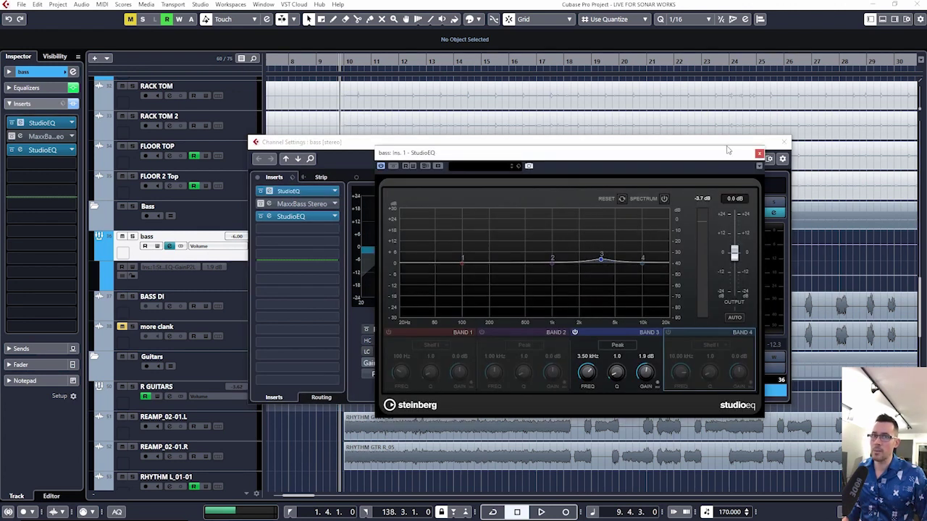
pyautogui.click(759, 154)
# - View the StudioEQ in the bass group's third insert slot, and play the mix with the group's equalizer bypassed before stopping
pyautogui.click(305, 218)
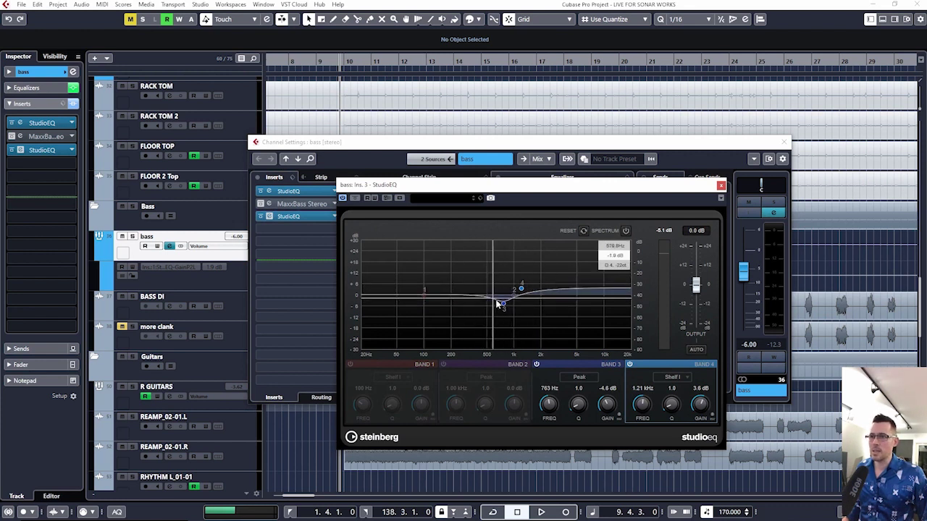
pyautogui.press('space')
pyautogui.click(721, 185)
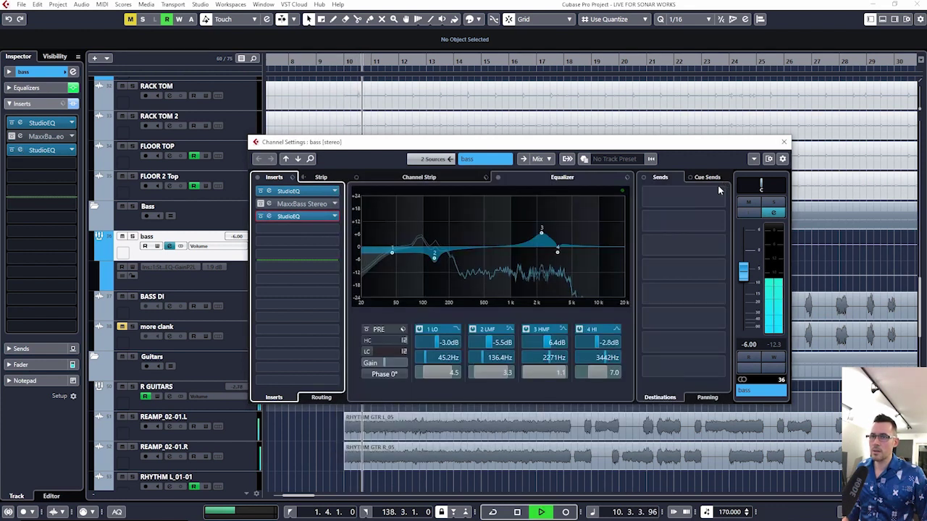
pyautogui.press('space')
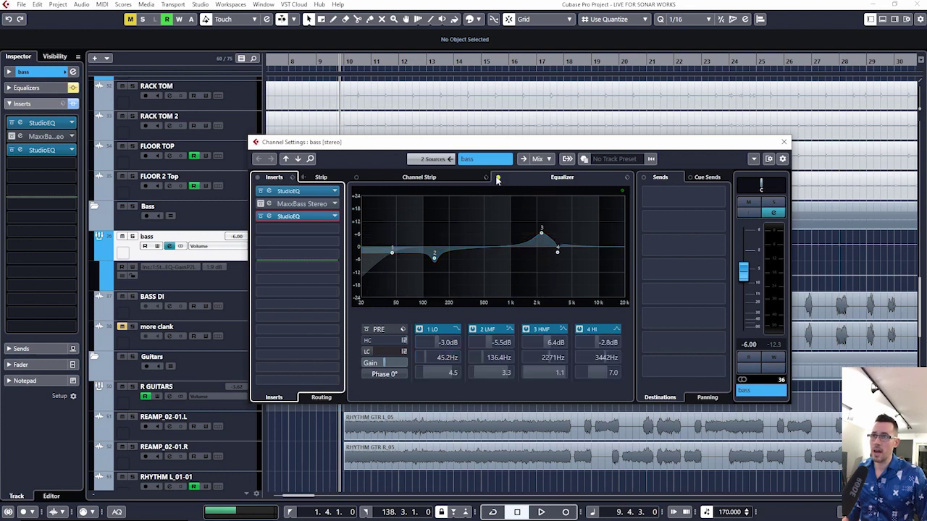
# - Reopen the bass group's channel settings, start playback and solo the bass group
pyautogui.click(784, 142)
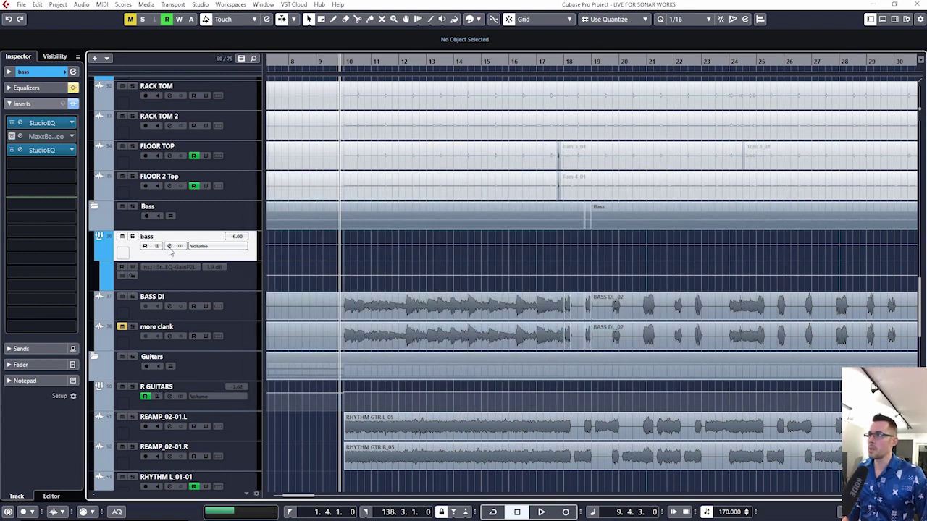
pyautogui.click(169, 246)
pyautogui.press('space')
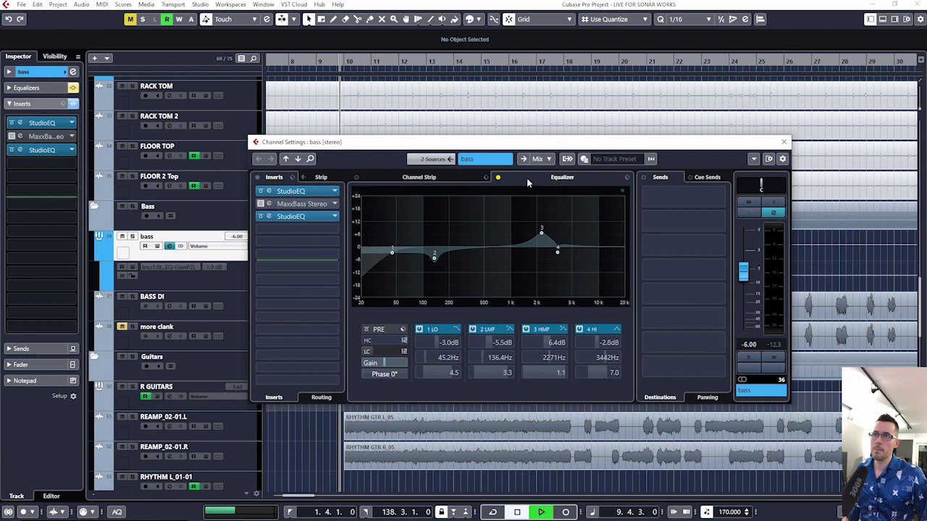
pyautogui.press('s')
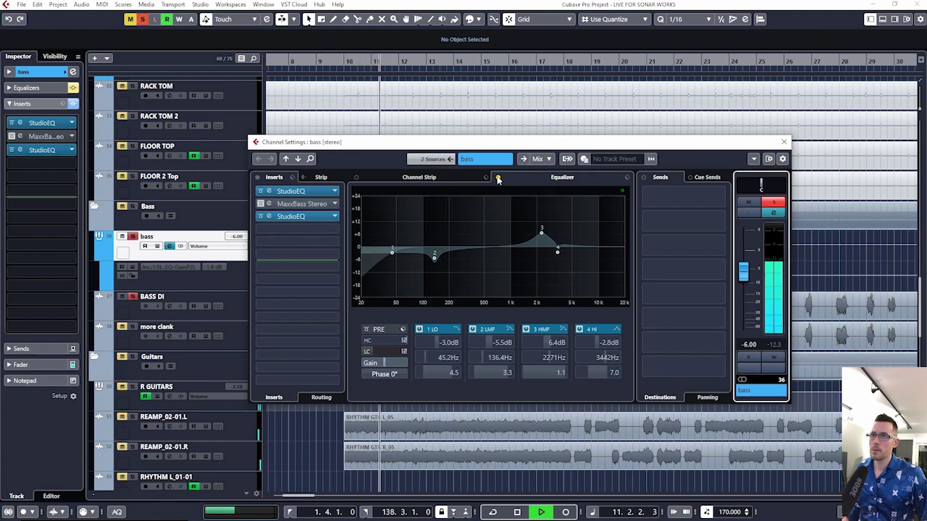
# - Compare the bass group with its equalizer and inserts bypassed and active during playback, leaving both active, and stop
pyautogui.click(499, 177)
pyautogui.click(293, 178)
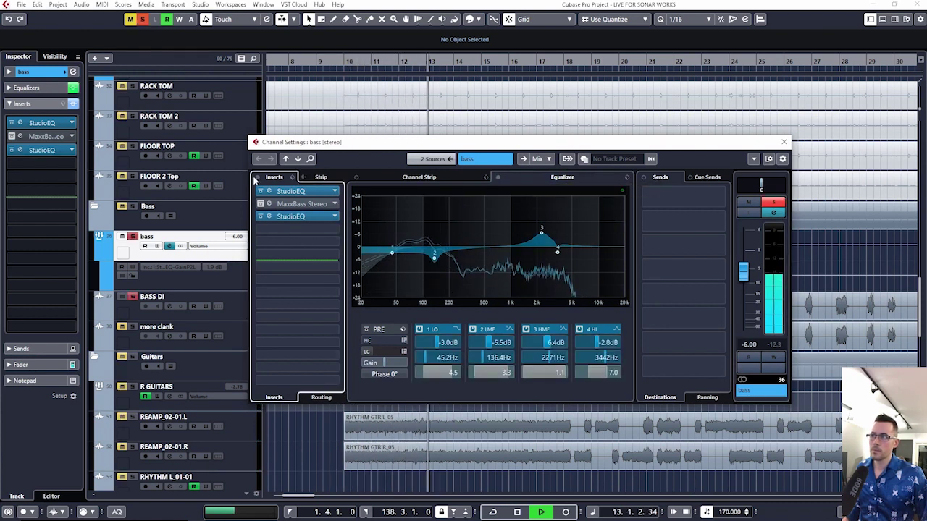
pyautogui.click(499, 178)
pyautogui.click(498, 177)
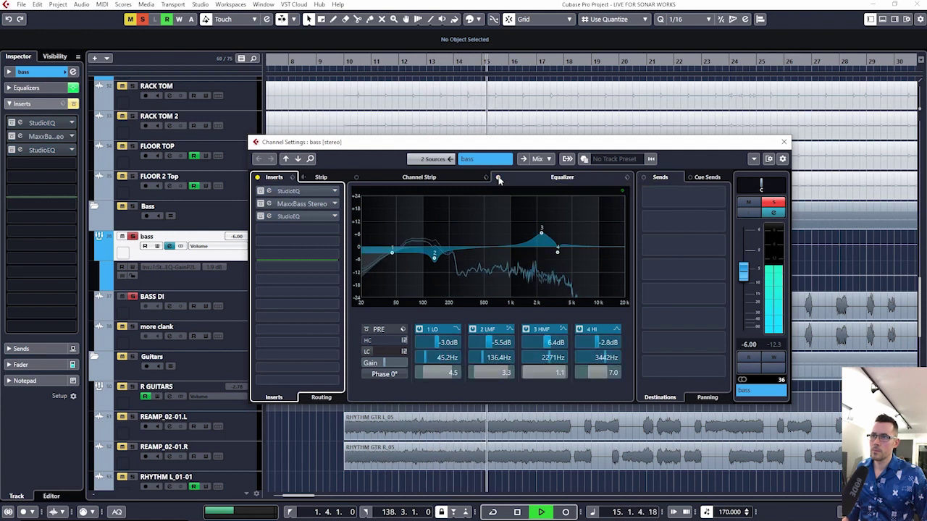
pyautogui.click(267, 181)
pyautogui.press('space')
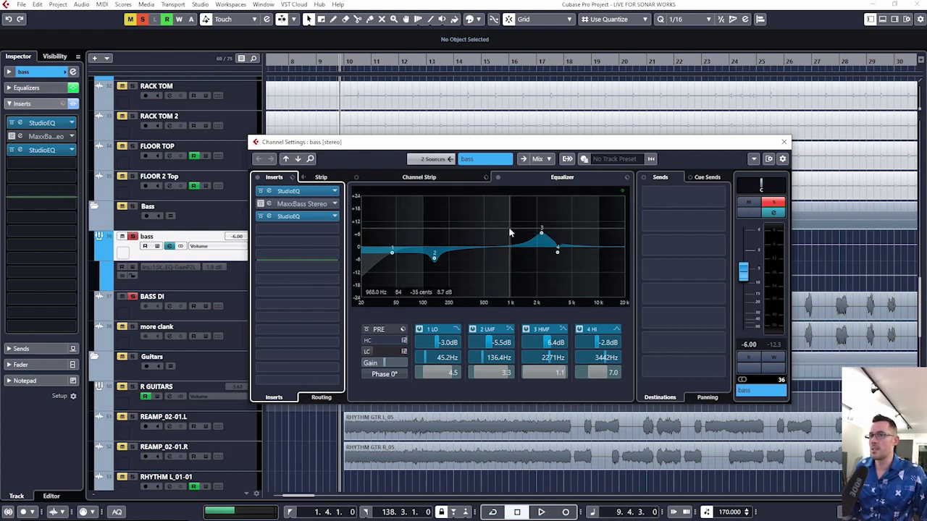
# - Close the bass group's channel settings, unsolo the group and briefly play the mix
pyautogui.click(783, 142)
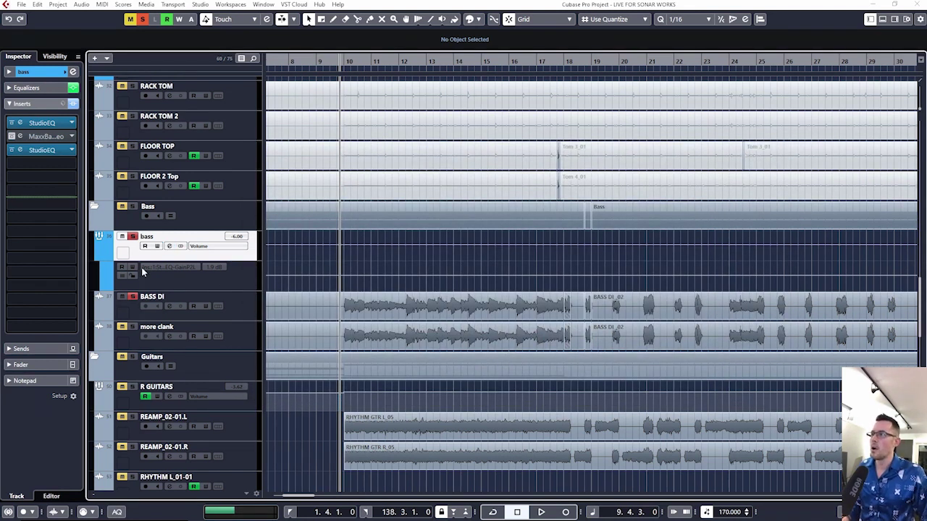
pyautogui.click(132, 237)
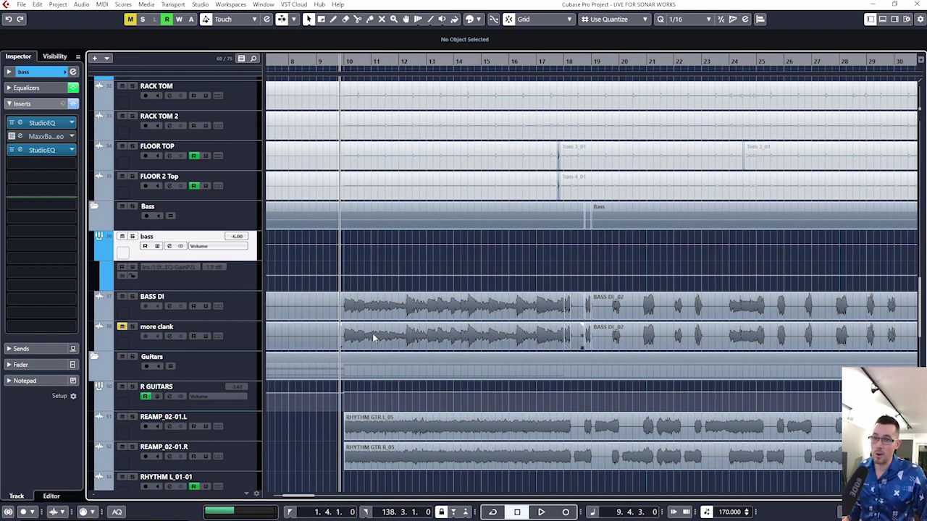
pyautogui.press('space')
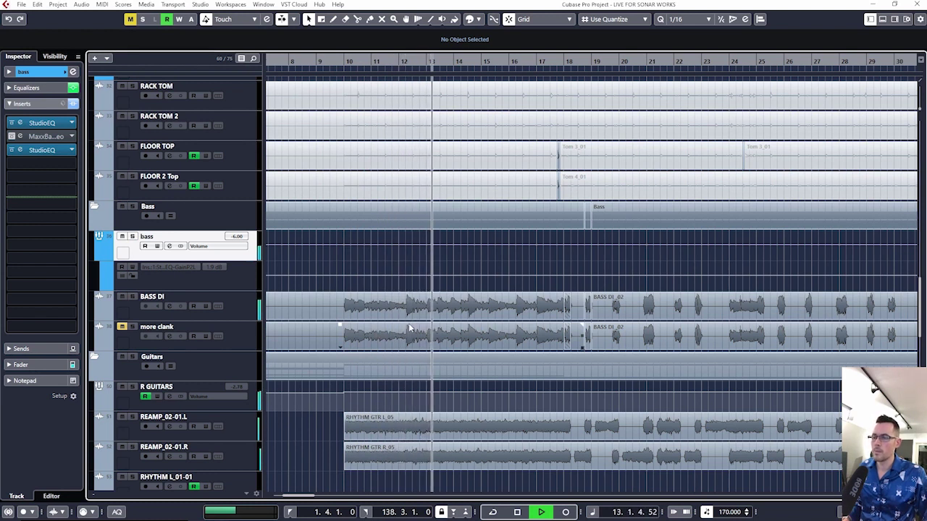
pyautogui.press('space')
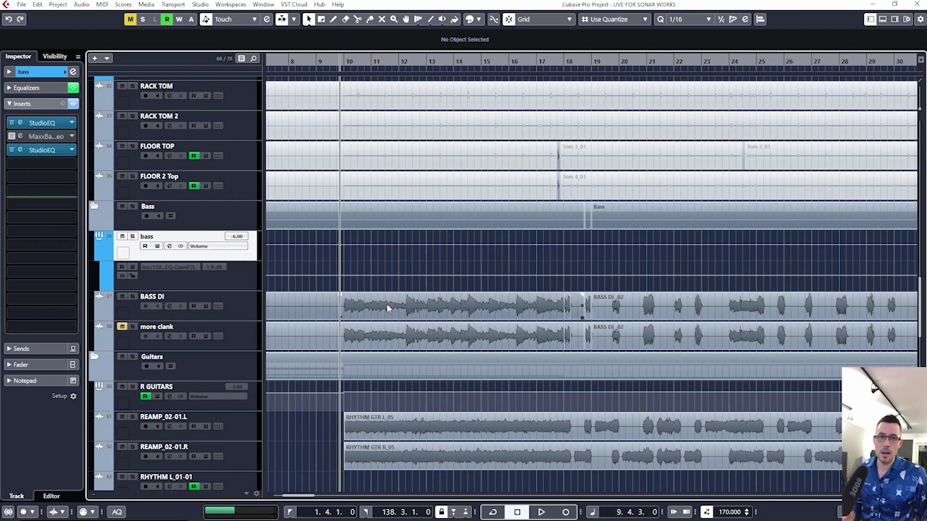
# - Solo the more clank track and open its channel settings and POD Farm 2, with REQ 2 Mono, L1 limiter Mono and the equalizer bypassed
pyautogui.click(133, 328)
pyautogui.click(169, 338)
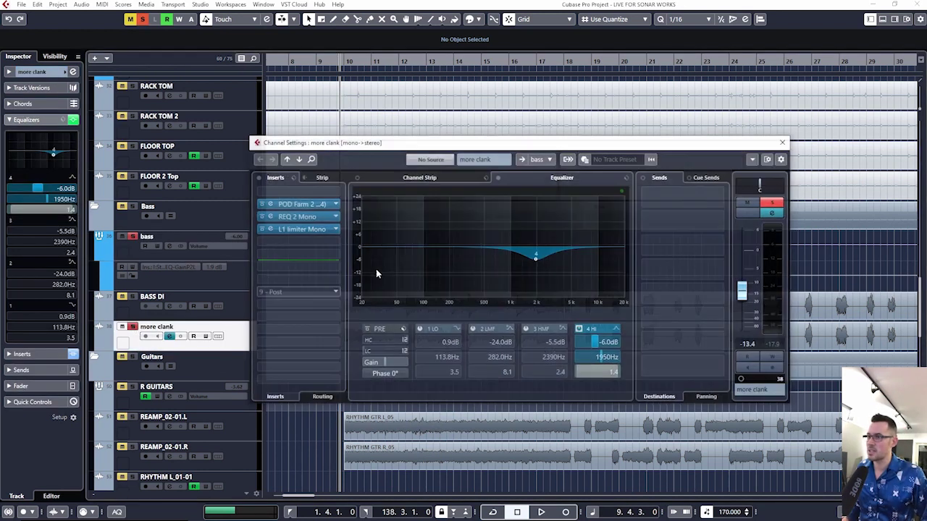
pyautogui.click(297, 204)
pyautogui.click(498, 177)
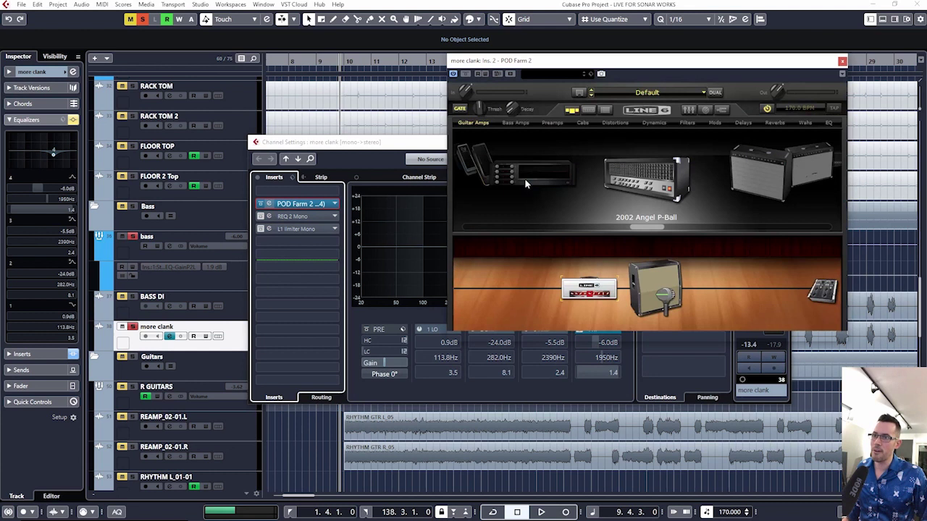
# - View POD Farm 2's Line 6 Brit Invader amp and 4x15 Big Boy cabinet, play more clank through it, and close the plug-in
pyautogui.moveTo(654, 75); pyautogui.dragTo(494, 79)
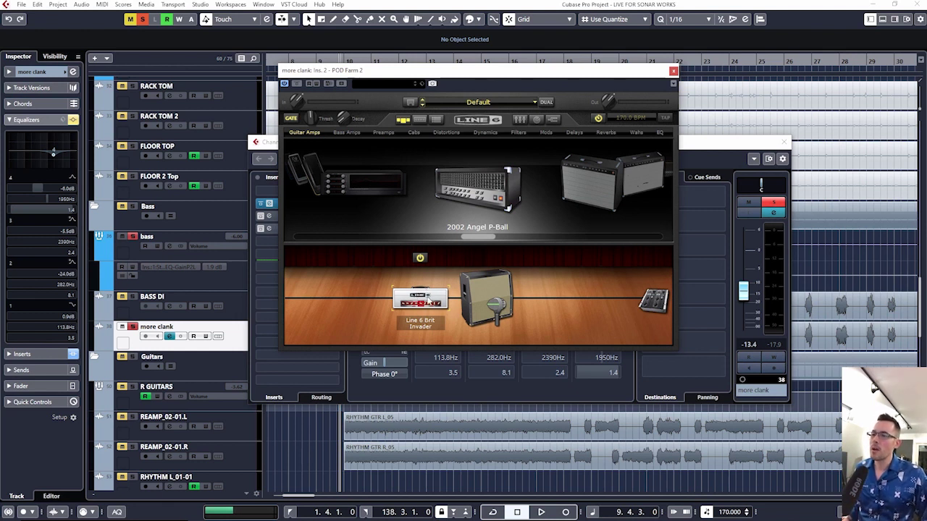
pyautogui.click(428, 303)
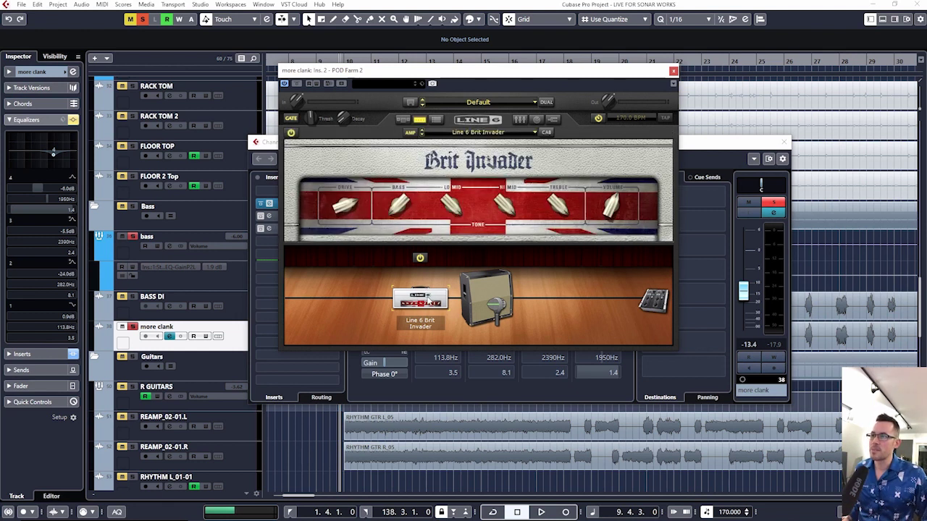
pyautogui.click(487, 288)
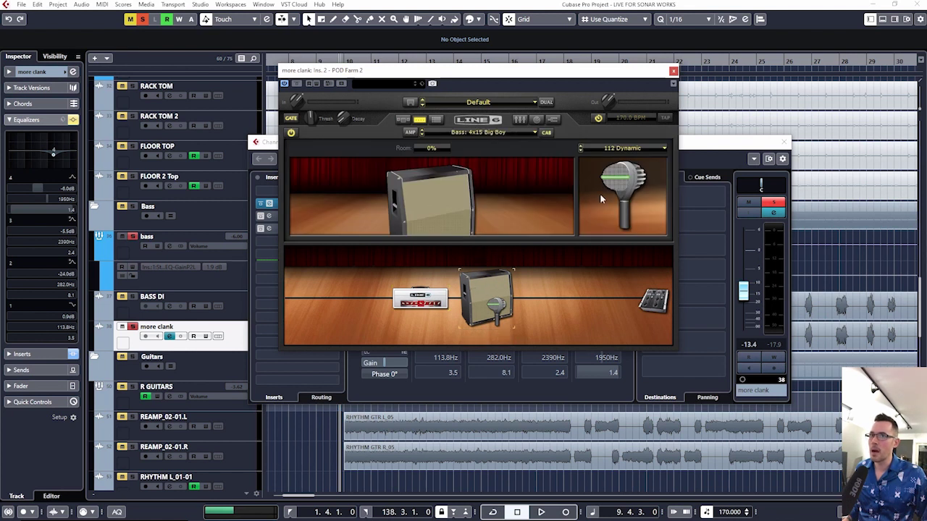
pyautogui.click(419, 299)
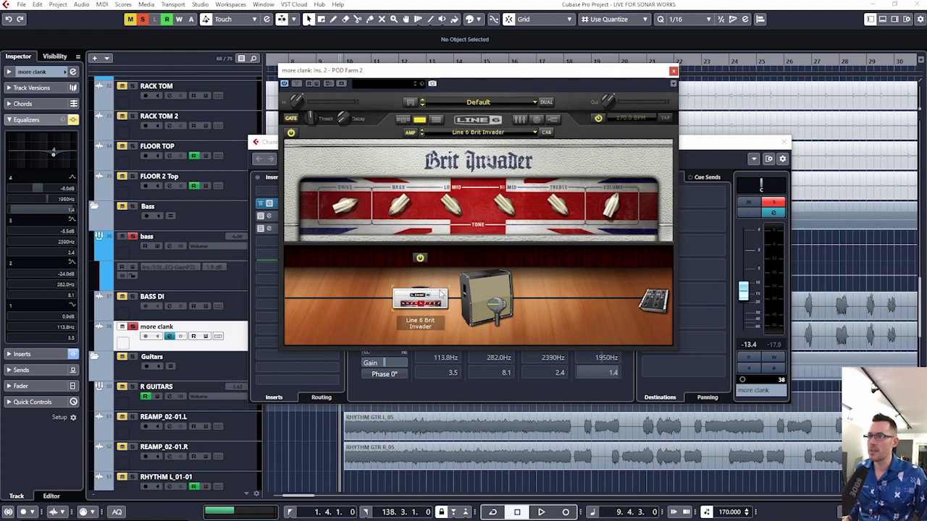
pyautogui.press('space')
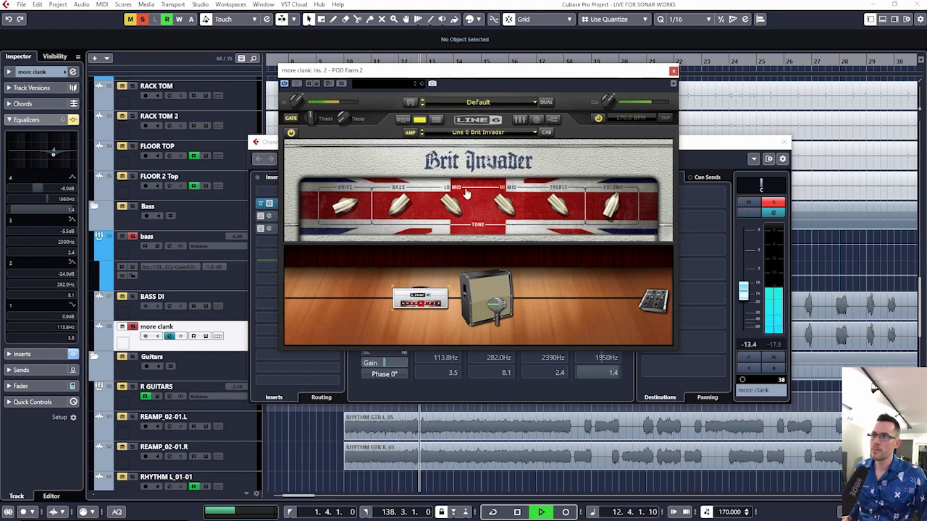
pyautogui.press('space')
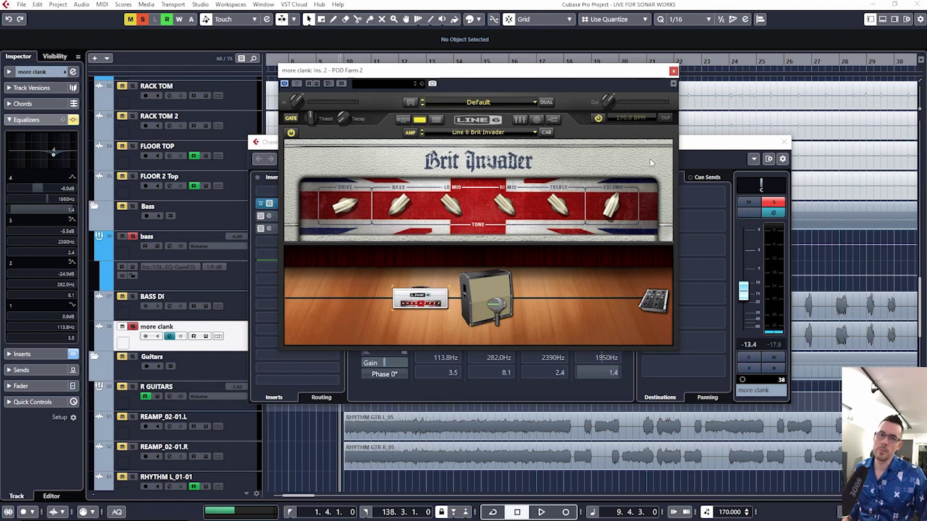
pyautogui.click(674, 72)
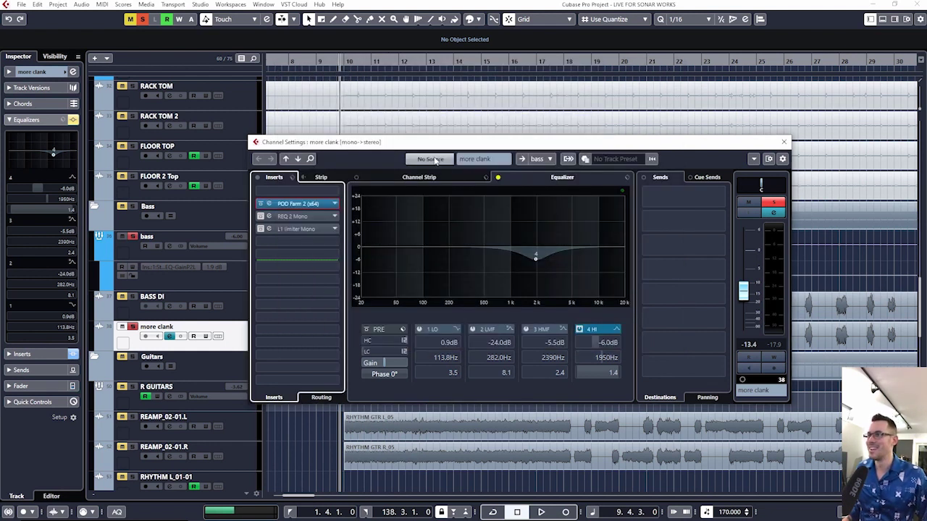
# - Activate more clank's REQ 2 Mono, view its filter curve, and compare it on and off during playback before stopping
pyautogui.click(268, 216)
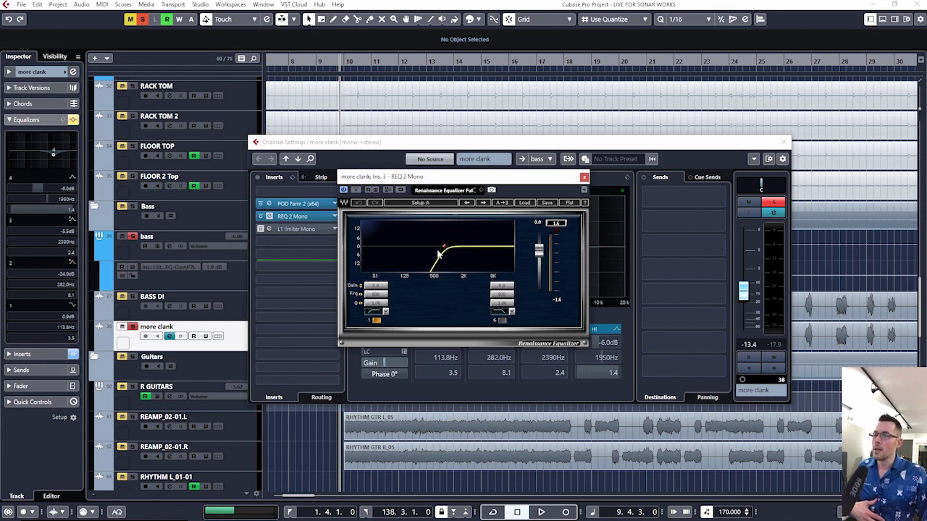
pyautogui.click(584, 178)
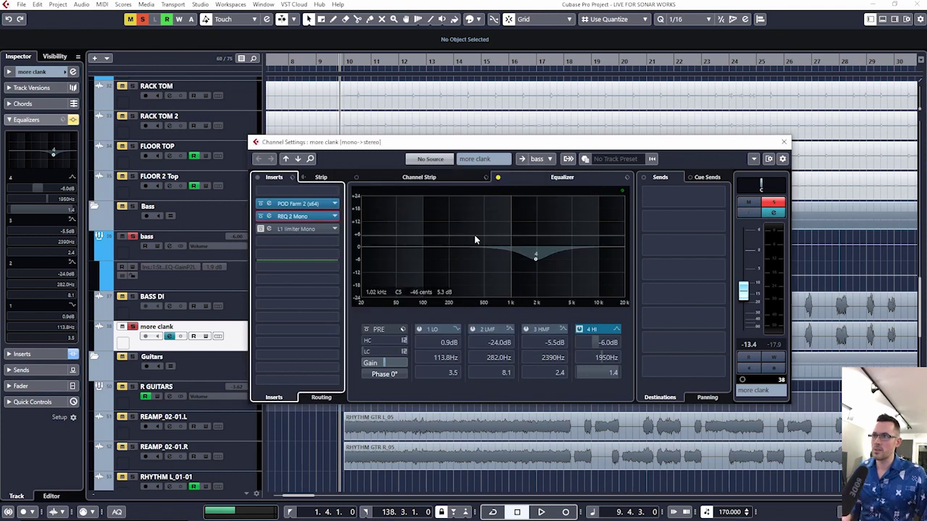
pyautogui.press('space')
pyautogui.click(262, 217)
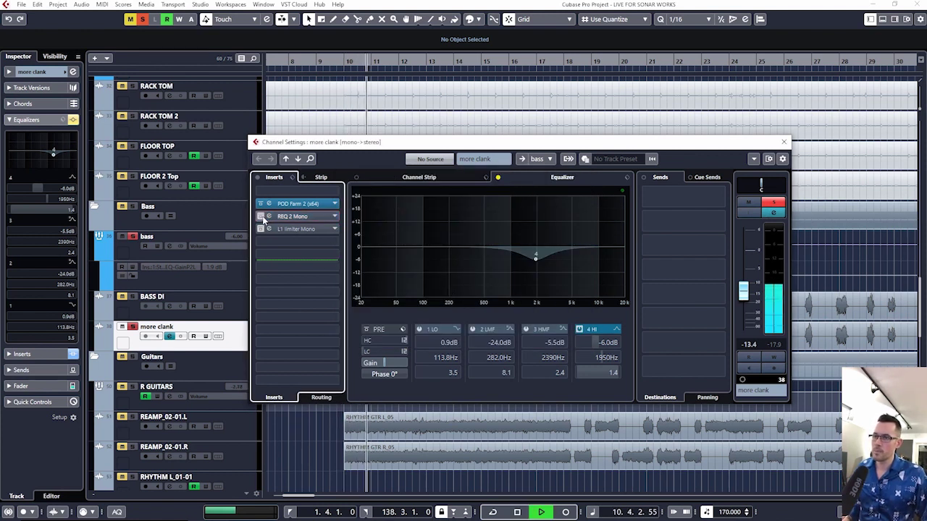
pyautogui.click(262, 217)
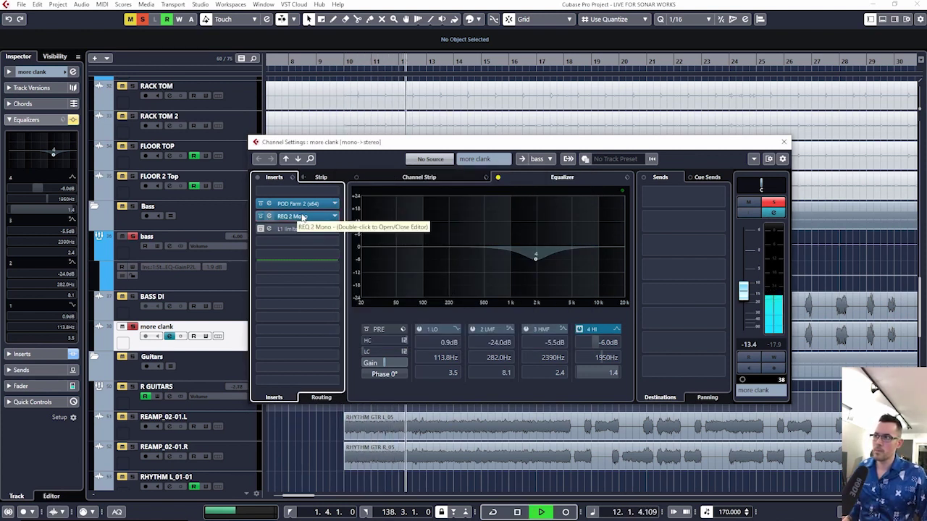
pyautogui.press('space')
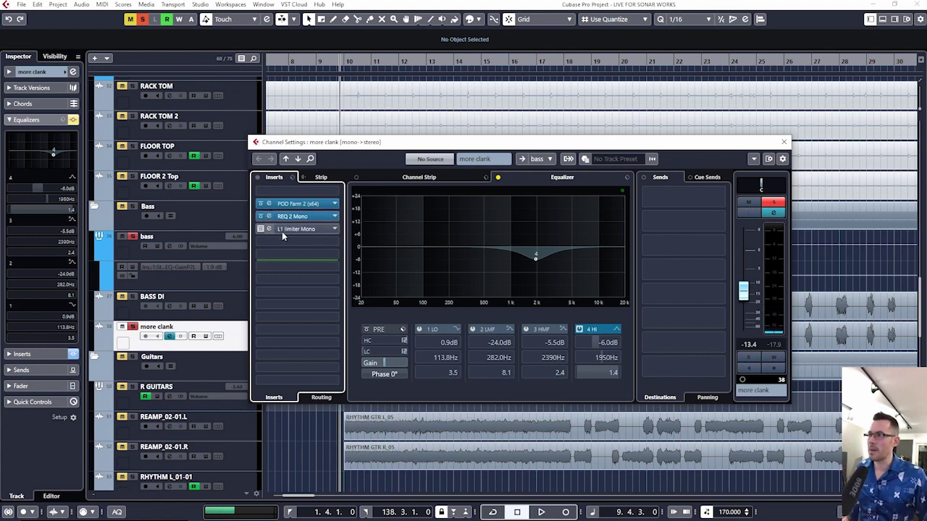
# - Activate more clank's L1 limiter Mono, view its settings while playing the track, and close the plug-in
pyautogui.click(261, 229)
pyautogui.click(270, 228)
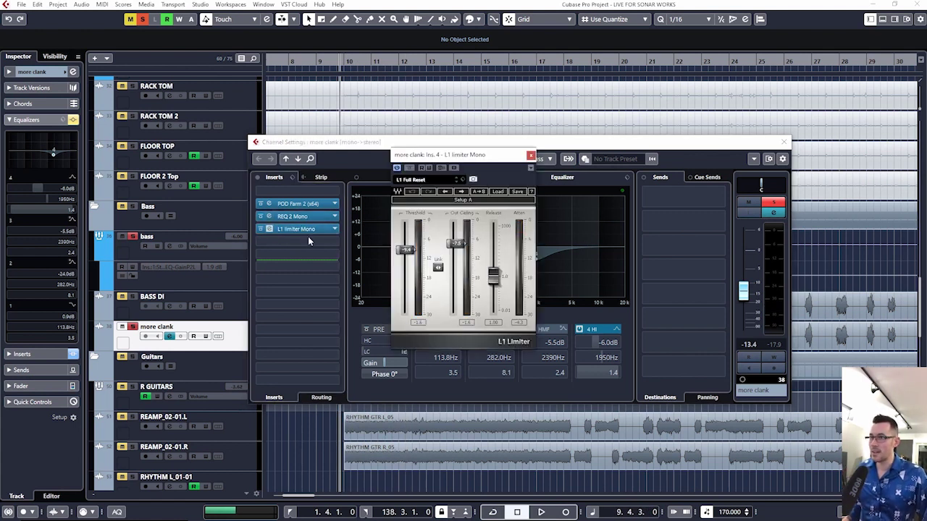
pyautogui.press('space')
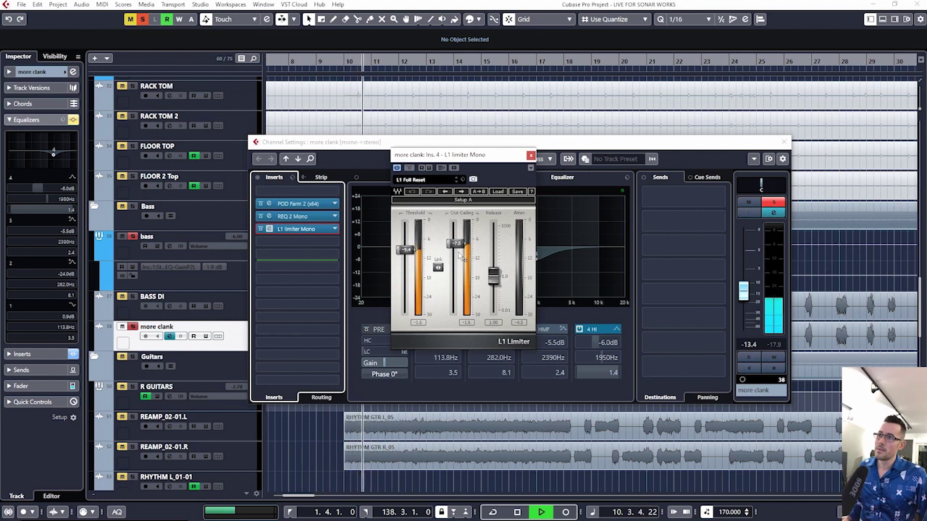
pyautogui.press('space')
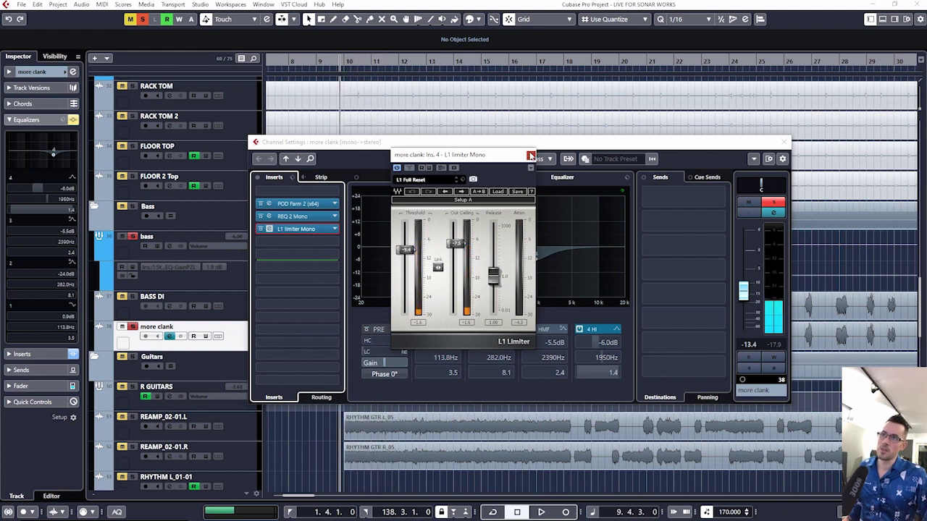
pyautogui.click(530, 154)
# - Re-enable more clank's equalizer, briefly start playback, and close the track's channel settings
pyautogui.click(498, 177)
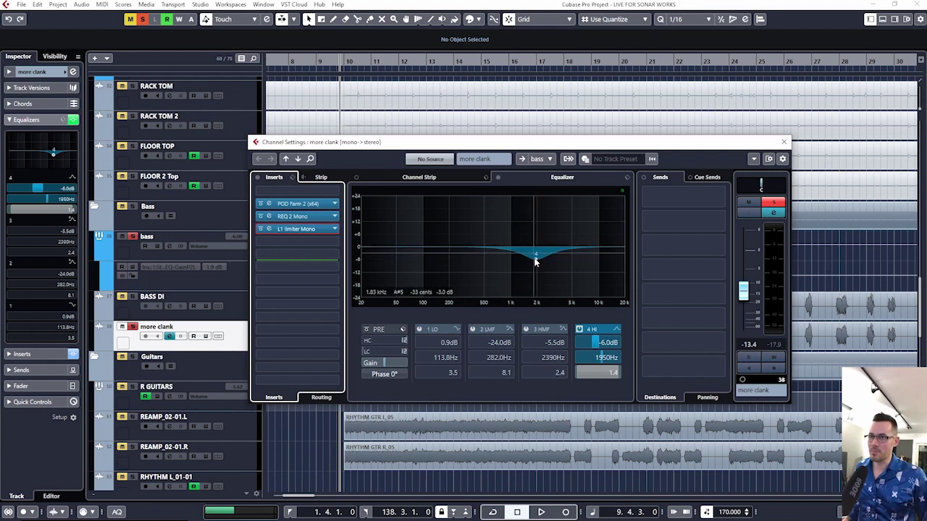
pyautogui.press('space')
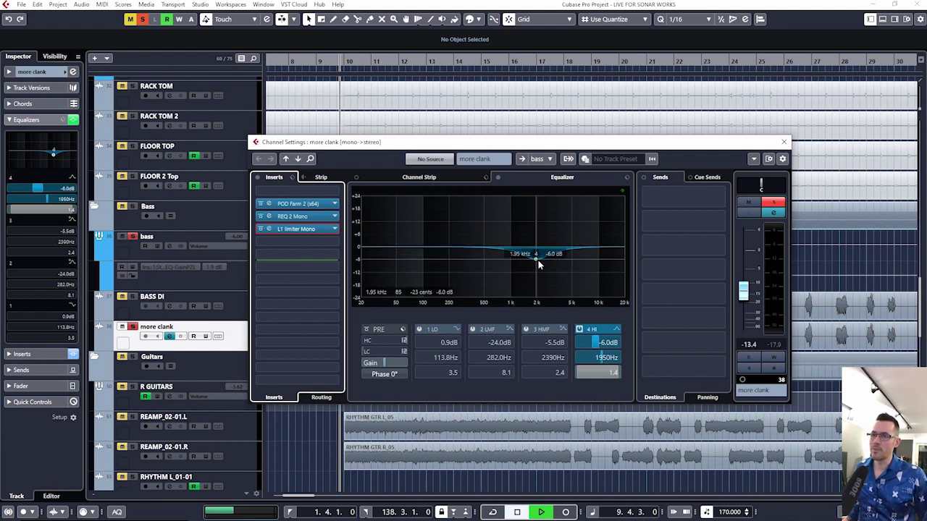
pyautogui.click(785, 141)
pyautogui.press('space')
# - Solo BASS DI, play it with and without the soloed more clank track, and stop with all solos cleared
pyautogui.click(129, 298)
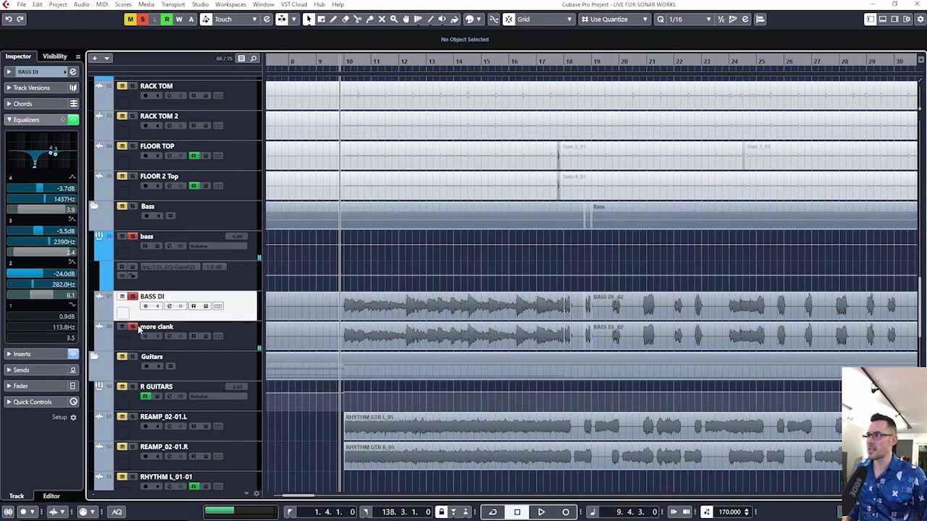
pyautogui.press('space')
pyautogui.click(135, 330)
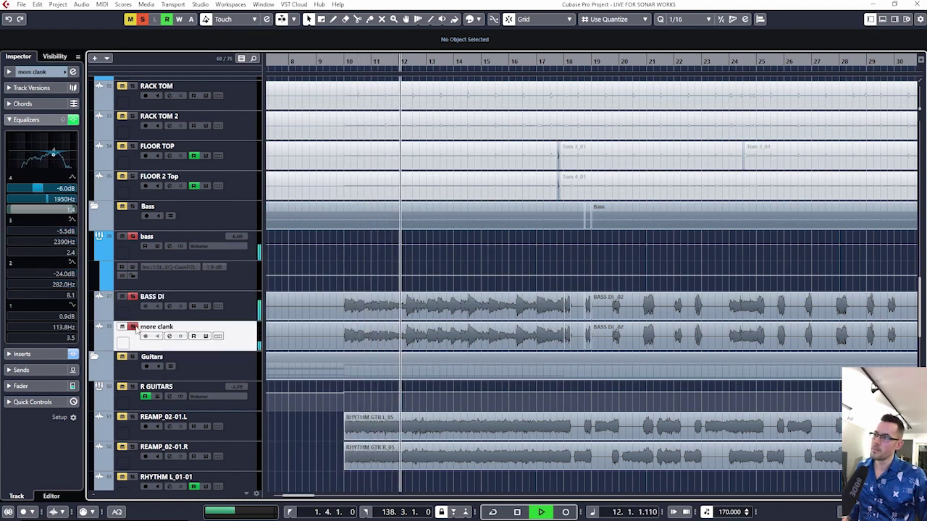
pyautogui.click(132, 327)
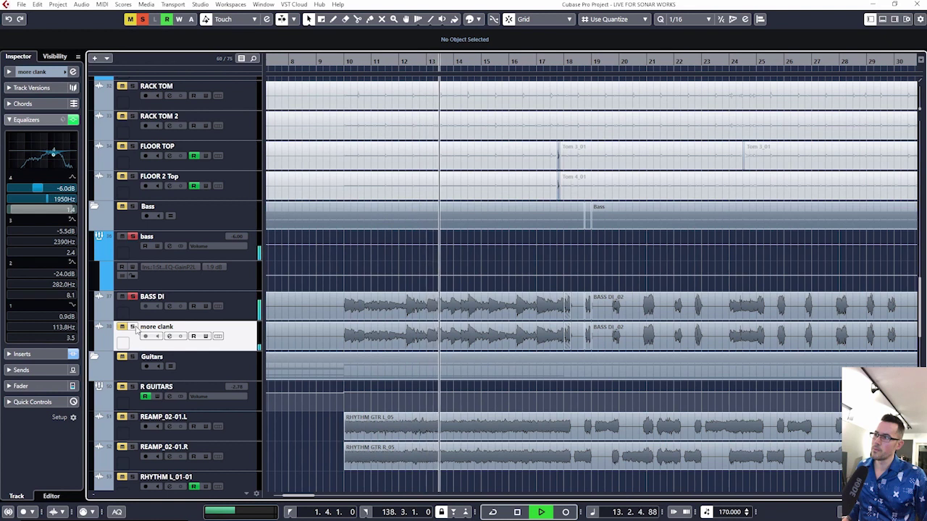
pyautogui.press('space')
pyautogui.click(142, 20)
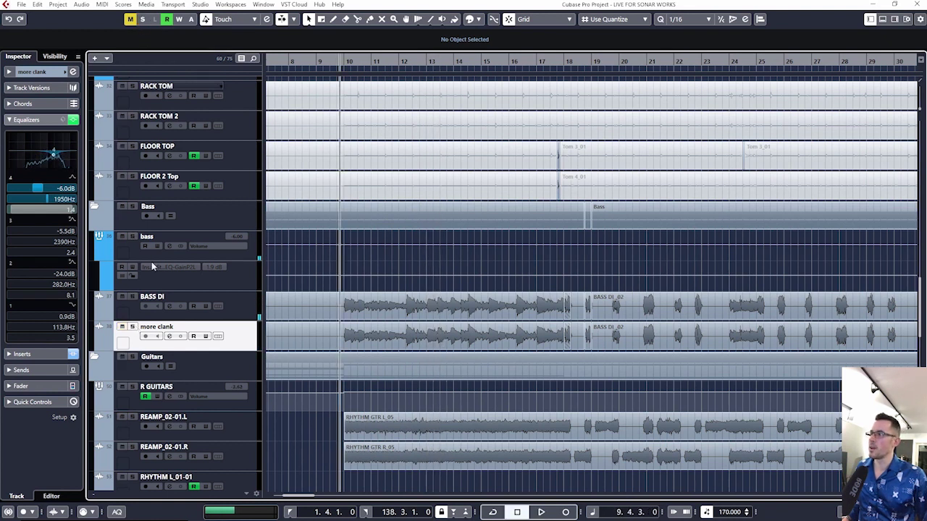
# - Play the full mix with the more clank track muted, and unmute it during playback
pyautogui.click(122, 327)
pyautogui.press('space')
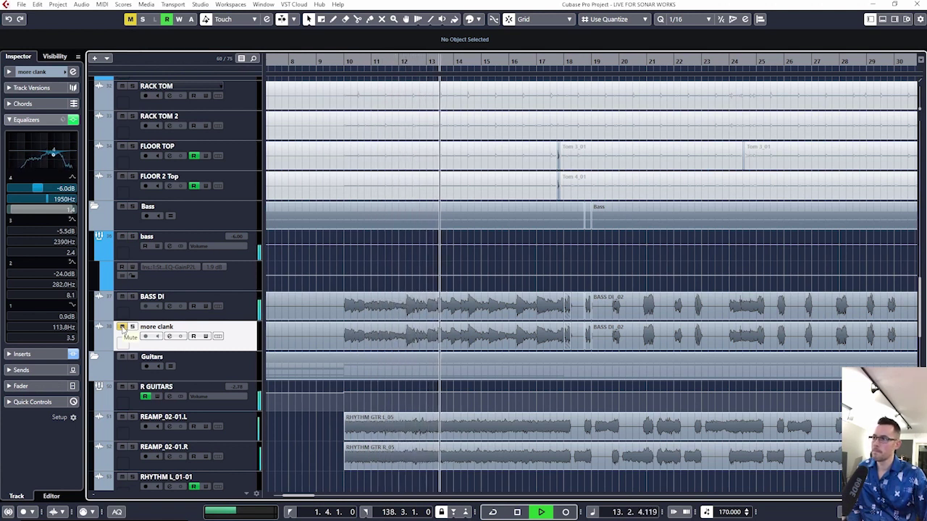
pyautogui.click(122, 327)
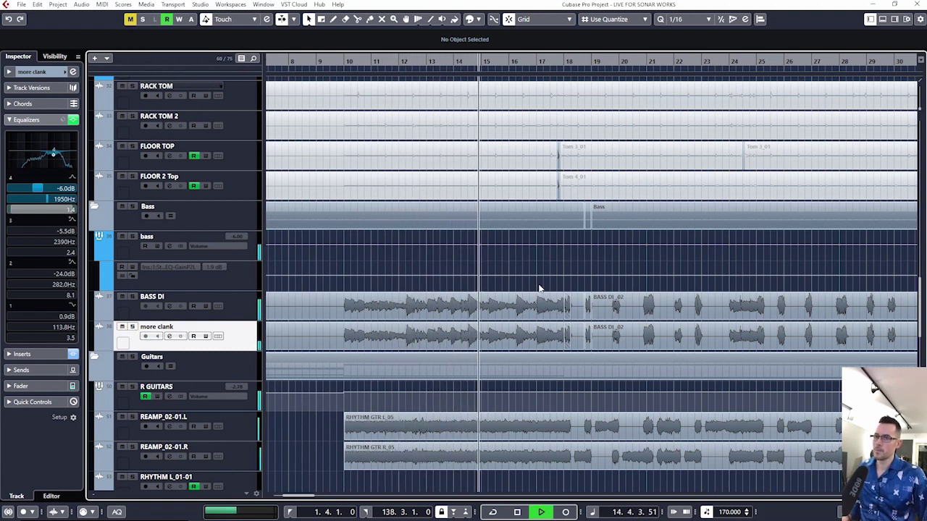
# - Play the full mix from around bar 32, comparing it with the more clank track muted and unmuted
pyautogui.moveTo(538, 69); pyautogui.dragTo(538, 61)
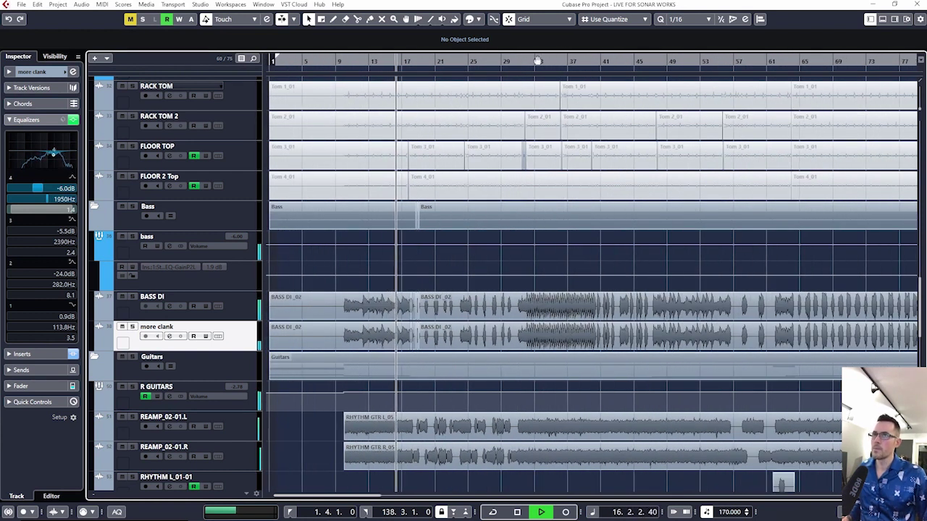
pyautogui.click(530, 61)
pyautogui.press('h')
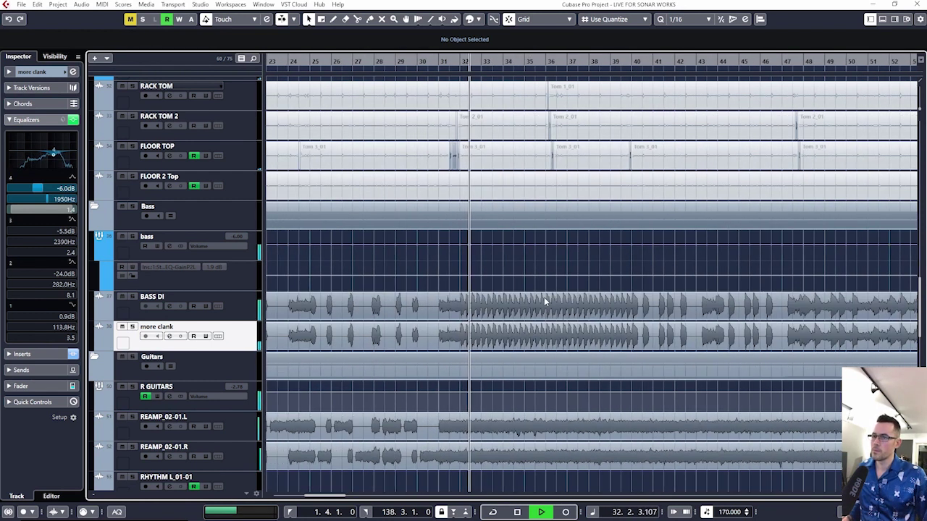
pyautogui.click(122, 326)
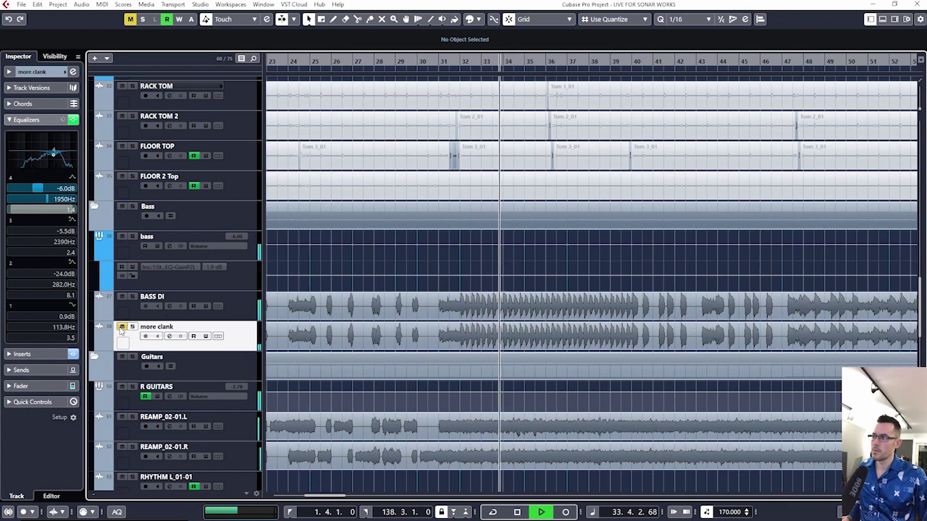
pyautogui.press('space')
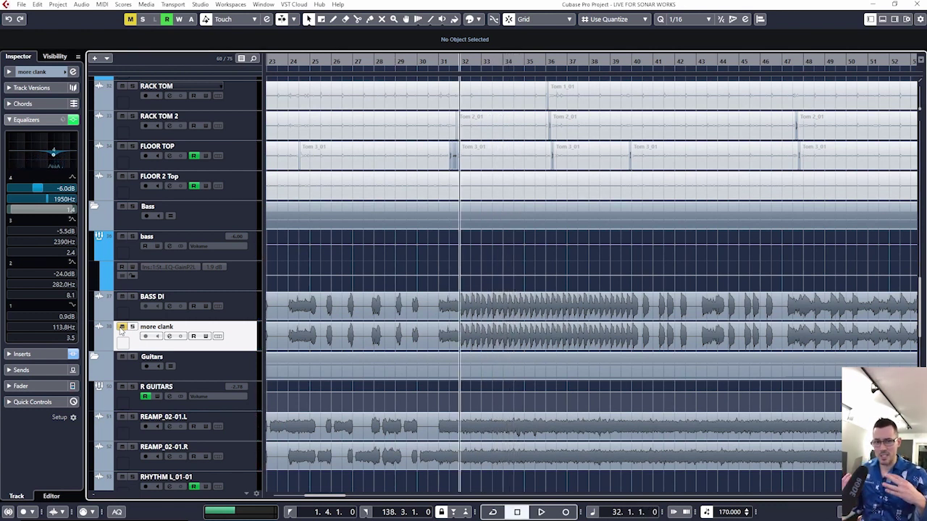
pyautogui.click(122, 328)
pyautogui.press('space')
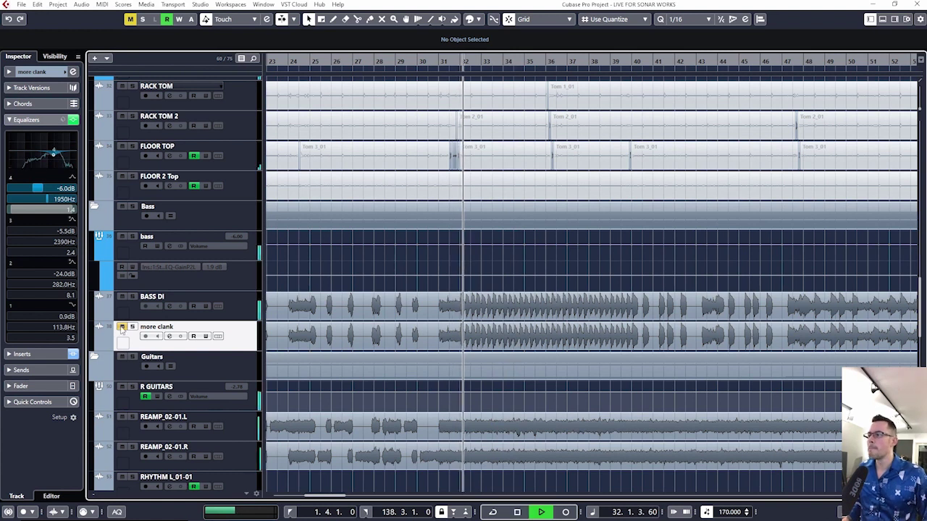
# - Play the mix from around bar 49, mute and unmute the more clank track, and stop playback
pyautogui.press('g')
pyautogui.press('f')
pyautogui.click(545, 65)
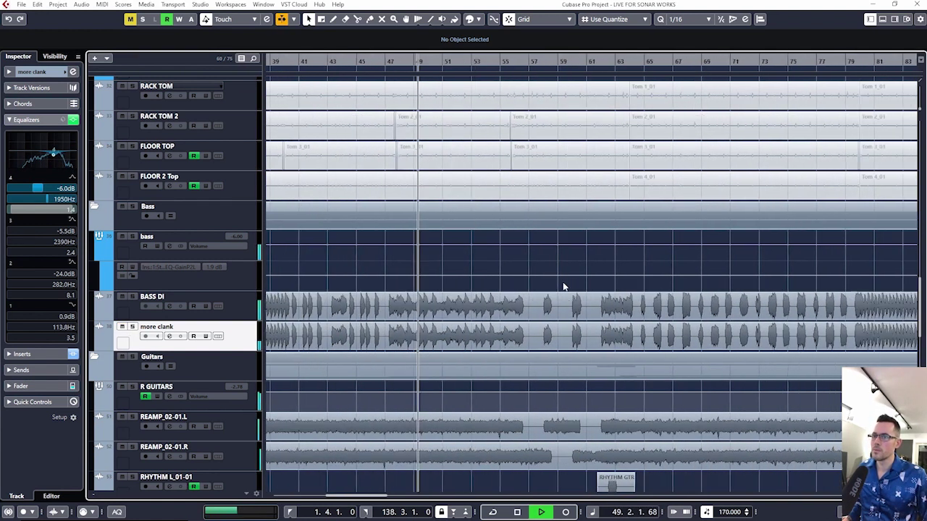
pyautogui.hscroll(3, 488, 294)
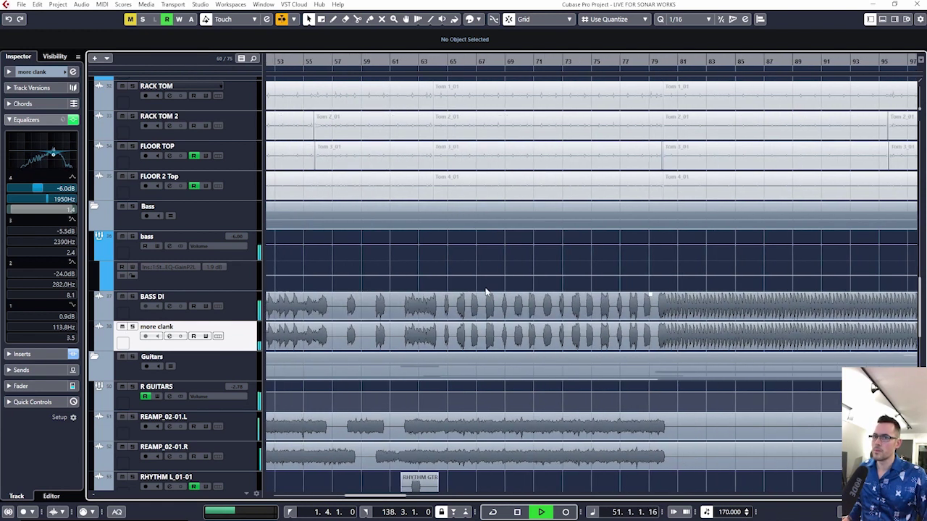
pyautogui.click(122, 327)
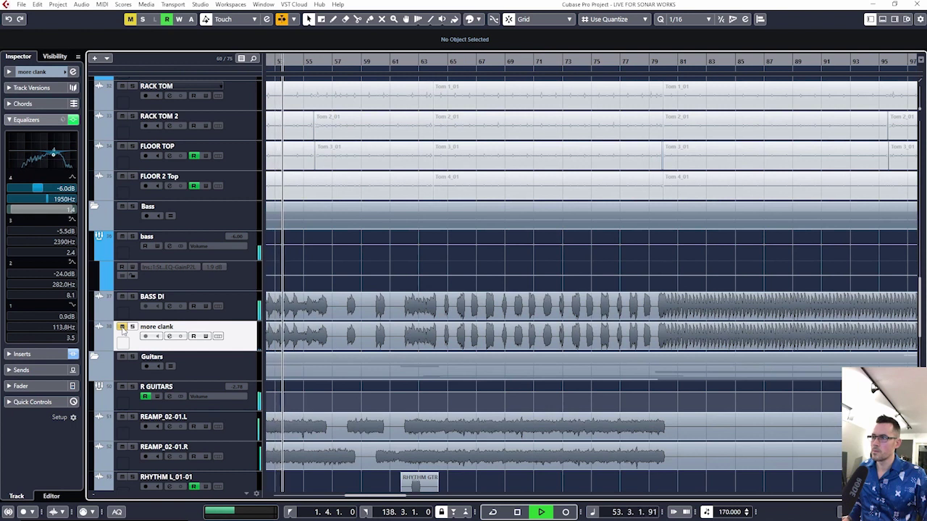
pyautogui.click(122, 327)
pyautogui.press('g')
pyautogui.press('g')
pyautogui.press('g')
pyautogui.press('g')
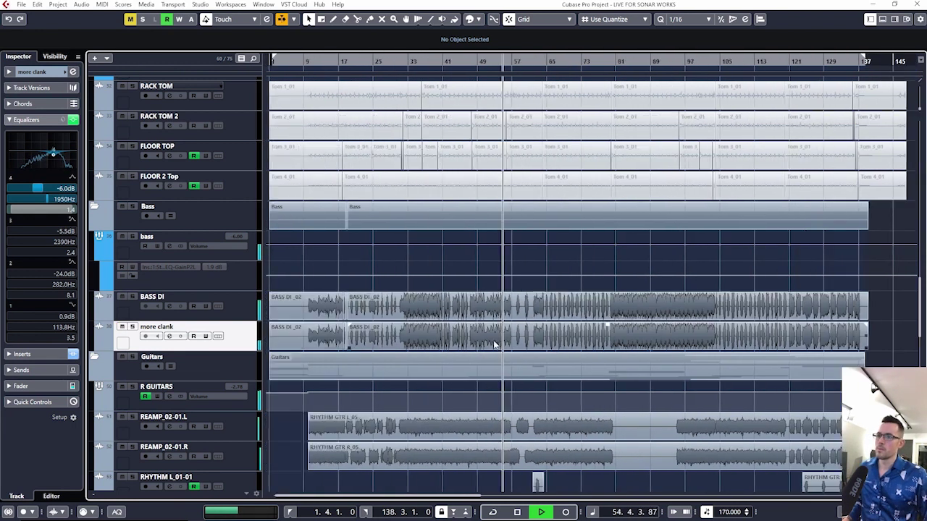
pyautogui.press('space')
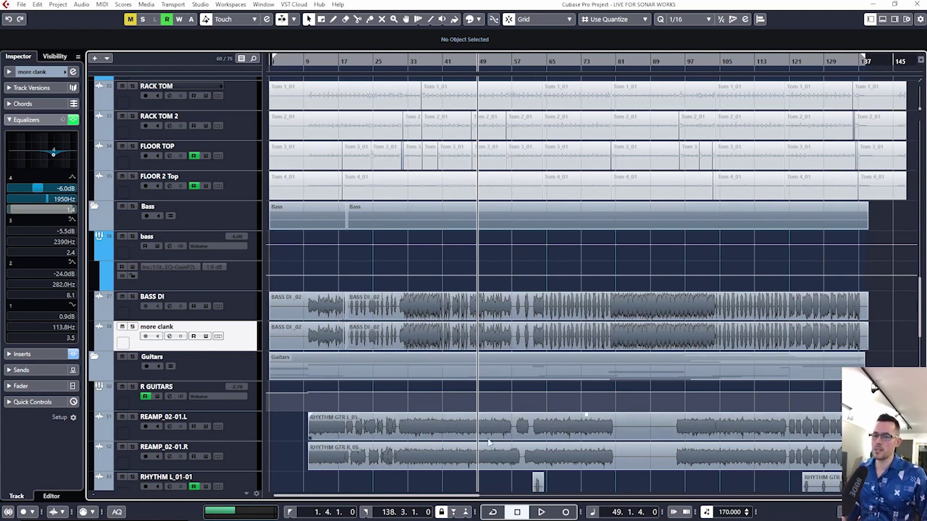
# - Place the playback cursor at bar 10, at the start of the REAMP rhythm guitar clips
pyautogui.scroll(-3, 451, 406)
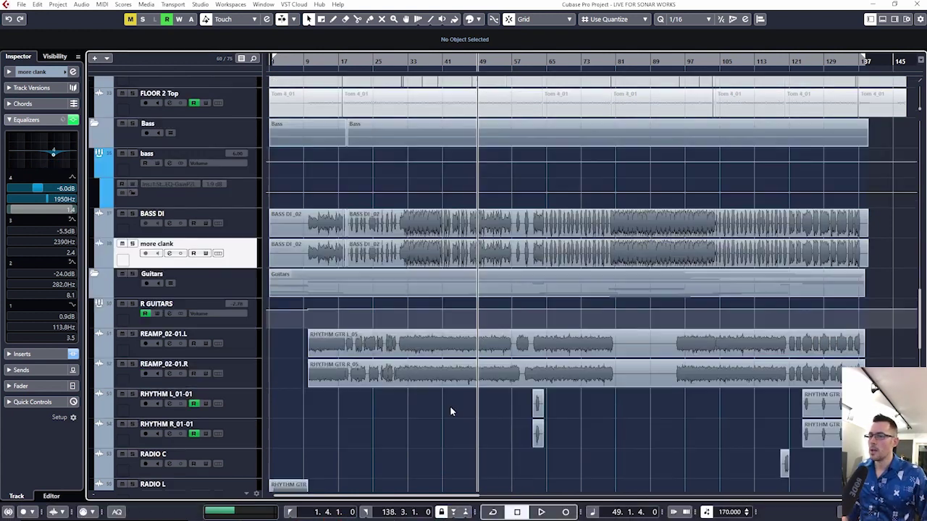
pyautogui.press('h')
pyautogui.press('h')
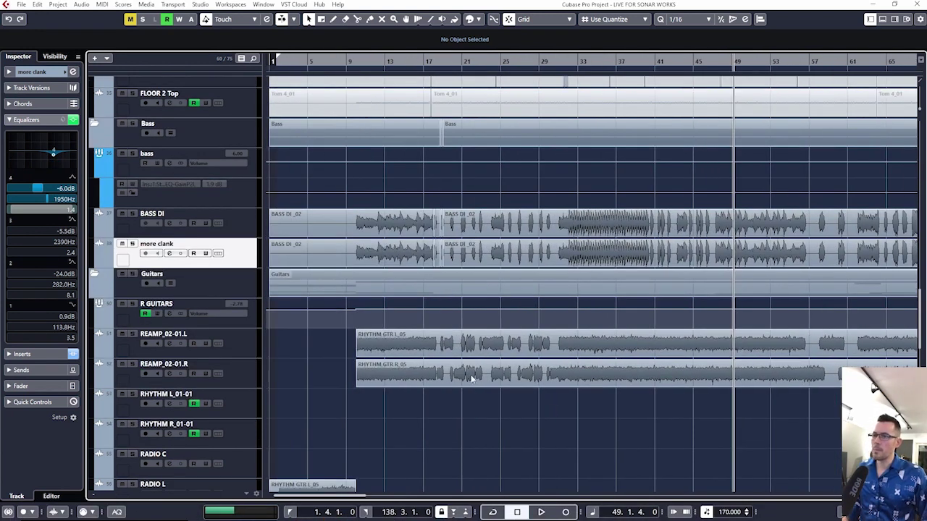
pyautogui.keyDown('ctrl'); pyautogui.scroll(4, 369, 384); pyautogui.keyUp('ctrl')
pyautogui.click(319, 63)
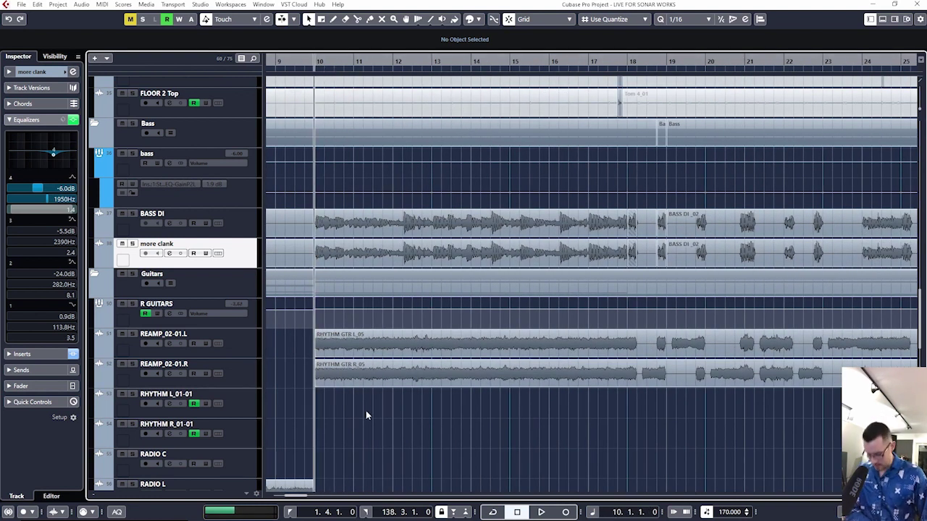
# - Solo the R GUITARS group track
pyautogui.scroll(-3, 354, 435)
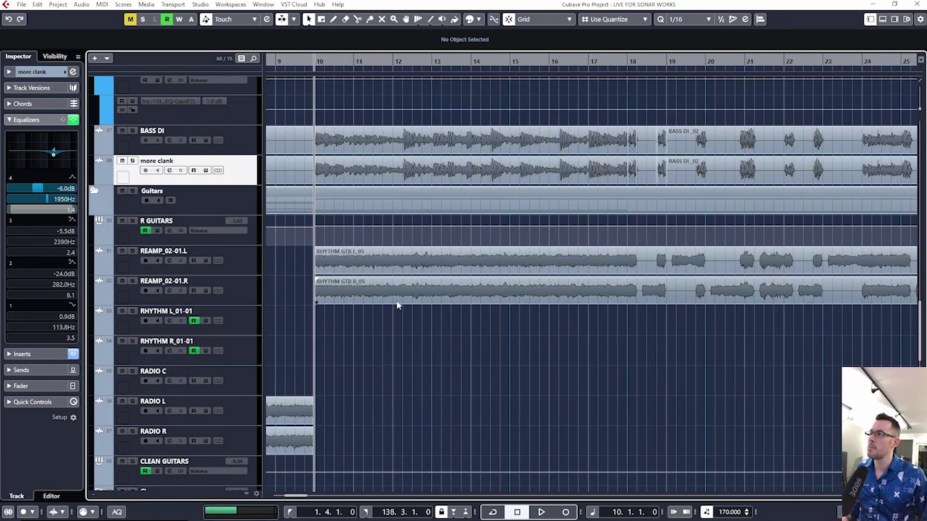
pyautogui.keyDown('ctrl'); pyautogui.scroll(-2, 397, 304); pyautogui.keyUp('ctrl')
pyautogui.keyDown('ctrl'); pyautogui.scroll(-4, 398, 304); pyautogui.keyUp('ctrl')
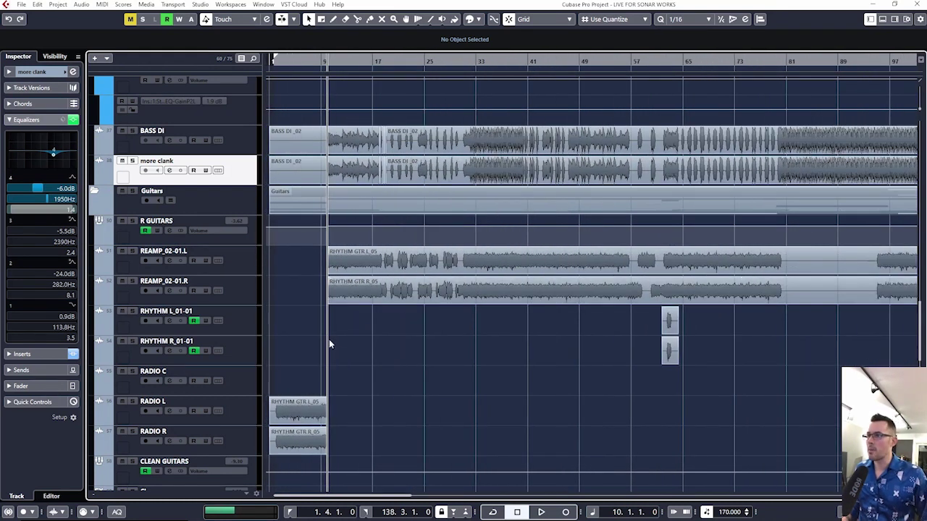
pyautogui.keyDown('ctrl'); pyautogui.scroll(-3, 273, 245); pyautogui.keyUp('ctrl')
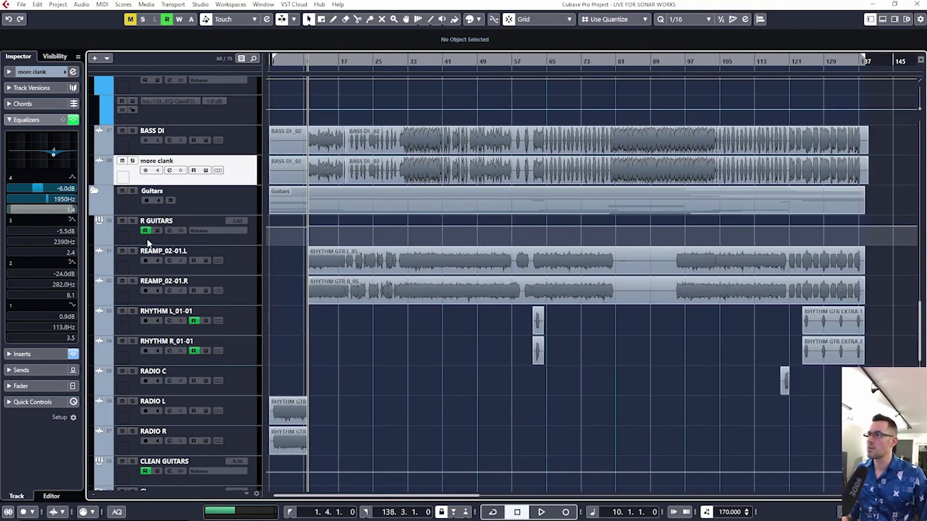
pyautogui.click(133, 220)
pyautogui.click(233, 267)
pyautogui.click(239, 293)
pyautogui.click(242, 257)
pyautogui.click(234, 243)
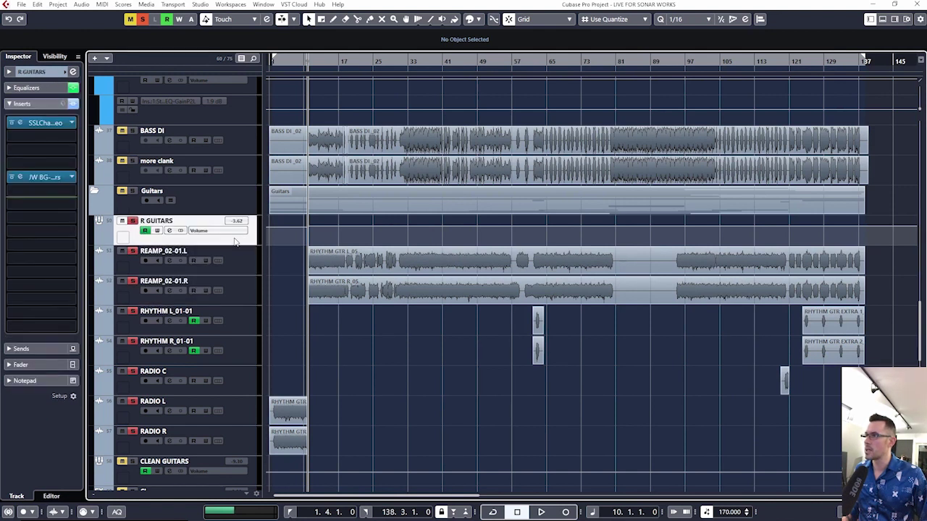
# - Bypass the equalizer and all inserts in R GUITARS' channel settings, and place the window above the lower tracks
pyautogui.click(168, 231)
pyautogui.click(498, 177)
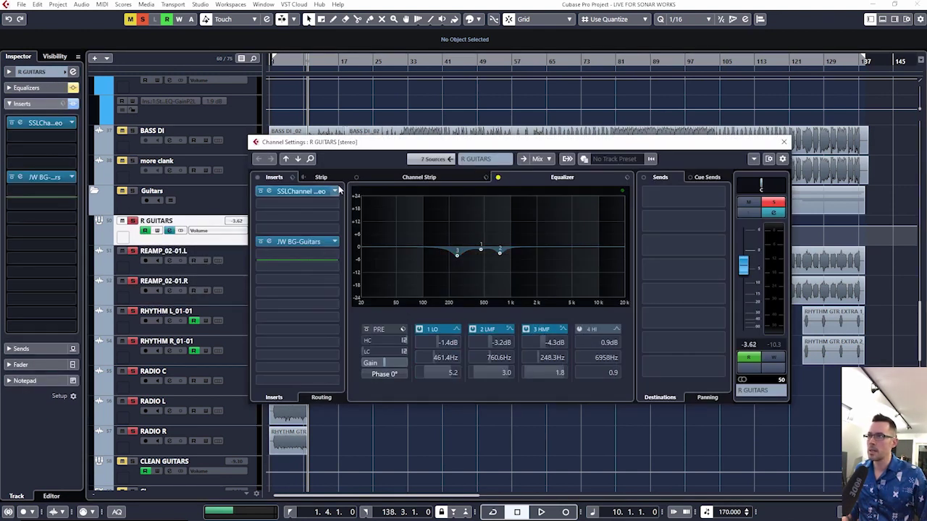
pyautogui.click(257, 177)
pyautogui.moveTo(467, 141); pyautogui.dragTo(447, 60)
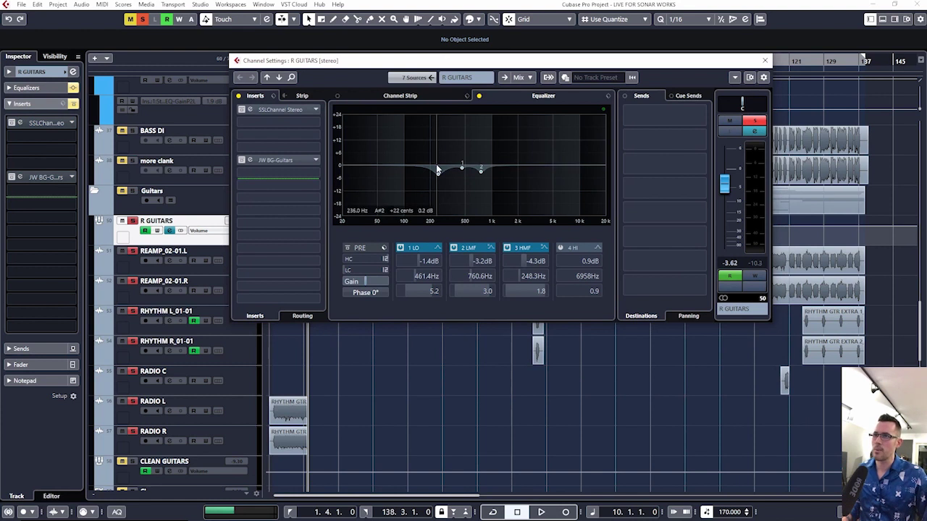
# - Play the unprocessed R GUITARS from bar 10 soloed and briefly in the mix, stop, and solo the group again
pyautogui.press('space')
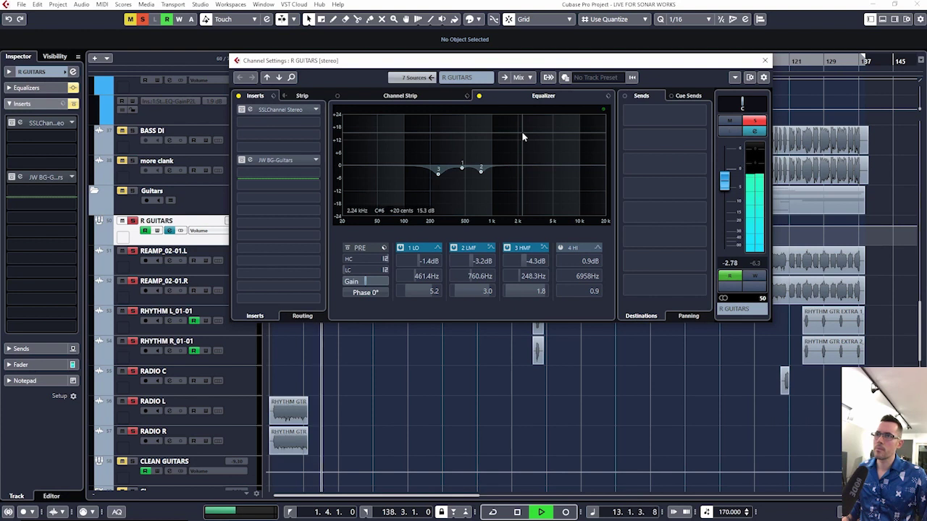
pyautogui.click(753, 125)
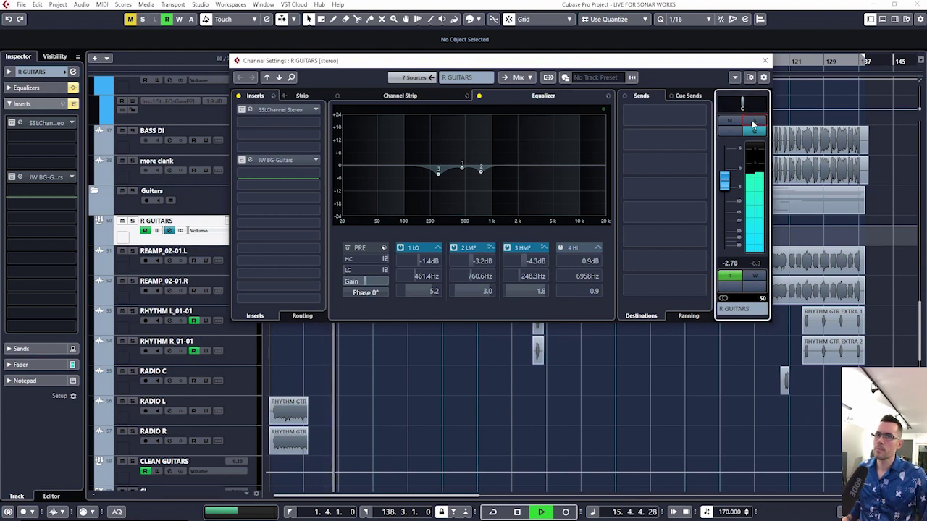
pyautogui.press('space')
pyautogui.click(753, 125)
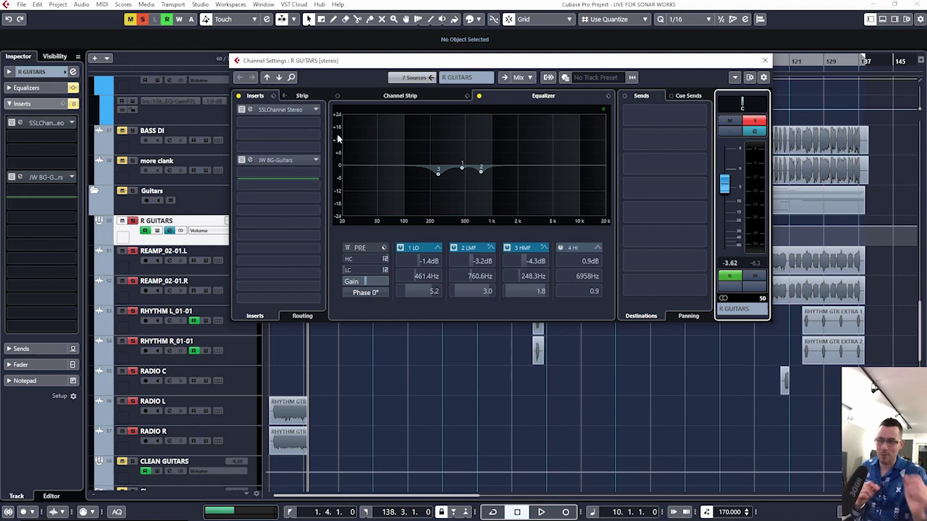
# - Activate R GUITARS' SSLChannel Stereo insert, open the plug-in, and examine its high-pass filter setting
pyautogui.click(264, 109)
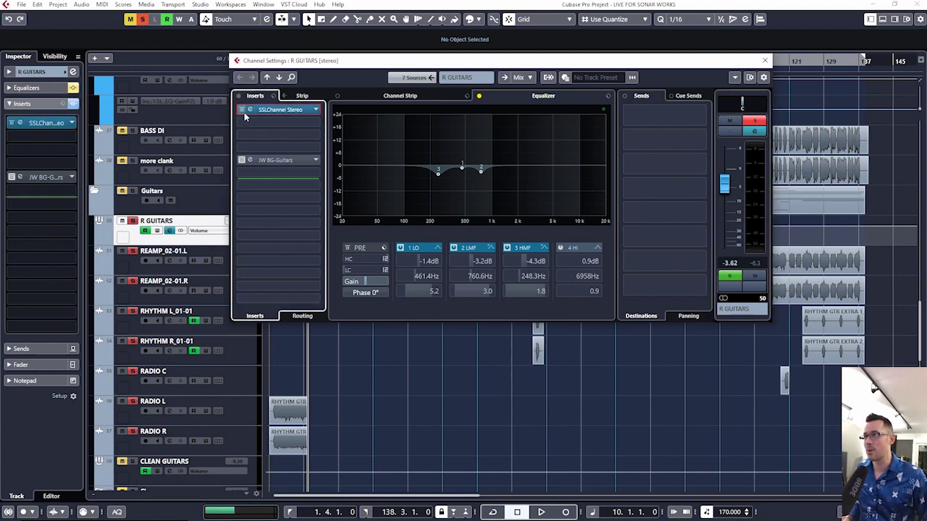
pyautogui.click(287, 109)
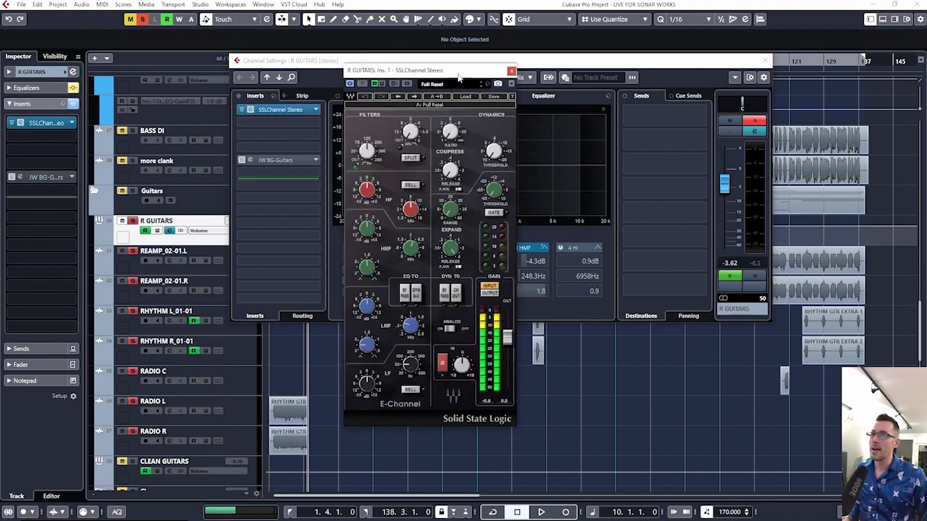
pyautogui.moveTo(468, 64); pyautogui.dragTo(466, 84)
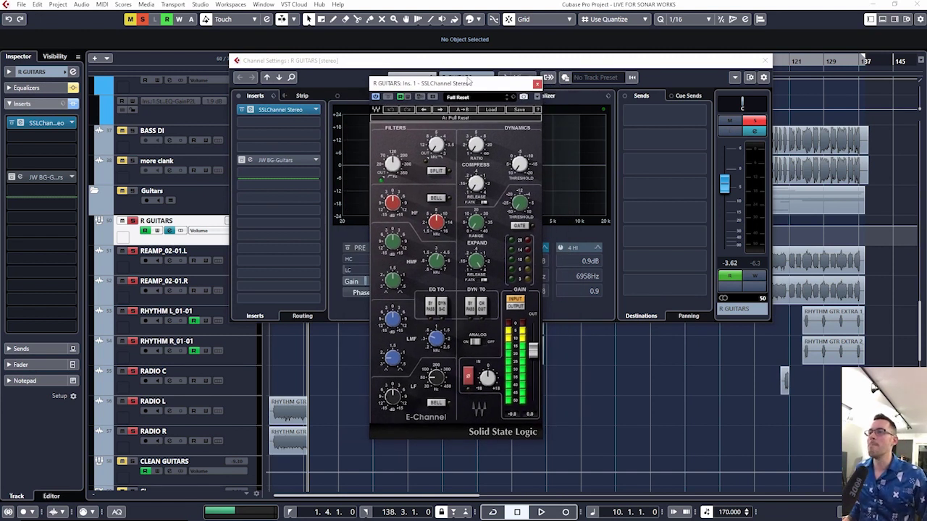
pyautogui.moveTo(469, 89); pyautogui.dragTo(478, 94)
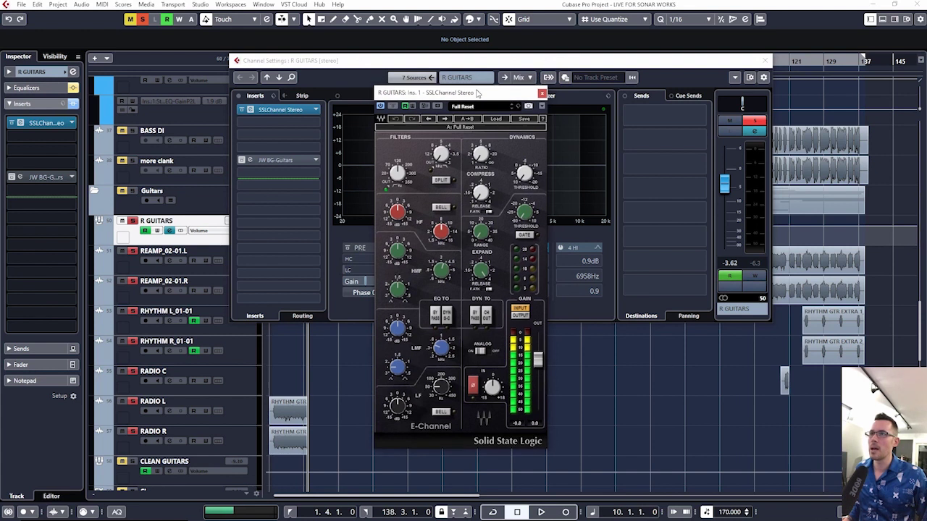
pyautogui.click(397, 172)
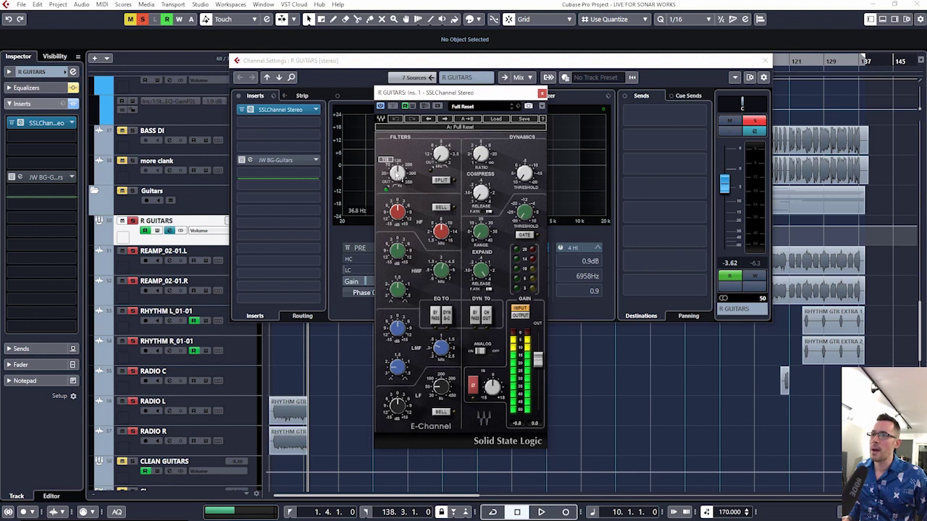
# - Play R GUITARS while toggling SSLChannel Stereo's bypass for comparison, and close the plug-in
pyautogui.press('space')
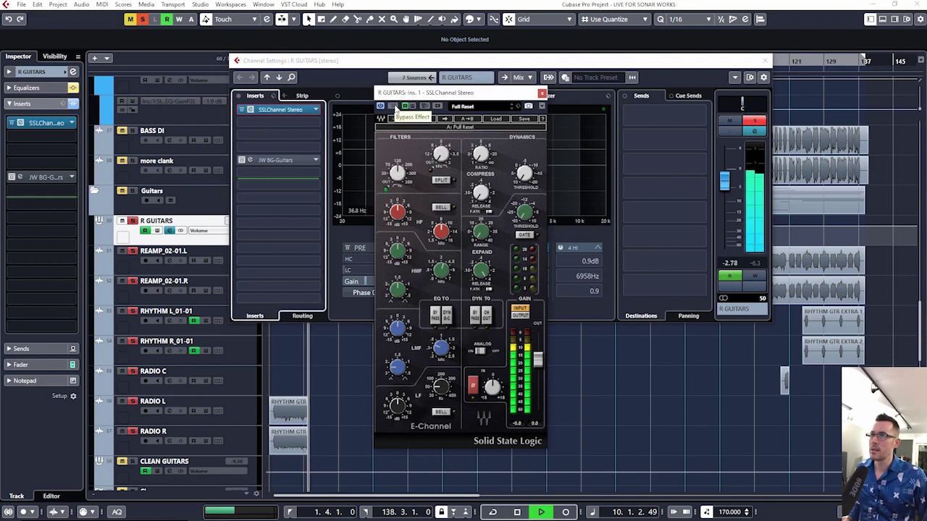
pyautogui.click(395, 109)
pyautogui.click(395, 109)
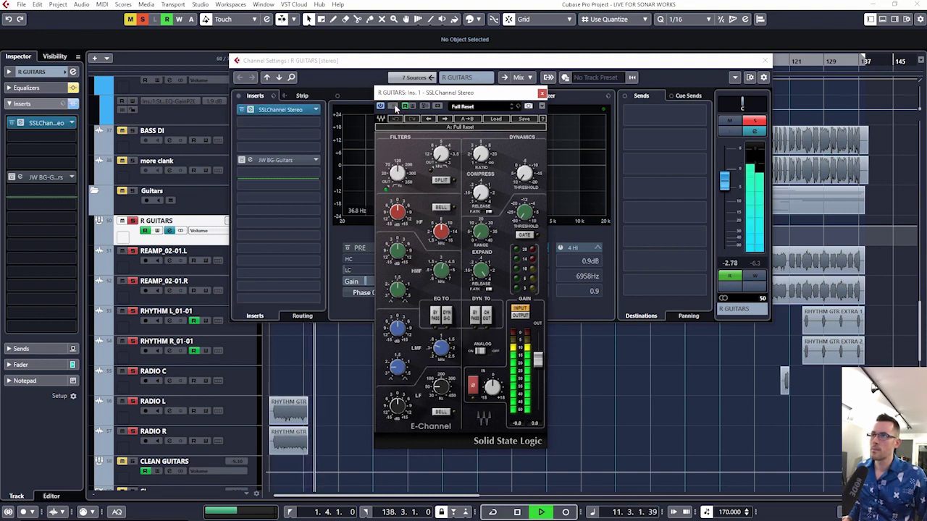
pyautogui.press('space')
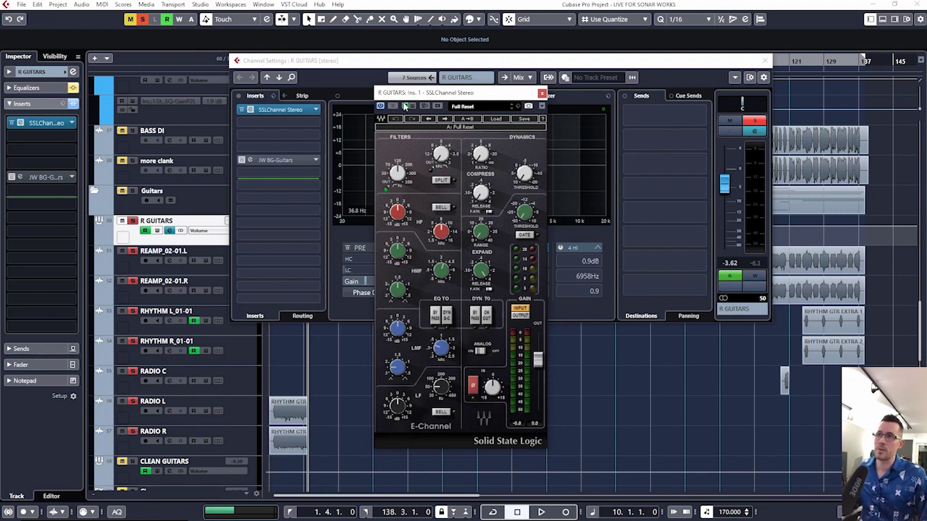
pyautogui.press('space')
pyautogui.click(542, 93)
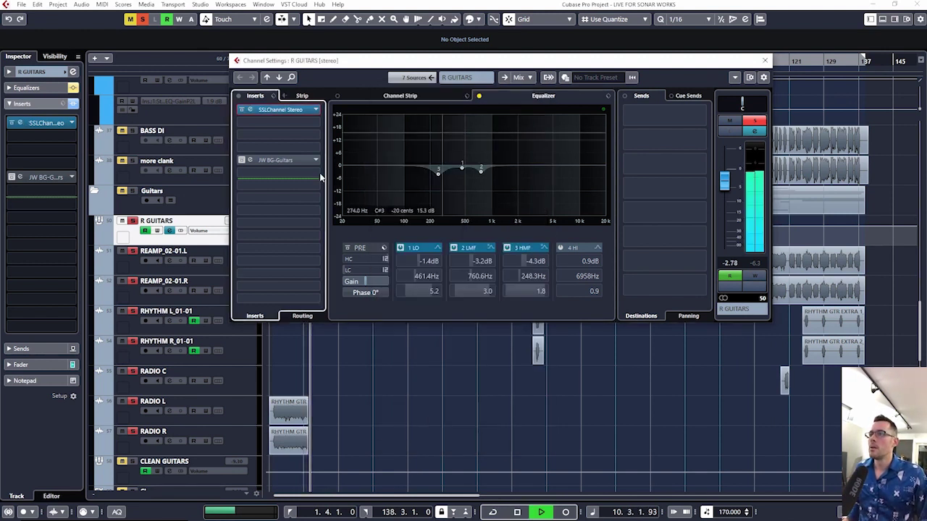
# - Activate R GUITARS' JW BG-Guitars insert, view its Crush and Loud settings, play the group, and stop
pyautogui.click(242, 162)
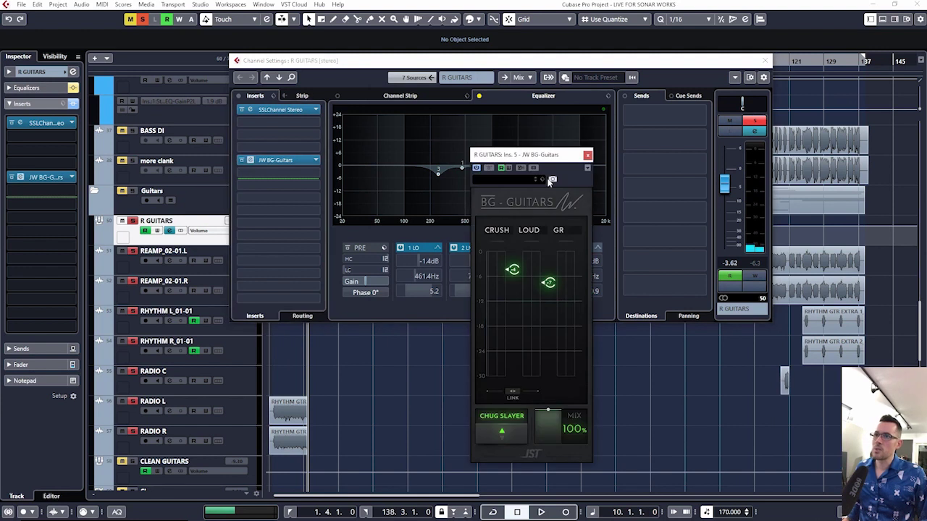
pyautogui.moveTo(548, 152); pyautogui.dragTo(459, 103)
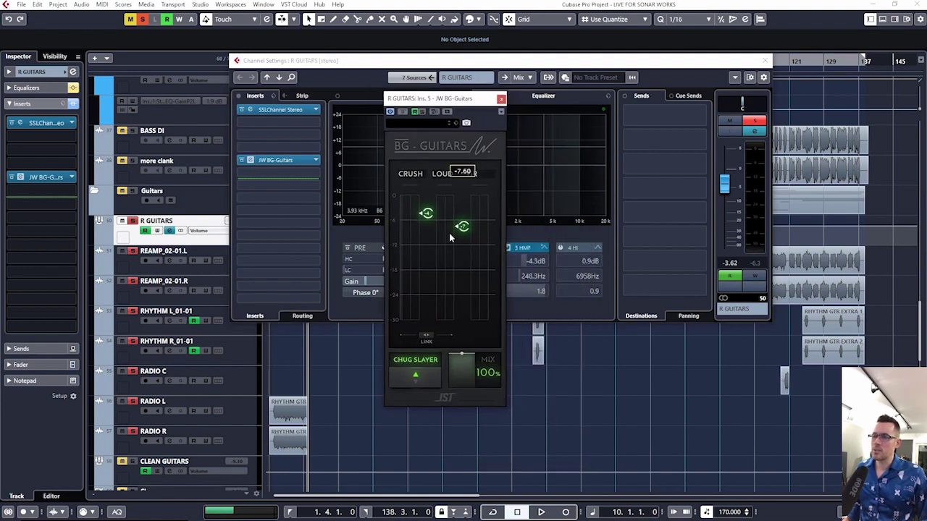
pyautogui.moveTo(429, 219)
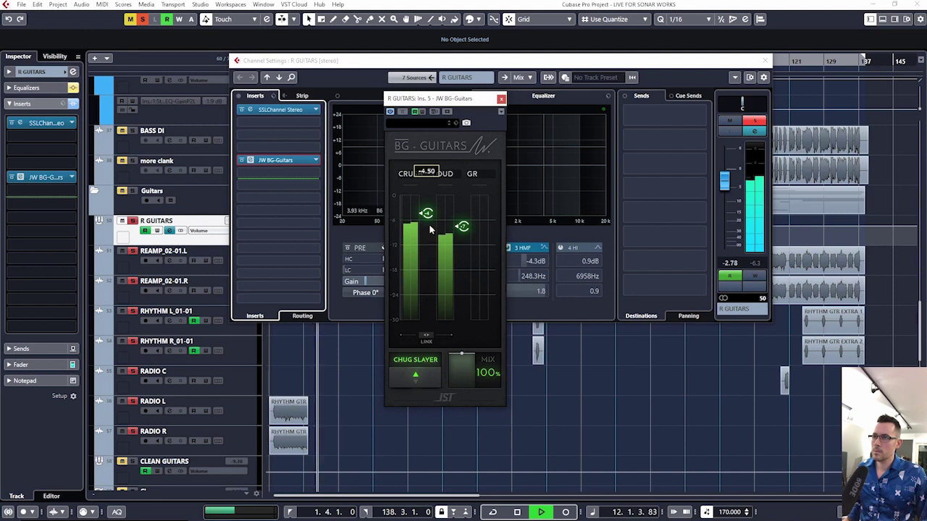
pyautogui.press('space')
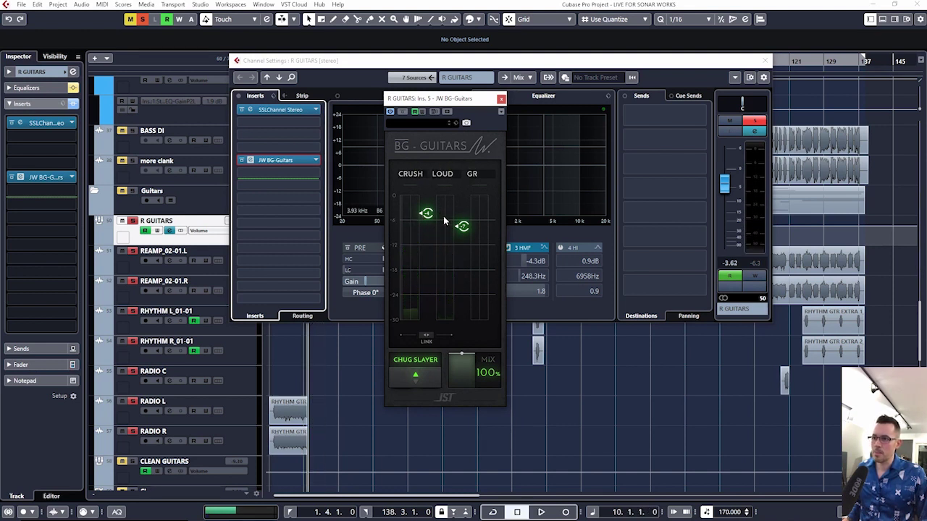
# - Close the JW BG-Guitars plug-in, play the soloed R GUITARS group briefly from bar 10, and stop
pyautogui.click(415, 374)
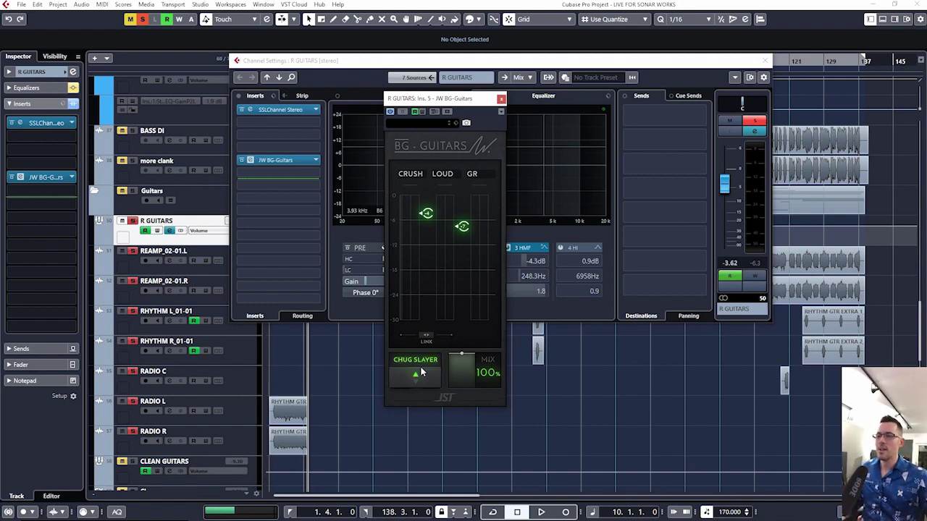
pyautogui.click(501, 99)
pyautogui.press('space')
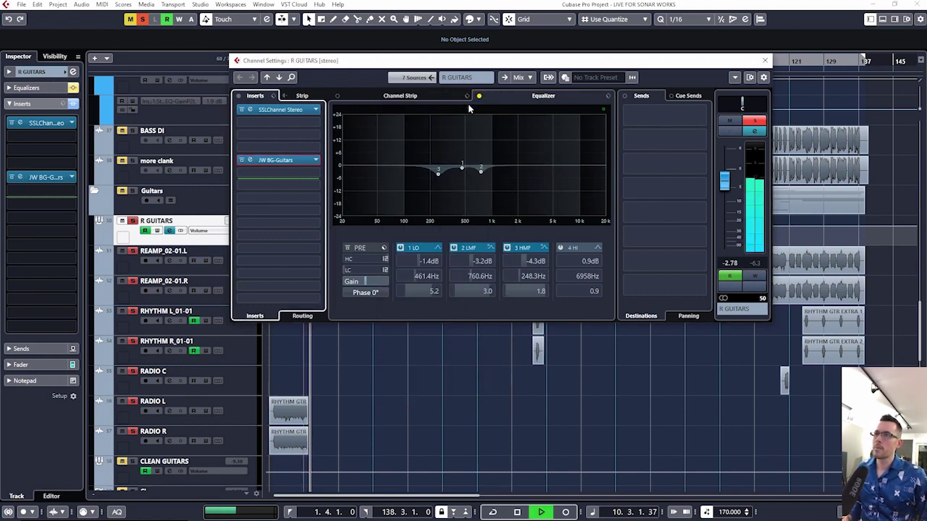
pyautogui.press('space')
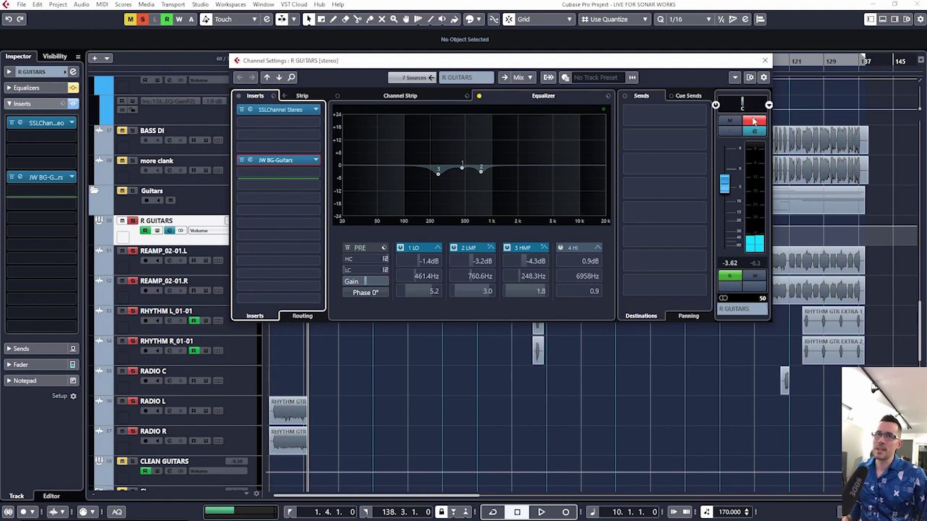
# - Unsolo R GUITARS, compare its equalizer bypassed and active during mix playback, leave it active, and stop
pyautogui.click(754, 122)
pyautogui.press('space')
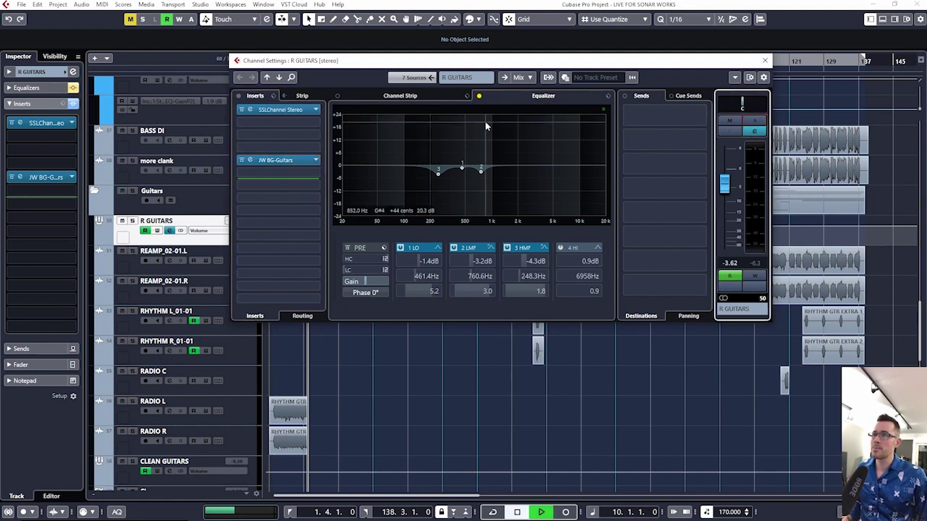
pyautogui.click(479, 95)
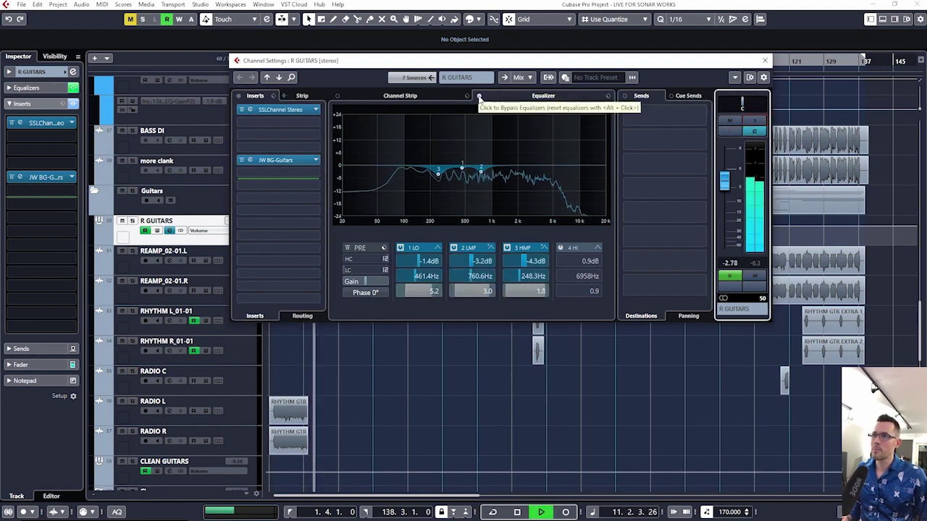
pyautogui.click(479, 96)
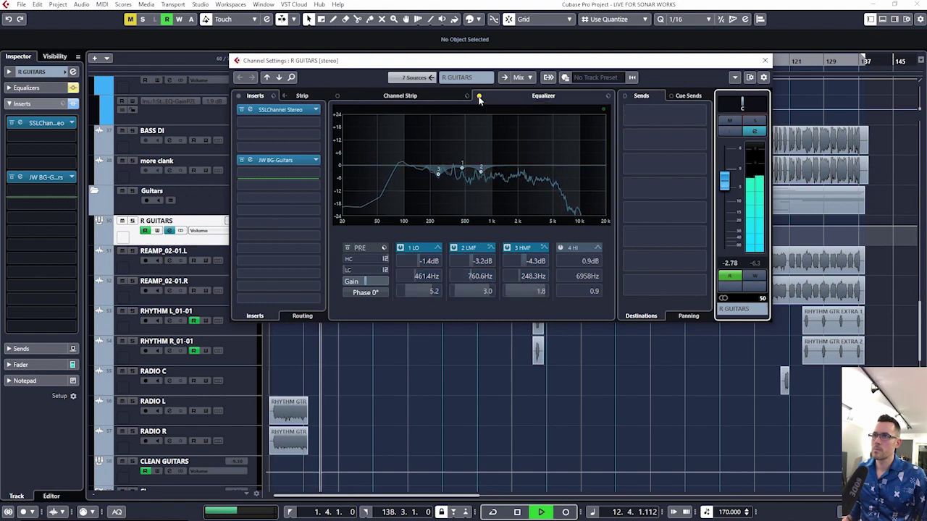
pyautogui.click(479, 96)
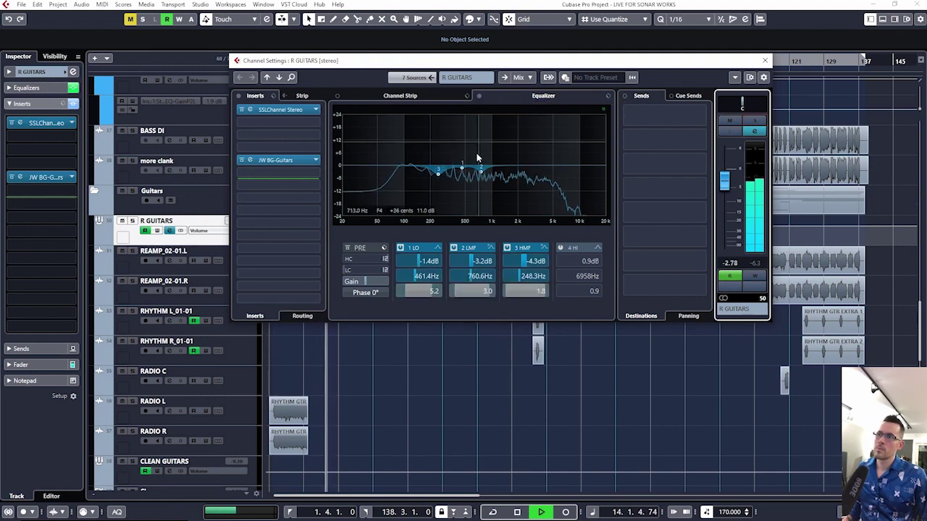
pyautogui.press('space')
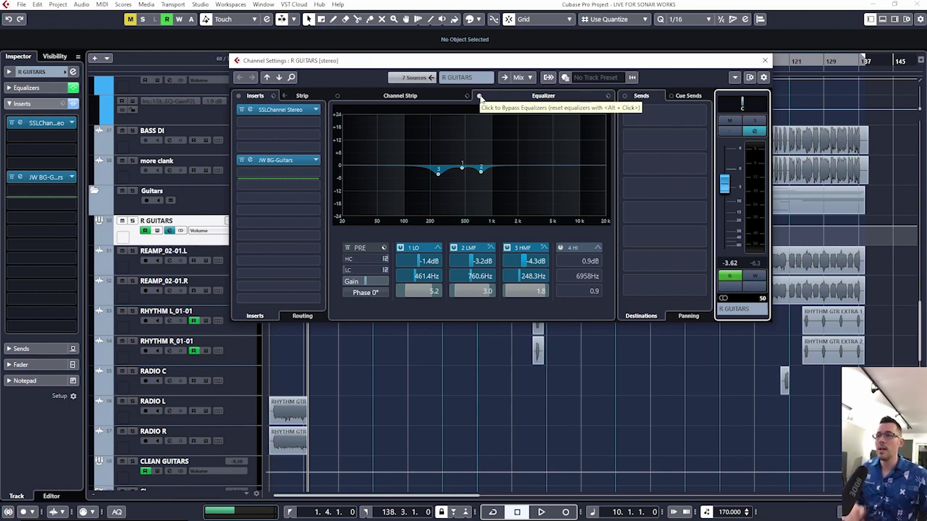
# - Play the full mix while switching R GUITARS' EQ bands 1 LO, 2 LMF and 3 HMF off and back on, and stop
pyautogui.press('space')
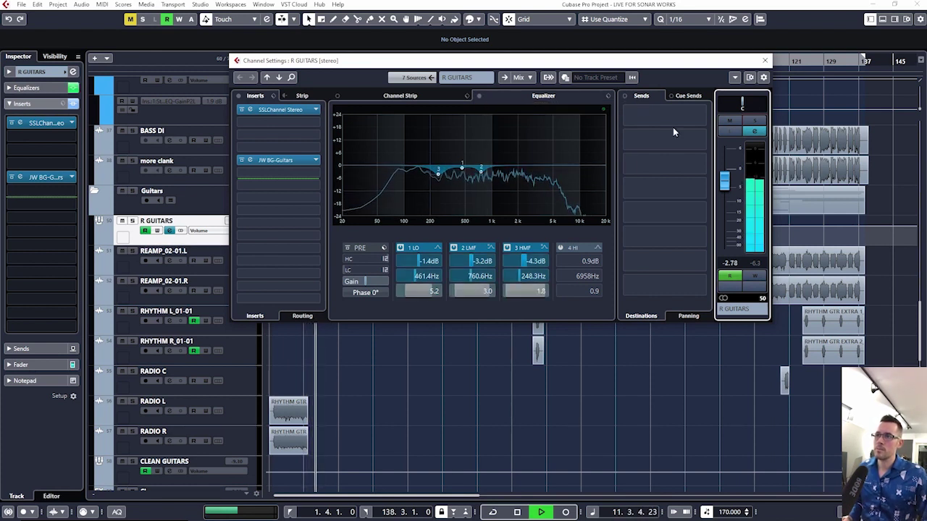
pyautogui.press('space')
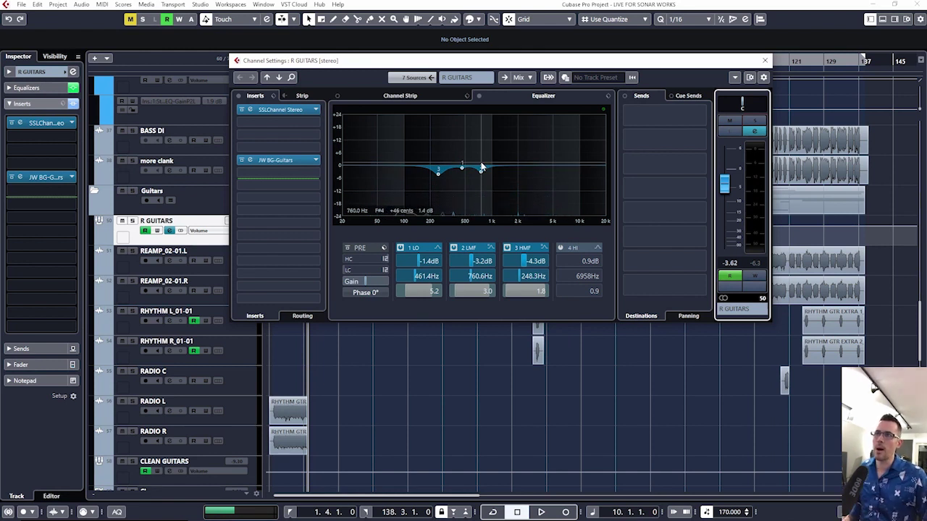
pyautogui.press('space')
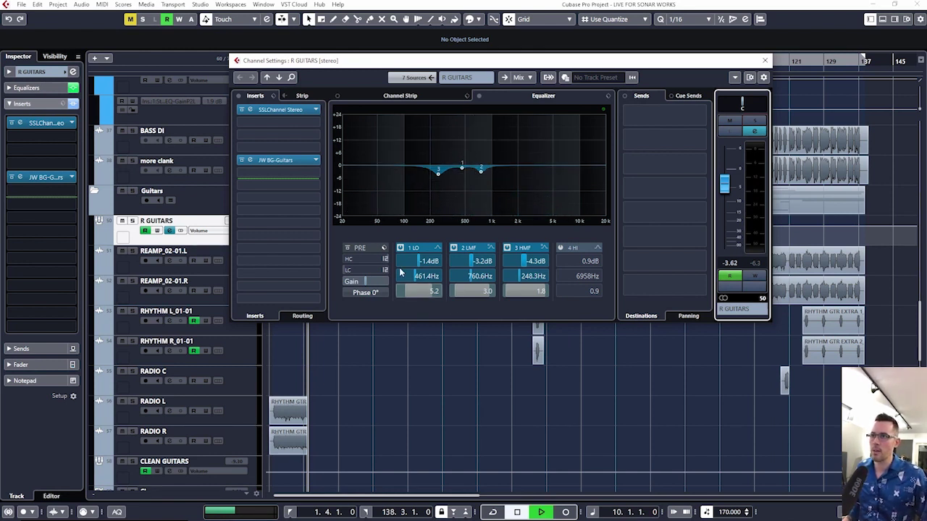
pyautogui.click(401, 248)
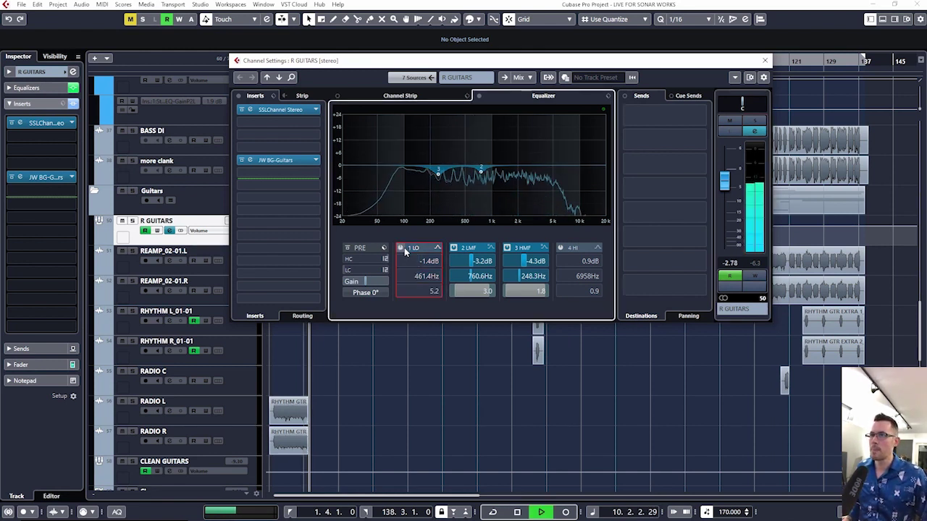
pyautogui.click(454, 248)
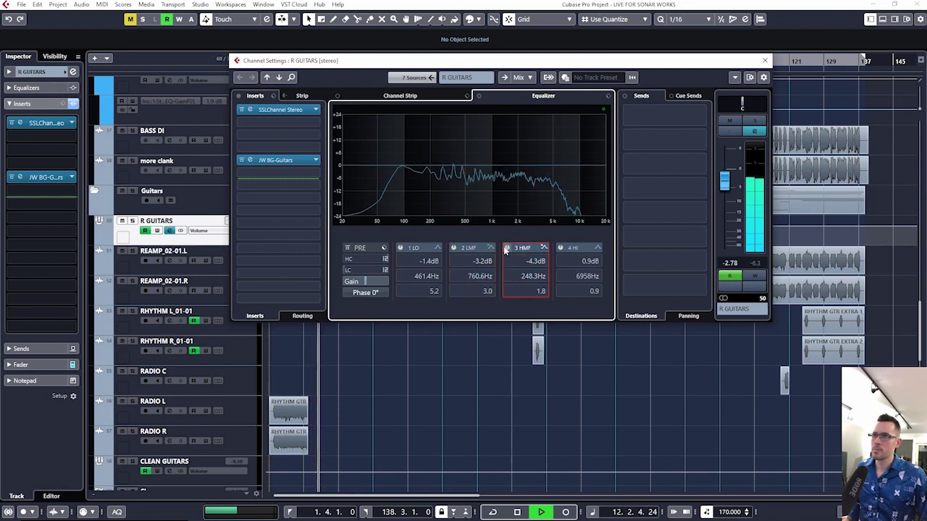
pyautogui.click(454, 248)
pyautogui.click(401, 248)
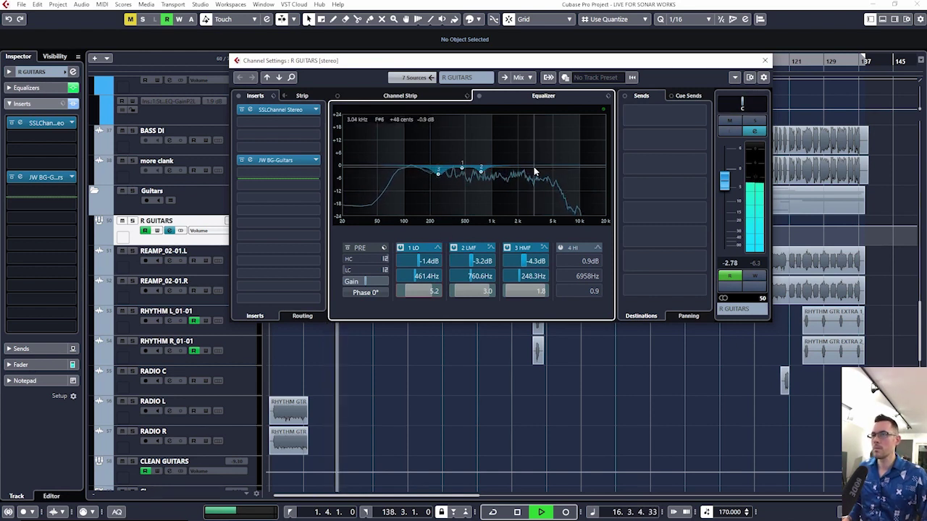
pyautogui.press('space')
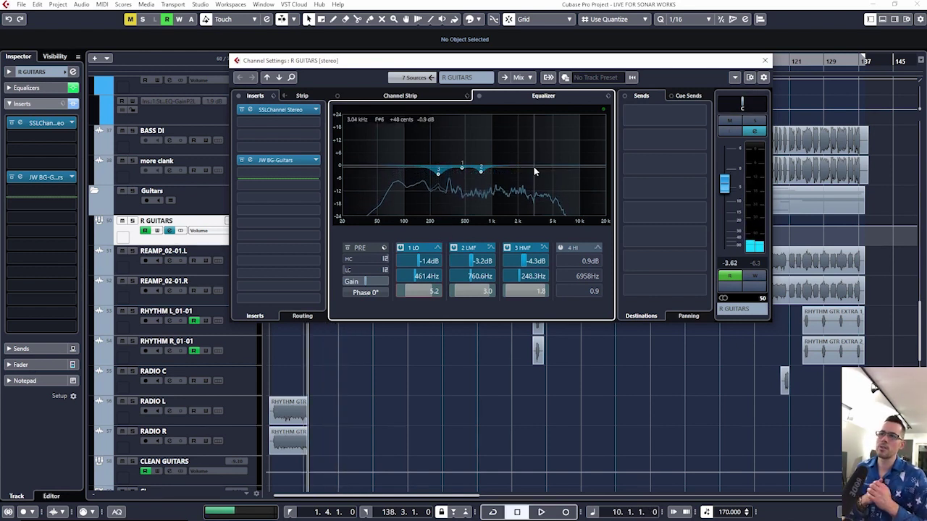
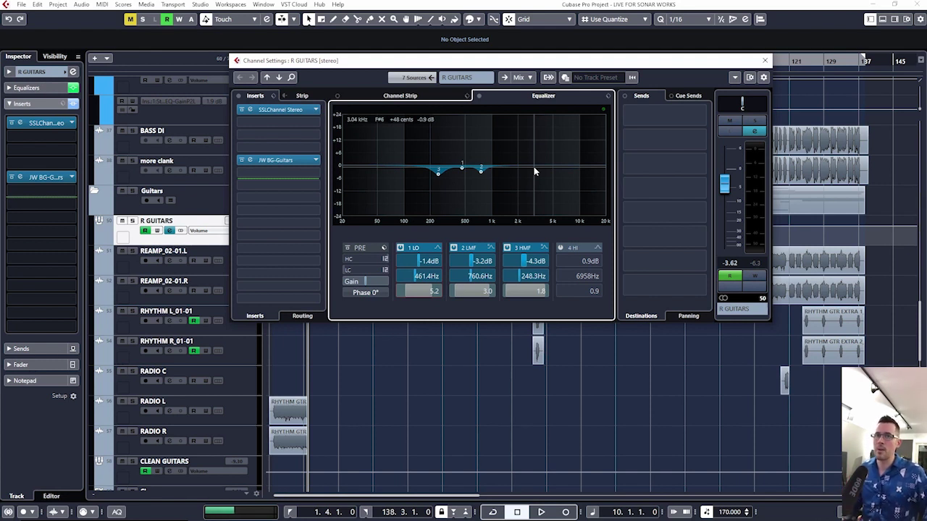
# - Solo R GUITARS, play it with its equalizer bypassed, stop, and reactivate the equalizer
pyautogui.click(754, 123)
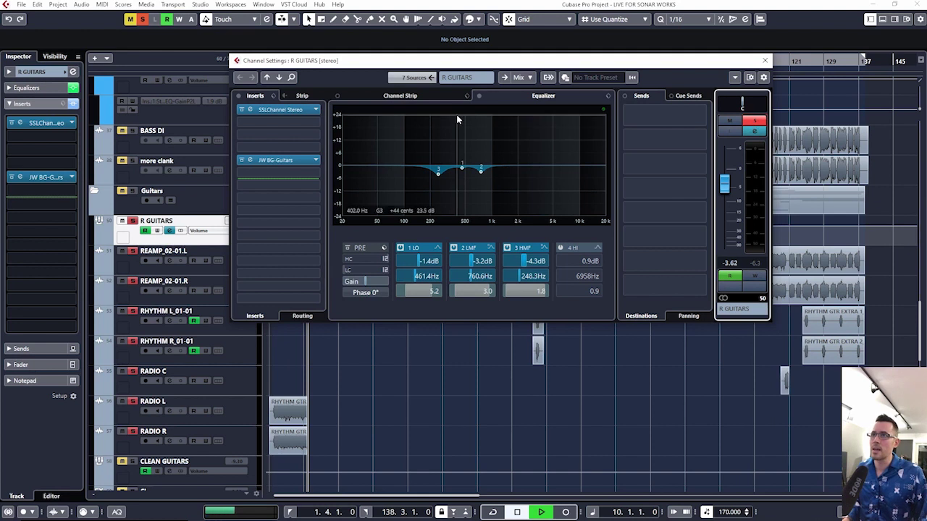
pyautogui.press('space')
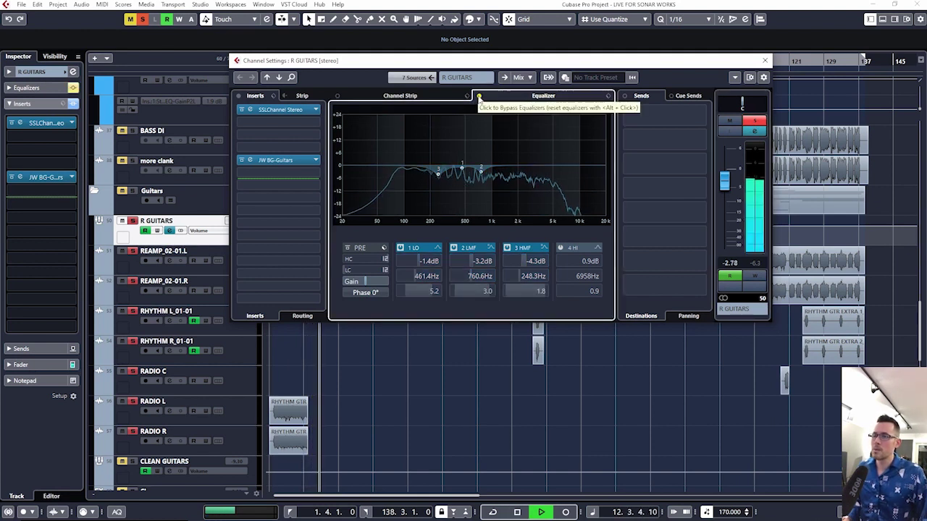
pyautogui.press('space')
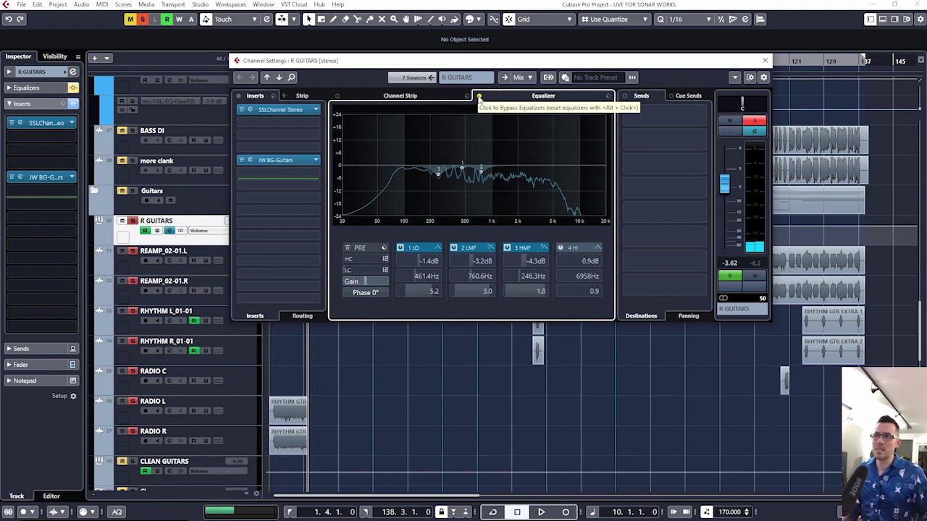
pyautogui.click(479, 96)
# - Switch off R GUITARS' EQ bands 1 LO, 2 LMF and 3 HMF, and re-enable bands 1 and 2
pyautogui.click(401, 248)
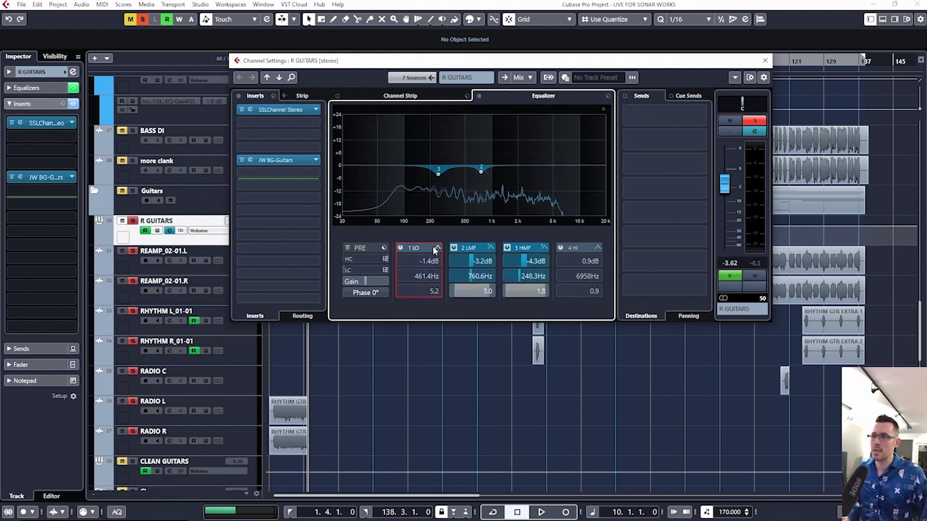
pyautogui.click(454, 248)
pyautogui.click(508, 248)
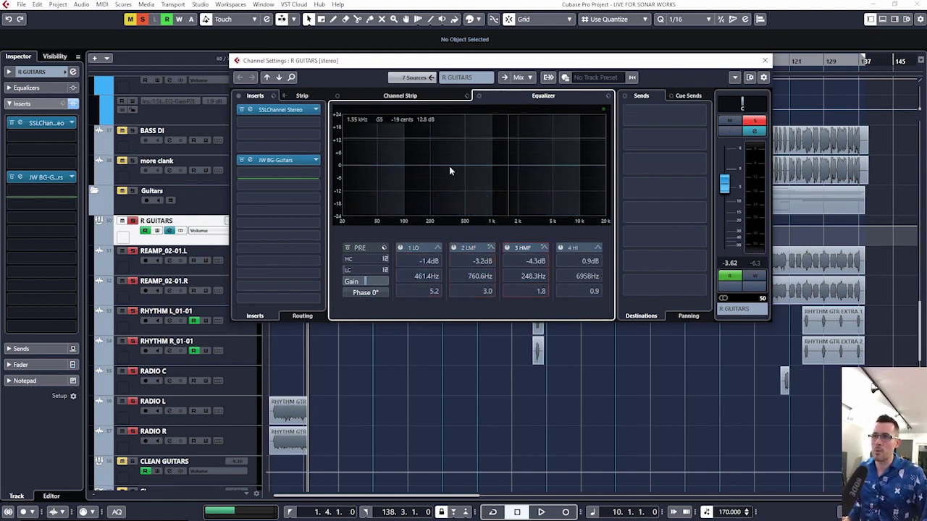
pyautogui.click(402, 248)
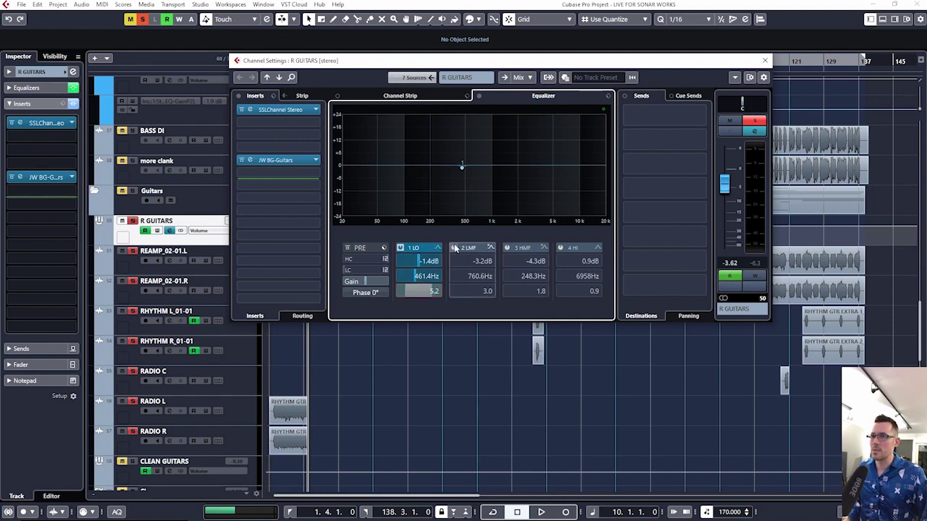
pyautogui.click(454, 247)
# - Play the soloed R GUITARS while toggling EQ bands 2 LMF and 3 HMF for comparison, leave both enabled, and stop
pyautogui.press('space')
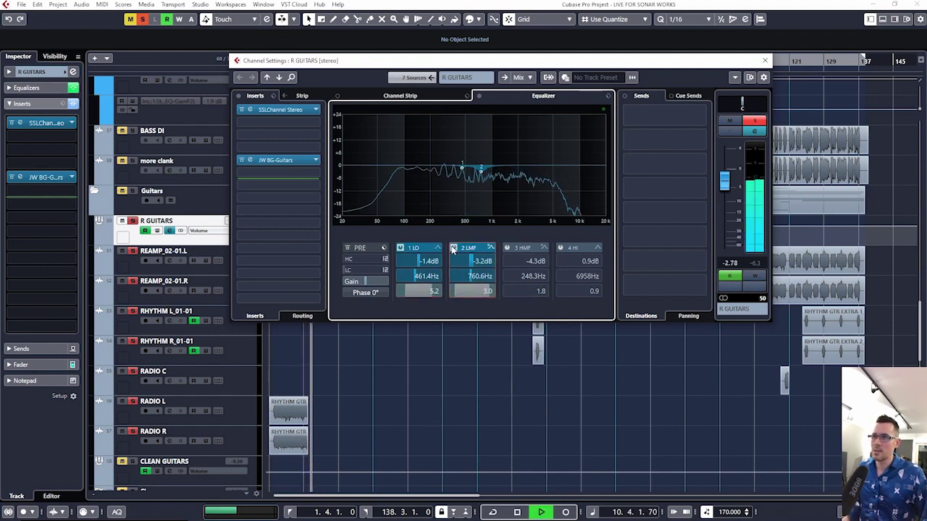
pyautogui.click(454, 248)
pyautogui.click(454, 248)
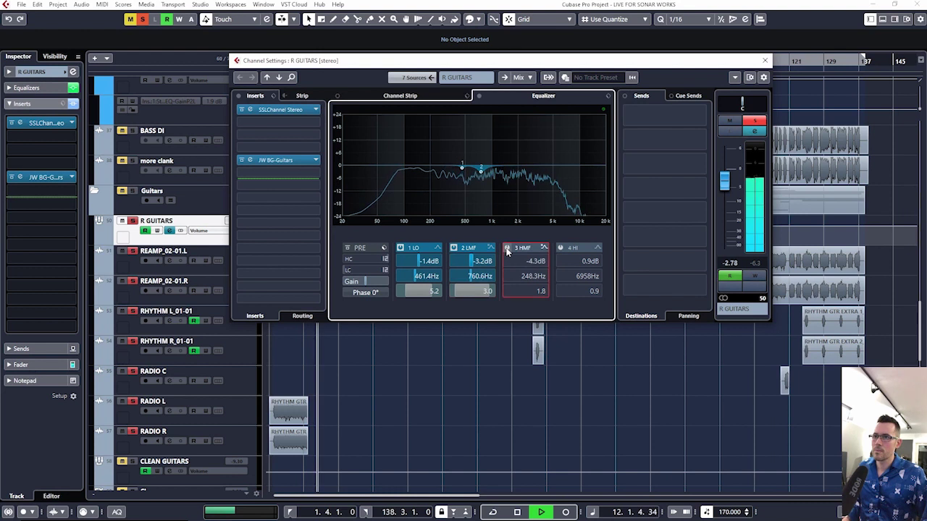
pyautogui.click(507, 248)
pyautogui.click(507, 248)
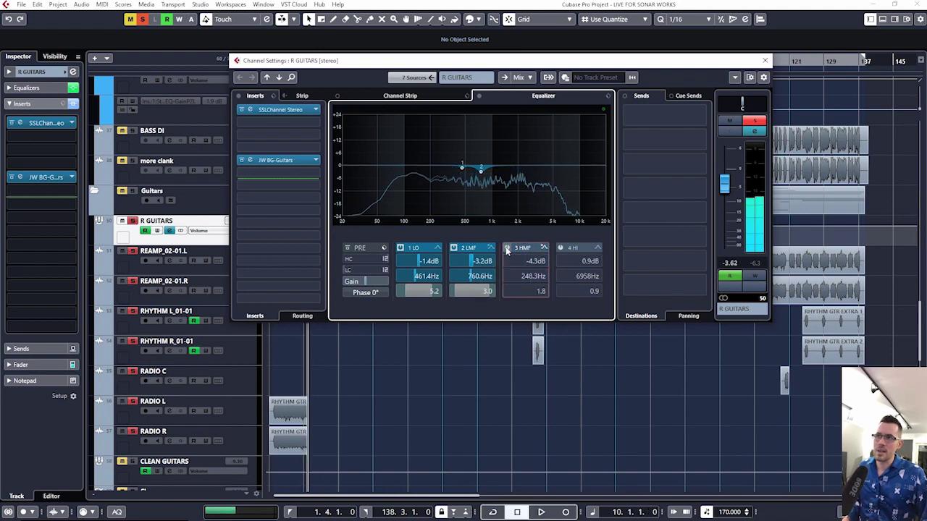
pyautogui.click(507, 248)
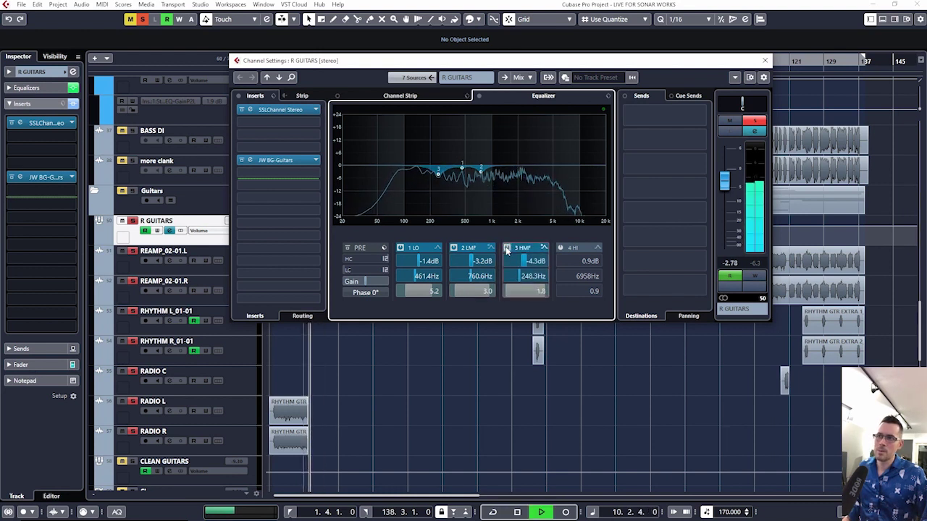
pyautogui.click(454, 248)
pyautogui.click(453, 248)
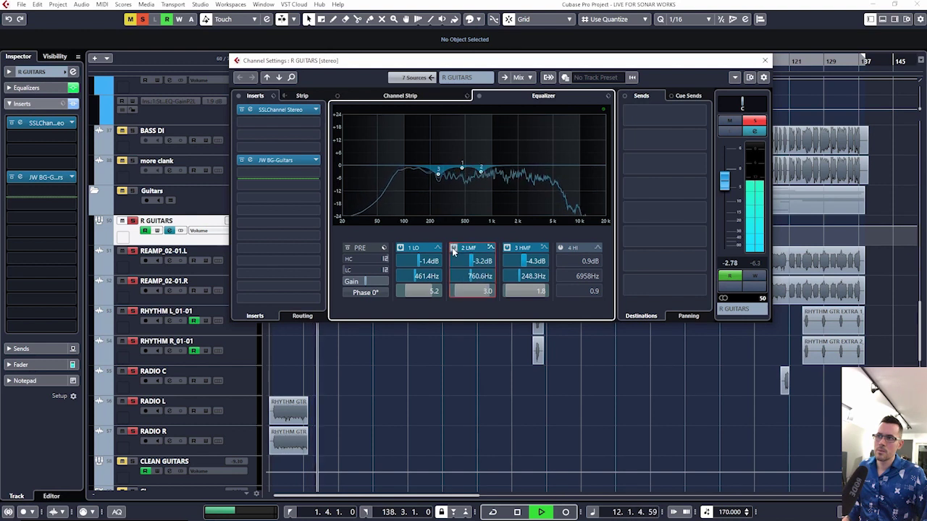
pyautogui.press('space')
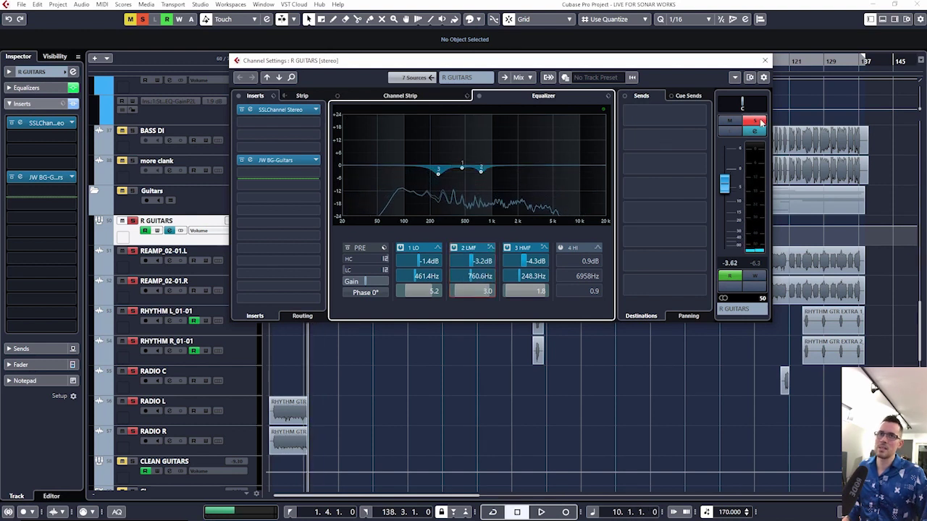
# - Compare R GUITARS in the full mix with its equalizer bypassed and active, and close its channel settings
pyautogui.press('space')
pyautogui.click(478, 96)
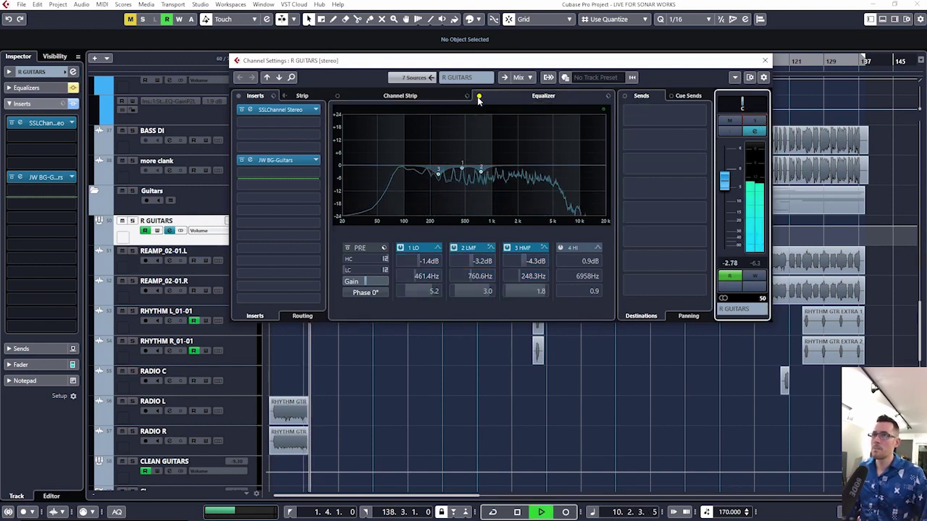
pyautogui.click(479, 97)
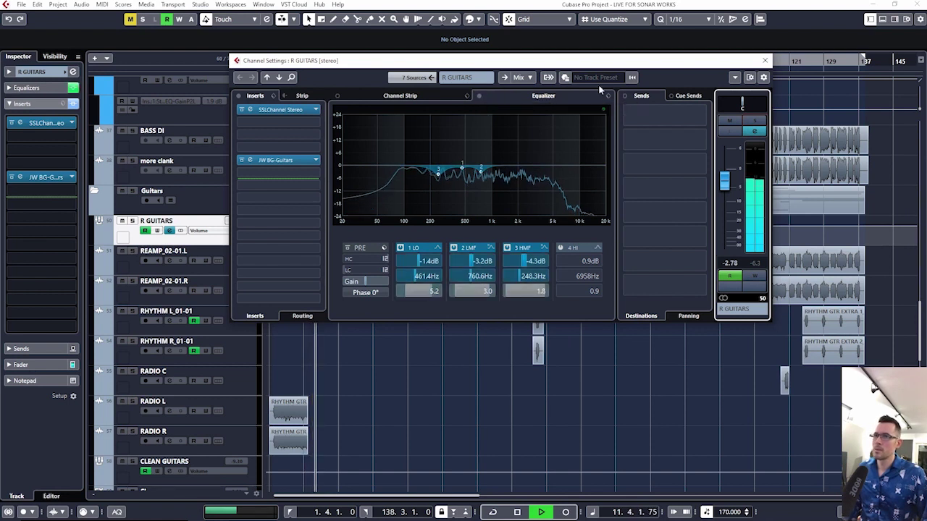
pyautogui.click(765, 60)
pyautogui.press('space')
# - Solo the R GUITARS group and play the intro from bar 2
pyautogui.scroll(-4, 364, 288)
pyautogui.scroll(6, 363, 288)
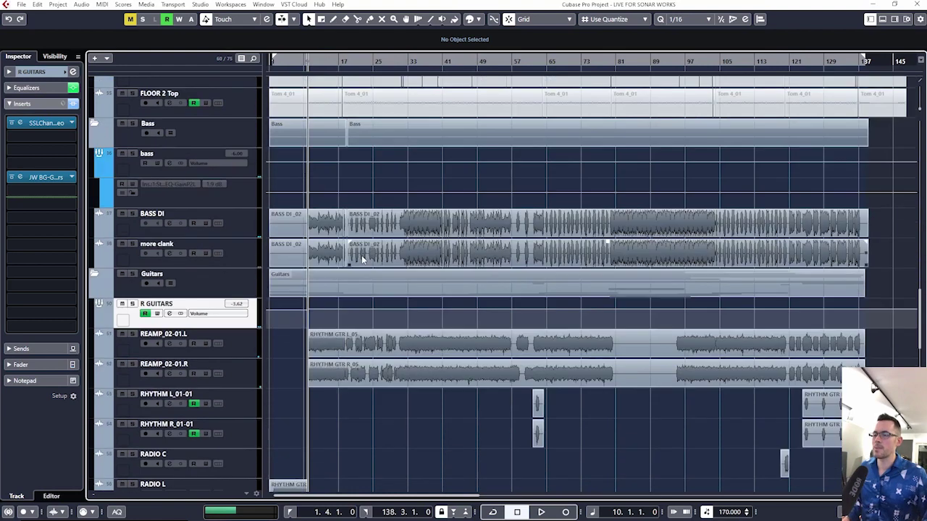
pyautogui.scroll(-2, 364, 288)
pyautogui.scroll(4, 361, 346)
pyautogui.scroll(4, 363, 342)
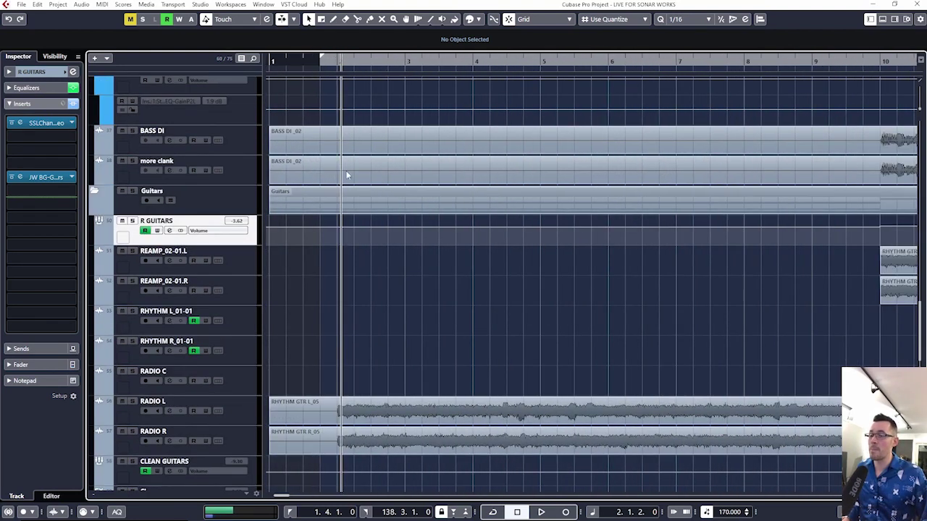
pyautogui.scroll(-4, 369, 308)
pyautogui.click(133, 221)
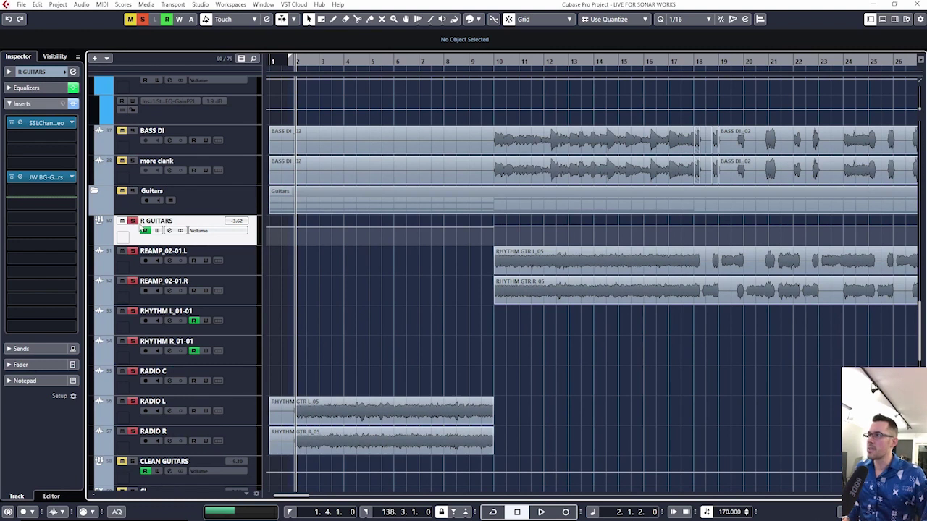
pyautogui.press('space')
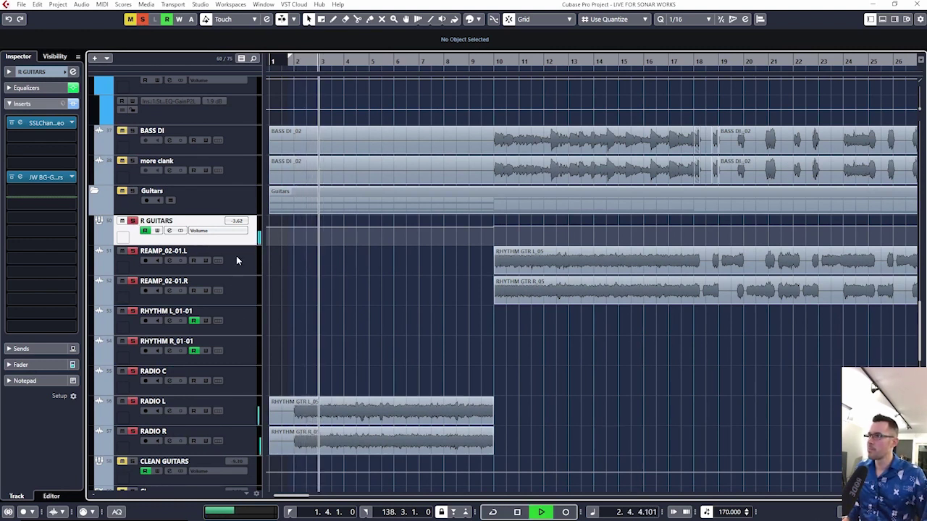
# - Open the RADIO L channel settings during playback and examine its equalizer curve before stopping
pyautogui.click(242, 410)
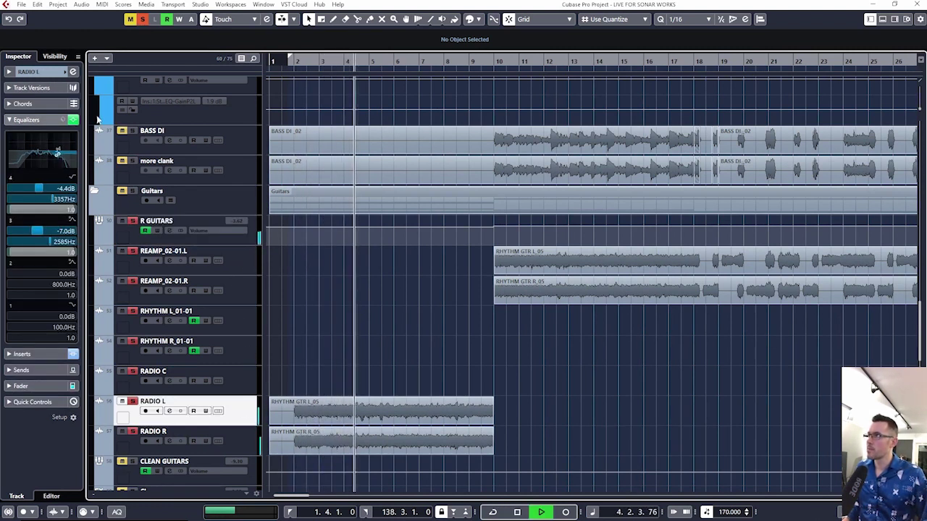
pyautogui.click(73, 73)
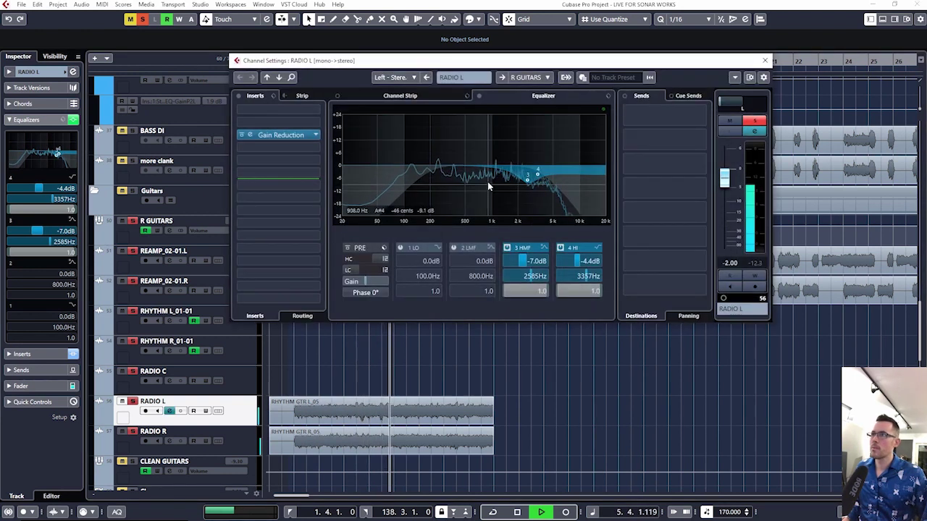
pyautogui.press('space')
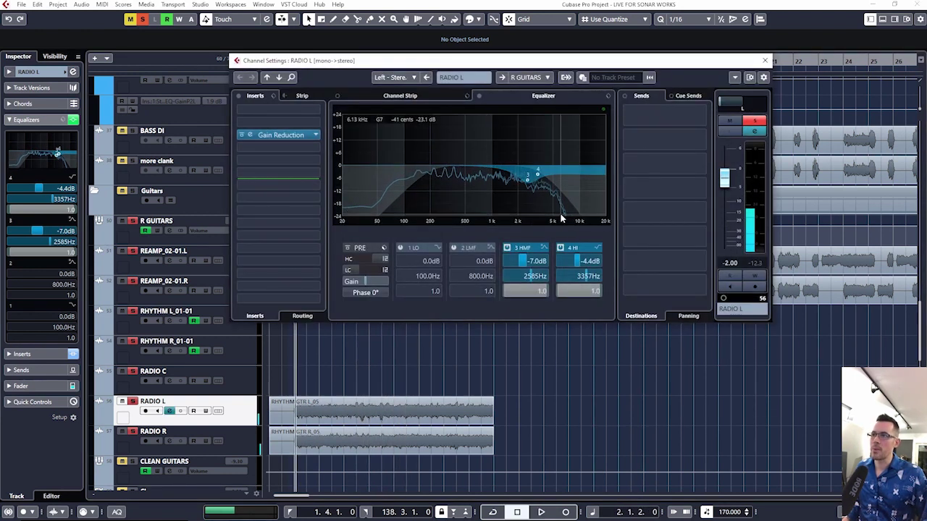
# - Audition RADIO L's Gain Reduction plug-in bypassed and active, both with the guitar group and with RADIO L soloed alone
pyautogui.click(291, 138)
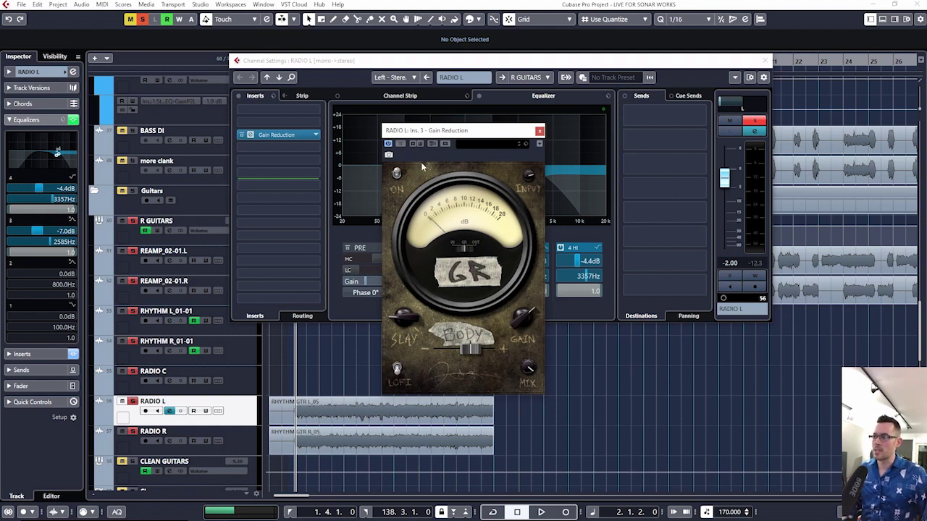
pyautogui.click(400, 143)
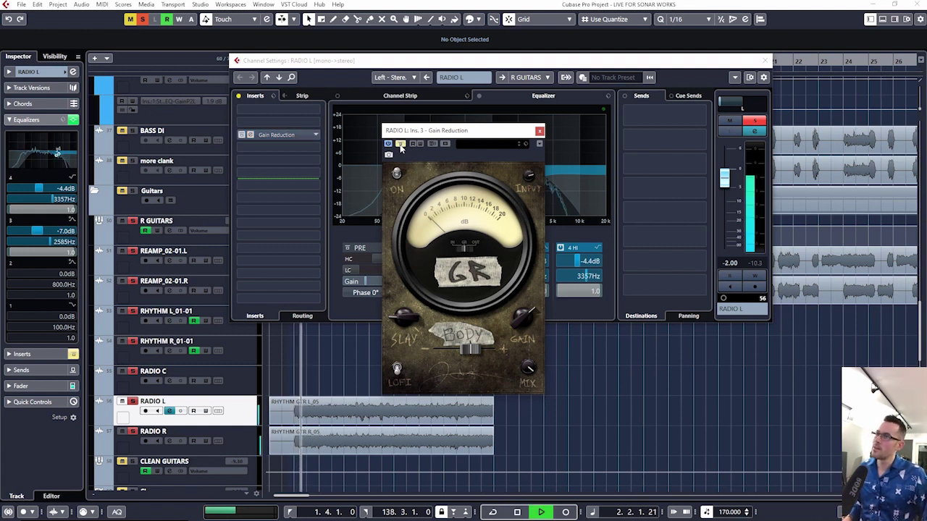
pyautogui.click(400, 143)
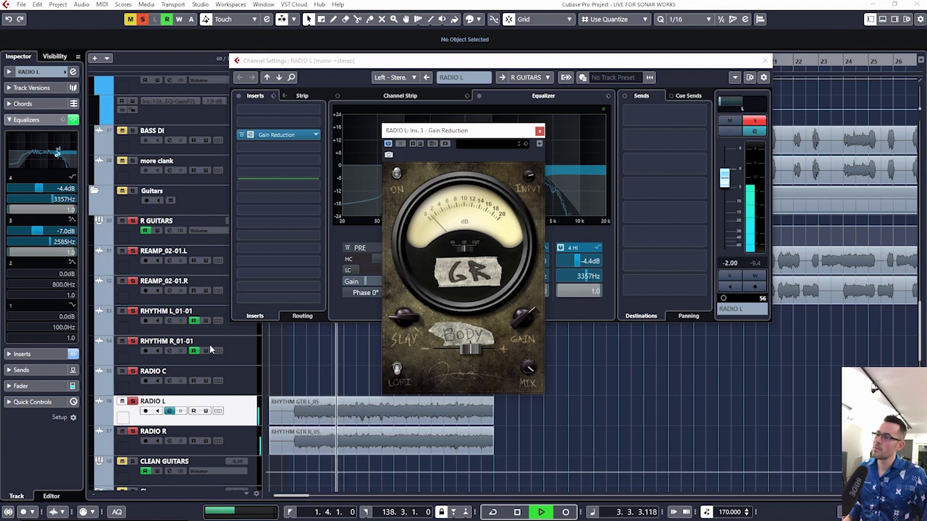
pyautogui.click(192, 410)
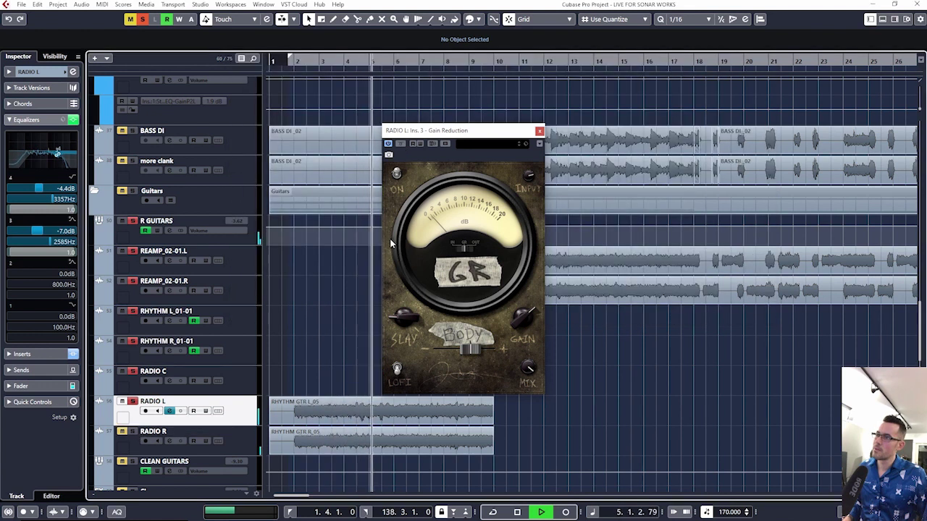
pyautogui.click(400, 144)
pyautogui.click(402, 144)
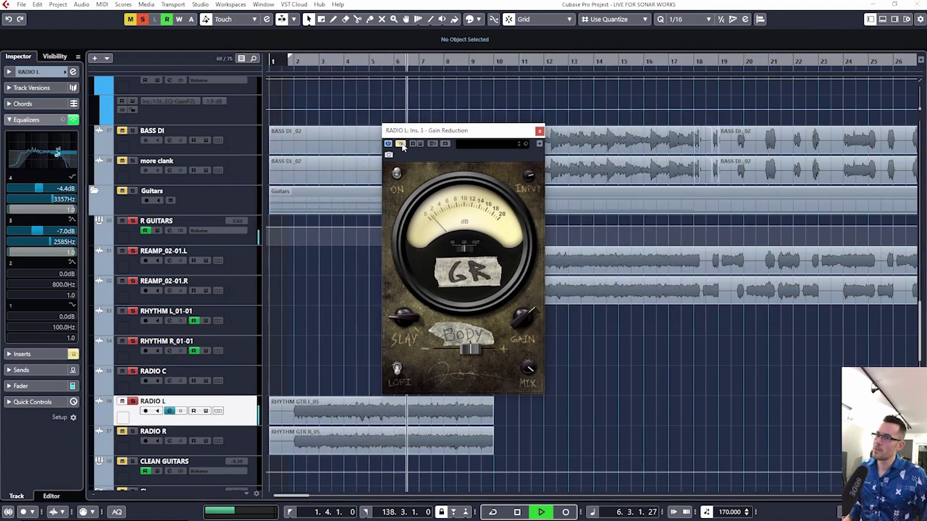
pyautogui.press('space')
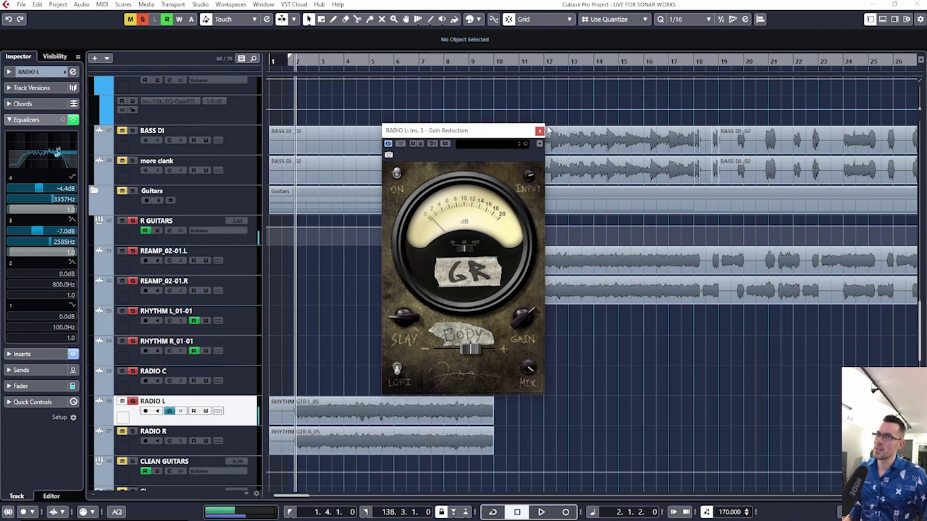
pyautogui.click(539, 132)
# - Bring RADIO R back into the solo and compare the intro with RADIO L's equalizer bypassed and active
pyautogui.click(128, 436)
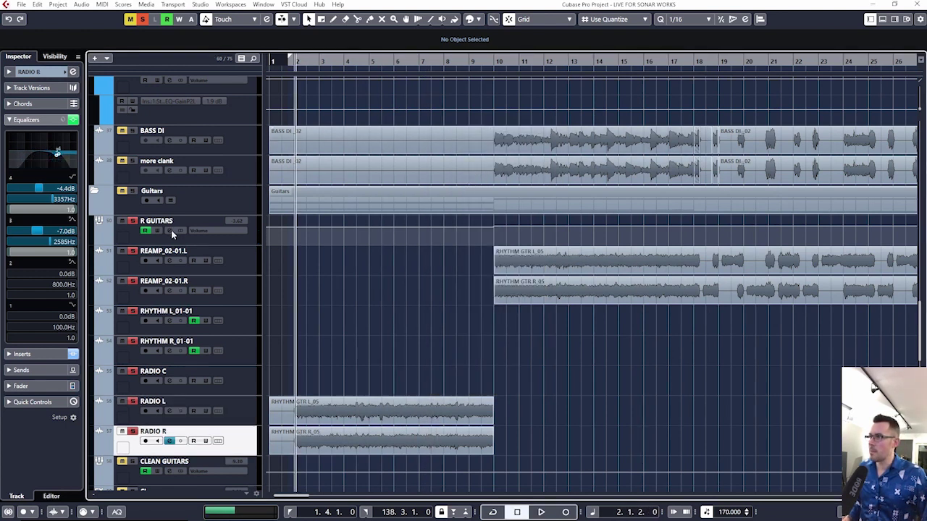
pyautogui.click(169, 411)
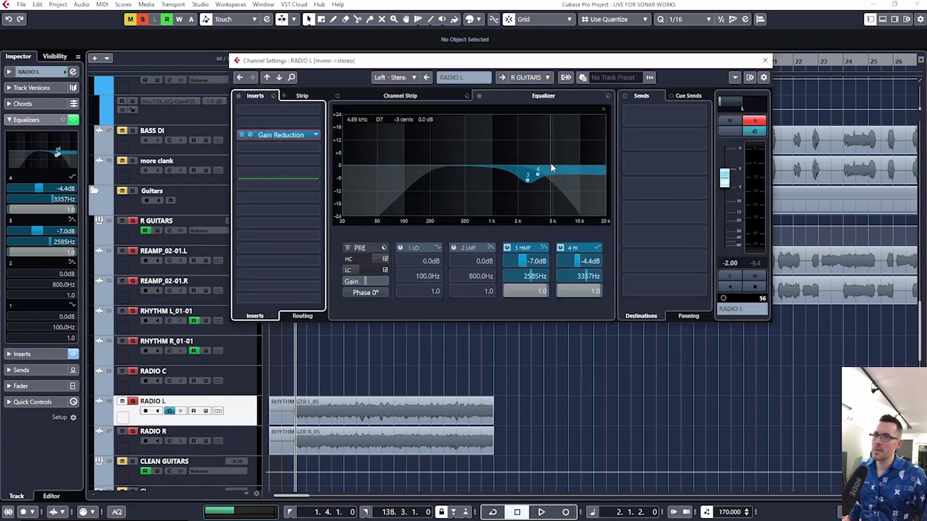
pyautogui.press('space')
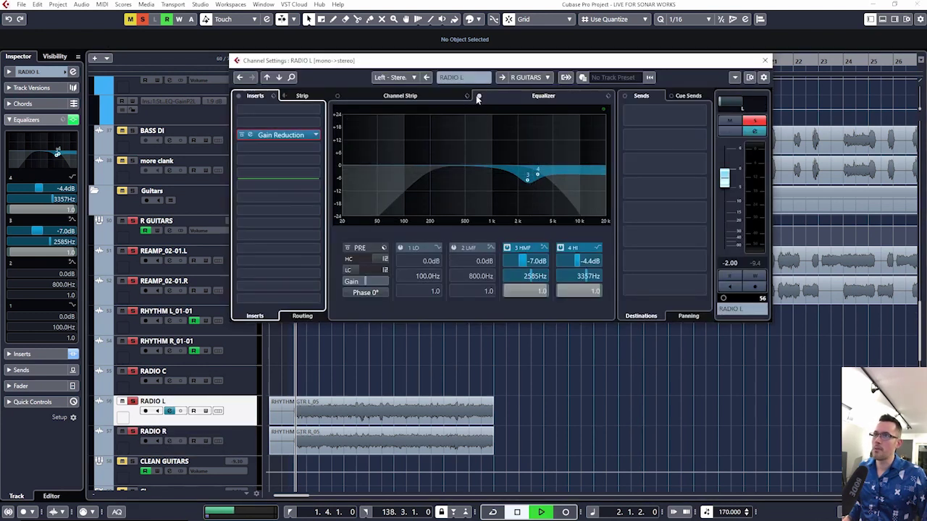
pyautogui.click(479, 96)
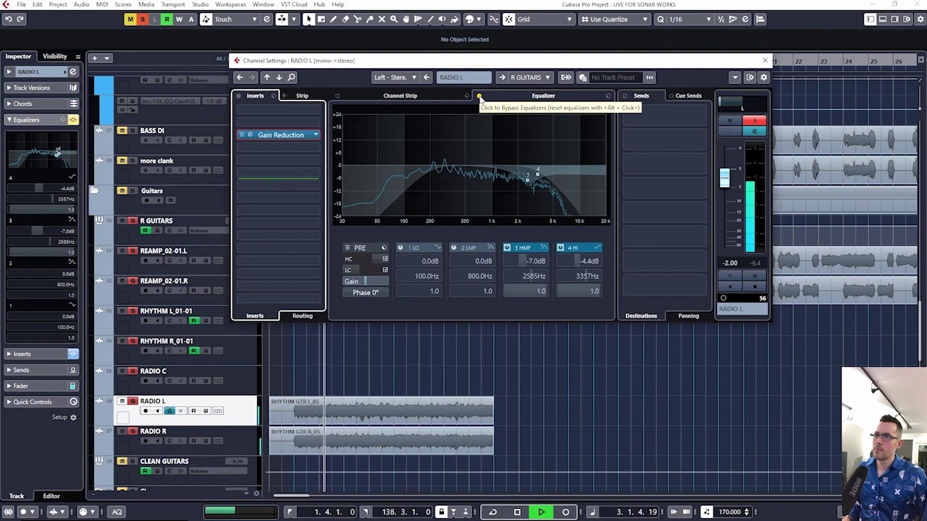
pyautogui.click(479, 96)
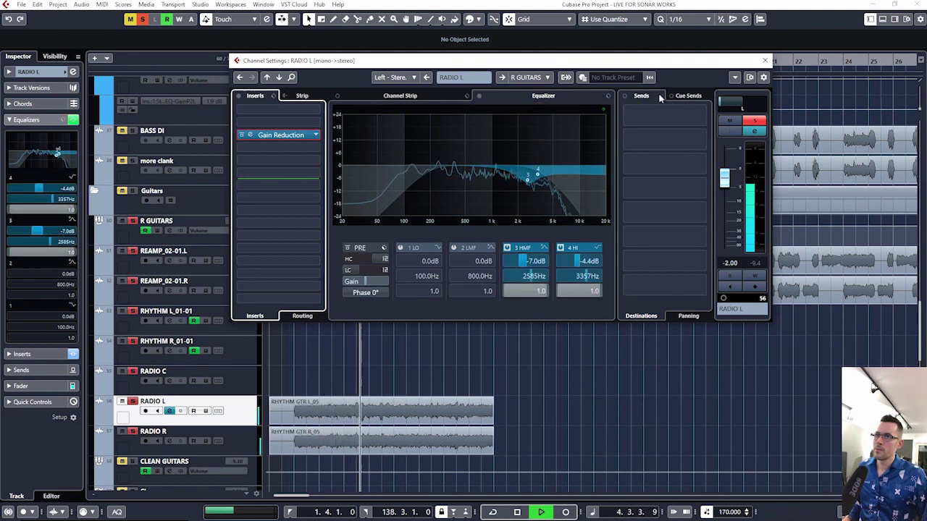
pyautogui.press('space')
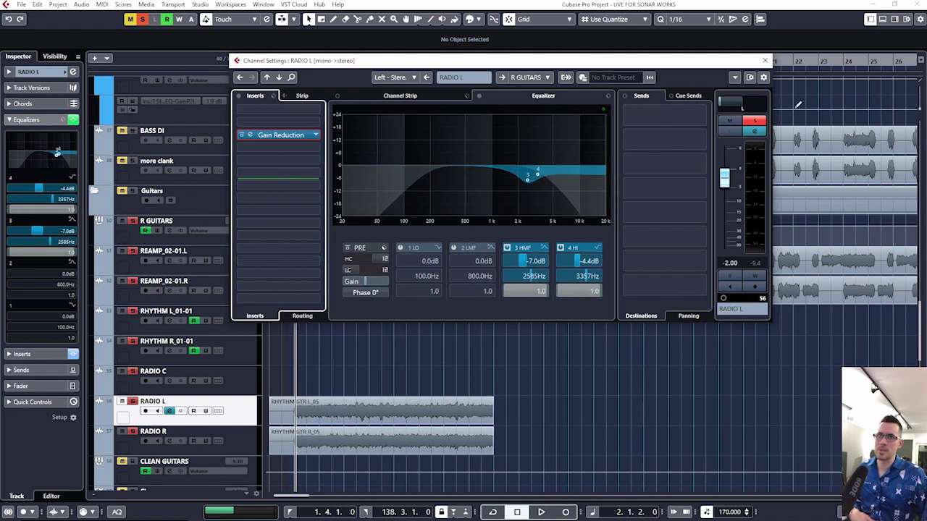
# - Close the RADIO L channel settings, clear the solo, and play the end of the intro in the full mix
pyautogui.press('shift+KP_Add')
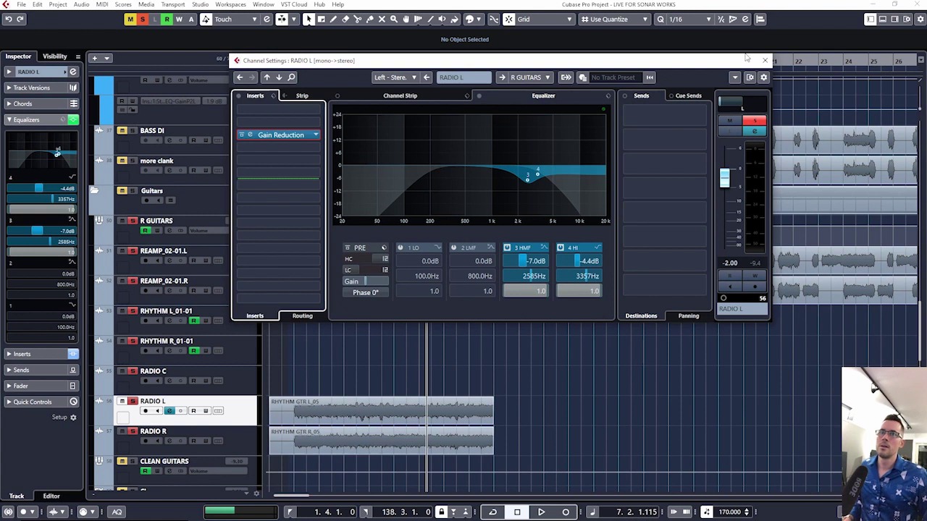
pyautogui.click(767, 60)
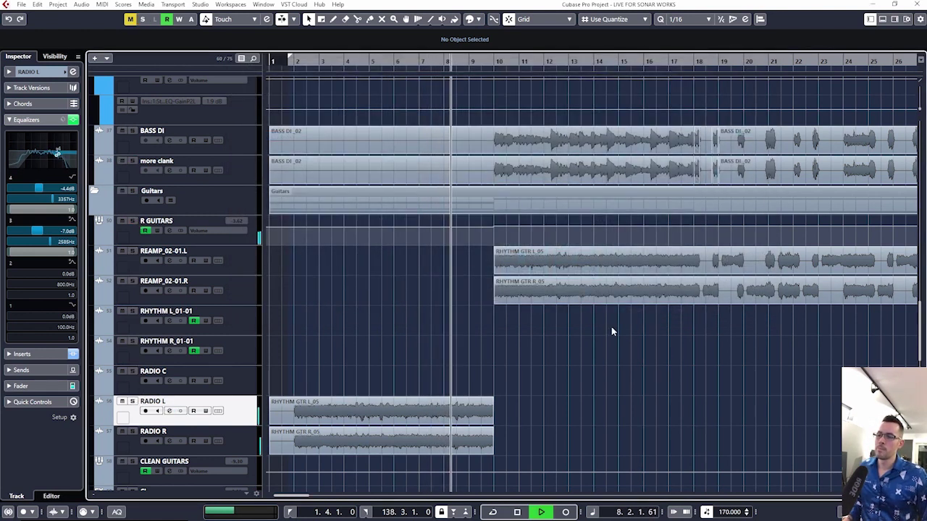
pyautogui.scroll(-3, 611, 327)
pyautogui.scroll(-10, 611, 331)
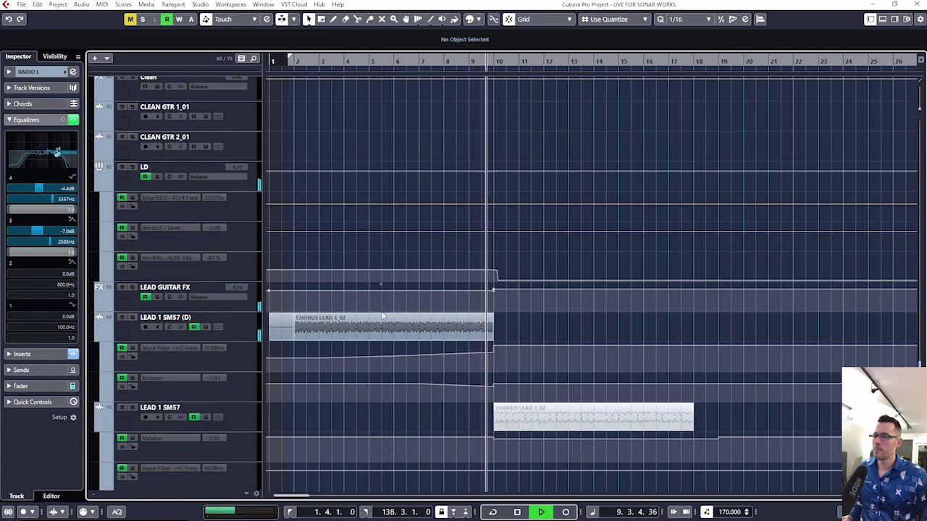
pyautogui.press('space')
# - Solo LEAD 1 SM57 (D), play it from bar 2, and open its channel settings clear of the track's clip
pyautogui.moveTo(305, 65); pyautogui.dragTo(153, 295)
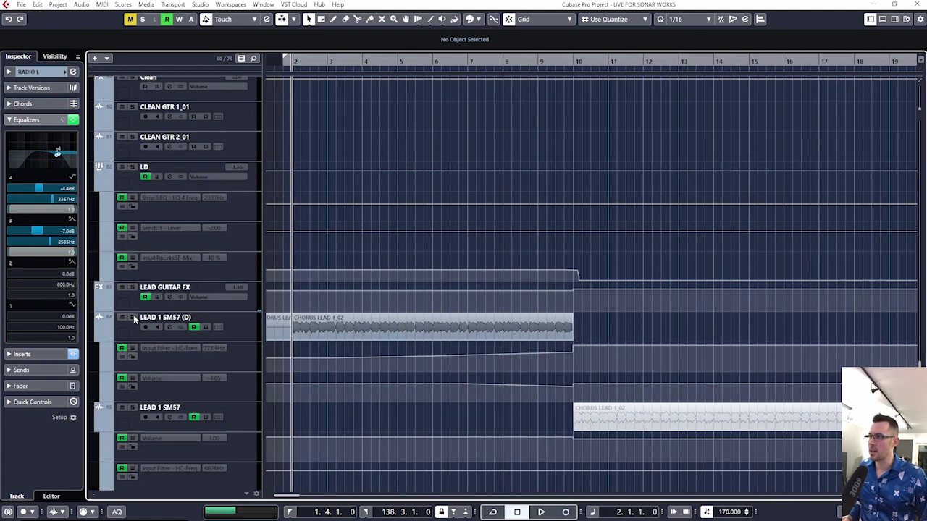
pyautogui.click(132, 320)
pyautogui.press('space')
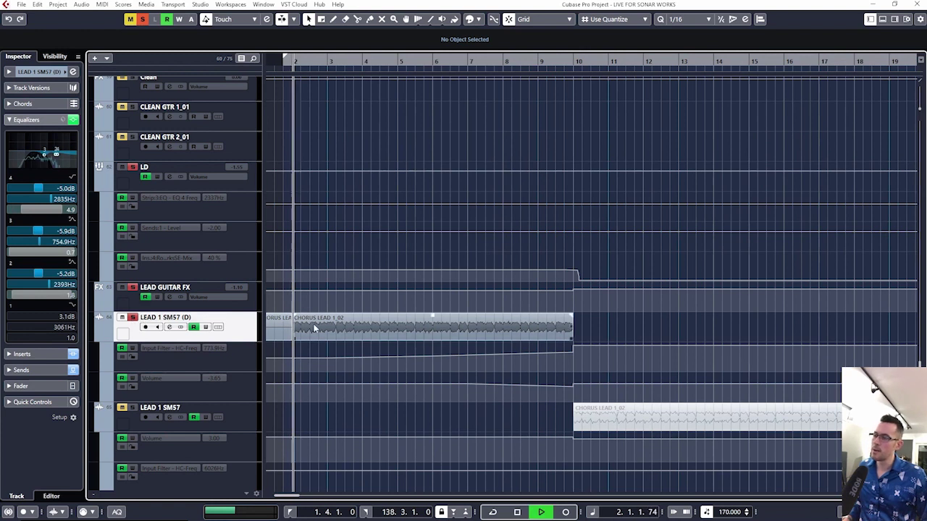
pyautogui.click(169, 328)
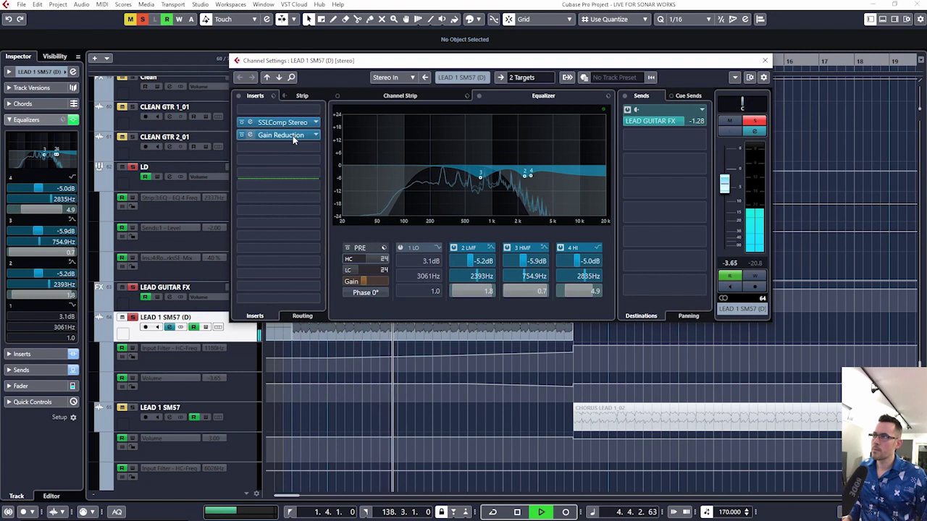
pyautogui.moveTo(559, 62); pyautogui.dragTo(632, 51)
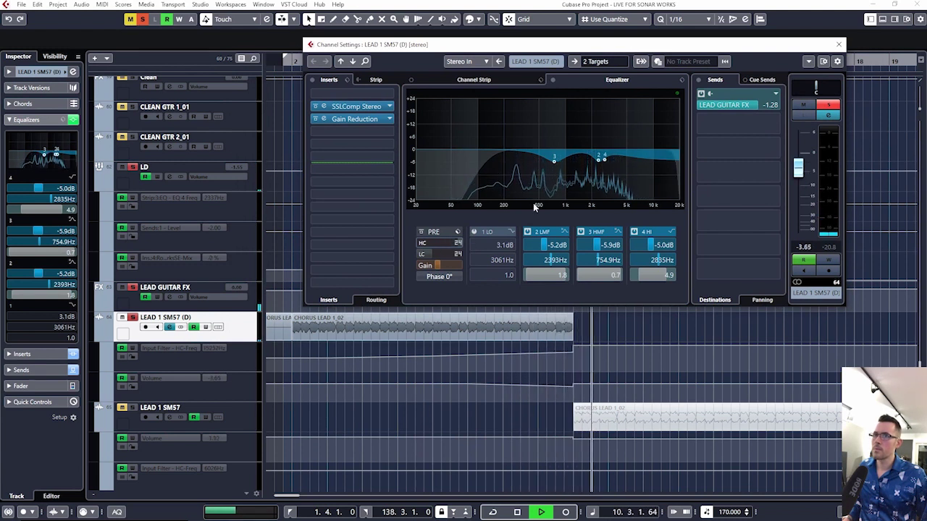
# - Replay the soloed LEAD 1 SM57 (D) from bar 2 and examine its high-cut filter and volume automation
pyautogui.press('KP_1')
pyautogui.press('space')
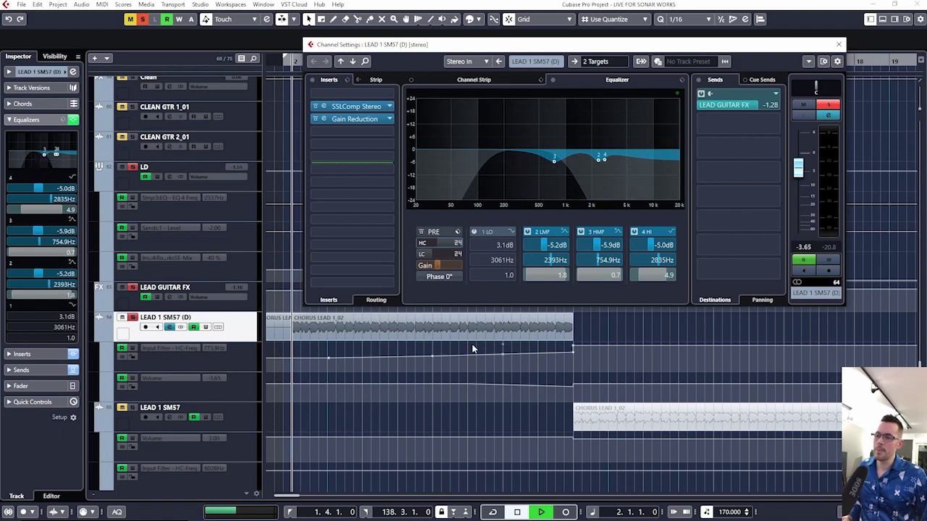
pyautogui.press('space')
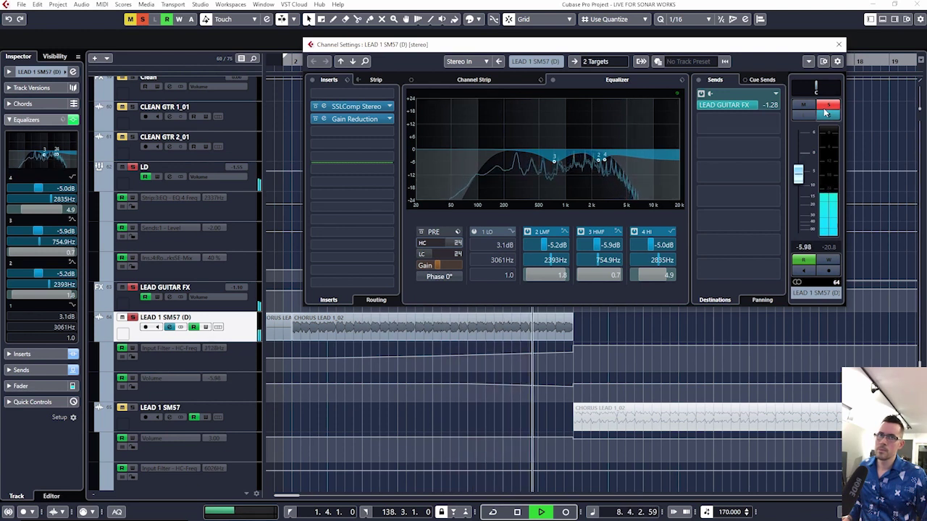
pyautogui.press('space')
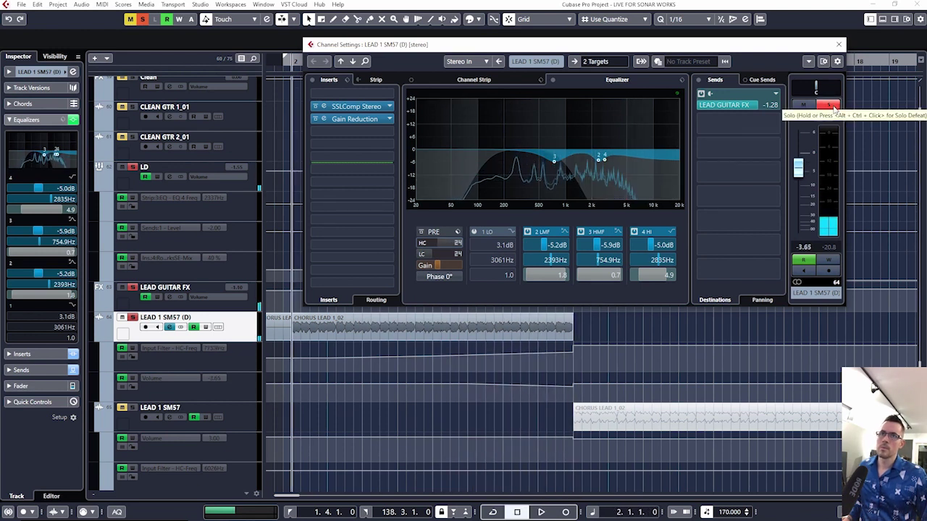
# - Clear the lead's solo, close its channel settings, and play the intro in the full mix past bar 10
pyautogui.click(830, 106)
pyautogui.click(838, 44)
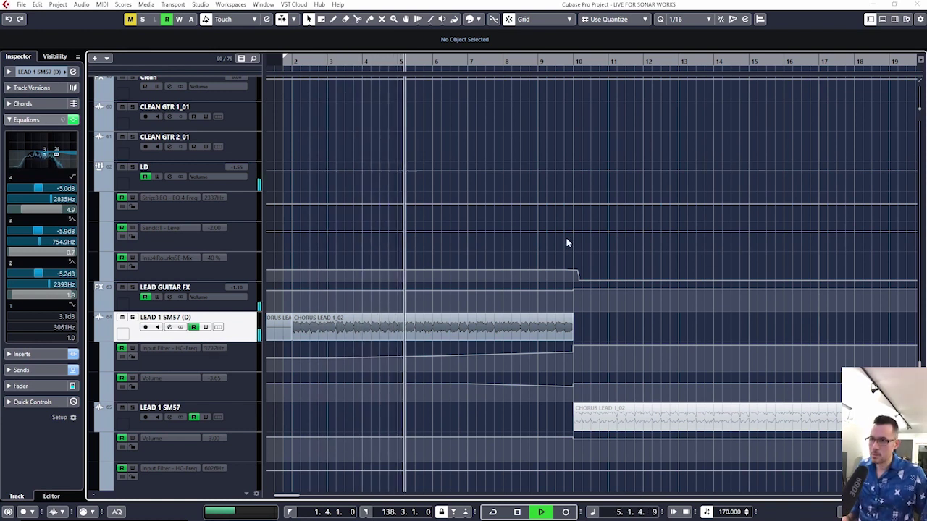
pyautogui.press('g')
pyautogui.press('g')
pyautogui.press('g')
pyautogui.press('g')
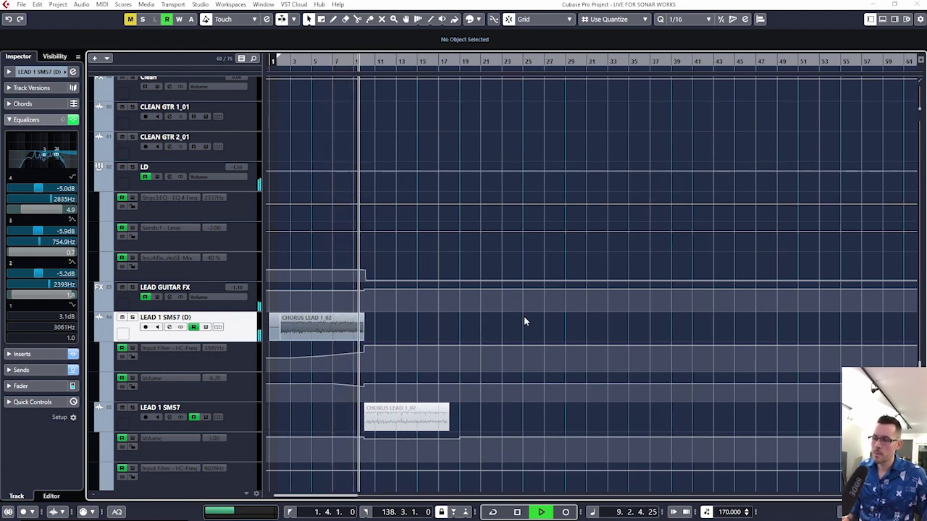
pyautogui.scroll(-4, 524, 320)
pyautogui.press('space')
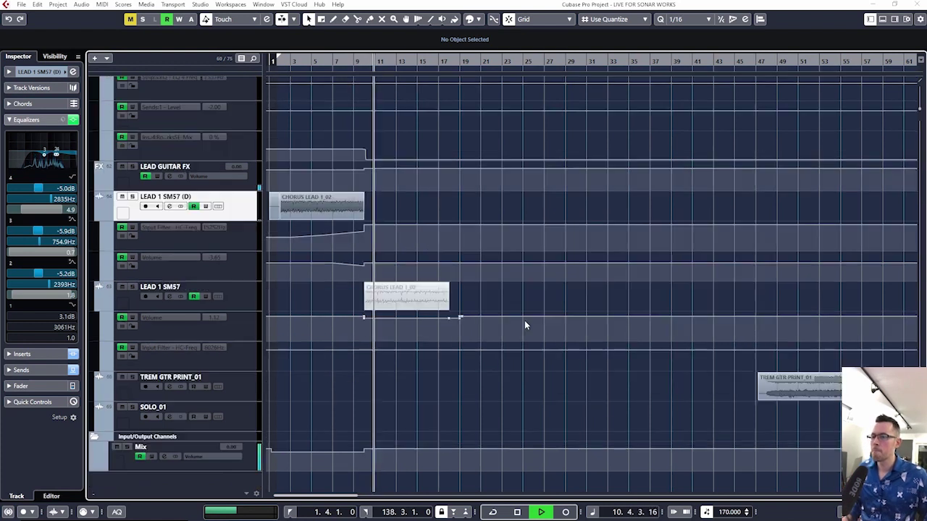
# - Show the rhythm and radio guitar tracks across most of the arrangement
pyautogui.press('g')
pyautogui.press('g')
pyautogui.scroll(10, 578, 355)
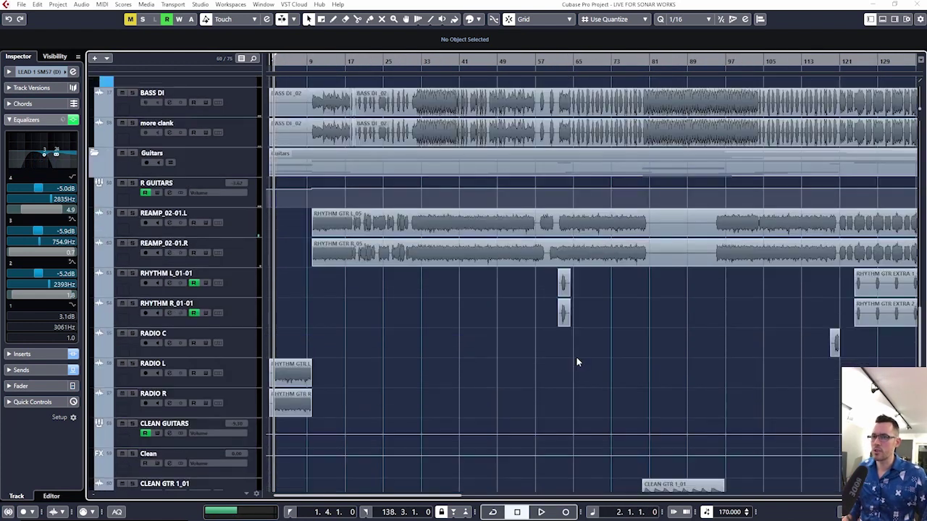
# - Place the playback position just before bar 80 at the start of the clean guitars and solo the Clean effects channel
pyautogui.scroll(-4, 590, 341)
pyautogui.keyDown('ctrl'); pyautogui.scroll(2, 623, 311); pyautogui.keyUp('ctrl')
pyautogui.hscroll(3, 451, 229)
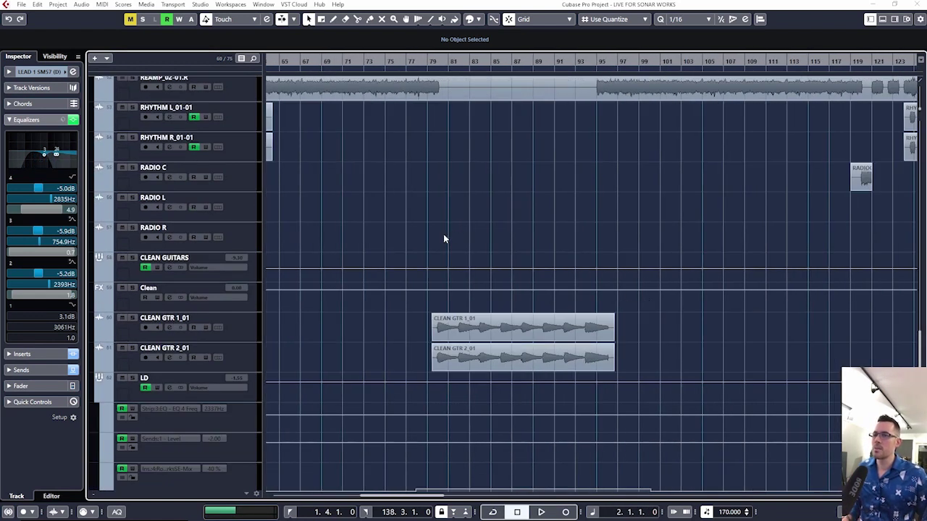
pyautogui.keyDown('ctrl'); pyautogui.scroll(3, 453, 210); pyautogui.keyUp('ctrl')
pyautogui.moveTo(425, 63); pyautogui.dragTo(420, 86)
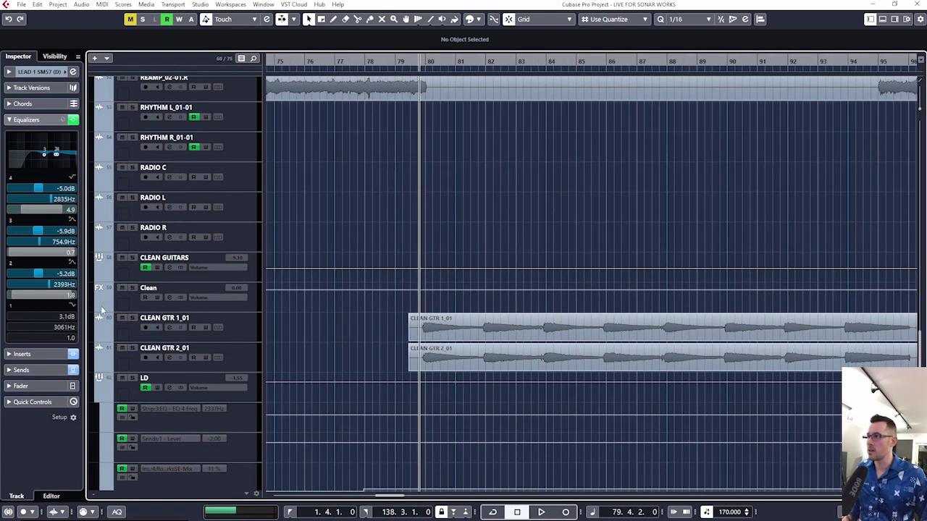
pyautogui.click(133, 289)
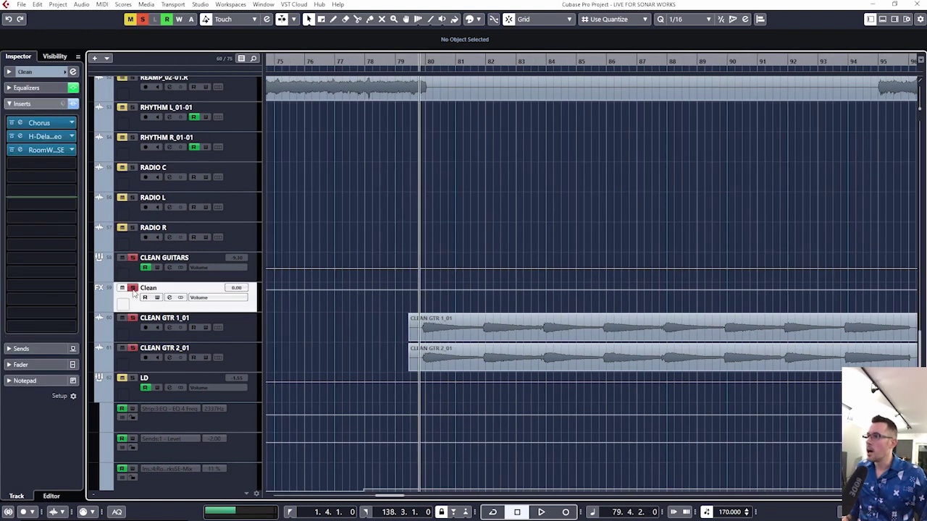
pyautogui.click(243, 331)
pyautogui.click(243, 357)
pyautogui.click(243, 330)
pyautogui.click(254, 304)
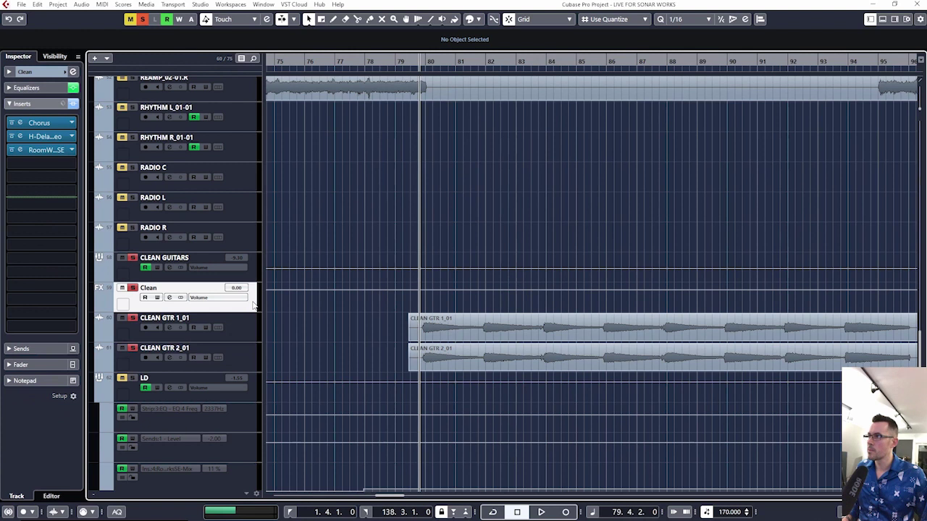
pyautogui.hscroll(2, 529, 243)
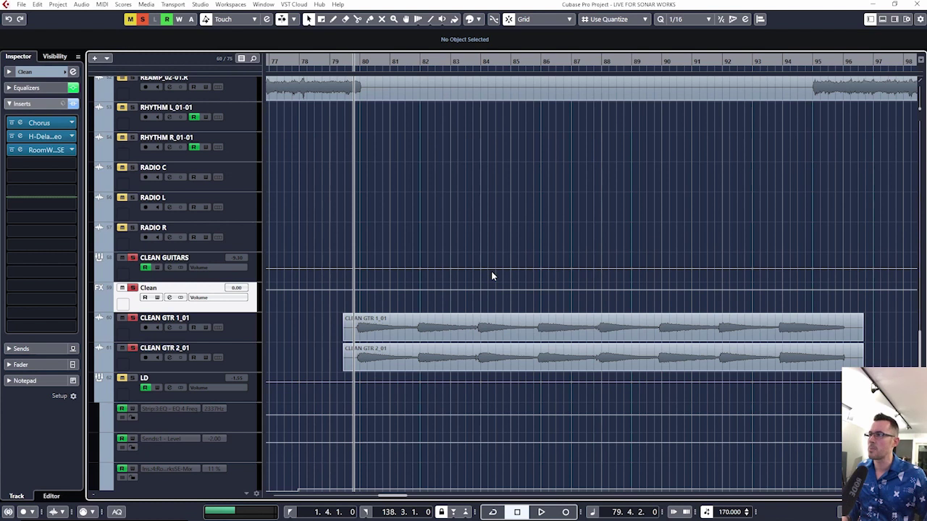
pyautogui.scroll(-3, 491, 287)
pyautogui.hscroll(2, 434, 301)
# - Bypass the inserts and equalizers of the Clean effects channel and the CLEAN GUITARS group, and play the soloed clean guitars unprocessed
pyautogui.click(228, 333)
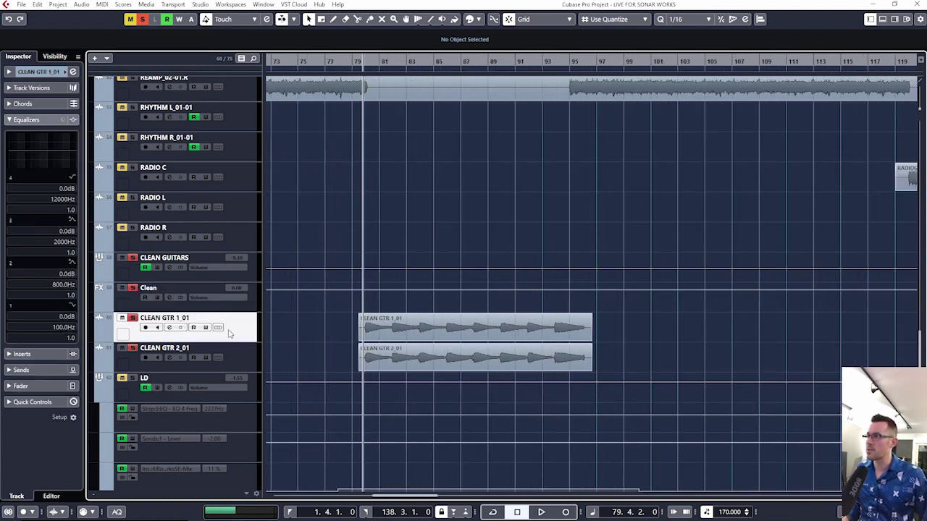
pyautogui.rightClick(246, 306)
pyautogui.press('Escape')
pyautogui.click(162, 297)
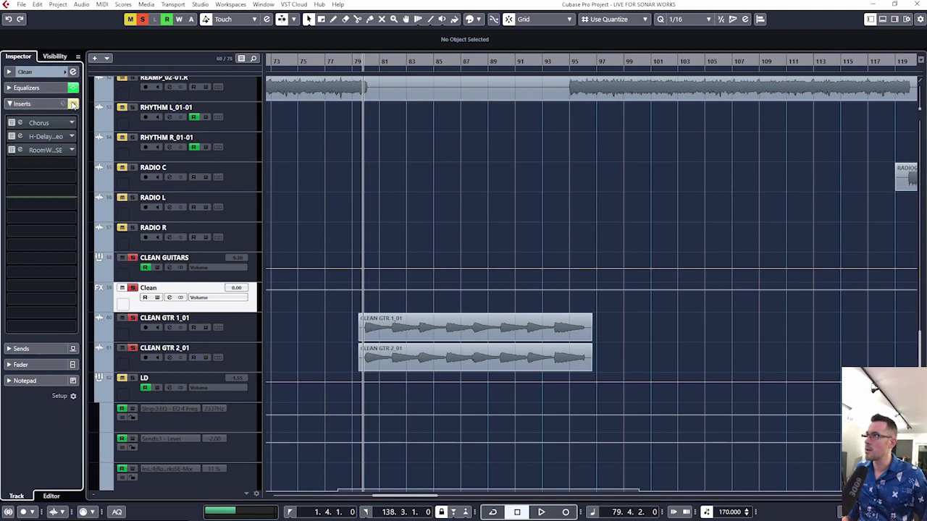
pyautogui.click(220, 278)
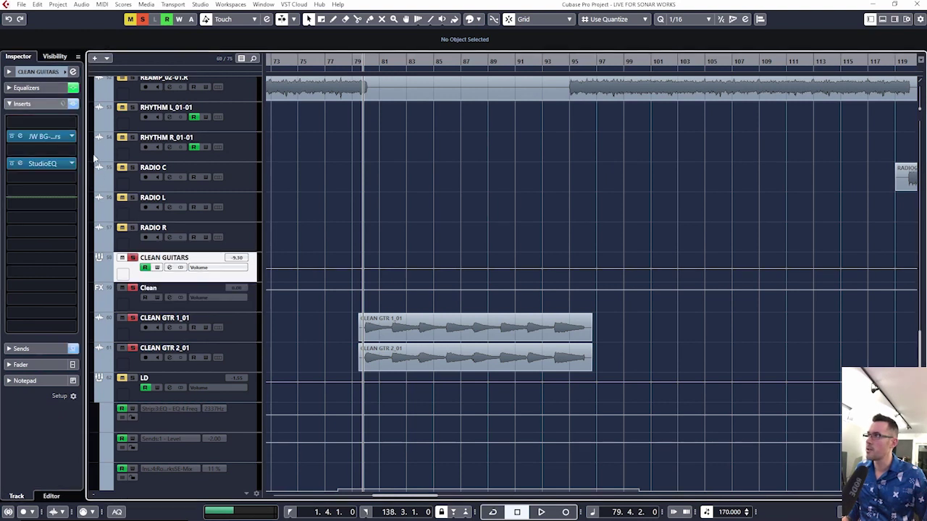
pyautogui.click(73, 103)
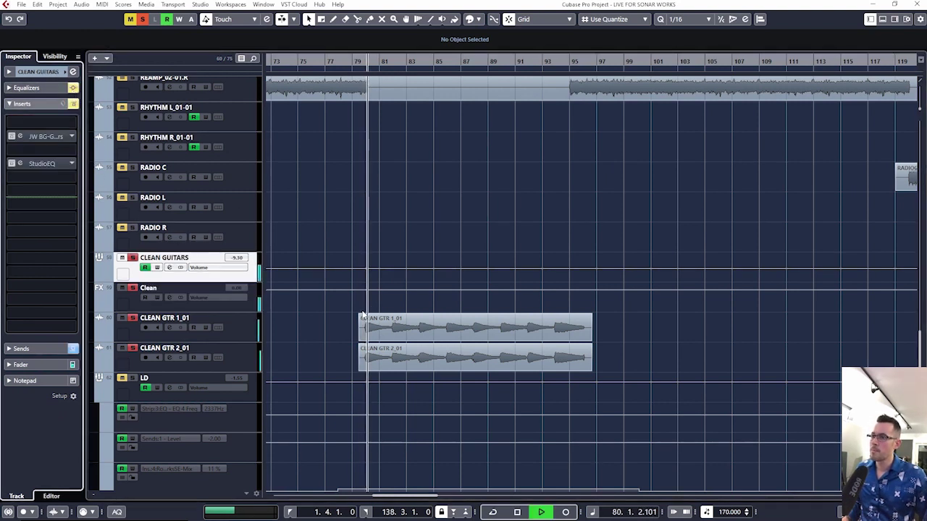
pyautogui.press('h')
pyautogui.click(242, 307)
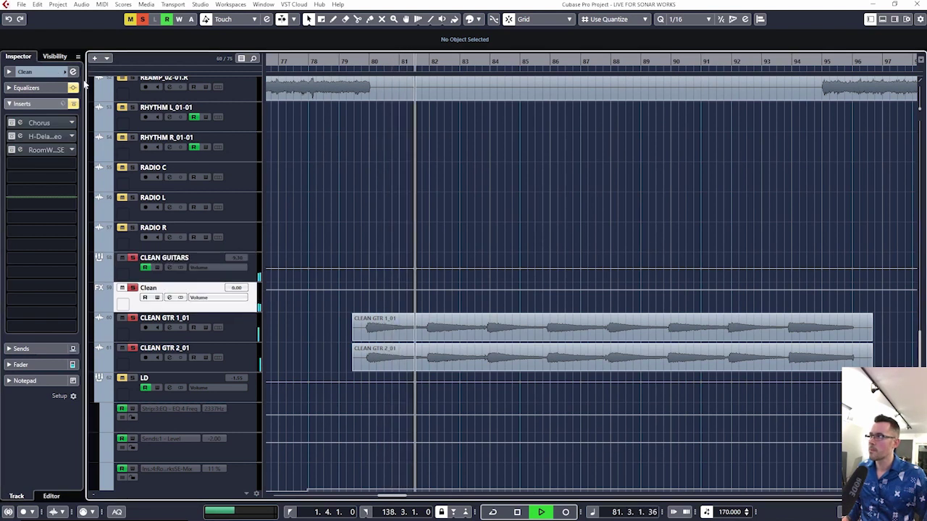
# - Stop playback and show the Clean channel's settings window below the timeline ruler
pyautogui.press('e')
pyautogui.press('space')
pyautogui.moveTo(569, 48); pyautogui.dragTo(526, 125)
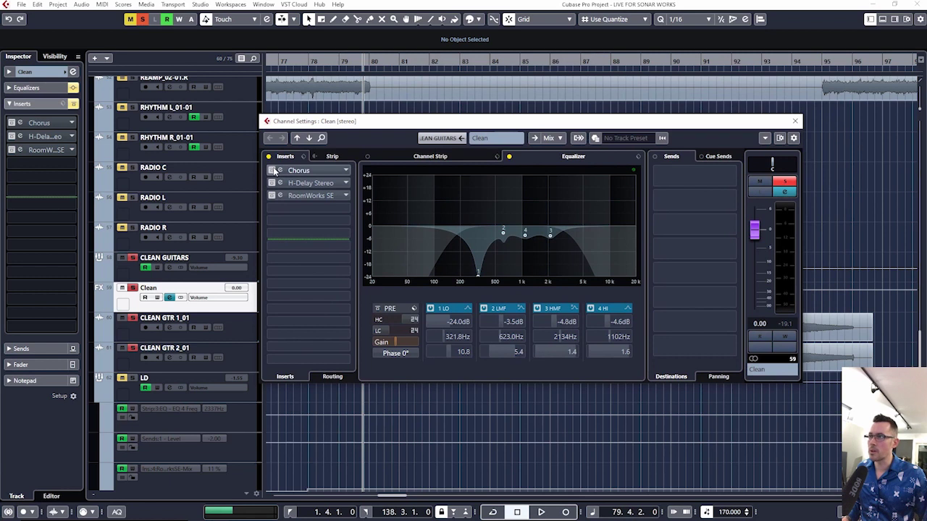
# - Activate the Chorus insert on the Clean channel, listen to it from just before bar 80, and close its plug-in window
pyautogui.click(307, 170)
pyautogui.press('space')
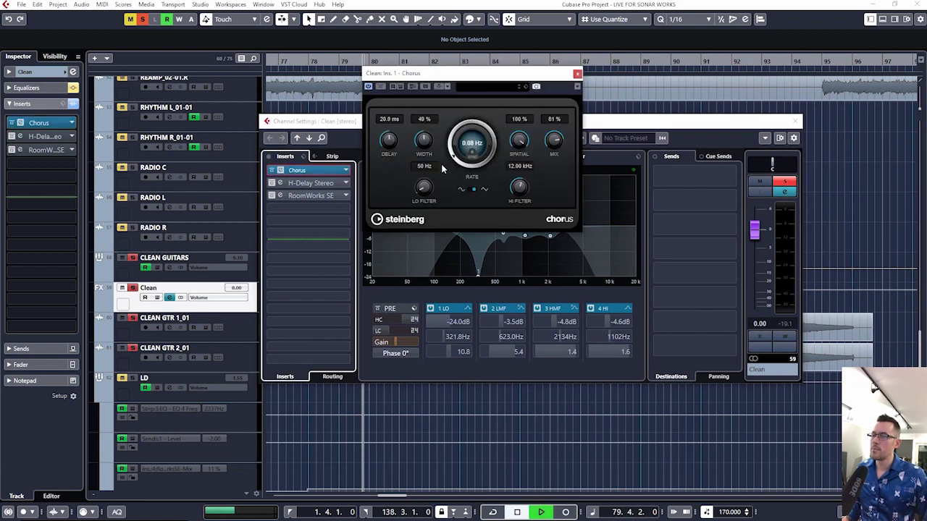
pyautogui.click(379, 87)
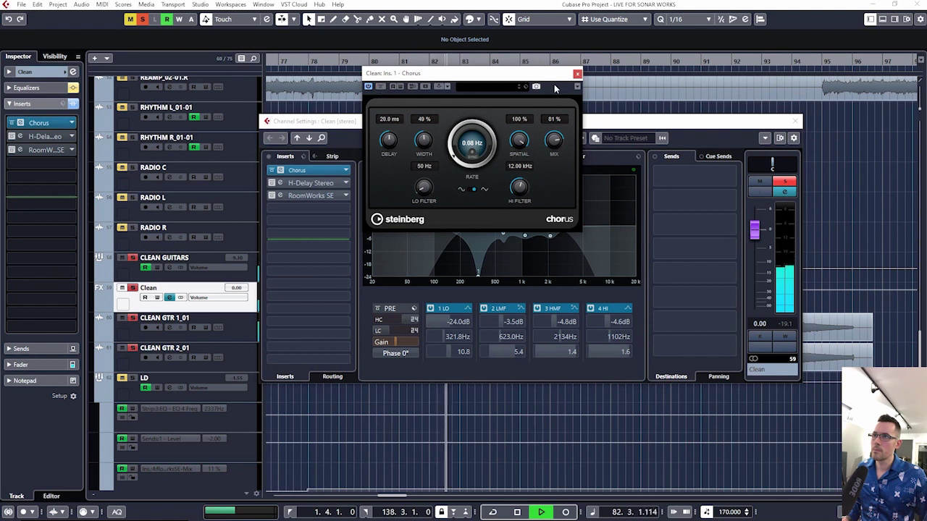
pyautogui.press('space')
pyautogui.click(577, 73)
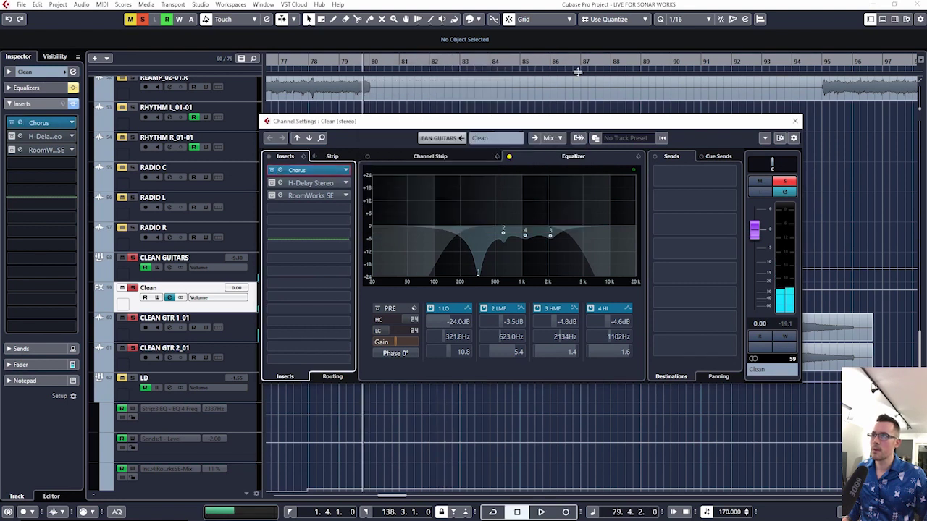
# - Activate H-Delay Stereo on the Clean channel, play the clean guitars with it, and close its plug-in window
pyautogui.click(311, 183)
pyautogui.press('space')
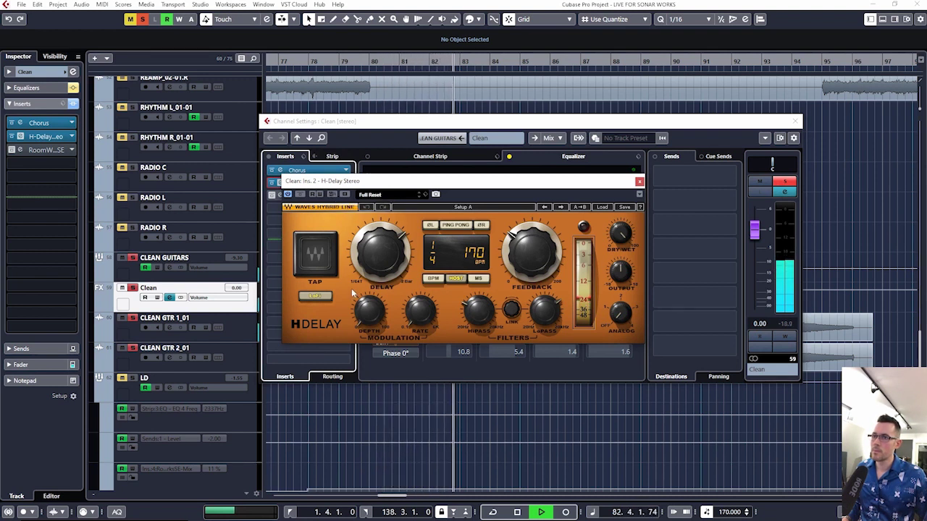
pyautogui.press('space')
pyautogui.click(640, 183)
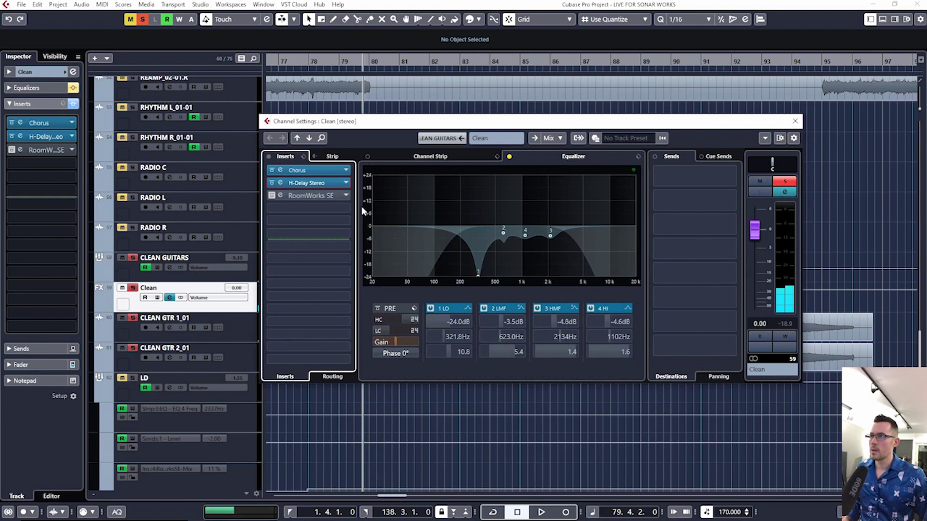
# - Activate RoomWorks SE on the Clean channel, play the clean guitars through it, and close its plug-in window
pyautogui.click(309, 196)
pyautogui.click(314, 196)
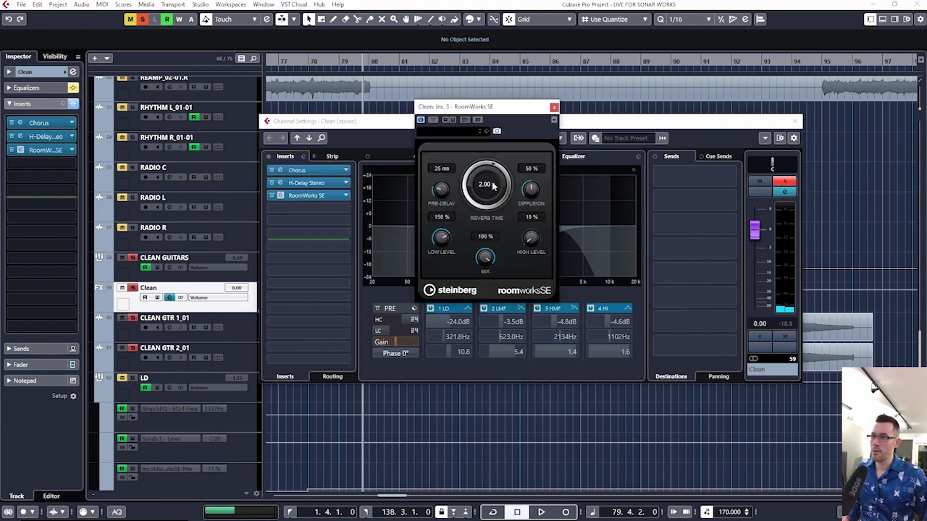
pyautogui.press('space')
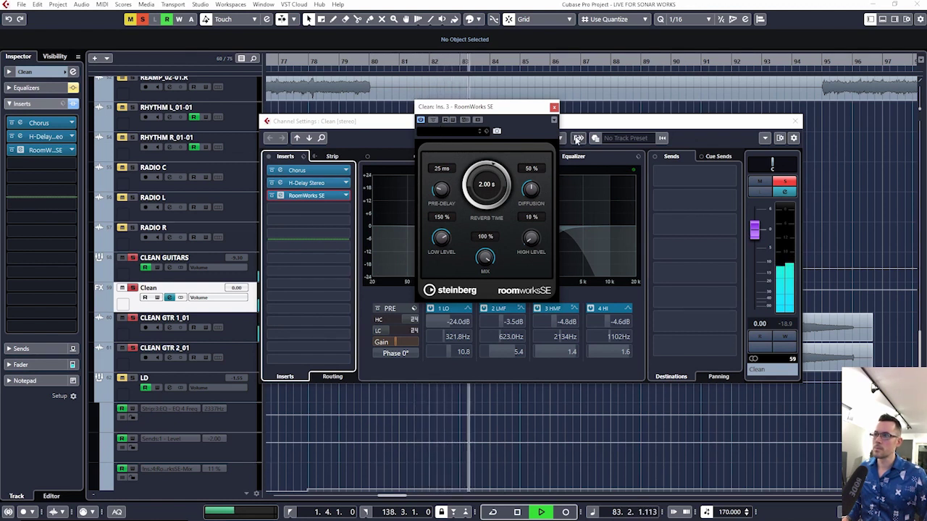
pyautogui.click(554, 106)
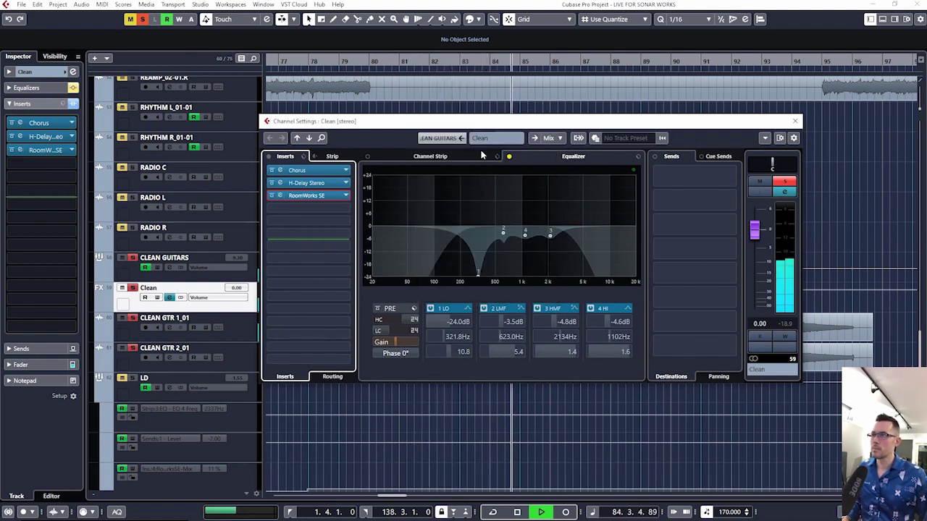
# - Compare the Clean channel's equalizer on and bypassed during playback, leave it enabled, and close the channel settings
pyautogui.click(509, 156)
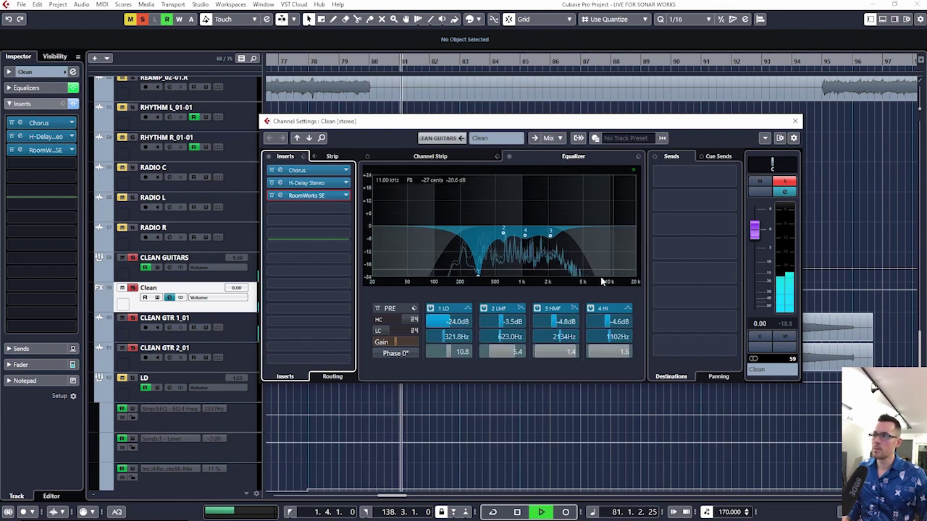
pyautogui.click(510, 157)
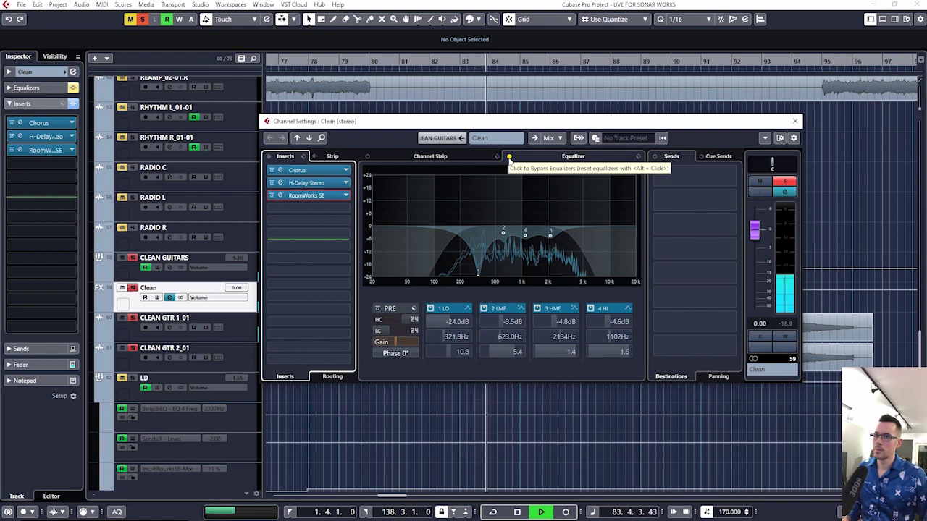
pyautogui.click(509, 156)
pyautogui.click(306, 316)
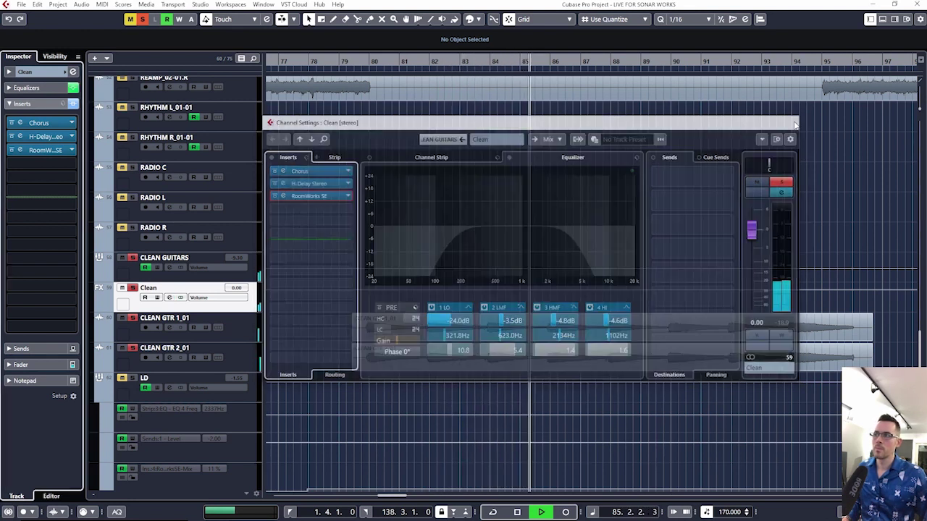
pyautogui.press('space')
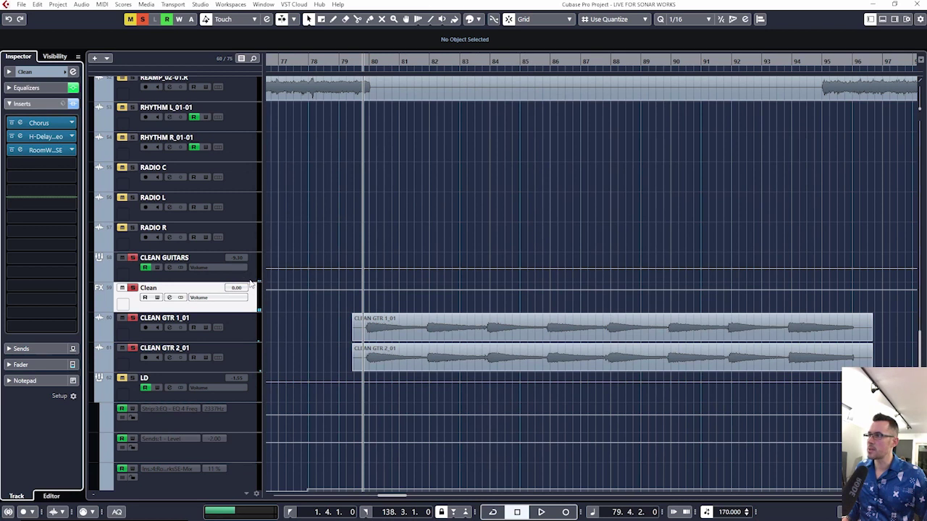
# - Examine the output routing of CLEAN GTR 1_01 and CLEAN GTR 2_01 in the MixConsole, leaving it as is
pyautogui.click(244, 324)
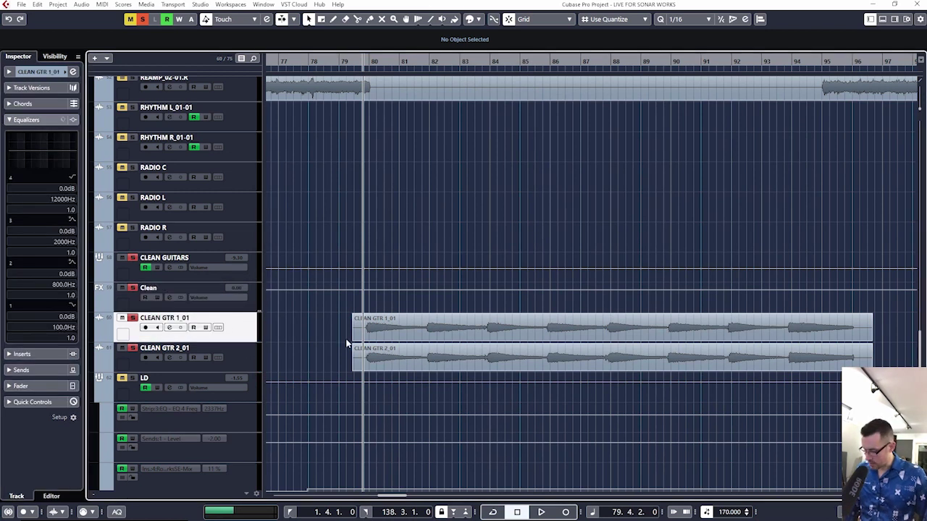
pyautogui.press('F3')
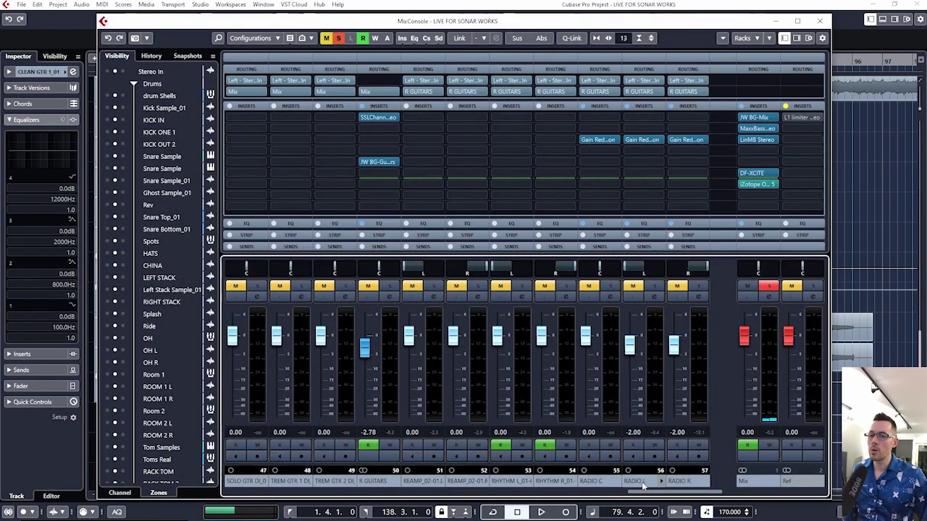
pyautogui.moveTo(652, 497); pyautogui.dragTo(721, 490)
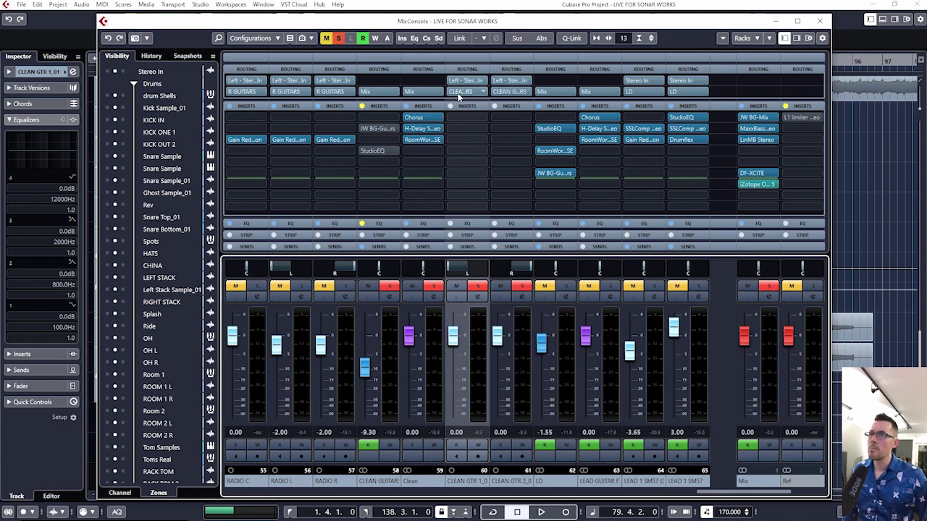
pyautogui.click(505, 92)
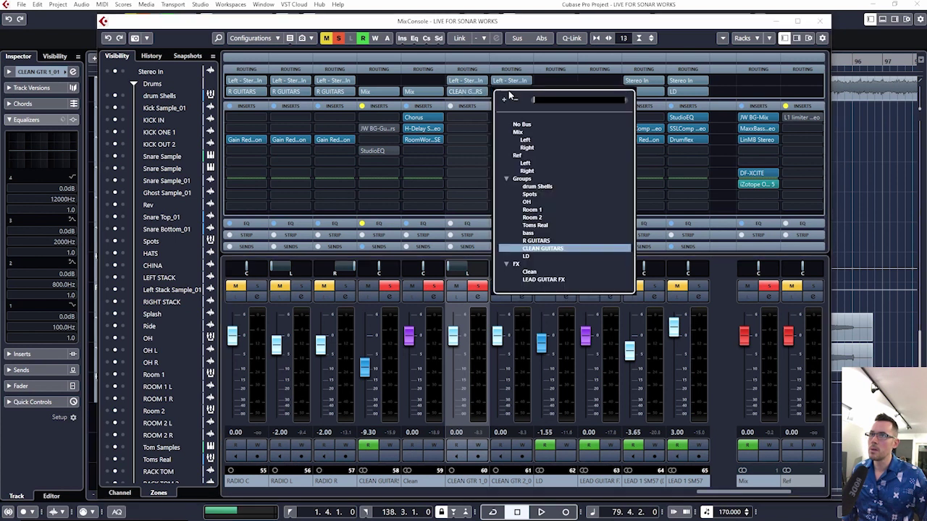
pyautogui.click(595, 27)
pyautogui.click(819, 21)
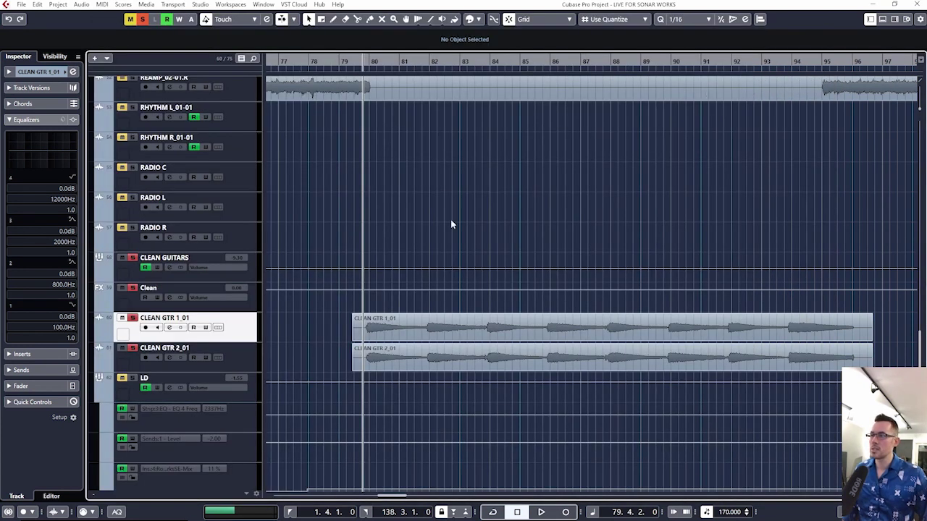
# - Enable the inserts and equalizer of the CLEAN GUITARS group and play it with its channel settings showing the send to Clean
pyautogui.click(229, 294)
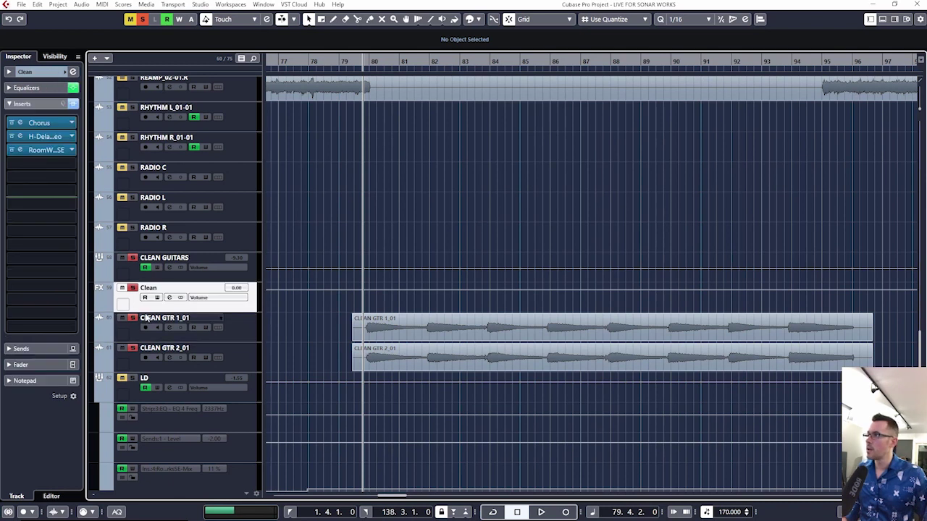
pyautogui.click(149, 279)
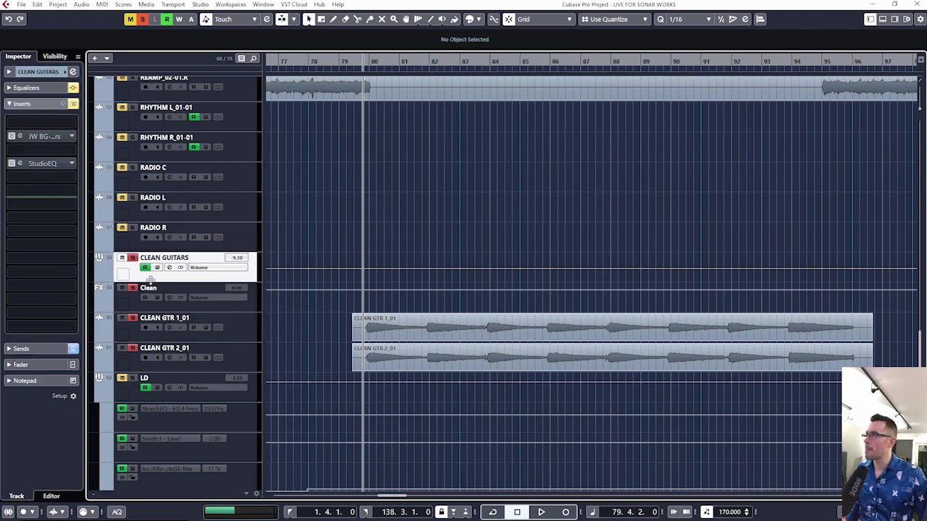
pyautogui.click(72, 71)
pyautogui.press('space')
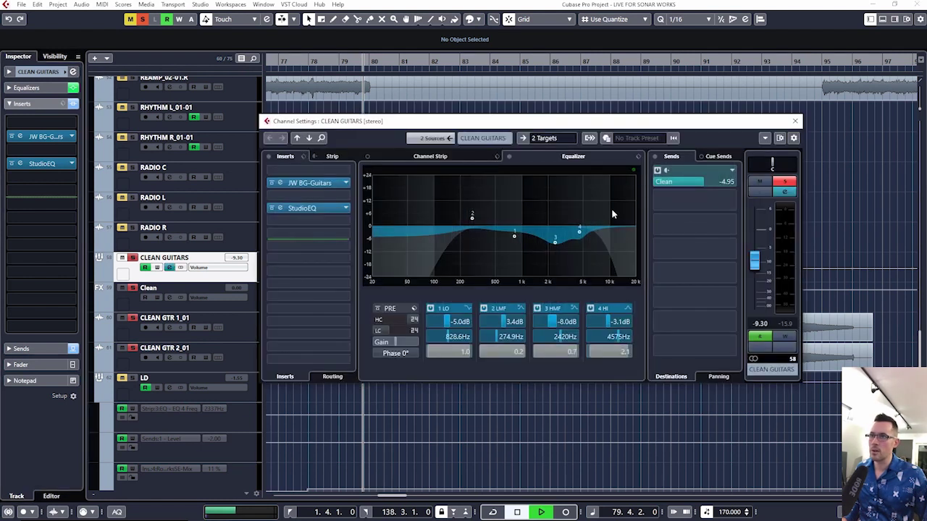
pyautogui.click(509, 158)
pyautogui.press('space')
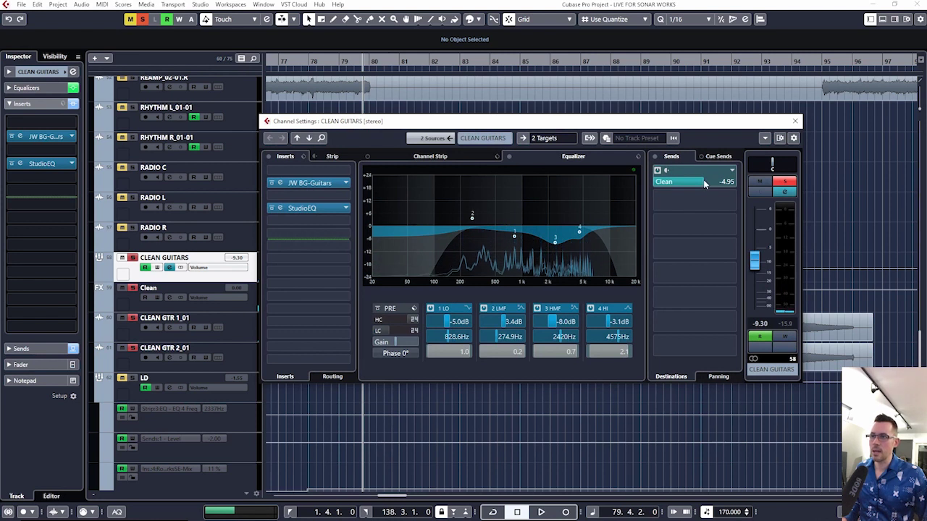
# - Clear the existing solos, solo the CLEAN GUITARS group without the Clean effects, and play it with its channel settings open
pyautogui.press('Escape')
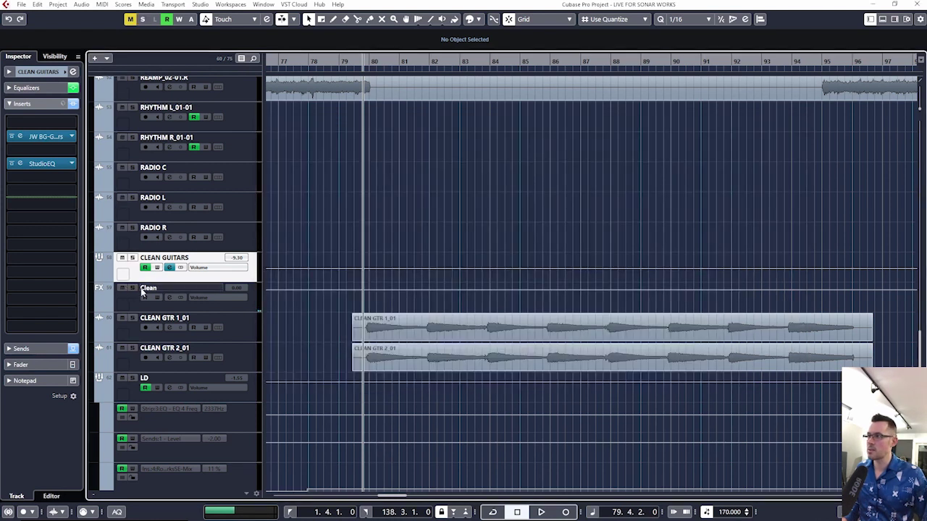
pyautogui.click(133, 259)
pyautogui.press('space')
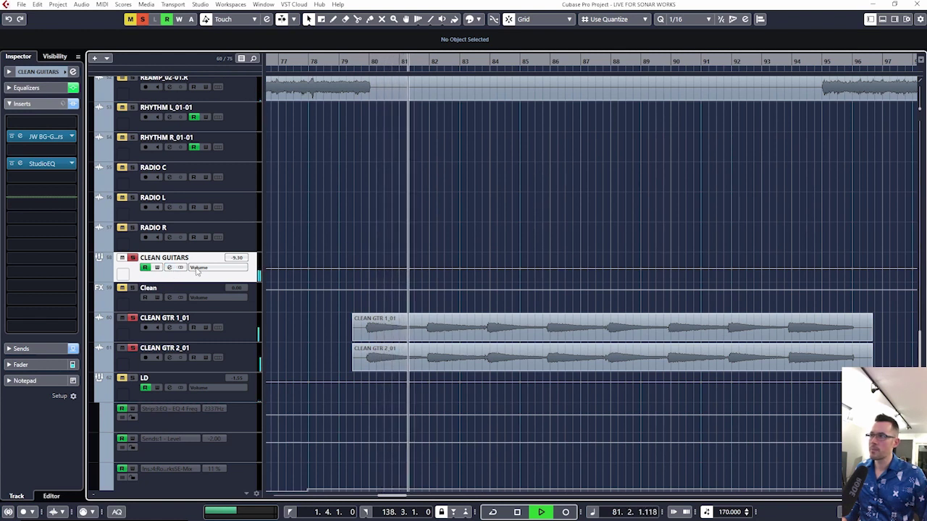
pyautogui.click(169, 267)
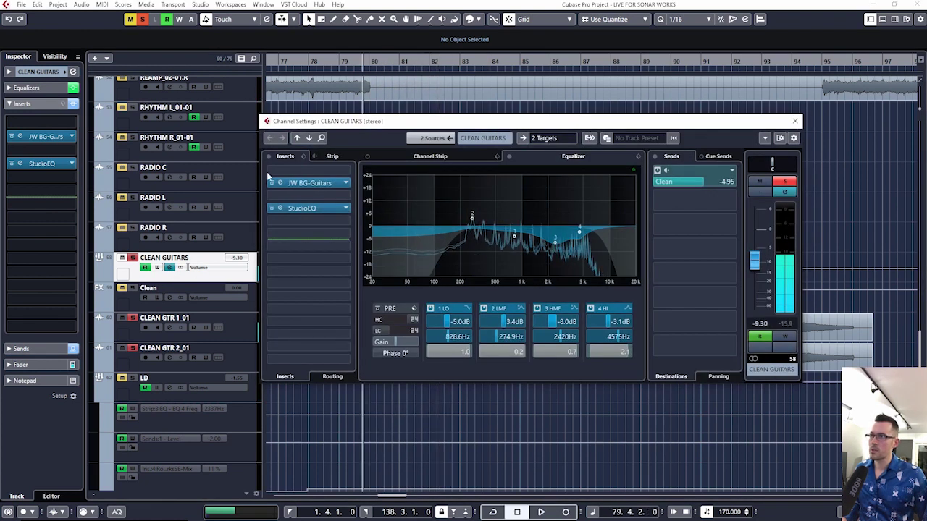
# - Open the JW BG-Guitars insert of the CLEAN GUITARS group and watch its gain reduction during a short playback
pyautogui.click(335, 186)
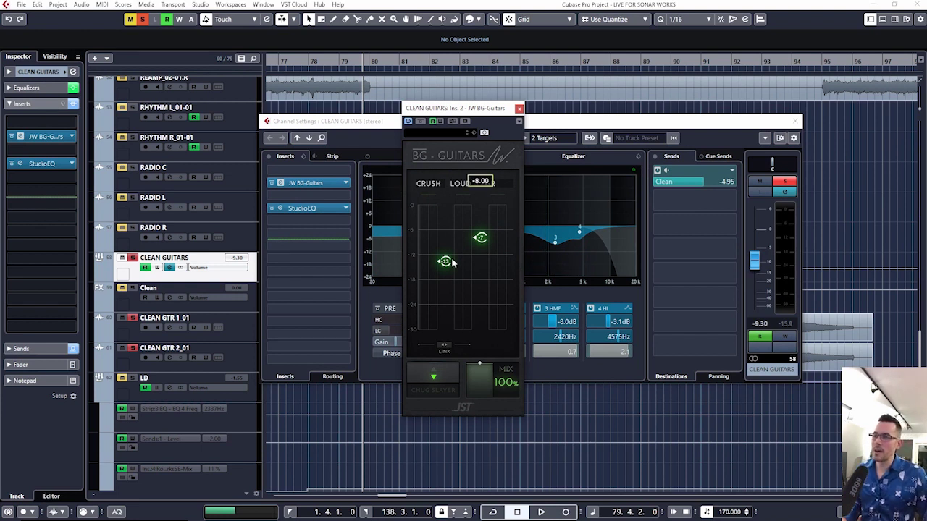
pyautogui.press('space')
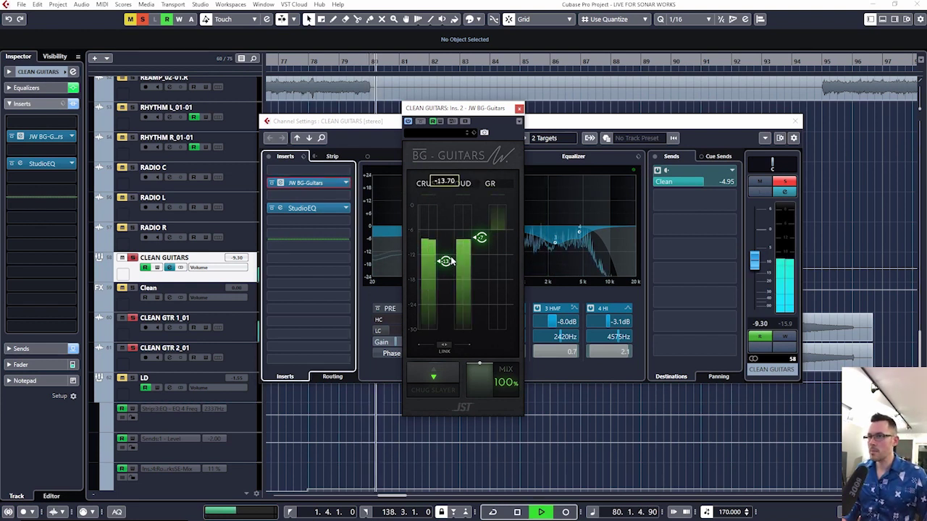
pyautogui.press('space')
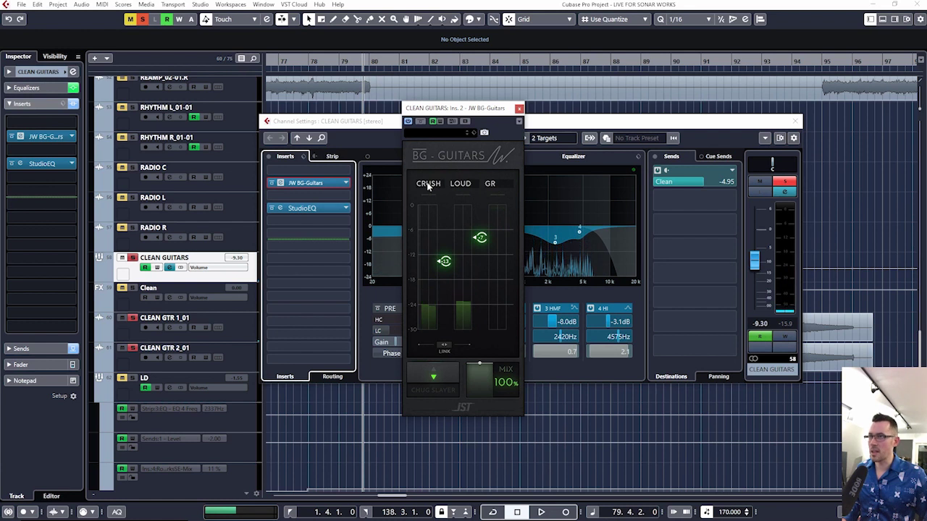
# - Compare the StudioEQ insert of CLEAN GUITARS bypassed and active during playback, leave it active, and close the plug-in
pyautogui.click(328, 206)
pyautogui.click(329, 206)
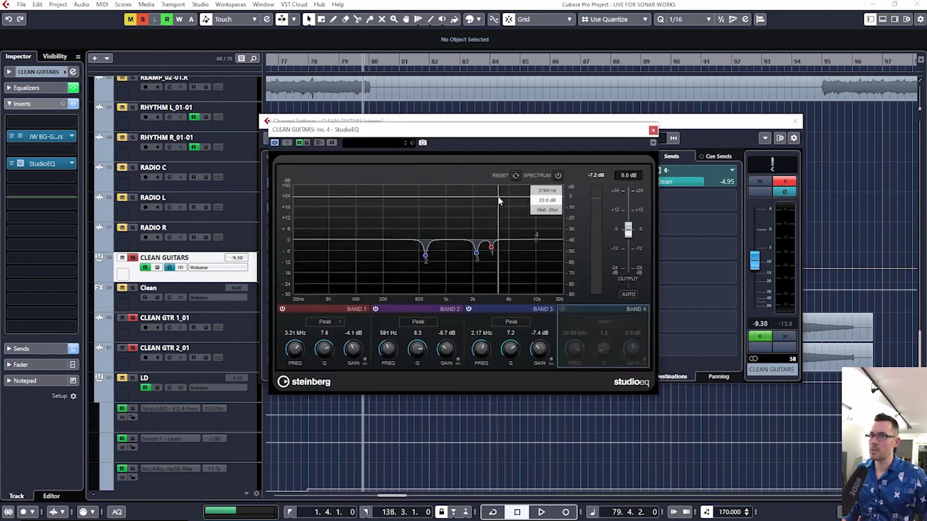
pyautogui.press('space')
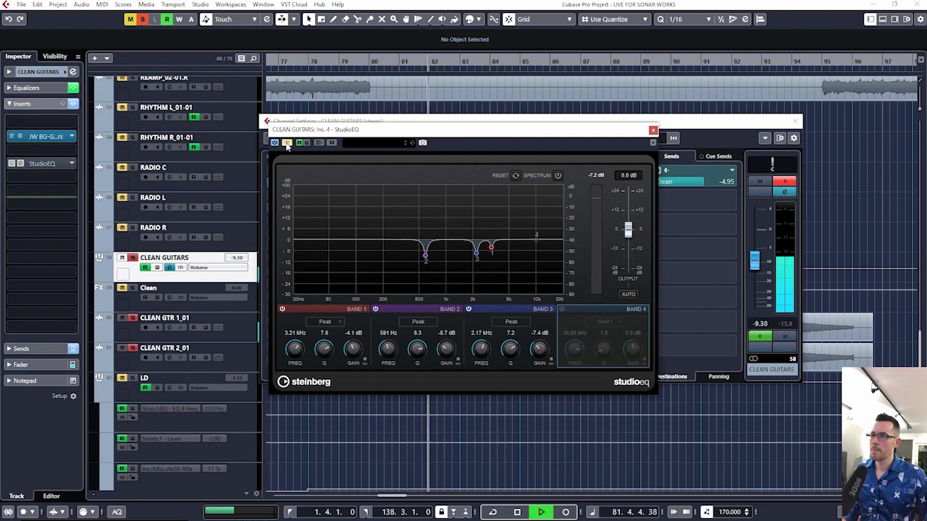
pyautogui.click(288, 143)
pyautogui.press('space')
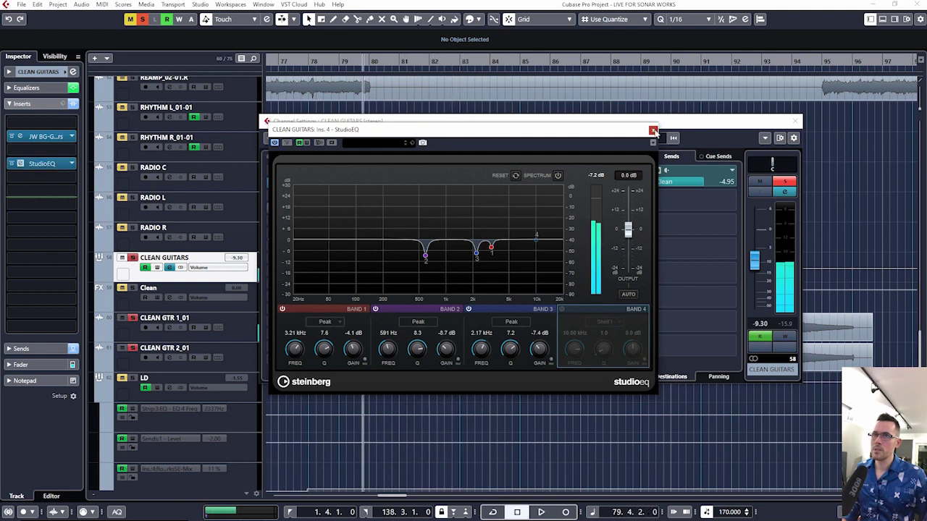
pyautogui.click(652, 129)
# - Compare the CLEAN GUITARS channel equalizer bypassed and enabled during playback, leave it enabled, and close the channel settings
pyautogui.press('space')
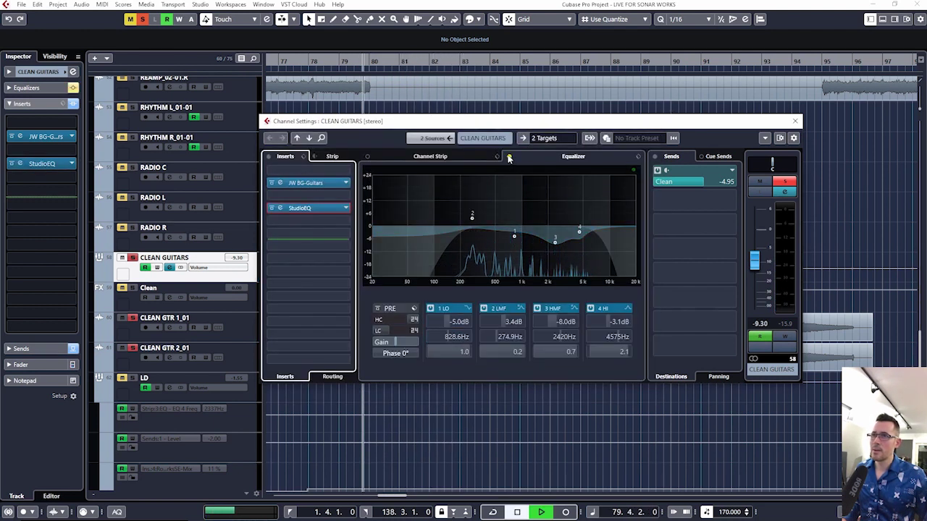
pyautogui.click(509, 157)
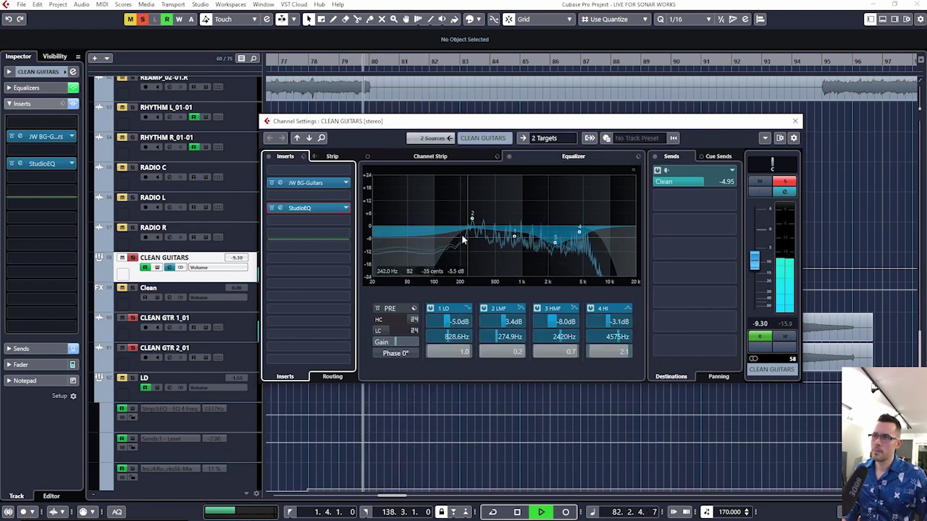
pyautogui.press('space')
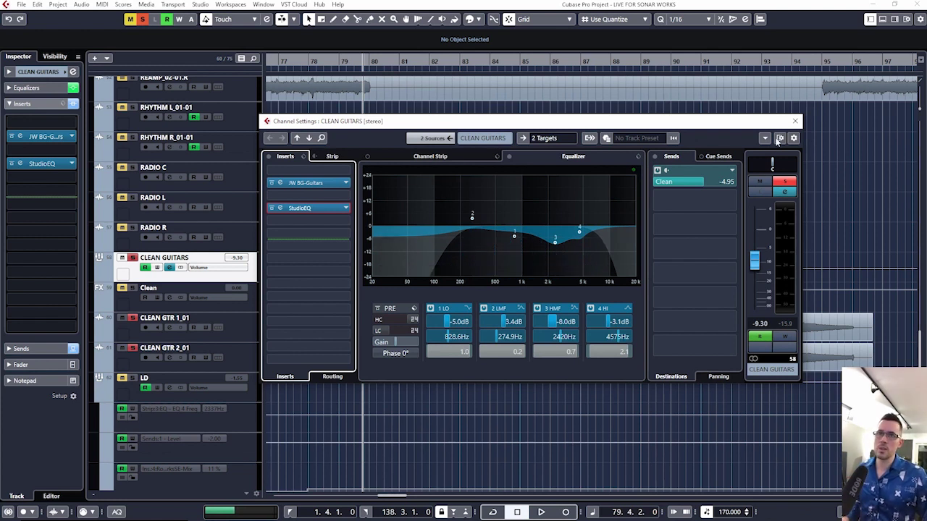
pyautogui.click(796, 121)
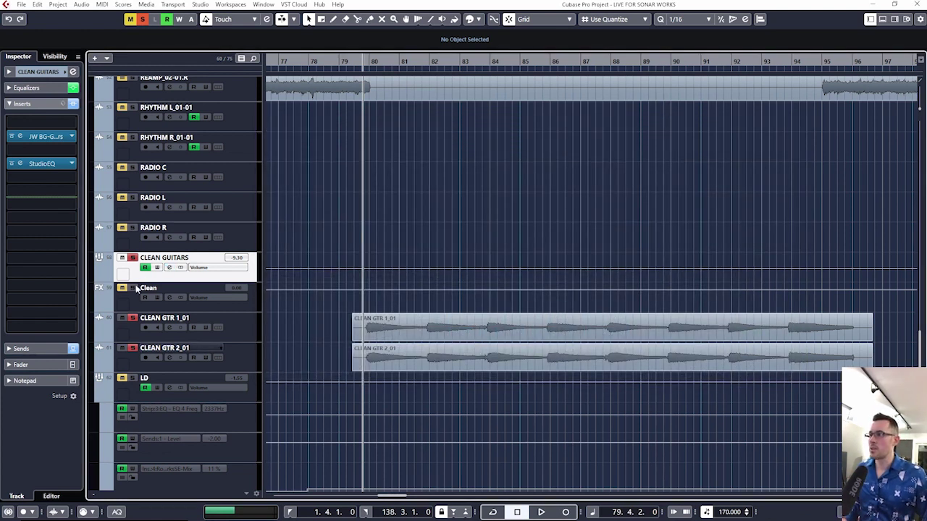
# - Take the CLEAN GUITARS group out of solo and play the clean guitar section in the full mix
pyautogui.click(132, 259)
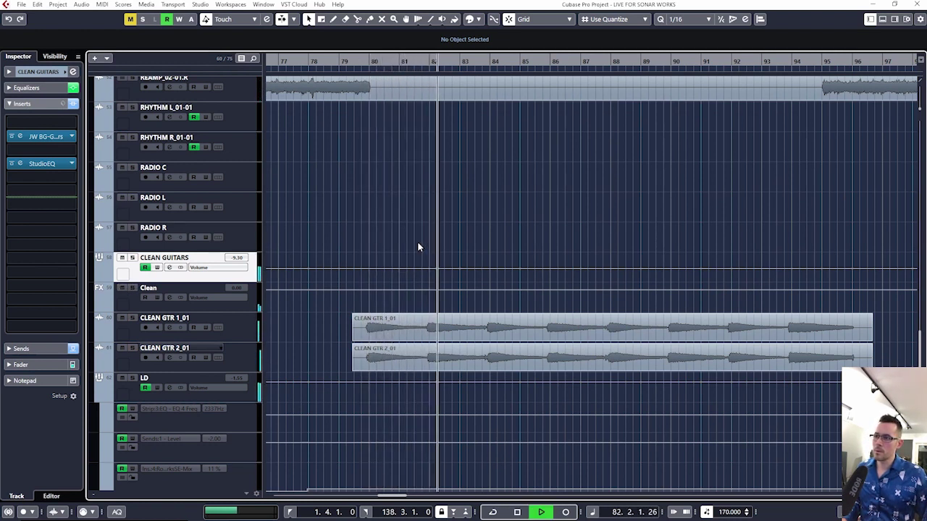
pyautogui.scroll(-5, 430, 290)
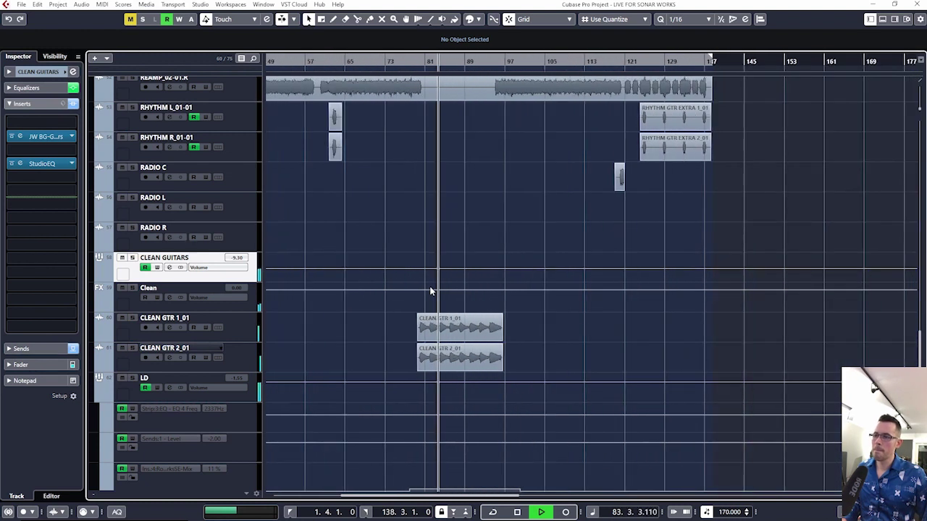
pyautogui.press('space')
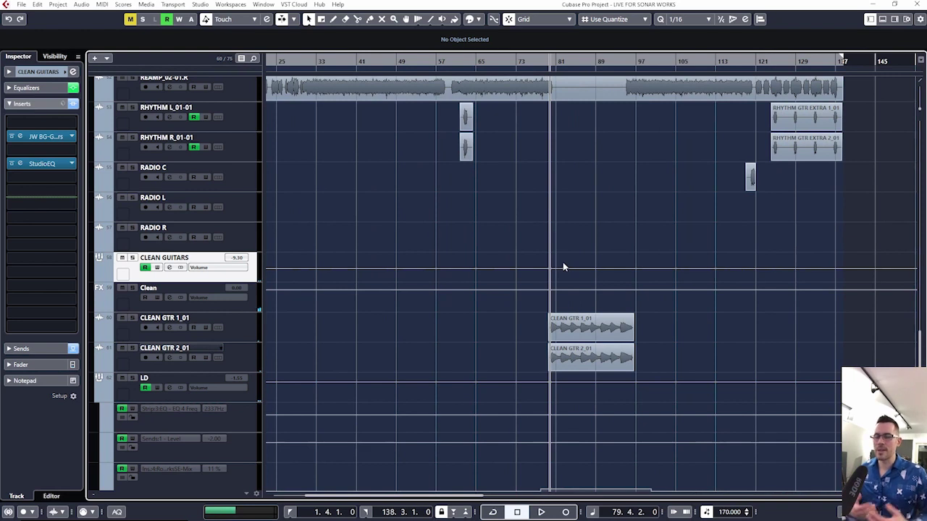
# - Solo the TREM GTR PRINT_01 track and play it from the start of its first clip around bar 47
pyautogui.scroll(-3, 580, 265)
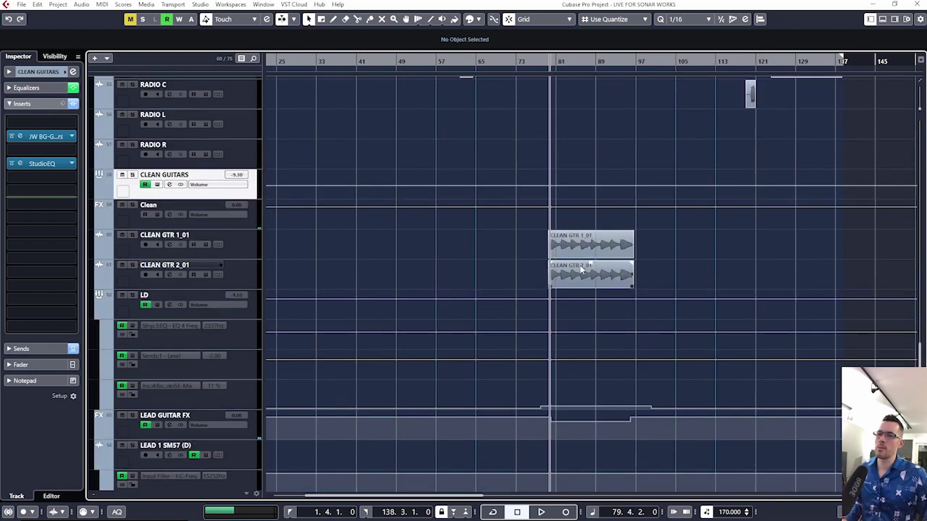
pyautogui.scroll(-2, 580, 311)
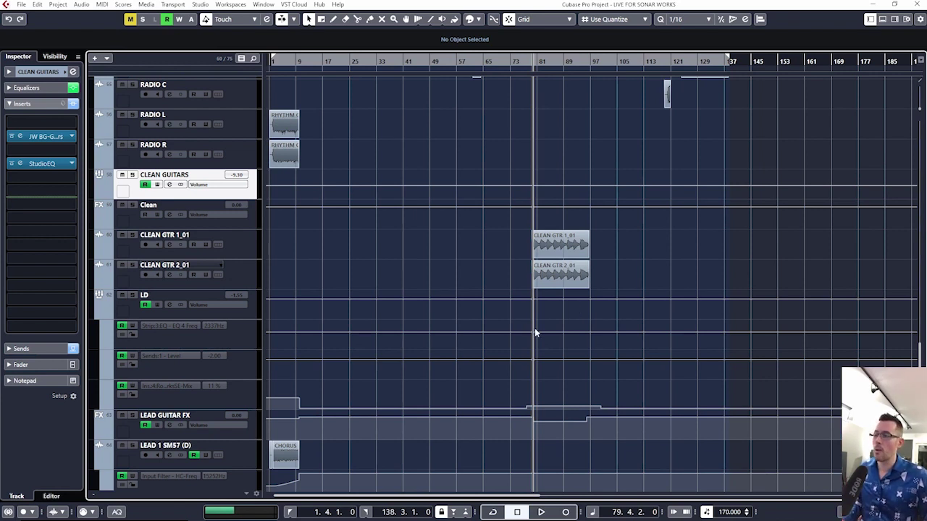
pyautogui.scroll(-9, 534, 330)
pyautogui.scroll(6, 456, 301)
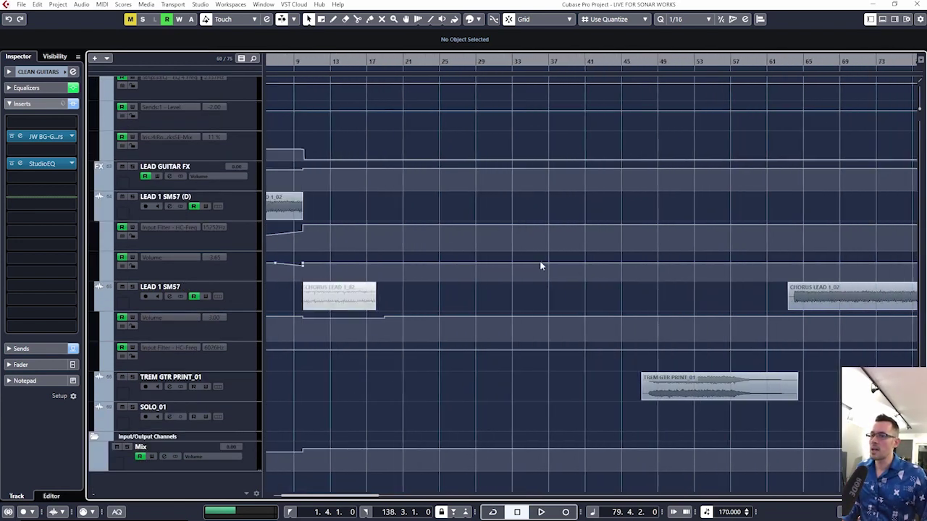
pyautogui.click(593, 61)
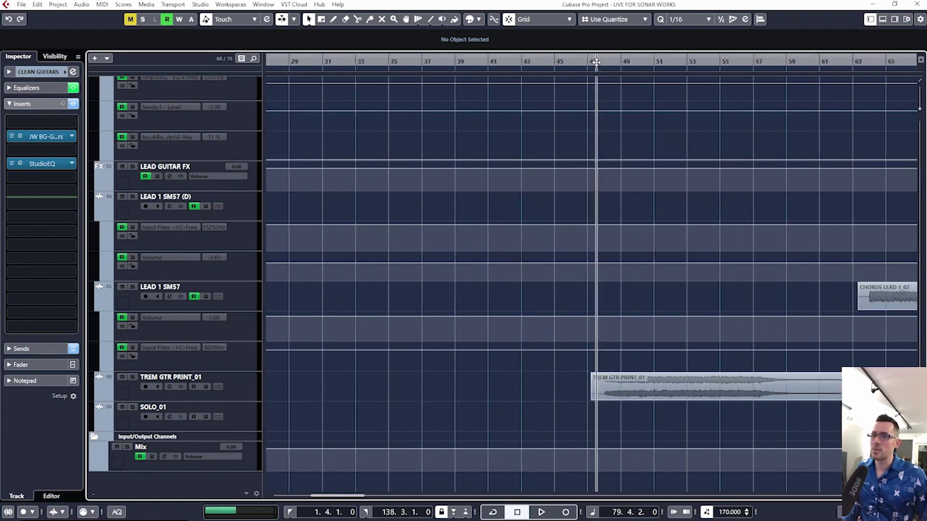
pyautogui.hscroll(3, 670, 149)
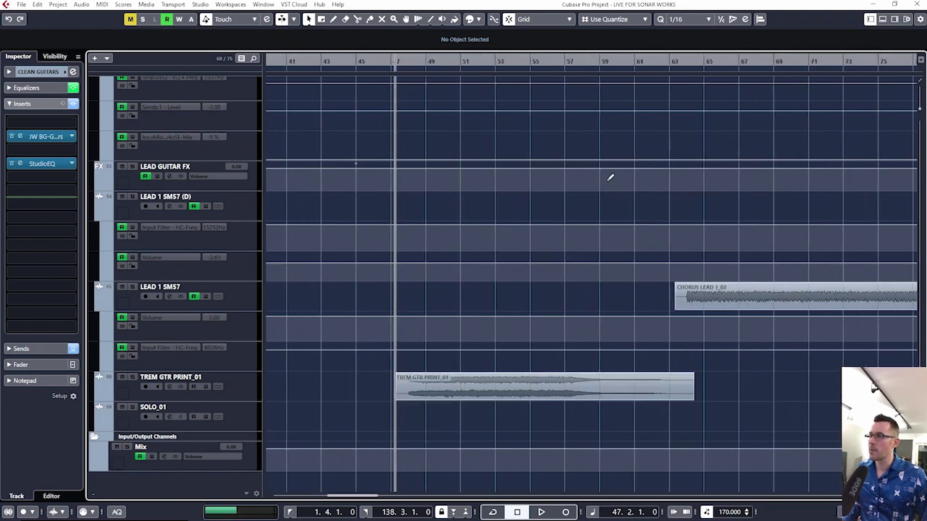
pyautogui.click(239, 394)
pyautogui.click(132, 377)
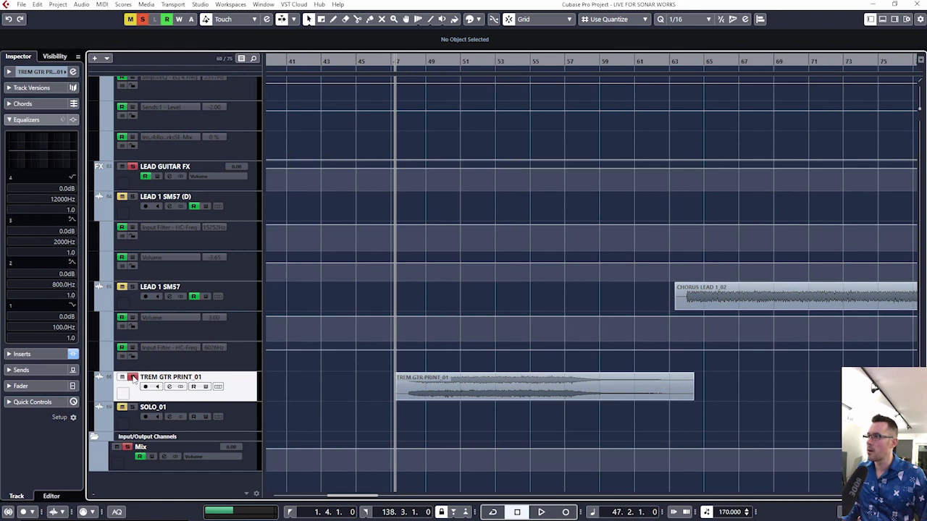
pyautogui.press('space')
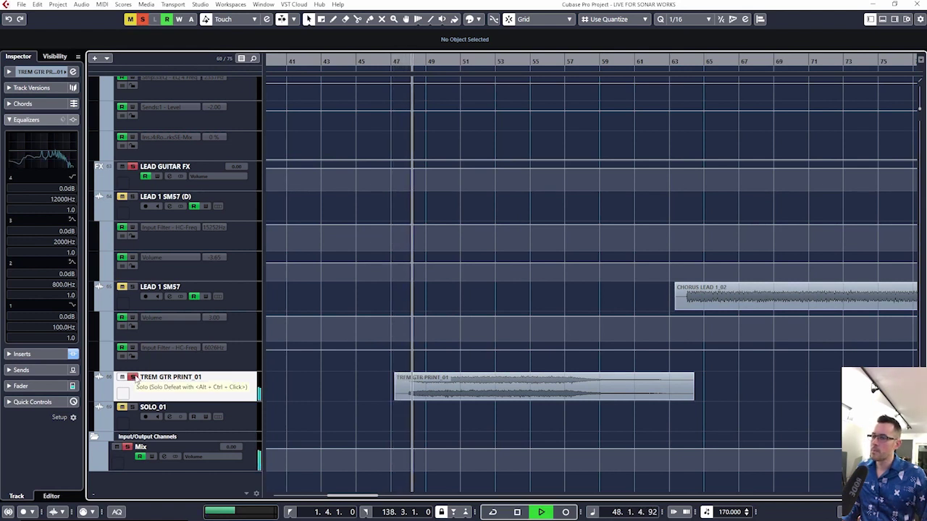
# - Examine the channel settings of LEAD GUITAR FX and TREM GTR PRINT_01 during playback, taking LEAD GUITAR FX out of solo
pyautogui.click(168, 176)
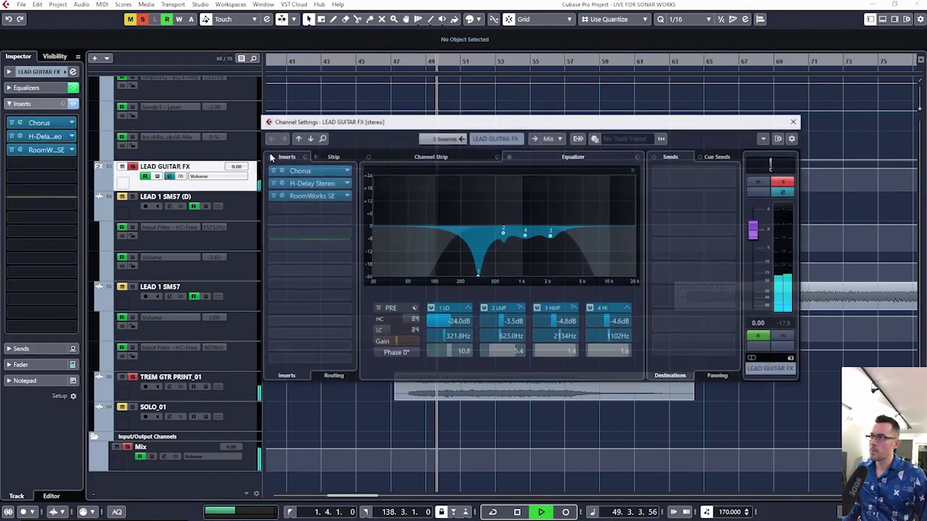
pyautogui.moveTo(546, 124); pyautogui.dragTo(597, 81)
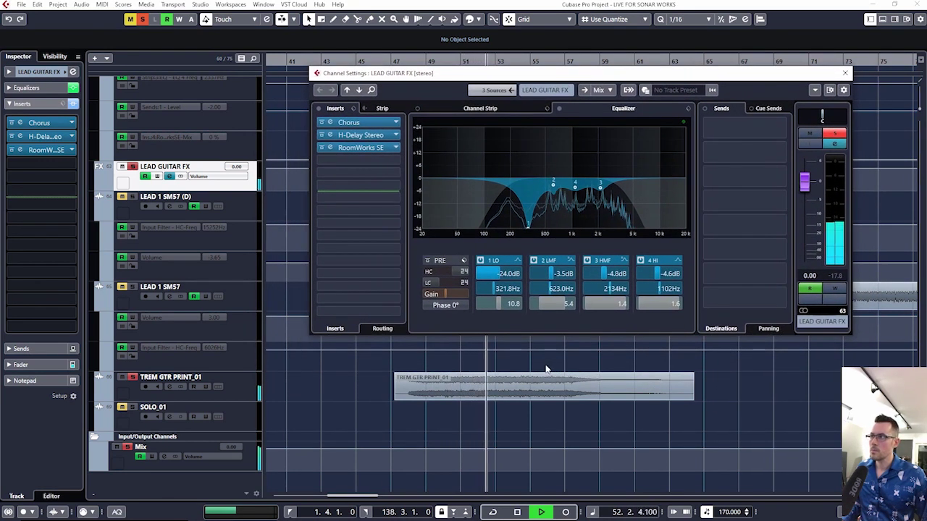
pyautogui.scroll(-2, 540, 363)
pyautogui.scroll(-2, 541, 364)
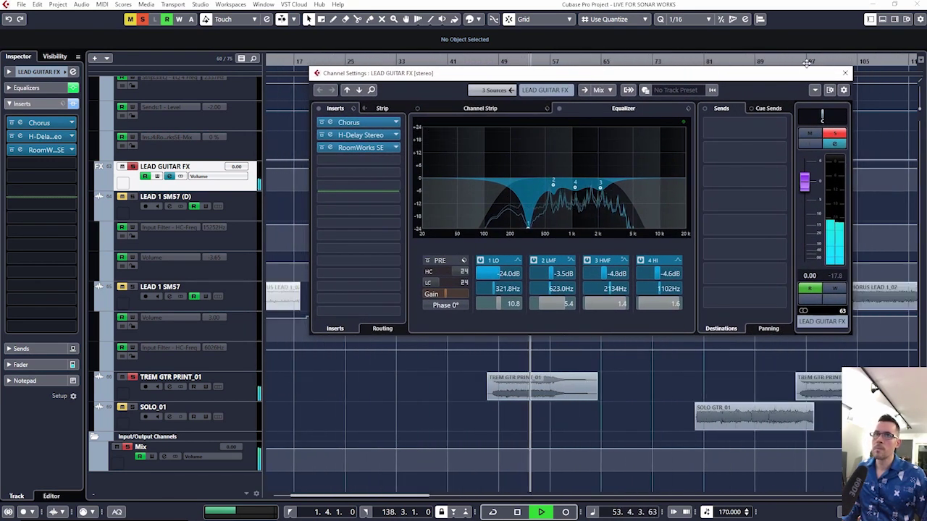
pyautogui.click(845, 74)
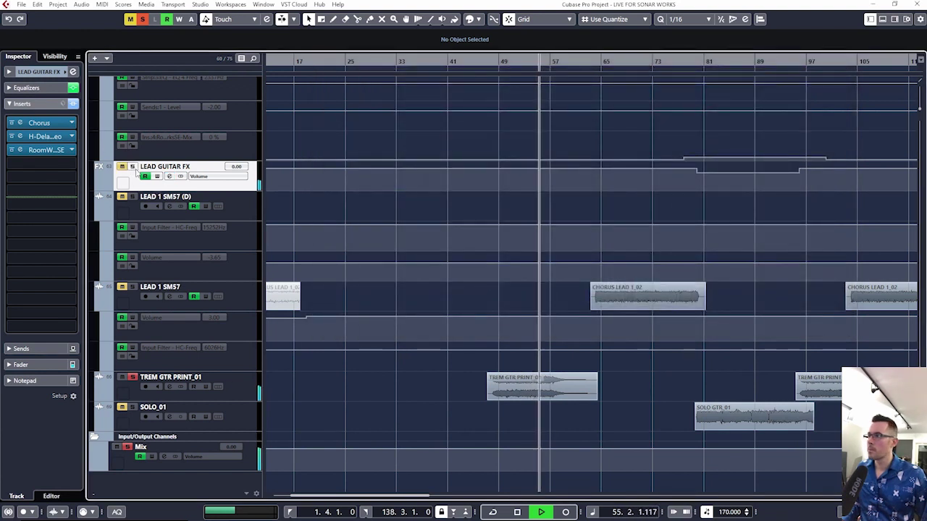
pyautogui.click(168, 386)
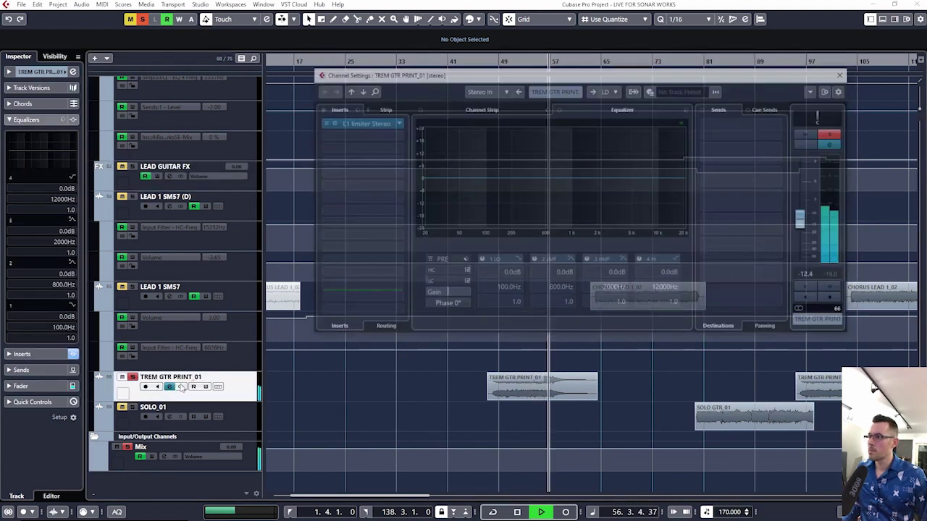
pyautogui.click(844, 73)
# - Open the LD group's channel settings and switch its StudioEQ insert off and back on, with the lead tracks in view
pyautogui.scroll(5, 447, 307)
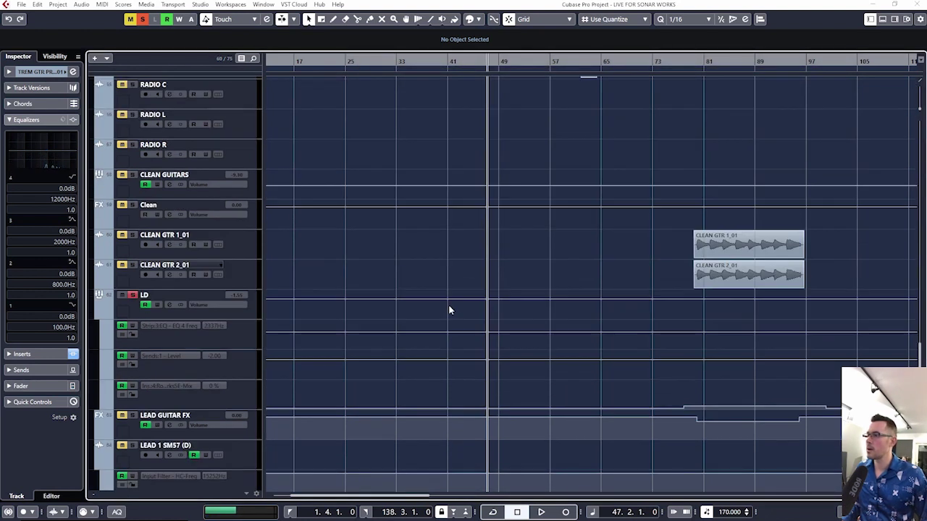
pyautogui.scroll(-2, 448, 305)
pyautogui.click(153, 227)
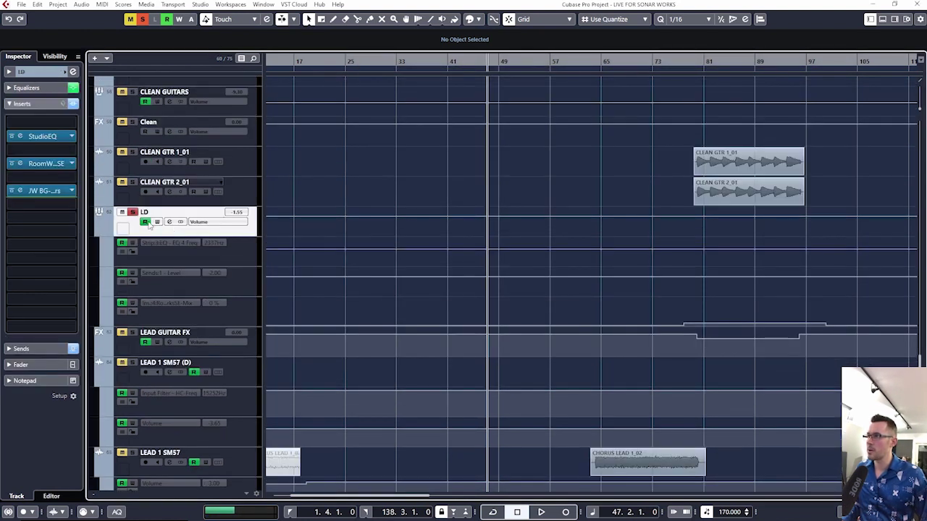
pyautogui.click(169, 223)
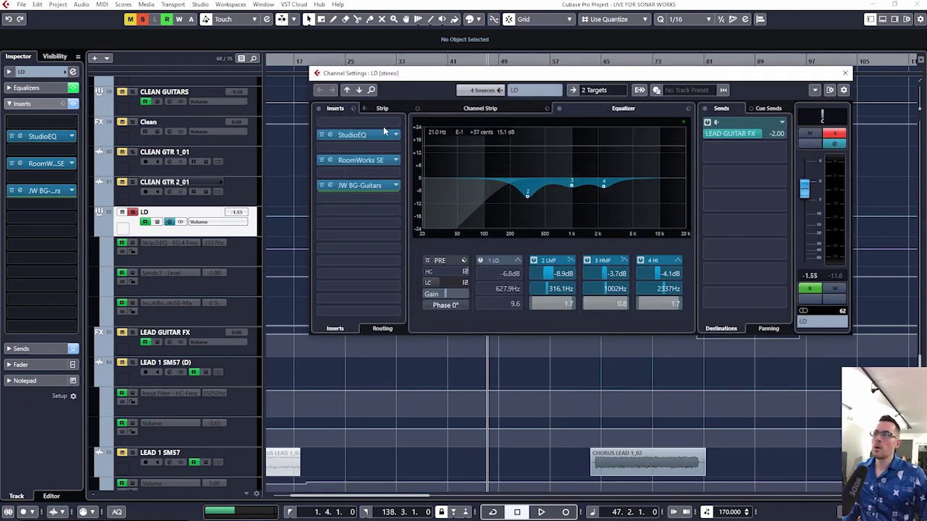
pyautogui.click(323, 136)
pyautogui.click(323, 136)
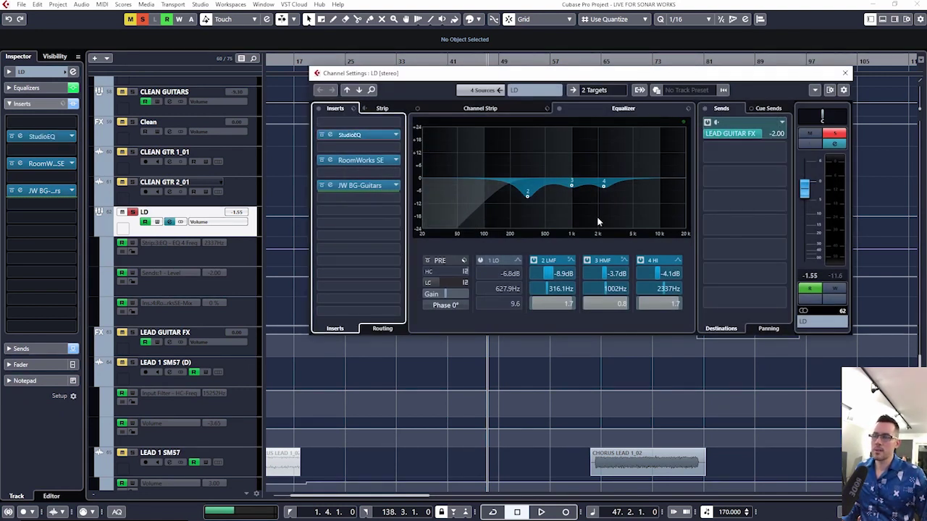
pyautogui.scroll(-5, 441, 375)
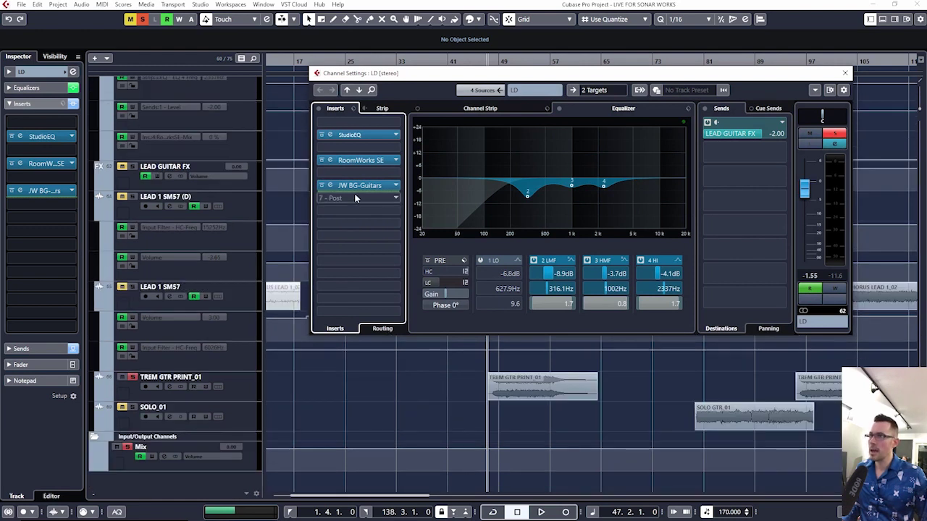
# - Inspect the LD group's StudioEQ, RoomWorks SE and JW BG-Guitars inserts one after another, leaving their settings as they are
pyautogui.click(356, 140)
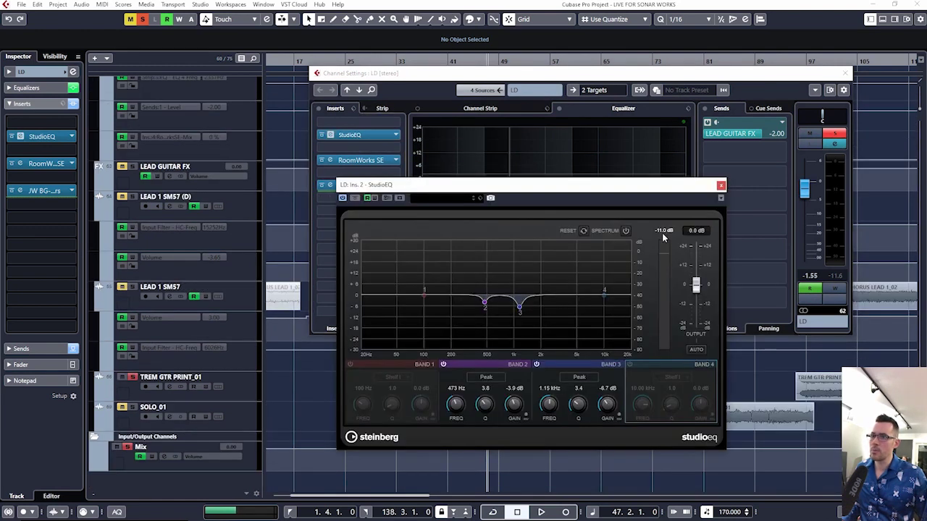
pyautogui.click(721, 187)
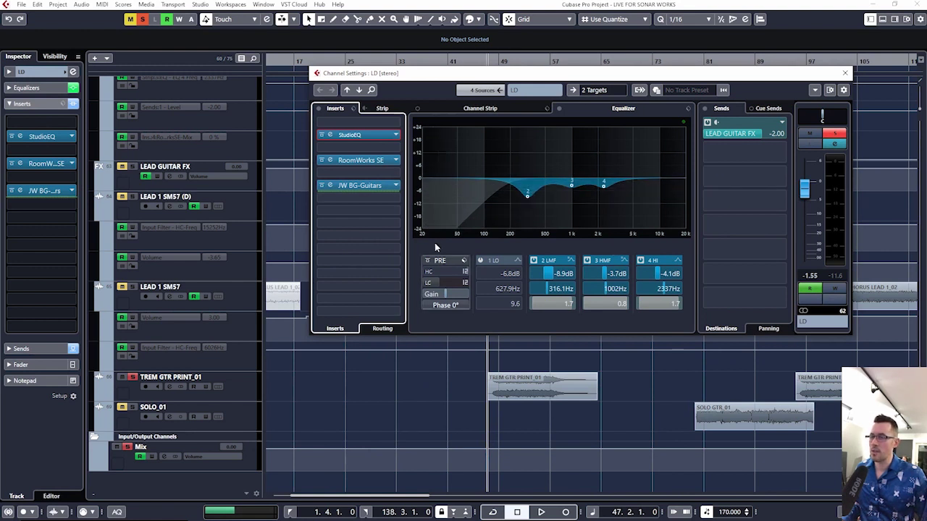
pyautogui.click(359, 162)
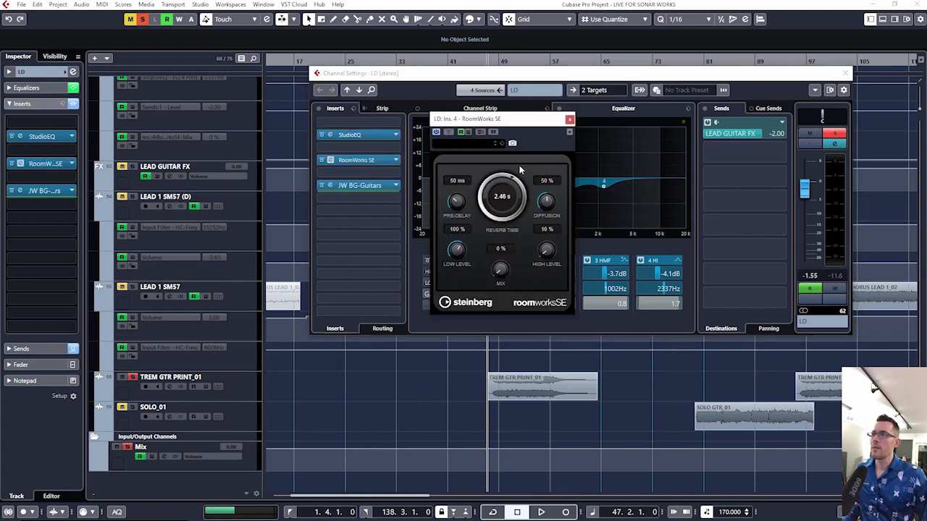
pyautogui.click(569, 122)
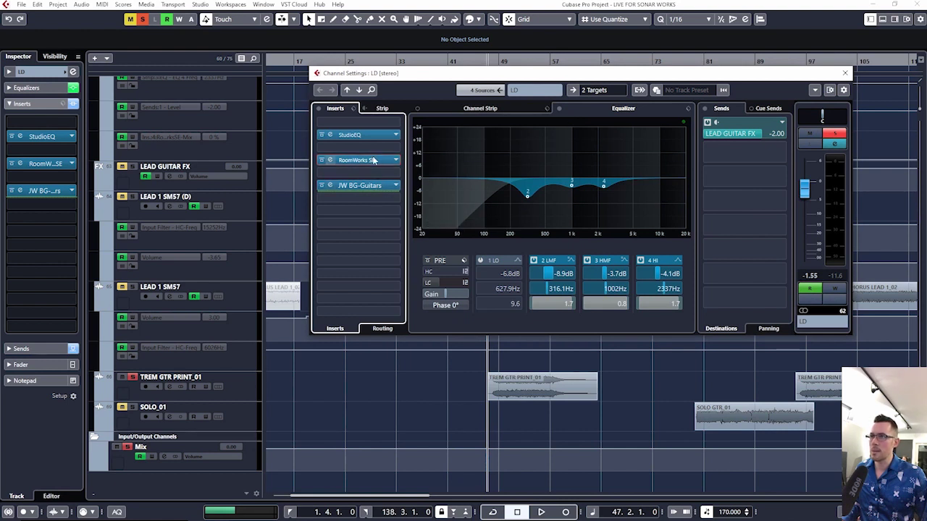
pyautogui.click(379, 187)
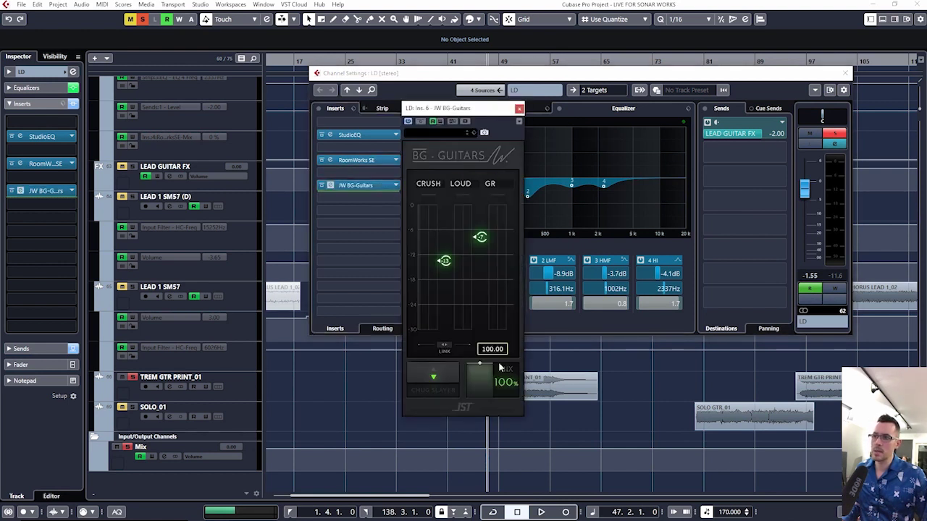
# - Audition the tremolo guitar with the LD group's JW BG-Guitars insert in view and close its plug-in and channel settings windows
pyautogui.press('space')
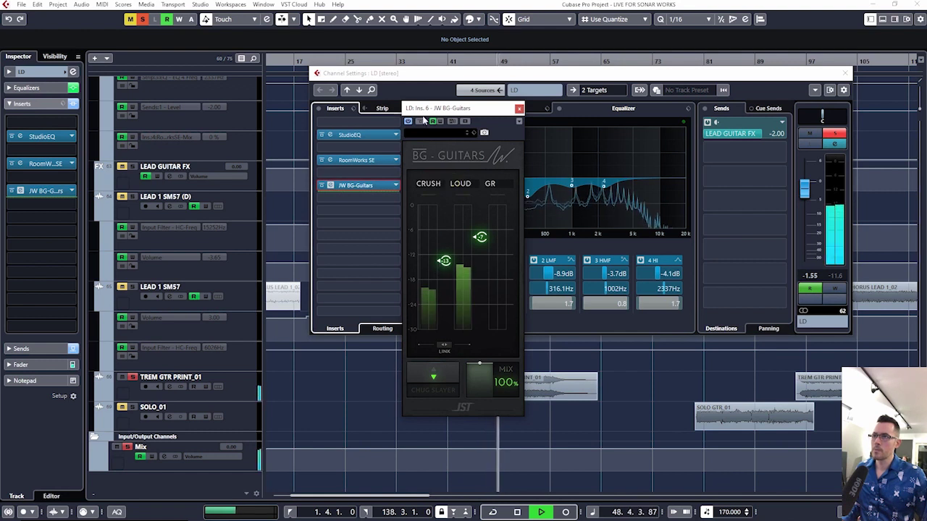
pyautogui.click(520, 108)
pyautogui.press('space')
pyautogui.press('e')
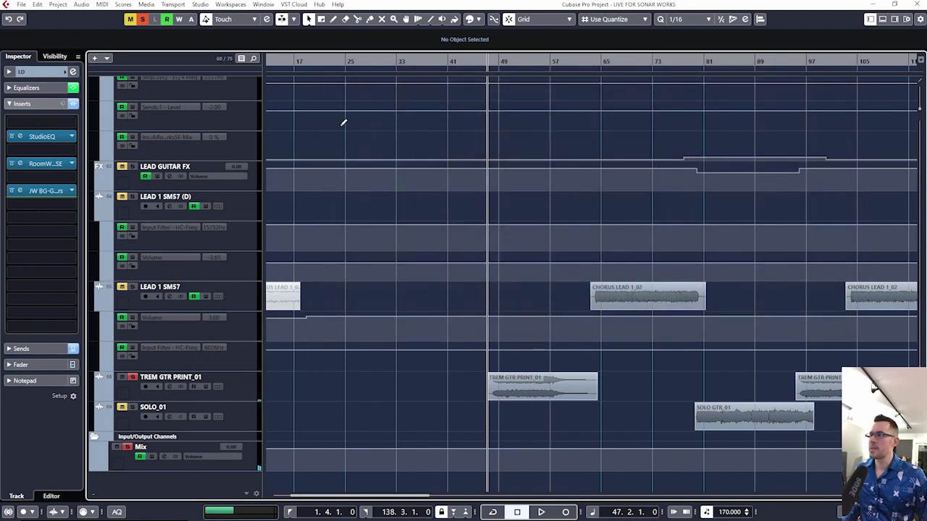
pyautogui.scroll(5, 498, 291)
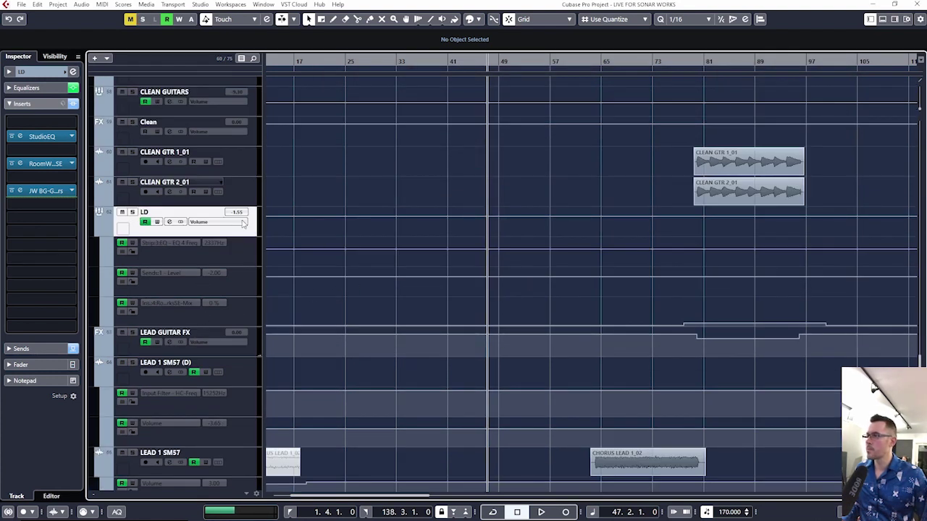
pyautogui.scroll(-5, 367, 277)
# - Start playback, solo LEAD GUITAR FX and open its channel settings
pyautogui.press('space')
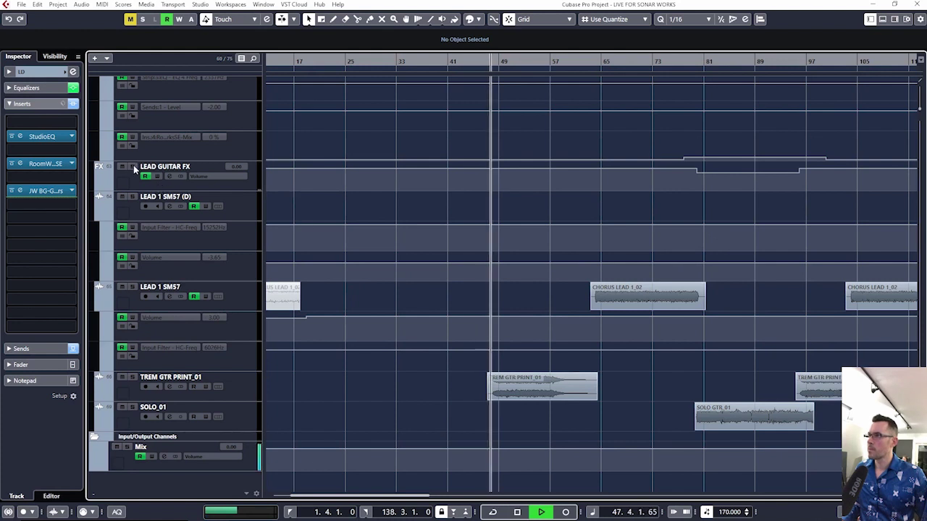
pyautogui.click(135, 181)
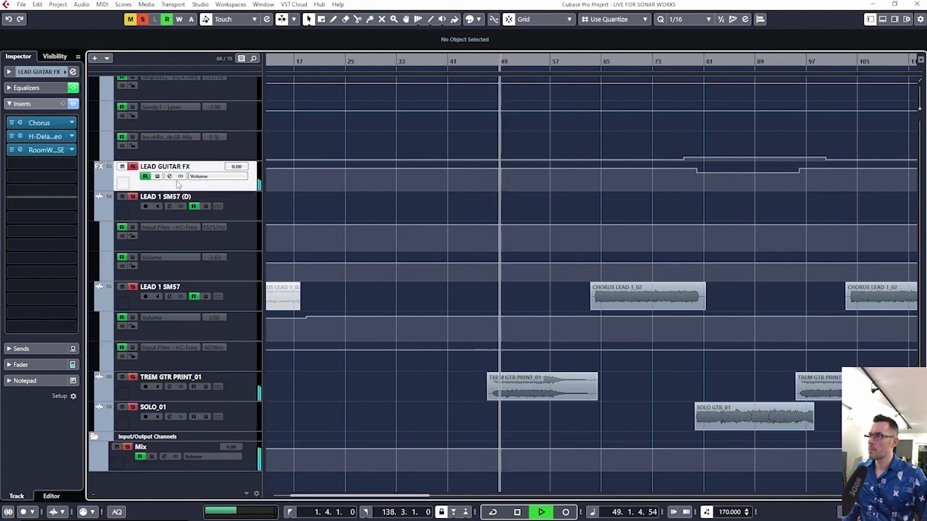
pyautogui.click(169, 176)
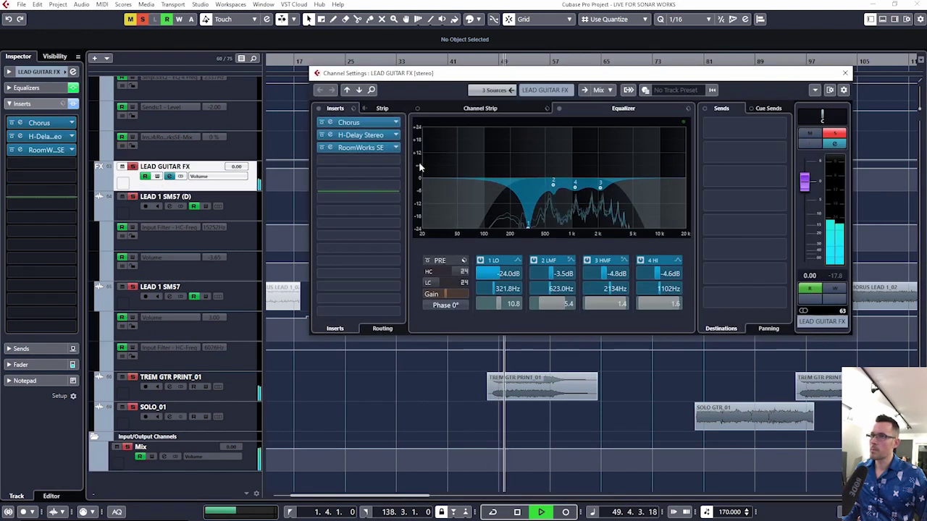
# - Inspect the Chorus, H-Delay Stereo and RoomWorks SE inserts on LEAD GUITAR FX, leaving their settings as they are
pyautogui.click(378, 124)
pyautogui.click(578, 74)
pyautogui.press('space')
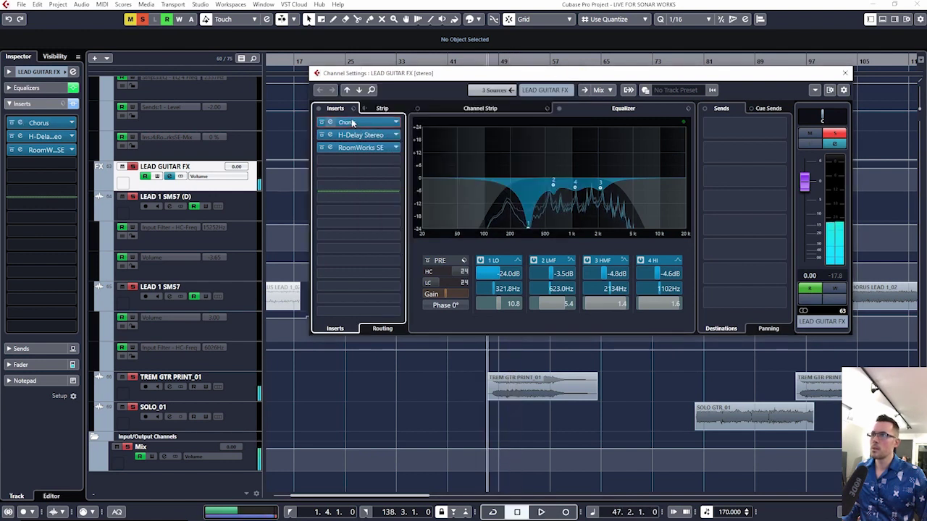
pyautogui.click(355, 136)
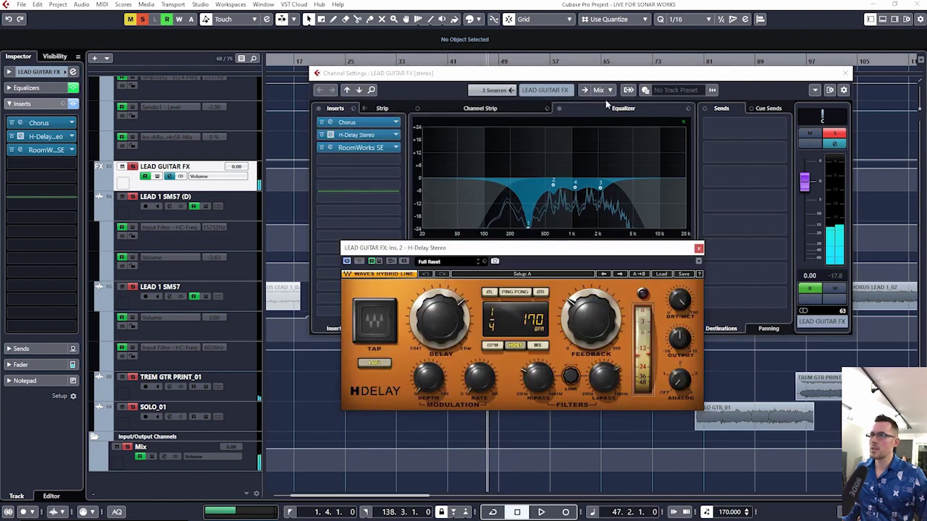
pyautogui.click(698, 249)
pyautogui.click(376, 148)
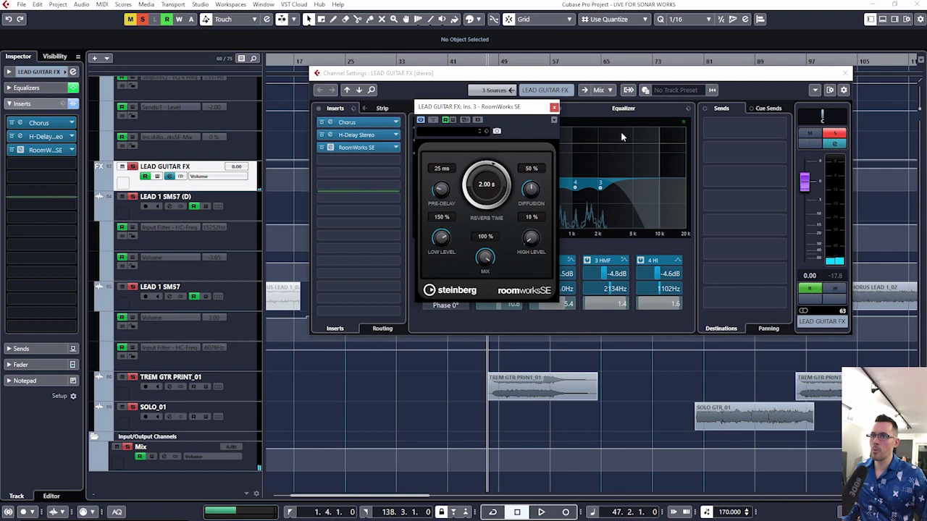
pyautogui.click(555, 108)
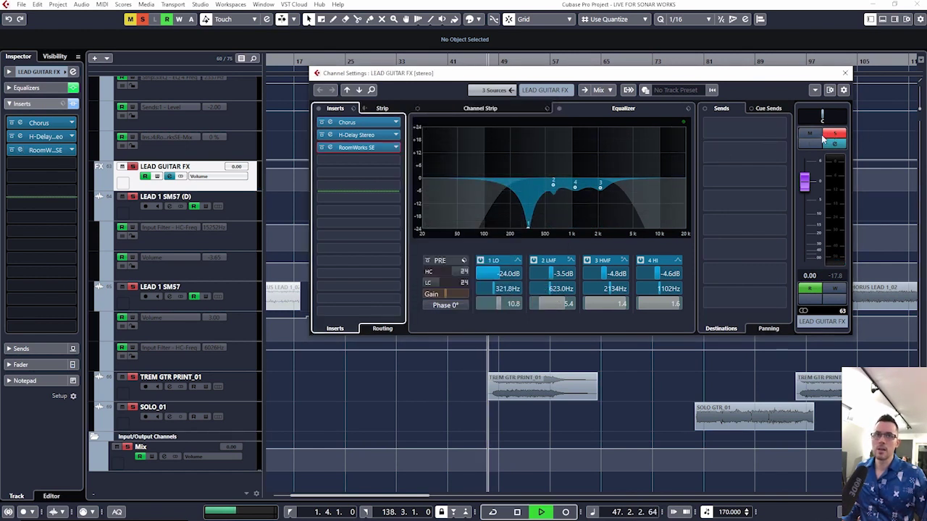
# - Audition LEAD GUITAR FX with its fader raised to 6.02, reset the fader to 0.00 and take the channel out of solo
pyautogui.moveTo(811, 185); pyautogui.dragTo(804, 161)
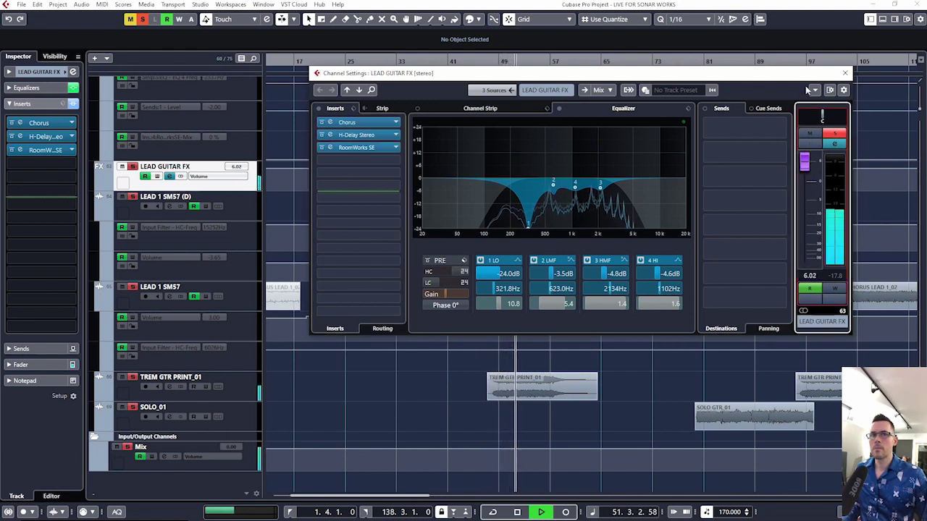
pyautogui.keyDown('ctrl'); pyautogui.click(804, 161); pyautogui.keyUp('ctrl')
pyautogui.click(834, 133)
pyautogui.press('space')
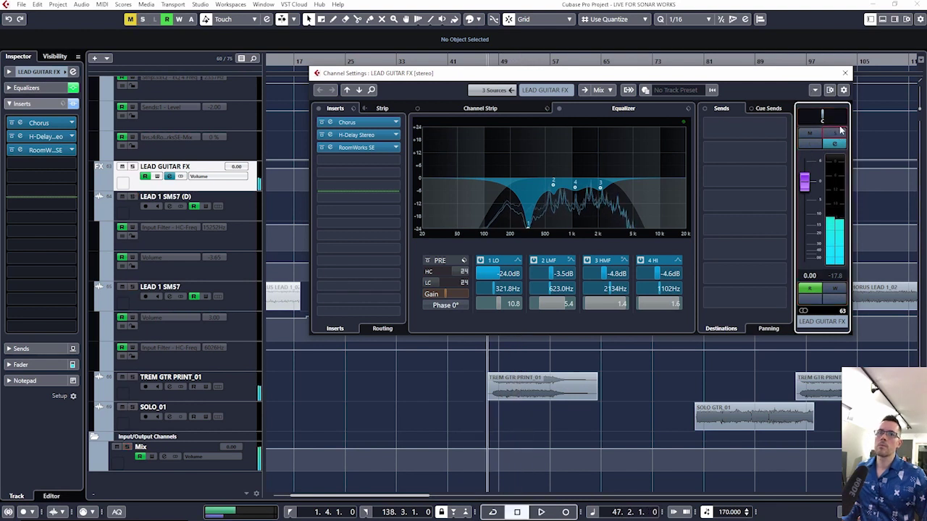
# - Close the LEAD GUITAR FX channel settings and start playback near bar 65, inside the CHORUS LEAD 1_02 clip
pyautogui.click(845, 73)
pyautogui.press('g')
pyautogui.press('g')
pyautogui.press('g')
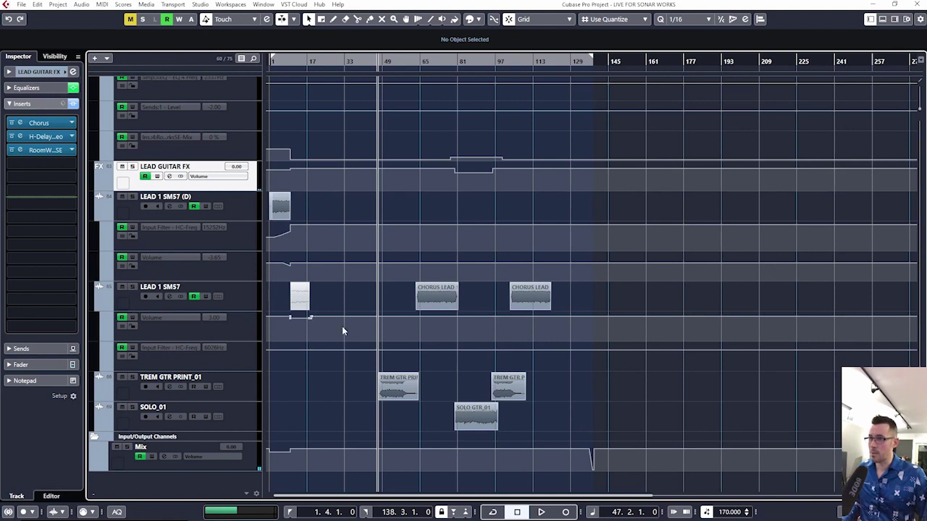
pyautogui.press('h')
pyautogui.press('h')
pyautogui.press('h')
pyautogui.hscroll(3, 347, 85)
pyautogui.click(347, 68)
pyautogui.press('h')
pyautogui.press('h')
pyautogui.press('h')
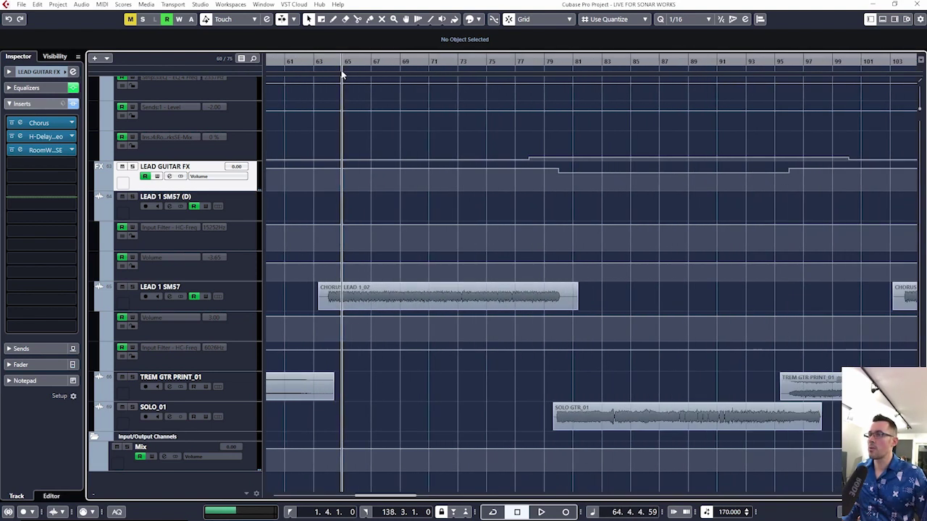
pyautogui.press('space')
# - Solo LEAD 1 SM57 and examine its channel settings during playback
pyautogui.click(135, 284)
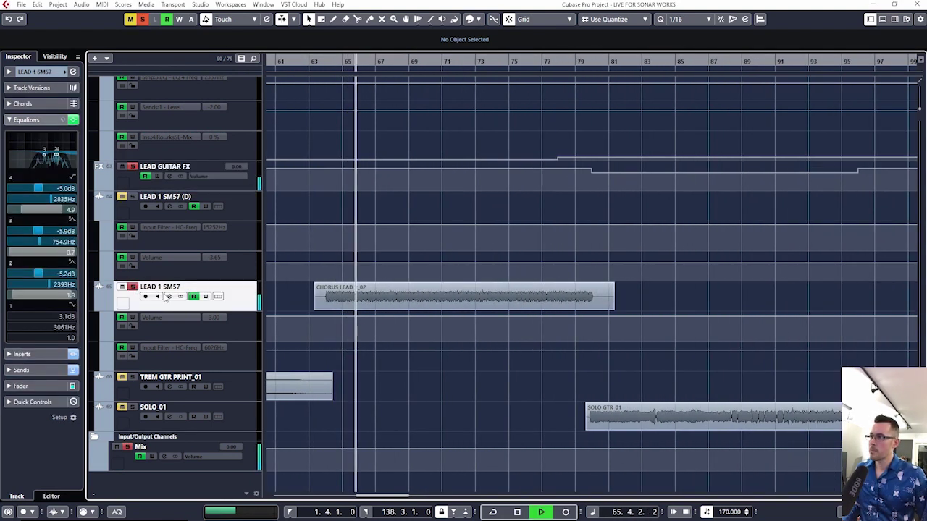
pyautogui.click(168, 296)
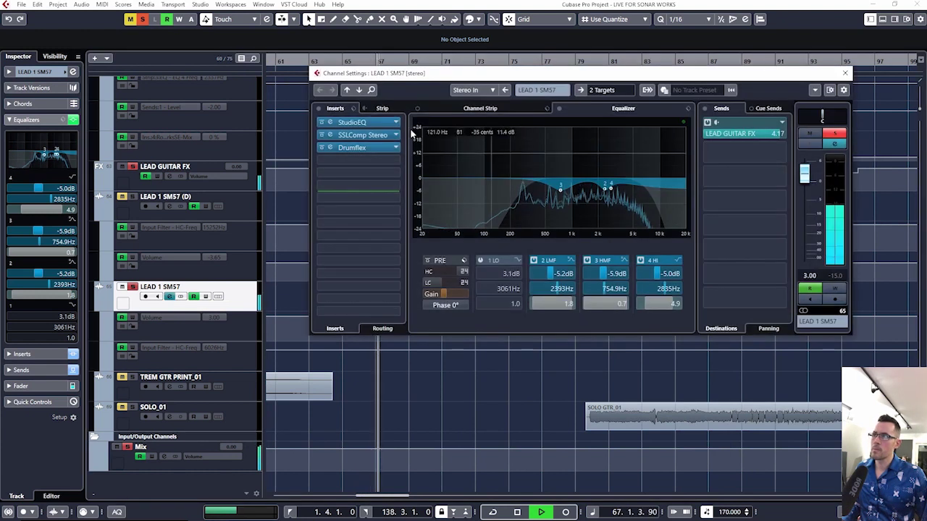
pyautogui.press('space')
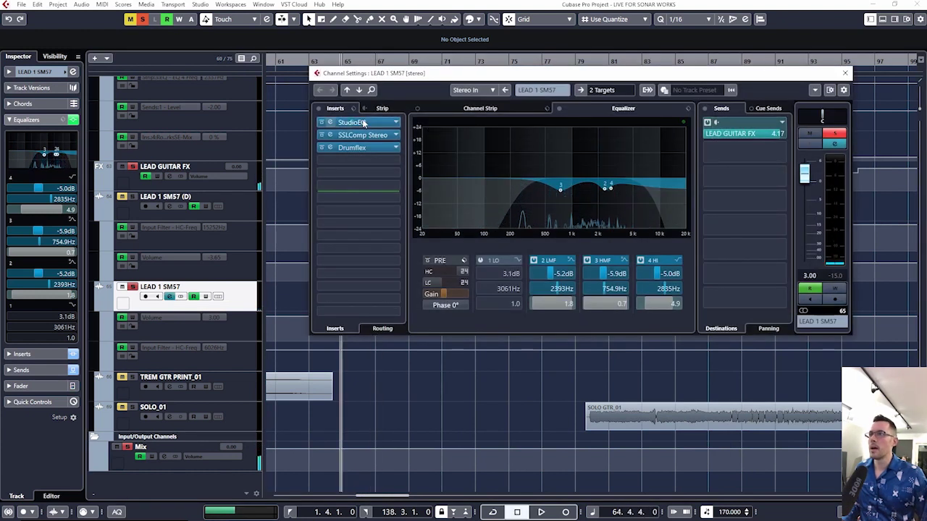
# - Inspect the StudioEQ and SSLComp Stereo inserts on LEAD 1 SM57, comparing the compressor bypassed and active during playback
pyautogui.click(330, 122)
pyautogui.click(658, 193)
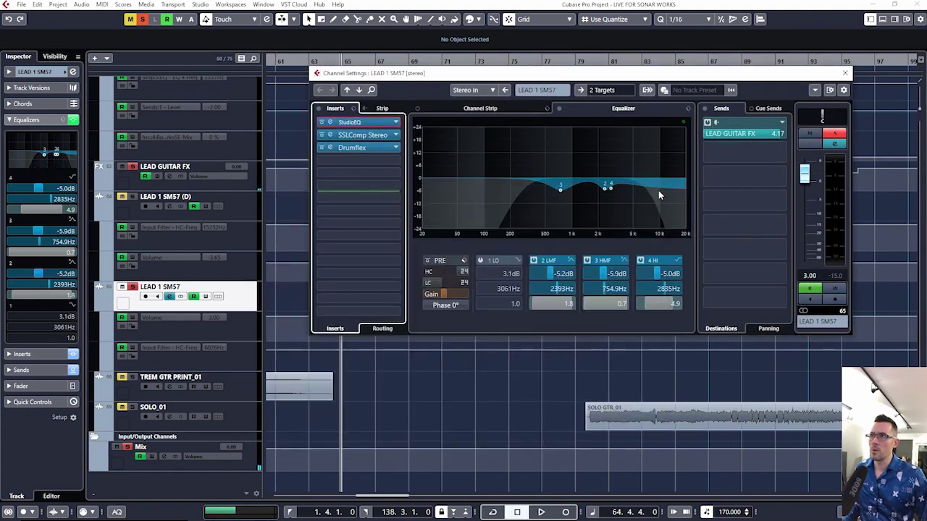
pyautogui.click(382, 135)
pyautogui.press('space')
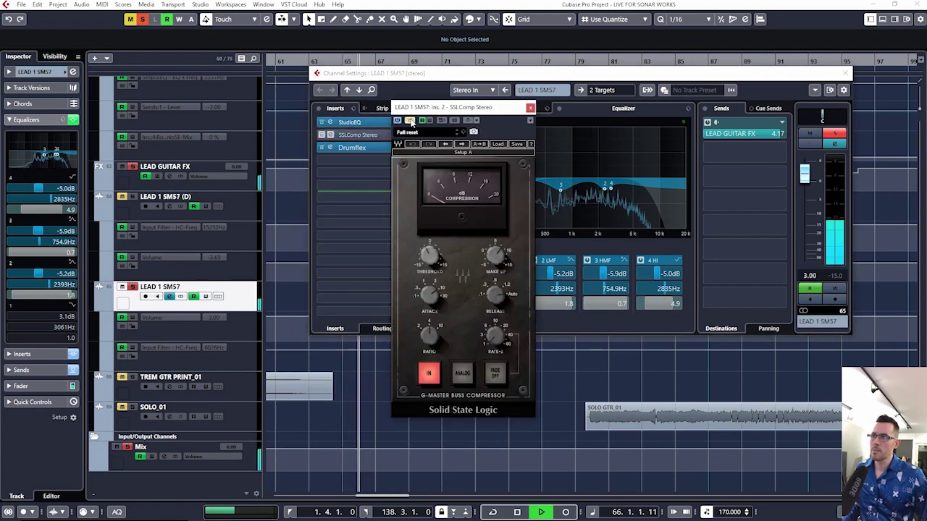
pyautogui.click(384, 135)
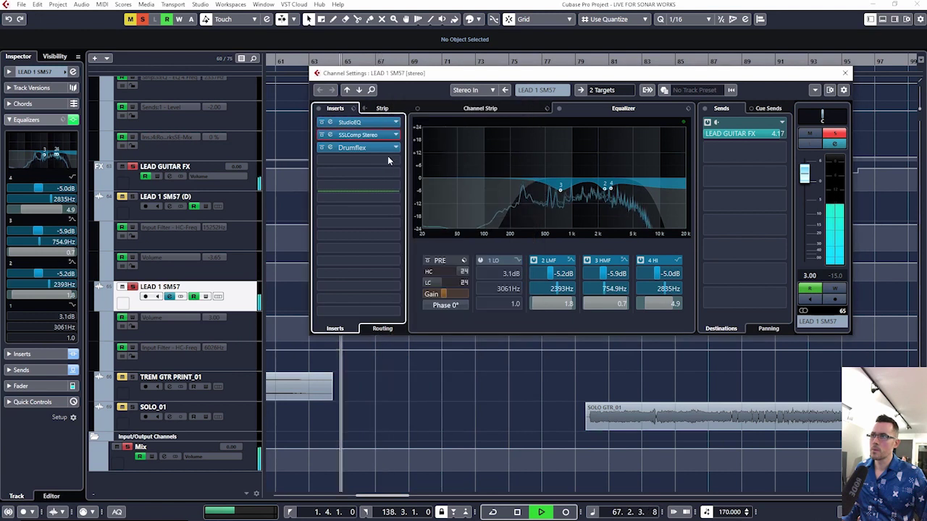
# - Inspect the Drumflex insert on LEAD 1 SM57 during playback and close it without changing its settings
pyautogui.press('space')
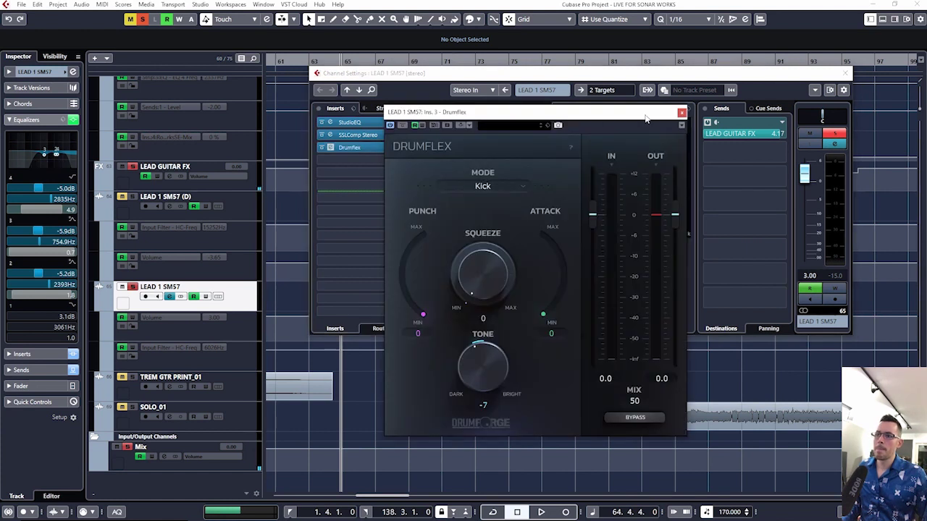
pyautogui.press('space')
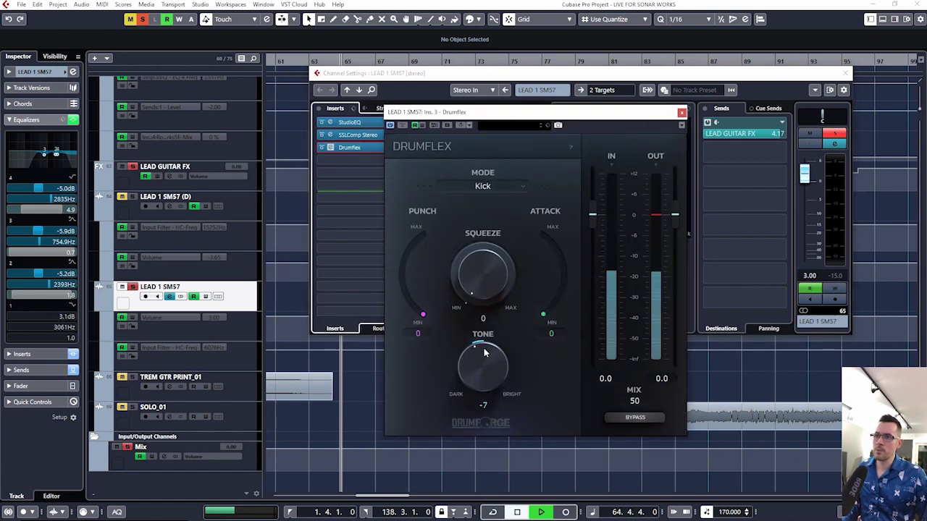
pyautogui.click(681, 113)
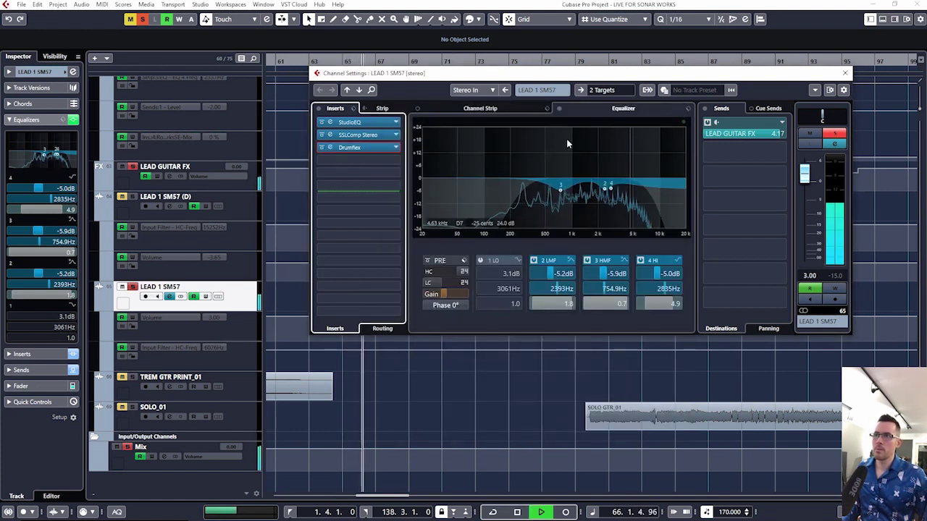
pyautogui.press('space')
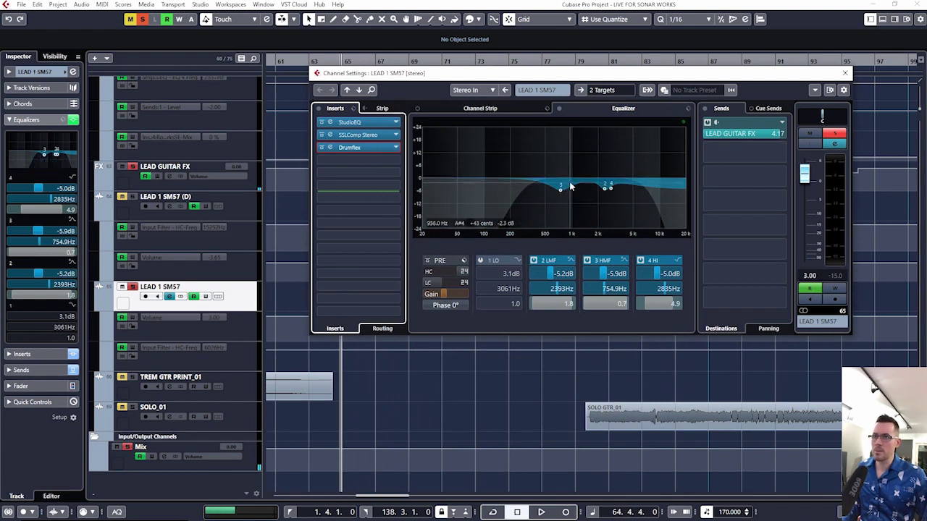
# - Bypass the equalizer and all inserts of LEAD 1 SM57 during playback and reactivate them to compare the sound
pyautogui.click(560, 109)
pyautogui.press('space')
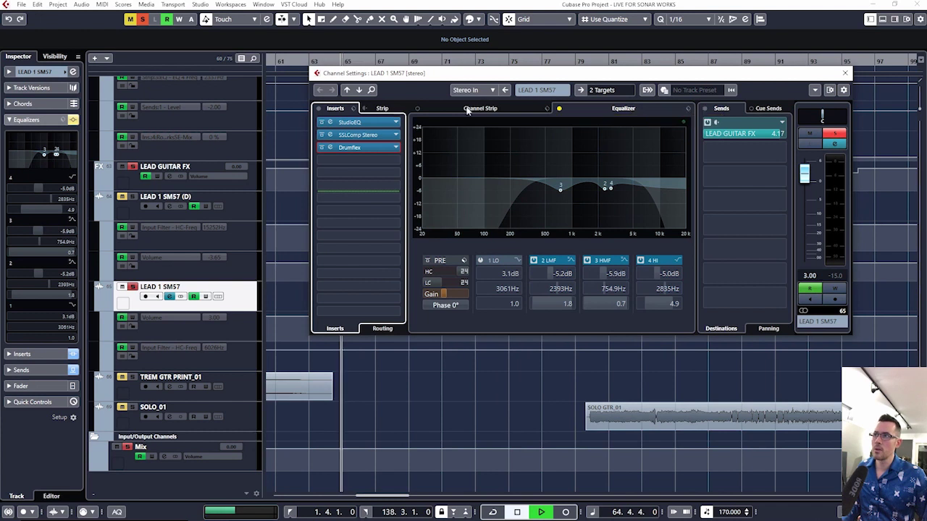
pyautogui.click(320, 109)
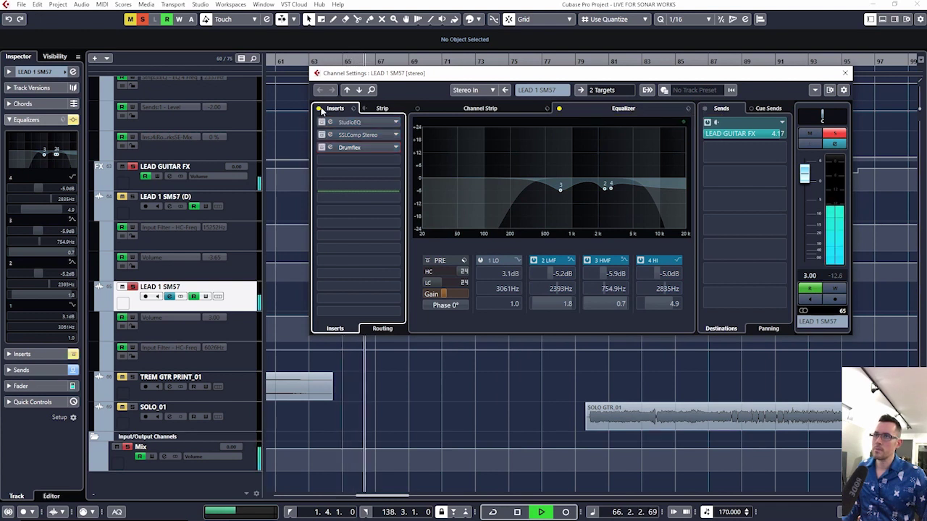
pyautogui.click(319, 108)
pyautogui.click(560, 108)
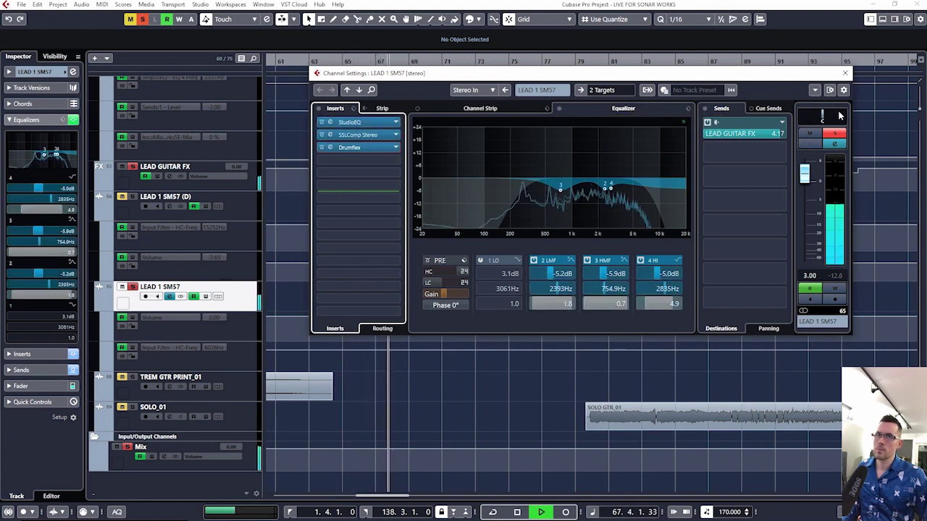
# - Take LEAD 1 SM57 out of solo, close its channel settings and place the playhead at bar 80 on the SOLO GTR_01 clip
pyautogui.click(834, 134)
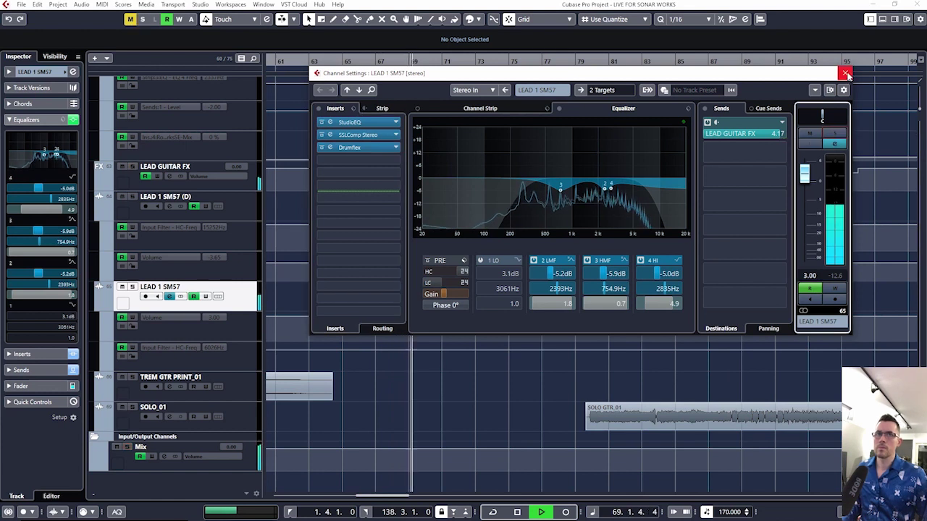
pyautogui.click(846, 73)
pyautogui.hscroll(10, 563, 282)
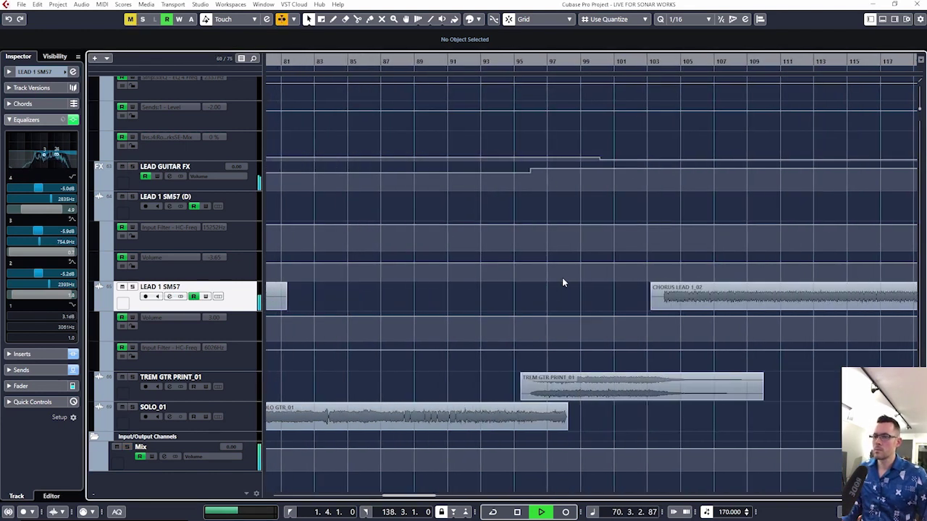
pyautogui.press('g')
pyautogui.press('space')
pyautogui.moveTo(337, 58); pyautogui.dragTo(330, 104)
# - Open the SOLO_01 track's channel settings and play the guitar solo with the track soloed
pyautogui.click(250, 426)
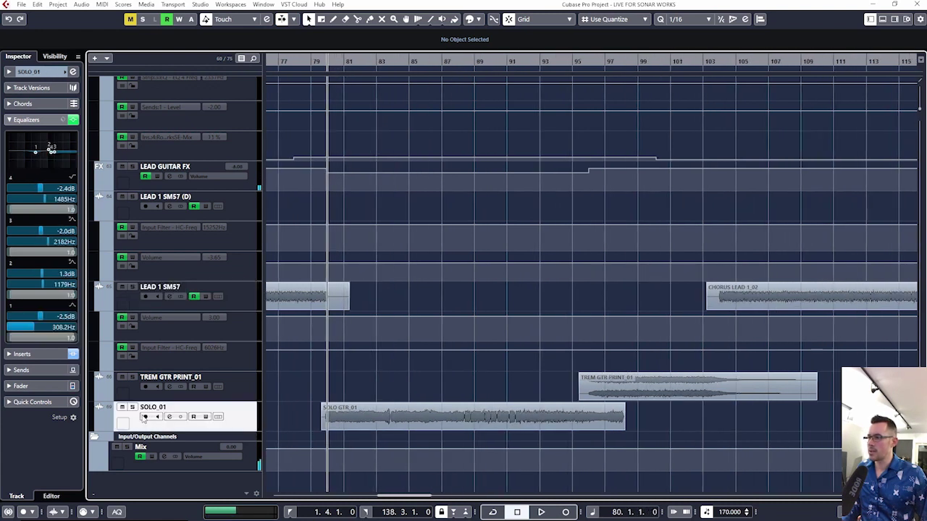
pyautogui.click(170, 417)
pyautogui.press('space')
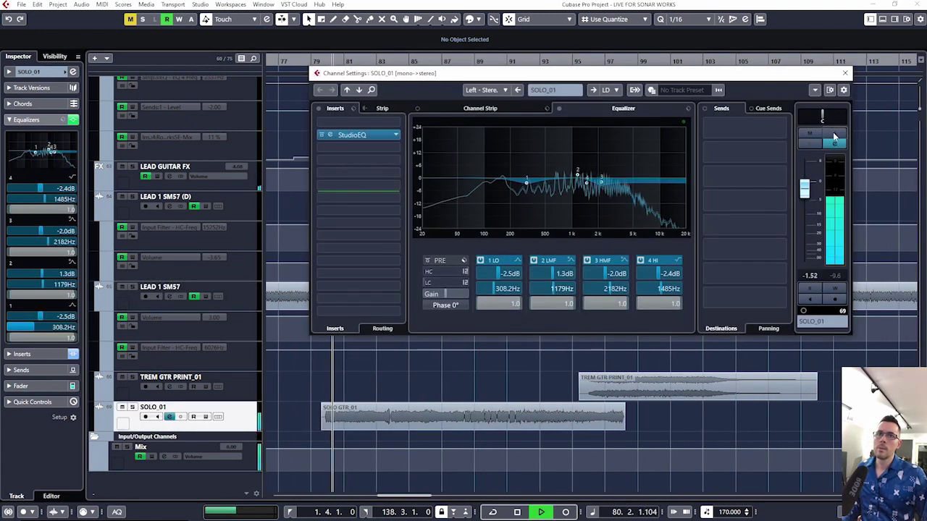
pyautogui.click(834, 133)
# - Inspect the StudioEQ insert on SOLO_01 during playback and close the plug-in window
pyautogui.click(364, 136)
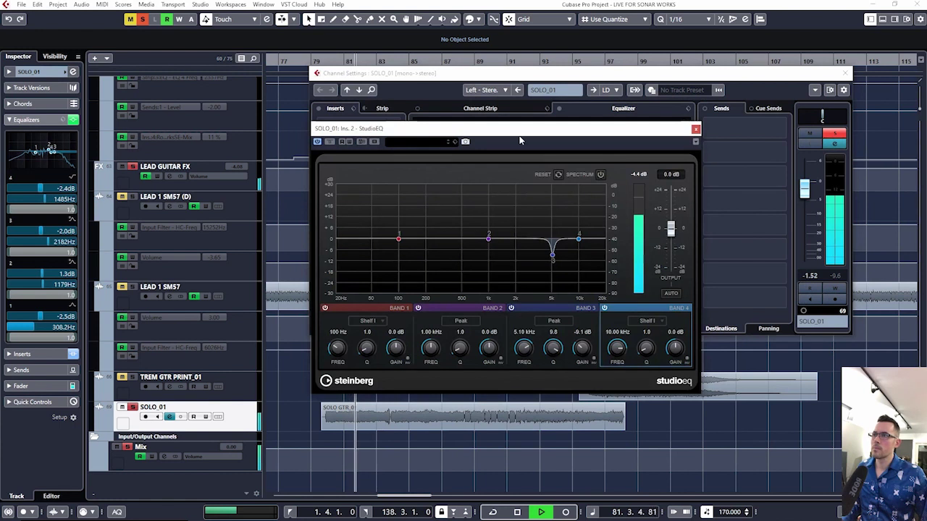
pyautogui.press('space')
pyautogui.click(832, 127)
# - Compare SOLO_01 with its channel equalizer bypassed and active during playback
pyautogui.click(559, 109)
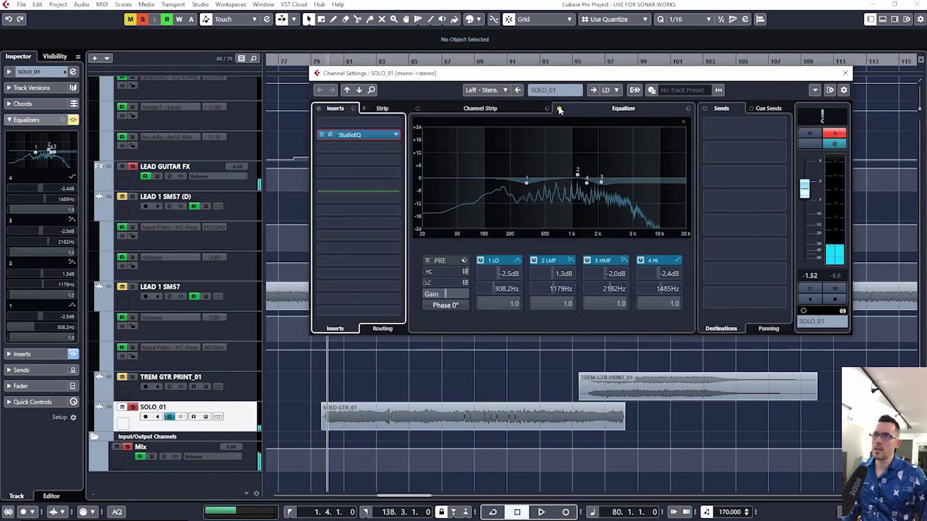
pyautogui.press('space')
pyautogui.click(558, 108)
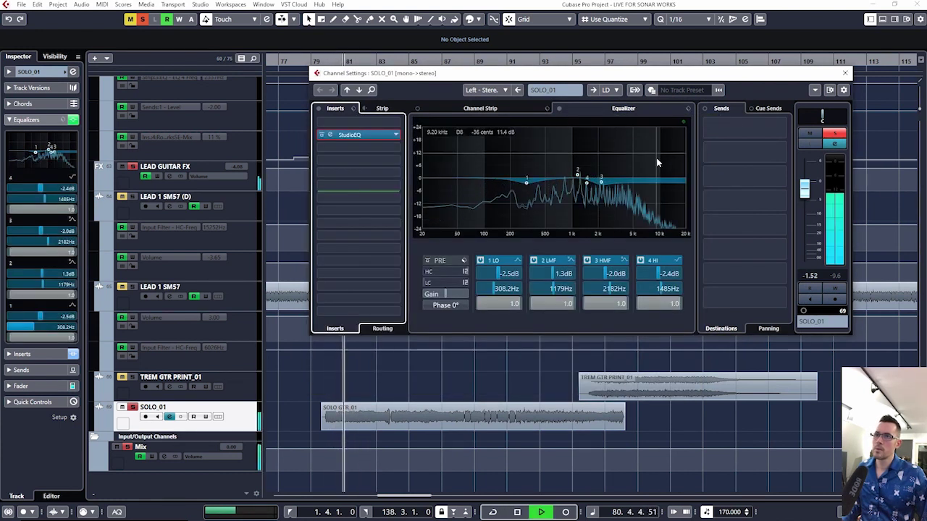
pyautogui.press('space')
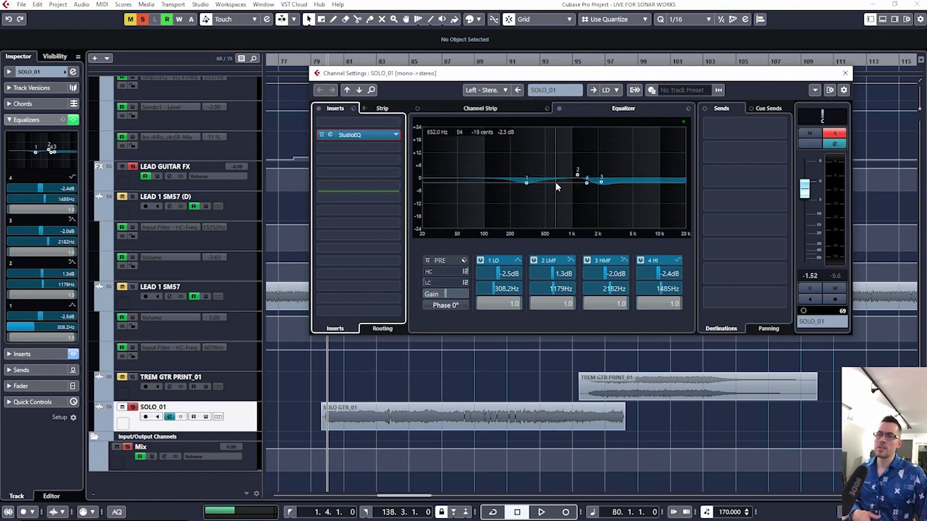
# - Take SOLO_01 out of solo, close its channel settings and play the guitar solo within the full mix
pyautogui.click(842, 133)
pyautogui.press('space')
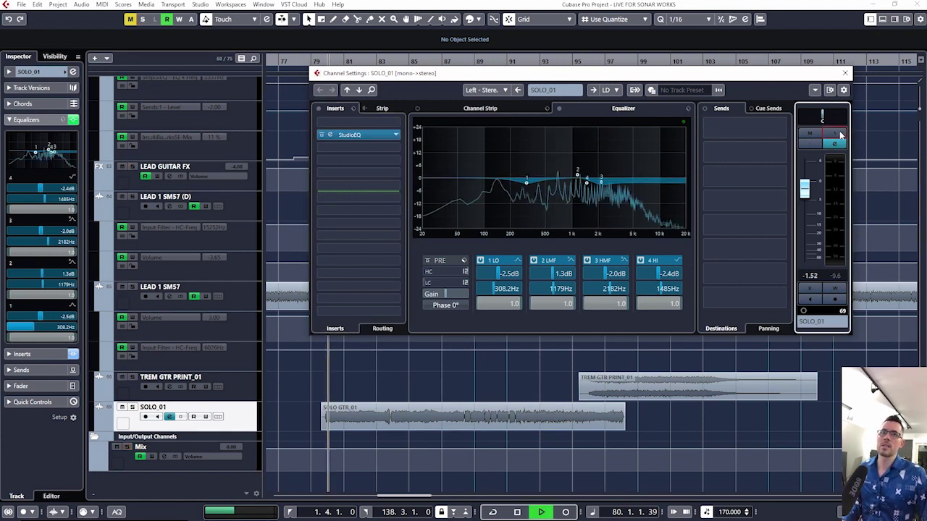
pyautogui.click(845, 74)
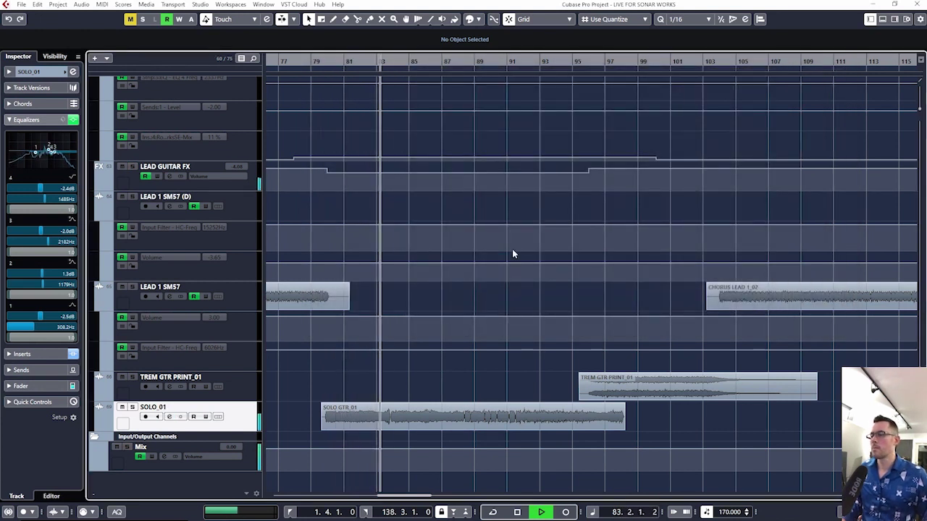
pyautogui.keyDown('ctrl'); pyautogui.scroll(-2, 486, 297); pyautogui.keyUp('ctrl')
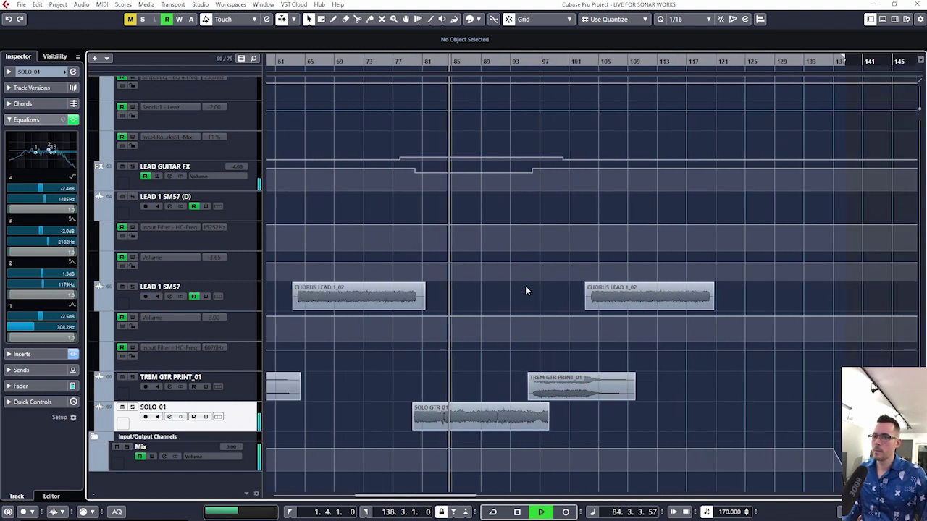
pyautogui.scroll(2, 341, 201)
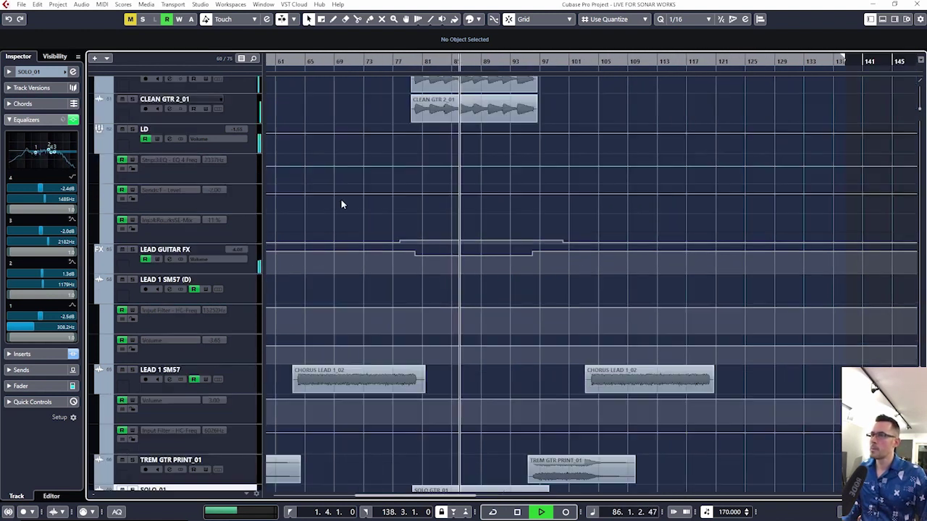
pyautogui.press('space')
# - Select the LD track's RoomWorks SE Mix automation lane and review the lead guitar automation around the solo
pyautogui.click(257, 233)
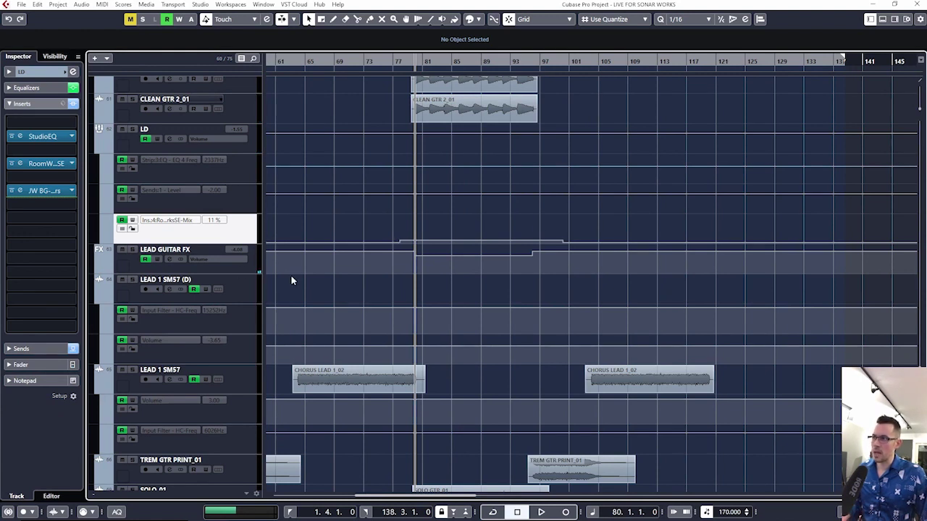
pyautogui.scroll(-2, 583, 265)
pyautogui.press('space')
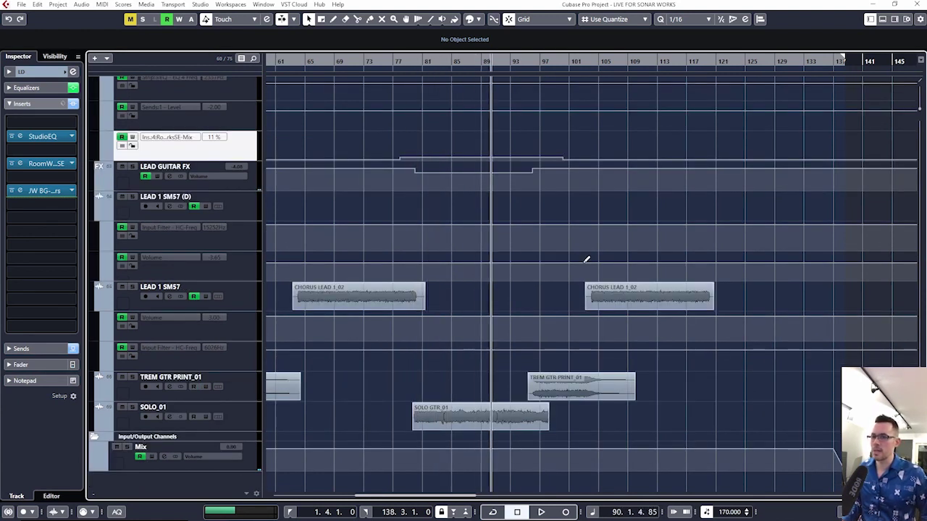
pyautogui.scroll(2, 615, 261)
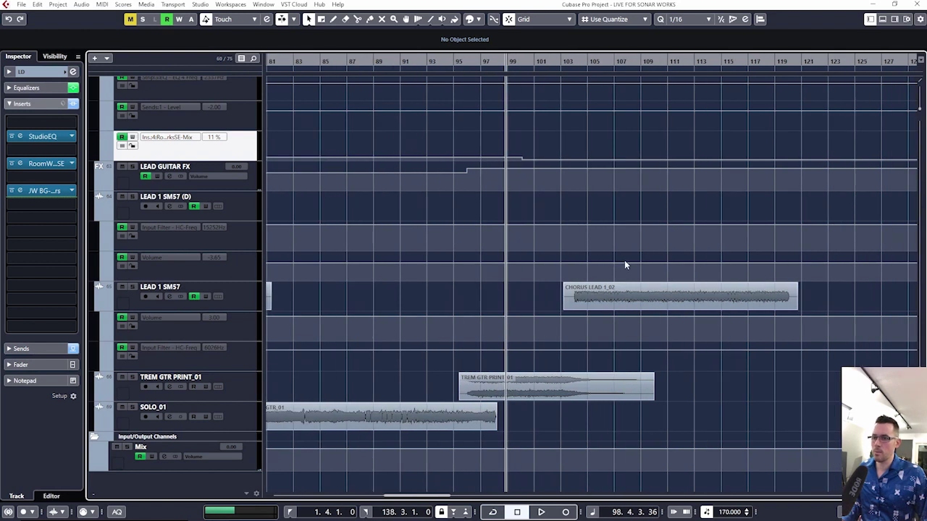
pyautogui.scroll(-5, 500, 308)
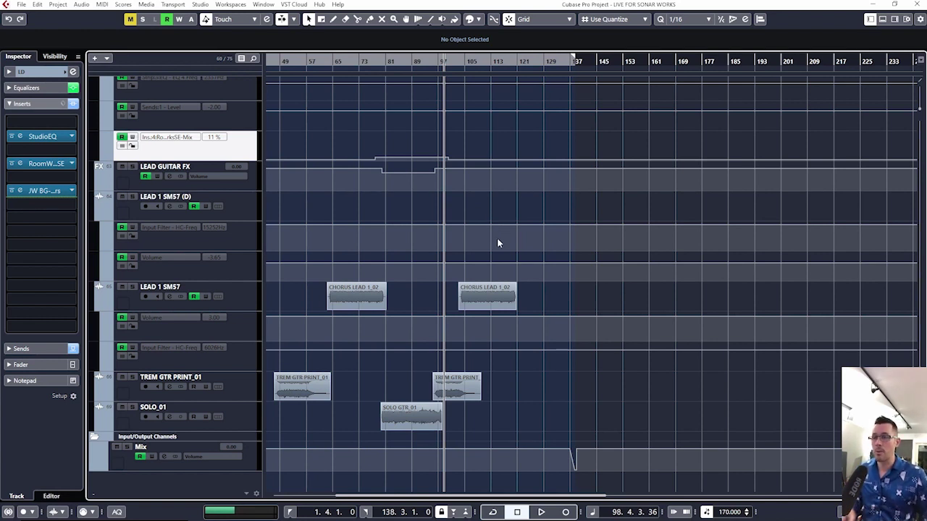
# - Play the RADIOGTR_02 clip from bar 119 with RADIO C's channel settings open, and close the settings
pyautogui.scroll(10, 497, 237)
pyautogui.scroll(3, 536, 225)
pyautogui.scroll(3, 544, 226)
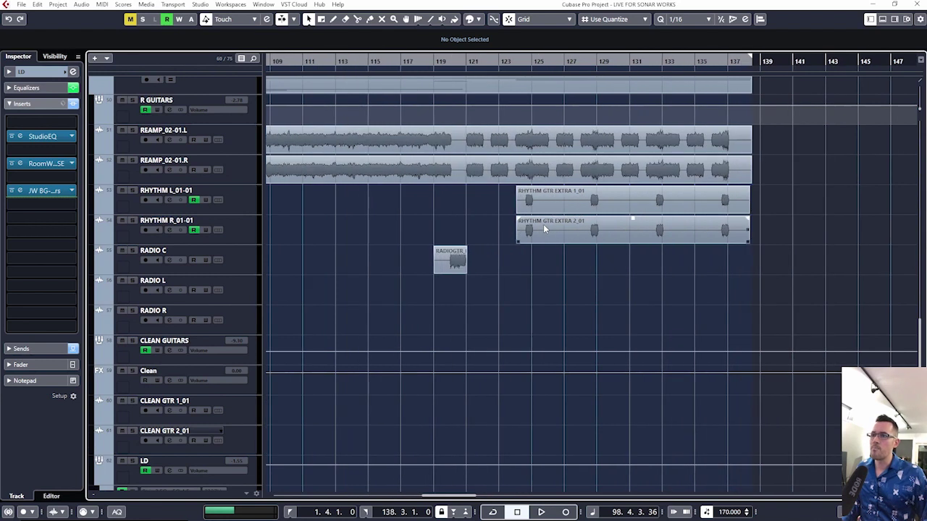
pyautogui.hscroll(-8, 544, 227)
pyautogui.scroll(-3, 546, 227)
pyautogui.hscroll(8, 549, 230)
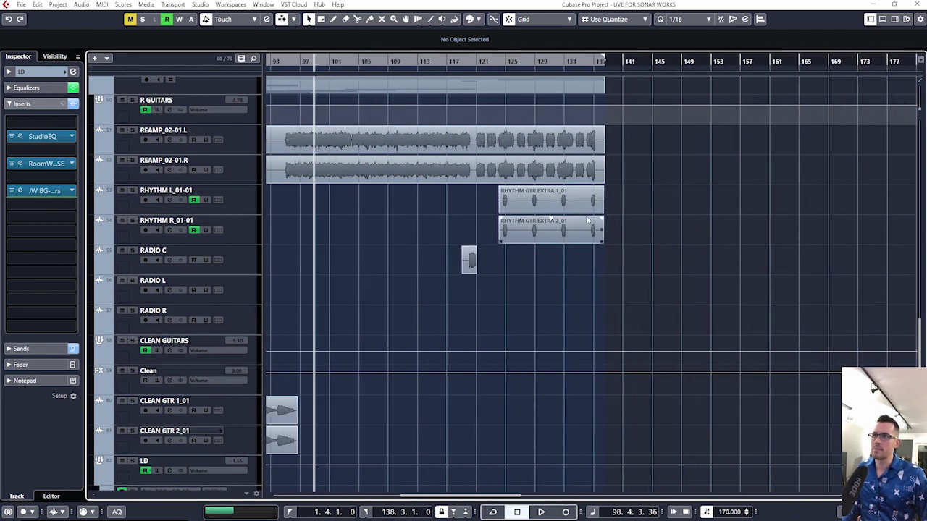
pyautogui.scroll(5, 435, 221)
pyautogui.moveTo(359, 61); pyautogui.dragTo(288, 196)
pyautogui.click(238, 268)
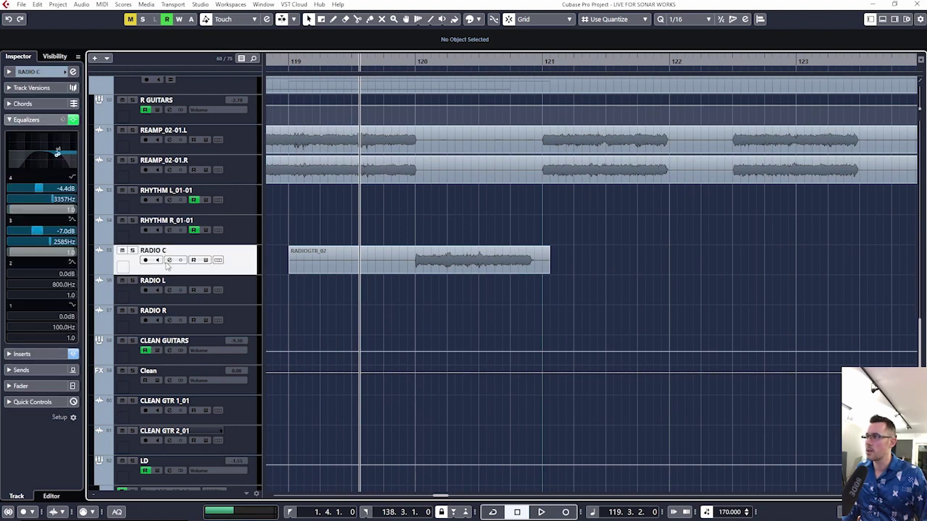
pyautogui.click(169, 260)
pyautogui.press('space')
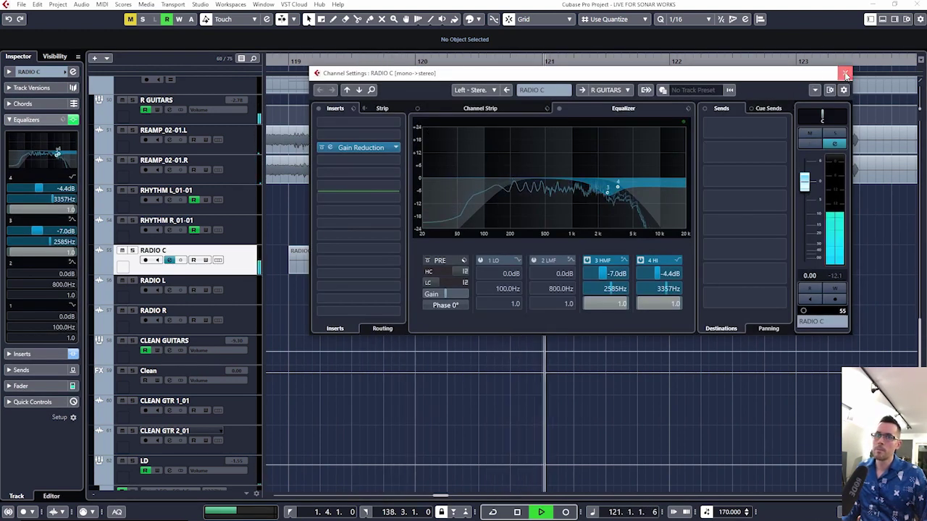
pyautogui.click(844, 73)
pyautogui.press('space')
# - Place the playhead at bar 124, play RHYTHM L_01-01 soloed and take it out of solo
pyautogui.moveTo(696, 63); pyautogui.dragTo(613, 68)
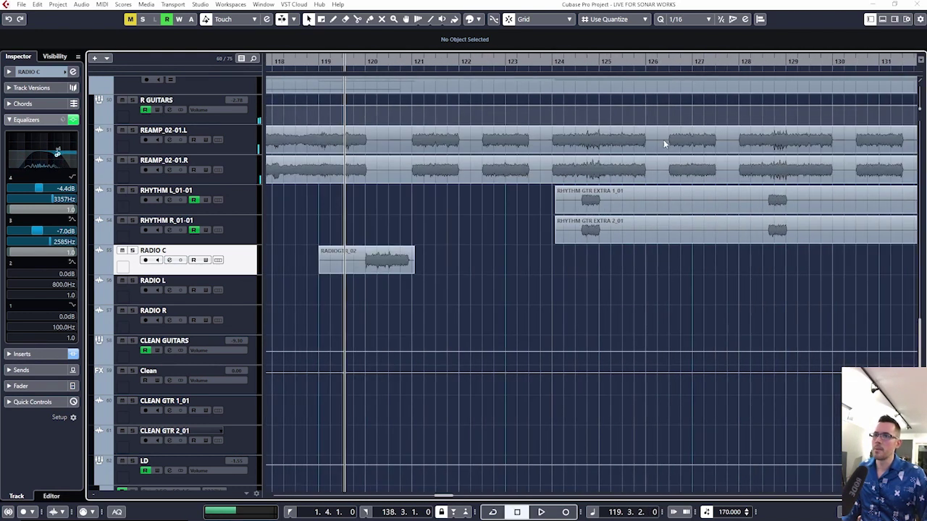
pyautogui.click(495, 65)
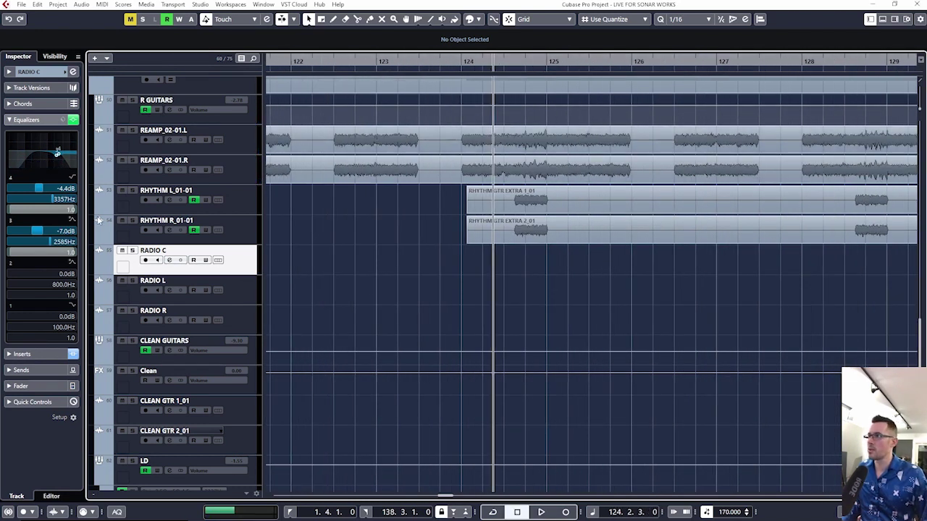
pyautogui.click(134, 194)
pyautogui.press('space')
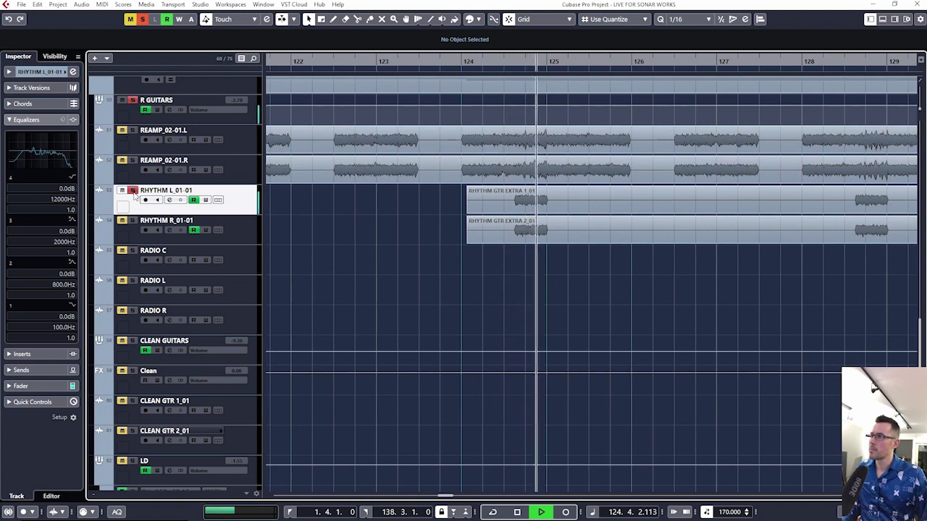
pyautogui.press('space')
pyautogui.click(132, 191)
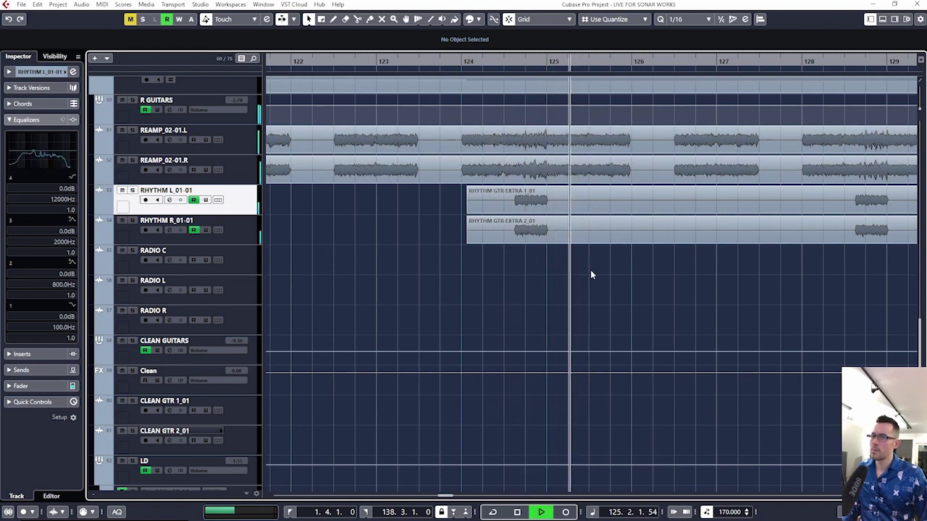
# - Select RHYTHM R_01-01 and play the RHYTHM GTR EXTRA clips within the full mix
pyautogui.press('g')
pyautogui.hscroll(5, 616, 289)
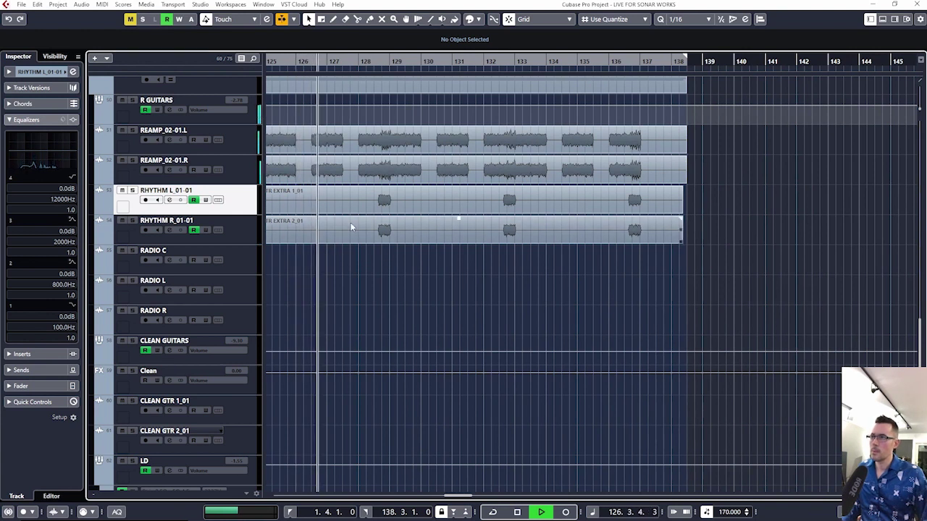
pyautogui.click(256, 226)
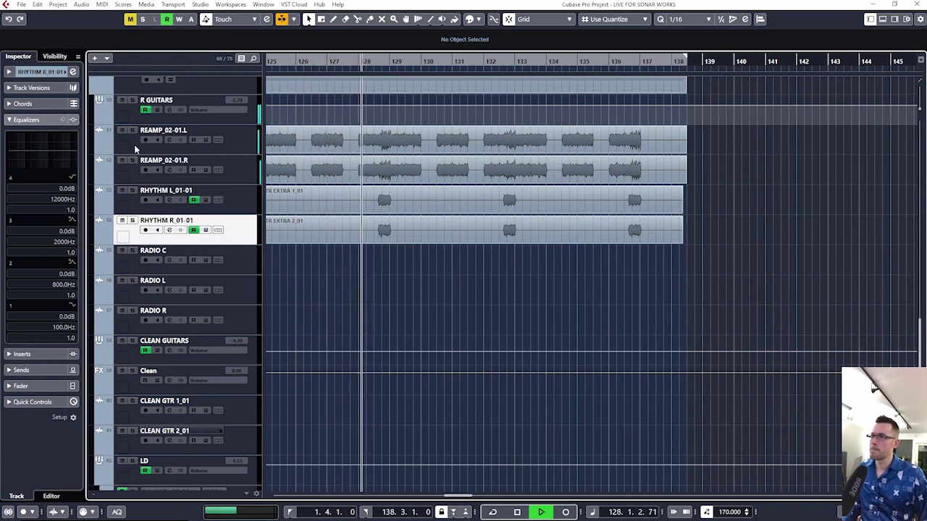
pyautogui.press('g')
pyautogui.press('g')
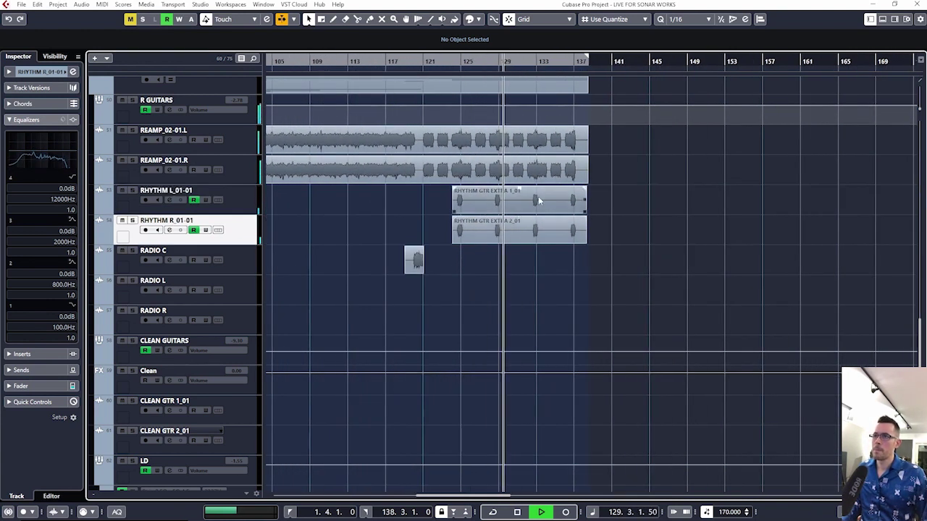
pyautogui.press('h')
pyautogui.press('h')
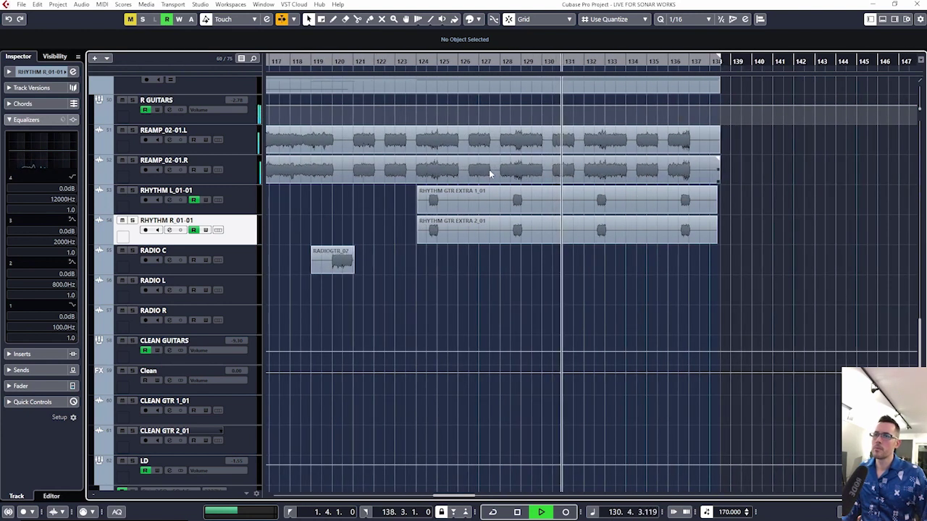
pyautogui.press('space')
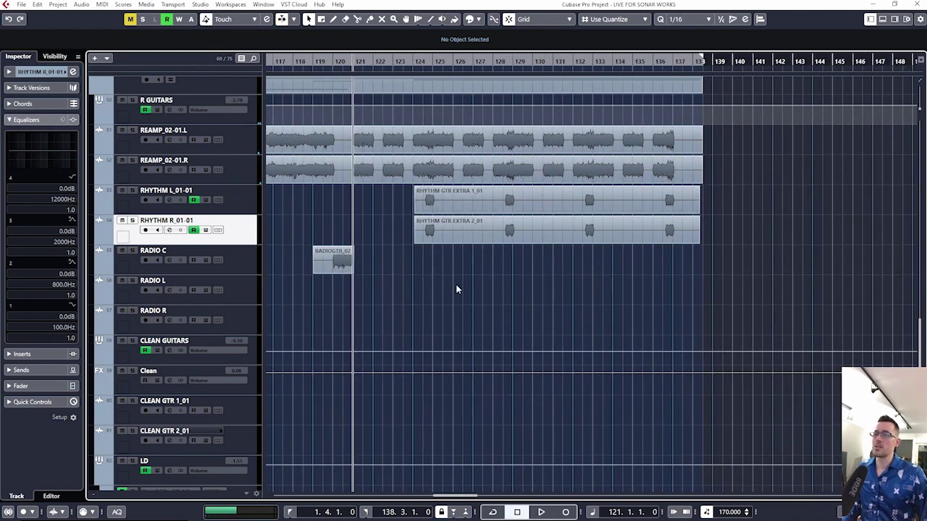
# - Open the MixConsole and show the last guitar channels beside the Mix output channel
pyautogui.press('g')
pyautogui.scroll(5, 469, 277)
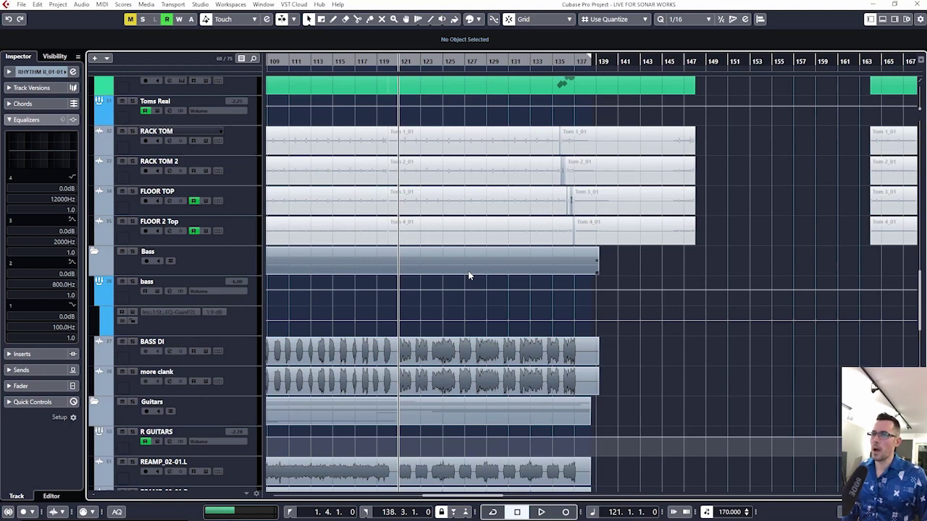
pyautogui.scroll(3, 468, 275)
pyautogui.press('h')
pyautogui.press('h')
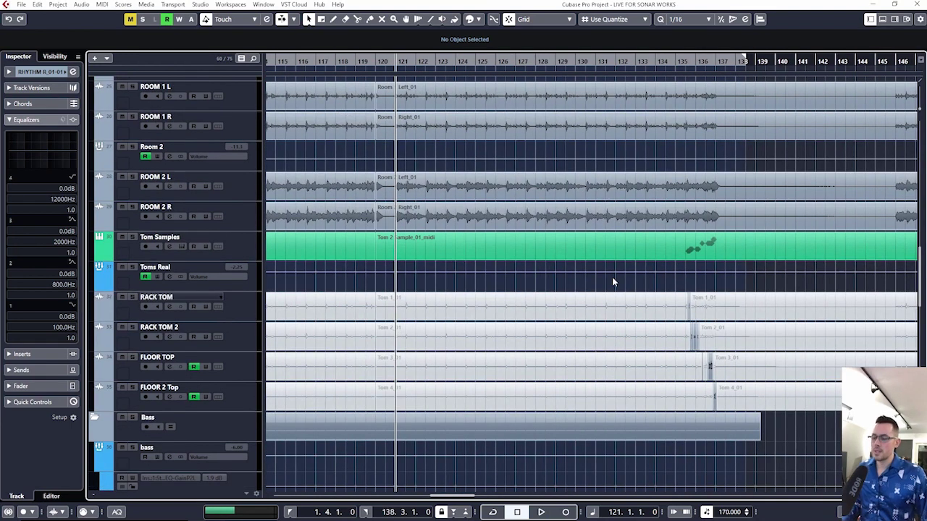
pyautogui.press('F3')
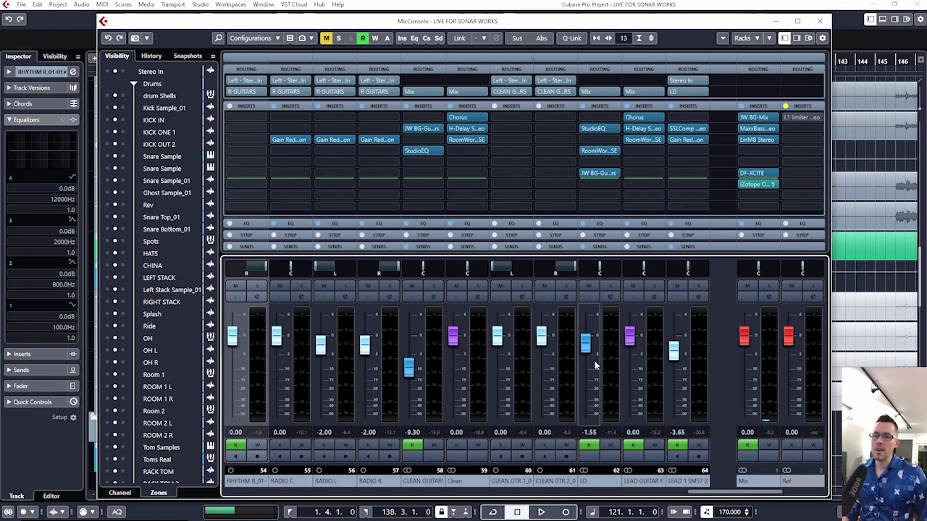
pyautogui.hscroll(5, 739, 495)
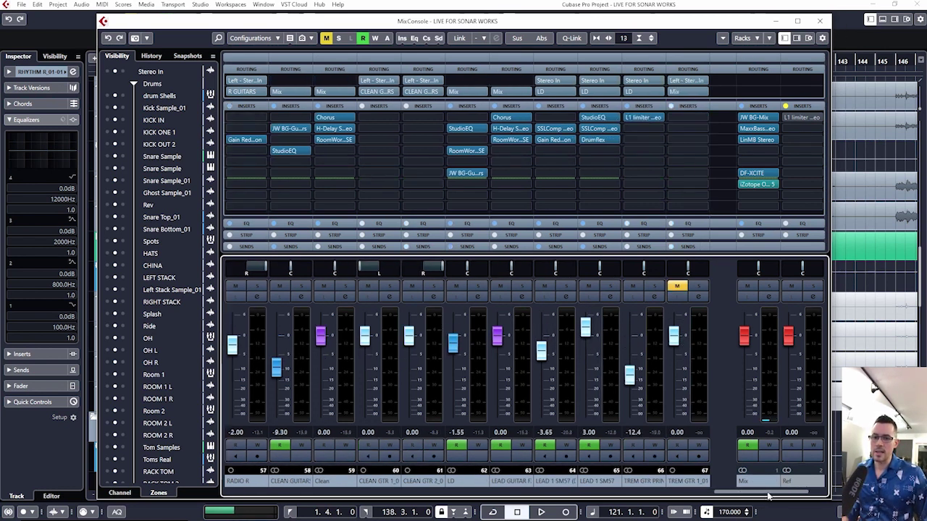
# - Bypass all inserts on the Mix channel and play the mix from bar 121
pyautogui.click(742, 107)
pyautogui.moveTo(735, 27); pyautogui.dragTo(641, 28)
pyautogui.press('space')
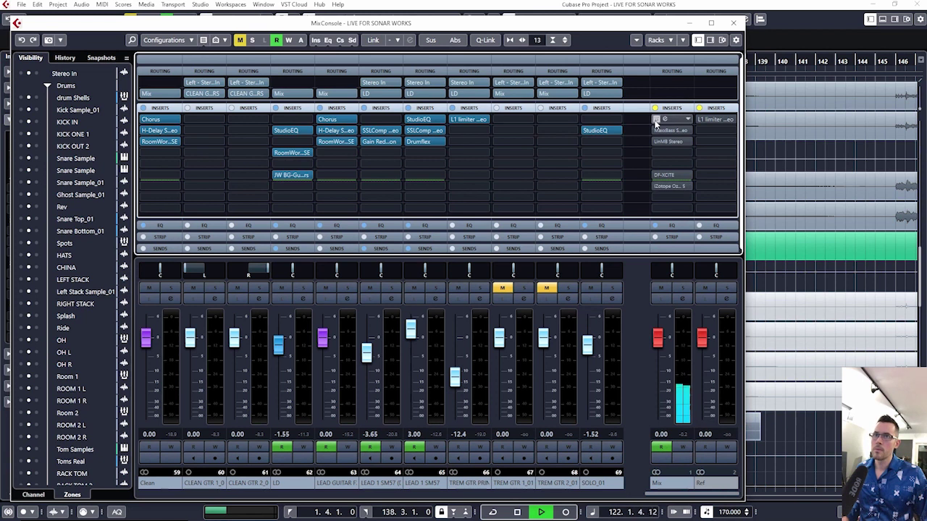
# - Reactivate the JW BG-Mix and iZotope inserts on the Mix channel, playing the mix from bar 121 to compare
pyautogui.press('space')
pyautogui.click(658, 122)
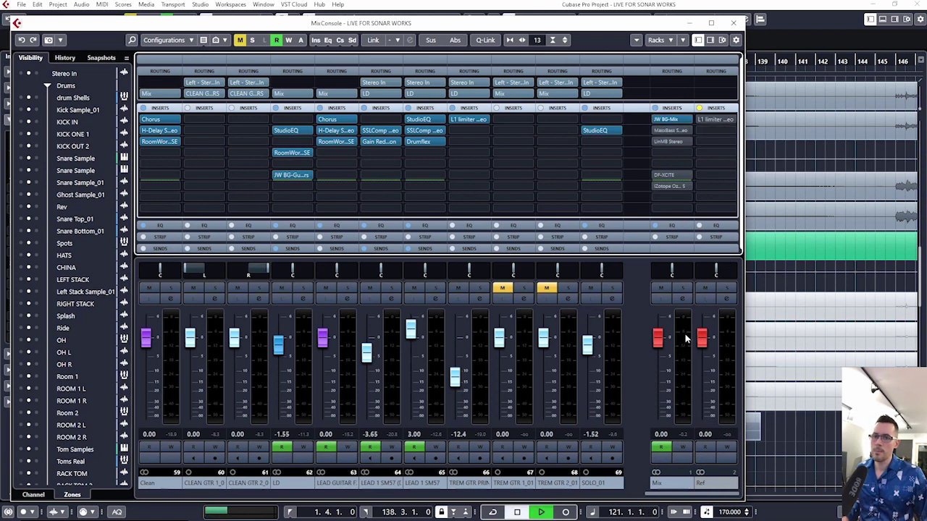
pyautogui.press('space')
pyautogui.press('space')
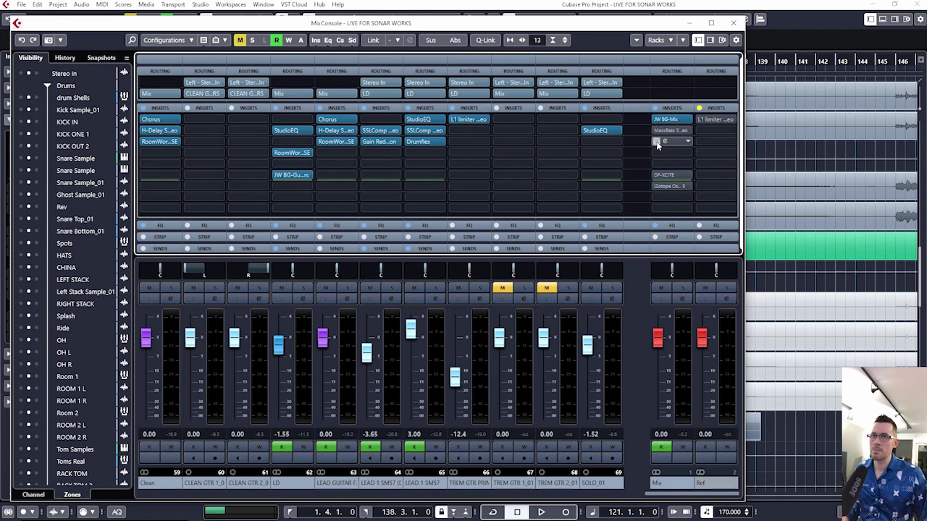
pyautogui.click(660, 187)
pyautogui.press('space')
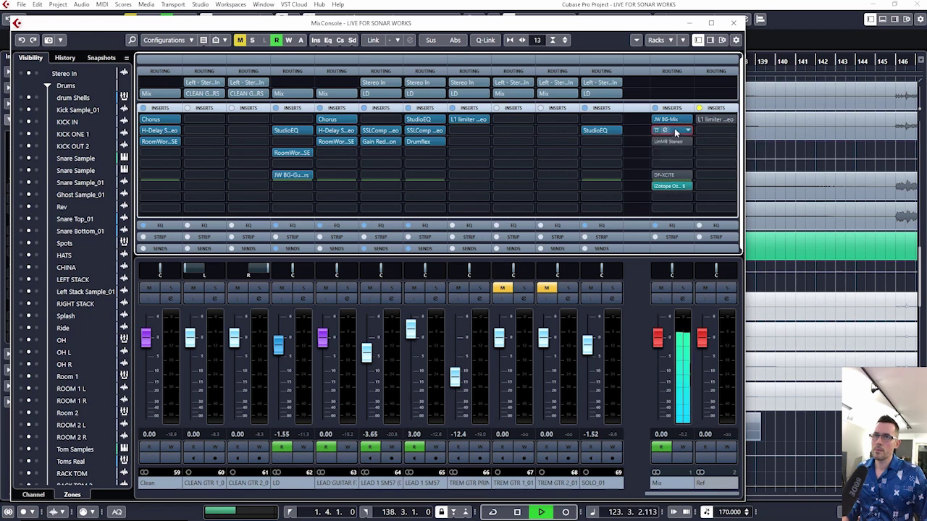
# - Reactivate the MaxxBass Stereo insert on the Mix channel, inspect it during playback and close its window
pyautogui.click(675, 132)
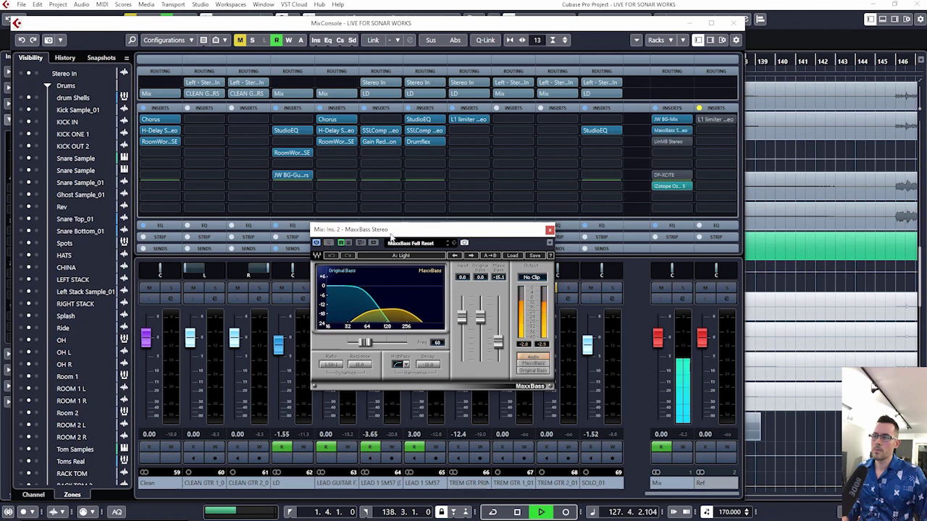
pyautogui.press('space')
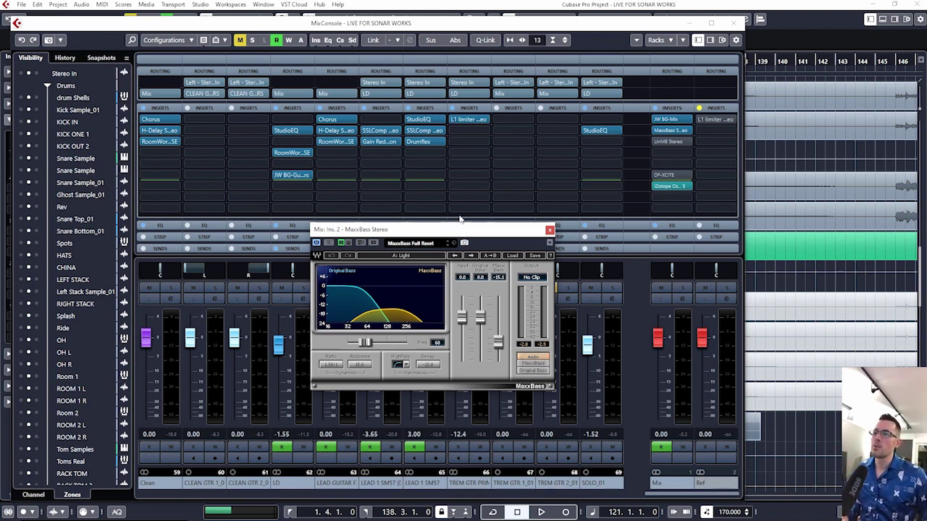
pyautogui.click(550, 230)
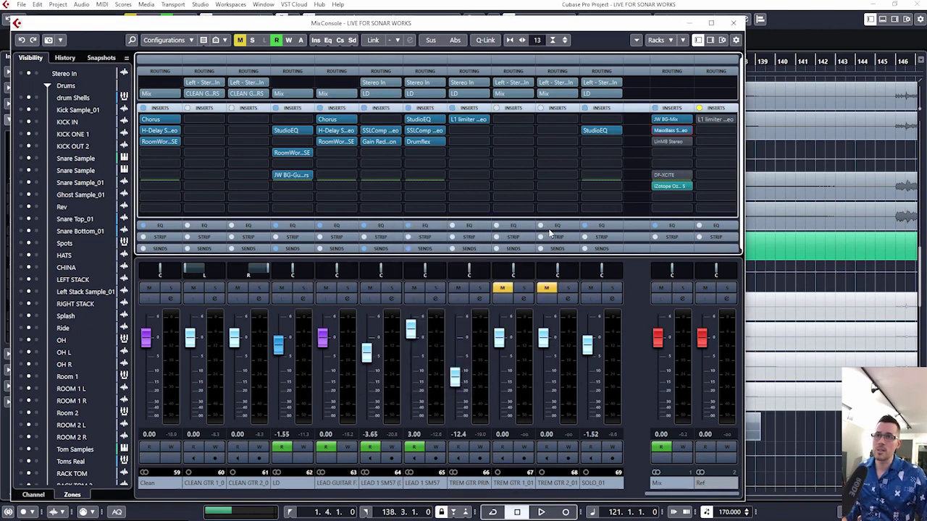
# - Open and reactivate the LinMB Stereo insert on the Mix channel and inspect its multiband compression during playback
pyautogui.click(676, 141)
pyautogui.click(604, 245)
pyautogui.moveTo(588, 195); pyautogui.dragTo(557, 172)
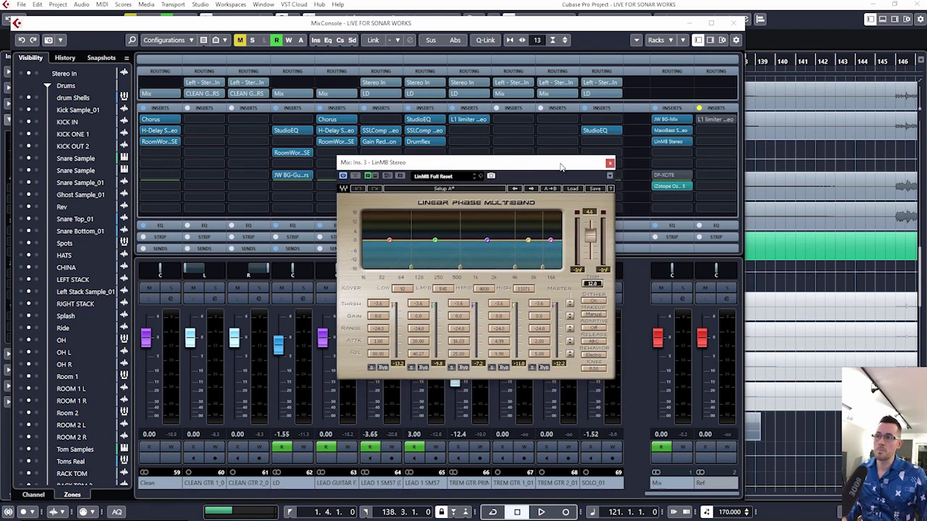
pyautogui.press('space')
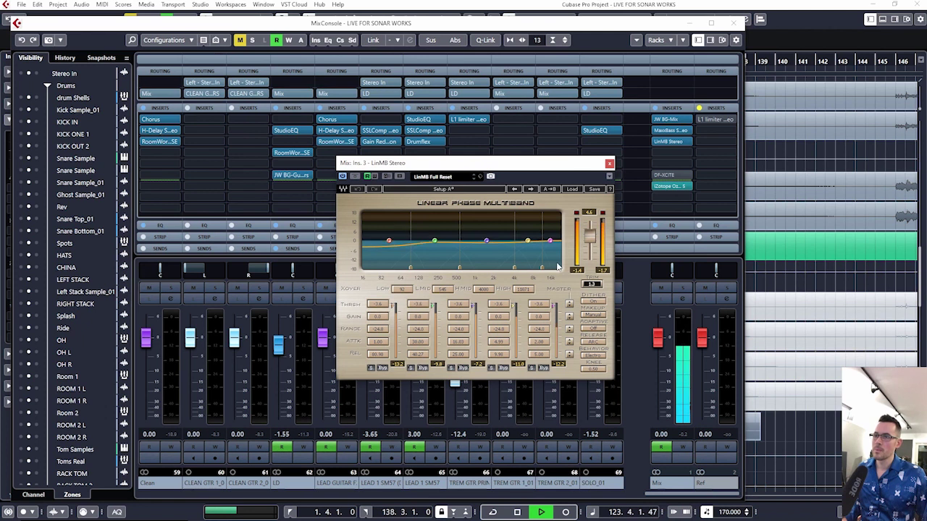
pyautogui.press('space')
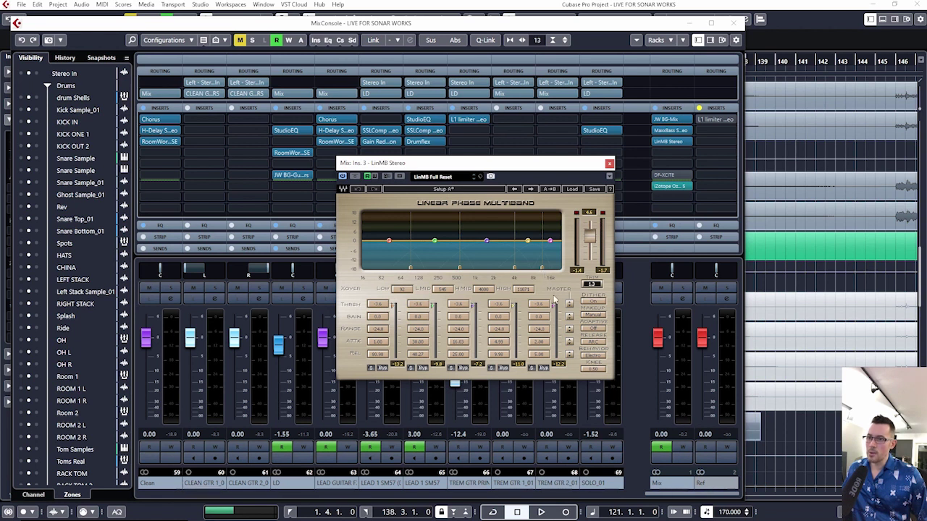
# - Set the LinMB master range to -23.2 for all bands and play the mix from bar 121
pyautogui.click(570, 329)
pyautogui.click(569, 330)
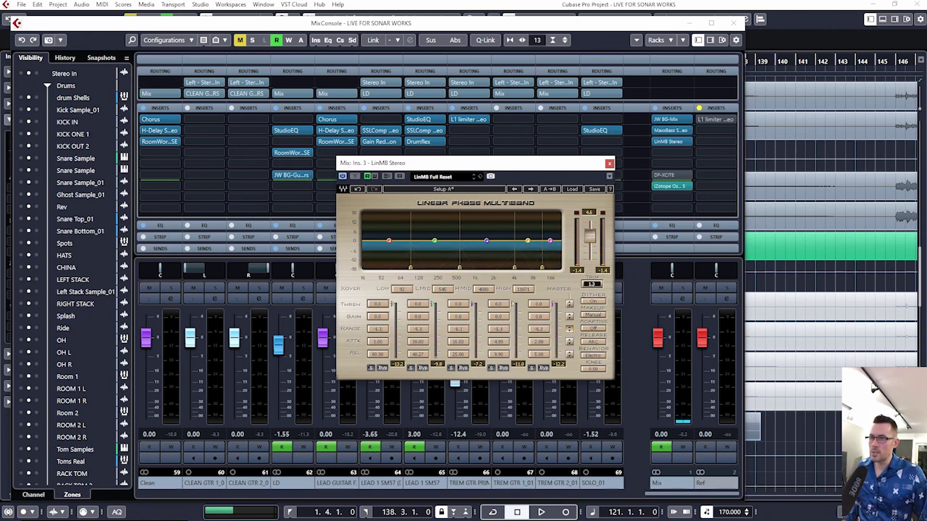
pyautogui.press('space')
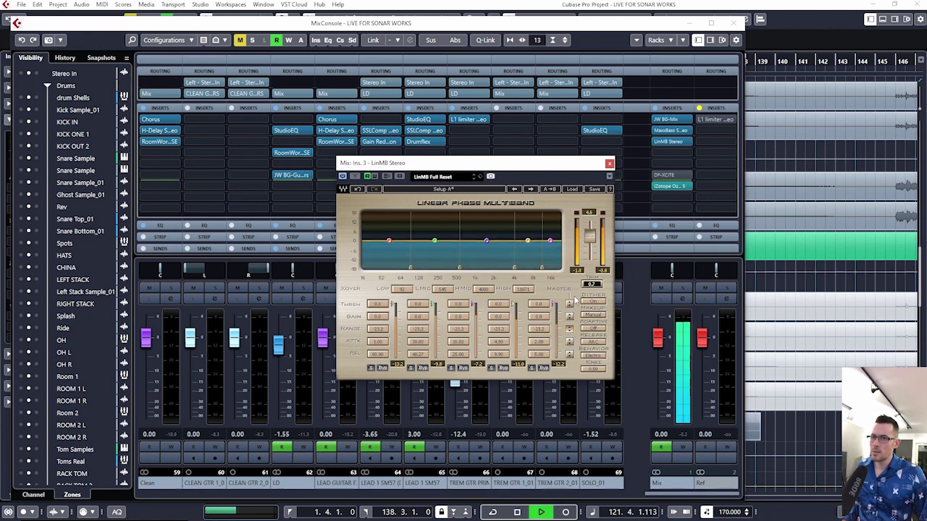
pyautogui.press('space')
pyautogui.press('space')
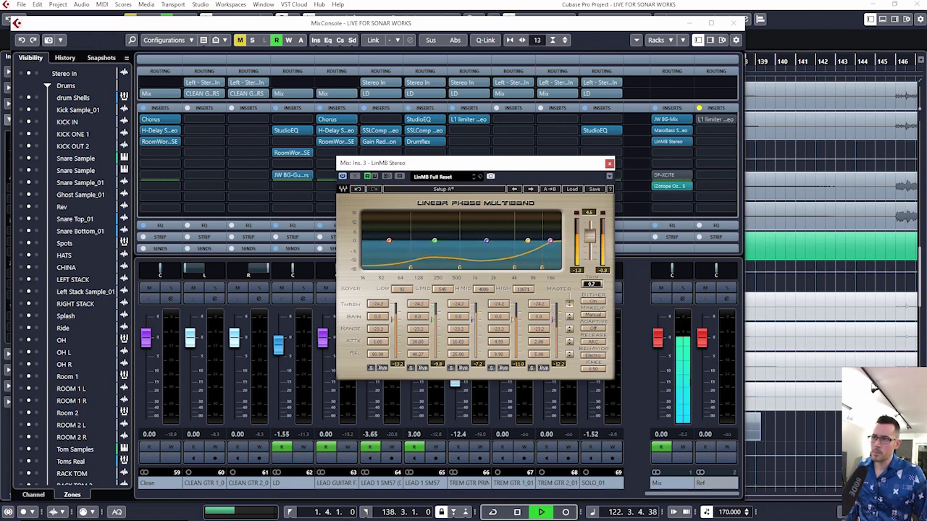
# - Raise the LinMB master threshold from its extreme setting to just below 0 dB for all bands and stop playback
pyautogui.click(569, 305)
pyautogui.press('space')
pyautogui.click(570, 307)
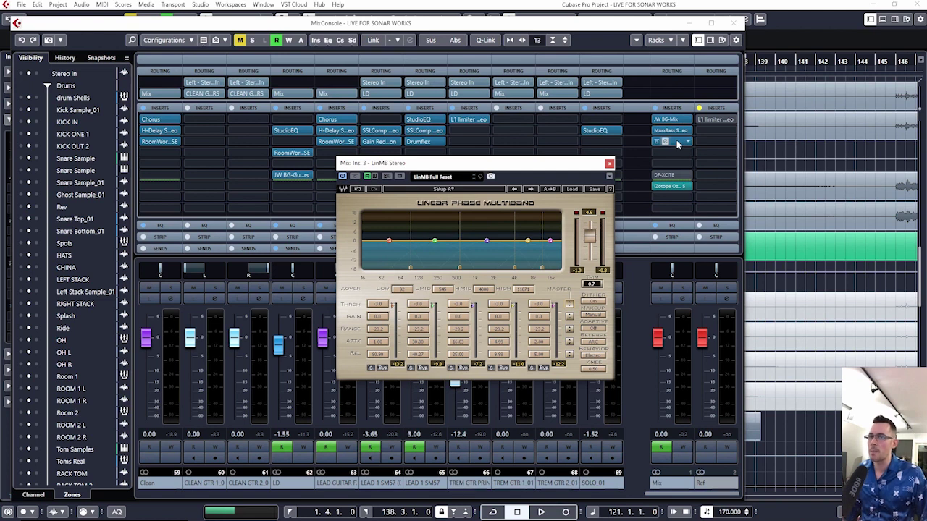
# - Close the MixConsole and move the LinMB window lower over the project's first drum tracks near the song's beginning
pyautogui.click(735, 22)
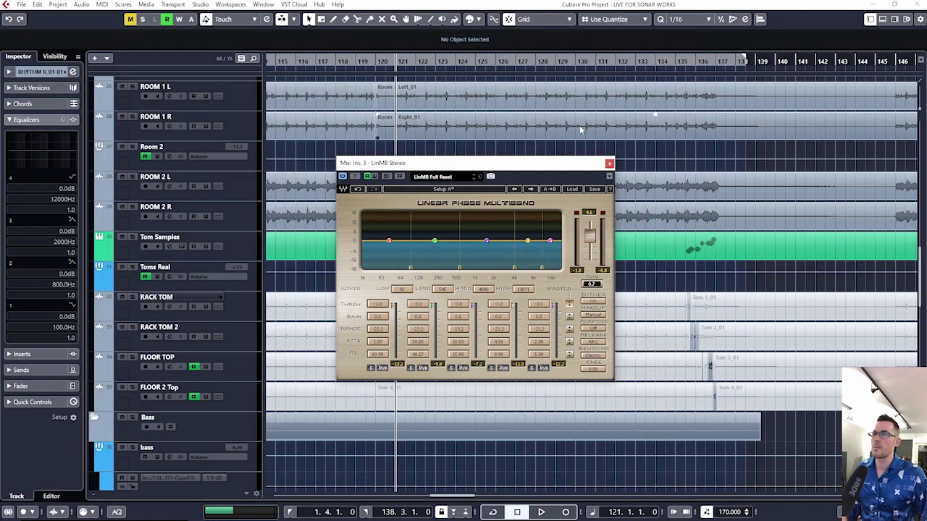
pyautogui.press('g')
pyautogui.press('g')
pyautogui.press('g')
pyautogui.moveTo(530, 166); pyautogui.dragTo(535, 230)
pyautogui.scroll(5, 490, 169)
pyautogui.press('h')
pyautogui.press('h')
pyautogui.press('h')
pyautogui.press('h')
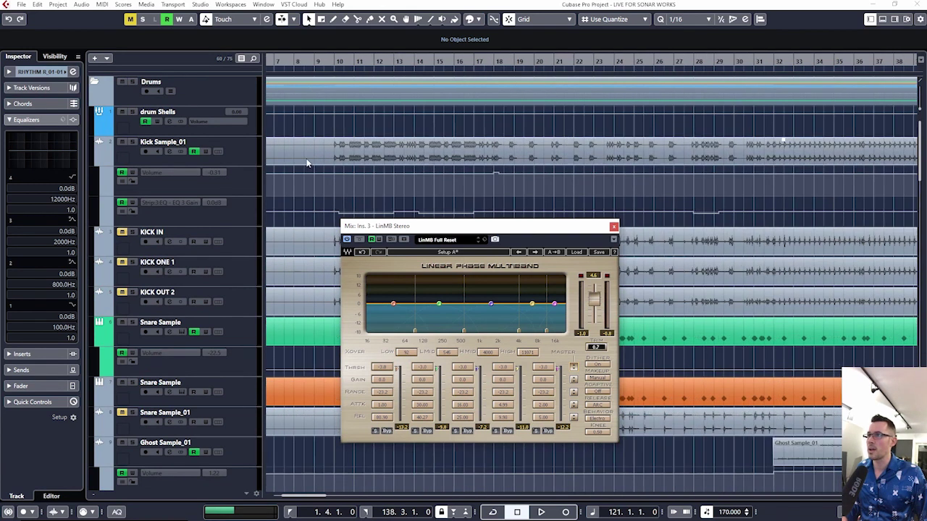
# - Play the mix from just before bar 10 while watching the LinMB gain curve, and stop playback
pyautogui.click(329, 61)
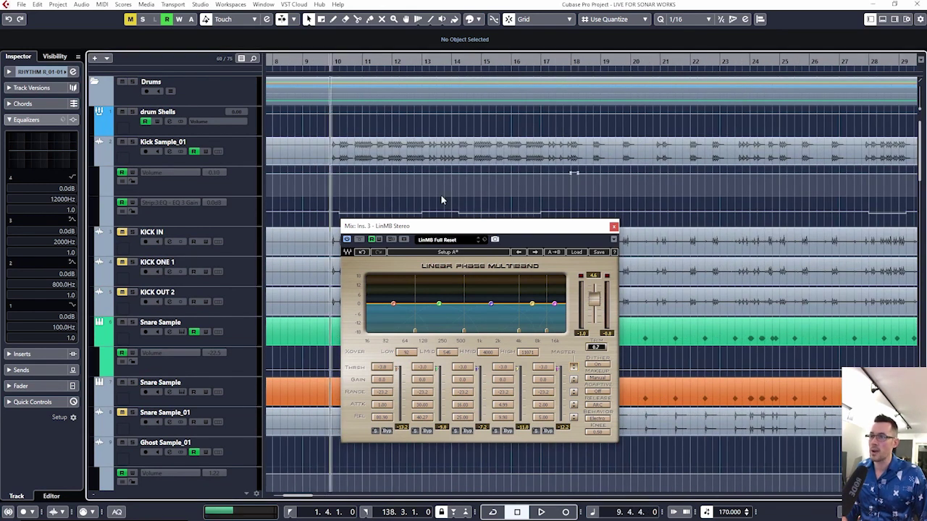
pyautogui.press('space')
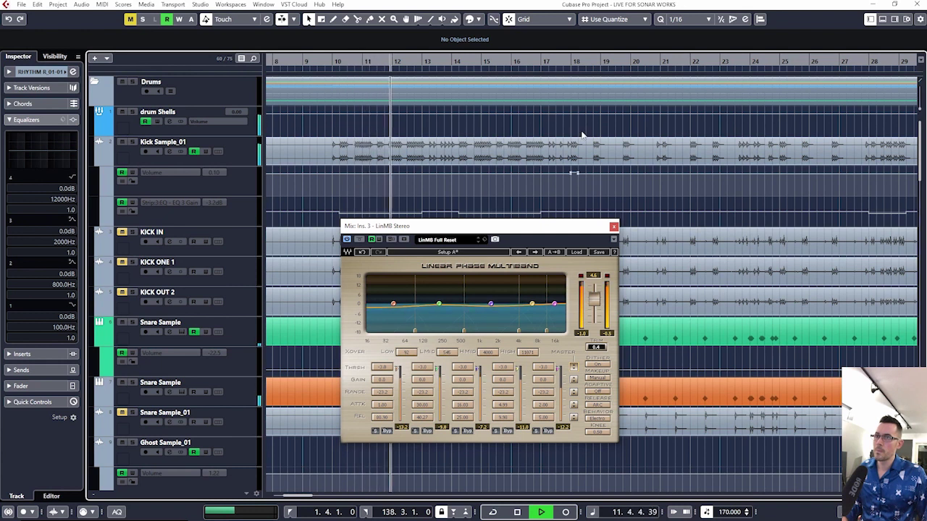
pyautogui.hscroll(3, 724, 151)
pyautogui.hscroll(3, 726, 151)
pyautogui.press('space')
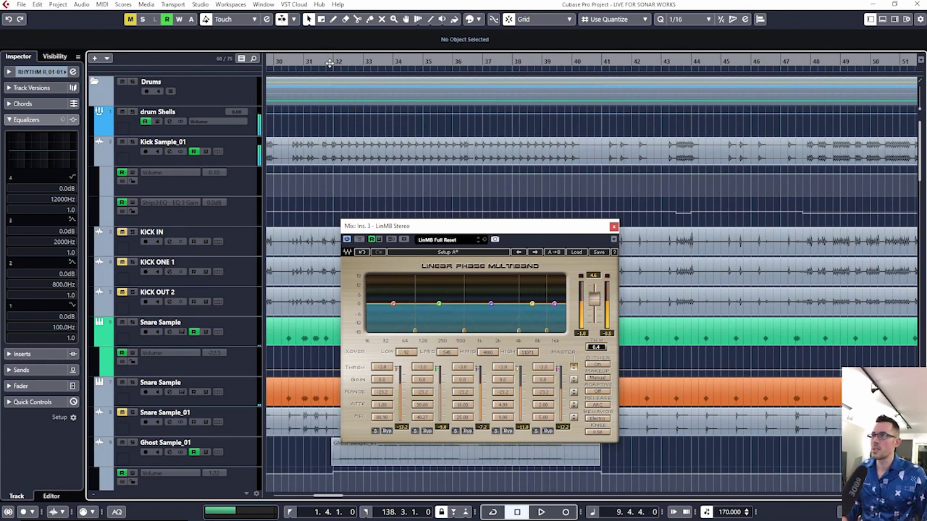
# - Play the mix from about bar 32, bypassing and reactivating the LinMB to compare the sound
pyautogui.click(346, 70)
pyautogui.press('space')
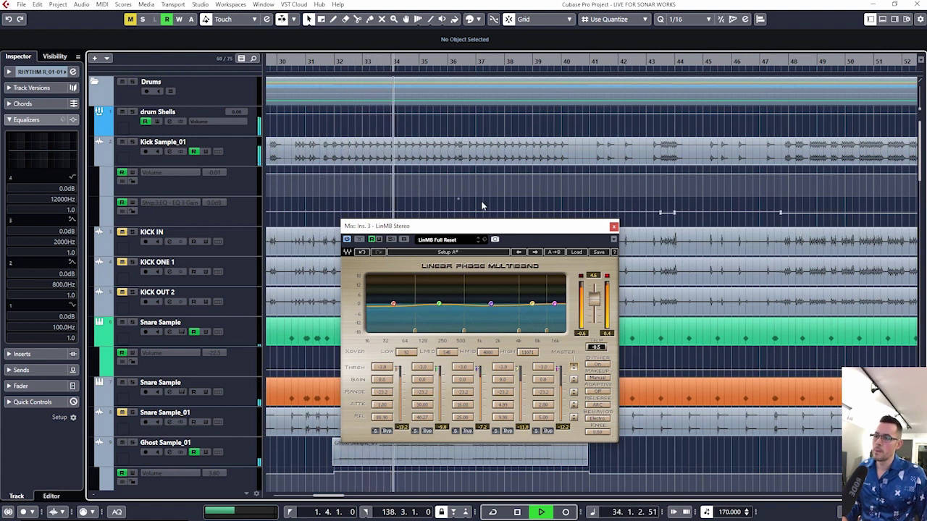
pyautogui.click(360, 239)
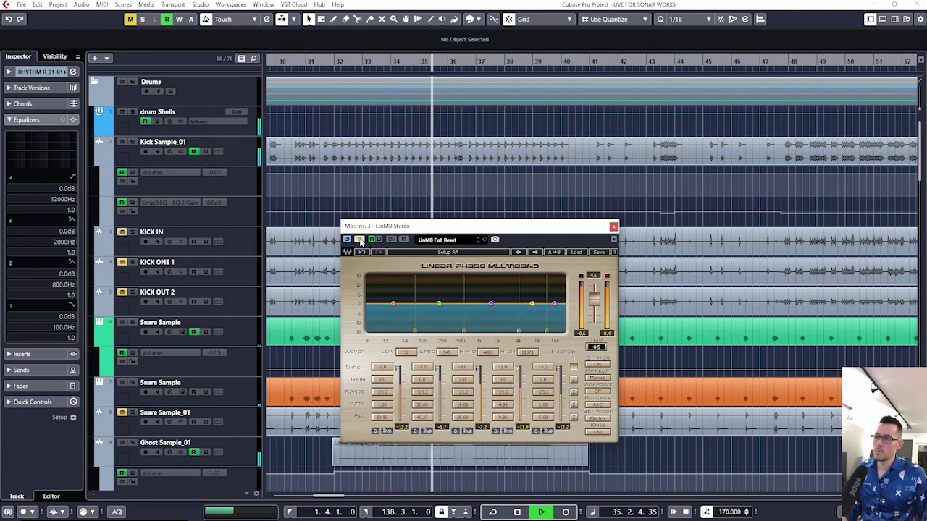
pyautogui.click(360, 240)
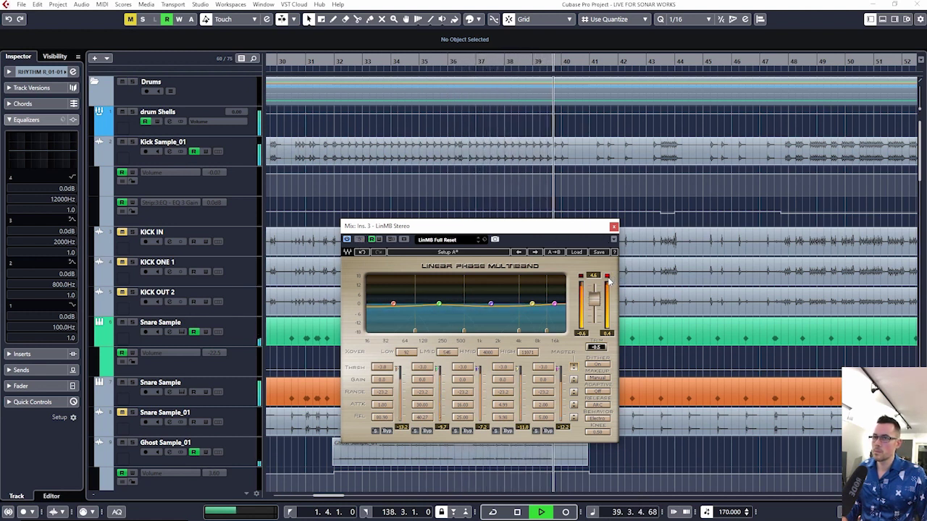
pyautogui.press('f')
pyautogui.scroll(-3, 647, 190)
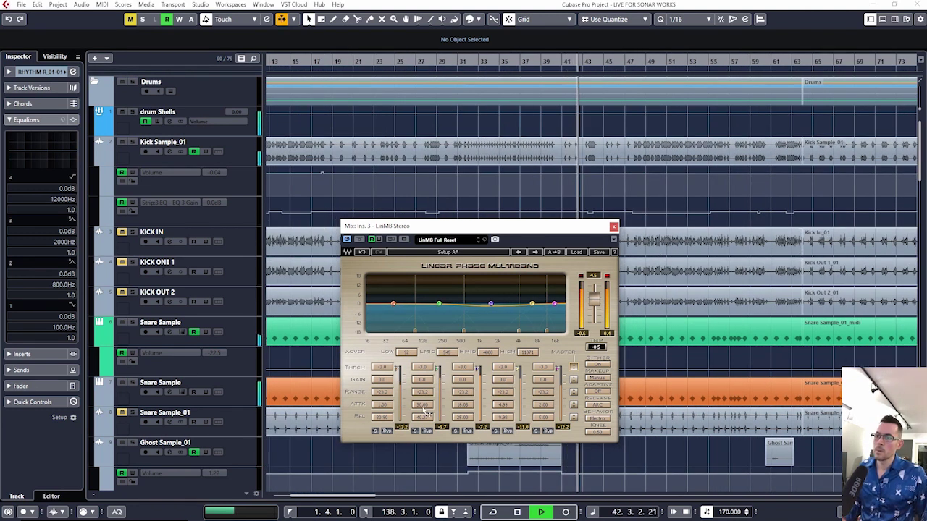
pyautogui.press('space')
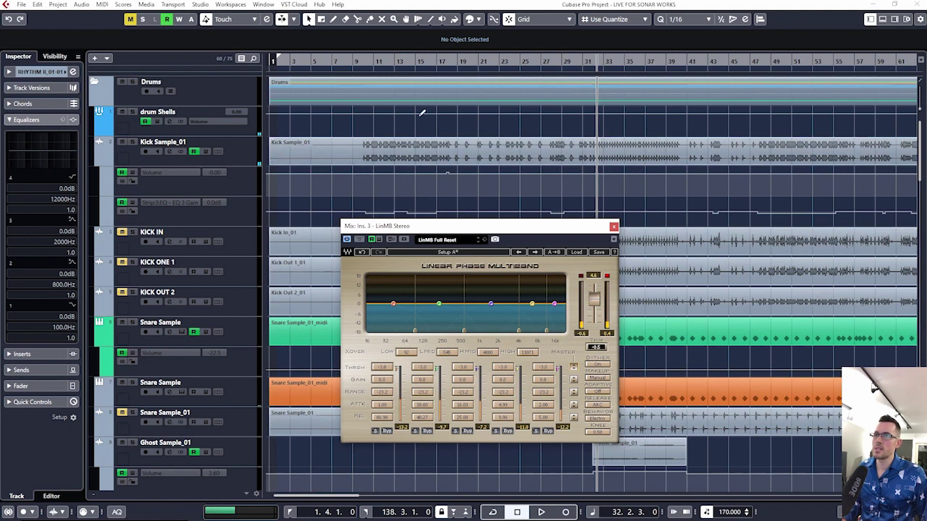
# - Try an attack of 10 on the LinMB's second band, raising it again during playback from bar 32
pyautogui.hscroll(-2, 570, 142)
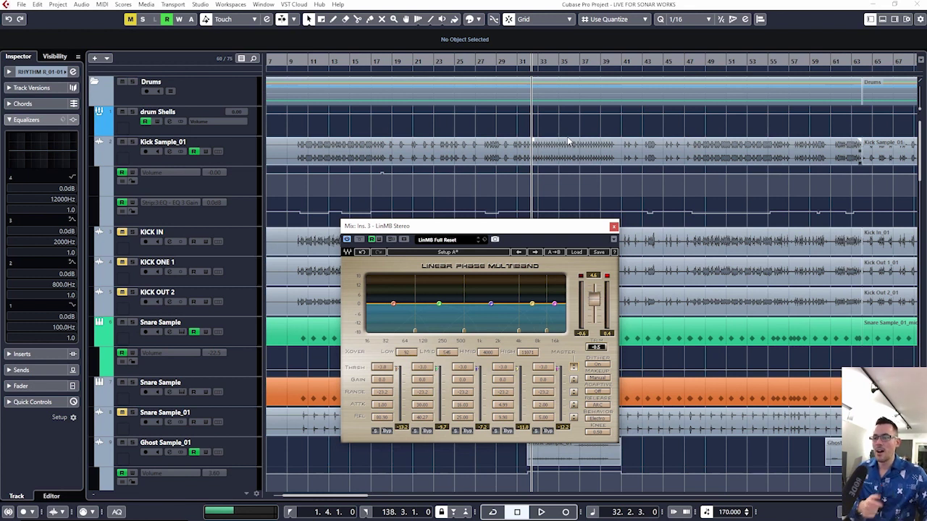
pyautogui.click(423, 406)
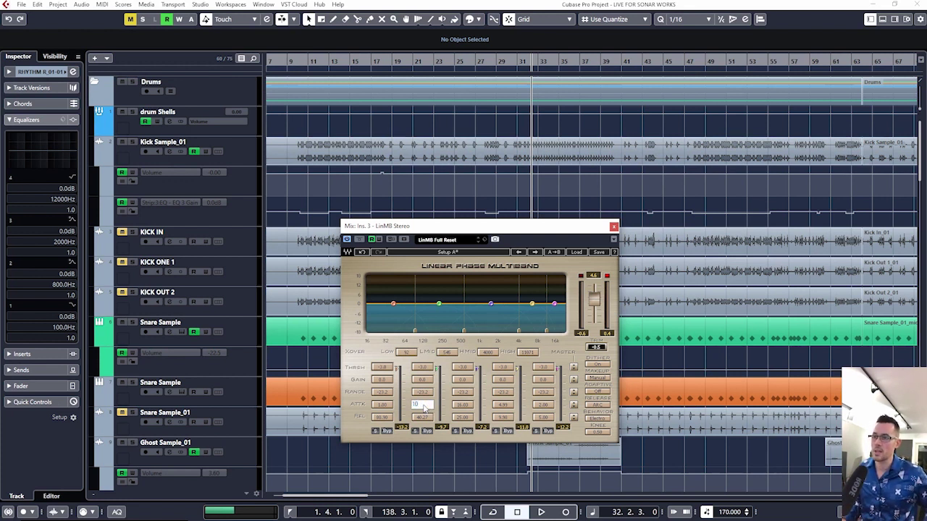
pyautogui.press('Return')
pyautogui.press('space')
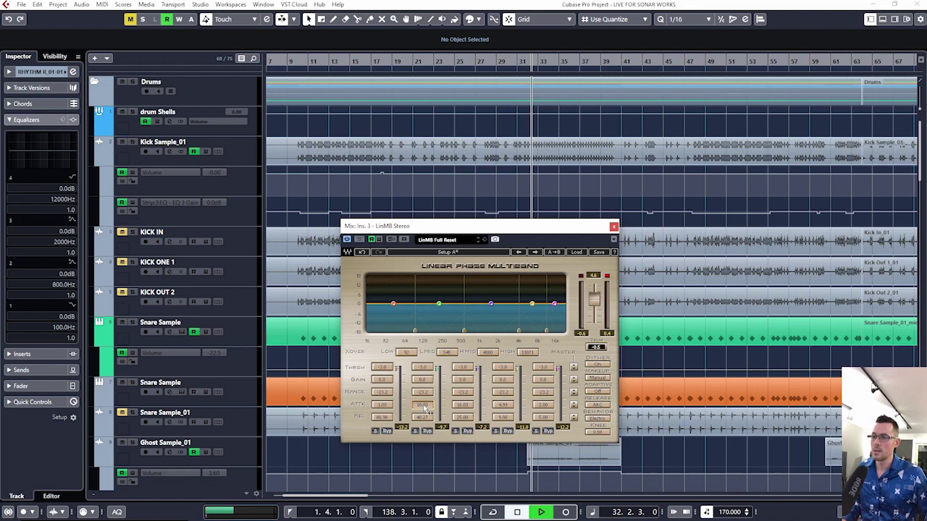
pyautogui.click(424, 405)
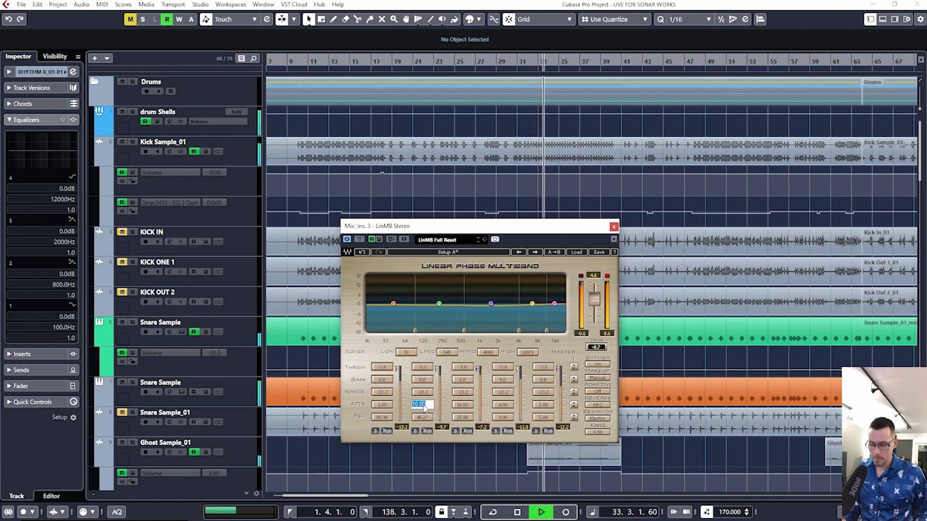
pyautogui.press('Return')
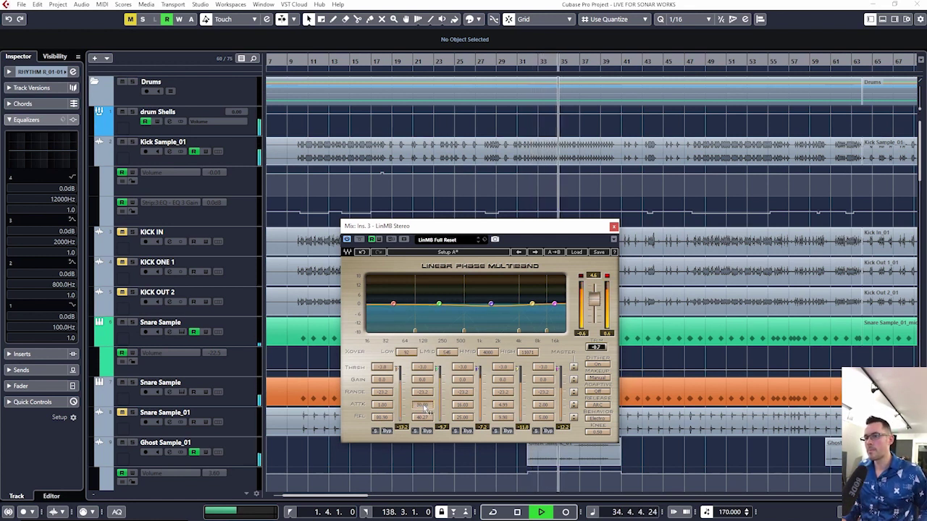
pyautogui.press('space')
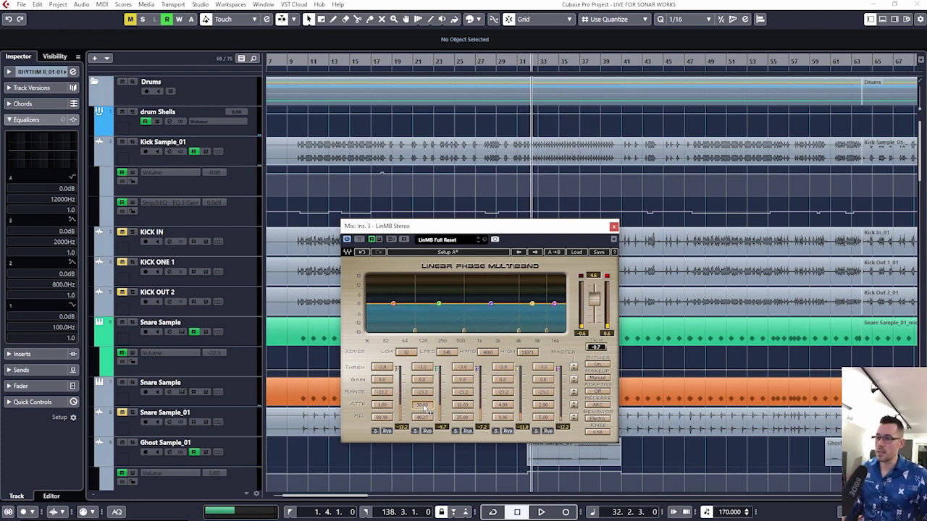
# - Set the LinMB's second-band attack to 54.46, audition slower first-band attacks during playback, and set the first-band attack to 1
pyautogui.press('space')
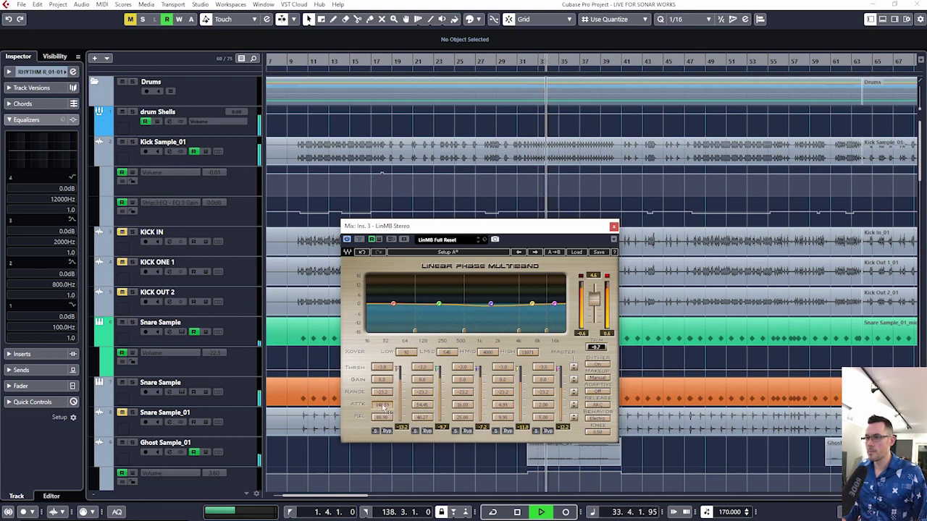
pyautogui.press('space')
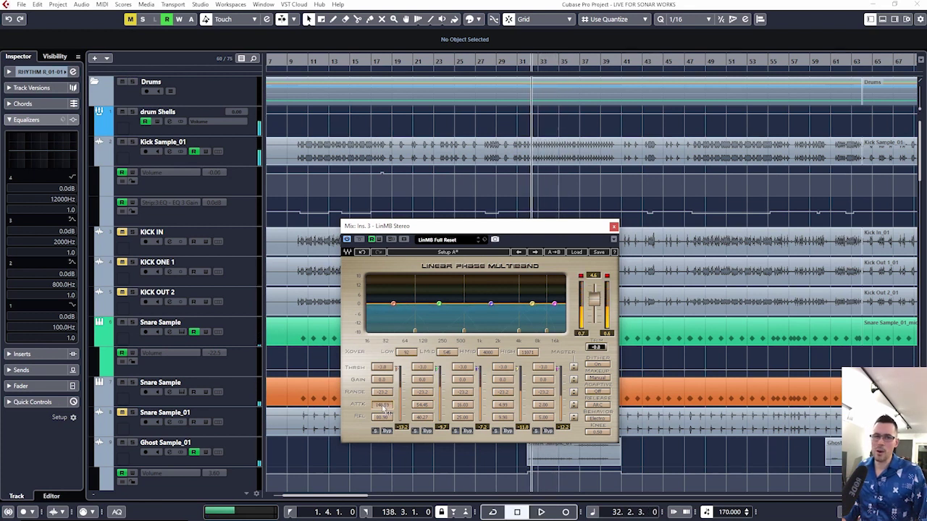
pyautogui.press('space')
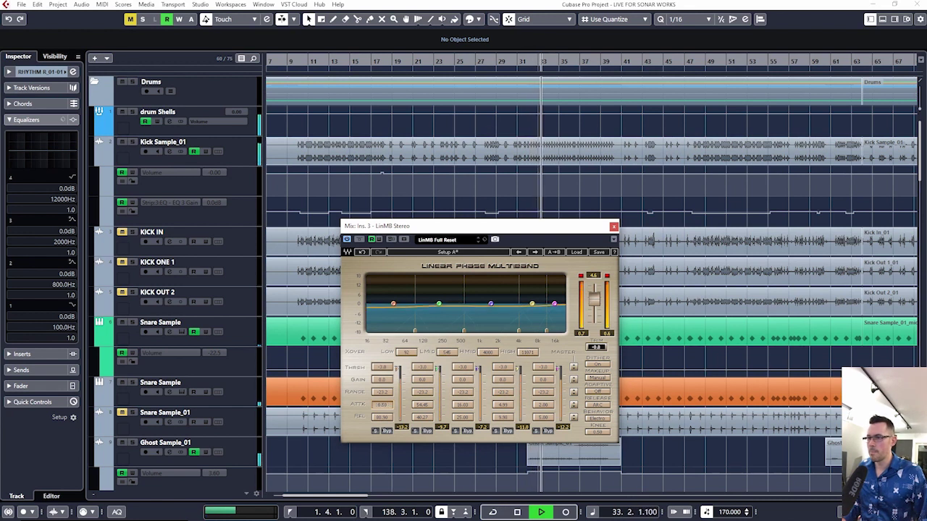
pyautogui.click(380, 404)
pyautogui.write('1')
pyautogui.press('Return')
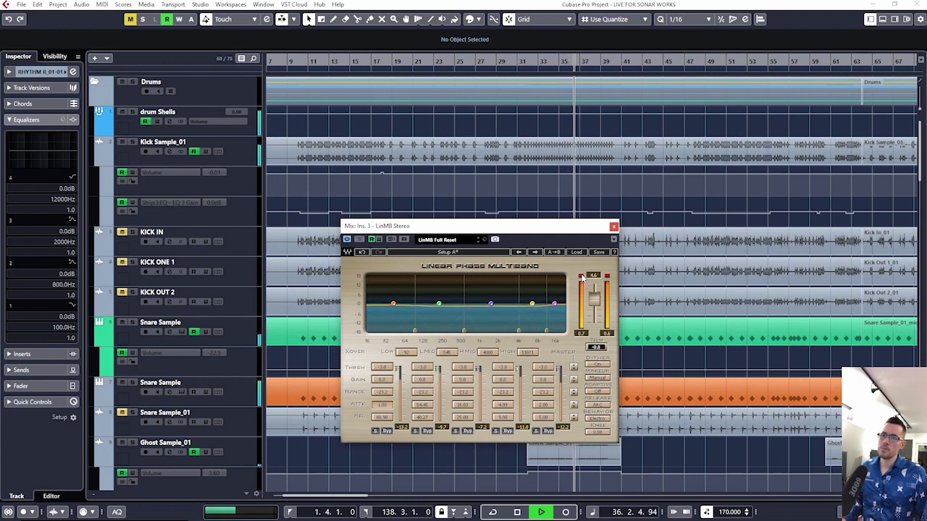
pyautogui.press('space')
# - Close the LinMB, show the MixConsole and reactivate the DF-XCITE insert on the Mix channel
pyautogui.click(613, 228)
pyautogui.press('g')
pyautogui.press('g')
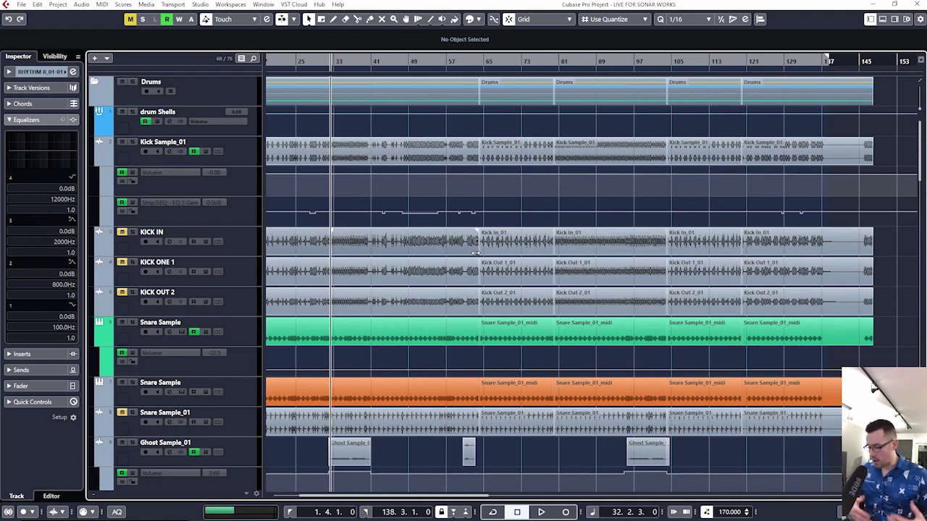
pyautogui.press('F3')
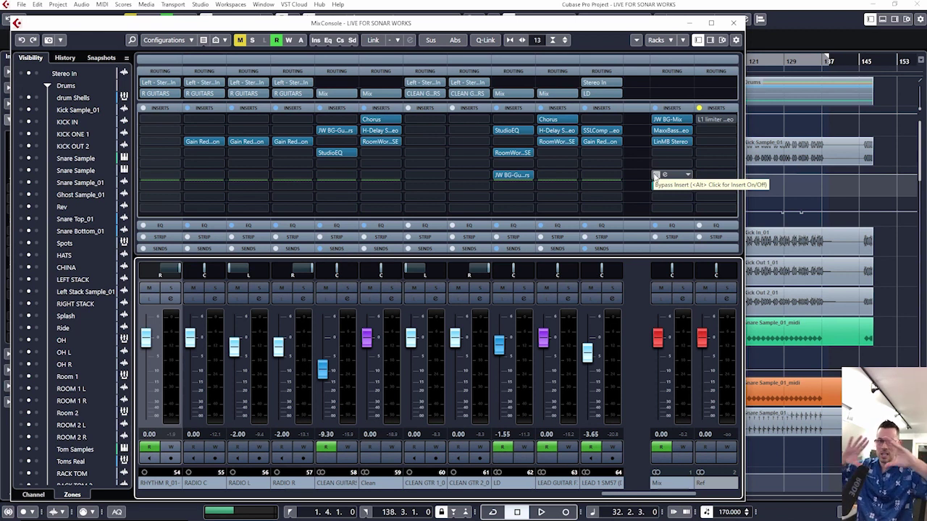
pyautogui.click(659, 176)
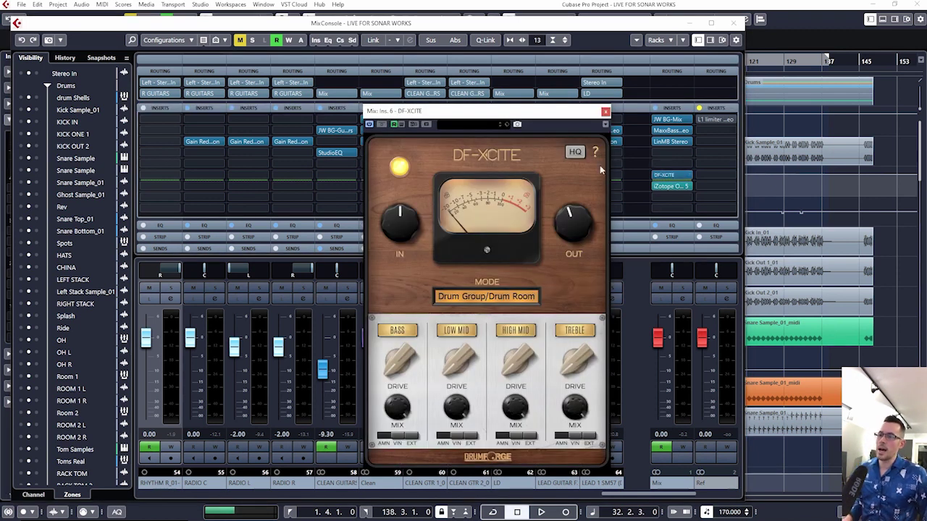
# - Check the drive and mix settings of the DF-XCITE's four bands and move its window clear of the Mix inserts
pyautogui.click(515, 367)
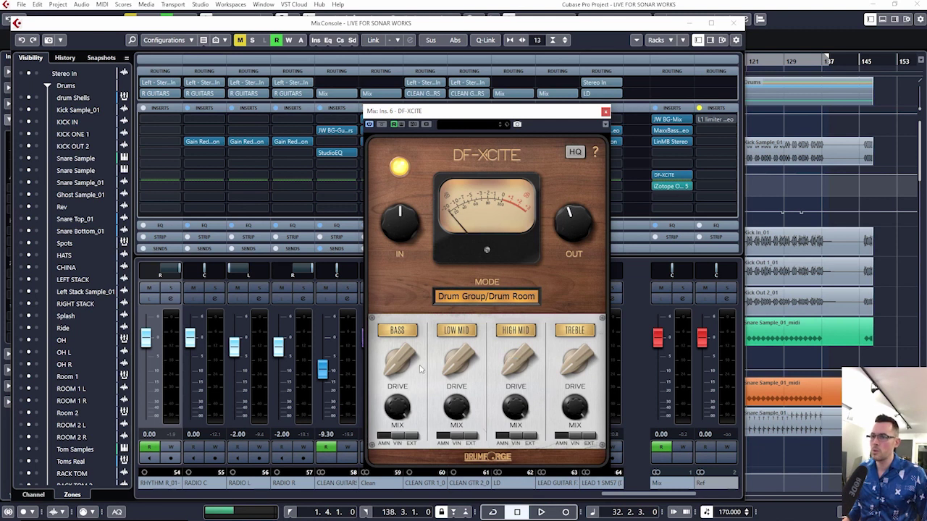
pyautogui.moveTo(400, 366)
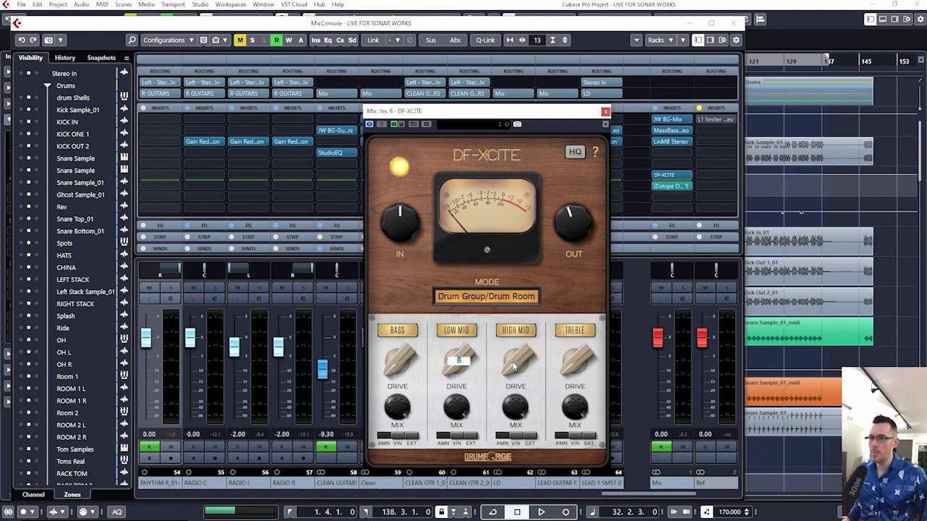
pyautogui.moveTo(517, 361)
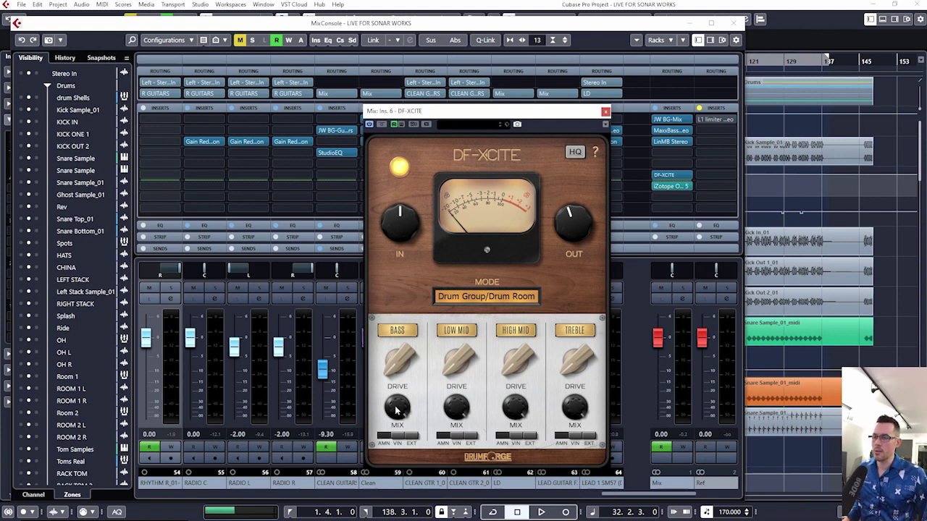
pyautogui.moveTo(502, 116); pyautogui.dragTo(427, 95)
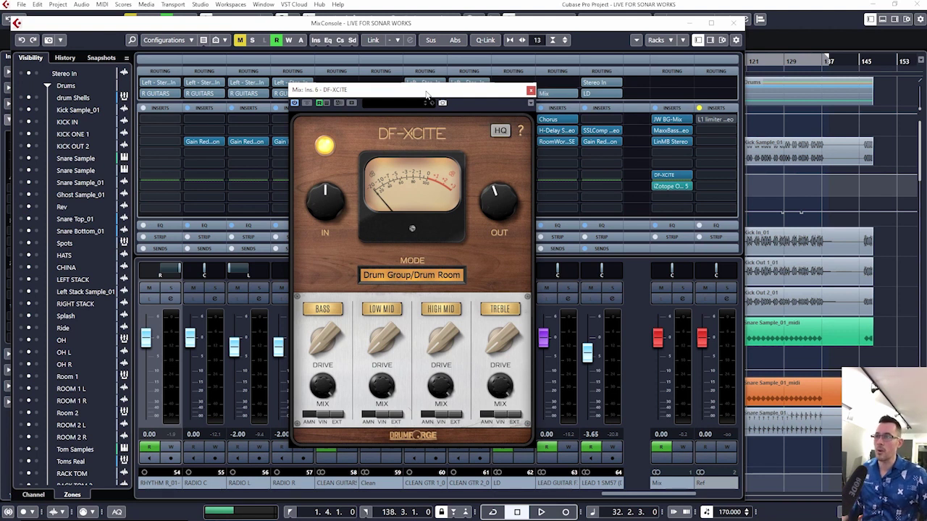
# - Play the mix from bar 32, toggle the DF-XCITE bypass to compare, and close its window
pyautogui.press('space')
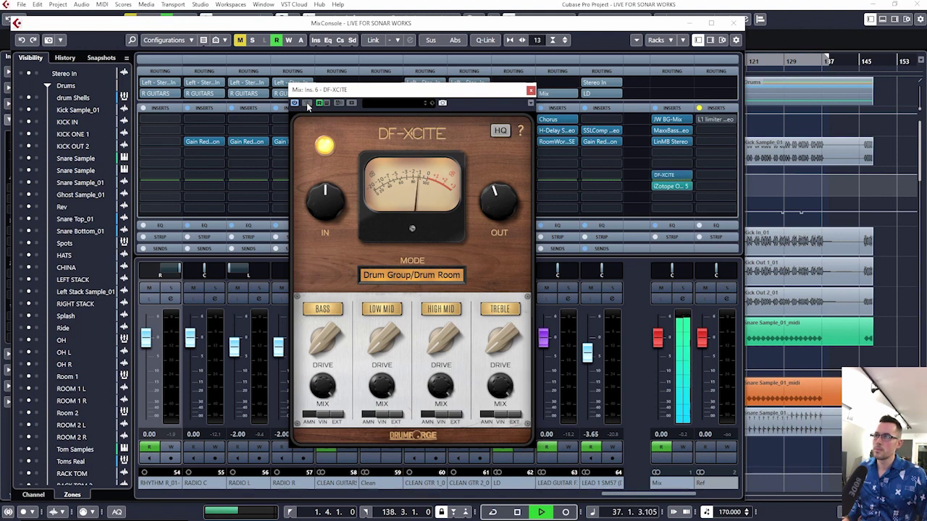
pyautogui.click(307, 104)
pyautogui.click(307, 104)
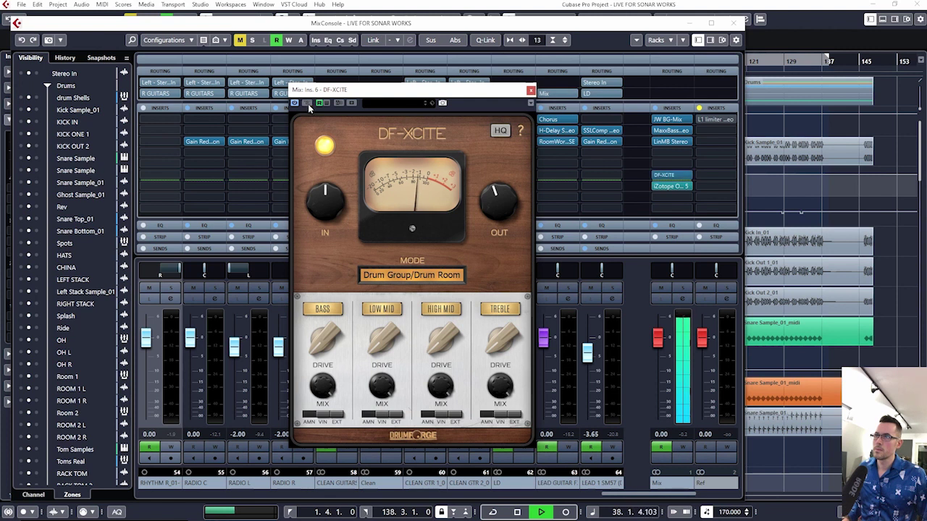
pyautogui.click(531, 90)
pyautogui.press('space')
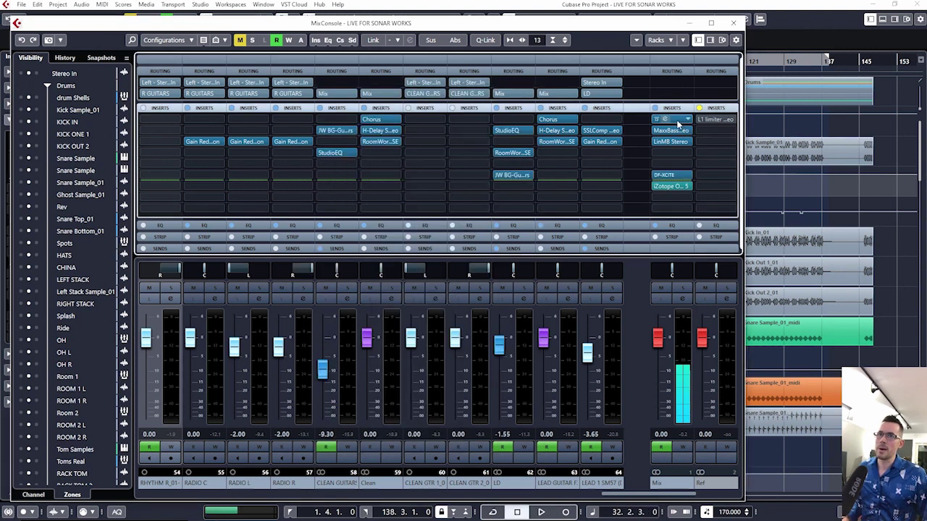
# - Open the JW BG-Mix insert on the Mix channel and move its window aside to inspect its settings
pyautogui.click(675, 122)
pyautogui.moveTo(507, 116); pyautogui.dragTo(411, 78)
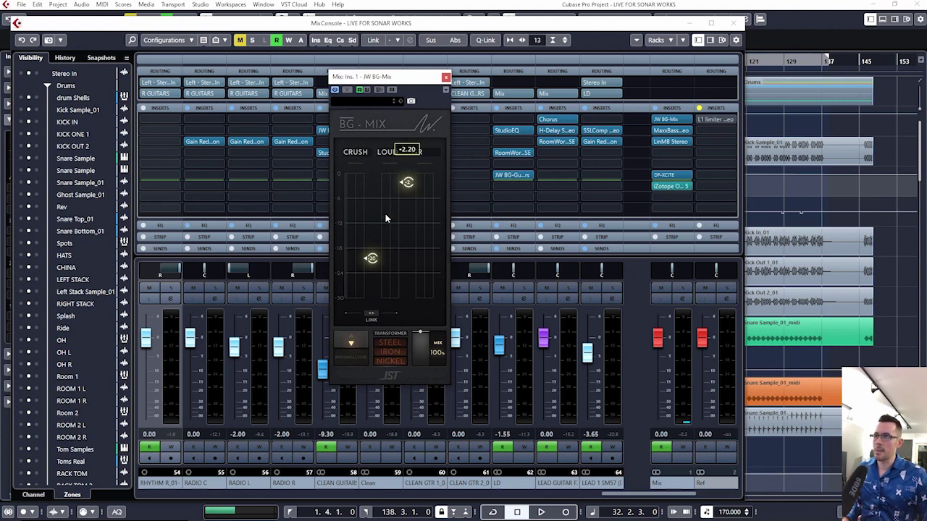
# - Play the mix from bar 32 and audition the JW BG-Mix's Steel, Nickel and Iron transformers, leaving Iron enabled
pyautogui.press('space')
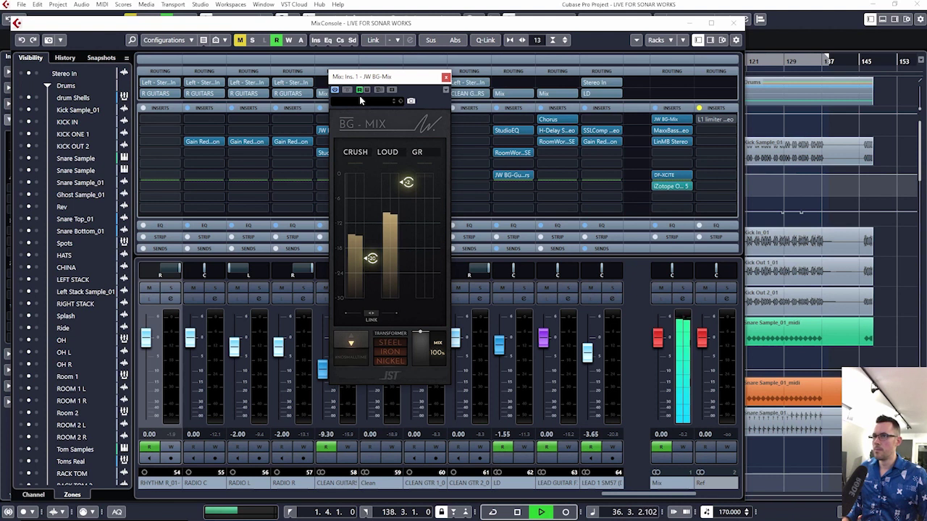
pyautogui.press('space')
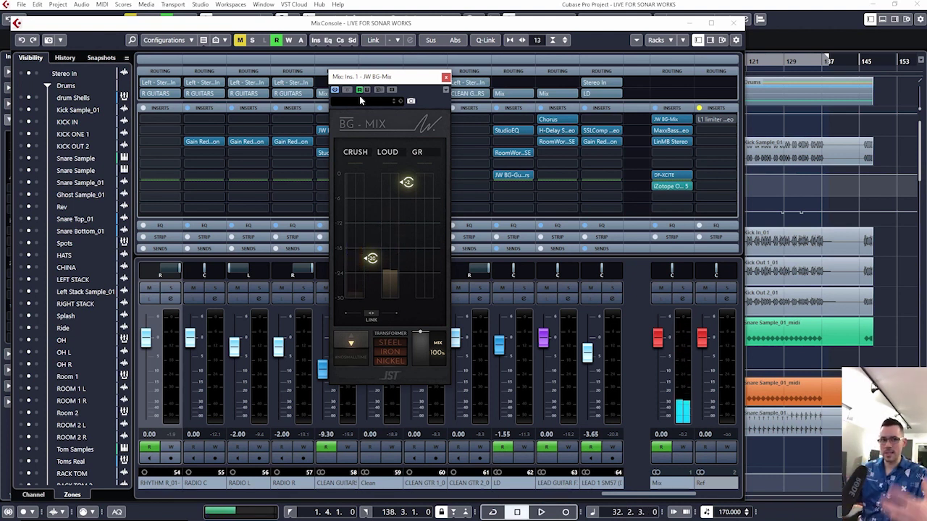
pyautogui.click(391, 351)
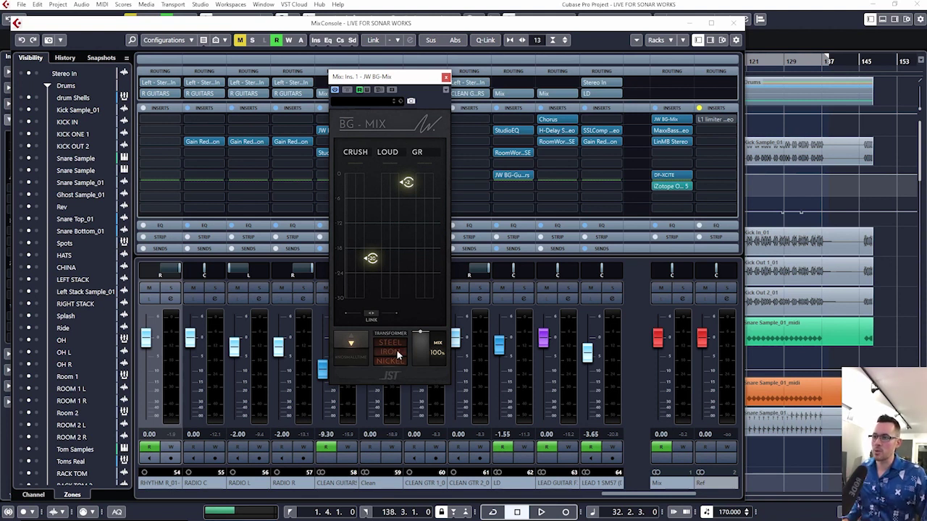
pyautogui.press('space')
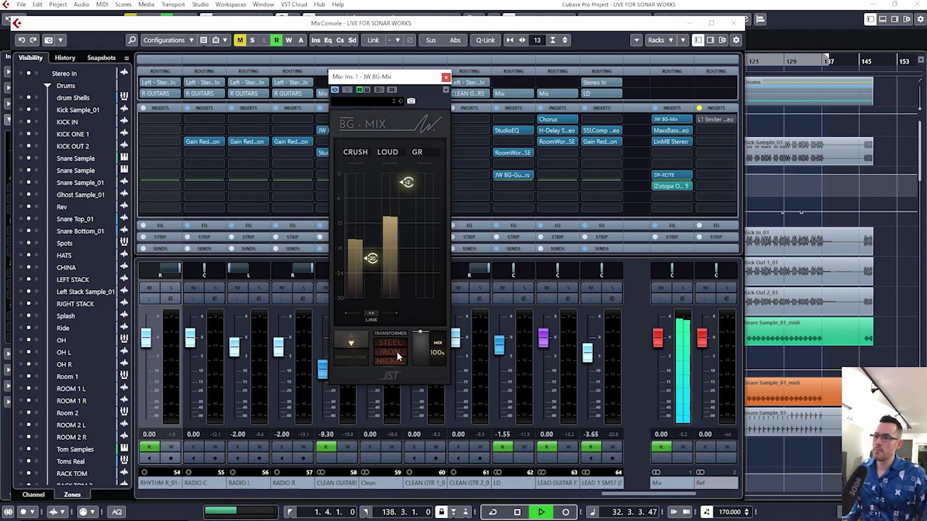
pyautogui.click(391, 359)
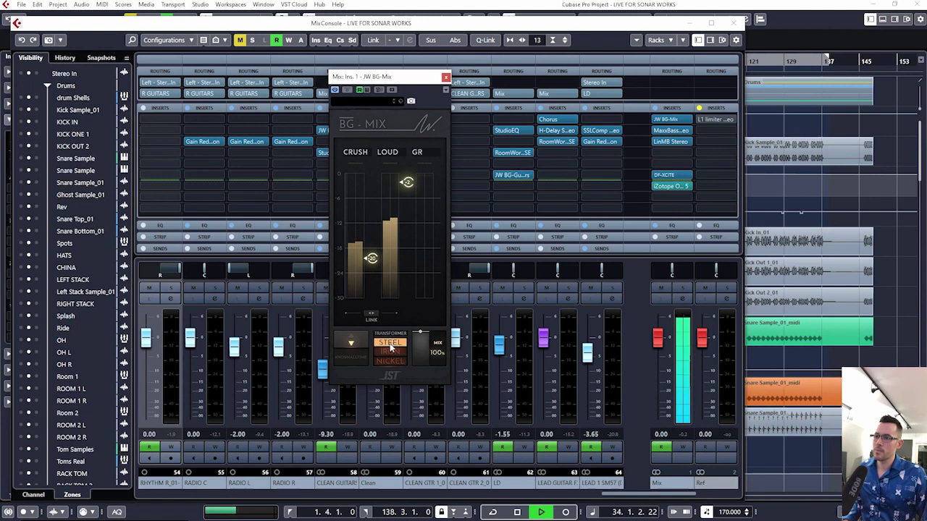
pyautogui.click(391, 363)
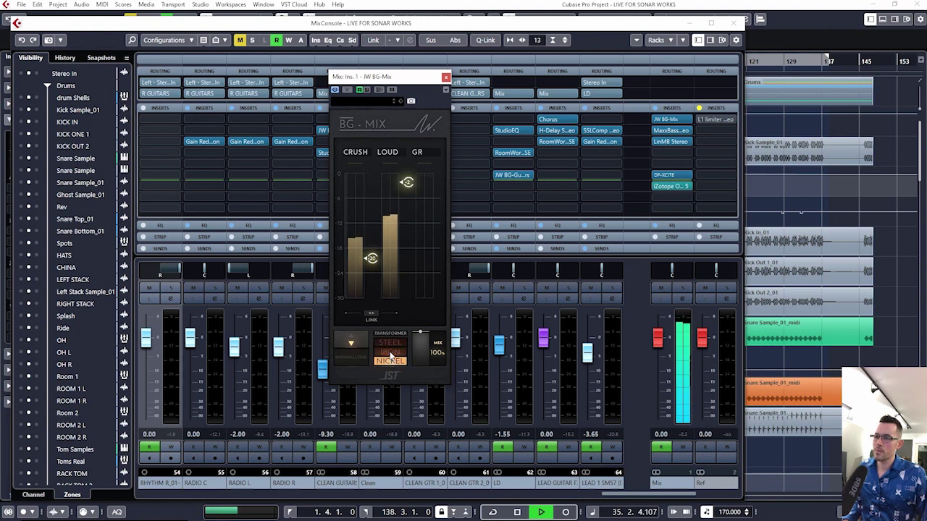
pyautogui.click(391, 353)
pyautogui.press('space')
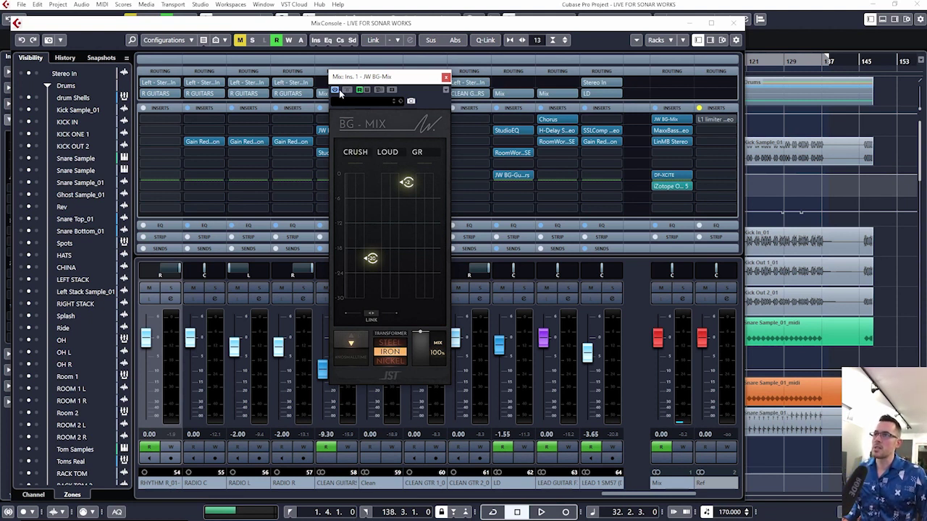
# - Compare the JW BG-Mix's KNOSMALLTIME switch on and off during playback from bar 32, leave it on and close the plug-in window
pyautogui.moveTo(395, 85); pyautogui.dragTo(428, 86)
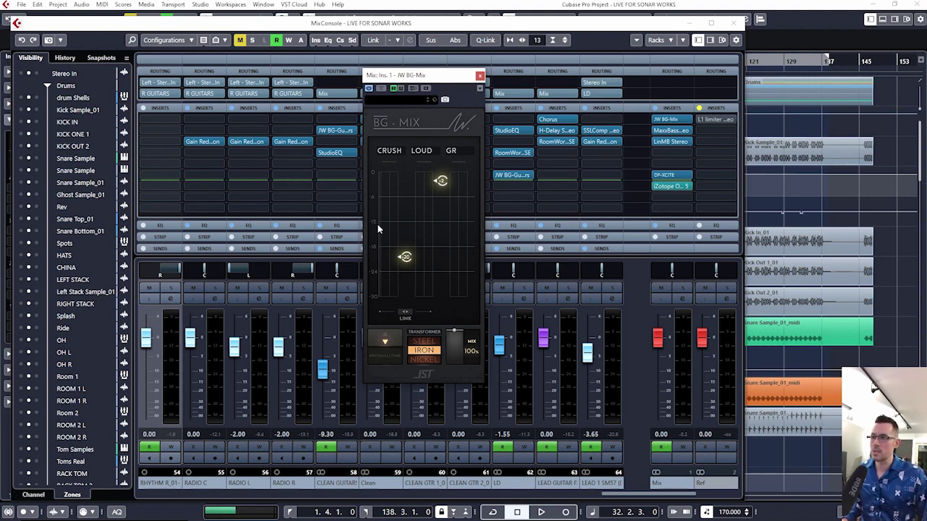
pyautogui.press('space')
pyautogui.click(388, 353)
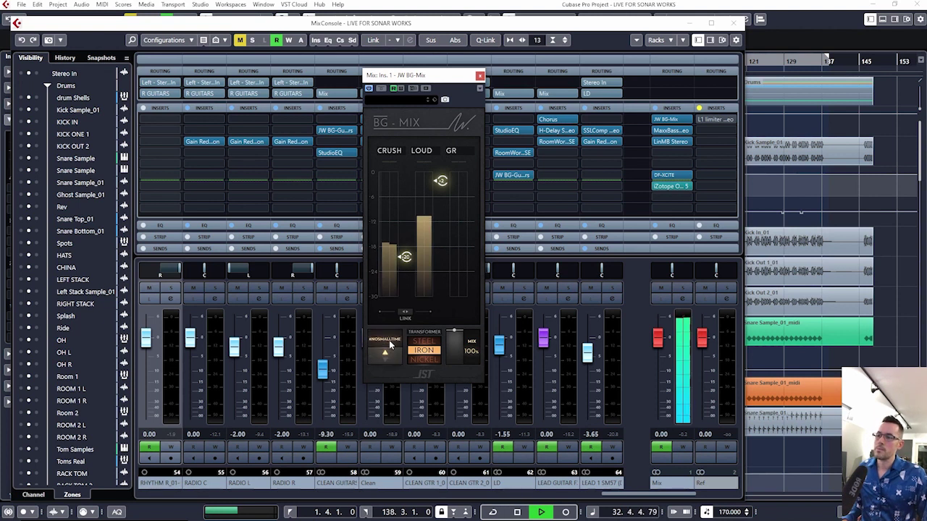
pyautogui.click(390, 350)
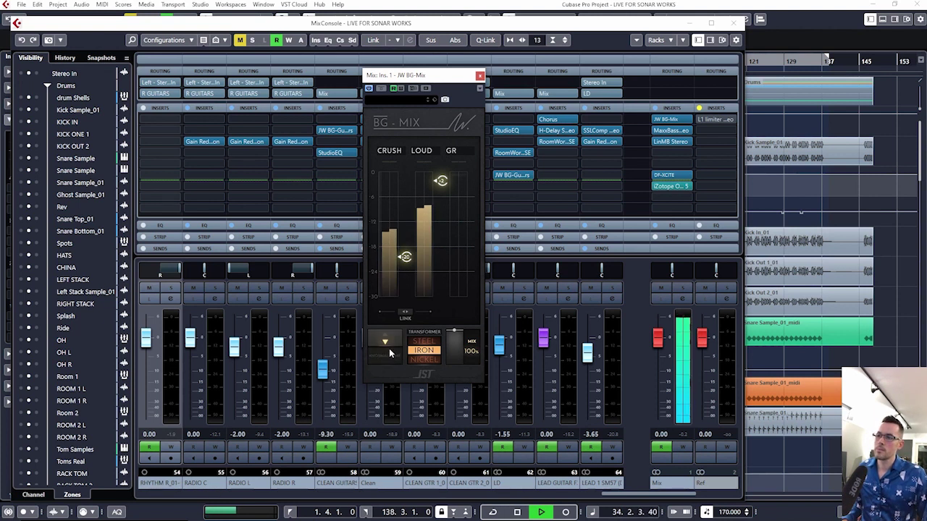
pyautogui.click(391, 347)
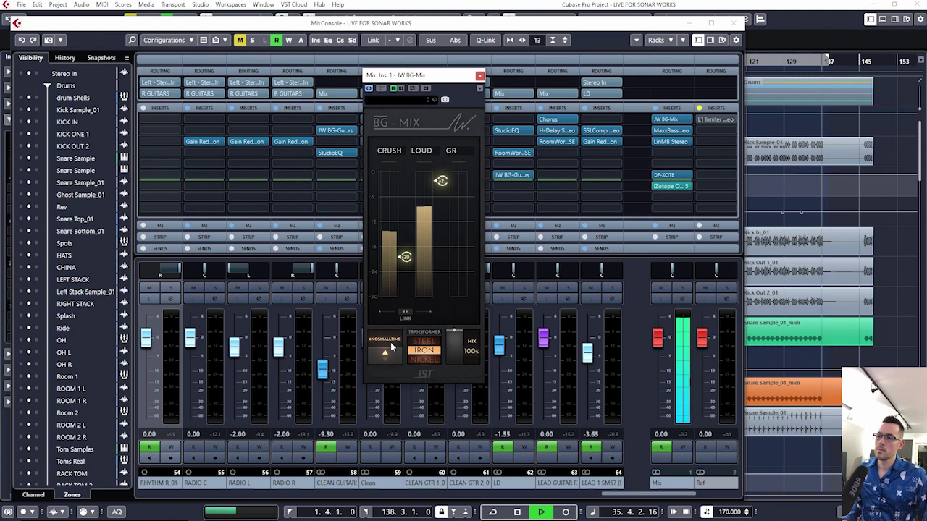
pyautogui.click(391, 347)
pyautogui.press('space')
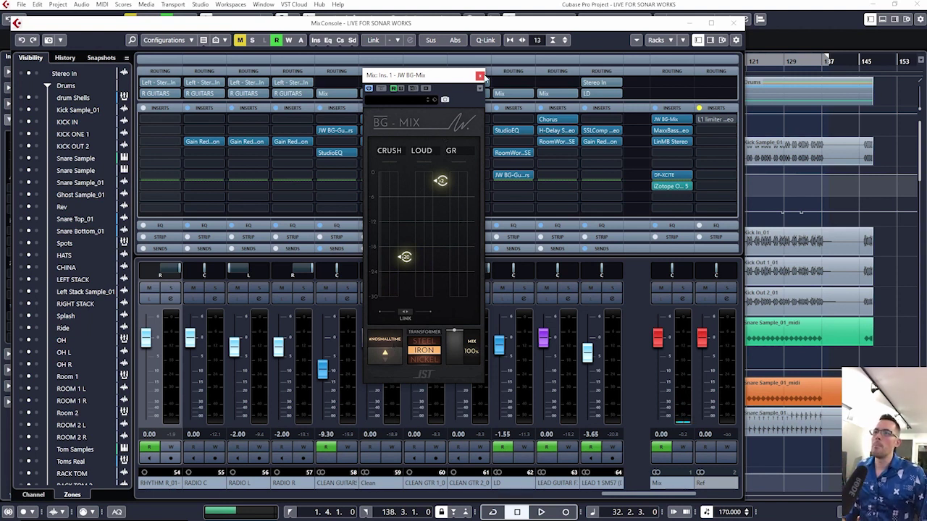
pyautogui.click(479, 76)
# - Open the Mix channel's Channel Settings, close the MixConsole and move the settings window aside
pyautogui.moveTo(683, 186)
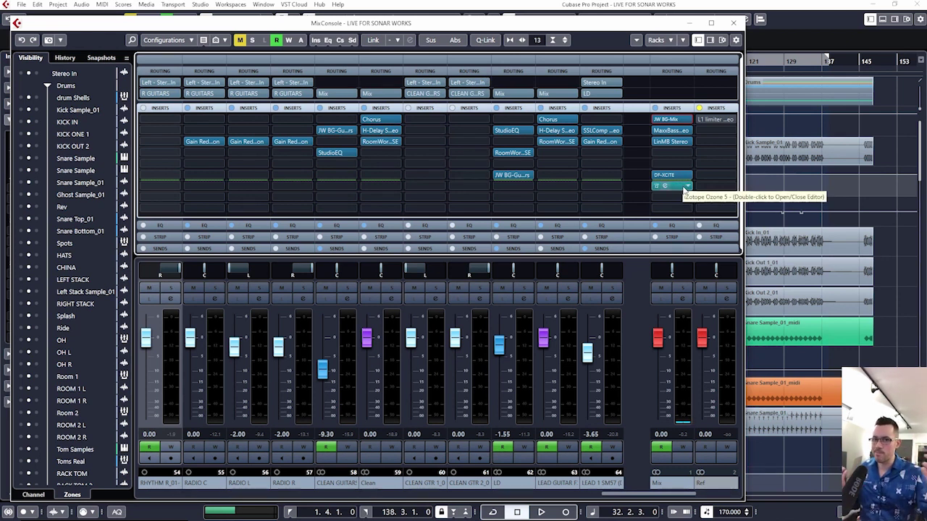
pyautogui.click(682, 299)
pyautogui.moveTo(579, 114); pyautogui.dragTo(633, 117)
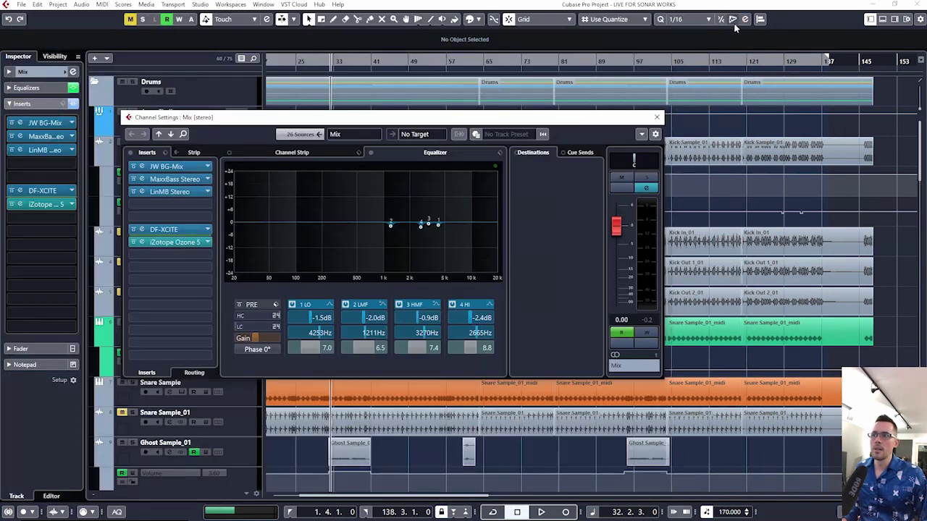
pyautogui.click(731, 23)
pyautogui.moveTo(442, 123); pyautogui.dragTo(491, 118)
# - Play from bar 32 and toggle the Mix channel's Equalizer bypass to compare, leaving the Equalizer active
pyautogui.click(420, 149)
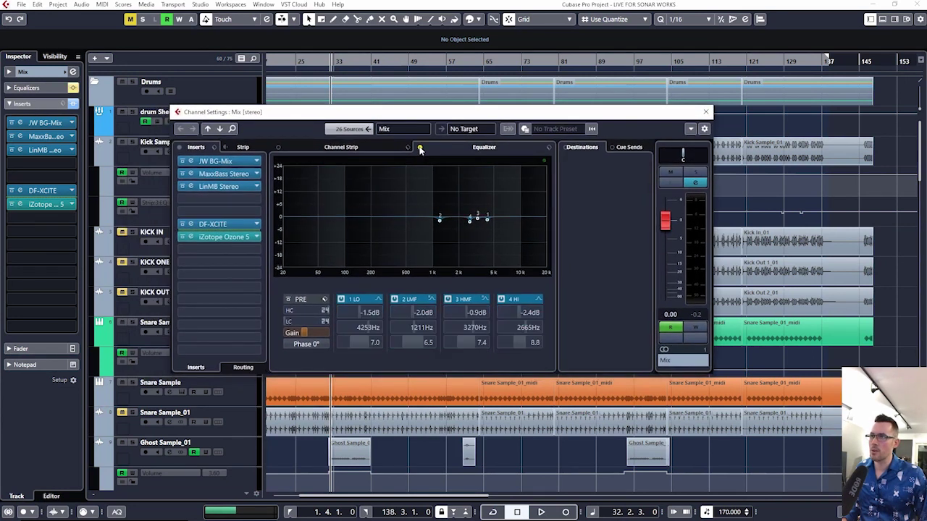
pyautogui.press('space')
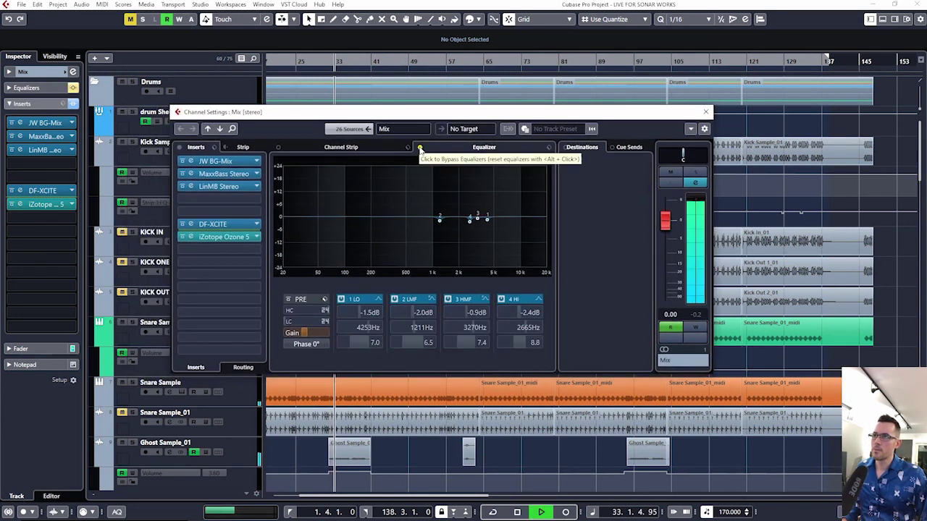
pyautogui.click(420, 149)
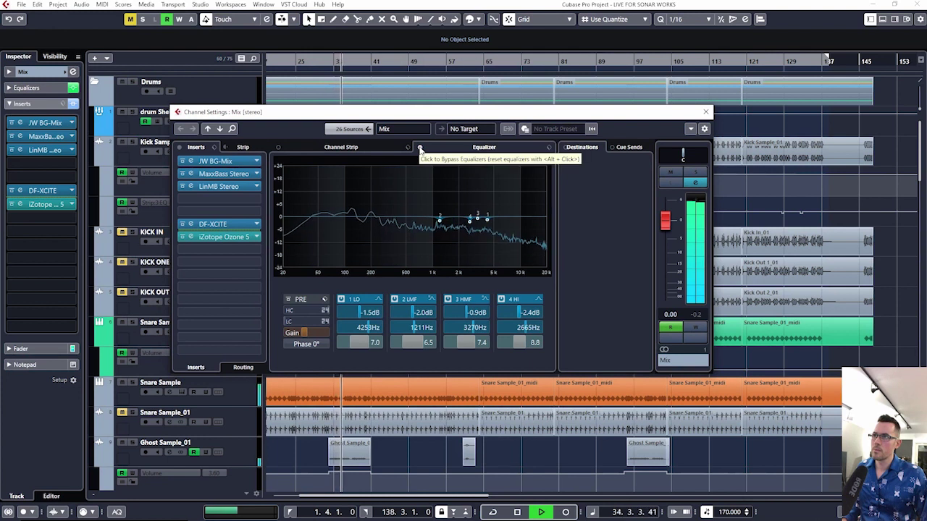
pyautogui.click(420, 149)
pyautogui.click(420, 149)
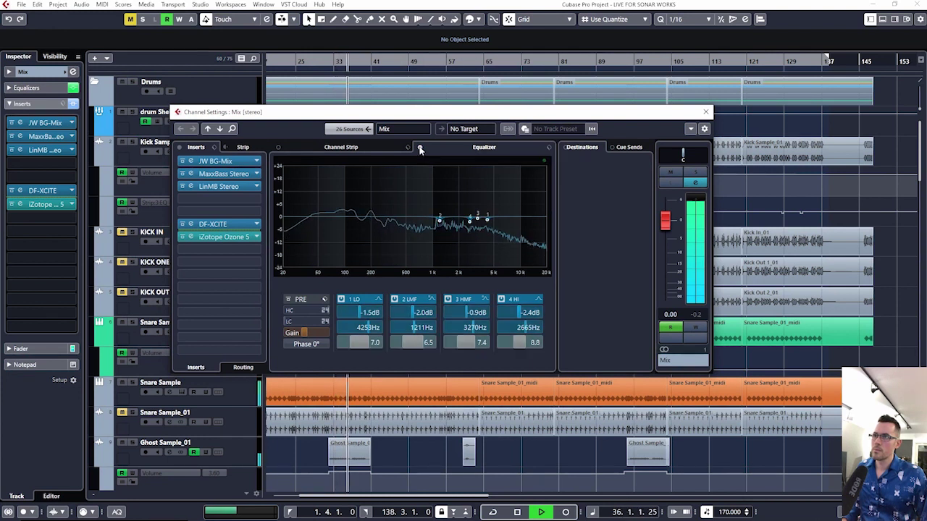
pyautogui.press('space')
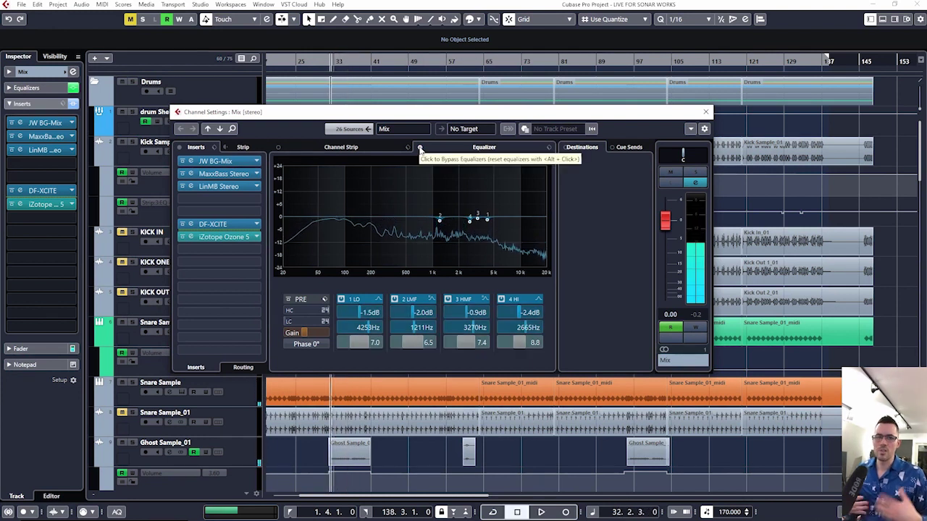
# - Move the playhead to bar 43 and switch off all four Equalizer bands of the Mix channel
pyautogui.press('KP_Add')
pyautogui.press('KP_Subtract')
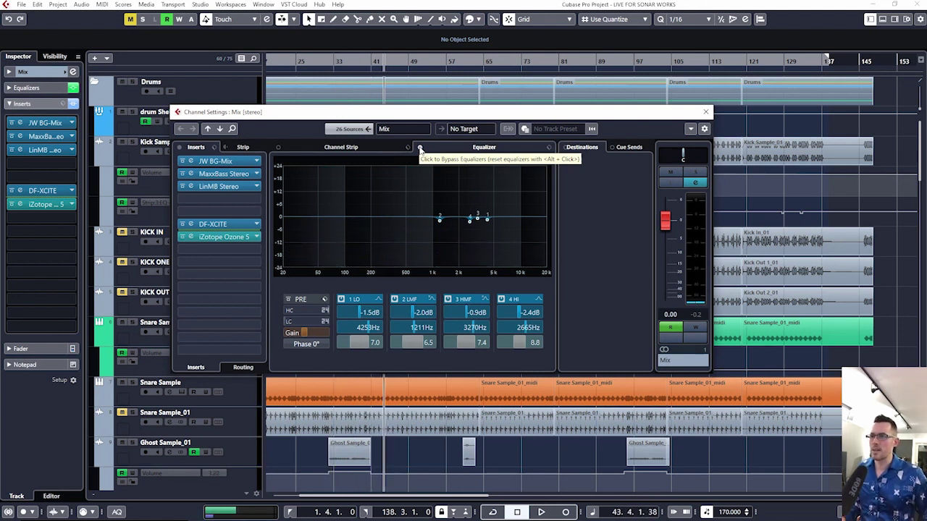
pyautogui.click(340, 300)
pyautogui.click(395, 299)
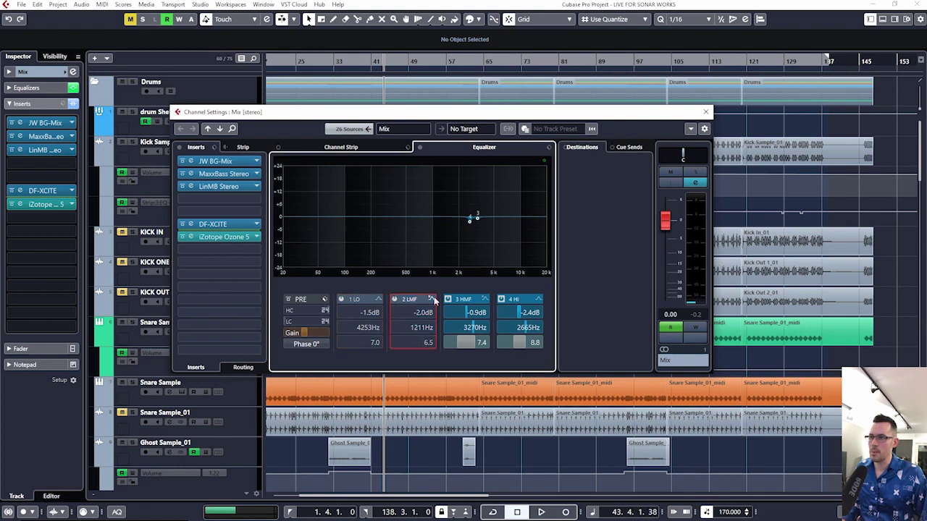
pyautogui.click(448, 299)
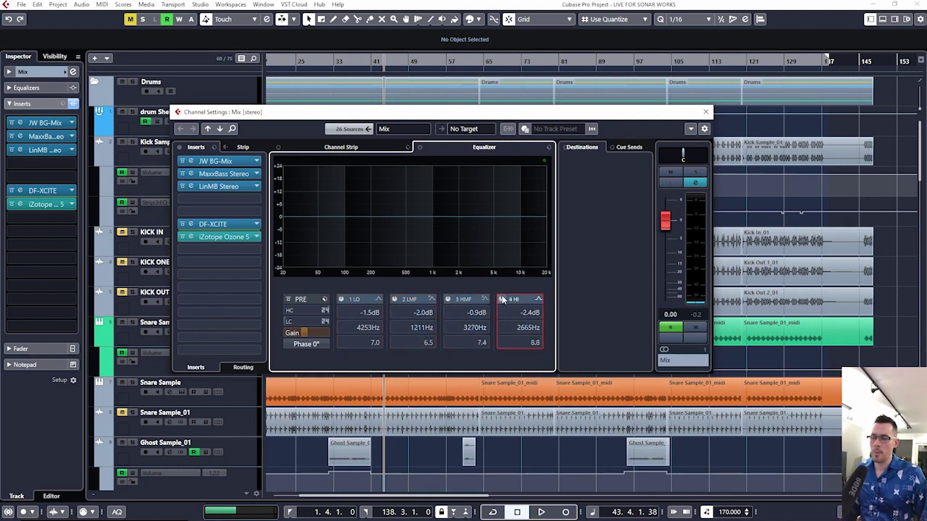
# - Play from bar 43, audition and re-enable the LMF, HMF, HI and LO bands one by one, and compare with the Equalizer bypass
pyautogui.click(395, 304)
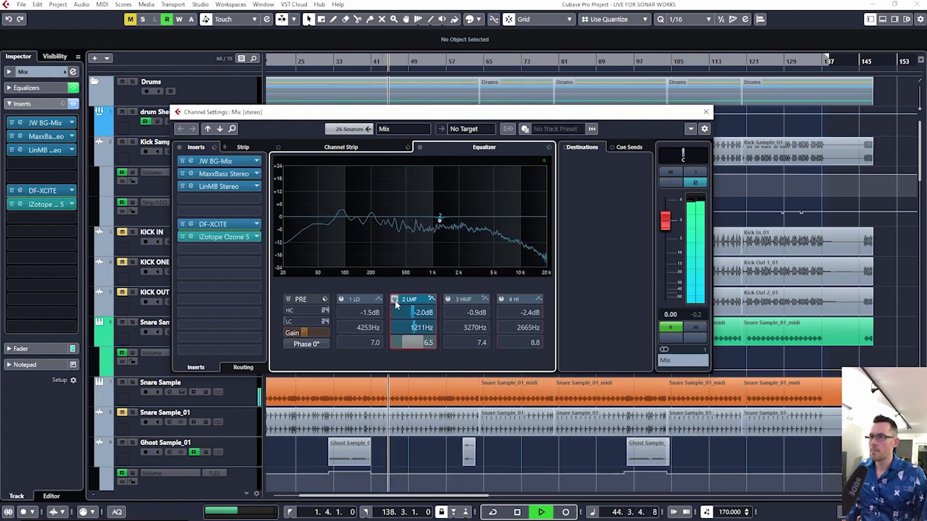
pyautogui.click(396, 304)
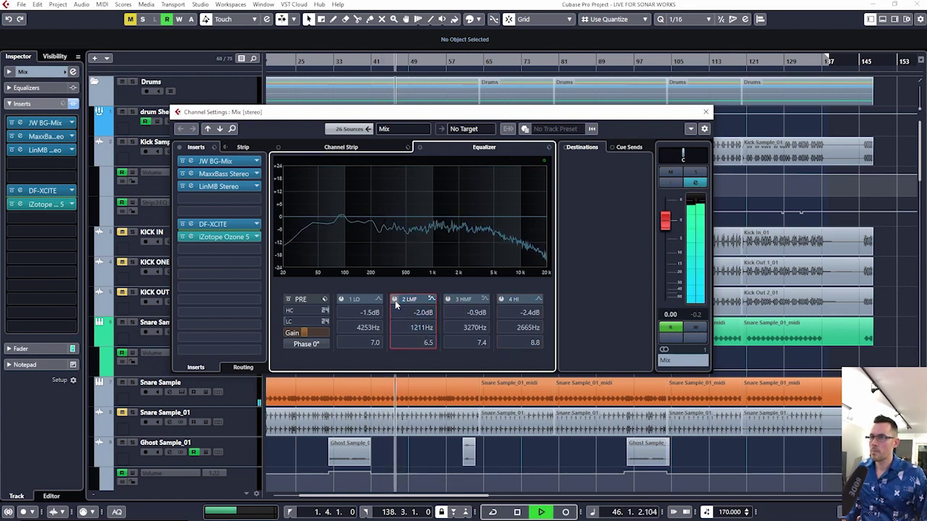
pyautogui.click(395, 303)
pyautogui.click(449, 300)
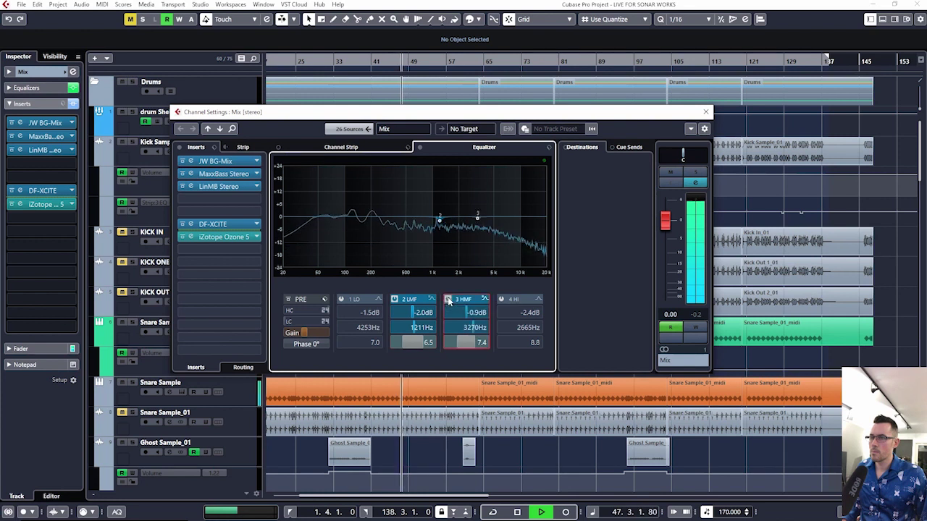
pyautogui.click(448, 300)
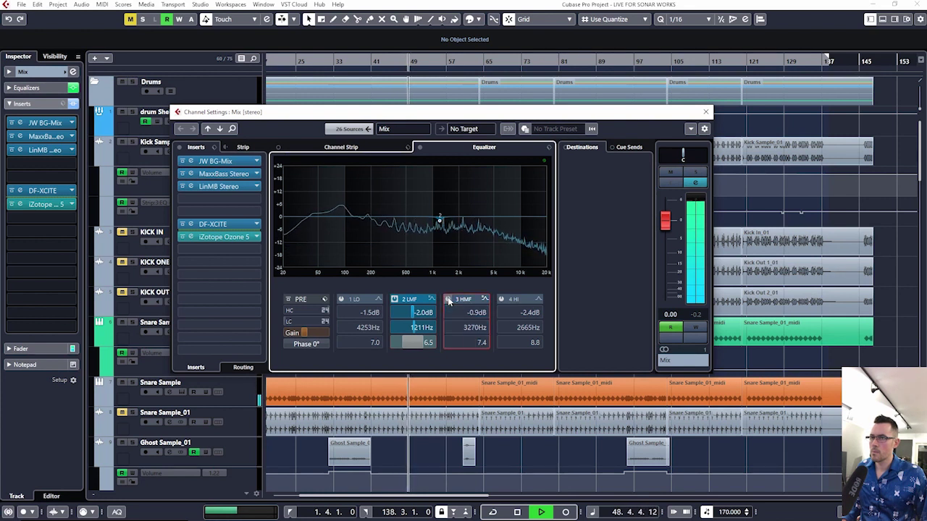
pyautogui.click(448, 301)
pyautogui.click(502, 300)
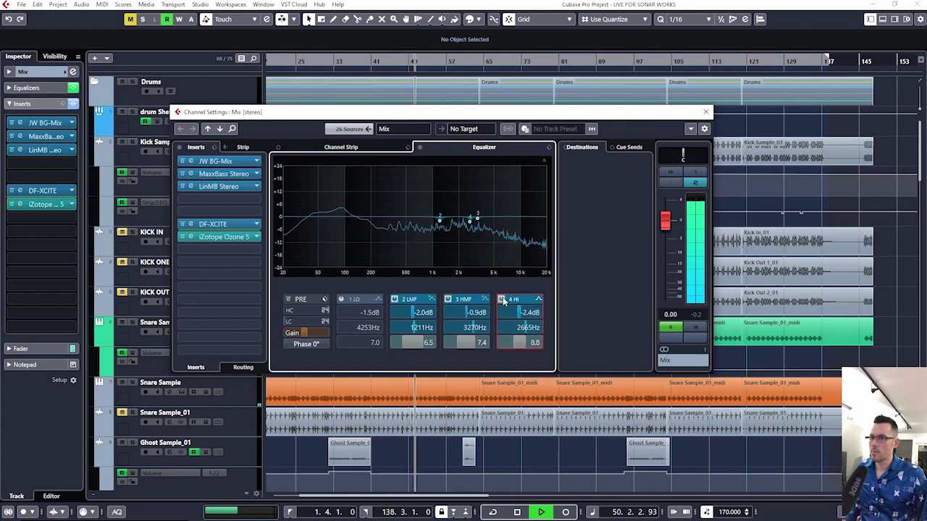
pyautogui.click(503, 301)
pyautogui.click(503, 300)
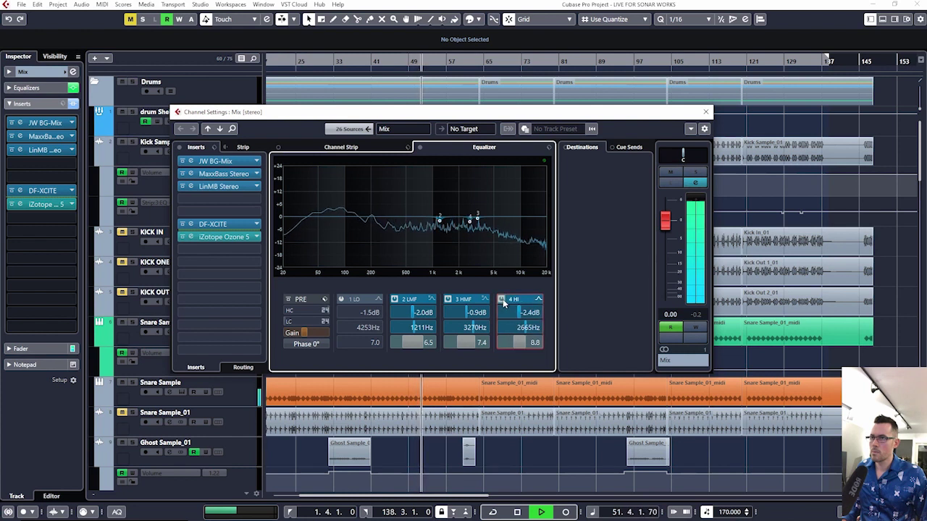
pyautogui.click(341, 300)
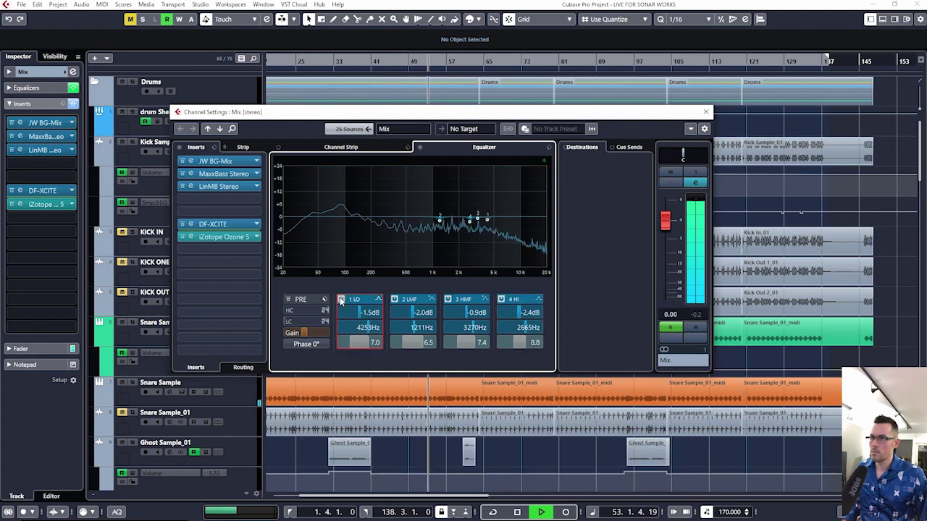
pyautogui.click(419, 148)
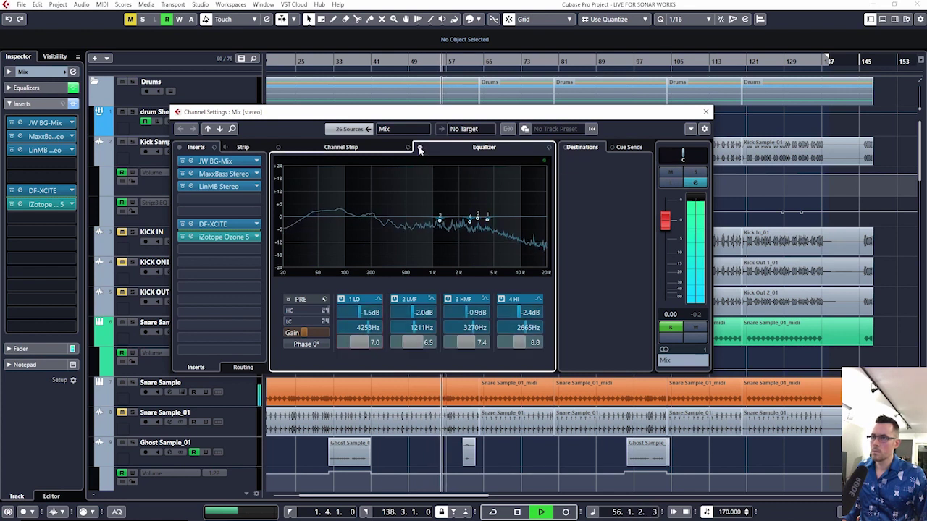
pyautogui.press('space')
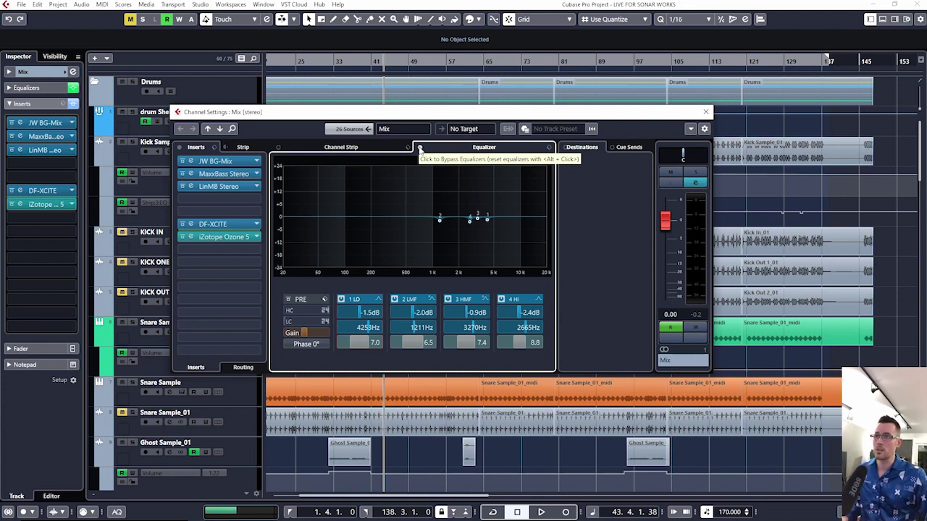
# - Rewind to bar 34 and compare the mix with the Equalizer active and bypassed, leaving it bypassed
pyautogui.click(420, 149)
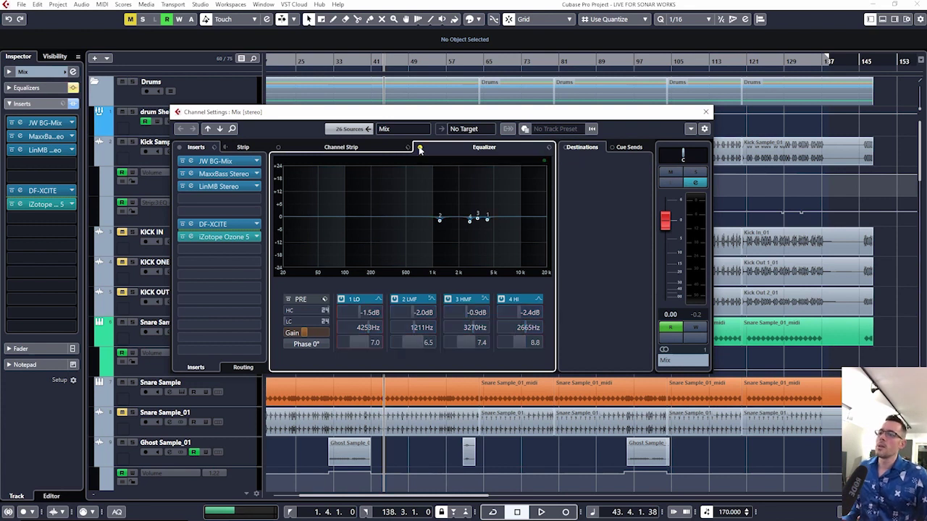
pyautogui.press('KP_Subtract')
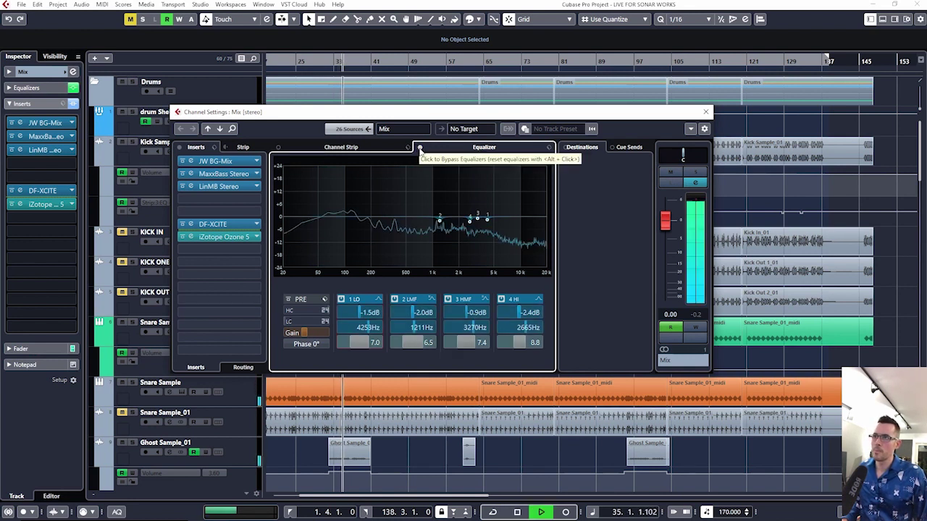
pyautogui.click(419, 147)
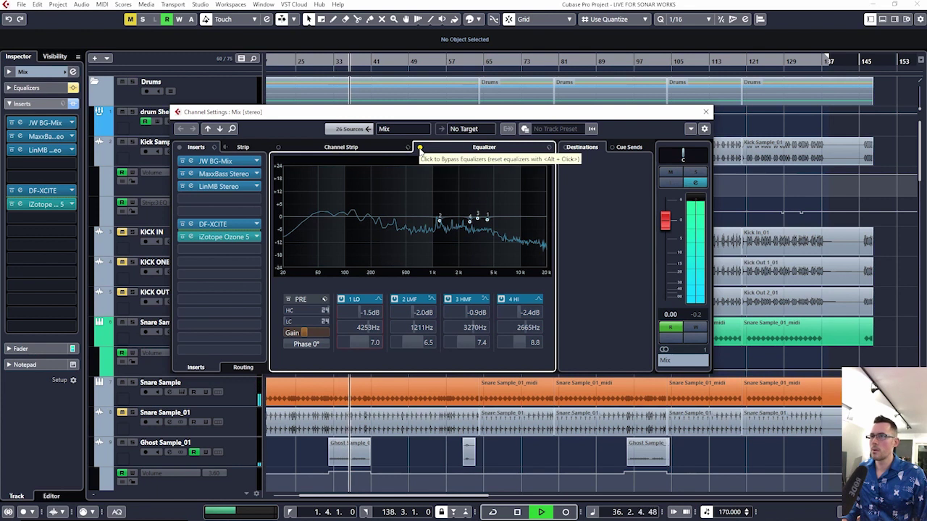
pyautogui.press('space')
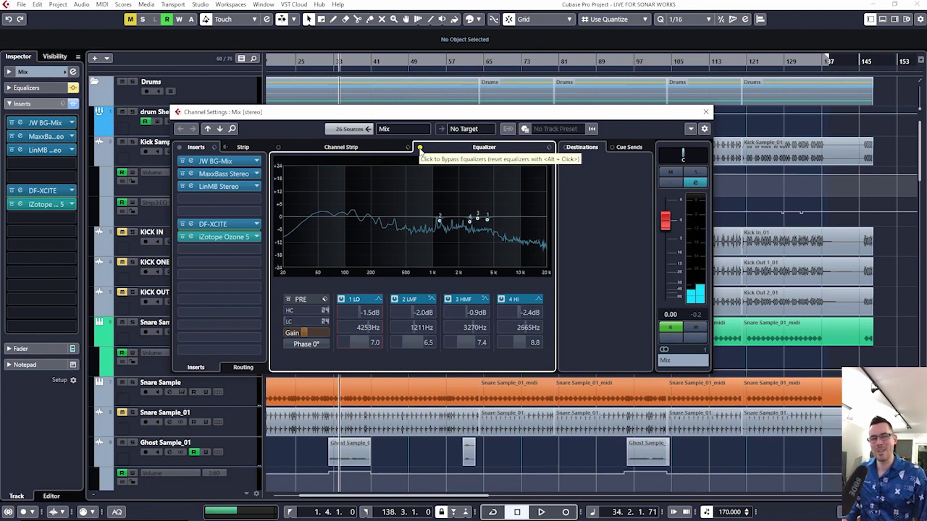
# - Compare the mix from bar 34 with the Mix channel's Equalizer active and bypassed, leave it active, and close the channel settings
pyautogui.click(419, 147)
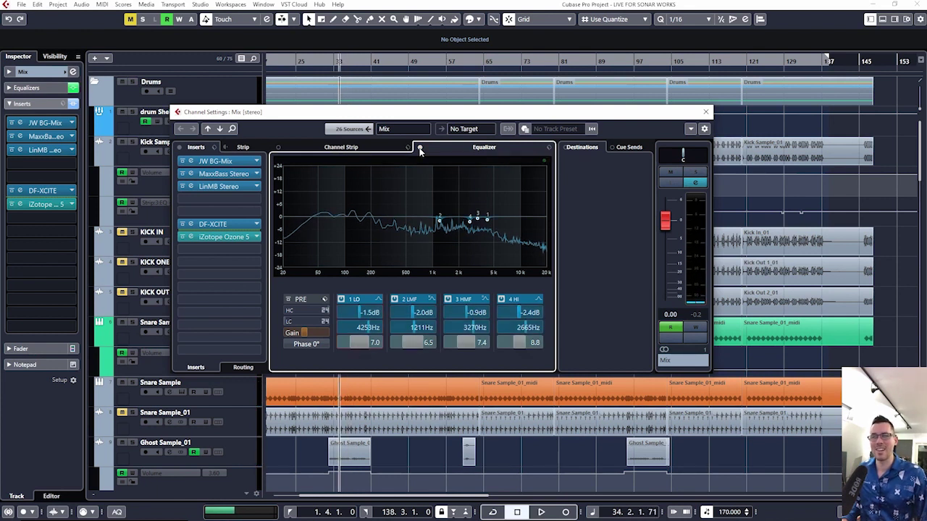
pyautogui.press('space')
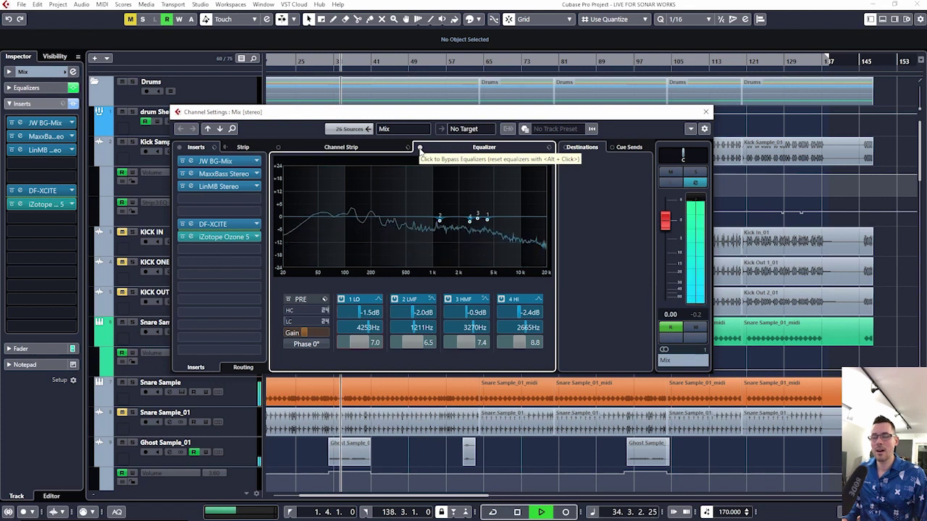
pyautogui.click(420, 147)
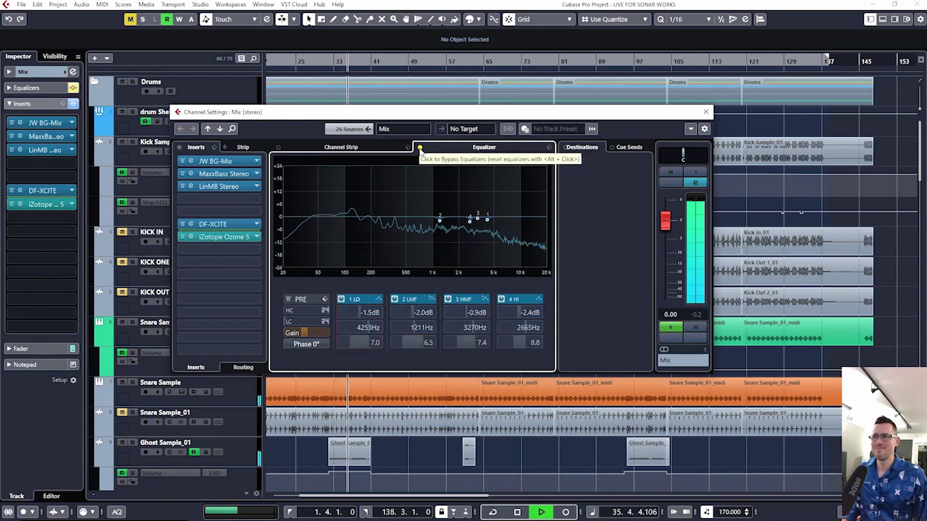
pyautogui.click(420, 147)
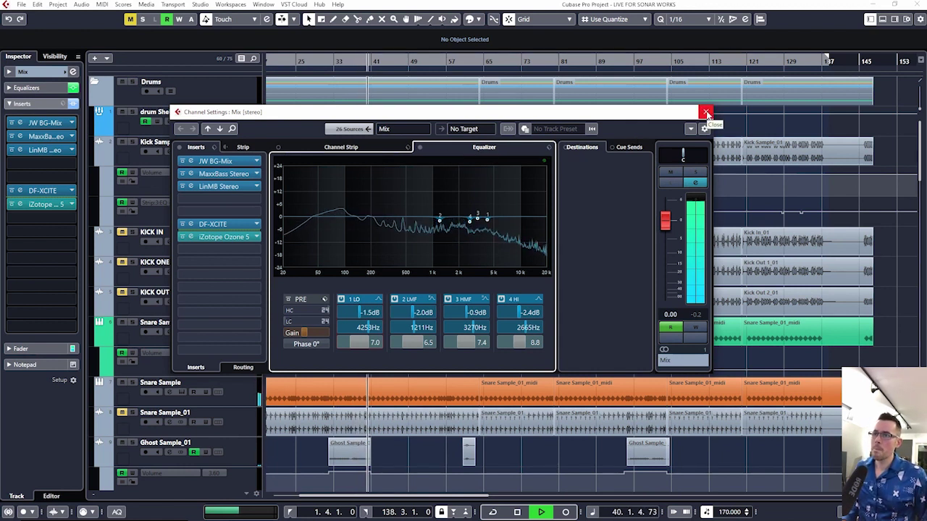
pyautogui.click(706, 114)
pyautogui.press('space')
# - Play the processed mix from bar 44 and look through the tracks from the drums down to the lead guitars and Mix channel
pyautogui.press('g')
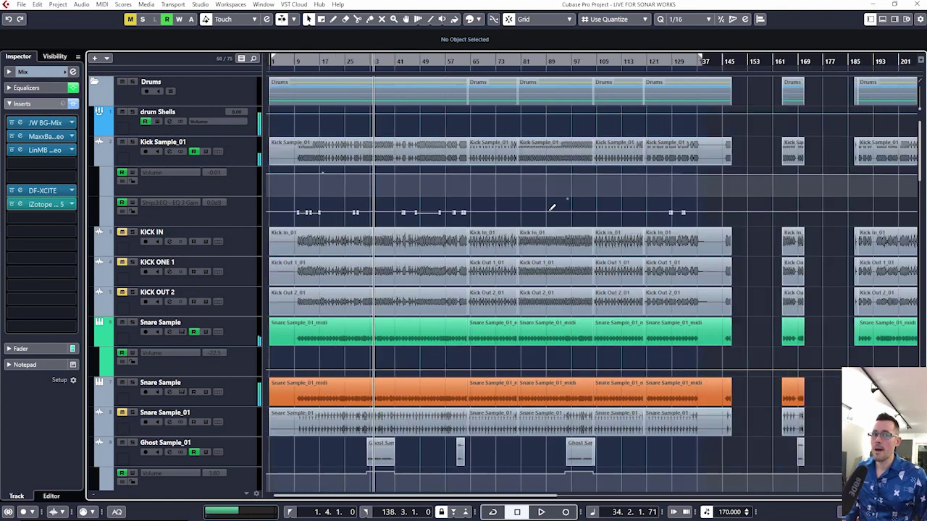
pyautogui.press('h')
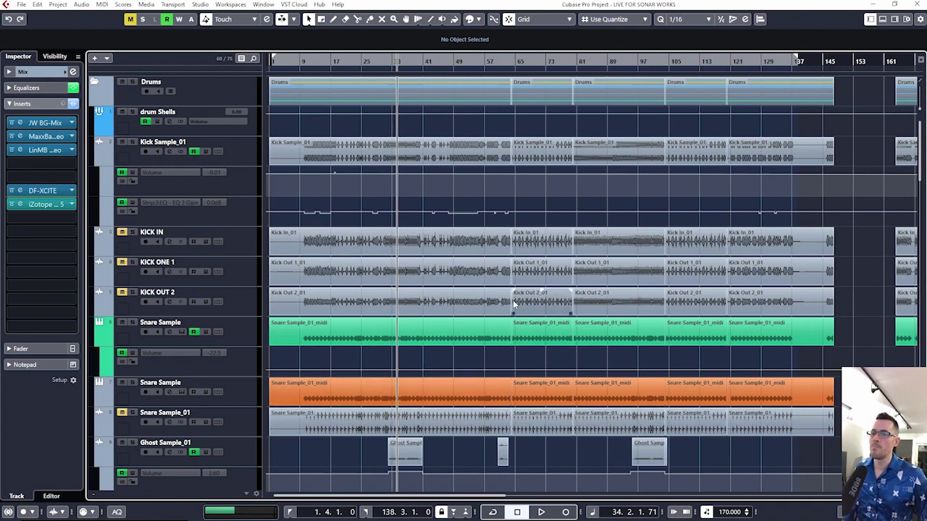
pyautogui.scroll(-5, 513, 300)
pyautogui.click(435, 64)
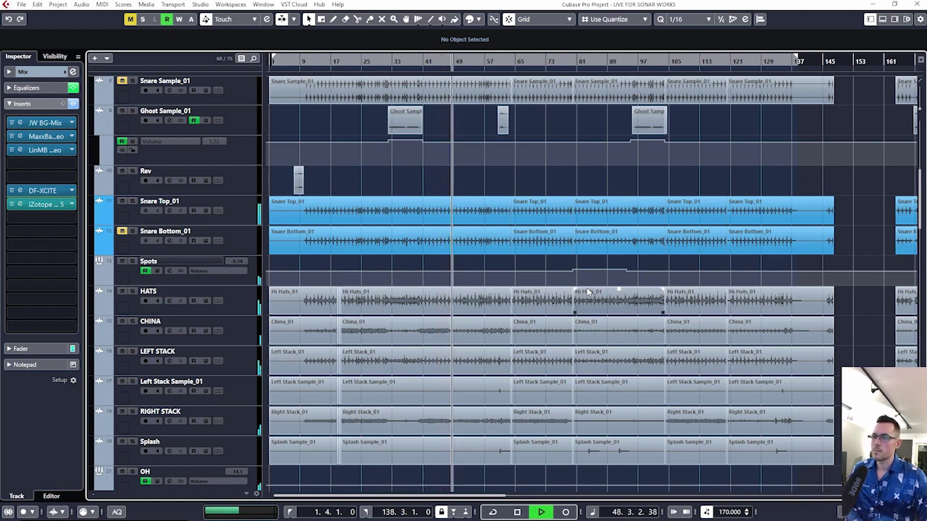
pyautogui.scroll(-3, 599, 358)
pyautogui.scroll(-20, 599, 359)
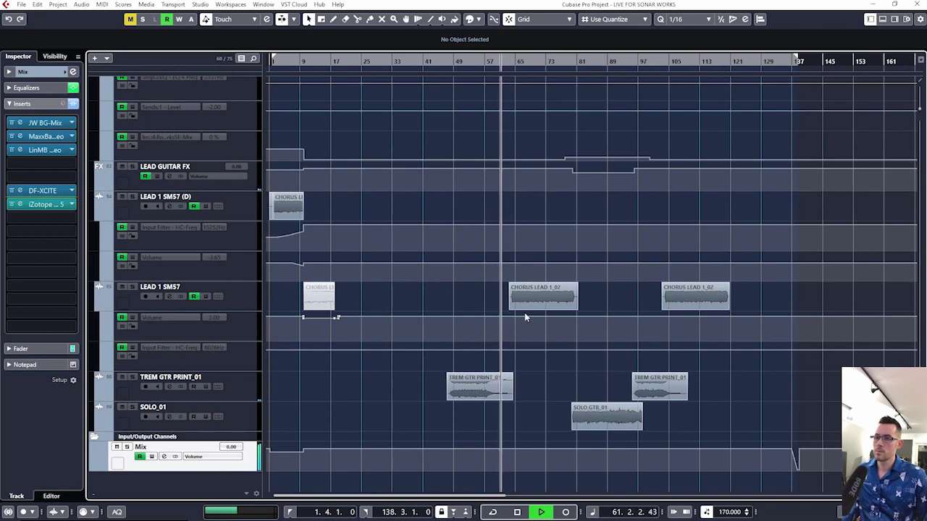
pyautogui.scroll(15, 539, 316)
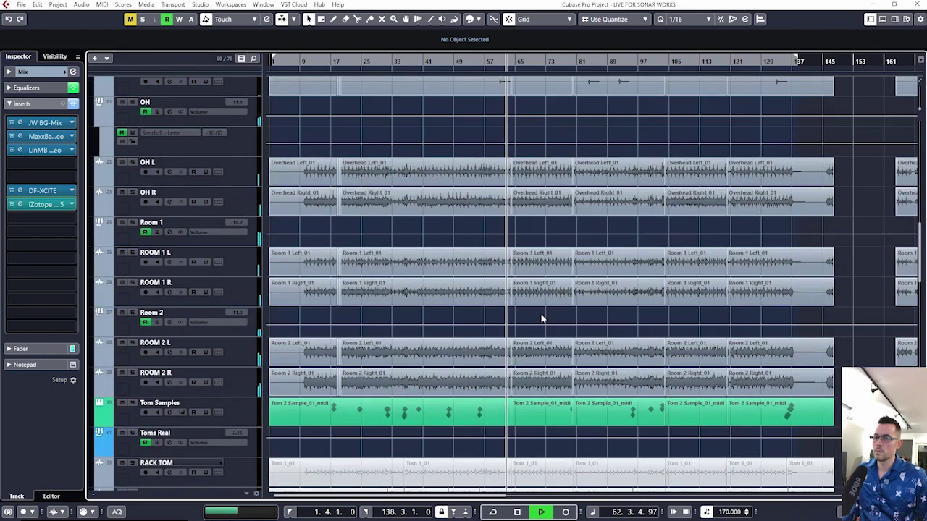
pyautogui.scroll(10, 542, 318)
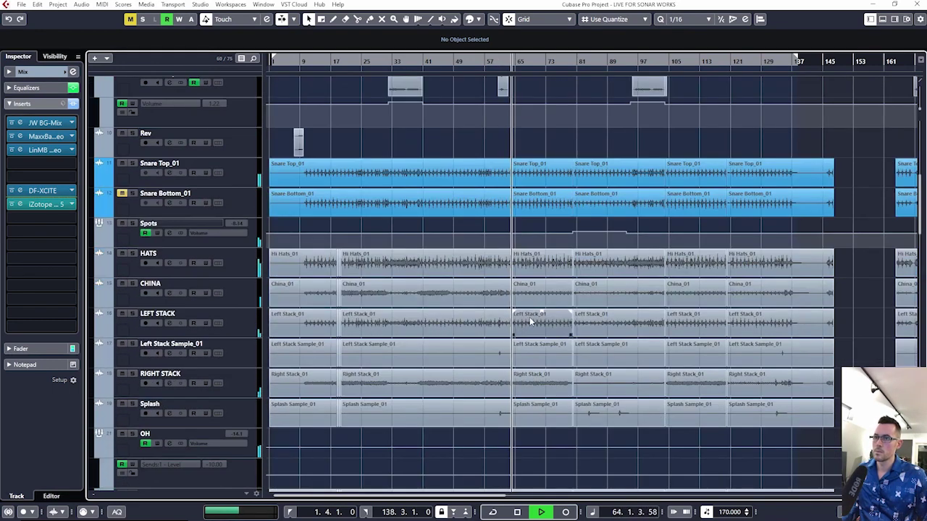
pyautogui.scroll(5, 543, 297)
pyautogui.scroll(5, 548, 294)
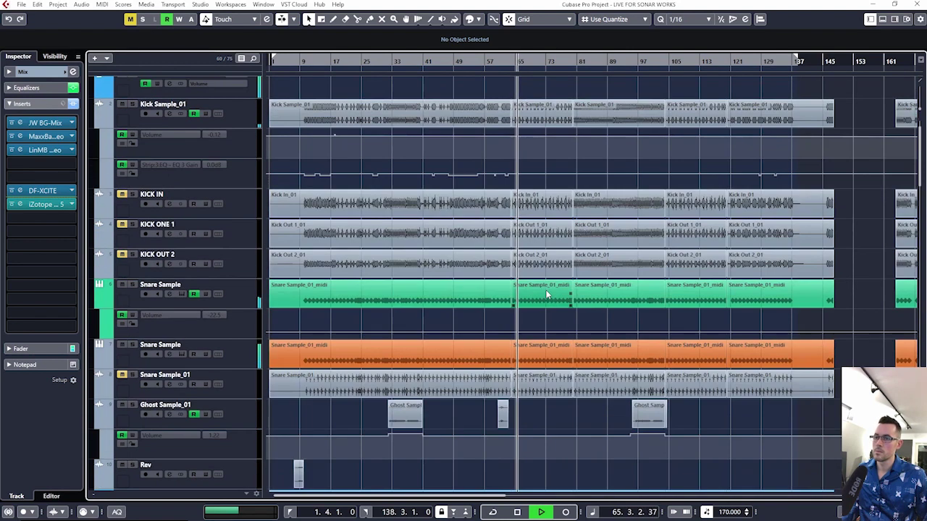
pyautogui.scroll(2, 560, 285)
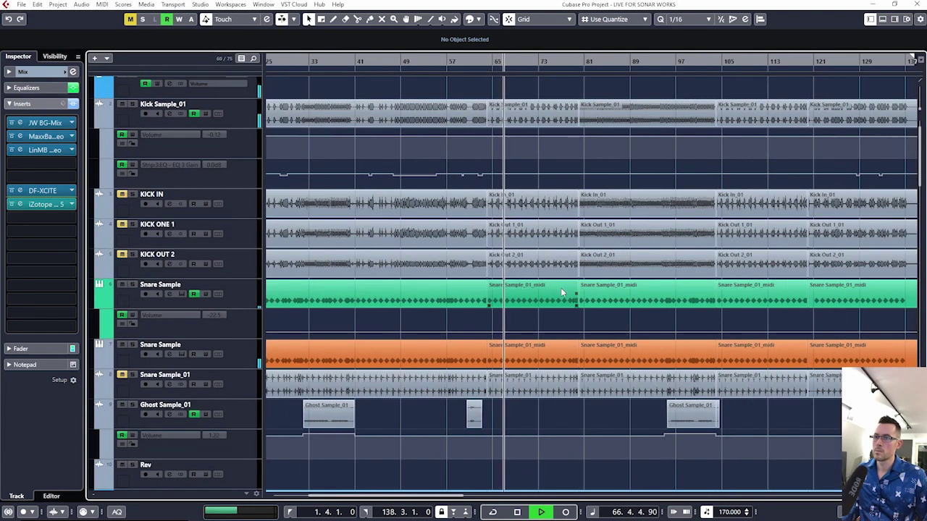
pyautogui.scroll(-15, 561, 288)
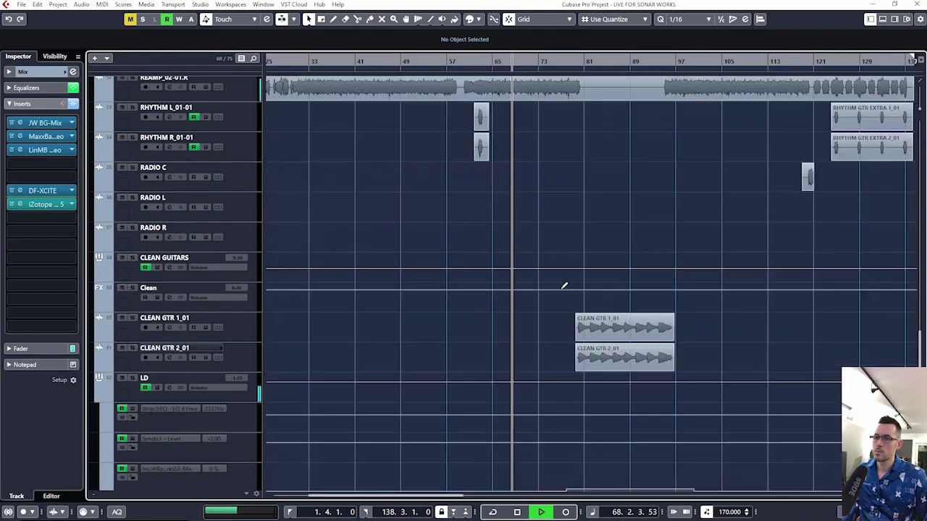
pyautogui.scroll(-8, 562, 287)
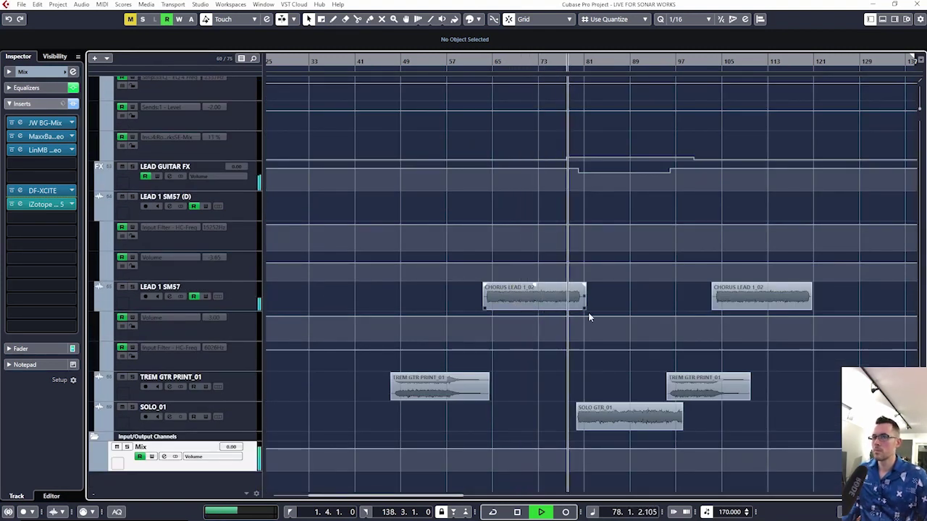
# - Follow playback through the solo section, examine the clean guitar, drum, bass and lead tracks, and stop with the whole song in view
pyautogui.hscroll(3, 589, 317)
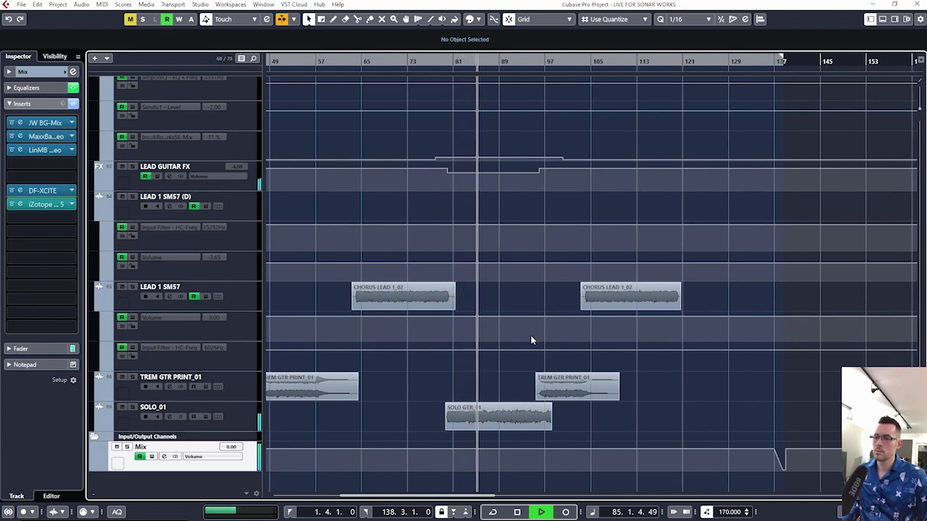
pyautogui.scroll(5, 531, 335)
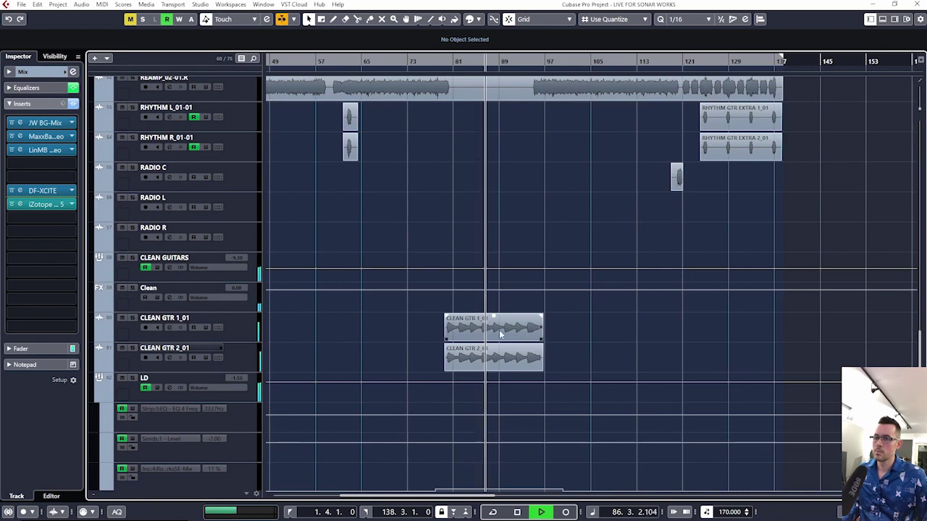
pyautogui.scroll(10, 493, 329)
pyautogui.scroll(-5, 489, 329)
pyautogui.scroll(10, 490, 324)
pyautogui.scroll(8, 493, 323)
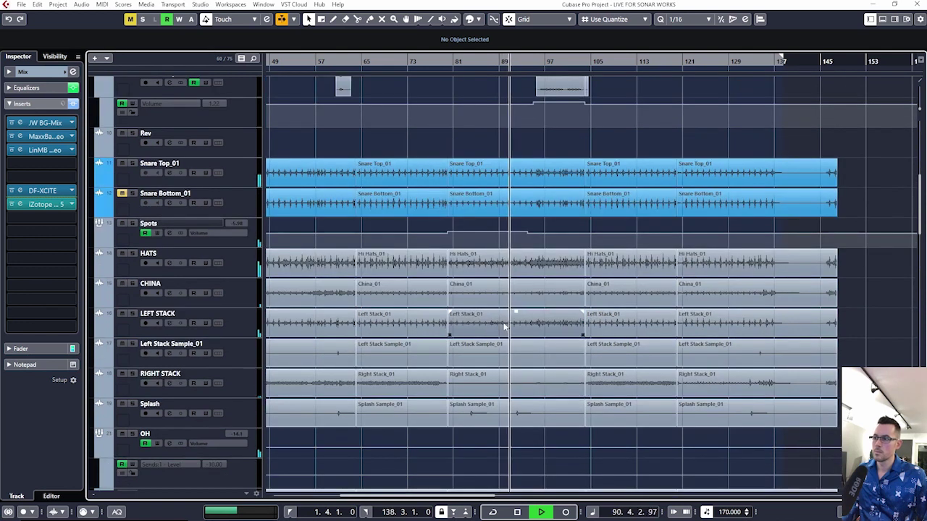
pyautogui.scroll(-3, 519, 329)
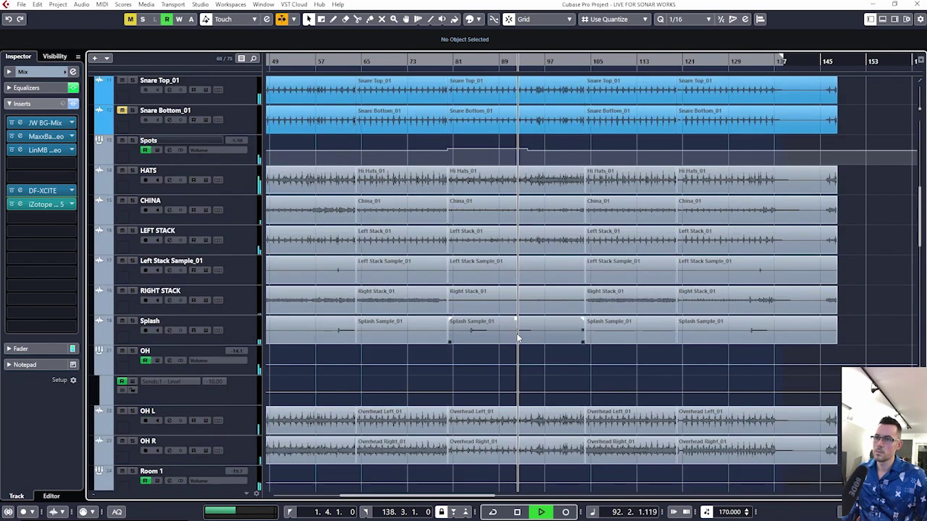
pyautogui.scroll(8, 519, 336)
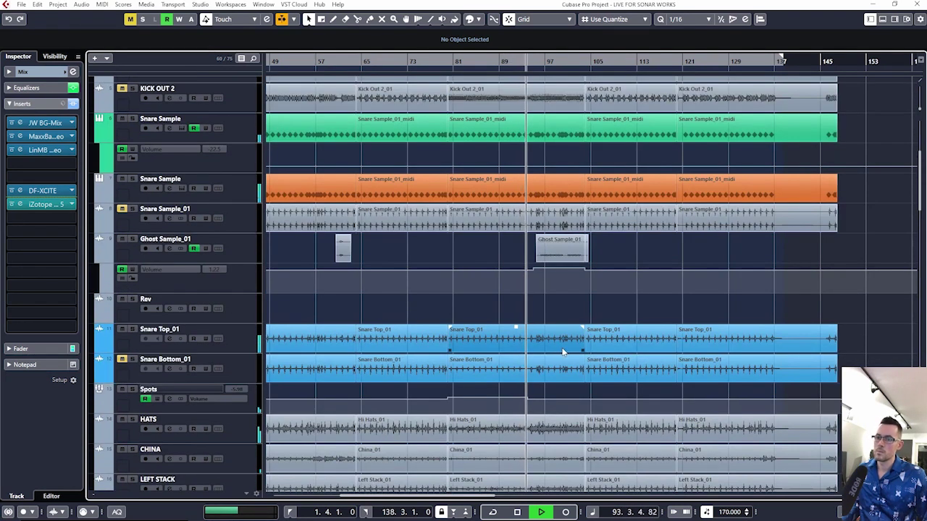
pyautogui.scroll(-20, 562, 352)
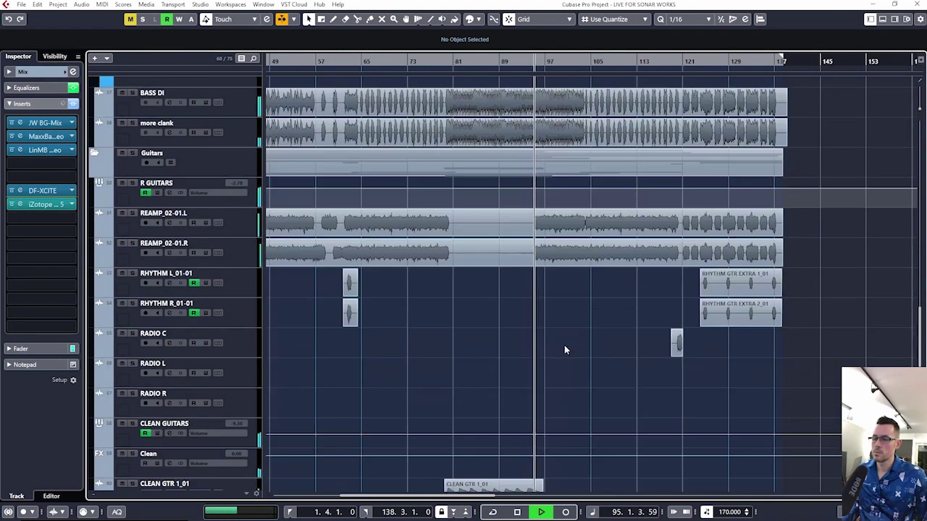
pyautogui.scroll(-15, 565, 350)
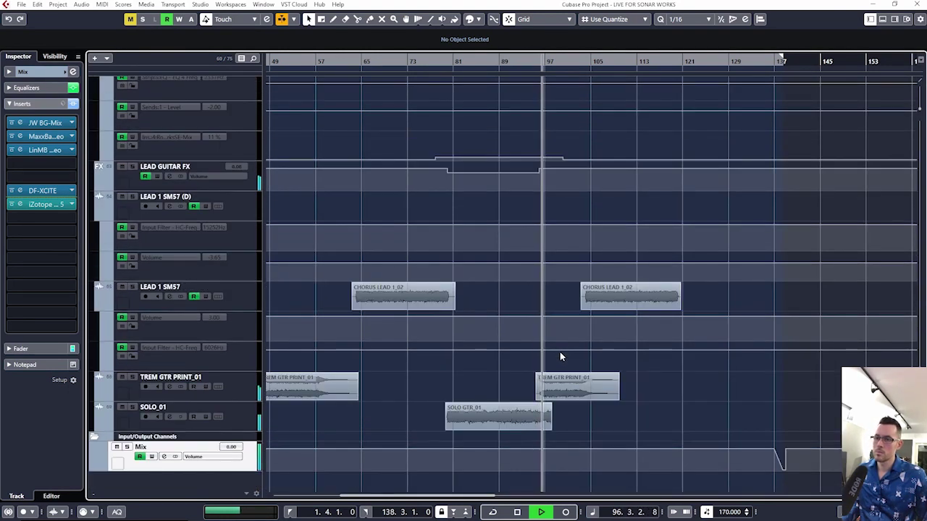
pyautogui.press('g')
pyautogui.press('g')
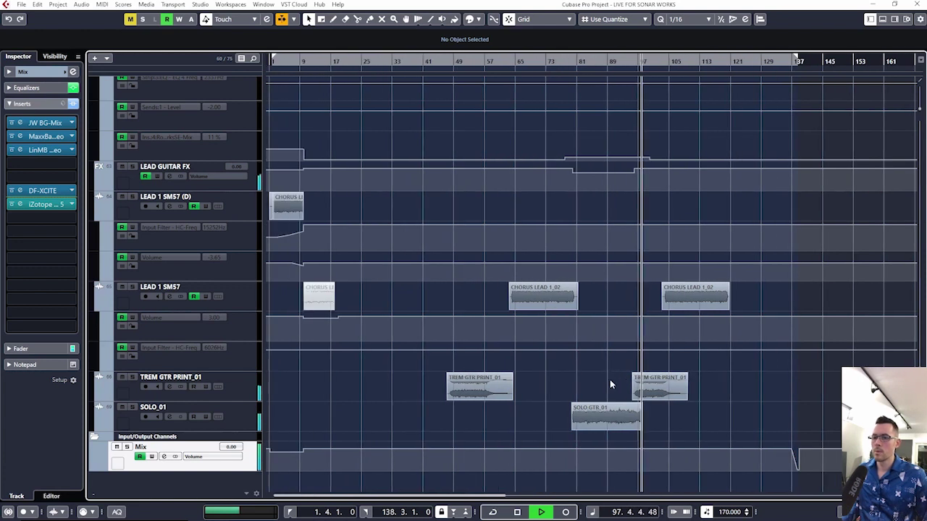
pyautogui.press('g')
pyautogui.press('space')
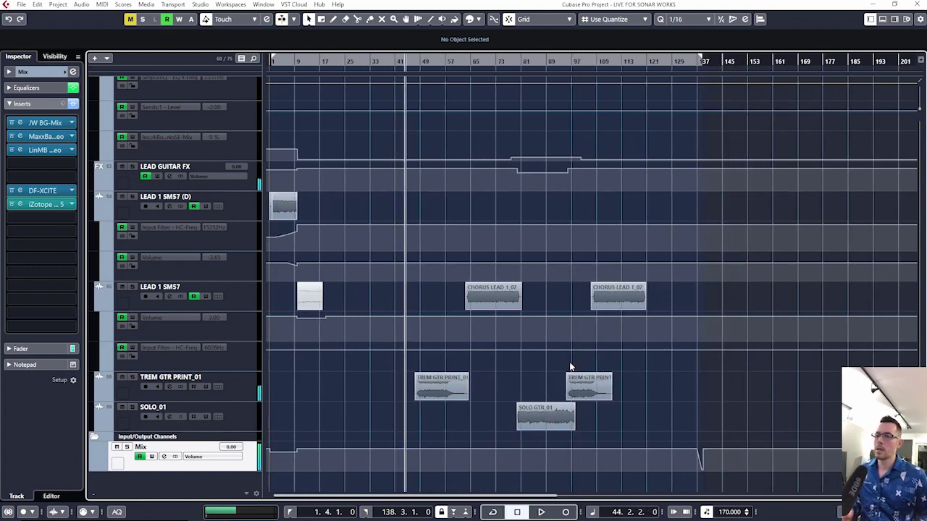